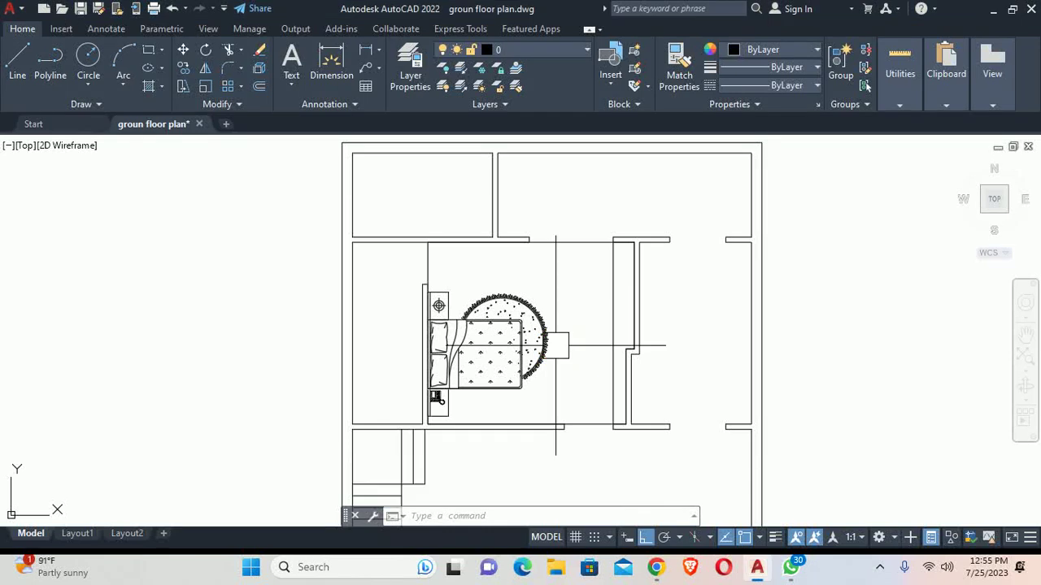
Step: Centre the bedroom's closed outline in the drawing view
{"action": "scroll", "coordinate": [527, 285], "scroll_direction": "down", "scroll_amount": 2}
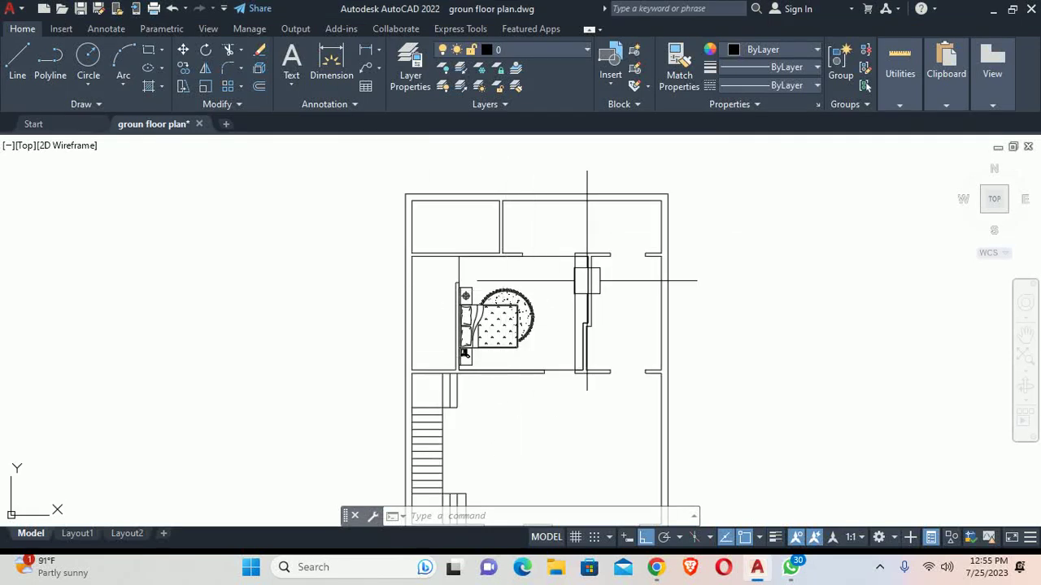
{"action": "scroll", "coordinate": [569, 260], "scroll_direction": "up", "scroll_amount": 2}
{"action": "left_click", "coordinate": [557, 252]}
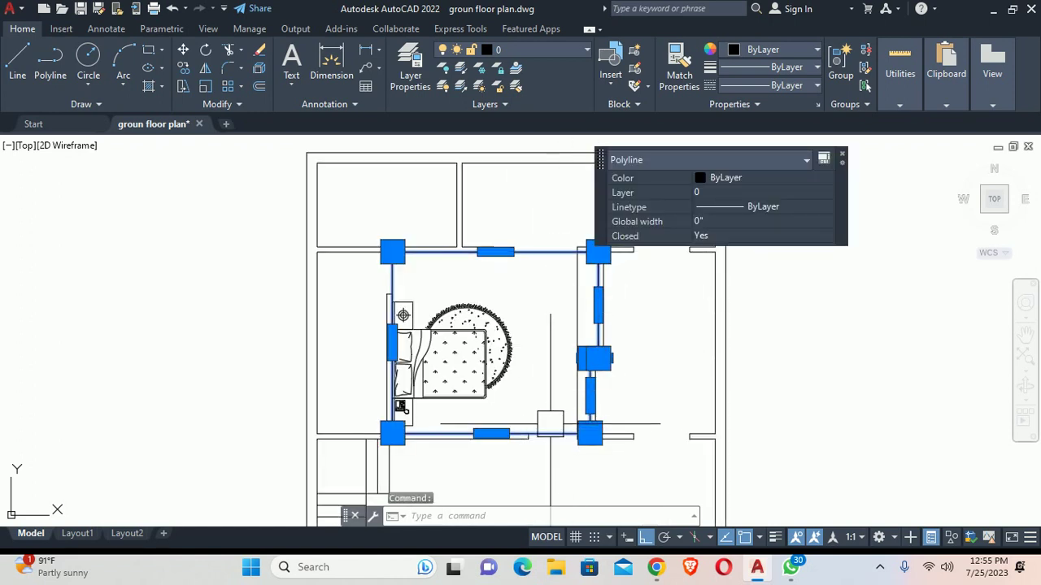
{"action": "middle_click_drag", "start_coordinate": [529, 397], "coordinate": [518, 334]}
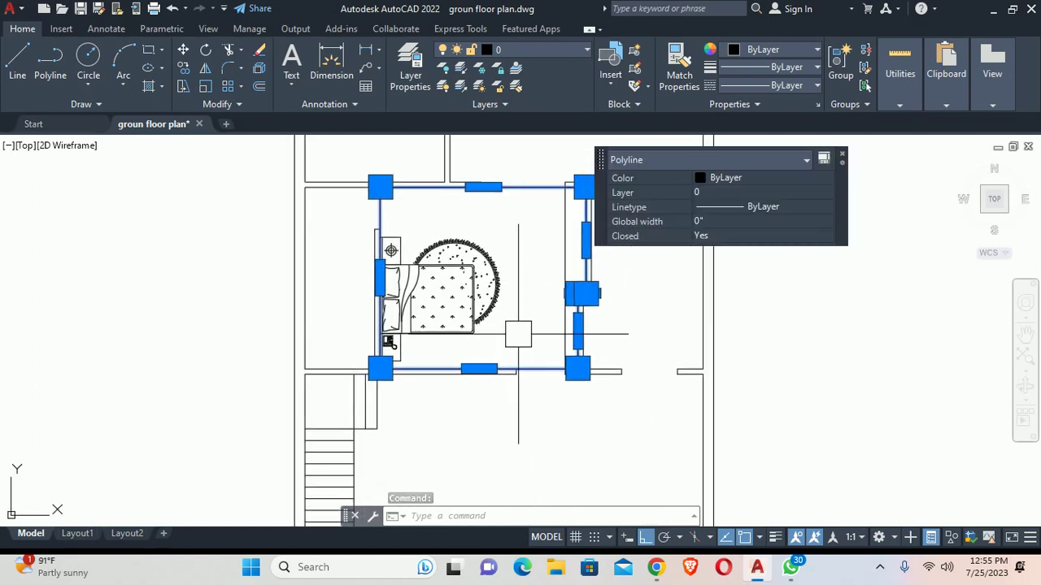
{"action": "key", "text": "Escape"}
Step: Create the layer 'id-falce ceiling-master bedroom' with LA and make it current
{"action": "type", "text": "la"}
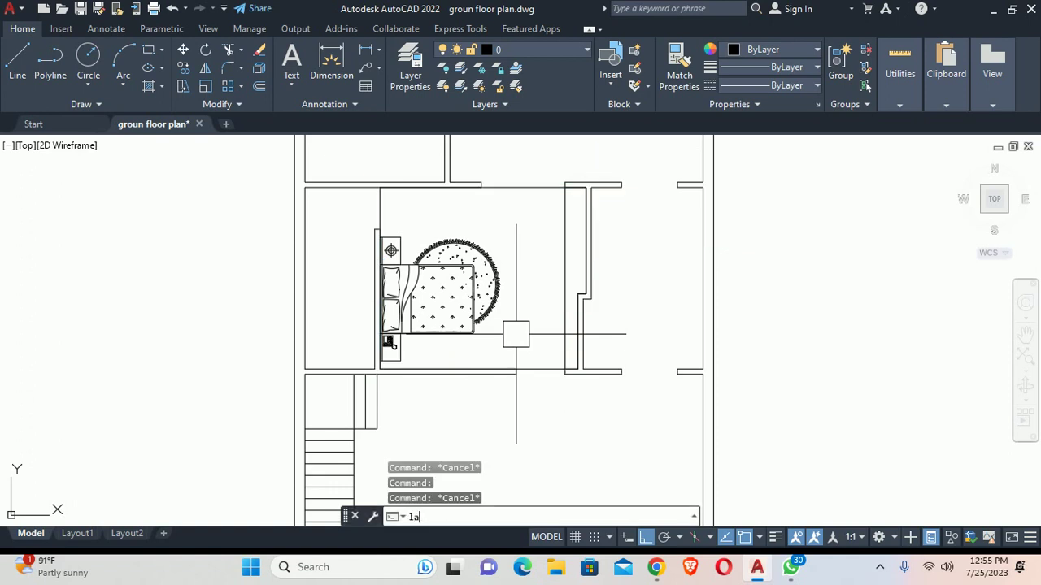
{"action": "key", "text": "Return"}
{"action": "left_click", "coordinate": [420, 237]}
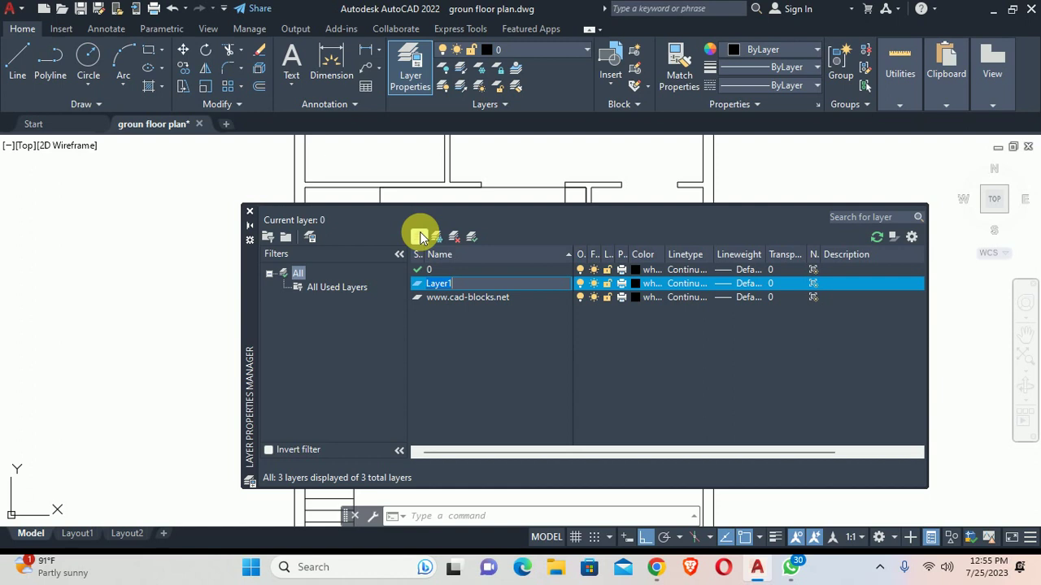
{"action": "type", "text": "id"}
{"action": "type", "text": "-falce ceiling-master bedroom"}
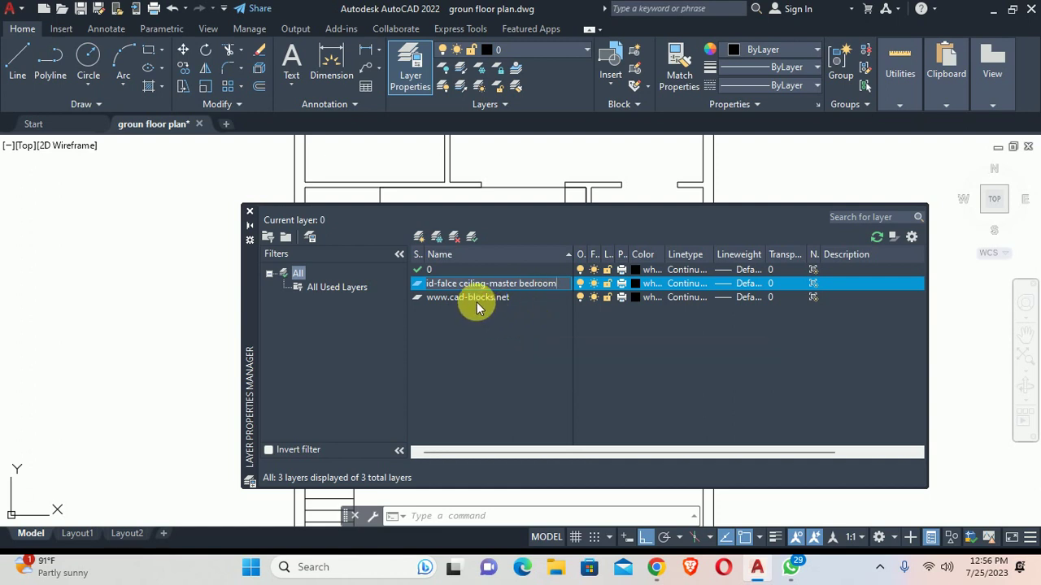
{"action": "left_click", "coordinate": [448, 296]}
{"action": "left_click", "coordinate": [449, 281]}
{"action": "double_click", "coordinate": [449, 282]}
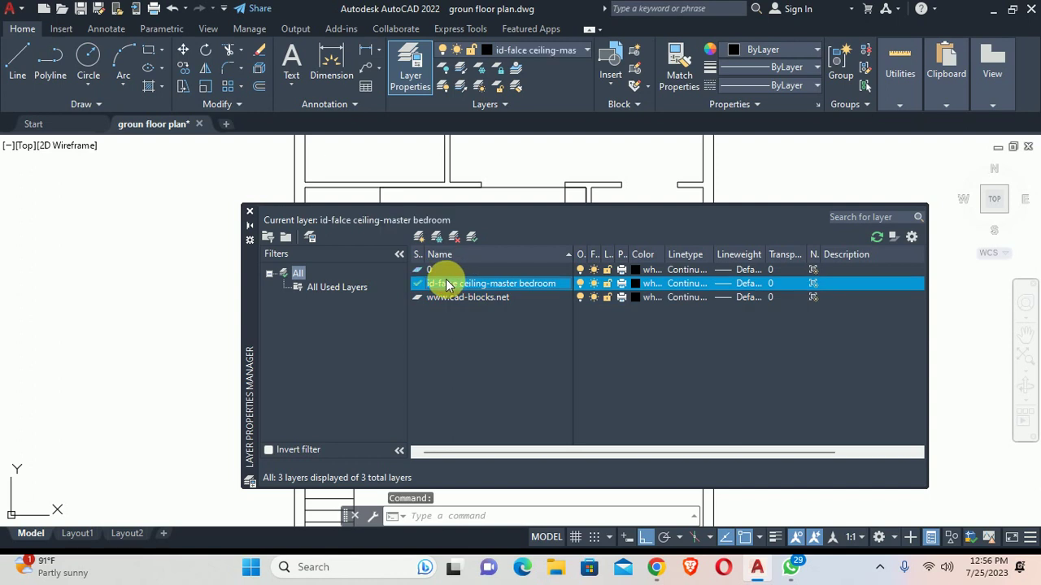
{"action": "left_click", "coordinate": [250, 211]}
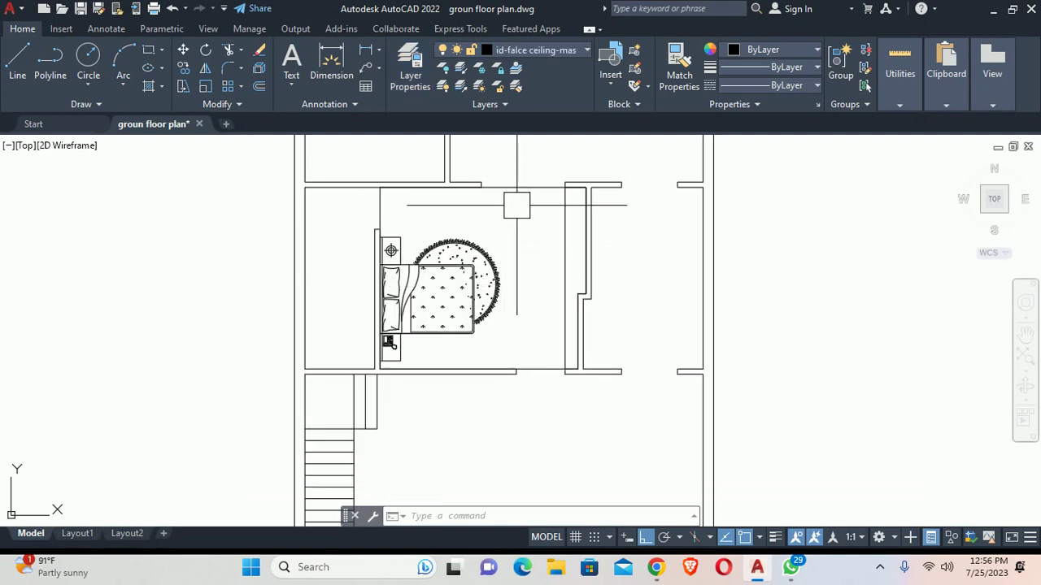
Step: Move the bedroom's outline rectangle onto the id-falce ceiling-master bedroom layer using Quick Properties
{"action": "left_click", "coordinate": [520, 188]}
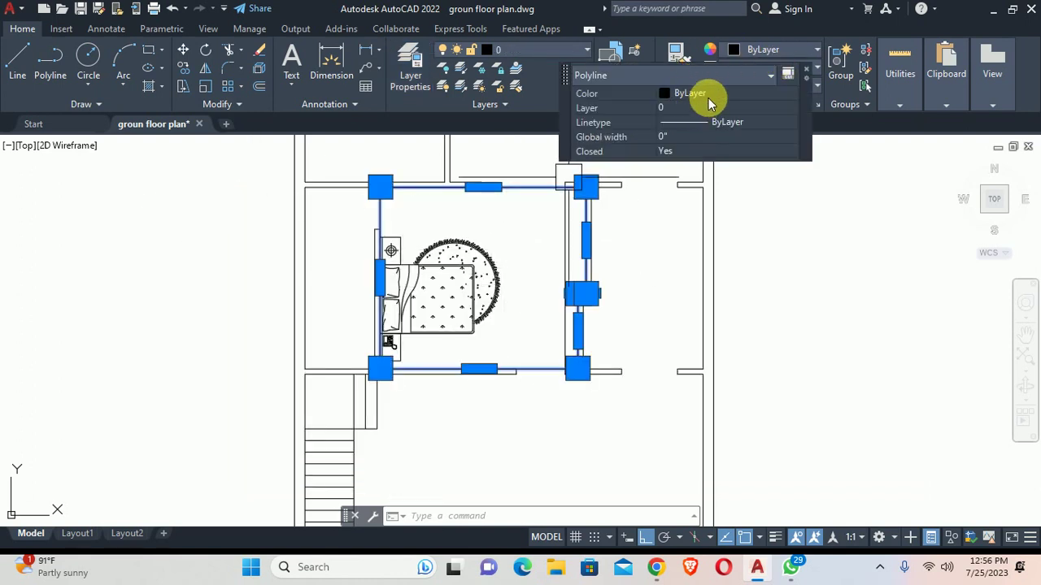
{"action": "left_click", "coordinate": [707, 107]}
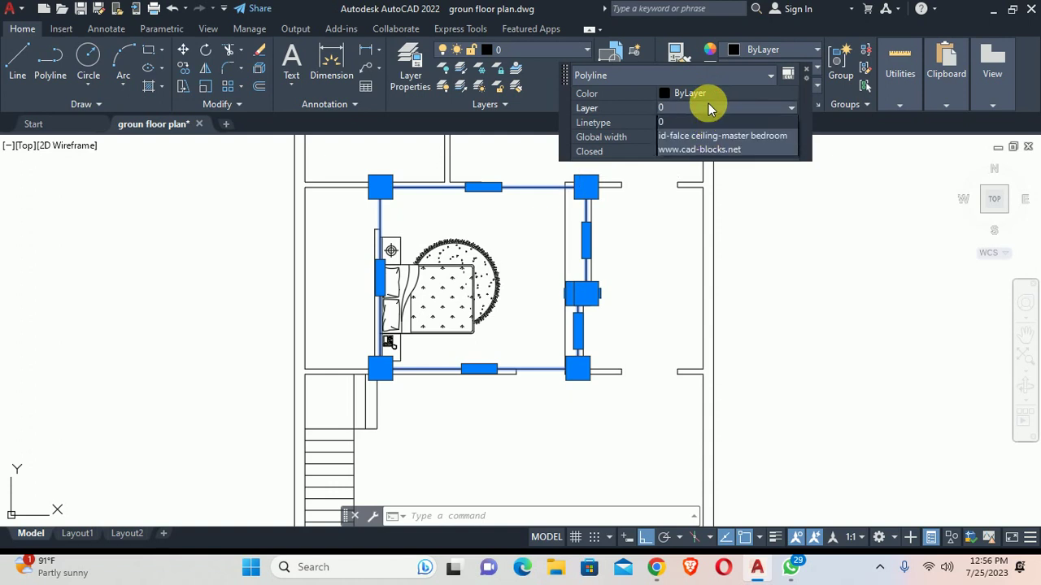
{"action": "left_click", "coordinate": [746, 135]}
{"action": "key", "text": "Escape"}
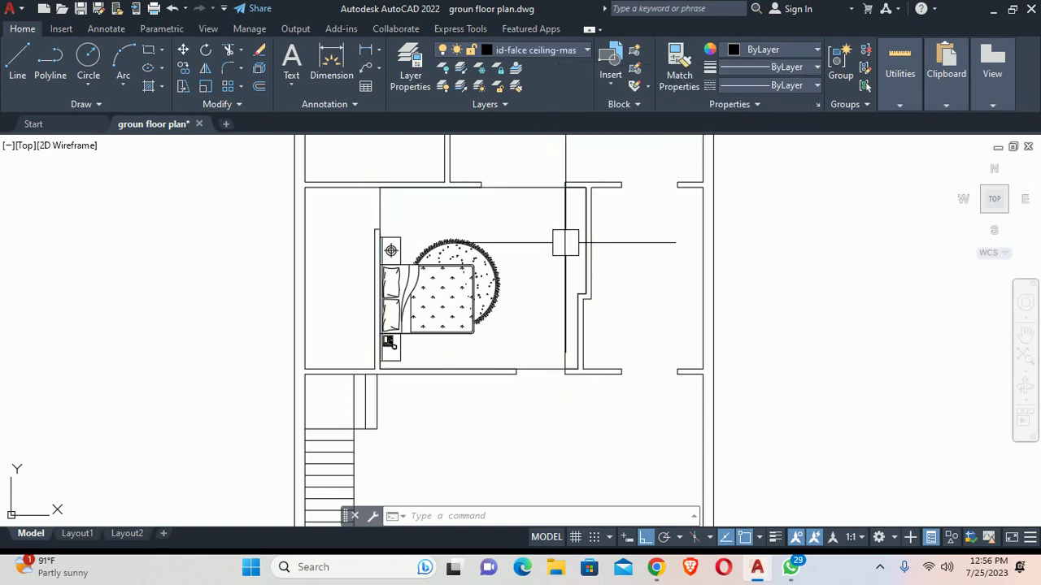
{"action": "middle_click_drag", "start_coordinate": [565, 243], "coordinate": [555, 242]}
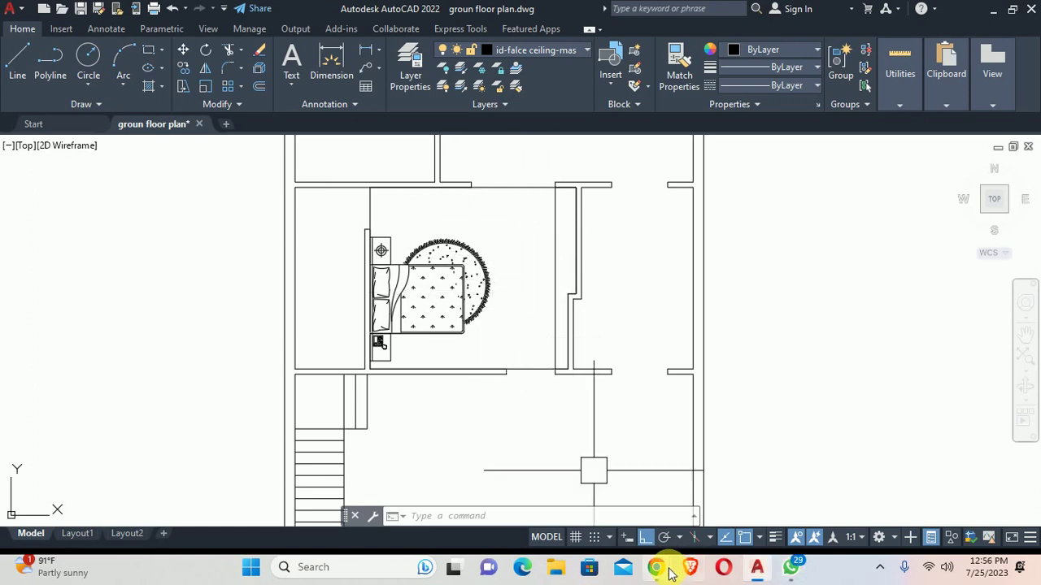
{"action": "mouse_move", "coordinate": [656, 568]}
{"action": "left_click", "coordinate": [582, 477]}
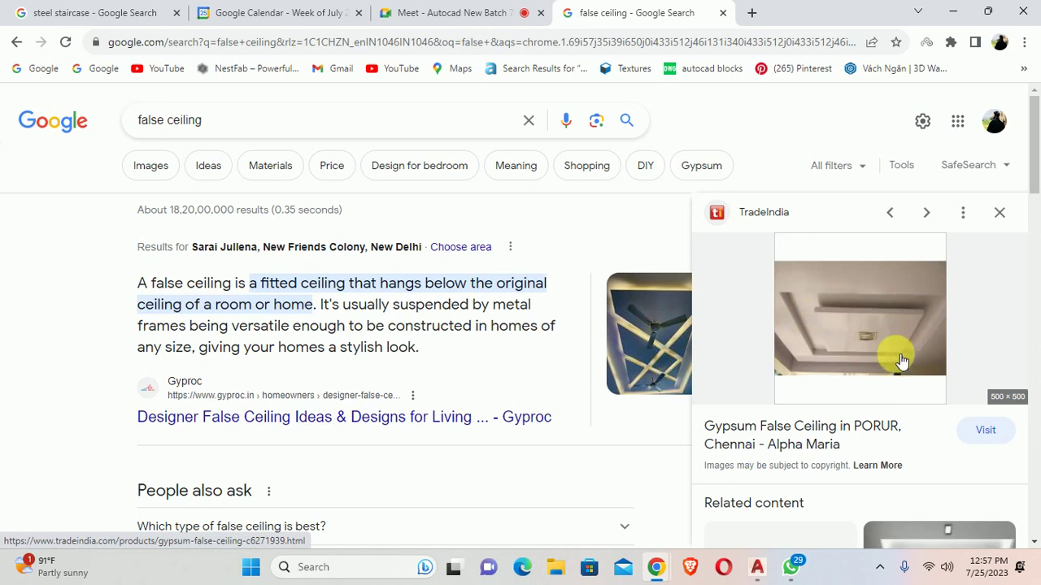
{"action": "left_click", "coordinate": [953, 11]}
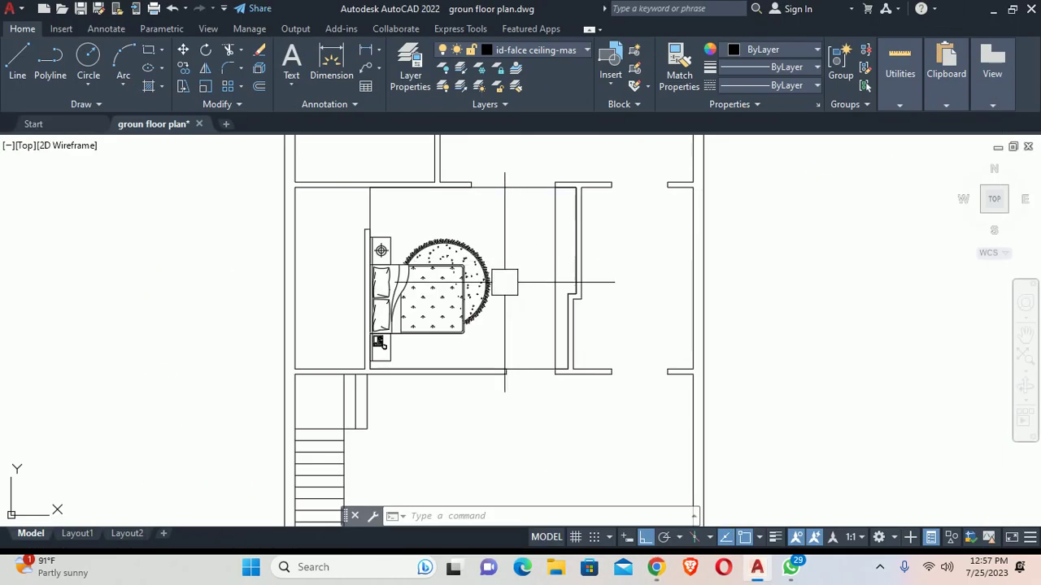
{"action": "type", "text": "o"}
{"action": "key", "text": "Return"}
{"action": "type", "text": "18"}
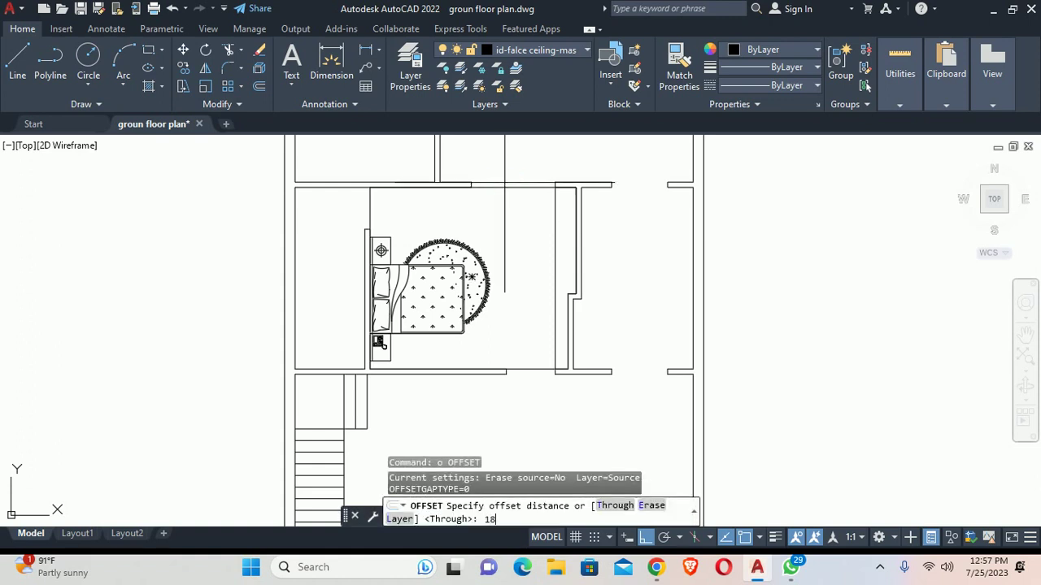
{"action": "key", "text": "Return"}
{"action": "left_click", "coordinate": [512, 189]}
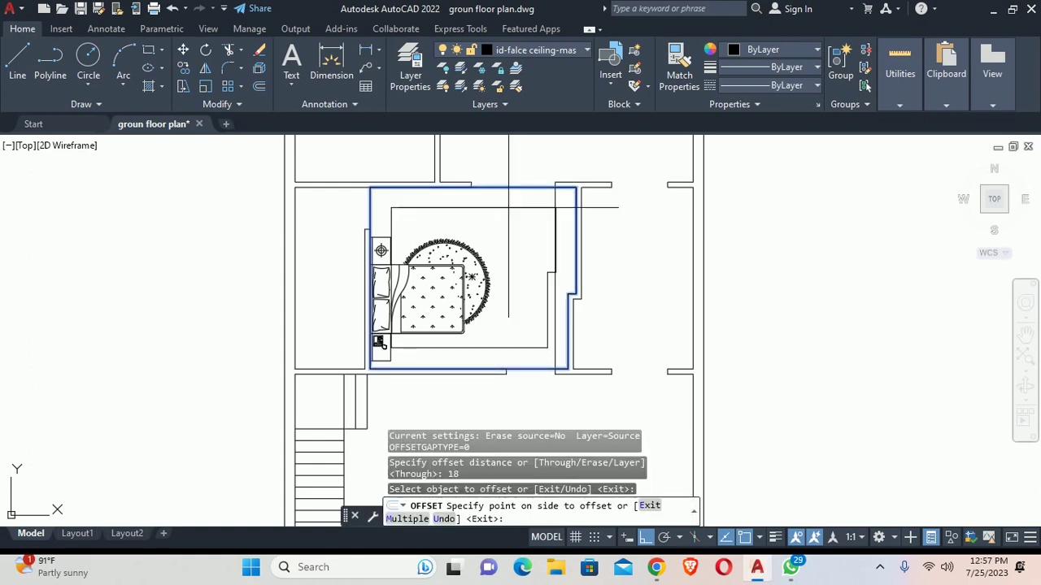
{"action": "left_click", "coordinate": [509, 208]}
{"action": "key", "text": "Escape"}
{"action": "key", "text": "Escape"}
{"action": "scroll", "coordinate": [529, 260], "scroll_direction": "up", "scroll_amount": 3}
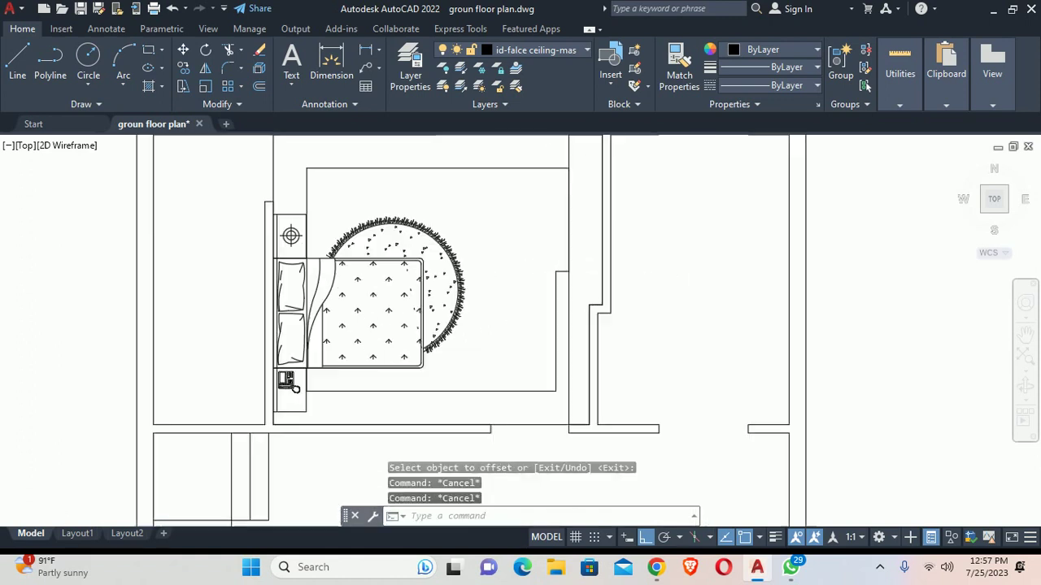
{"action": "scroll", "coordinate": [522, 254], "scroll_direction": "up", "scroll_amount": 2}
{"action": "scroll", "coordinate": [521, 253], "scroll_direction": "down", "scroll_amount": 4}
{"action": "key", "text": "Escape"}
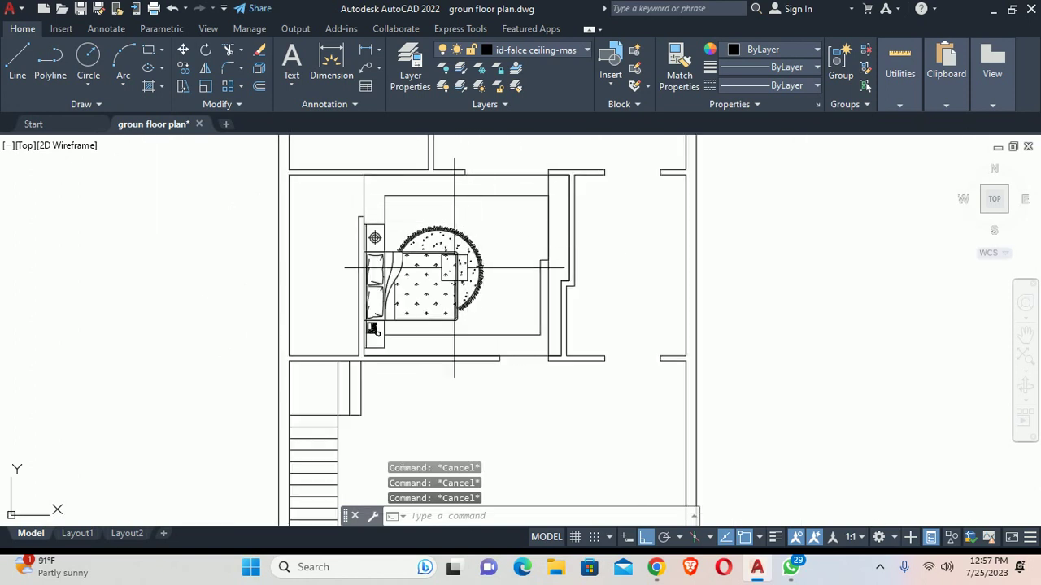
{"action": "key", "text": "ctrl+z"}
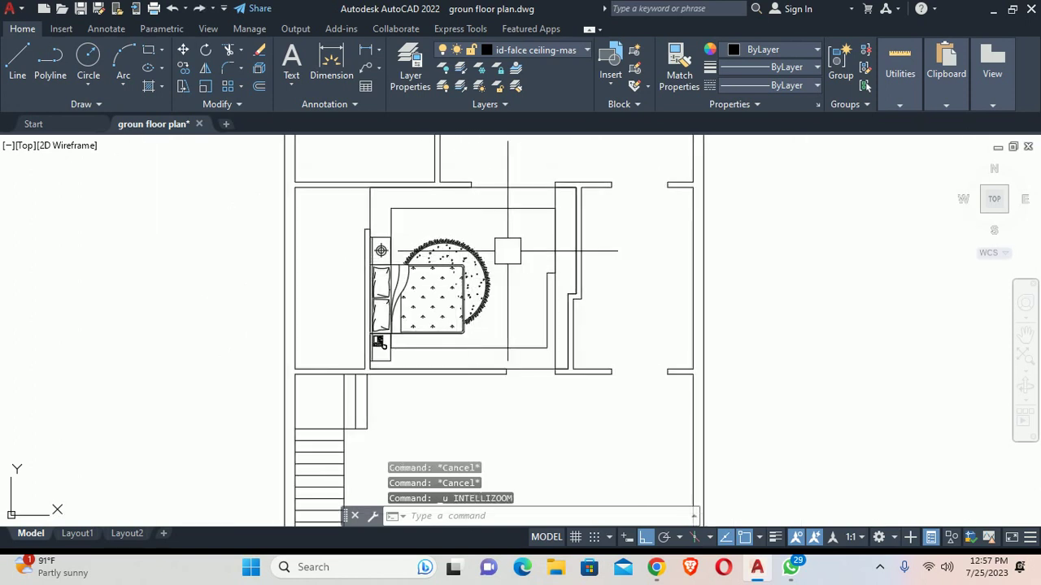
{"action": "key", "text": "ctrl+z"}
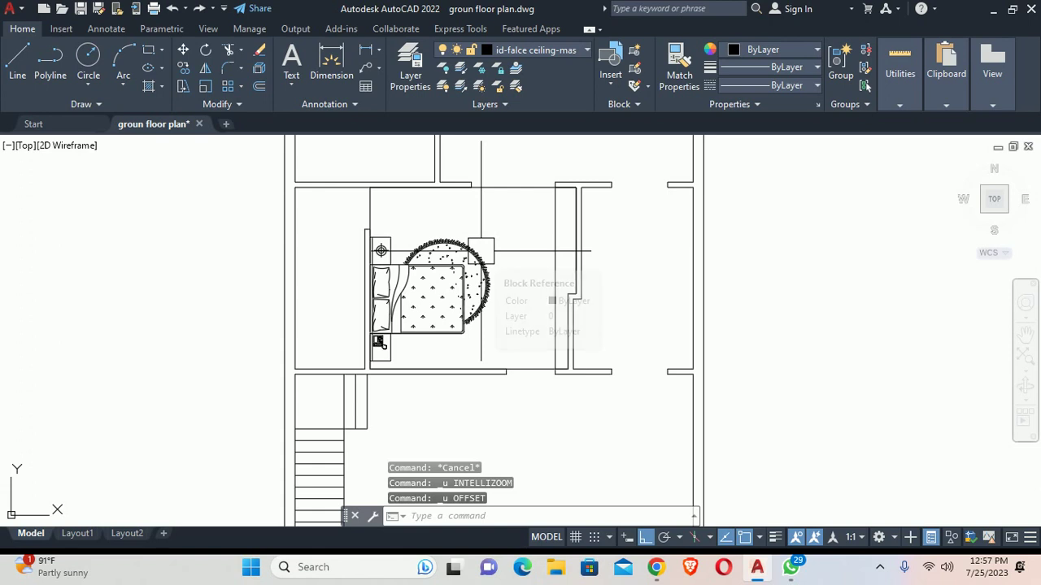
{"action": "left_click", "coordinate": [493, 279]}
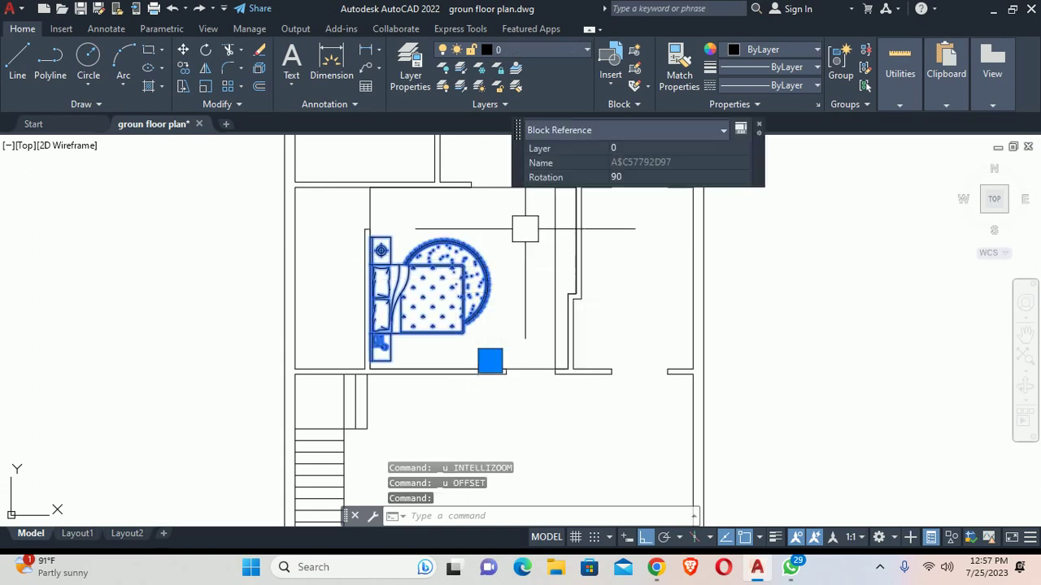
{"action": "key", "text": "Escape"}
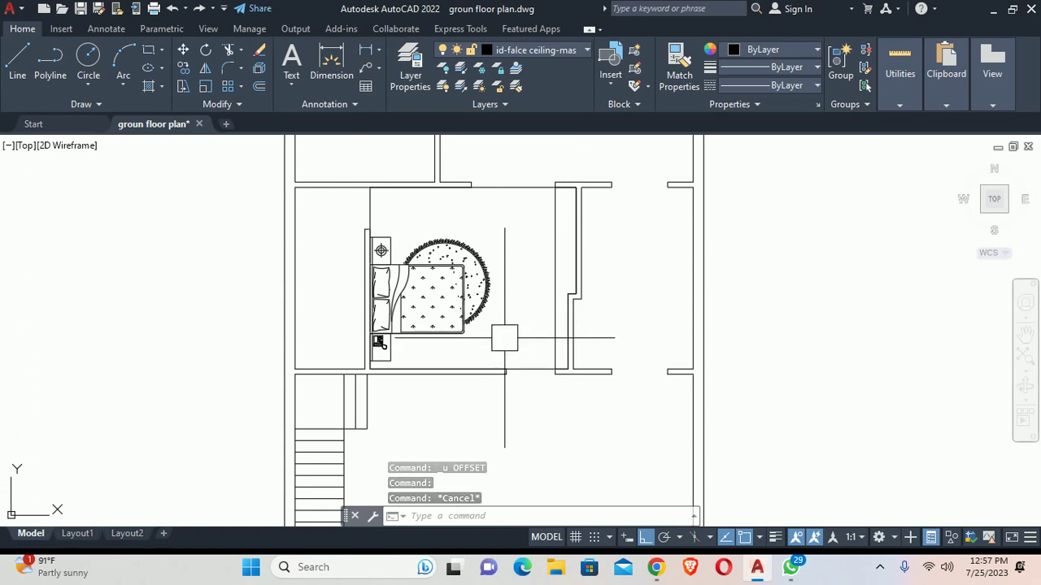
{"action": "left_click", "coordinate": [496, 354]}
Step: Try exploding the bed block with X, then undo to restore it as a block
{"action": "left_click", "coordinate": [792, 50]}
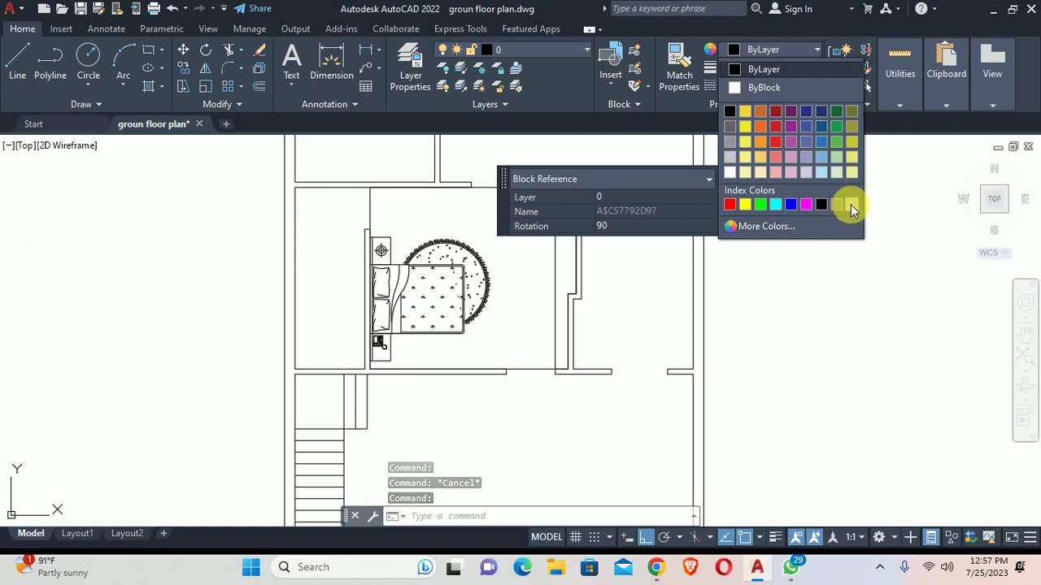
{"action": "key", "text": "Escape"}
{"action": "type", "text": "x"}
{"action": "key", "text": "Return"}
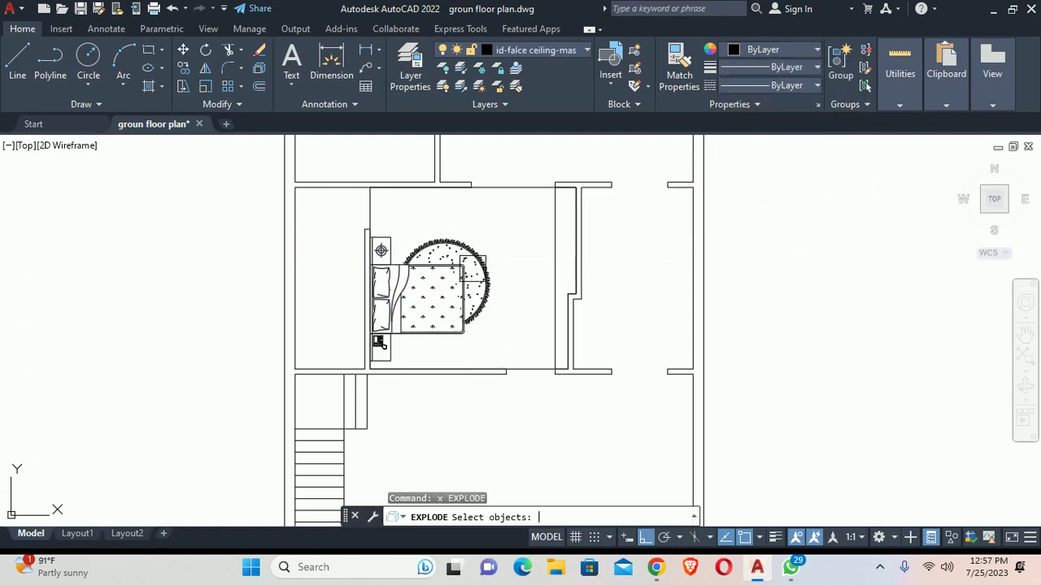
{"action": "left_click", "coordinate": [473, 268]}
{"action": "key", "text": "Return"}
{"action": "left_click", "coordinate": [490, 285]}
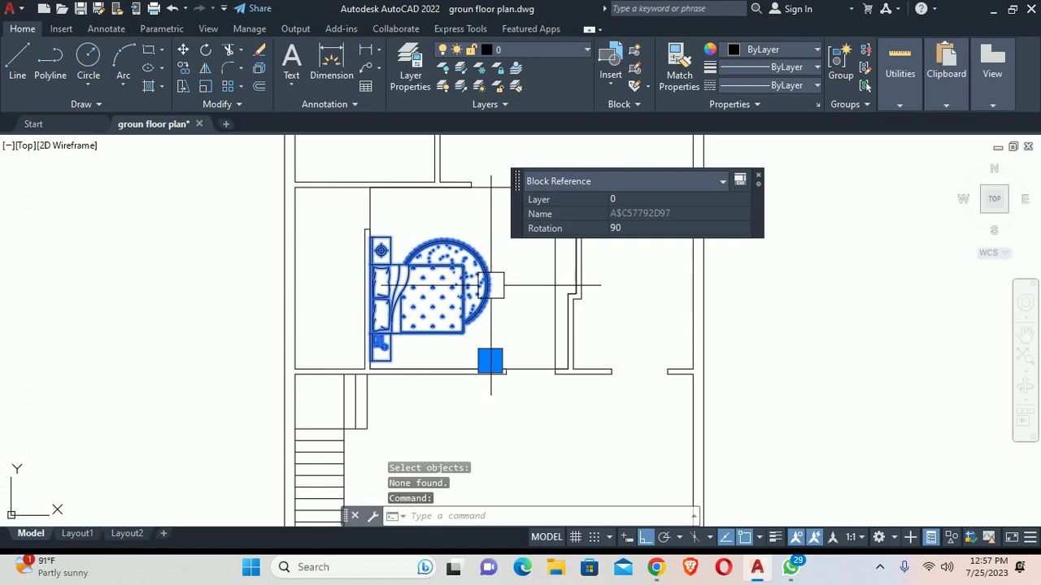
{"action": "type", "text": "x"}
{"action": "key", "text": "Return"}
{"action": "left_click", "coordinate": [485, 293]}
{"action": "key", "text": "ctrl+z"}
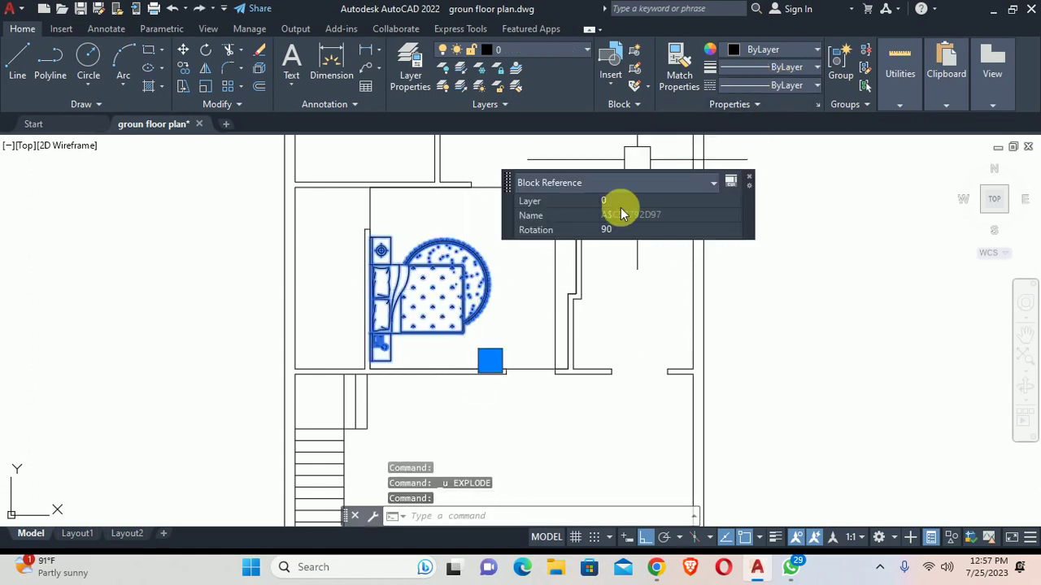
Step: Check the bed's colour choices without changing them, then reselect the bed block
{"action": "left_click", "coordinate": [769, 50]}
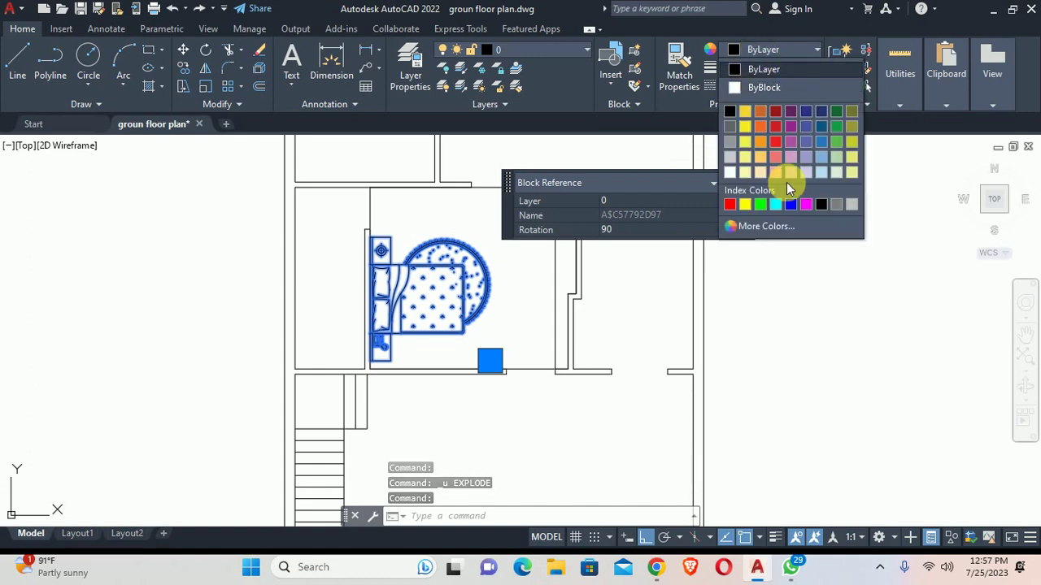
{"action": "key", "text": "Escape"}
{"action": "key", "text": "Escape"}
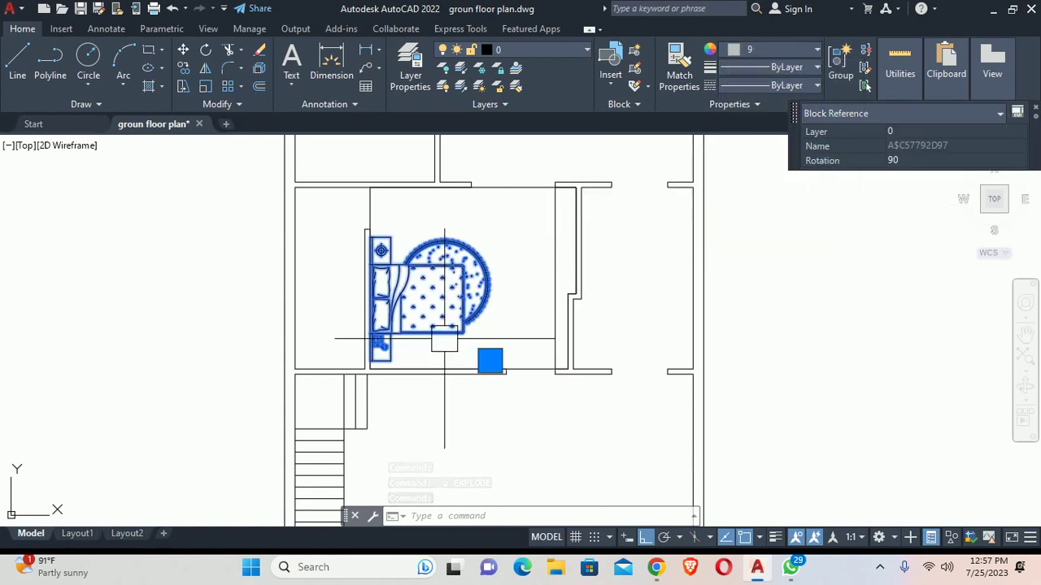
{"action": "left_click", "coordinate": [462, 313]}
Step: Open the bed block in the Block Editor with BE and select all its objects
{"action": "type", "text": "BE"}
{"action": "key", "text": "Return"}
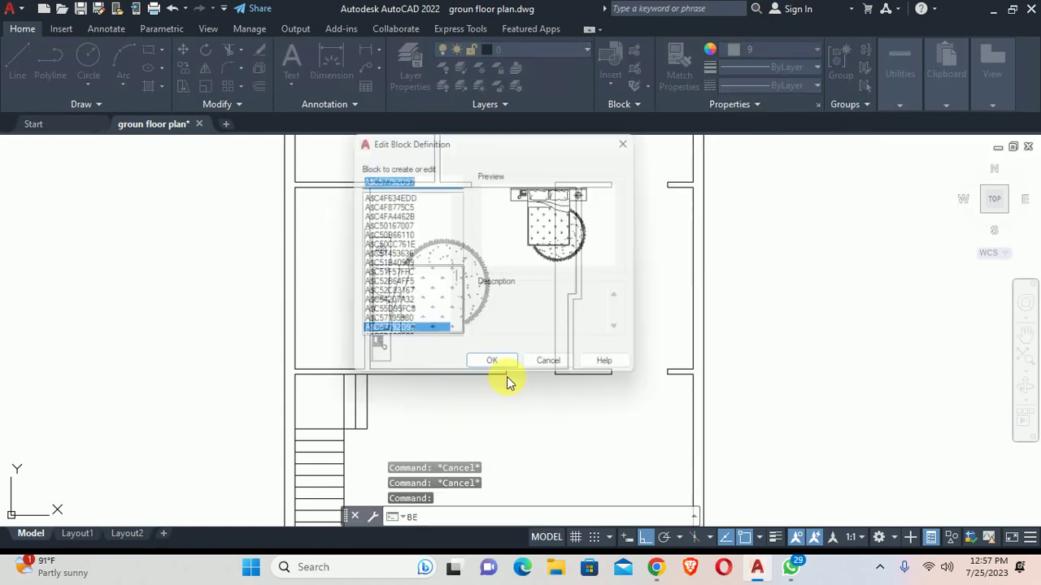
{"action": "left_click", "coordinate": [479, 370]}
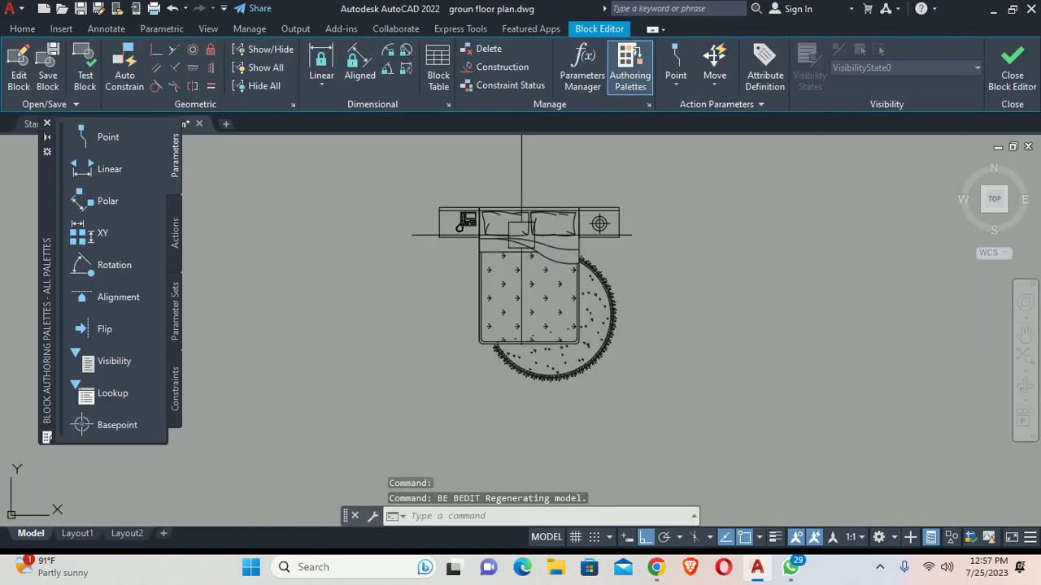
{"action": "left_click", "coordinate": [367, 173]}
{"action": "left_click", "coordinate": [737, 344]}
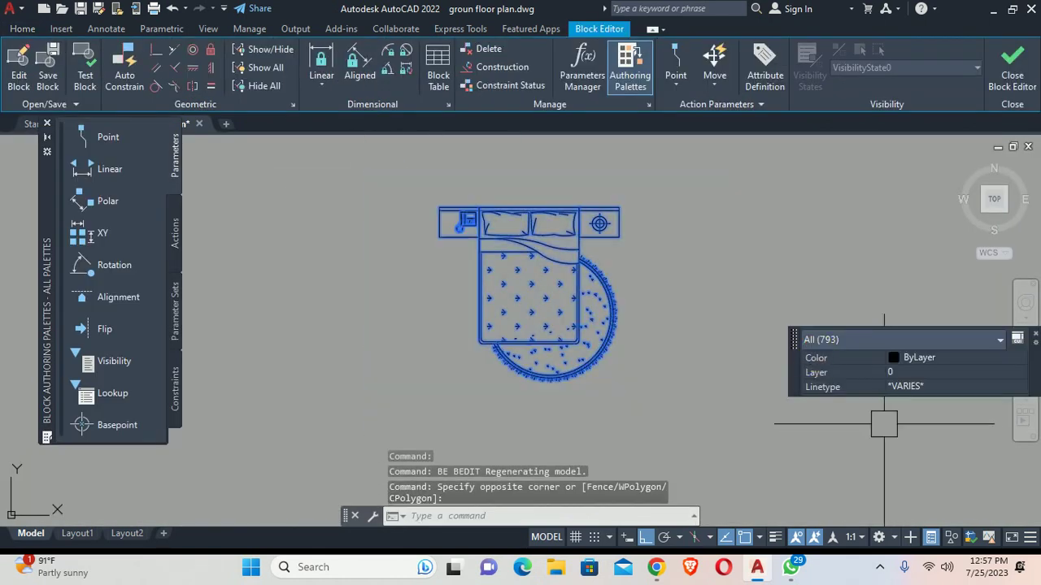
Step: Set the block's objects to colour index 254, then close the Block Editor saving changes
{"action": "left_click", "coordinate": [923, 370]}
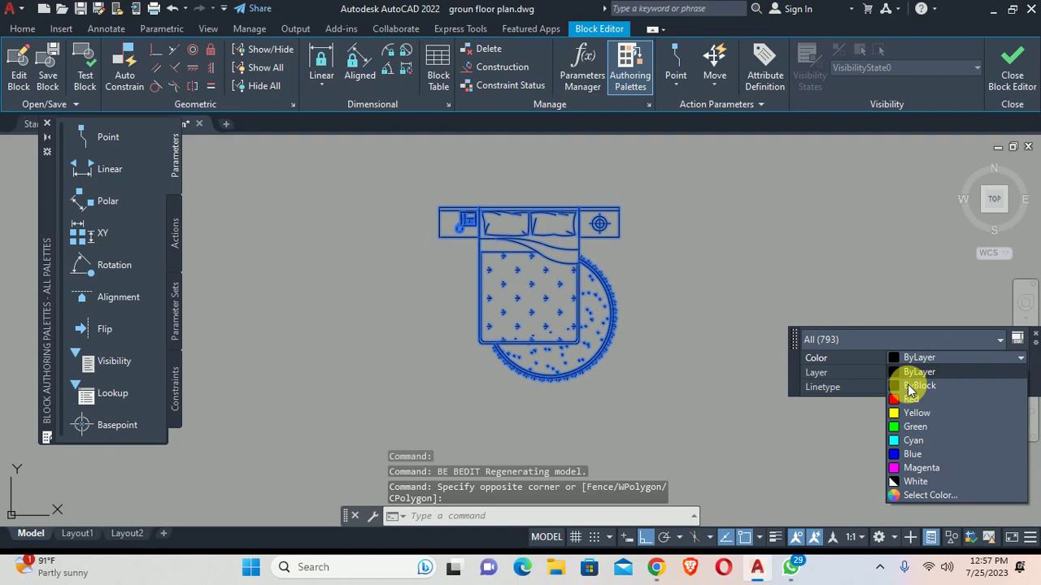
{"action": "left_click", "coordinate": [923, 500]}
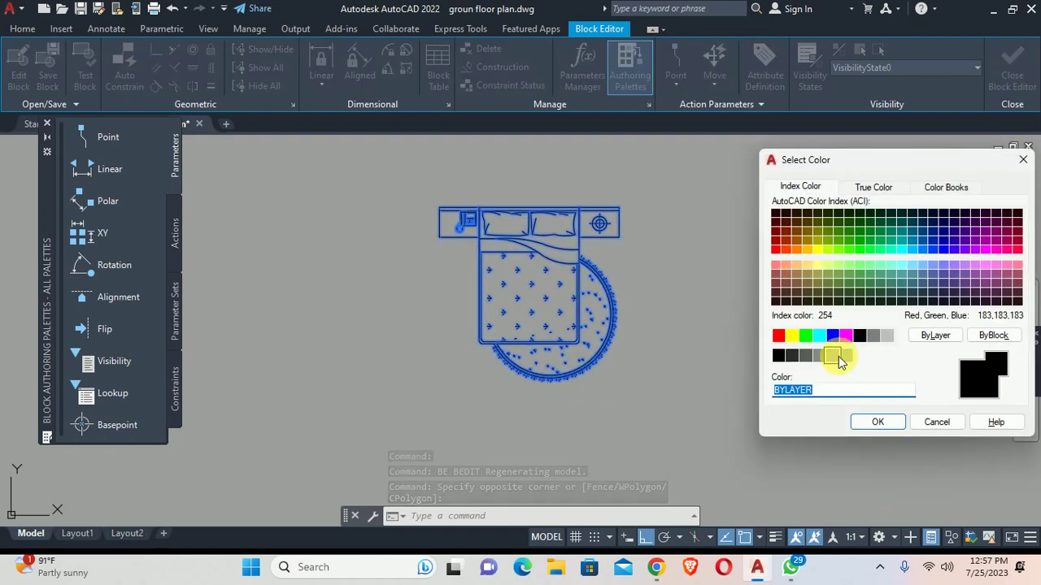
{"action": "left_click", "coordinate": [837, 357]}
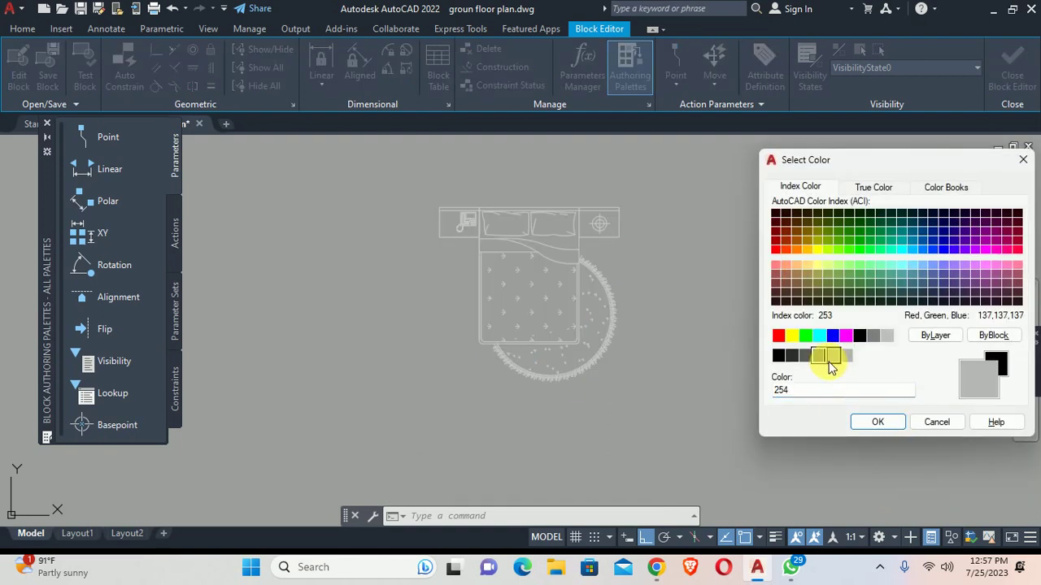
{"action": "left_click", "coordinate": [877, 422]}
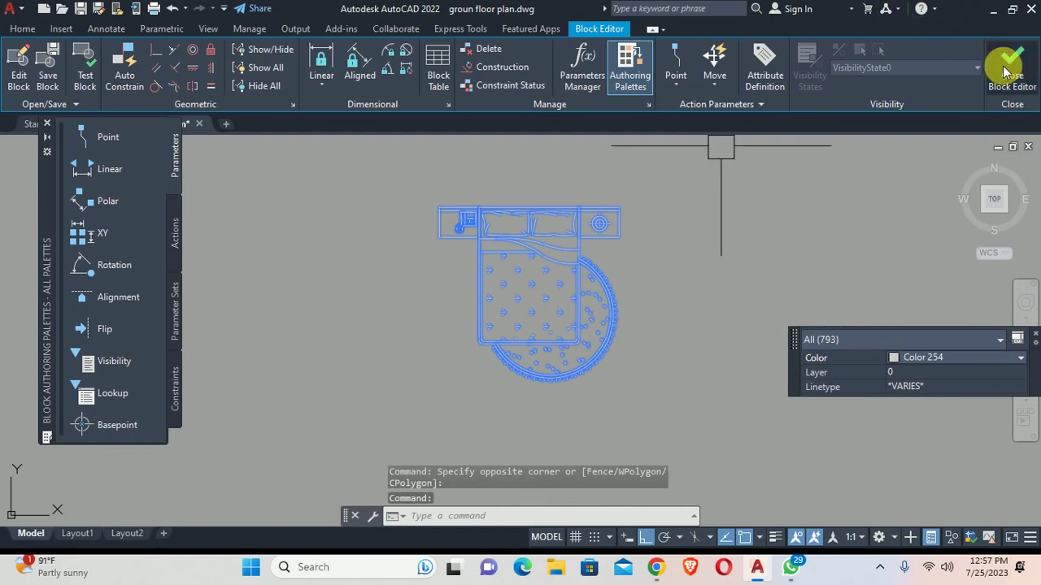
{"action": "left_click", "coordinate": [1005, 73]}
{"action": "left_click", "coordinate": [491, 235]}
Step: Confirm the block save, zoom to the bedroom, and start then cancel Match Properties
{"action": "key", "text": "Escape"}
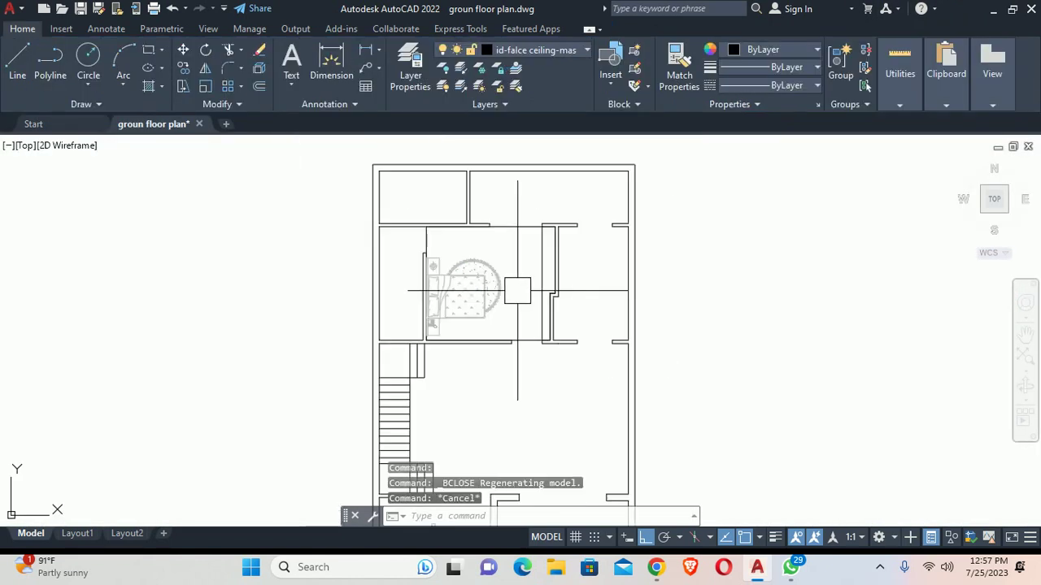
{"action": "scroll", "coordinate": [517, 291], "scroll_direction": "up", "scroll_amount": 5}
{"action": "mouse_move", "coordinate": [548, 344]}
{"action": "middle_mouse_down"}
{"action": "mouse_move", "coordinate": [495, 277]}
{"action": "mouse_move", "coordinate": [546, 265]}
{"action": "mouse_move", "coordinate": [551, 275]}
{"action": "middle_mouse_up"}
{"action": "scroll", "coordinate": [532, 305], "scroll_direction": "down", "scroll_amount": 1}
{"action": "type", "text": "ma"}
{"action": "key", "text": "Return"}
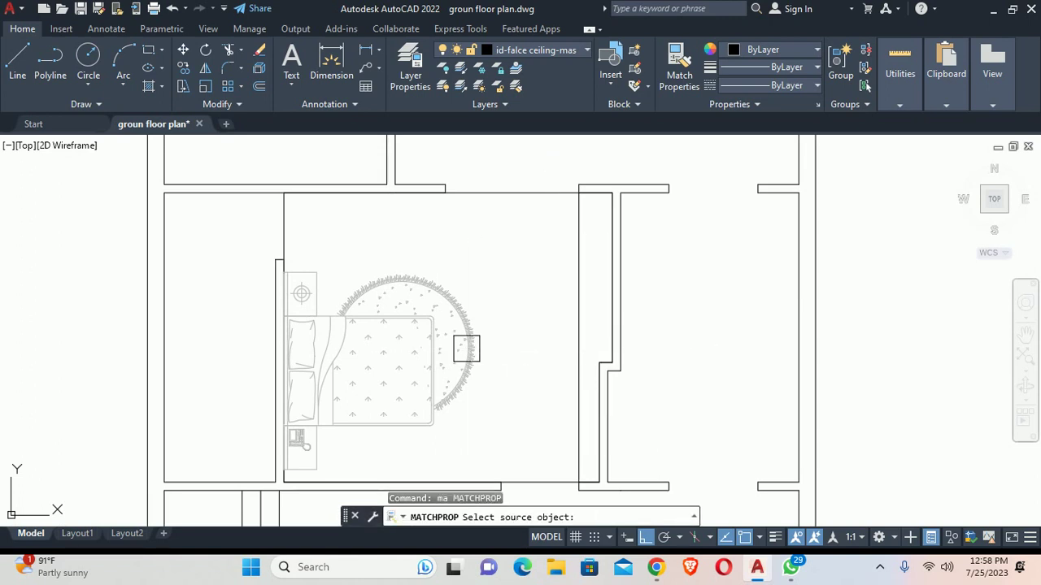
{"action": "left_click", "coordinate": [466, 348]}
{"action": "scroll", "coordinate": [542, 287], "scroll_direction": "down", "scroll_amount": 2}
{"action": "key", "text": "Escape"}
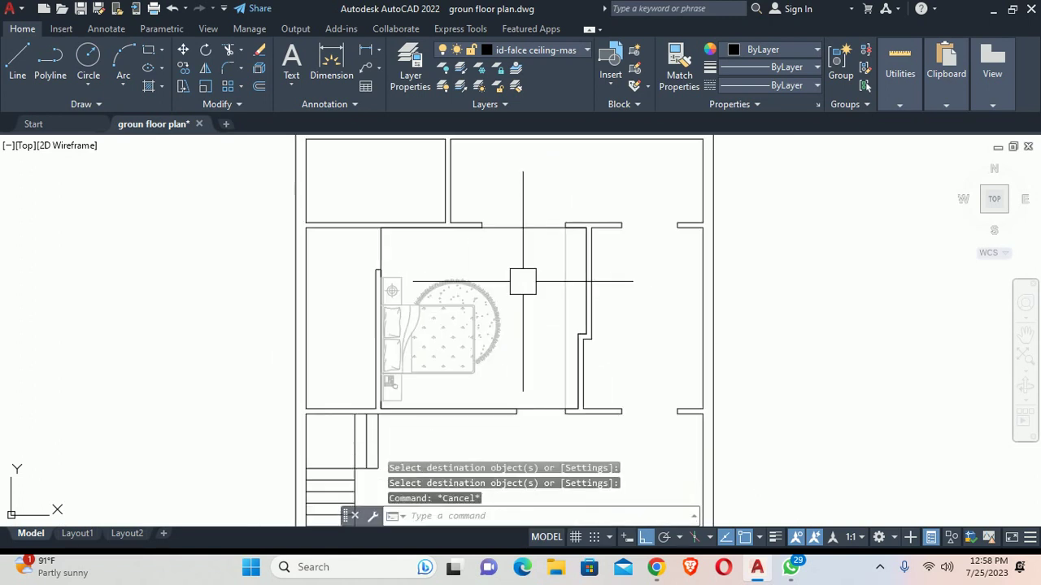
{"action": "type", "text": "o"}
Step: Offset the bedroom outline 18 units inward to form the false ceiling edge
{"action": "key", "text": "Return"}
{"action": "type", "text": "1"}
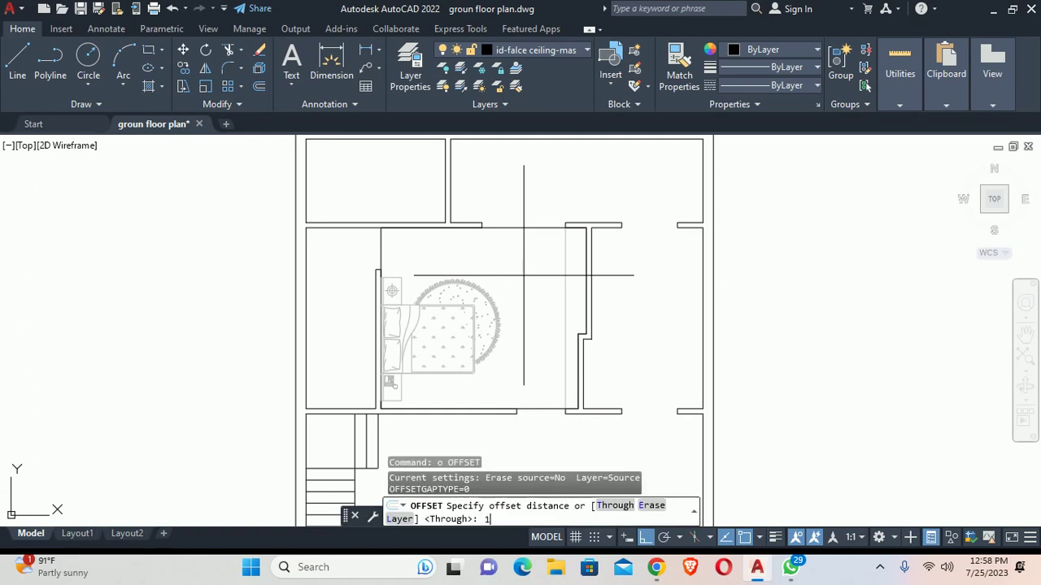
{"action": "key", "text": "Return"}
{"action": "left_click", "coordinate": [537, 229]}
{"action": "left_click", "coordinate": [539, 288]}
{"action": "key", "text": "Escape"}
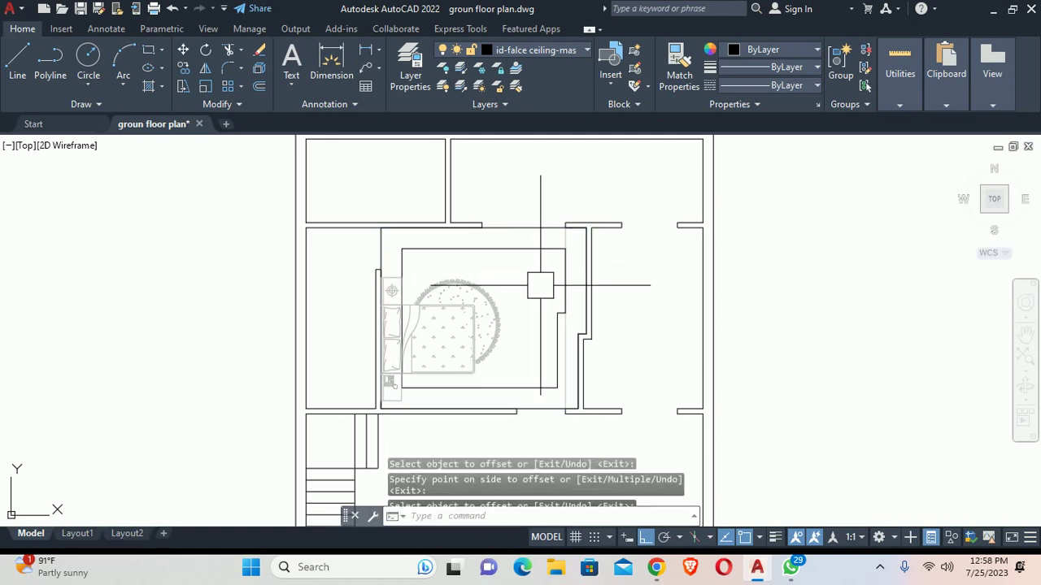
{"action": "scroll", "coordinate": [550, 296], "scroll_direction": "up", "scroll_amount": 2}
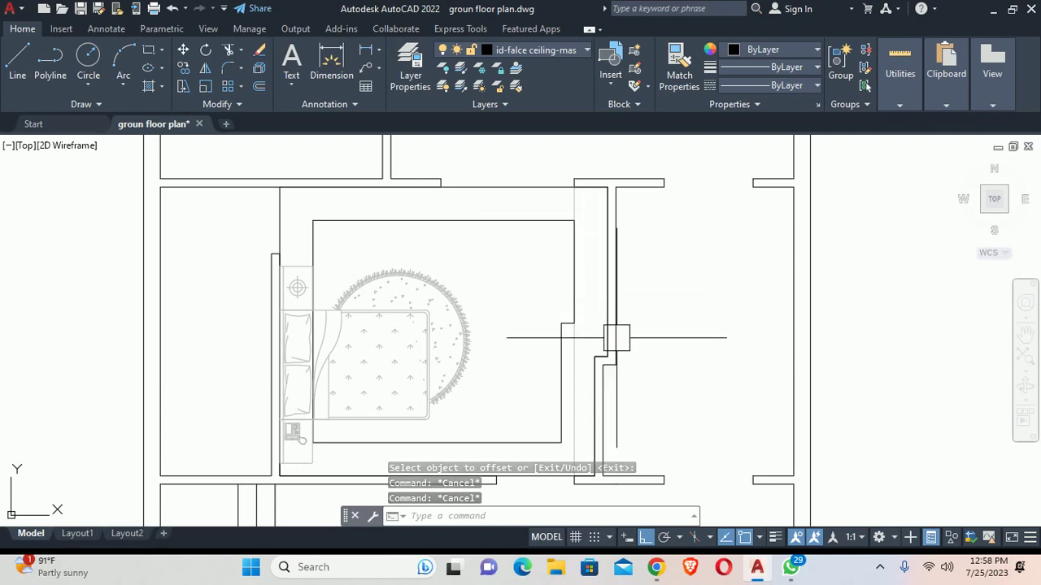
{"action": "mouse_move", "coordinate": [617, 338]}
{"action": "middle_click_drag", "start_coordinate": [616, 338], "coordinate": [613, 298]}
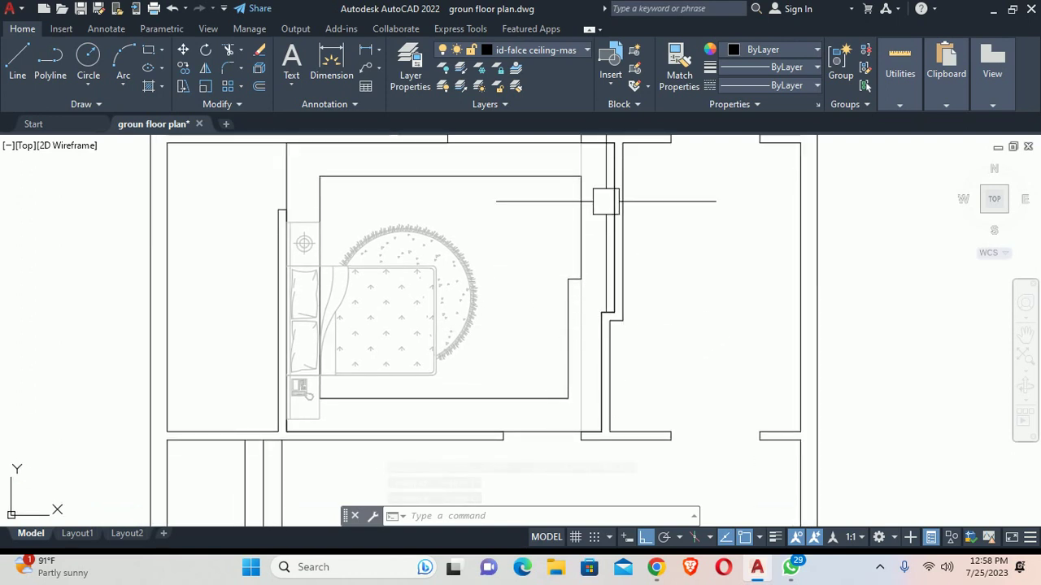
Step: Draw a line along the right side of the inner ceiling rectangle
{"action": "type", "text": "l"}
{"action": "key", "text": "Return"}
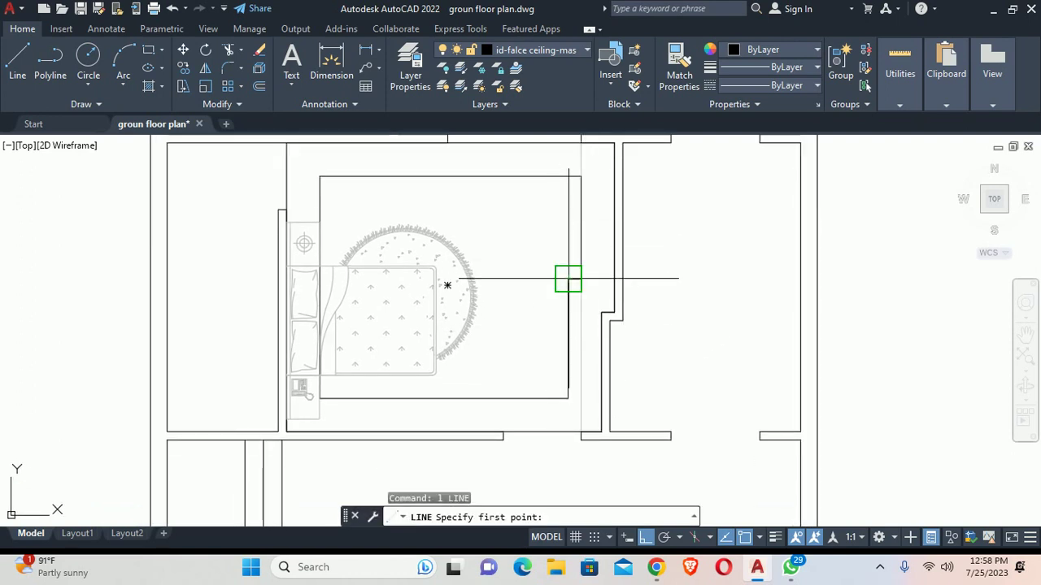
{"action": "left_click", "coordinate": [448, 285]}
{"action": "left_click", "coordinate": [565, 171]}
{"action": "key", "text": "Escape"}
{"action": "scroll", "coordinate": [567, 174], "scroll_direction": "up", "scroll_amount": 3}
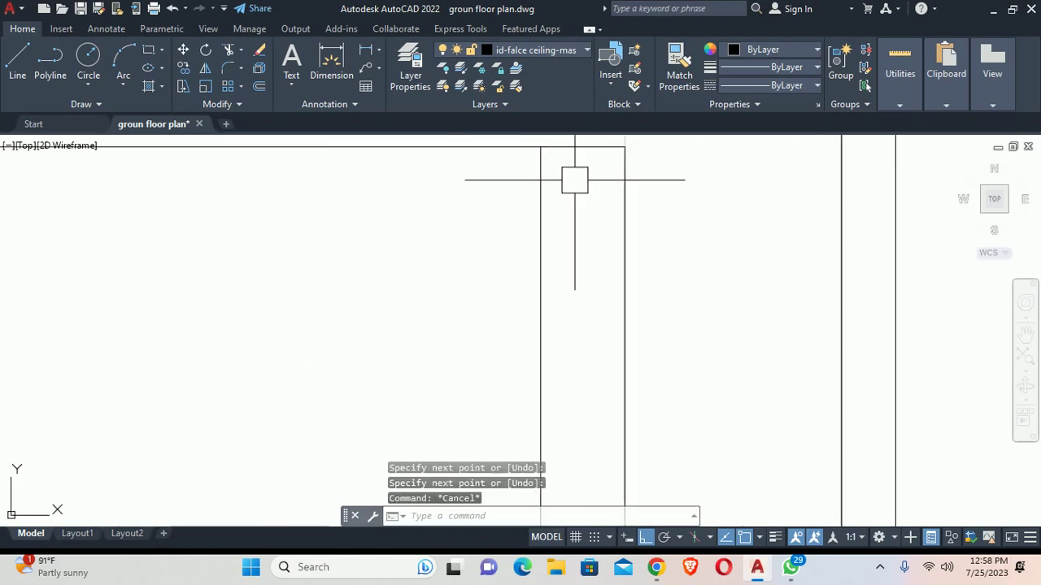
{"action": "key", "text": "Escape"}
{"action": "key", "text": "Escape"}
Step: Start and cancel a Trim, then inspect the right-side line
{"action": "type", "text": "tr"}
{"action": "key", "text": "Return"}
{"action": "scroll", "coordinate": [618, 325], "scroll_direction": "down", "scroll_amount": 3}
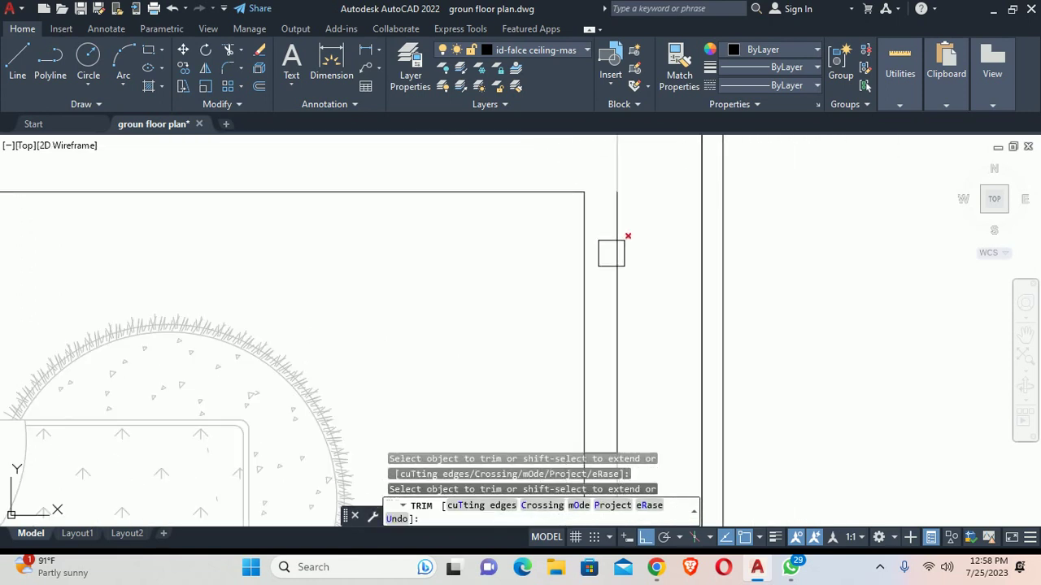
{"action": "scroll", "coordinate": [570, 244], "scroll_direction": "up", "scroll_amount": 2}
{"action": "scroll", "coordinate": [520, 171], "scroll_direction": "up", "scroll_amount": 3}
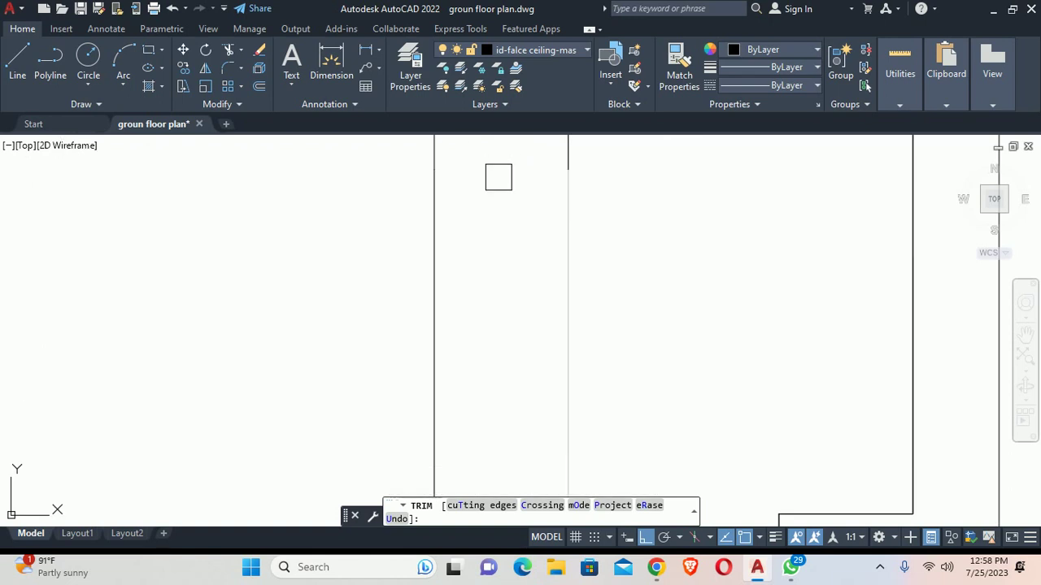
{"action": "key", "text": "Escape"}
{"action": "left_click", "coordinate": [550, 162]}
{"action": "key", "text": "Escape"}
Step: Delete the stray leftover polyline on the right side
{"action": "scroll", "coordinate": [515, 267], "scroll_direction": "down", "scroll_amount": 3}
{"action": "scroll", "coordinate": [526, 186], "scroll_direction": "up", "scroll_amount": 3}
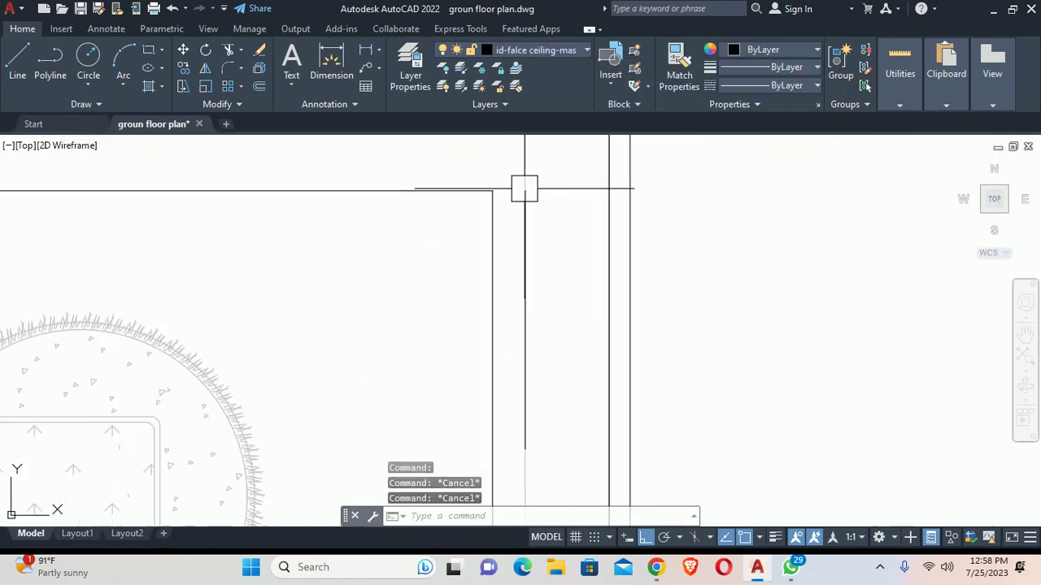
{"action": "left_click", "coordinate": [509, 163]}
{"action": "left_click", "coordinate": [562, 285]}
{"action": "scroll", "coordinate": [553, 325], "scroll_direction": "down", "scroll_amount": 2}
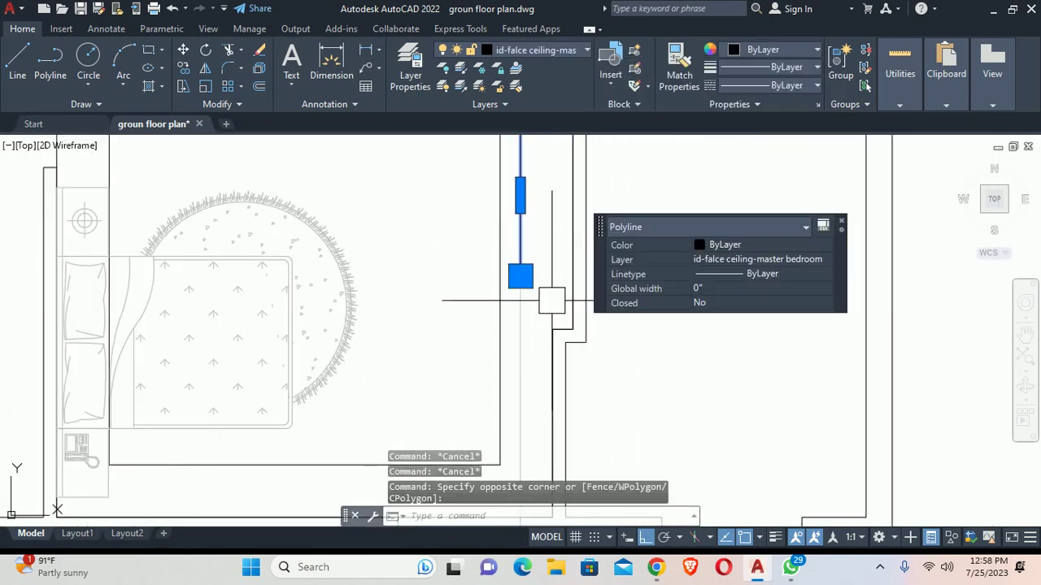
{"action": "key", "text": "Delete"}
{"action": "scroll", "coordinate": [546, 286], "scroll_direction": "down", "scroll_amount": 3}
{"action": "key", "text": "Escape"}
{"action": "scroll", "coordinate": [439, 187], "scroll_direction": "up", "scroll_amount": 2}
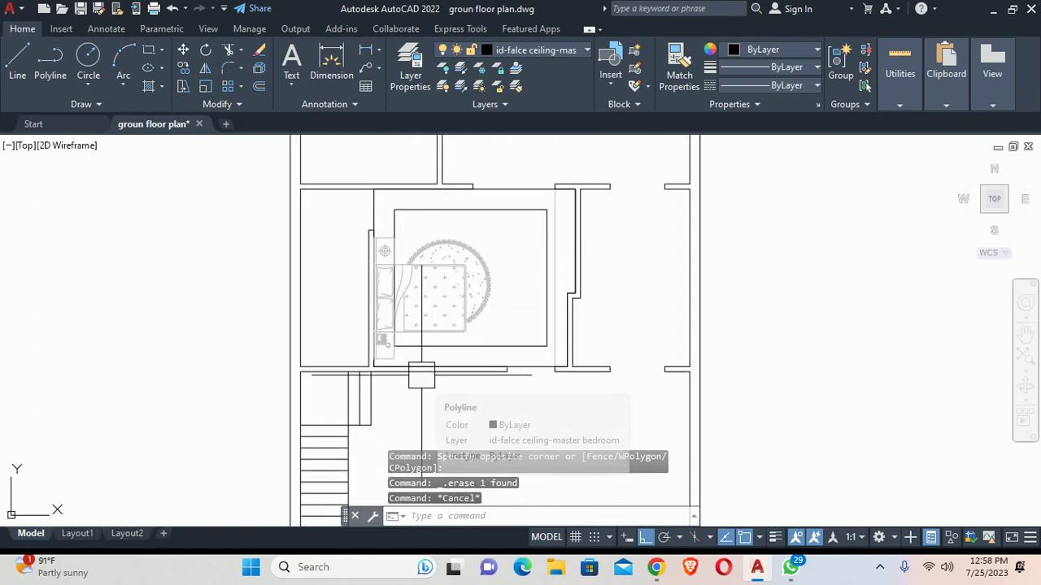
{"action": "key", "text": "Escape"}
{"action": "key", "text": "Escape"}
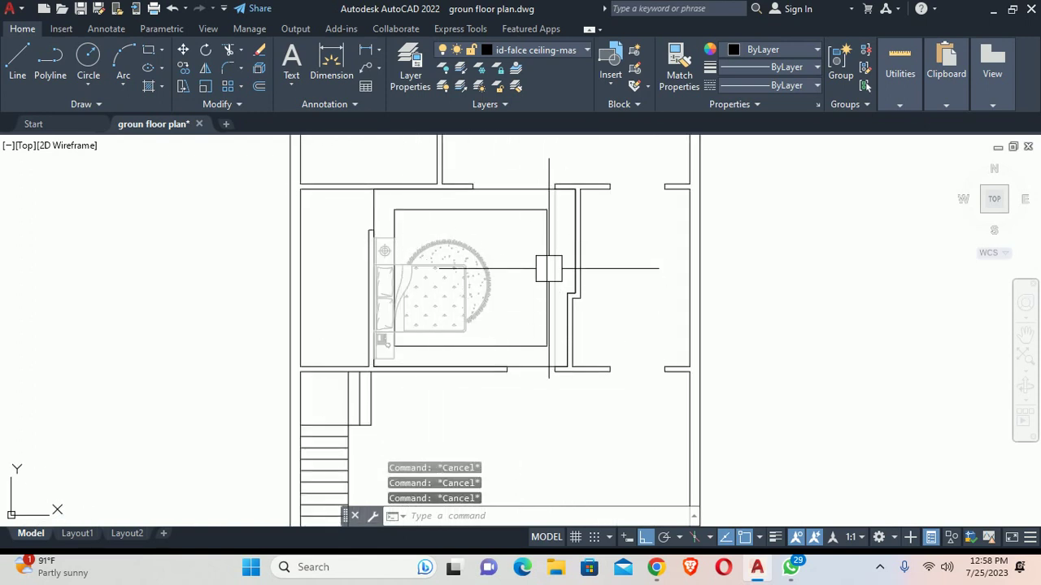
Step: Attempt a first join of the ceiling pieces, cancel it, and inspect the vertical line and polyline
{"action": "type", "text": "j"}
{"action": "key", "text": "Return"}
{"action": "scroll", "coordinate": [549, 268], "scroll_direction": "up", "scroll_amount": 2}
{"action": "scroll", "coordinate": [544, 255], "scroll_direction": "down", "scroll_amount": 2}
{"action": "left_click", "coordinate": [541, 249]}
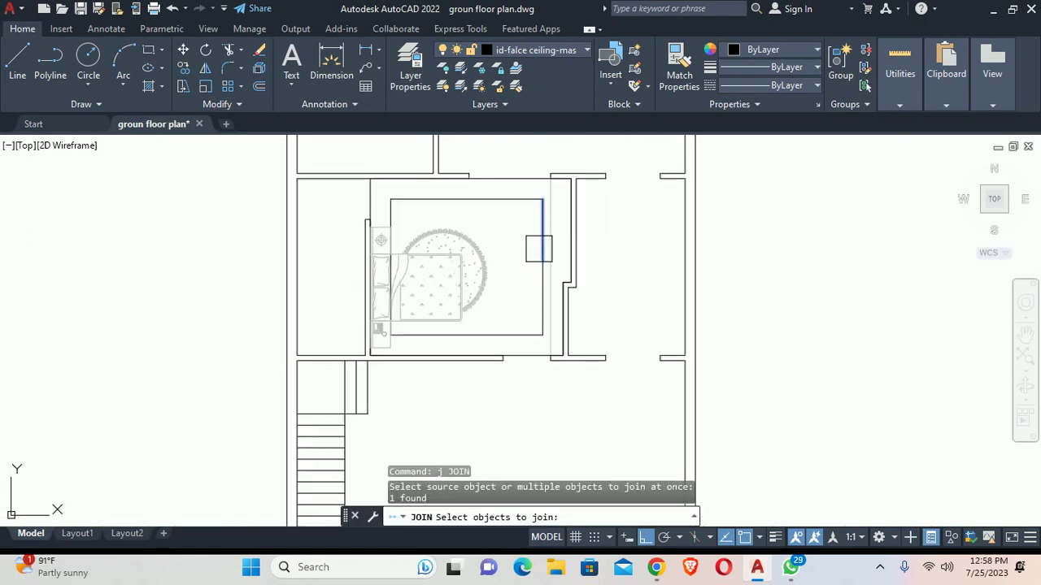
{"action": "left_click", "coordinate": [517, 204]}
{"action": "key", "text": "Escape"}
{"action": "key", "text": "Escape"}
{"action": "scroll", "coordinate": [533, 234], "scroll_direction": "up", "scroll_amount": 2}
{"action": "left_click", "coordinate": [550, 227]}
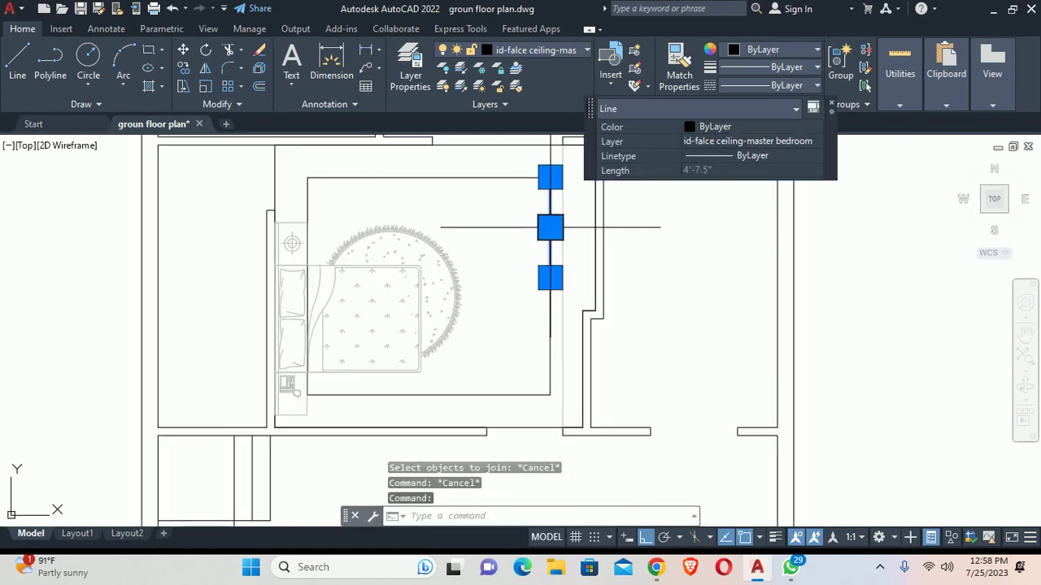
{"action": "key", "text": "Escape"}
{"action": "scroll", "coordinate": [544, 280], "scroll_direction": "up", "scroll_amount": 2}
{"action": "left_click", "coordinate": [550, 305]}
{"action": "key", "text": "Escape"}
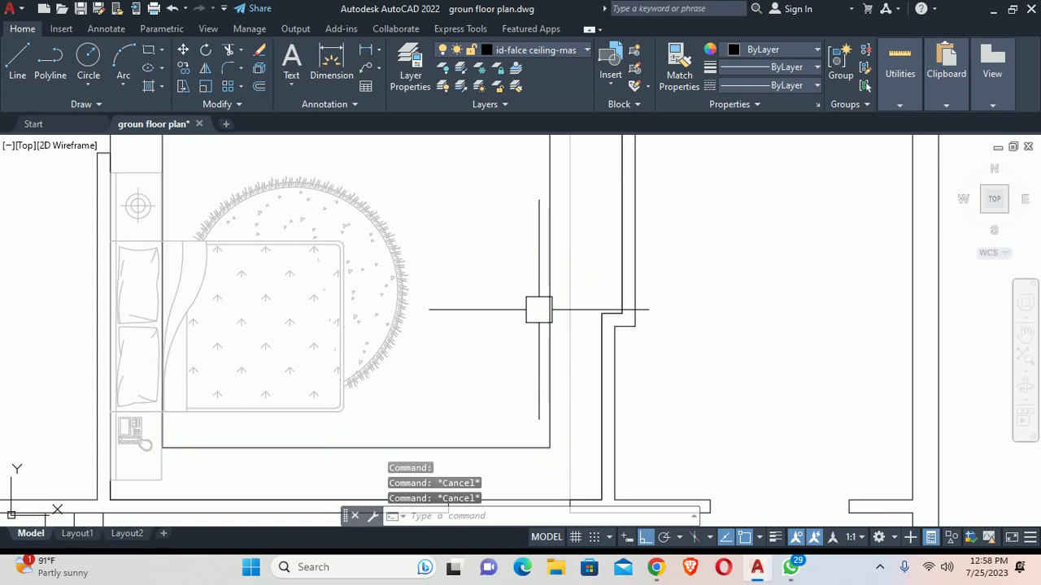
Step: Join the open ceiling polyline and right-side line into one closed polyline
{"action": "type", "text": "j"}
{"action": "key", "text": "Return"}
{"action": "left_click", "coordinate": [543, 272]}
{"action": "left_click", "coordinate": [550, 220]}
{"action": "left_click", "coordinate": [541, 220]}
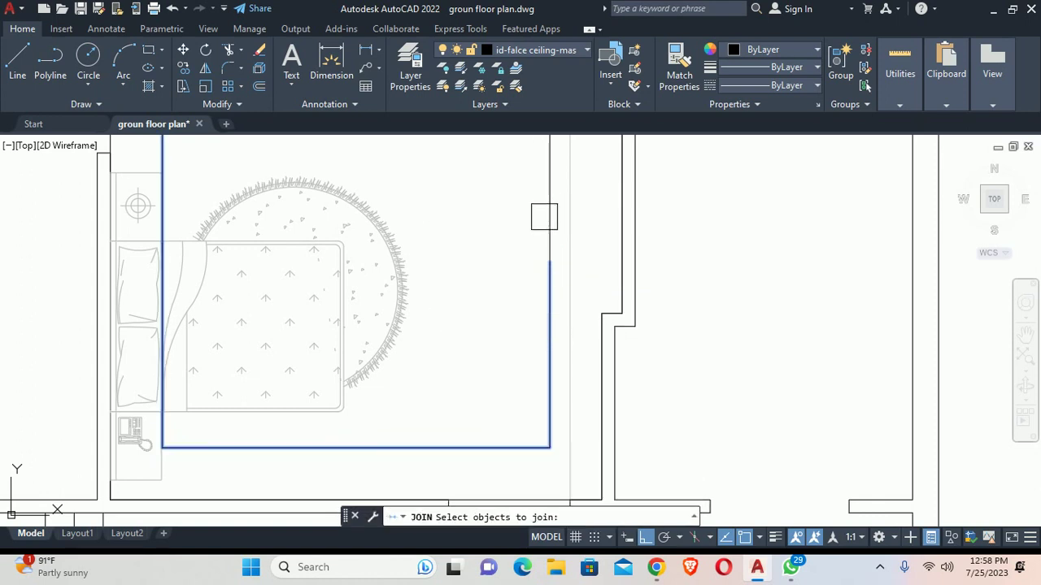
{"action": "scroll", "coordinate": [525, 231], "scroll_direction": "down", "scroll_amount": 3}
{"action": "key", "text": "Return"}
{"action": "left_click", "coordinate": [534, 234]}
{"action": "key", "text": "Escape"}
{"action": "scroll", "coordinate": [545, 325], "scroll_direction": "up", "scroll_amount": 2}
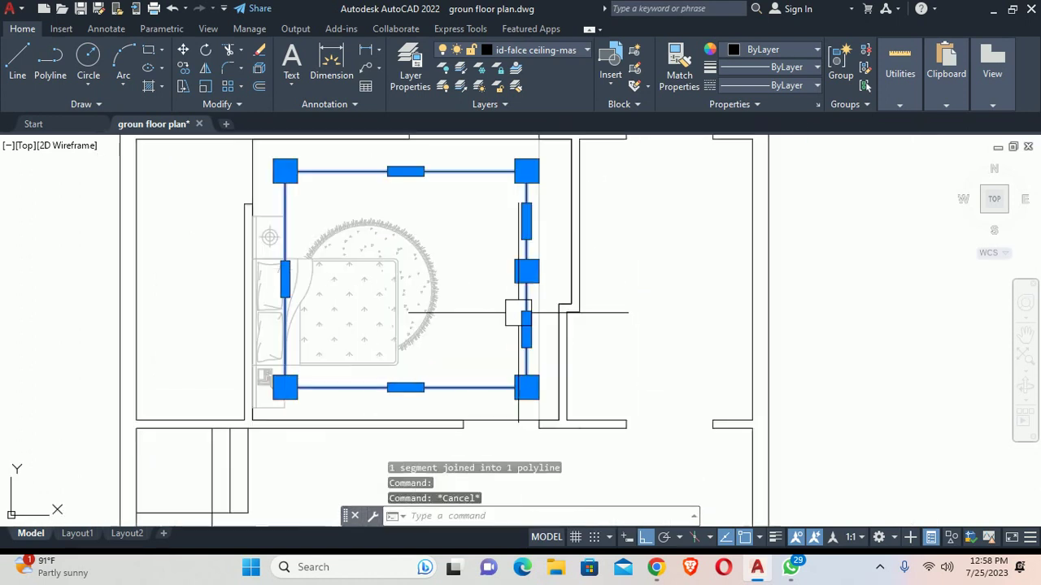
{"action": "scroll", "coordinate": [549, 334], "scroll_direction": "up", "scroll_amount": 2}
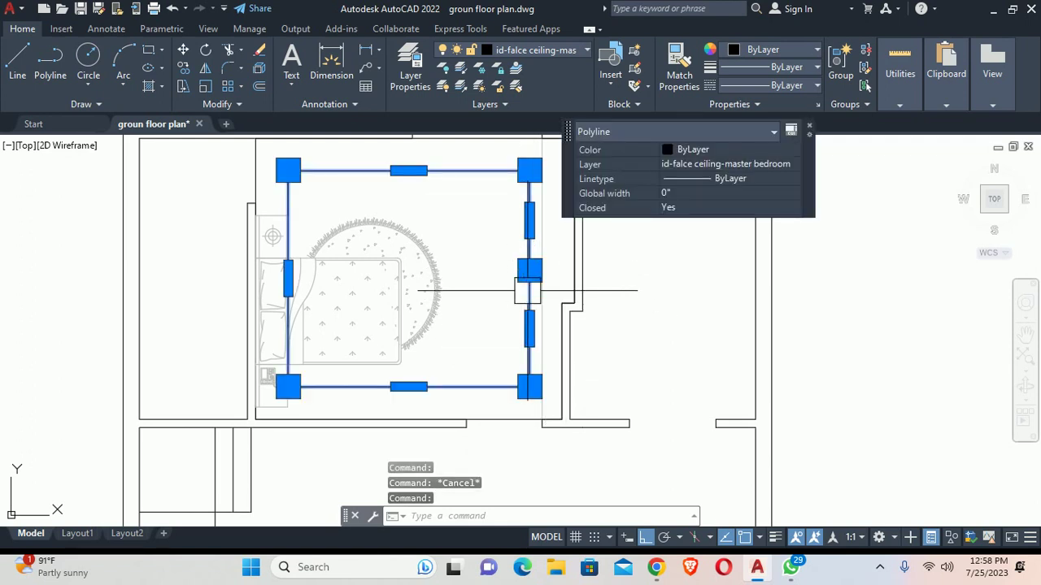
Step: Stretch the outline's right edge 12 units using a crossing window
{"action": "key", "text": "Escape"}
{"action": "scroll", "coordinate": [536, 414], "scroll_direction": "up", "scroll_amount": 4}
{"action": "type", "text": "s"}
{"action": "key", "text": "Return"}
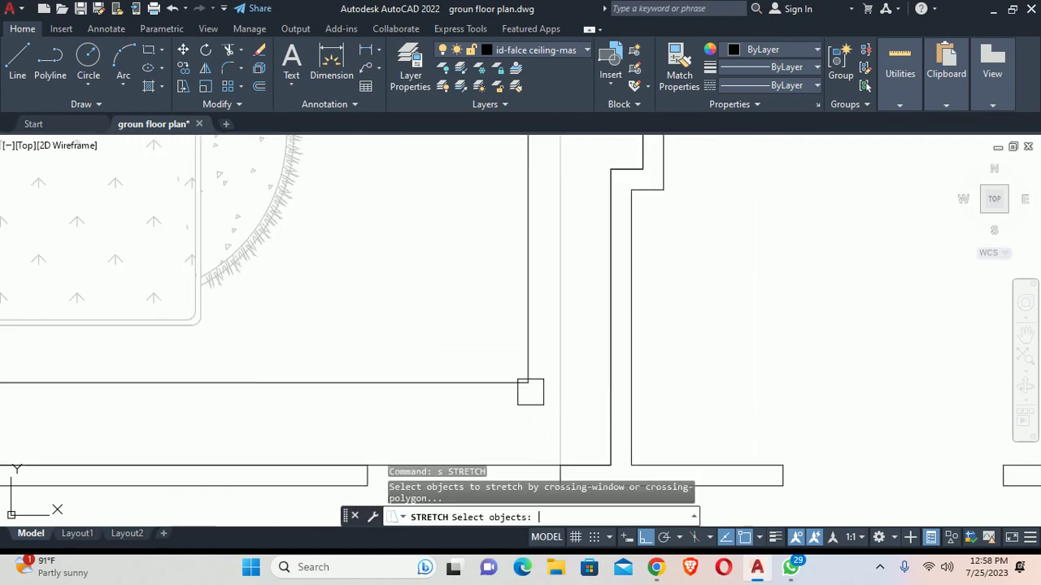
{"action": "left_click", "coordinate": [537, 414]}
{"action": "scroll", "coordinate": [490, 226], "scroll_direction": "down", "scroll_amount": 3}
{"action": "scroll", "coordinate": [474, 388], "scroll_direction": "down", "scroll_amount": 3}
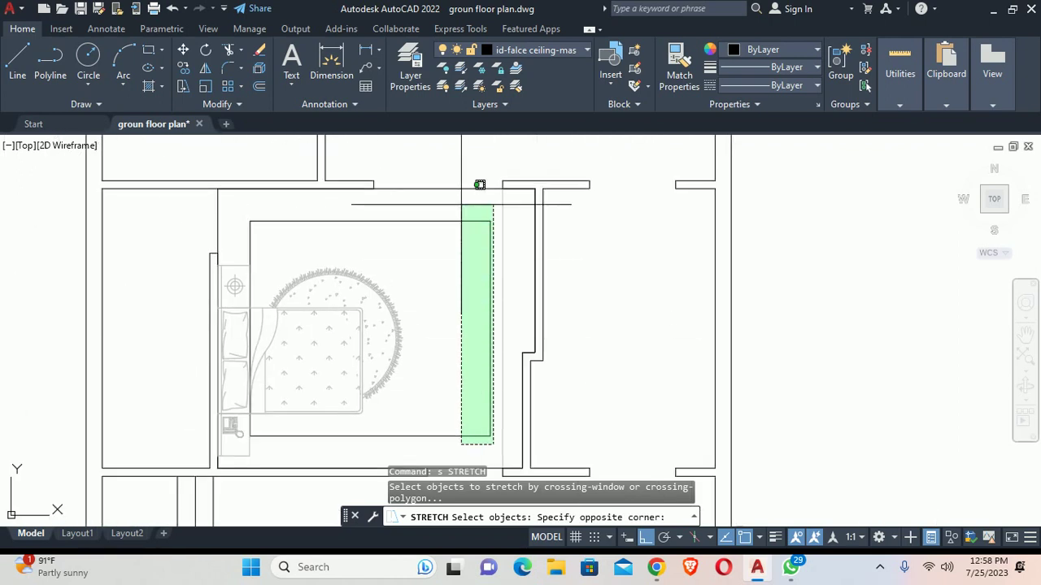
{"action": "left_click", "coordinate": [465, 205]}
{"action": "key", "text": "Return"}
{"action": "left_click", "coordinate": [464, 264]}
{"action": "type", "text": "12"}
{"action": "key", "text": "Return"}
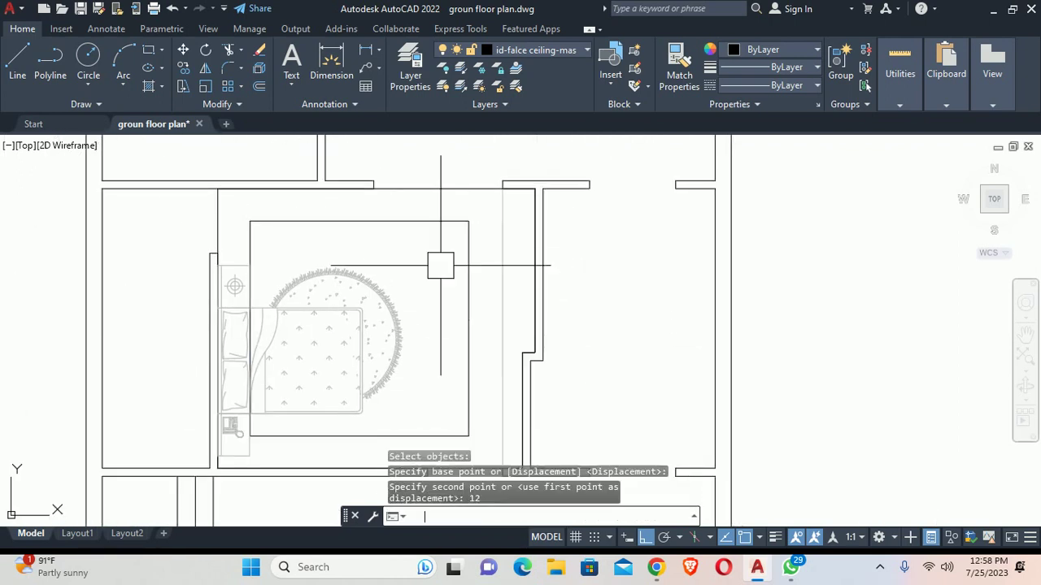
{"action": "key", "text": "Escape"}
{"action": "key", "text": "Escape"}
Step: Lower the bed ceiling rectangle's top edge 12 units with its midpoint grip
{"action": "middle_click_drag", "start_coordinate": [427, 353], "coordinate": [500, 240]}
{"action": "middle_click_drag", "start_coordinate": [561, 325], "coordinate": [553, 418]}
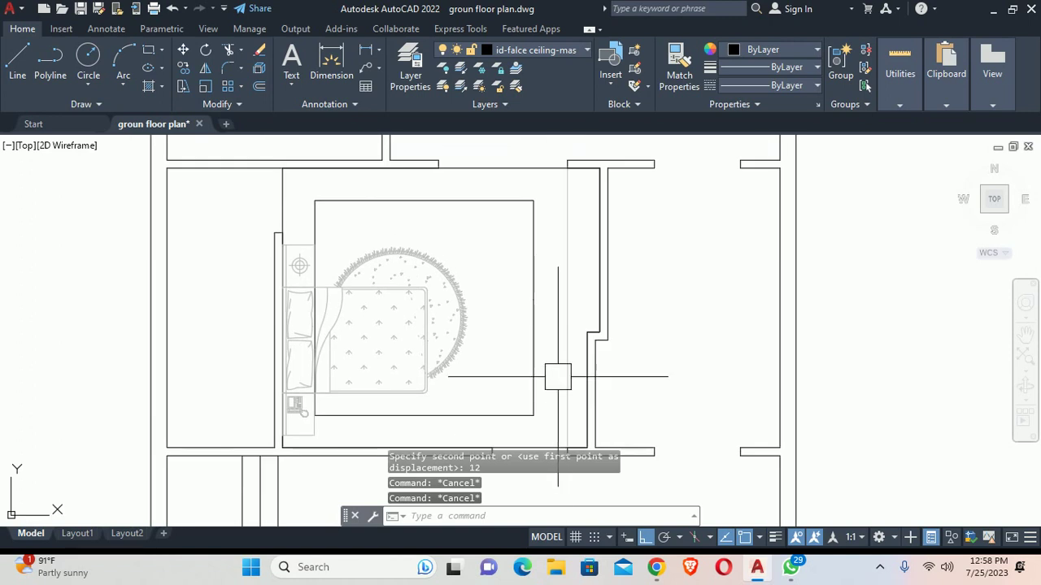
{"action": "key", "text": "Escape"}
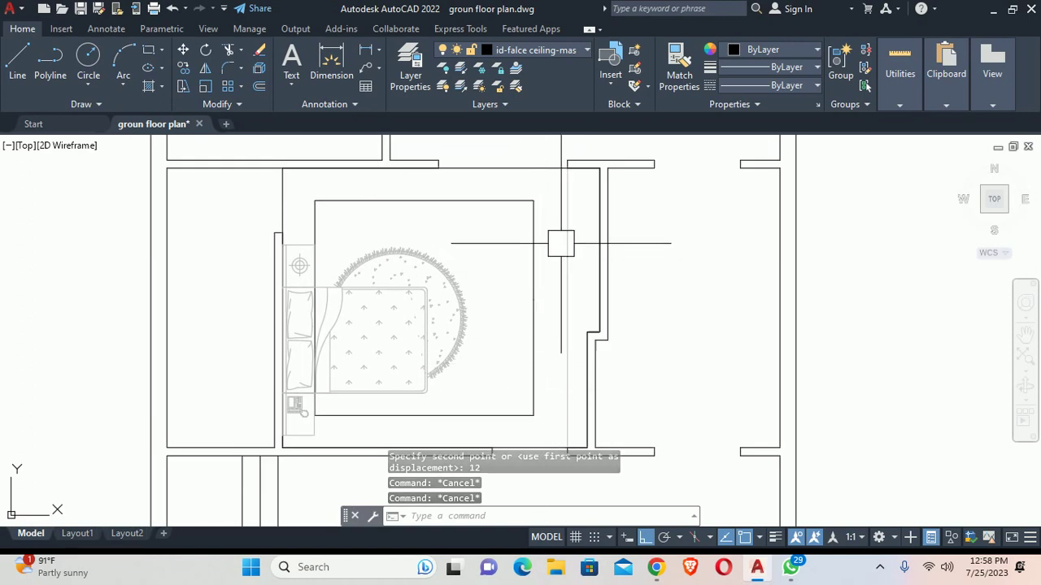
{"action": "middle_click_drag", "start_coordinate": [564, 242], "coordinate": [565, 238]}
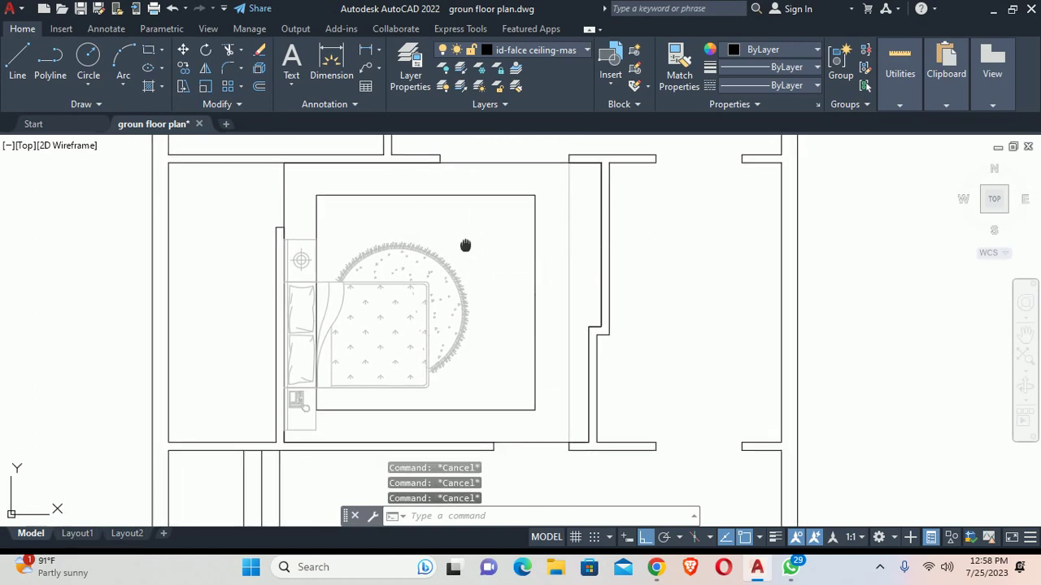
{"action": "mouse_move", "coordinate": [469, 246]}
{"action": "middle_mouse_down"}
{"action": "mouse_move", "coordinate": [485, 216]}
{"action": "mouse_move", "coordinate": [501, 244]}
{"action": "middle_mouse_up"}
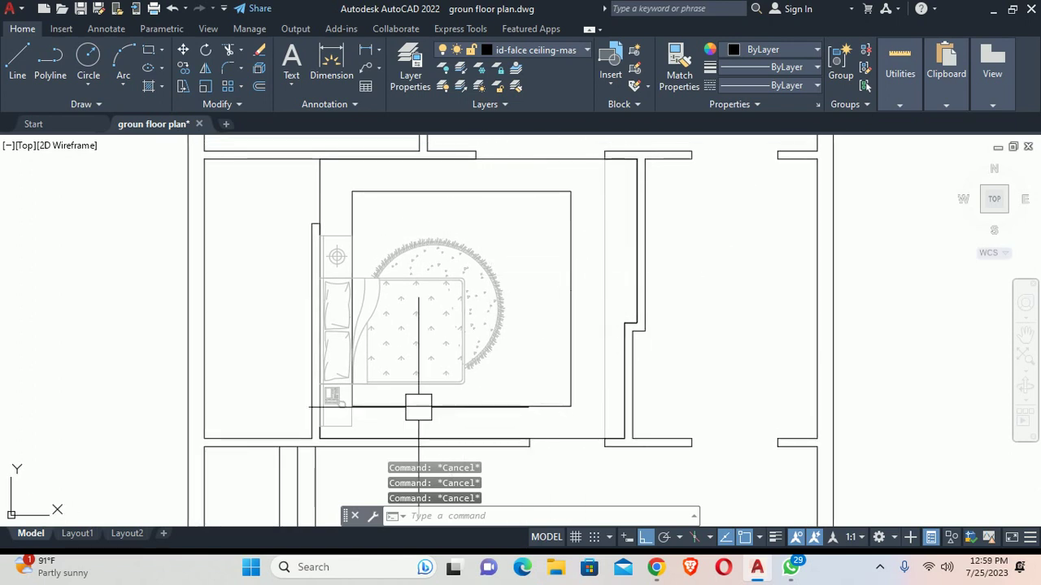
{"action": "left_click", "coordinate": [456, 196]}
{"action": "left_click", "coordinate": [461, 191]}
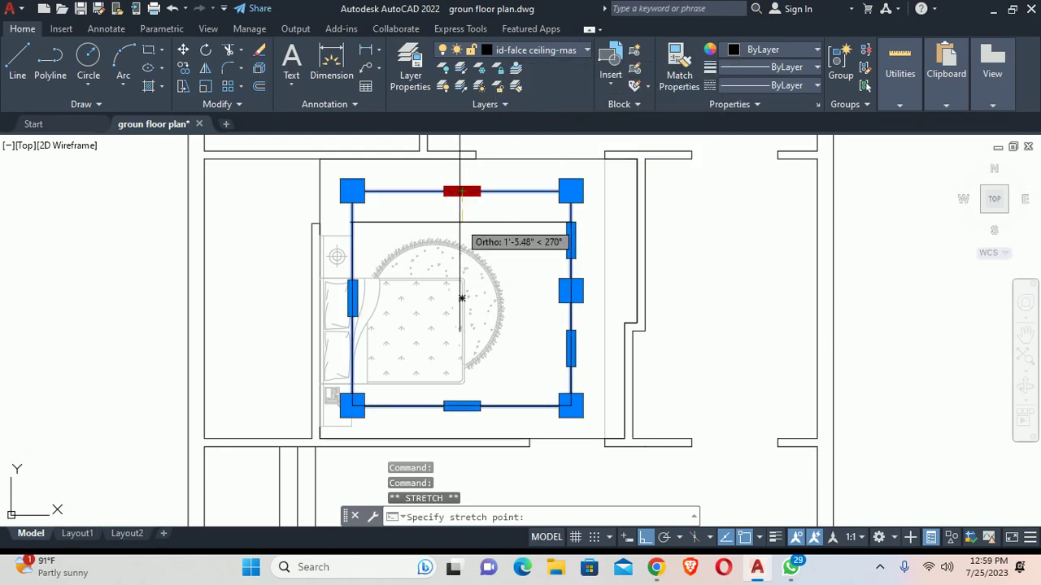
{"action": "type", "text": "12"}
{"action": "key", "text": "Return"}
{"action": "key", "text": "Escape"}
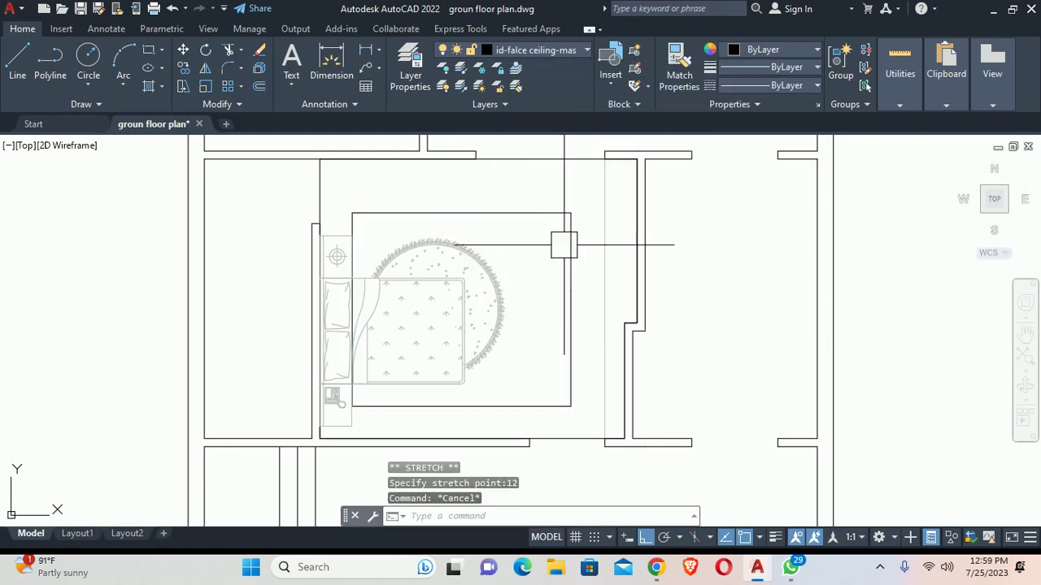
Step: Start moving the bed block, then cancel the move
{"action": "mouse_move", "coordinate": [554, 254]}
{"action": "middle_mouse_down"}
{"action": "mouse_move", "coordinate": [553, 209]}
{"action": "mouse_move", "coordinate": [464, 241]}
{"action": "mouse_move", "coordinate": [470, 268]}
{"action": "middle_mouse_up"}
{"action": "scroll", "coordinate": [398, 230], "scroll_direction": "up", "scroll_amount": 4}
{"action": "type", "text": "m"}
{"action": "key", "text": "Return"}
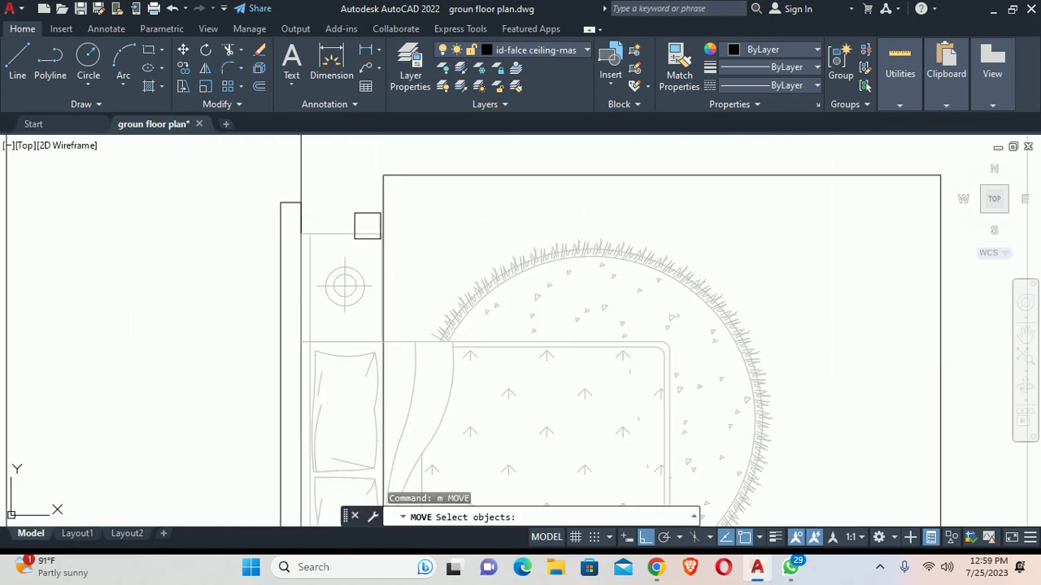
{"action": "left_click", "coordinate": [307, 229]}
{"action": "key", "text": "Return"}
{"action": "scroll", "coordinate": [307, 231], "scroll_direction": "up", "scroll_amount": 2}
{"action": "left_click", "coordinate": [309, 232]}
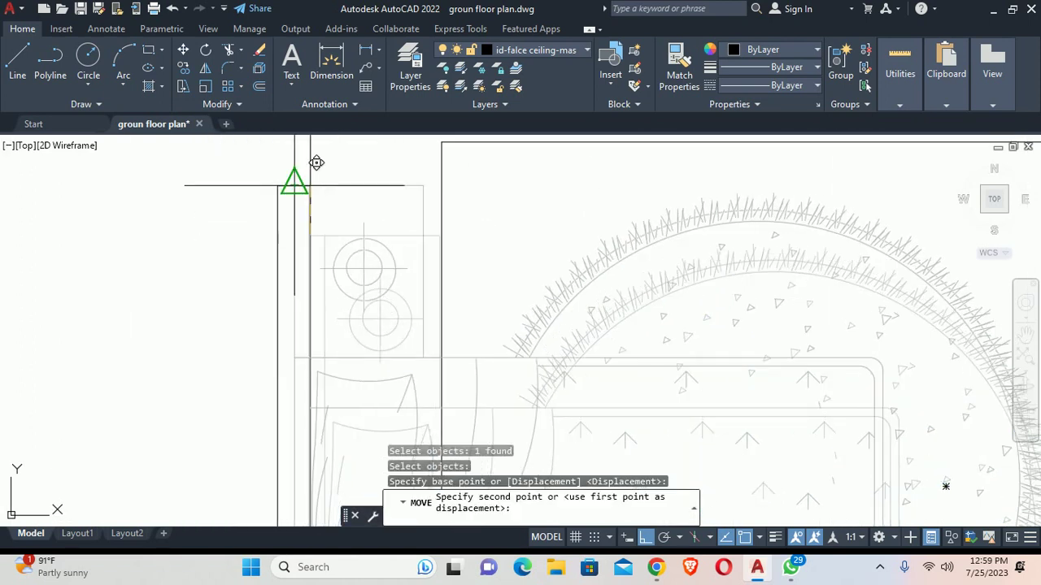
{"action": "key", "text": "Escape"}
{"action": "scroll", "coordinate": [310, 185], "scroll_direction": "down", "scroll_amount": 4}
{"action": "key", "text": "Escape"}
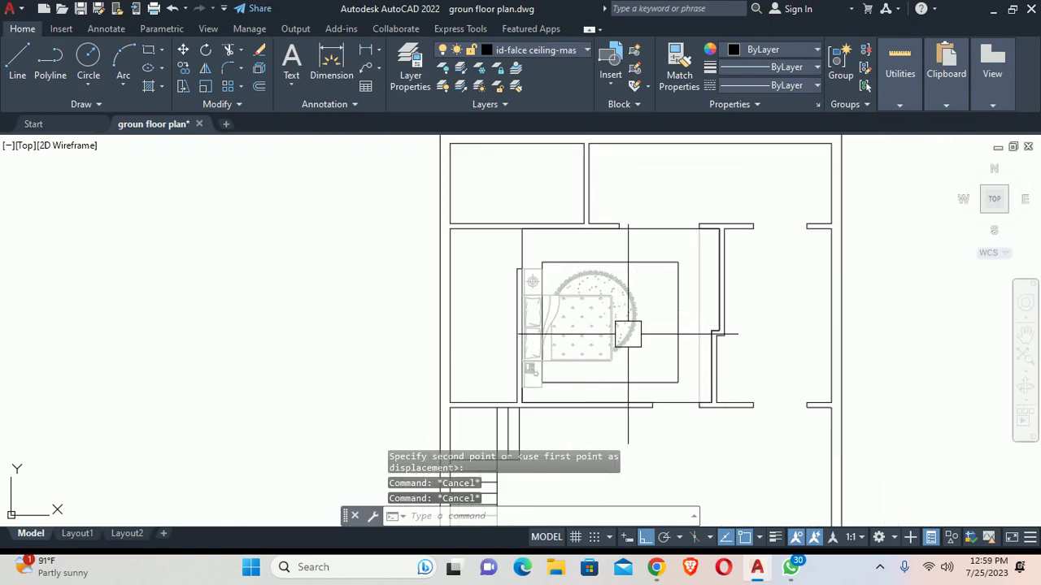
Step: Begin a 12-unit offset of the bed rectangle, then cancel it
{"action": "scroll", "coordinate": [566, 281], "scroll_direction": "up", "scroll_amount": 1}
{"action": "scroll", "coordinate": [565, 293], "scroll_direction": "up", "scroll_amount": 1}
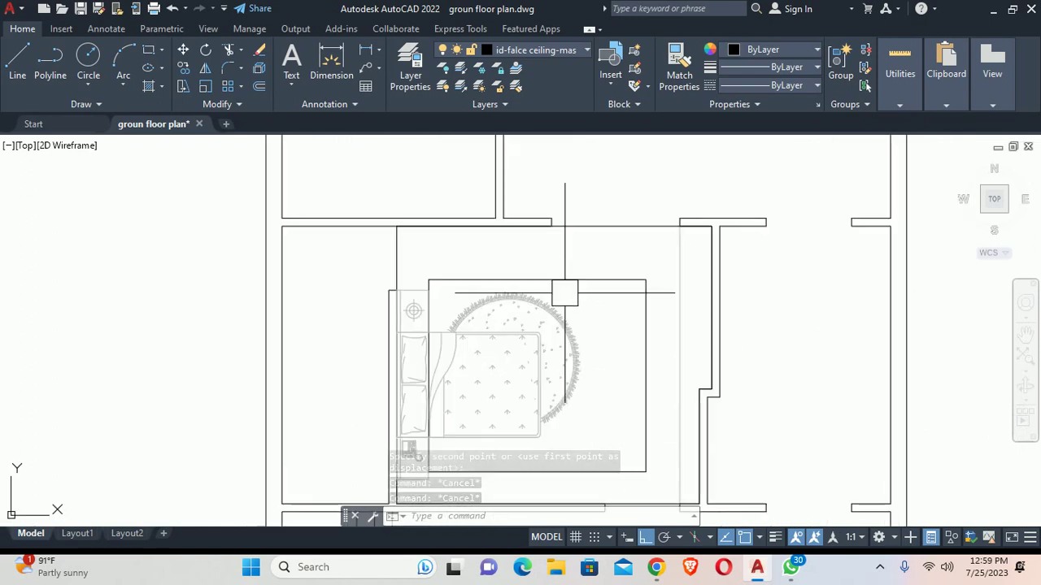
{"action": "scroll", "coordinate": [569, 289], "scroll_direction": "up", "scroll_amount": 1}
{"action": "scroll", "coordinate": [561, 283], "scroll_direction": "down", "scroll_amount": 1}
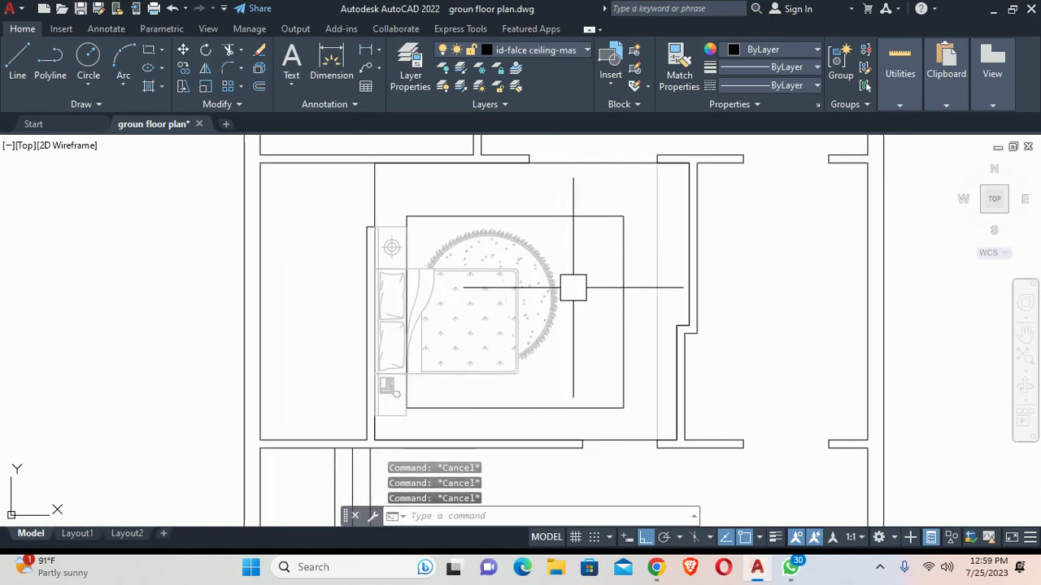
{"action": "type", "text": "o"}
{"action": "key", "text": "Return"}
{"action": "type", "text": "12"}
{"action": "key", "text": "Return"}
{"action": "left_click", "coordinate": [589, 216]}
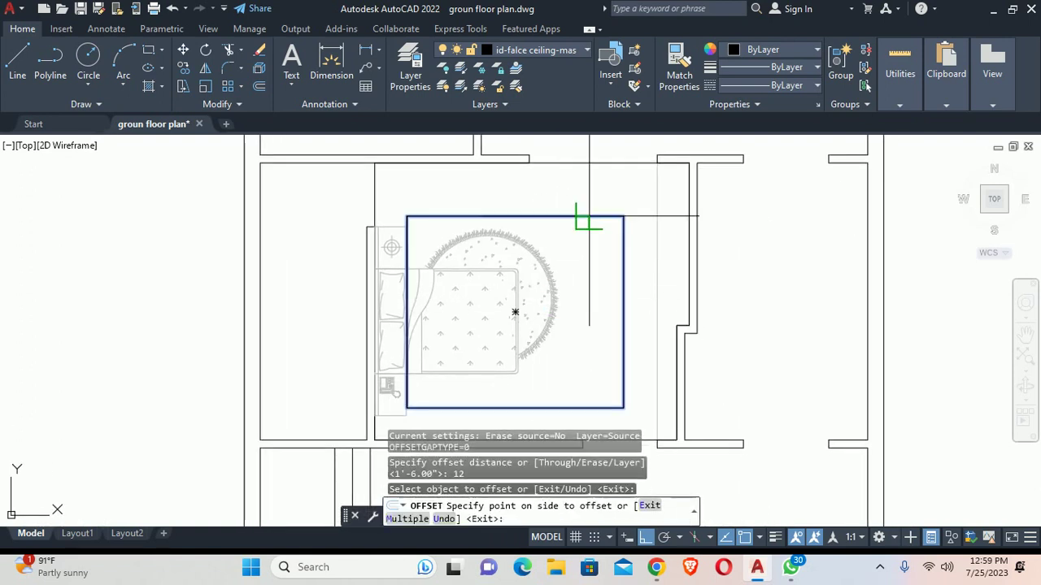
{"action": "key", "text": "Escape"}
Step: Offset the bed ceiling rectangle 18 units to the inside
{"action": "type", "text": "o"}
{"action": "key", "text": "Return"}
{"action": "type", "text": "1"}
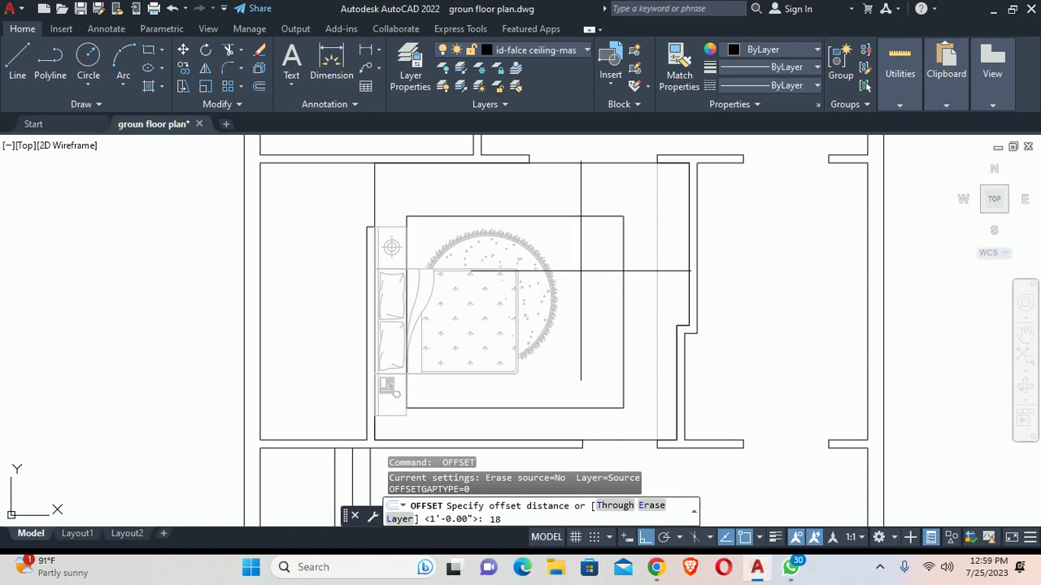
{"action": "key", "text": "Return"}
{"action": "left_click", "coordinate": [623, 271]}
{"action": "left_click", "coordinate": [515, 309]}
{"action": "key", "text": "Escape"}
{"action": "key", "text": "Escape"}
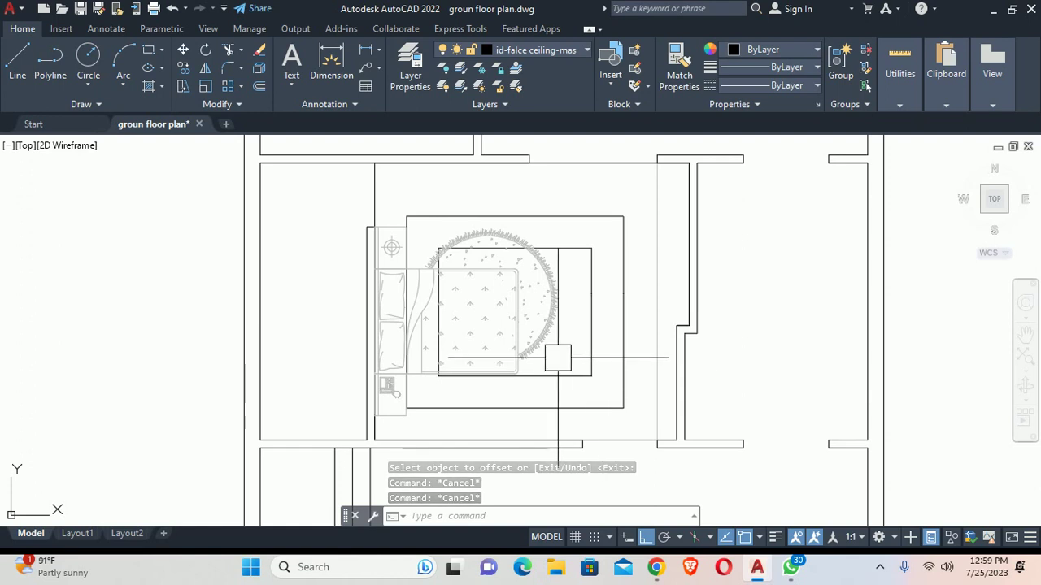
{"action": "key", "text": "Escape"}
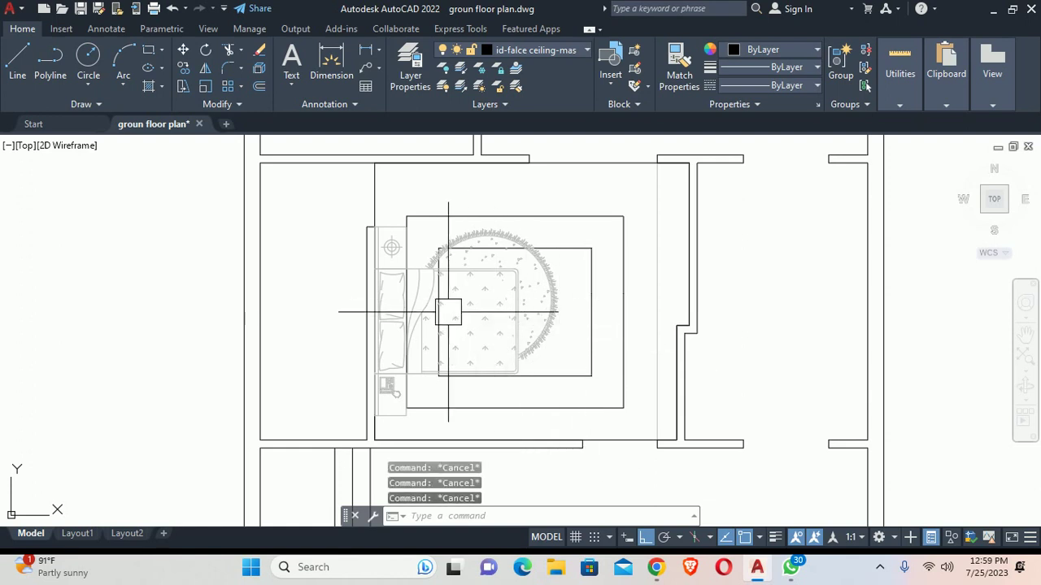
{"action": "middle_click_drag", "start_coordinate": [646, 294], "coordinate": [609, 268]}
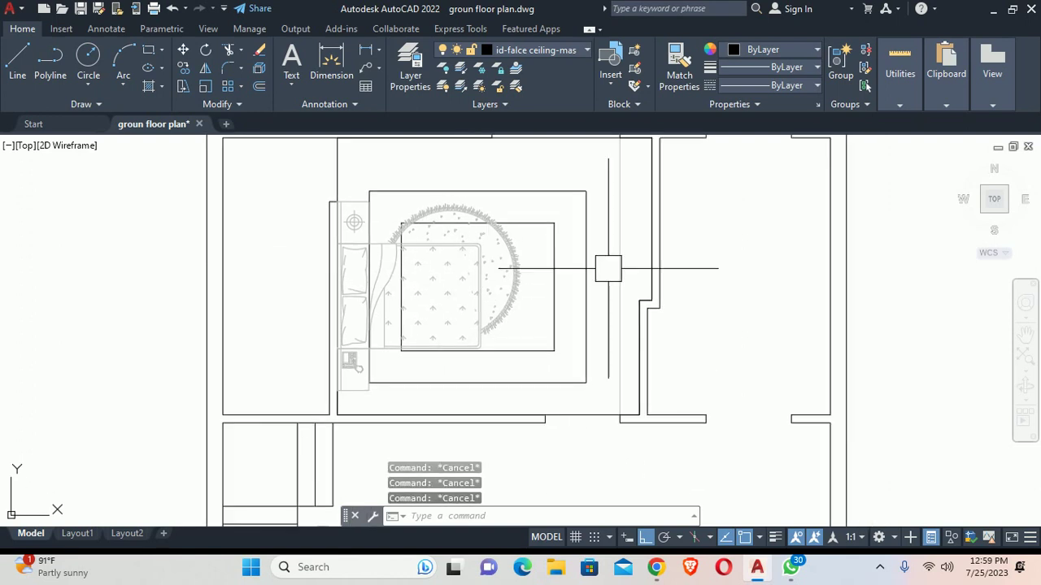
Step: Start a hatch in the band around the bed using the CROSS pattern
{"action": "type", "text": "h"}
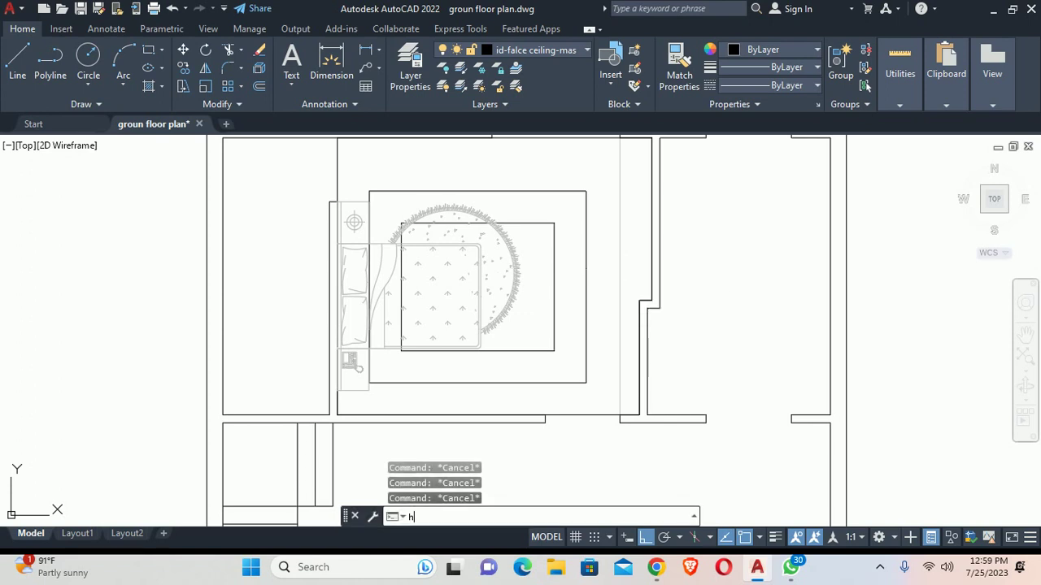
{"action": "key", "text": "Return"}
{"action": "left_click", "coordinate": [602, 248]}
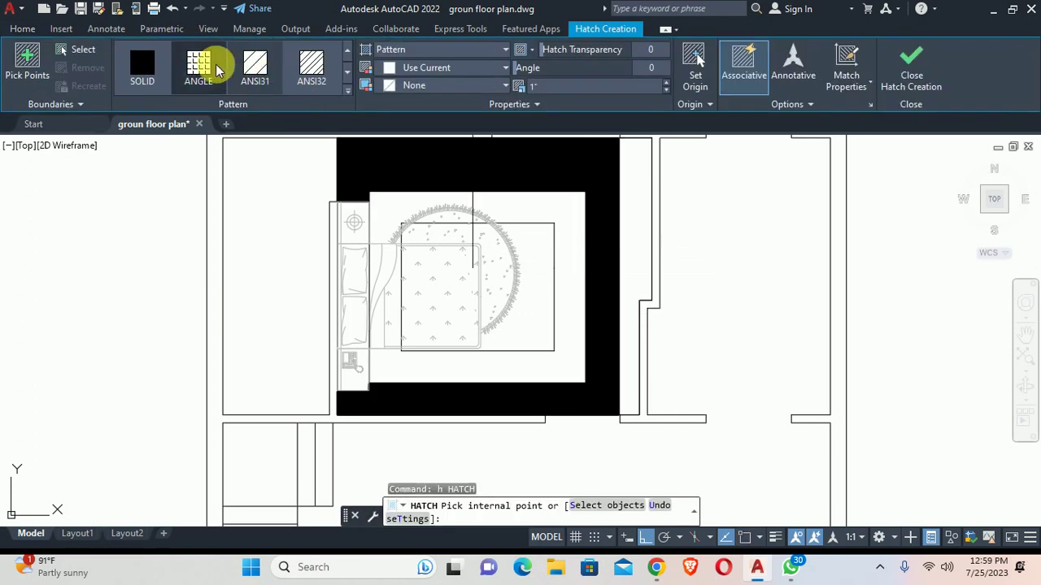
{"action": "left_click", "coordinate": [348, 91]}
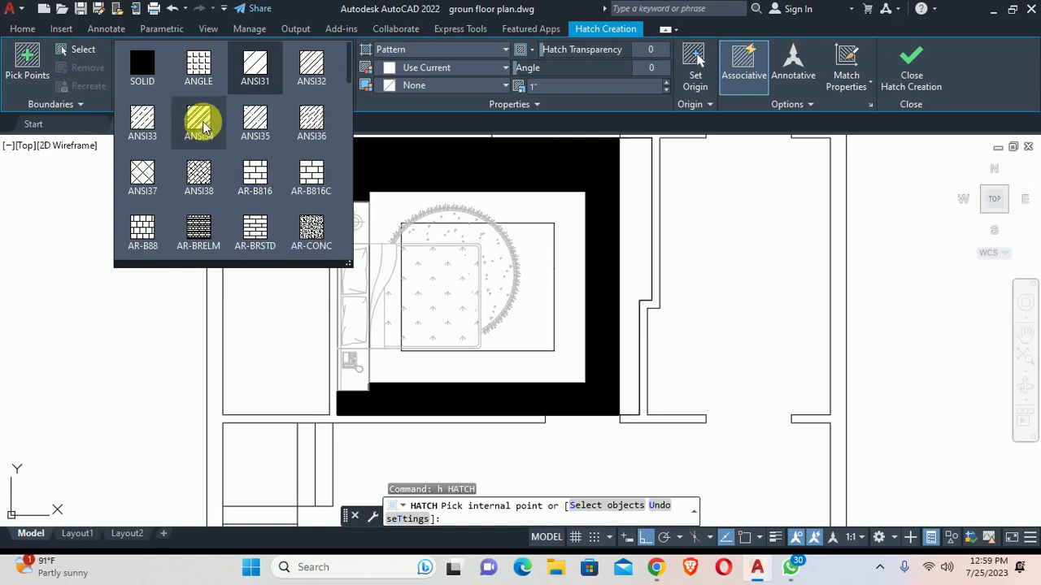
{"action": "scroll", "coordinate": [235, 168], "scroll_direction": "down", "scroll_amount": 1}
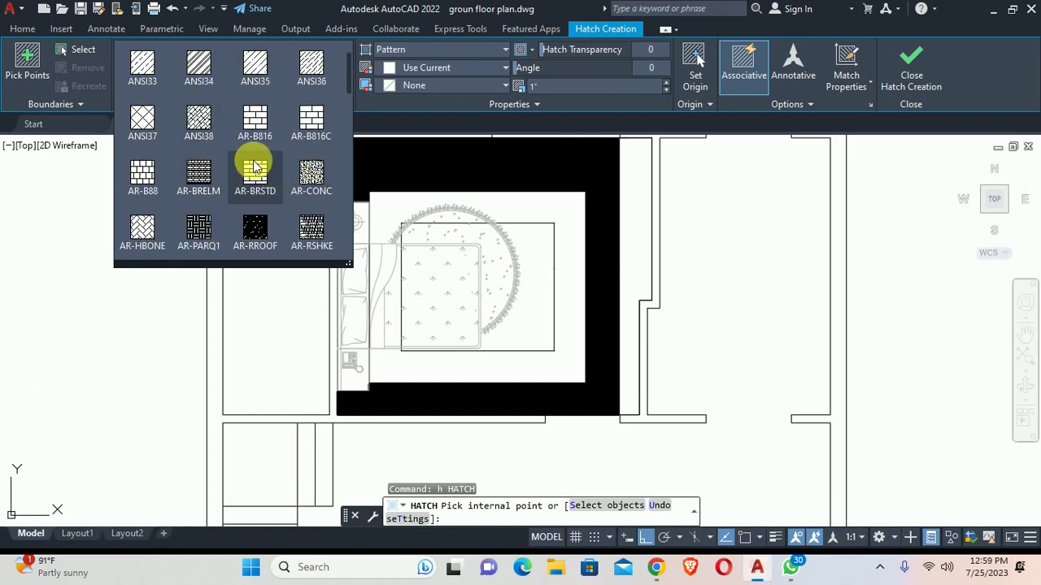
{"action": "scroll", "coordinate": [244, 163], "scroll_direction": "down", "scroll_amount": 2}
{"action": "left_click", "coordinate": [311, 230]}
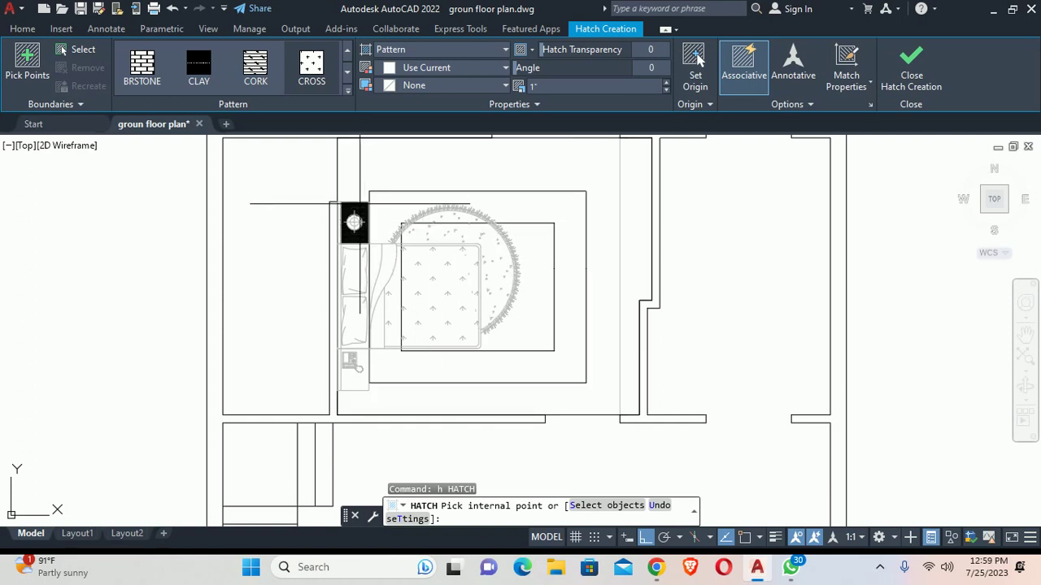
{"action": "type", "text": "t"}
Step: Add the inner rectangle as a boundary, set the hatch scale to 10, and finish
{"action": "key", "text": "Return"}
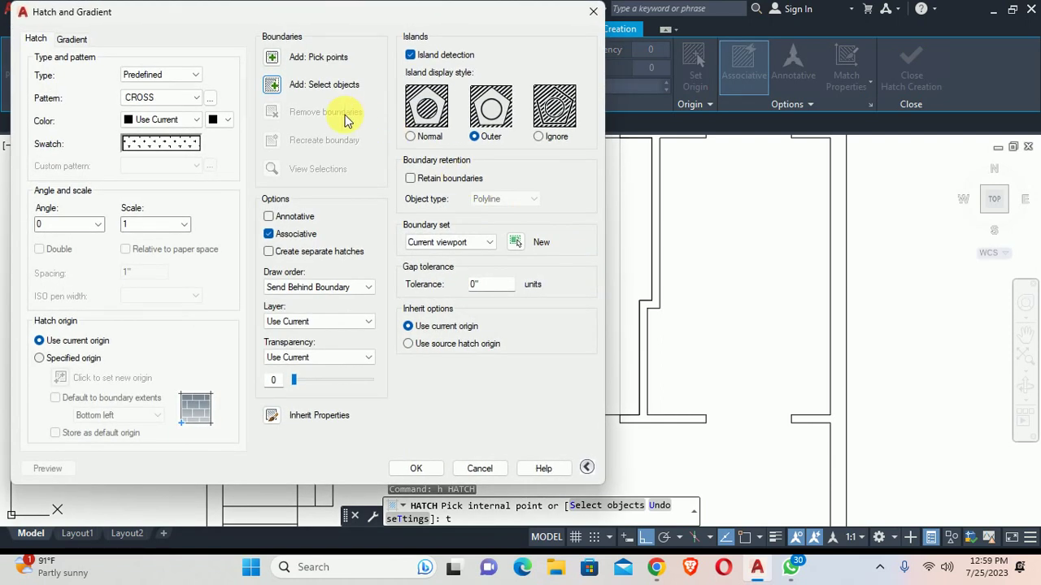
{"action": "left_click", "coordinate": [273, 85]}
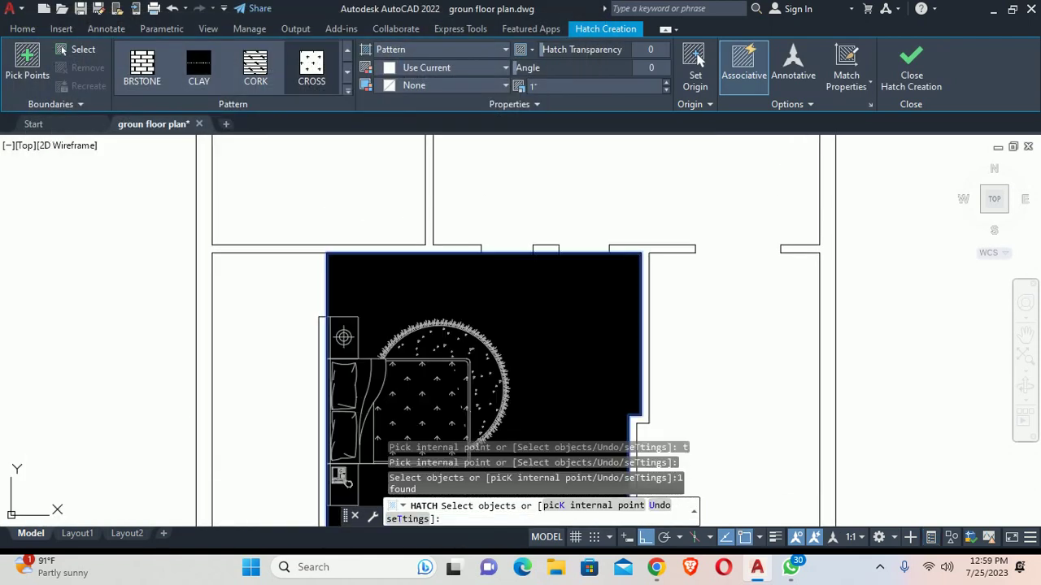
{"action": "left_click", "coordinate": [468, 307]}
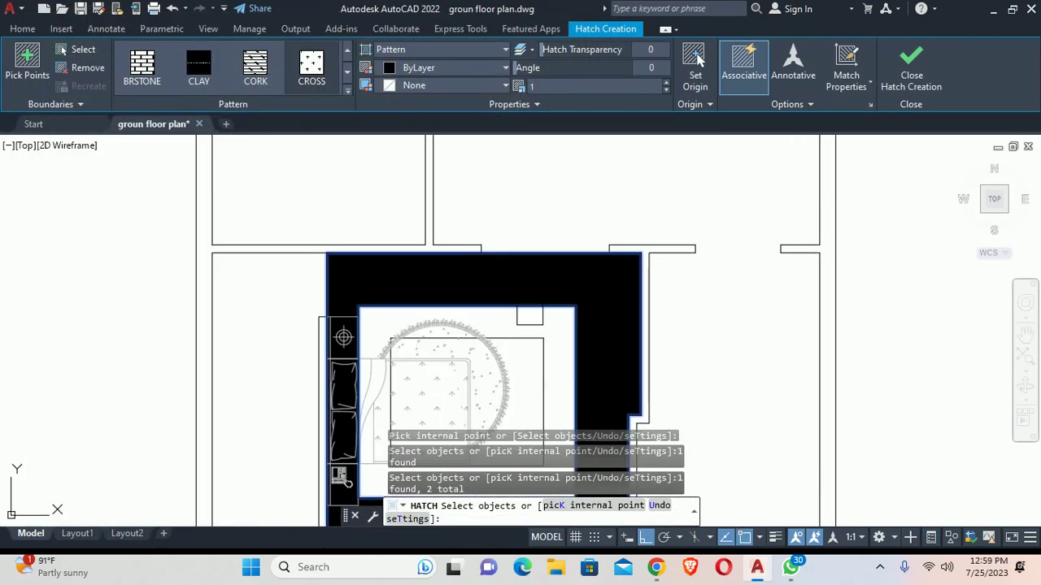
{"action": "scroll", "coordinate": [448, 157], "scroll_direction": "down", "scroll_amount": 2}
{"action": "scroll", "coordinate": [448, 157], "scroll_direction": "down", "scroll_amount": 1}
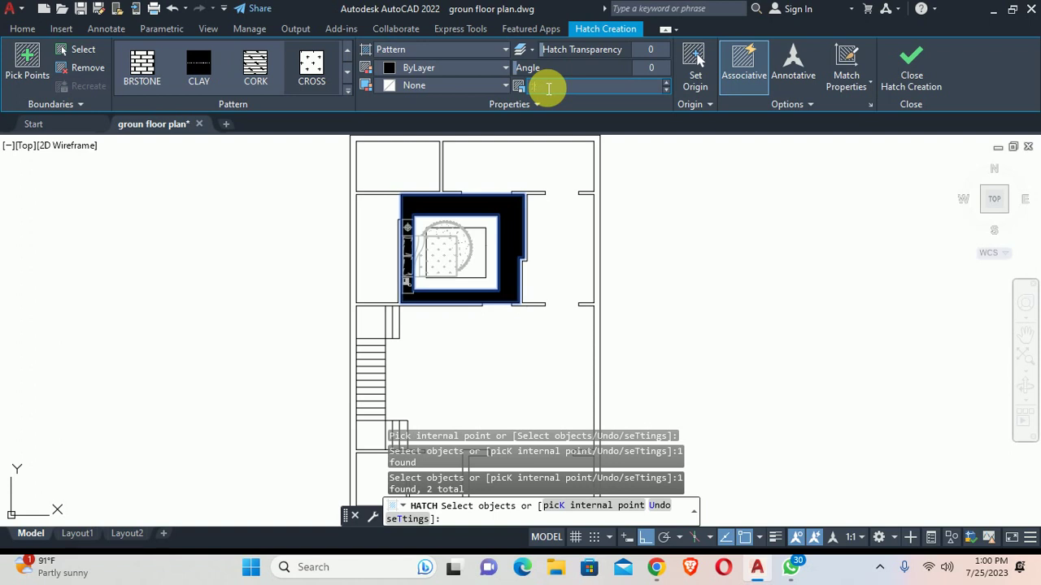
{"action": "type", "text": "50"}
{"action": "scroll", "coordinate": [556, 169], "scroll_direction": "up", "scroll_amount": 2}
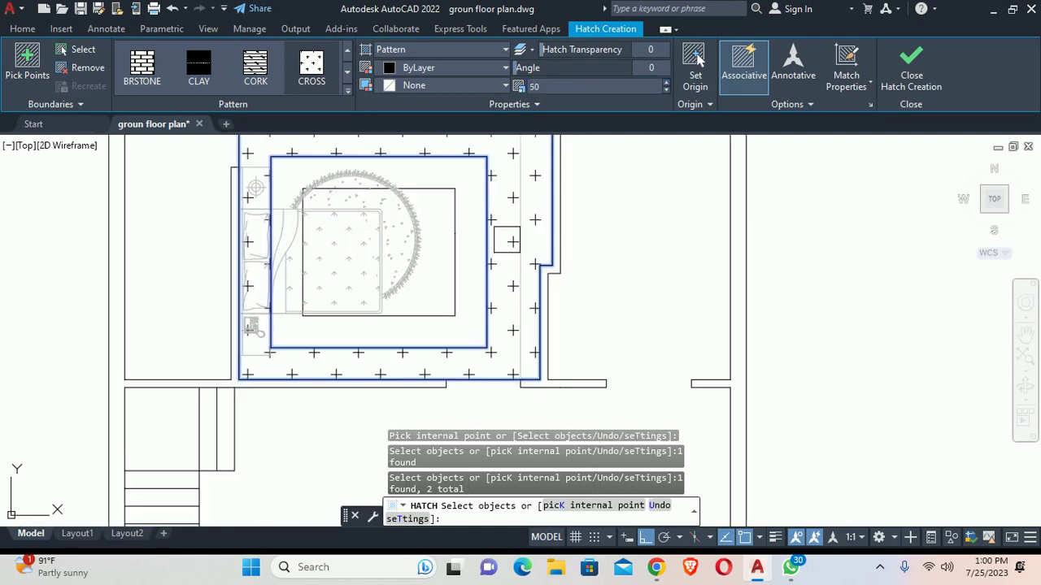
{"action": "scroll", "coordinate": [523, 341], "scroll_direction": "up", "scroll_amount": 2}
{"action": "left_click", "coordinate": [545, 87]}
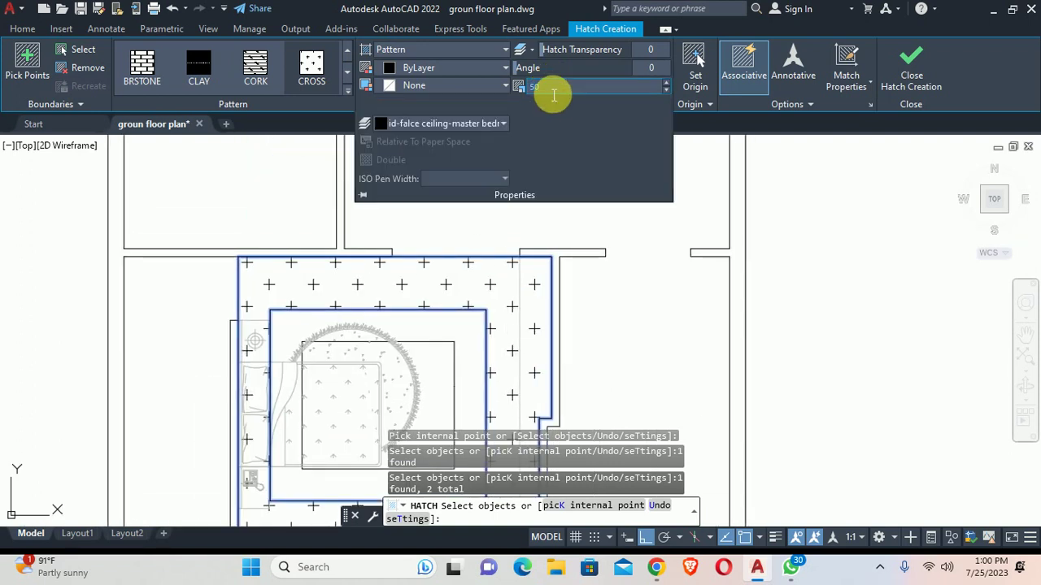
{"action": "type", "text": "15"}
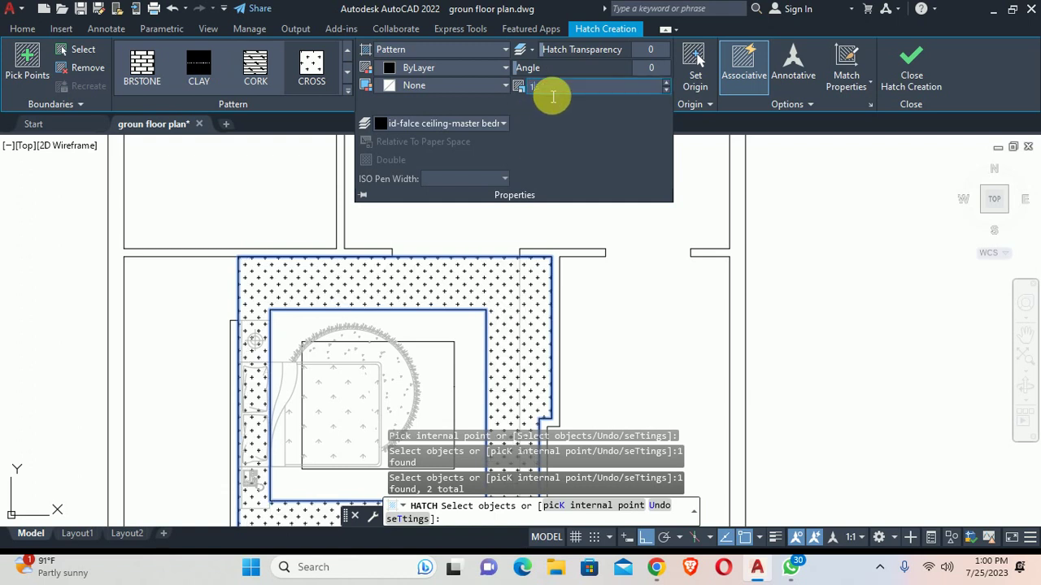
{"action": "type", "text": "0"}
{"action": "scroll", "coordinate": [431, 220], "scroll_direction": "down", "scroll_amount": 3}
{"action": "scroll", "coordinate": [442, 317], "scroll_direction": "up", "scroll_amount": 3}
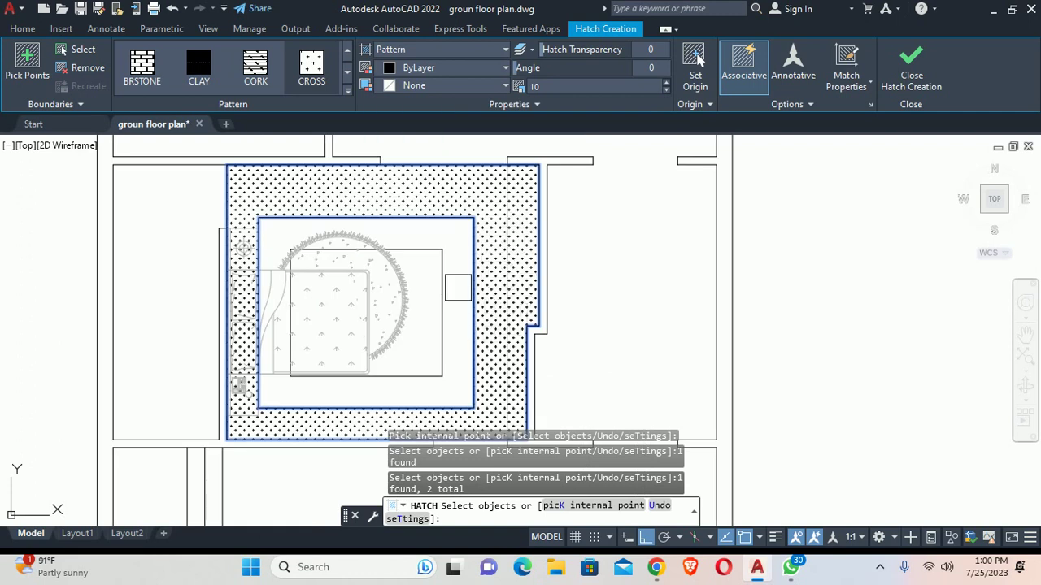
{"action": "key", "text": "Return"}
{"action": "key", "text": "Escape"}
{"action": "scroll", "coordinate": [487, 244], "scroll_direction": "up", "scroll_amount": 2}
{"action": "left_click", "coordinate": [509, 232]}
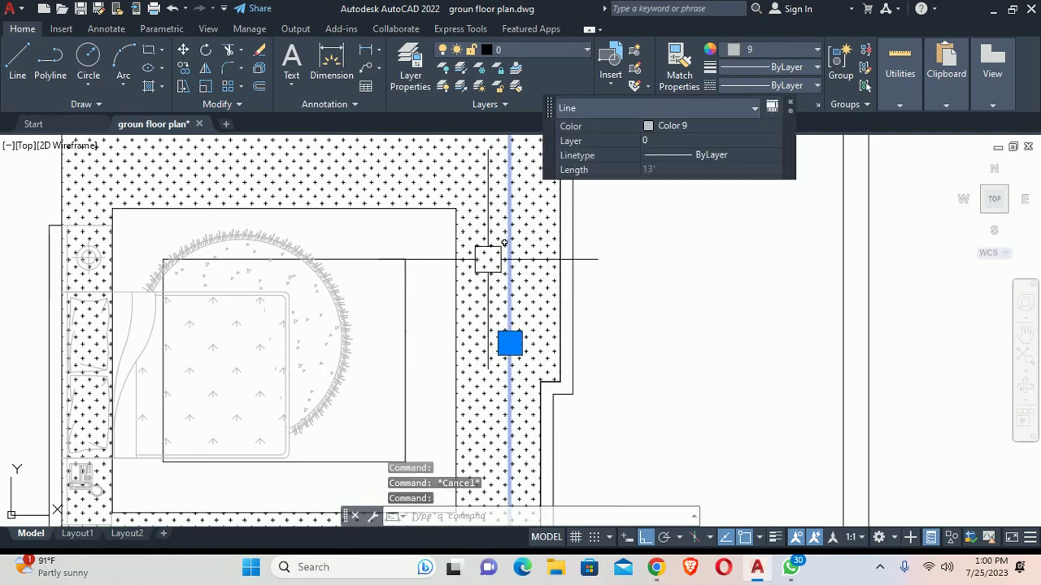
{"action": "left_click", "coordinate": [488, 259]}
{"action": "key", "text": "Delete"}
{"action": "scroll", "coordinate": [484, 261], "scroll_direction": "down", "scroll_amount": 5}
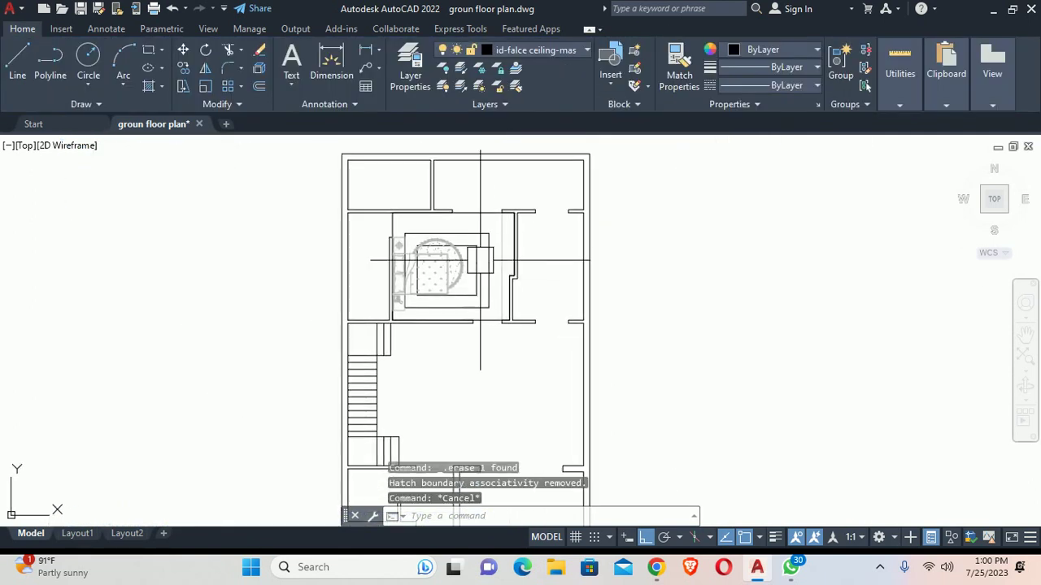
{"action": "key", "text": "Escape"}
{"action": "scroll", "coordinate": [480, 260], "scroll_direction": "up", "scroll_amount": 4}
{"action": "key", "text": "Escape"}
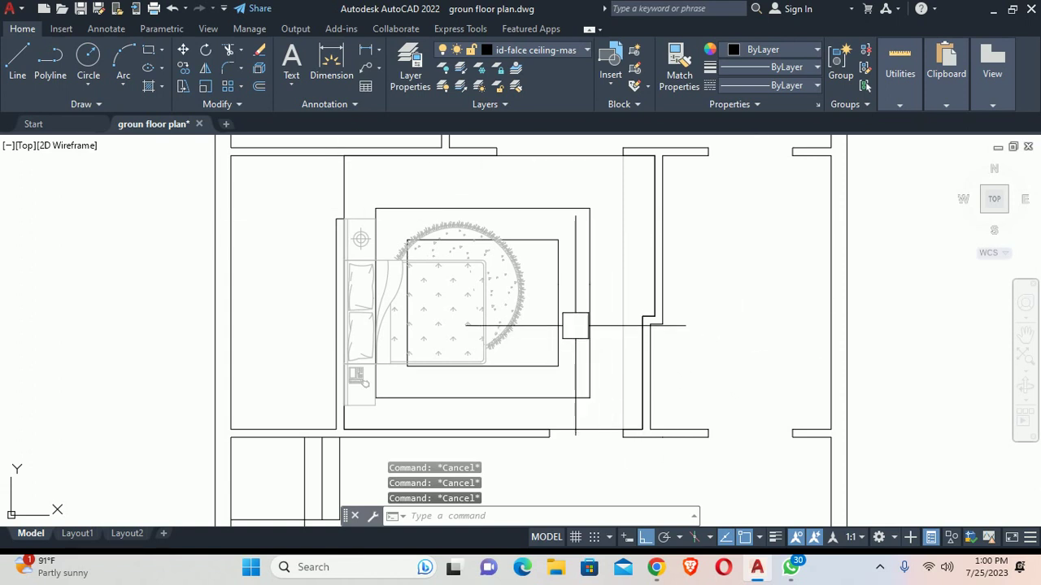
{"action": "scroll", "coordinate": [574, 323], "scroll_direction": "down", "scroll_amount": 2}
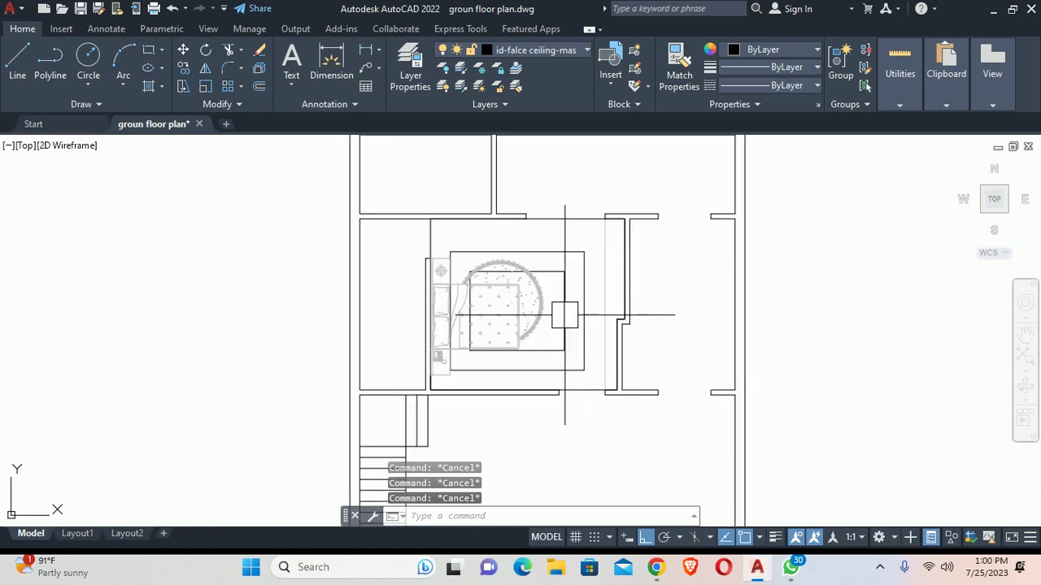
{"action": "type", "text": "o"}
{"action": "key", "text": "Return"}
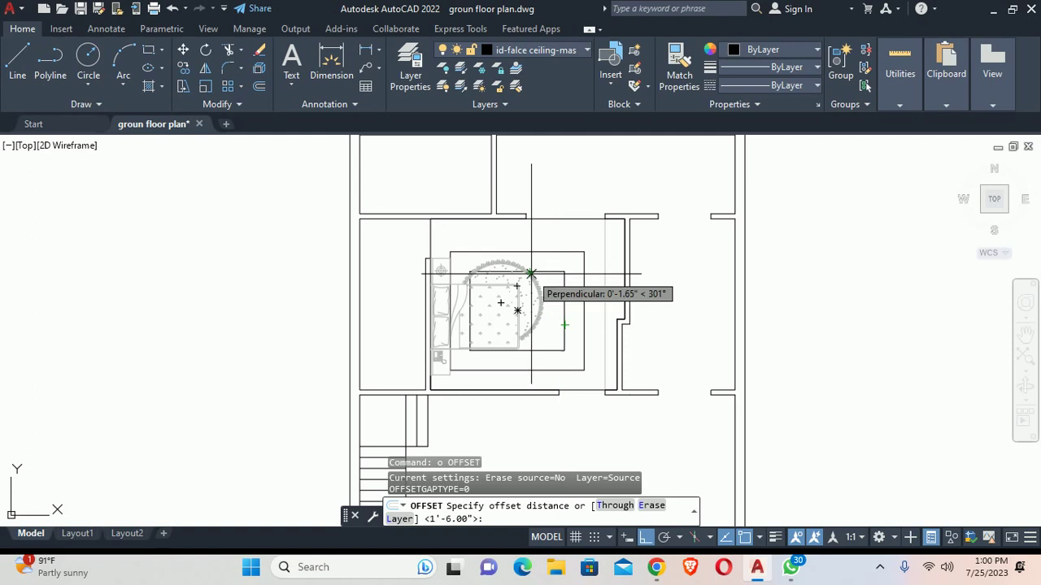
{"action": "key", "text": "Return"}
{"action": "scroll", "coordinate": [521, 309], "scroll_direction": "up", "scroll_amount": 2}
{"action": "left_click", "coordinate": [505, 278]}
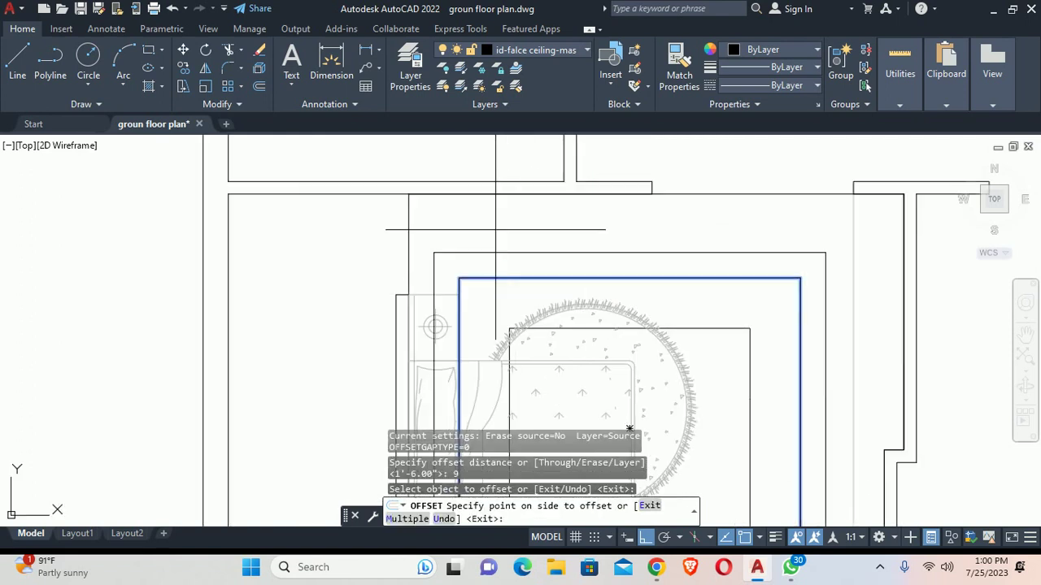
{"action": "left_click", "coordinate": [494, 221]}
{"action": "key", "text": "Escape"}
{"action": "scroll", "coordinate": [504, 232], "scroll_direction": "down", "scroll_amount": 2}
{"action": "scroll", "coordinate": [521, 244], "scroll_direction": "up", "scroll_amount": 1}
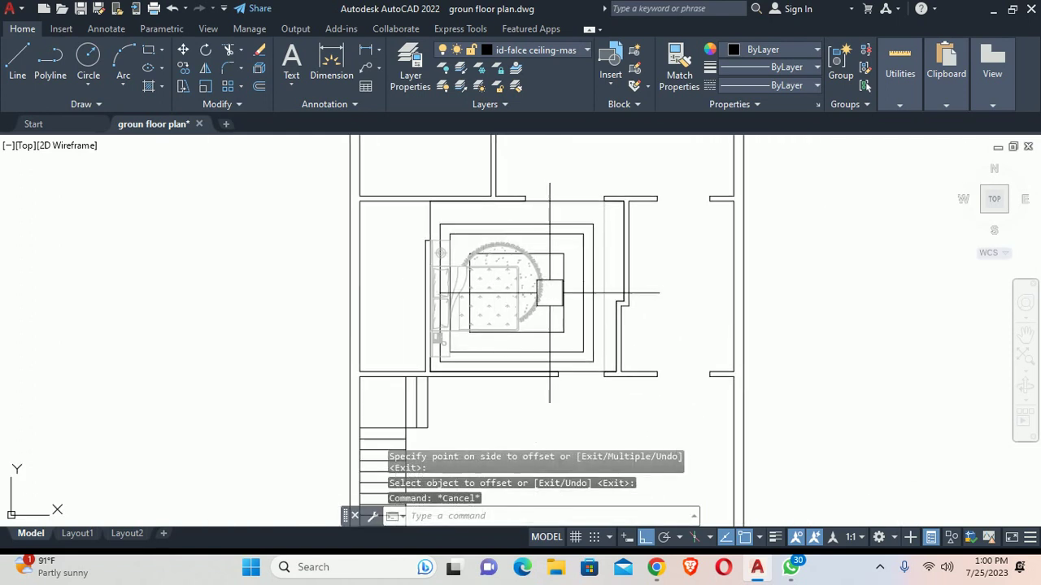
{"action": "key", "text": "Escape"}
{"action": "key", "text": "Escape"}
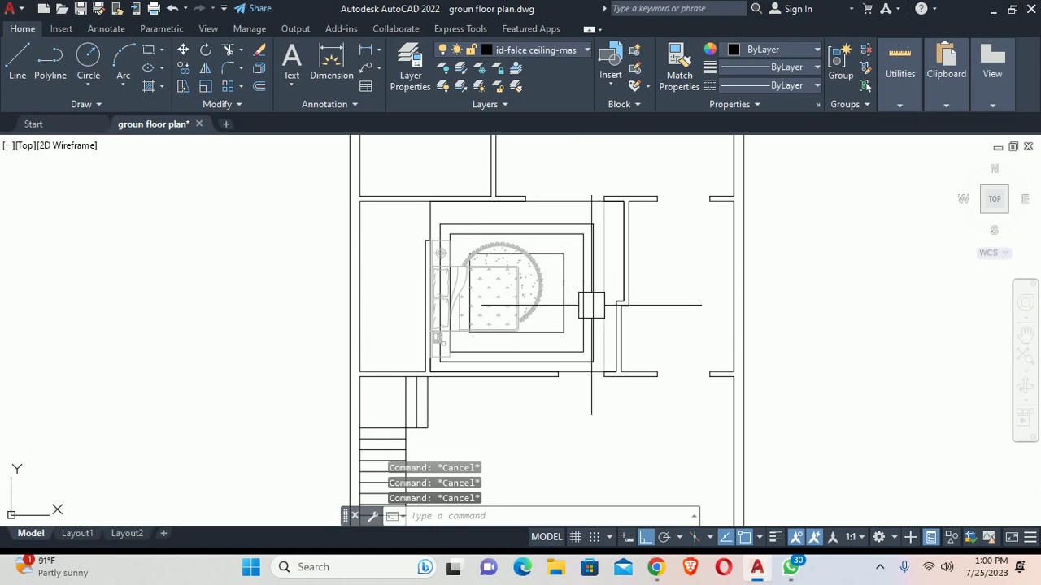
{"action": "scroll", "coordinate": [484, 201], "scroll_direction": "up", "scroll_amount": 4}
Step: Measure the ceiling rectangle's gap to the top wall with DIMLINEAR, without placing it
{"action": "left_click", "coordinate": [543, 265]}
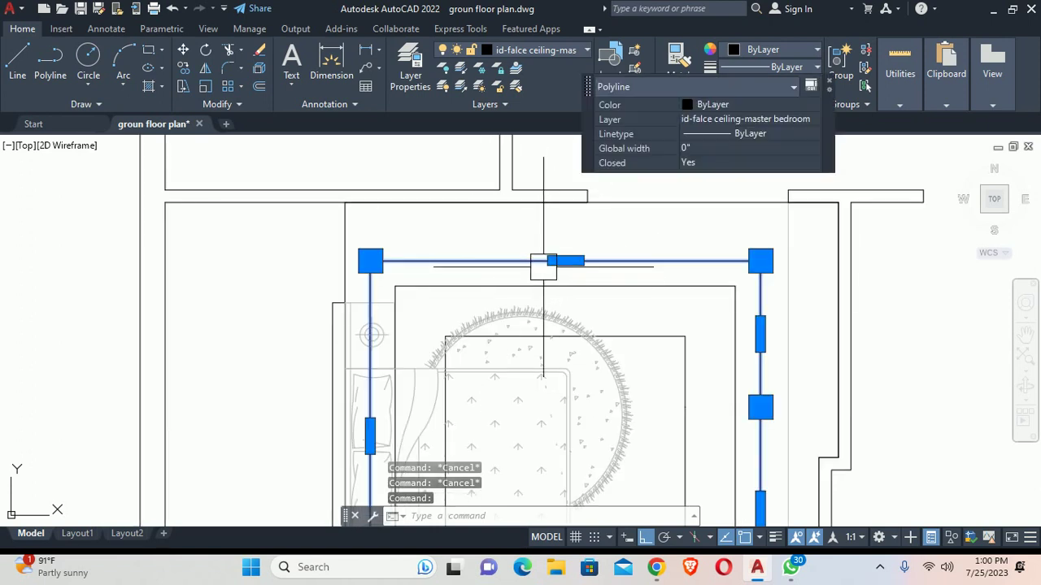
{"action": "left_click", "coordinate": [566, 260]}
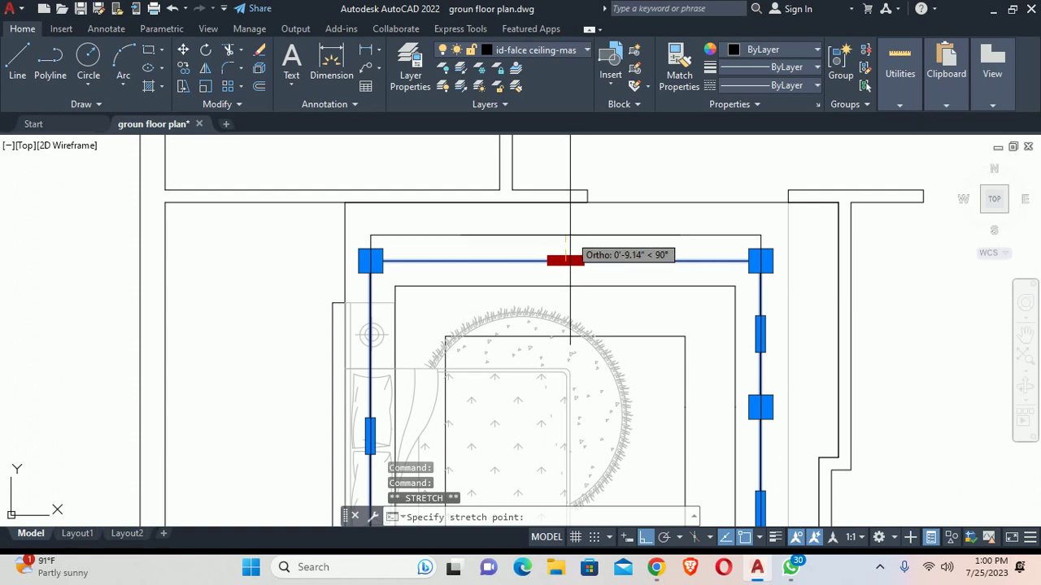
{"action": "key", "text": "Escape"}
{"action": "key", "text": "Escape"}
{"action": "type", "text": "dli"}
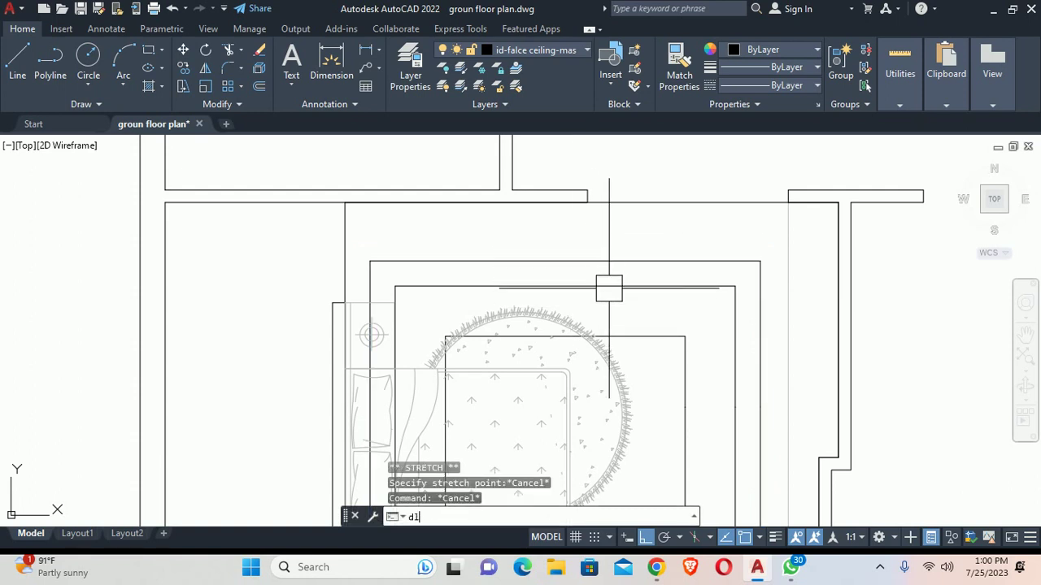
{"action": "key", "text": "Return"}
{"action": "left_click", "coordinate": [663, 286]}
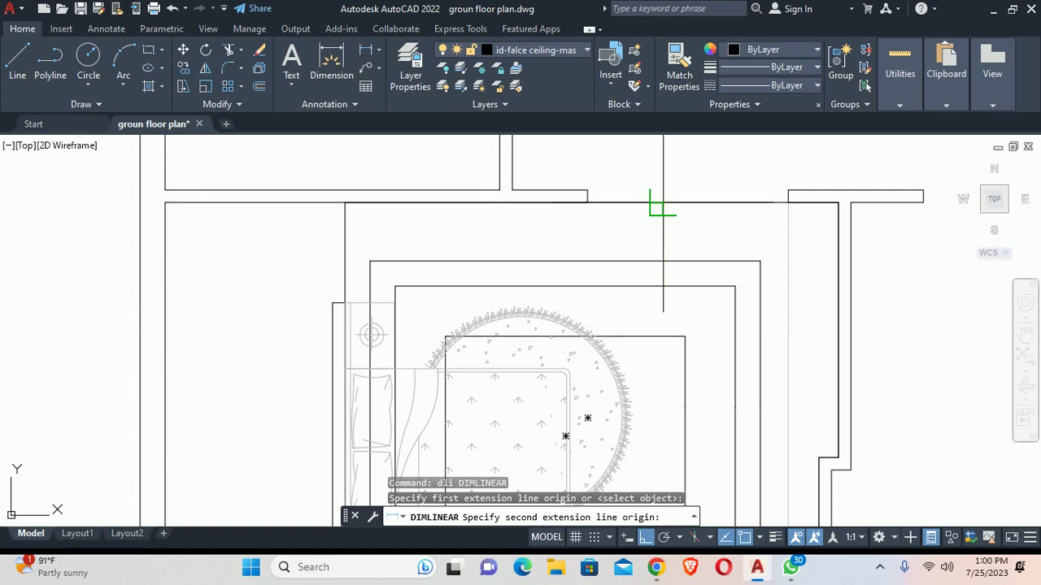
{"action": "left_click", "coordinate": [663, 203]}
{"action": "scroll", "coordinate": [651, 244], "scroll_direction": "up", "scroll_amount": 2}
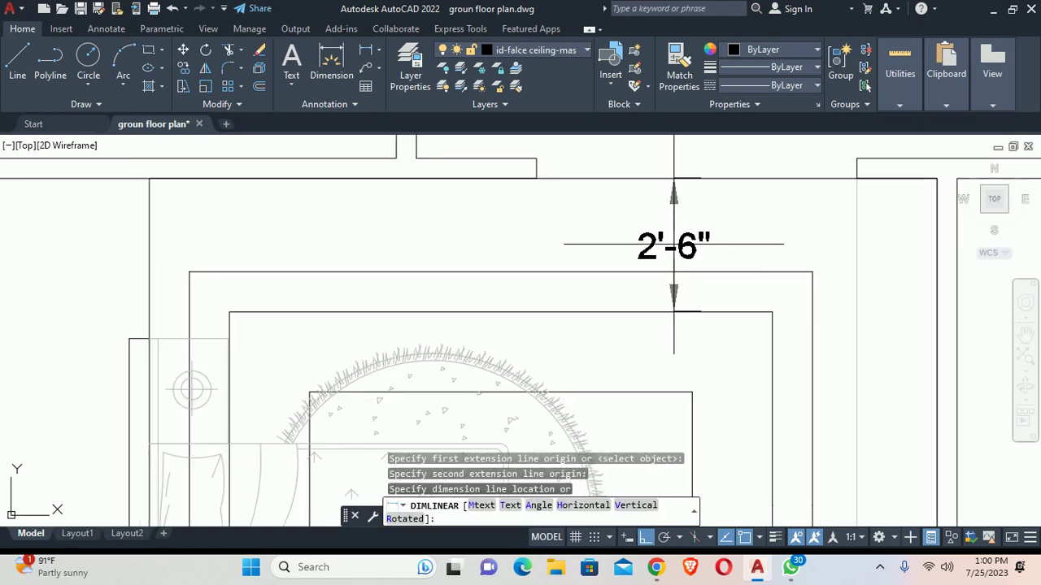
{"action": "key", "text": "Escape"}
Step: Raise the ceiling rectangle's top edge 6 units with its midpoint grip
{"action": "scroll", "coordinate": [537, 290], "scroll_direction": "down", "scroll_amount": 4}
{"action": "scroll", "coordinate": [545, 260], "scroll_direction": "up", "scroll_amount": 2}
{"action": "scroll", "coordinate": [551, 232], "scroll_direction": "up", "scroll_amount": 2}
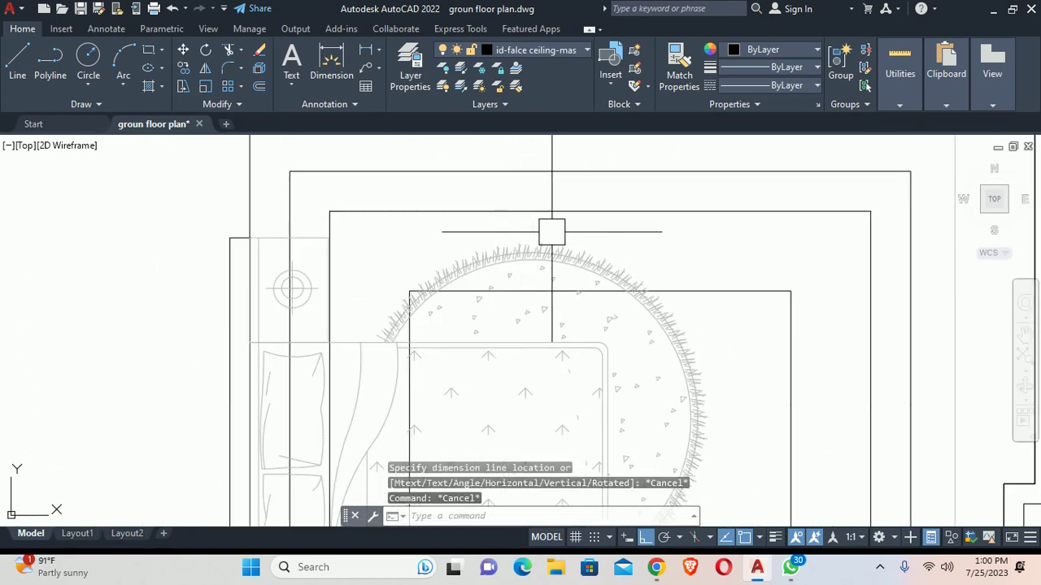
{"action": "middle_click_drag", "start_coordinate": [551, 232], "coordinate": [560, 281]}
{"action": "left_click", "coordinate": [590, 263]}
{"action": "scroll", "coordinate": [585, 264], "scroll_direction": "up", "scroll_amount": 3}
{"action": "left_click", "coordinate": [605, 247]}
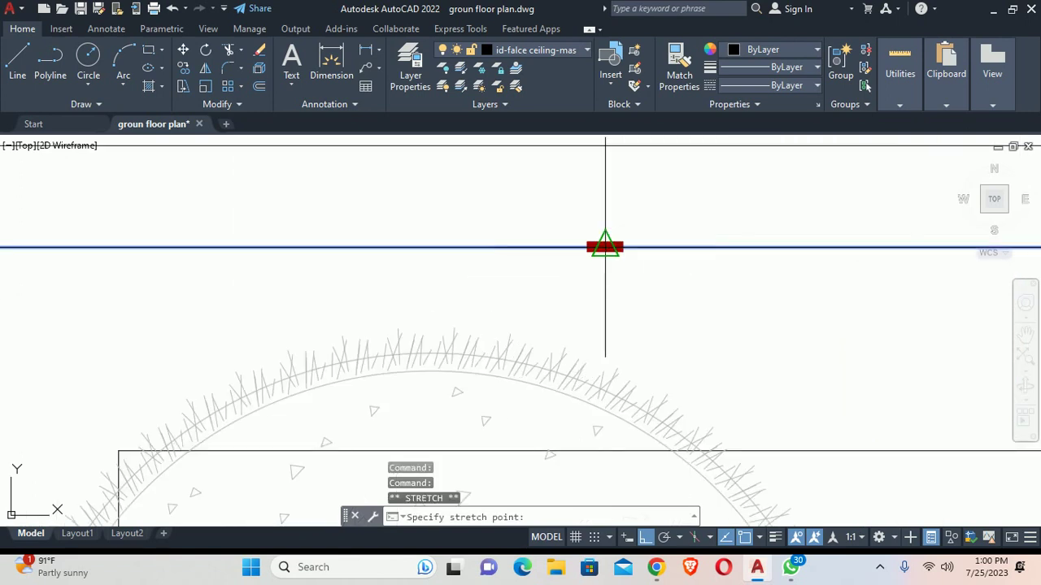
{"action": "type", "text": "6"}
{"action": "key", "text": "Return"}
{"action": "scroll", "coordinate": [613, 293], "scroll_direction": "down", "scroll_amount": 3}
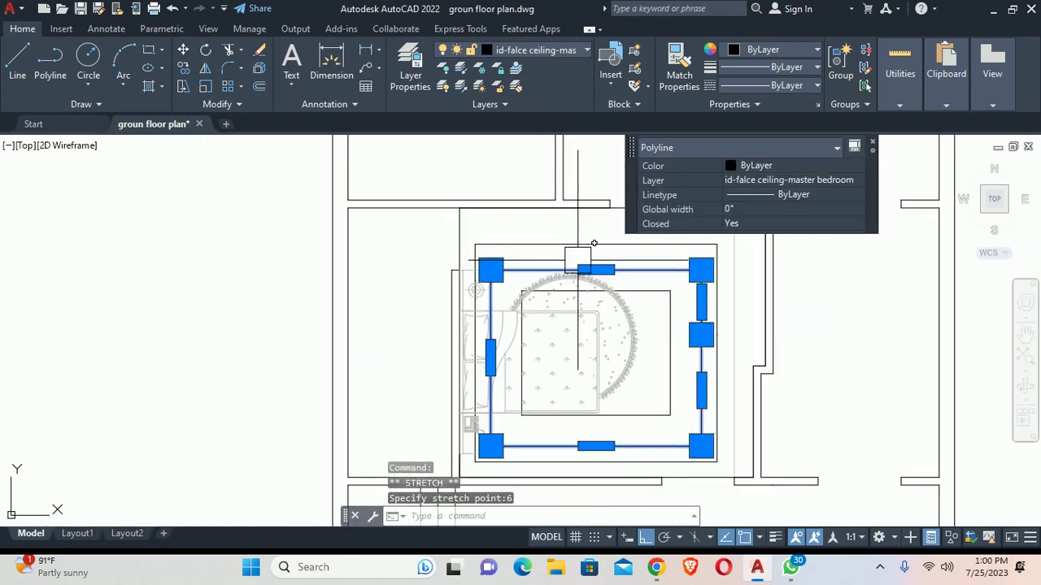
{"action": "key", "text": "Escape"}
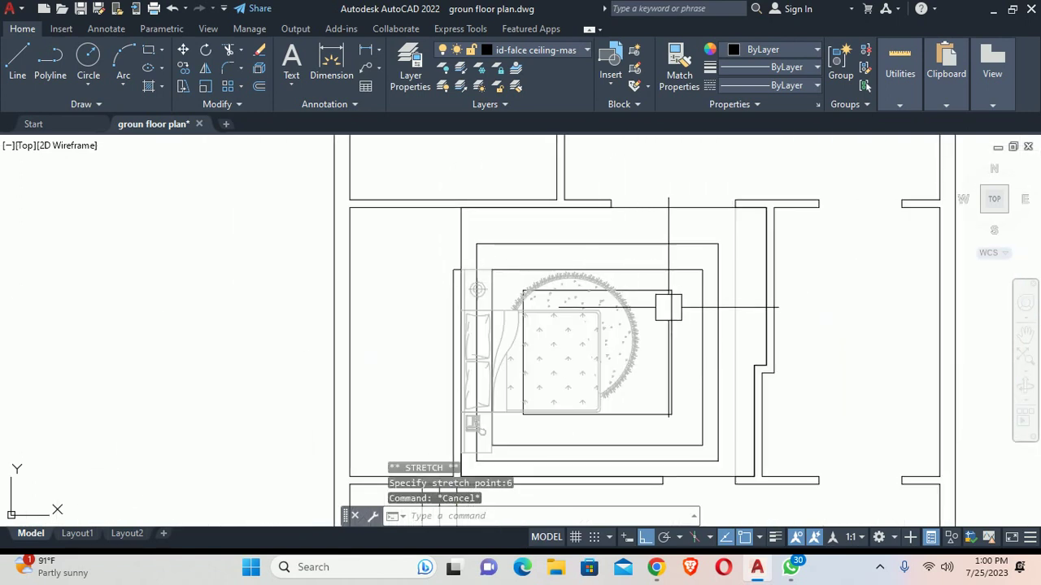
Step: Delete the innermost ceiling rectangle around the bed
{"action": "left_click", "coordinate": [669, 307]}
{"action": "key", "text": "Delete"}
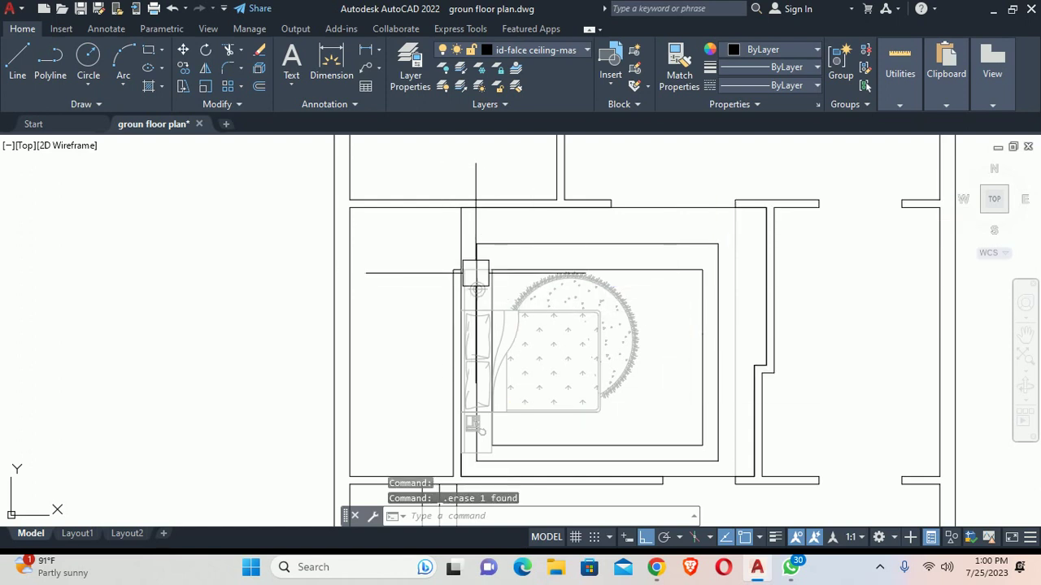
{"action": "scroll", "coordinate": [499, 277], "scroll_direction": "down", "scroll_amount": 2}
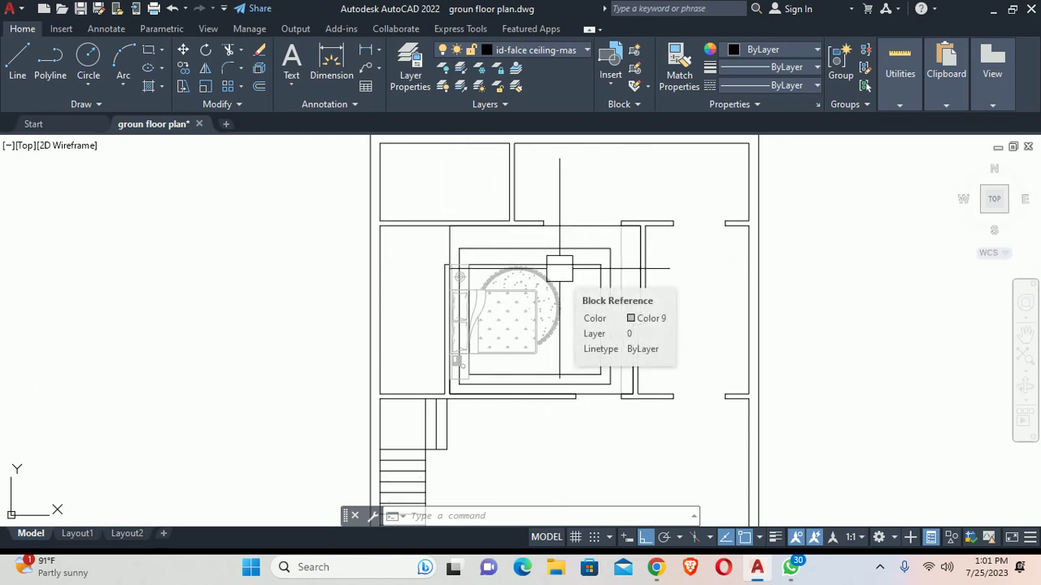
Step: Offset the bed rectangle to create an outer copy
{"action": "middle_click_drag", "start_coordinate": [560, 270], "coordinate": [539, 188]}
{"action": "scroll", "coordinate": [540, 320], "scroll_direction": "up", "scroll_amount": 1}
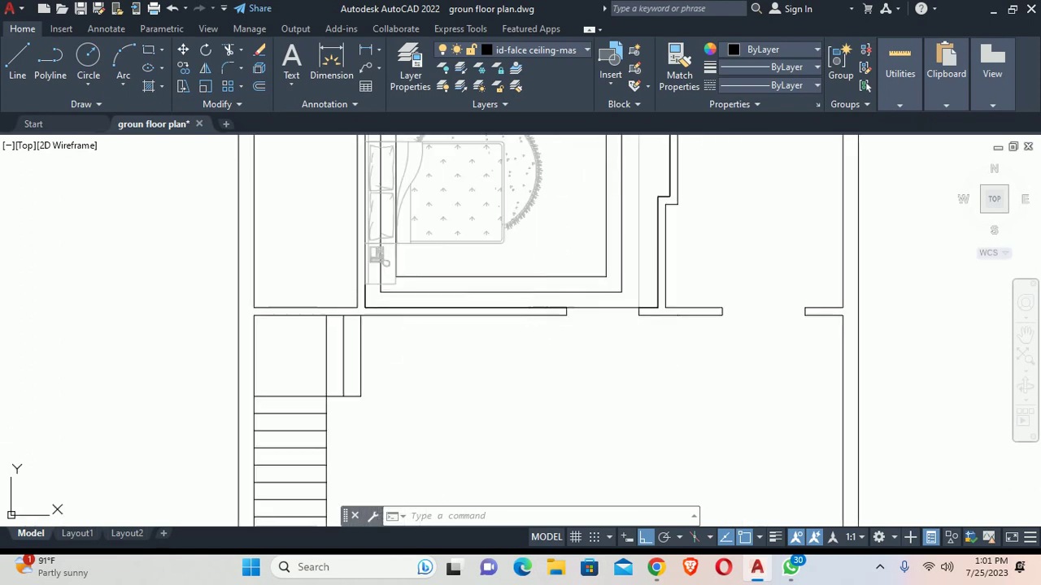
{"action": "scroll", "coordinate": [569, 249], "scroll_direction": "up", "scroll_amount": 1}
{"action": "scroll", "coordinate": [563, 250], "scroll_direction": "up", "scroll_amount": 1}
{"action": "left_click", "coordinate": [563, 255]}
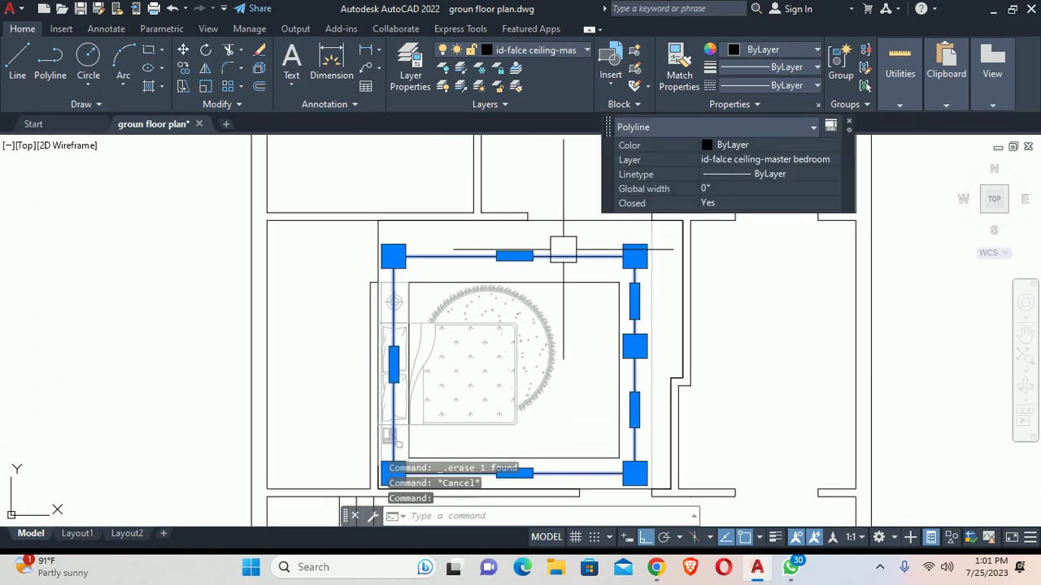
{"action": "key", "text": "Escape"}
{"action": "middle_click_drag", "start_coordinate": [589, 301], "coordinate": [564, 240]}
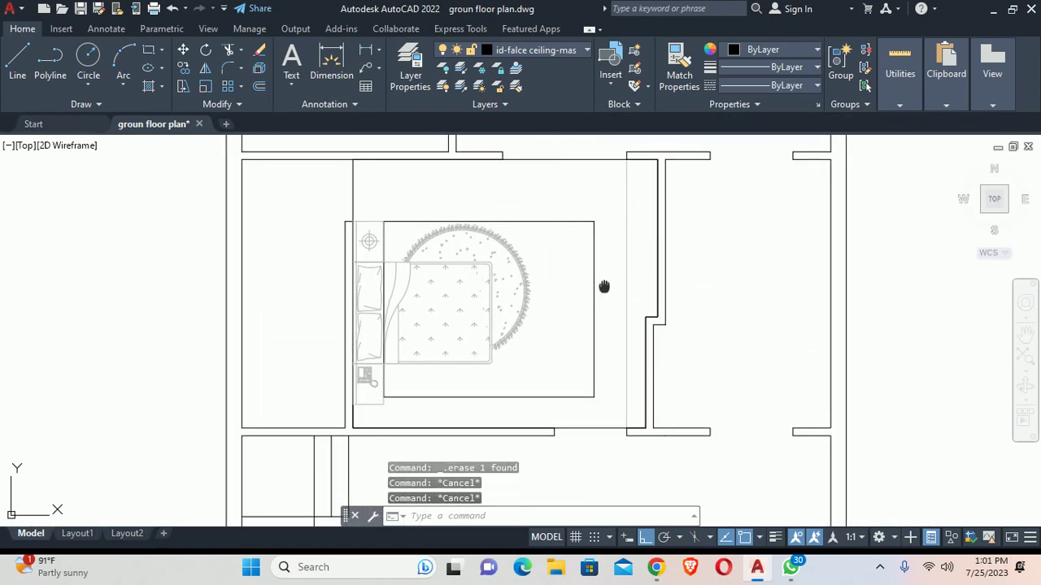
{"action": "left_click", "coordinate": [601, 276]}
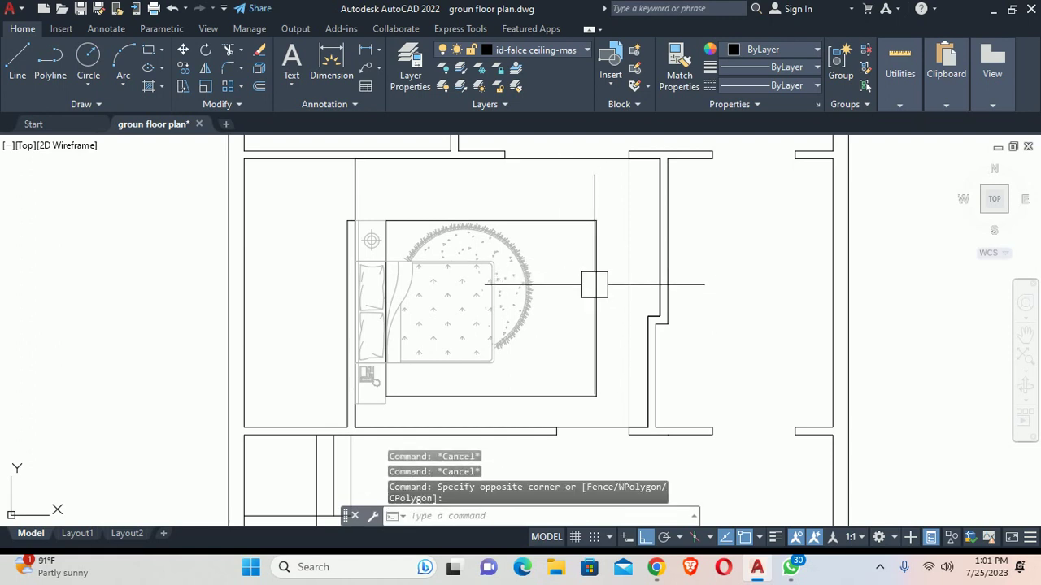
{"action": "left_click", "coordinate": [595, 285]}
{"action": "key", "text": "Escape"}
{"action": "type", "text": "o"}
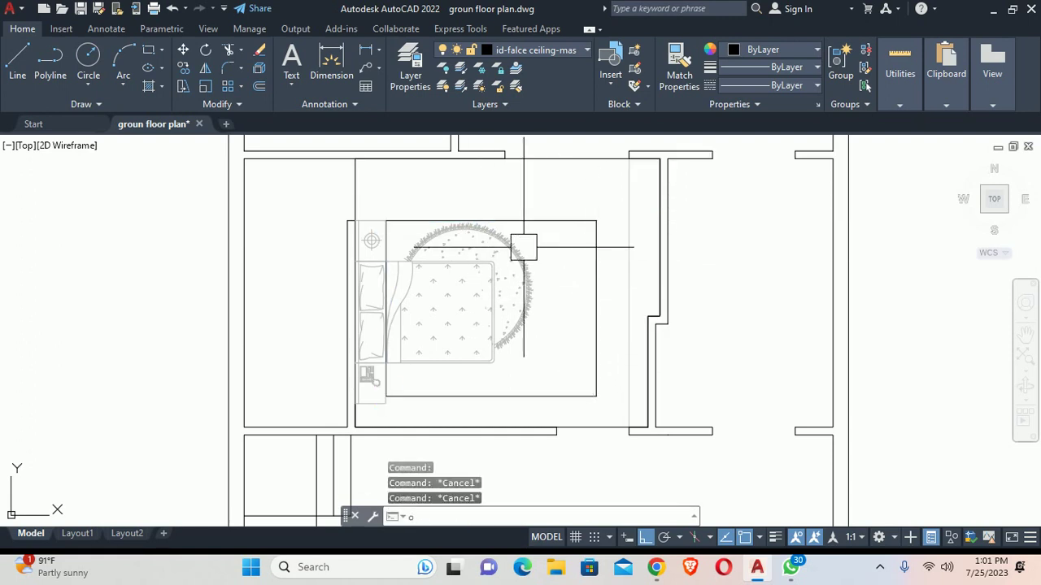
{"action": "key", "text": "Return"}
{"action": "key", "text": "Return"}
{"action": "left_click", "coordinate": [561, 221]}
{"action": "left_click", "coordinate": [563, 192]}
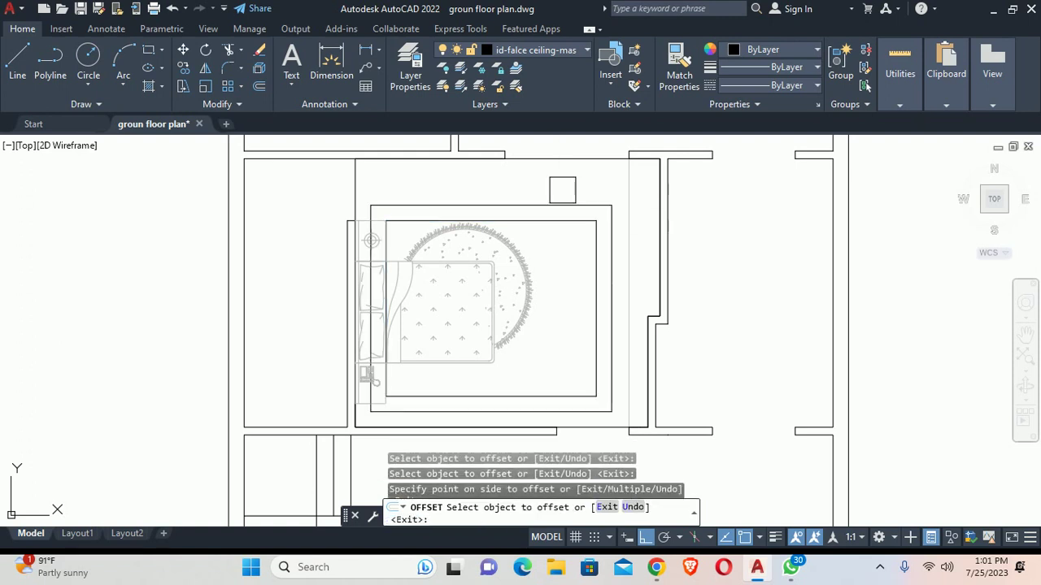
{"action": "key", "text": "Escape"}
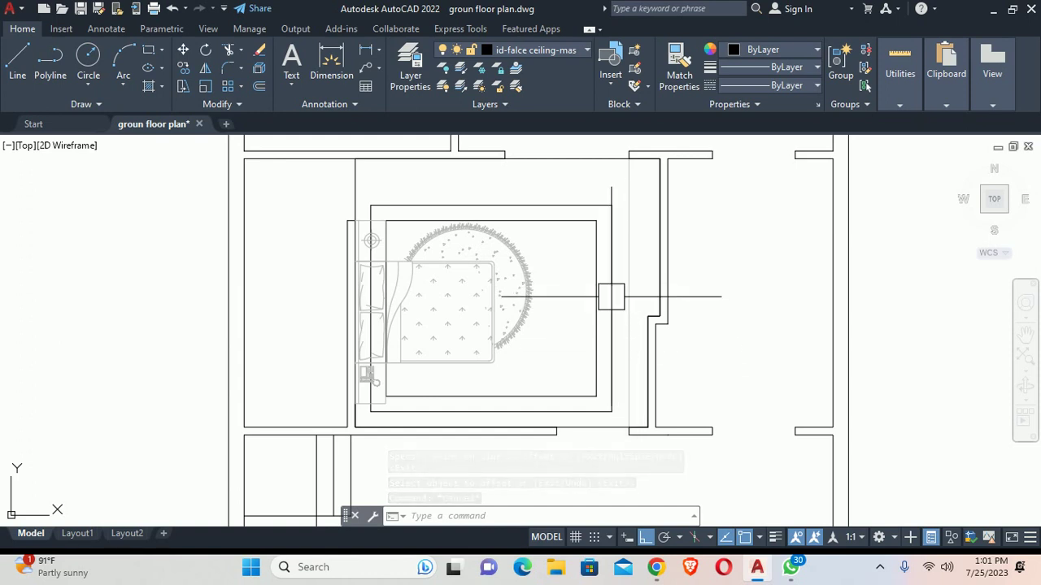
Step: Raise the ceiling rectangle's top edge 9 units with its midpoint grip
{"action": "scroll", "coordinate": [630, 374], "scroll_direction": "up", "scroll_amount": 2}
{"action": "left_click", "coordinate": [607, 401]}
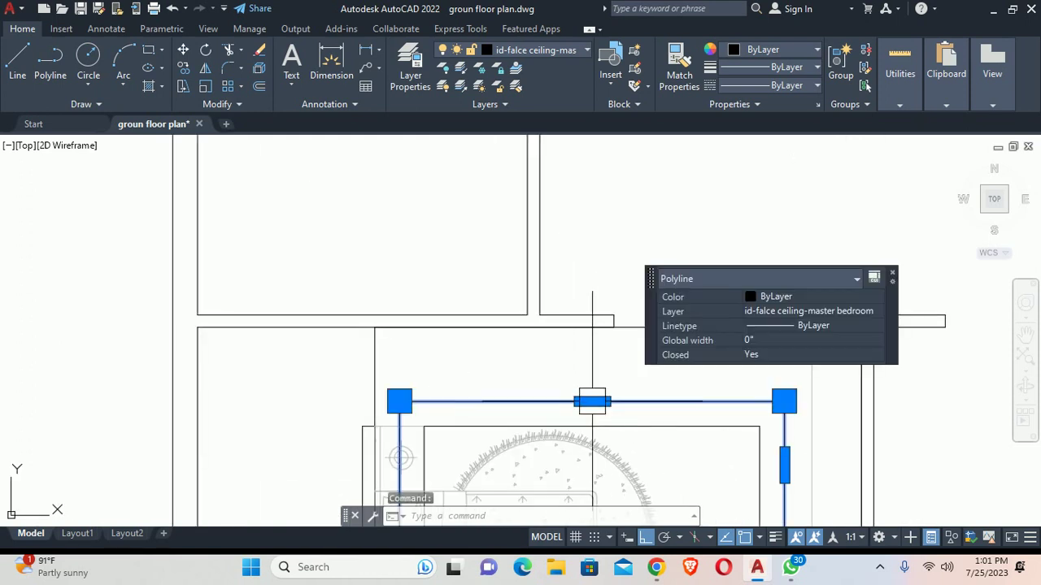
{"action": "left_click", "coordinate": [592, 401]}
{"action": "type", "text": "9"}
{"action": "key", "text": "Return"}
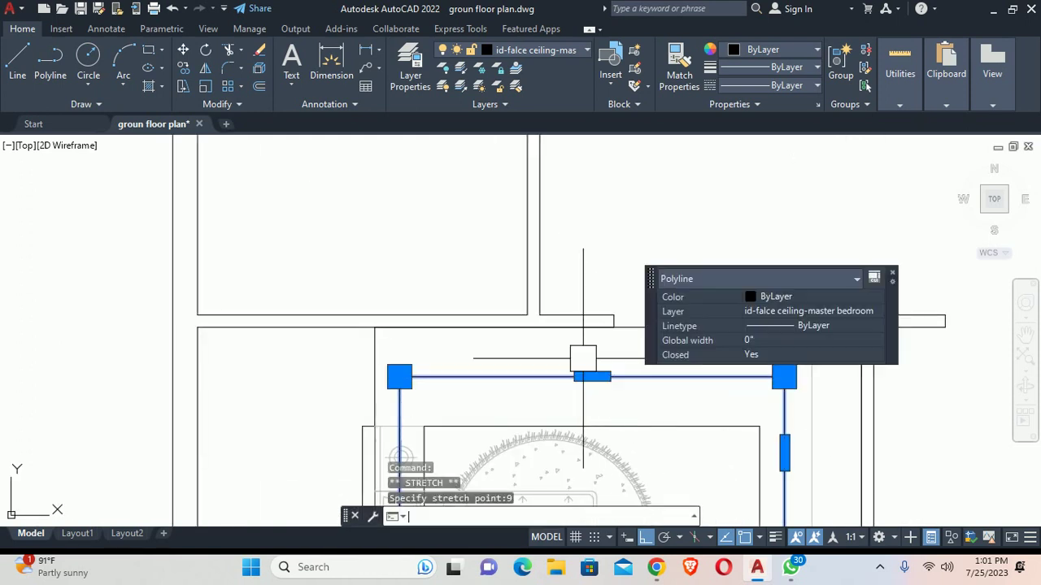
{"action": "key", "text": "Escape"}
{"action": "key", "text": "Escape"}
{"action": "scroll", "coordinate": [672, 413], "scroll_direction": "down", "scroll_amount": 2}
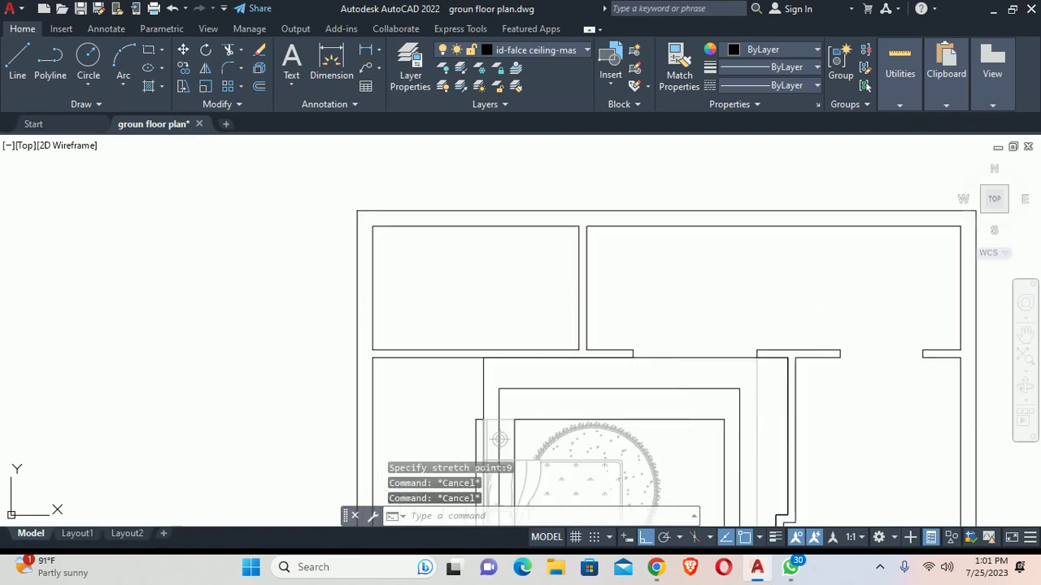
{"action": "scroll", "coordinate": [623, 302], "scroll_direction": "down", "scroll_amount": 1}
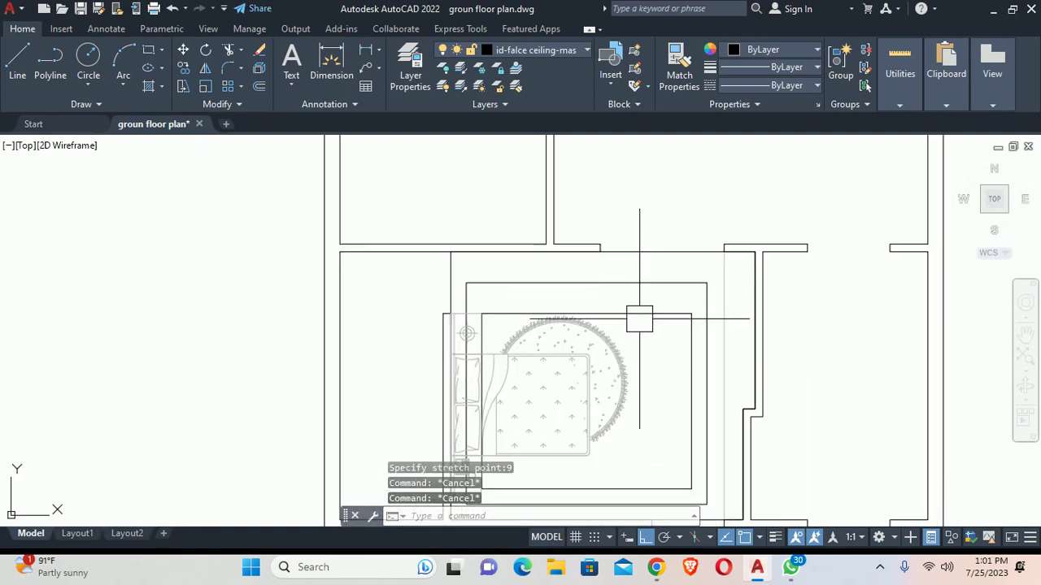
{"action": "scroll", "coordinate": [627, 309], "scroll_direction": "down", "scroll_amount": 1}
{"action": "scroll", "coordinate": [600, 317], "scroll_direction": "down", "scroll_amount": 1}
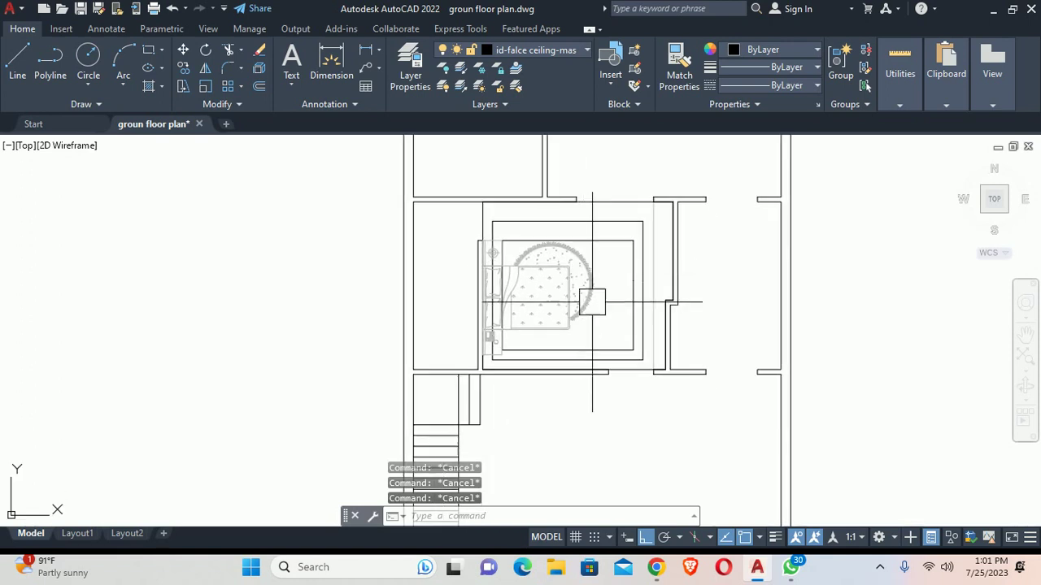
{"action": "scroll", "coordinate": [592, 301], "scroll_direction": "up", "scroll_amount": 1}
Step: Draw a circle of diameter 5 left of the bedroom
{"action": "type", "text": "c"}
{"action": "key", "text": "Return"}
{"action": "middle_click_drag", "start_coordinate": [627, 417], "coordinate": [637, 354]}
{"action": "left_click", "coordinate": [403, 315]}
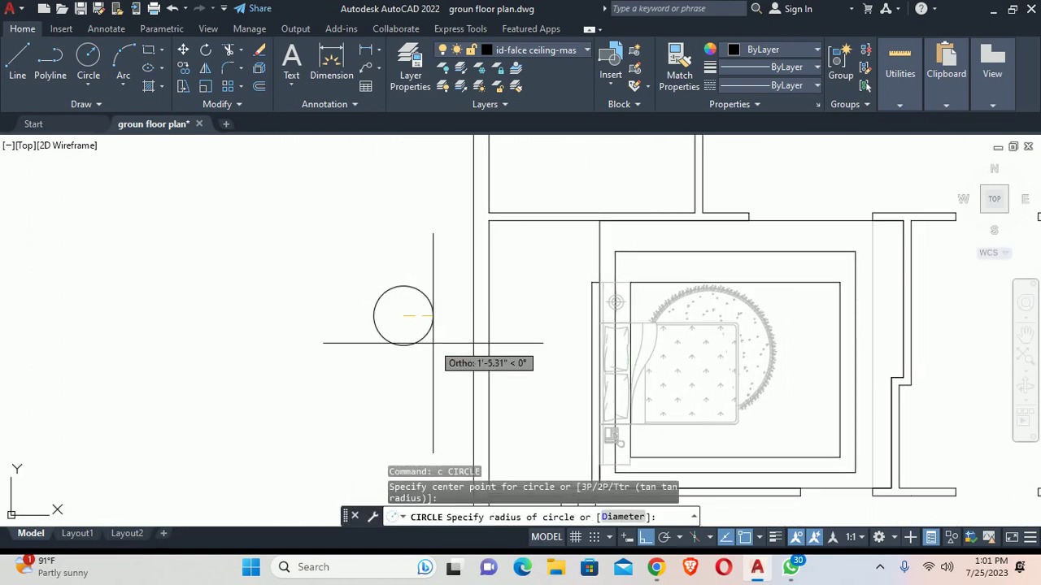
{"action": "key", "text": "Return"}
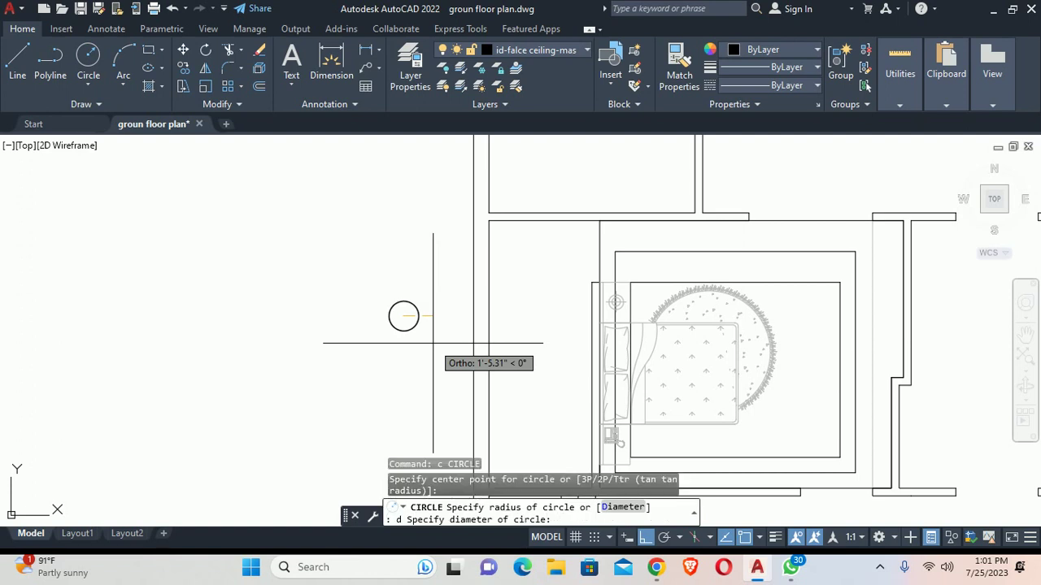
{"action": "type", "text": "5"}
{"action": "key", "text": "Return"}
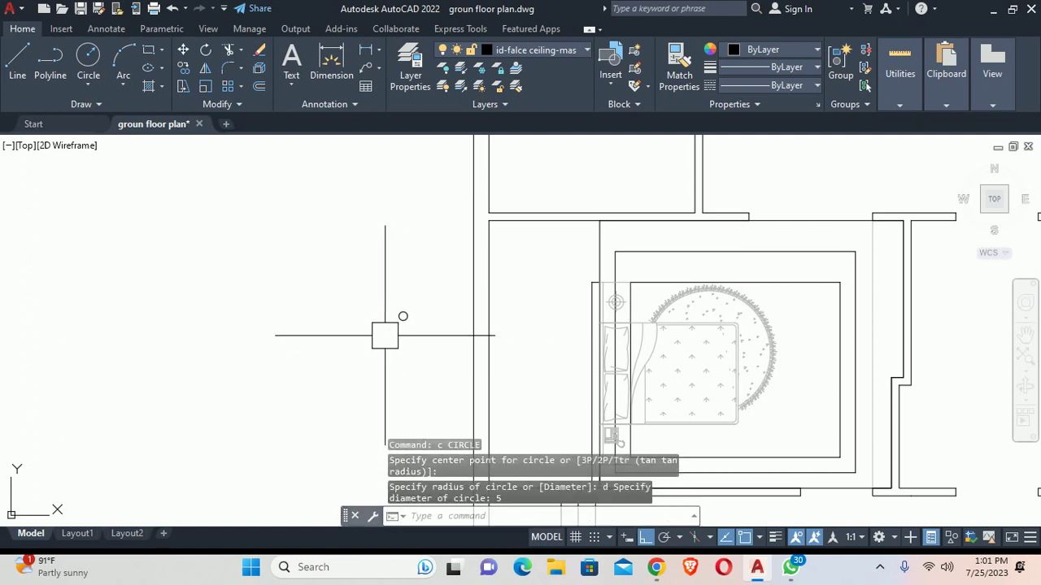
{"action": "key", "text": "Escape"}
{"action": "key", "text": "Escape"}
Step: Define the circle as block 'ceiling light' with its centre as base point
{"action": "scroll", "coordinate": [391, 328], "scroll_direction": "up", "scroll_amount": 1}
{"action": "scroll", "coordinate": [397, 311], "scroll_direction": "up", "scroll_amount": 3}
{"action": "type", "text": "b"}
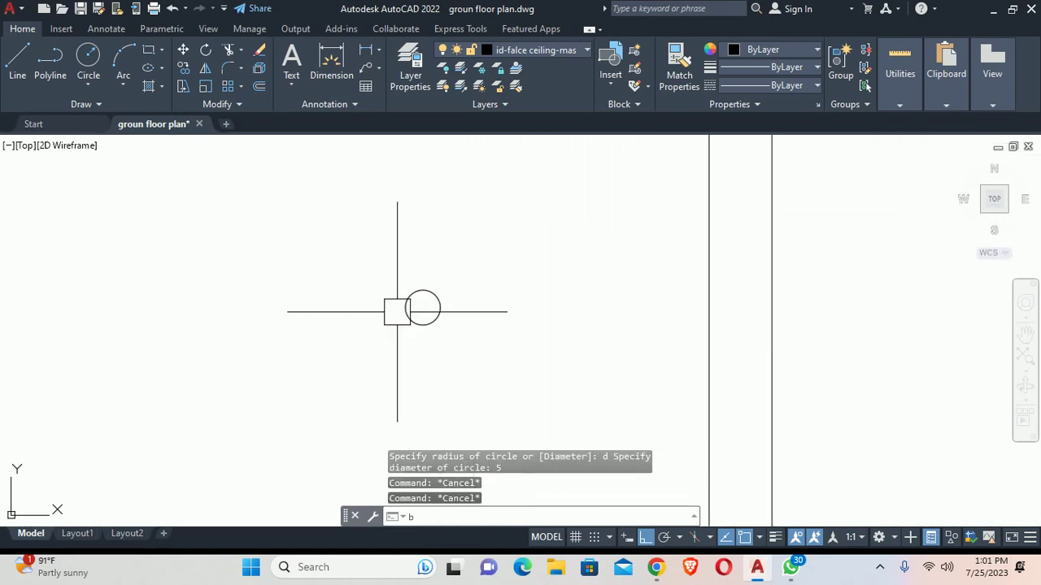
{"action": "key", "text": "Return"}
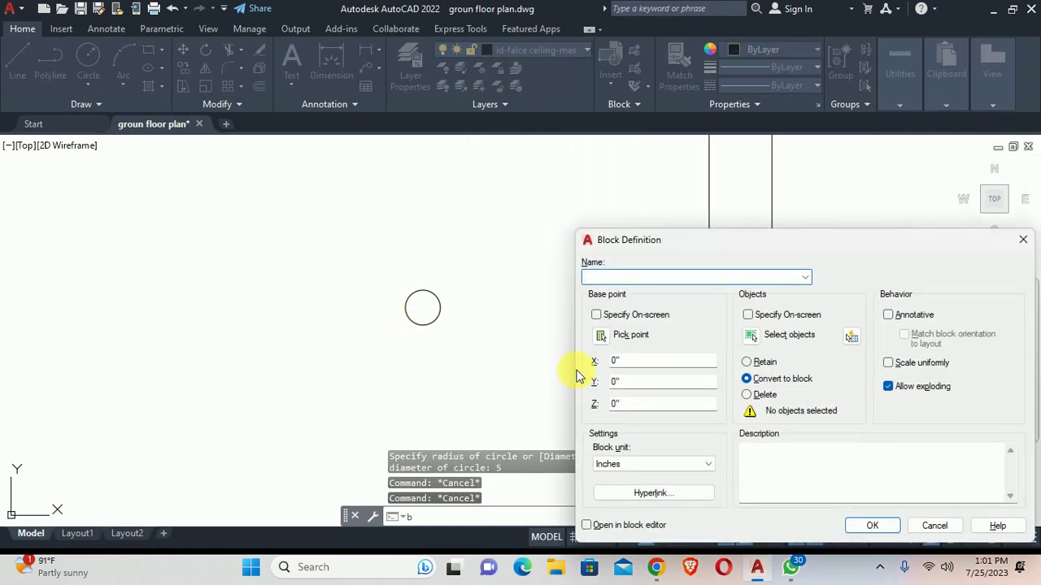
{"action": "type", "text": "ceil"}
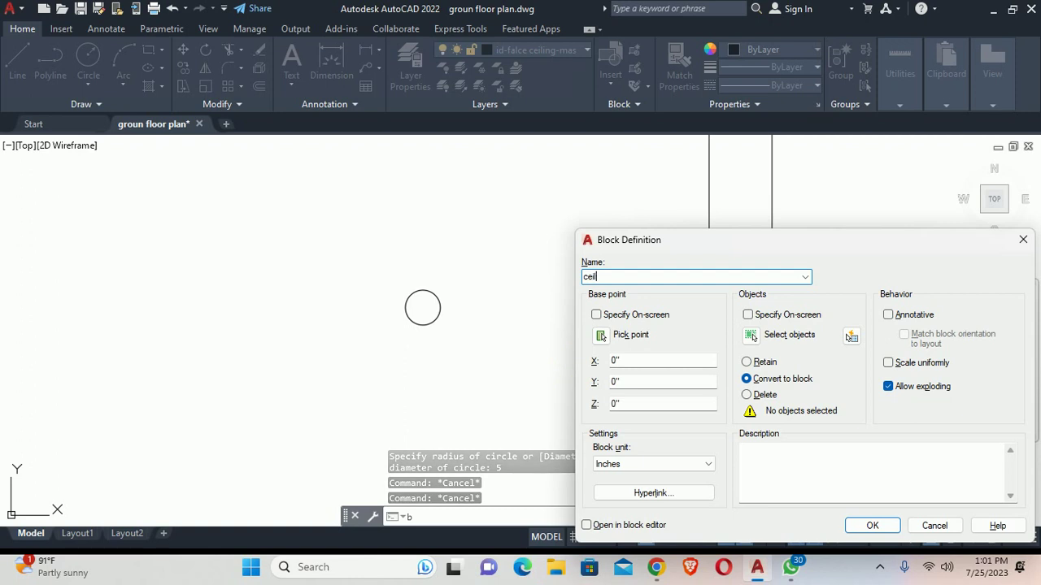
{"action": "type", "text": "ing light"}
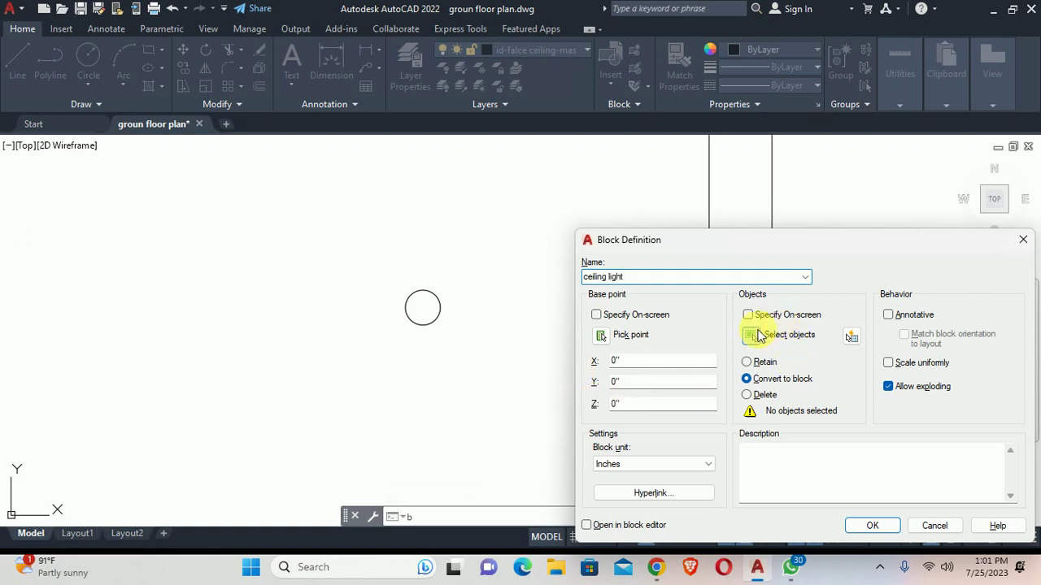
{"action": "left_click", "coordinate": [758, 336]}
{"action": "left_click", "coordinate": [334, 265]}
{"action": "left_click", "coordinate": [649, 405]}
{"action": "key", "text": "Return"}
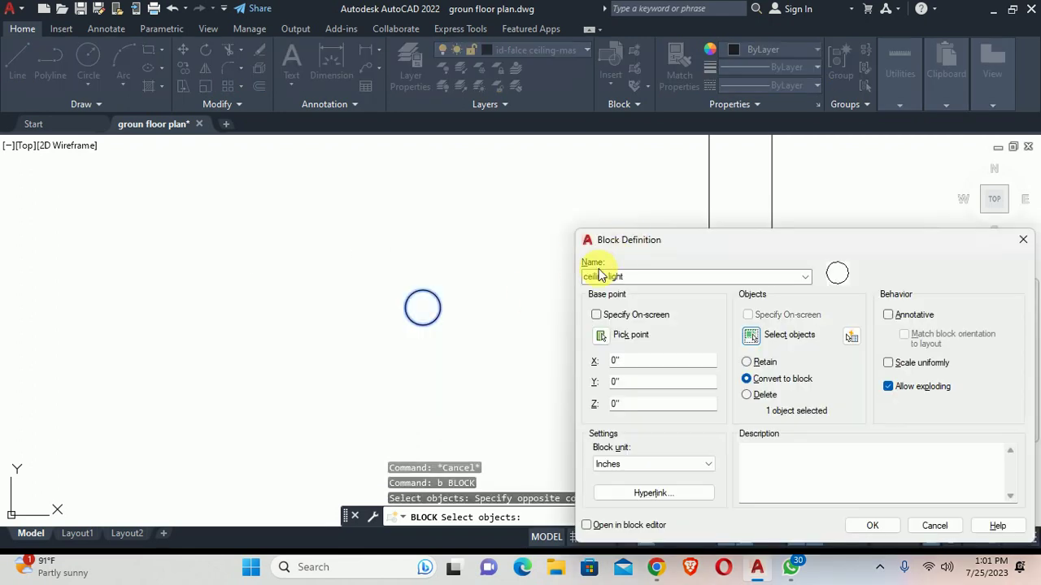
{"action": "left_click", "coordinate": [613, 329]}
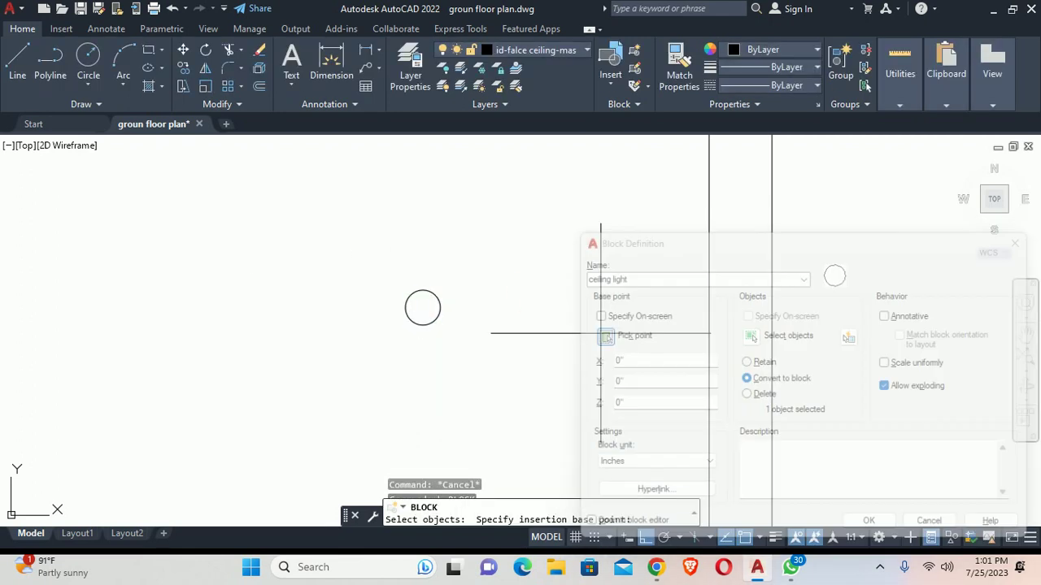
Step: Finish the light block with its base at the circle centre, then copy it to the top-left ceiling corner
{"action": "left_click", "coordinate": [423, 307]}
{"action": "left_click", "coordinate": [868, 526]}
{"action": "scroll", "coordinate": [390, 284], "scroll_direction": "down", "scroll_amount": 3}
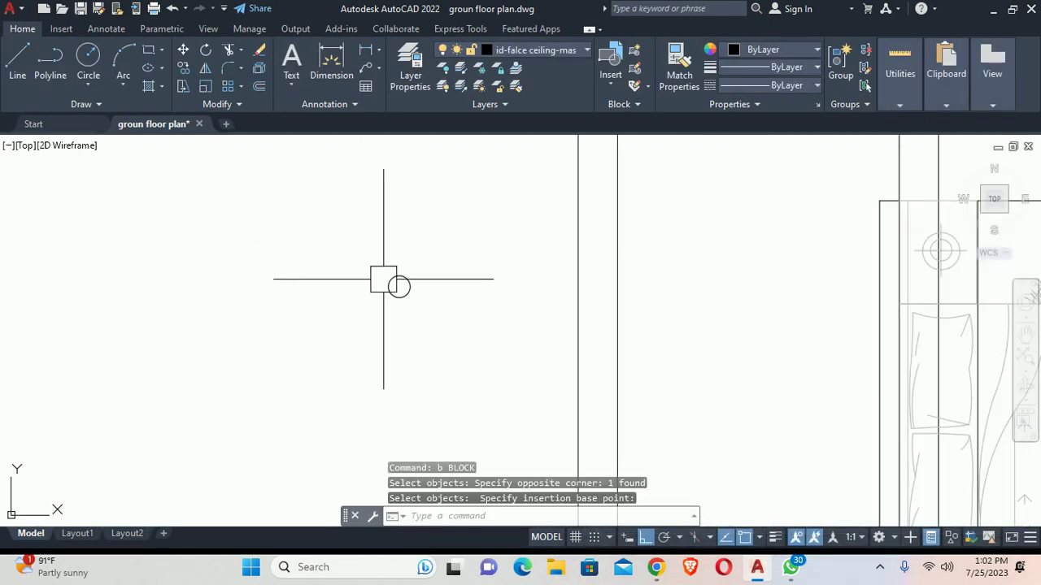
{"action": "scroll", "coordinate": [398, 288], "scroll_direction": "down", "scroll_amount": 2}
{"action": "type", "text": "co"}
{"action": "key", "text": "Return"}
{"action": "left_click", "coordinate": [404, 284]}
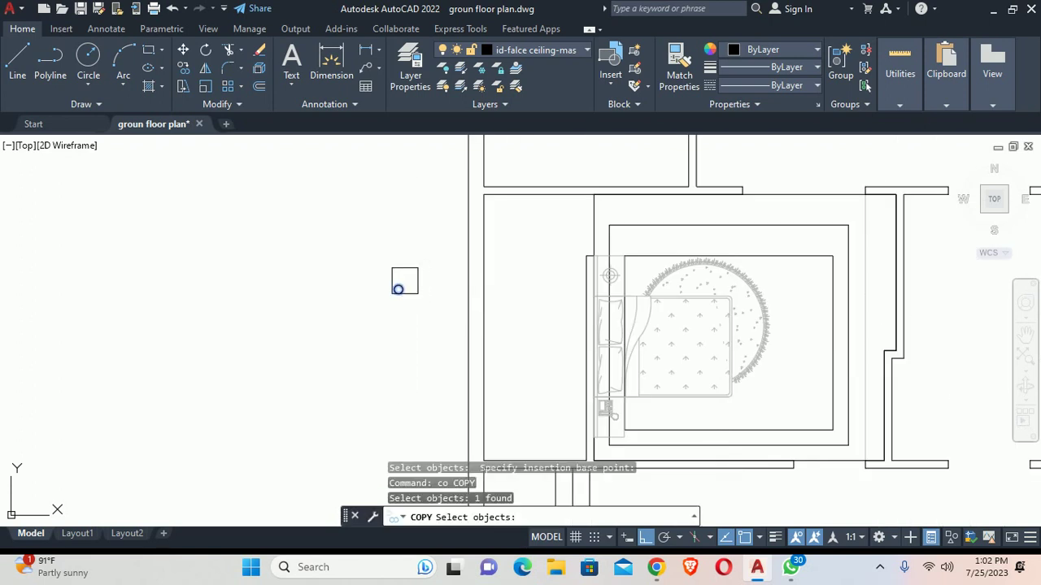
{"action": "key", "text": "Return"}
{"action": "scroll", "coordinate": [389, 302], "scroll_direction": "up", "scroll_amount": 3}
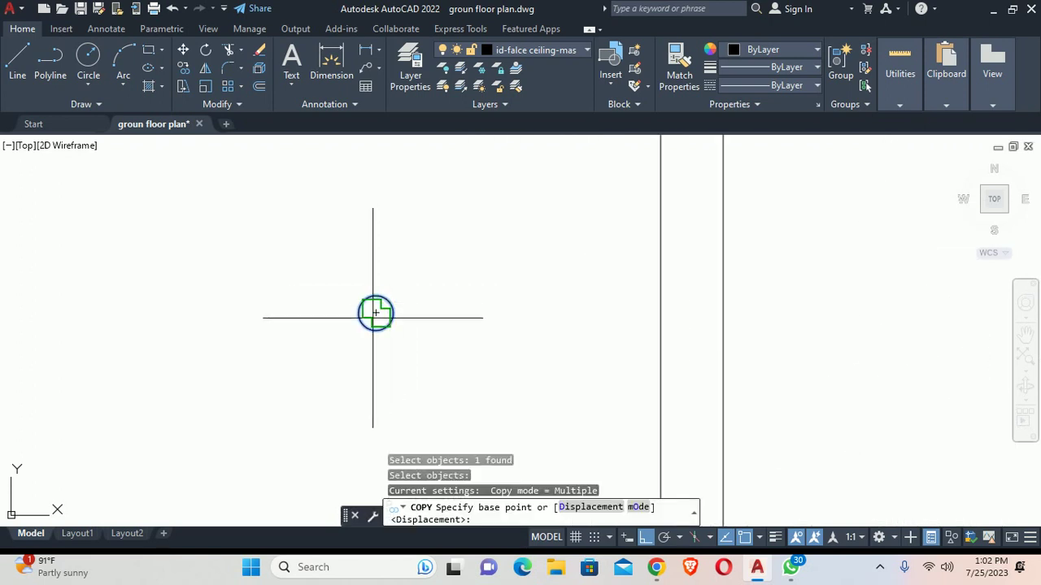
{"action": "scroll", "coordinate": [376, 312], "scroll_direction": "down", "scroll_amount": 3}
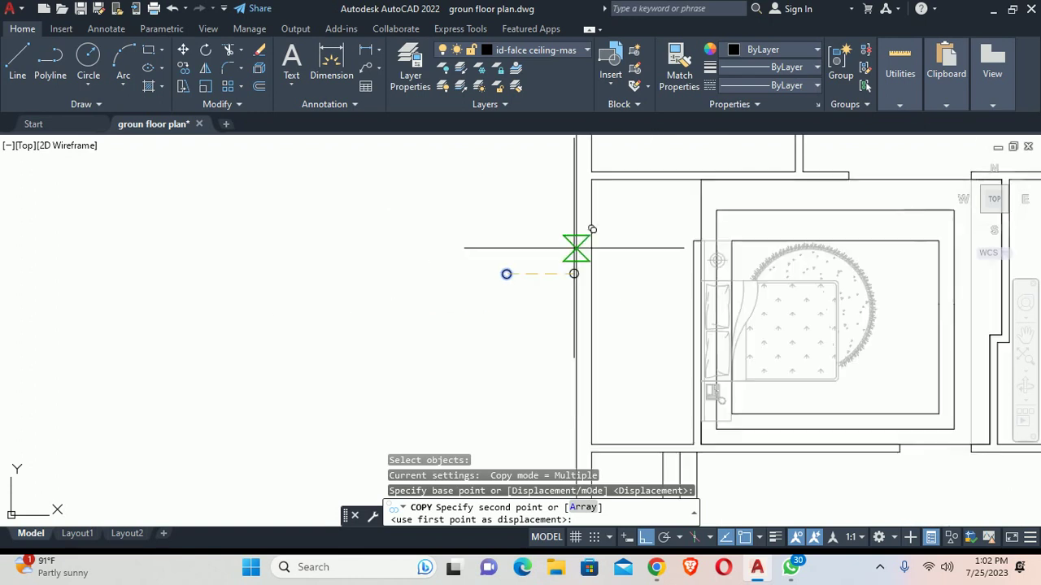
{"action": "left_click", "coordinate": [527, 213]}
{"action": "key", "text": "Escape"}
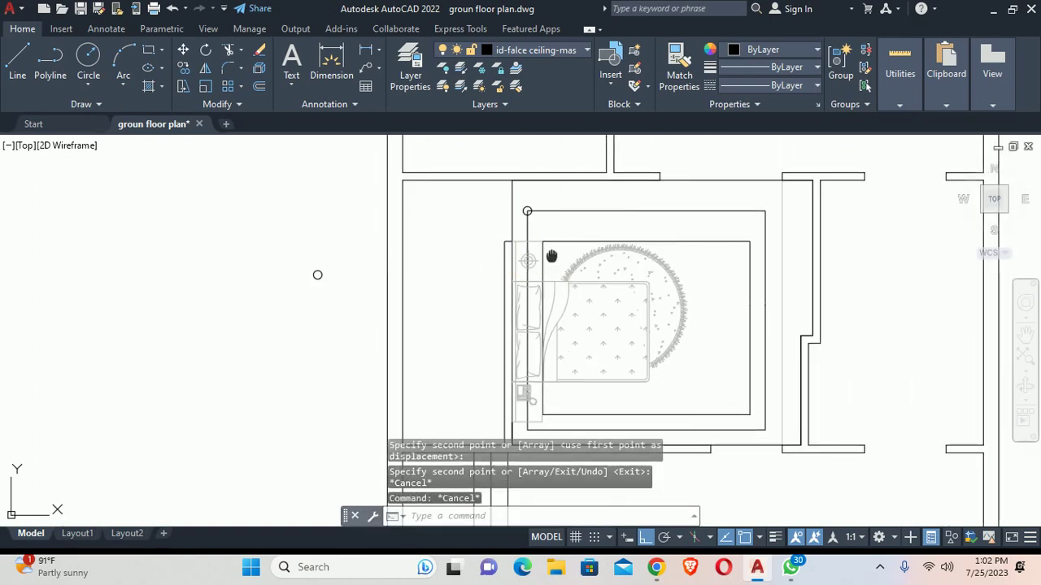
Step: Pan toward the bedroom ceiling and begin copying the corner light, then cancel that attempt
{"action": "middle_click_drag", "start_coordinate": [318, 275], "coordinate": [287, 252]}
{"action": "type", "text": "co"}
{"action": "key", "text": "Return"}
{"action": "scroll", "coordinate": [522, 212], "scroll_direction": "up", "scroll_amount": 2}
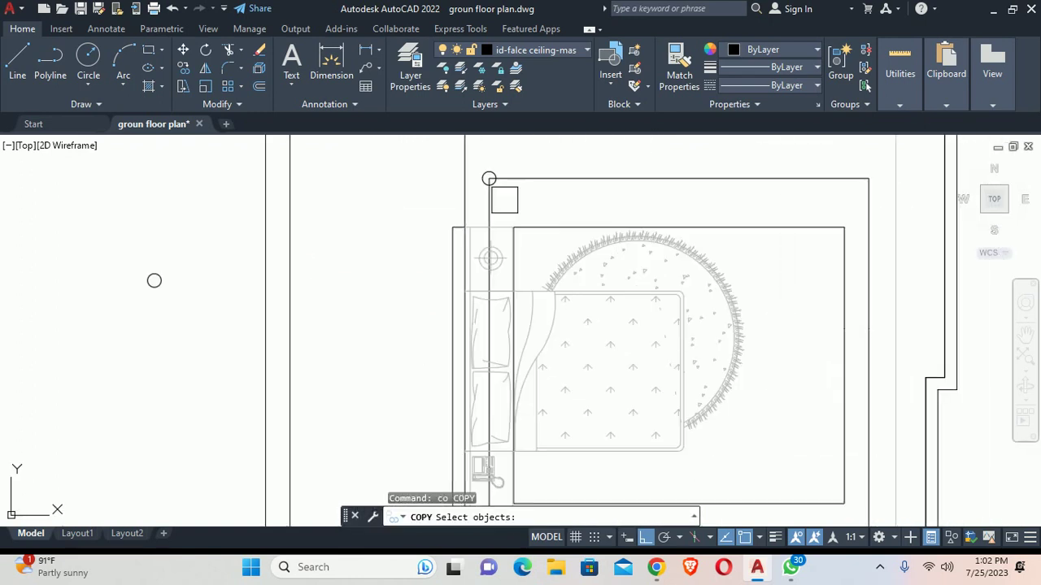
{"action": "left_click", "coordinate": [488, 174]}
{"action": "scroll", "coordinate": [488, 174], "scroll_direction": "up", "scroll_amount": 3}
{"action": "left_click", "coordinate": [473, 174]}
{"action": "scroll", "coordinate": [472, 187], "scroll_direction": "down", "scroll_amount": 5}
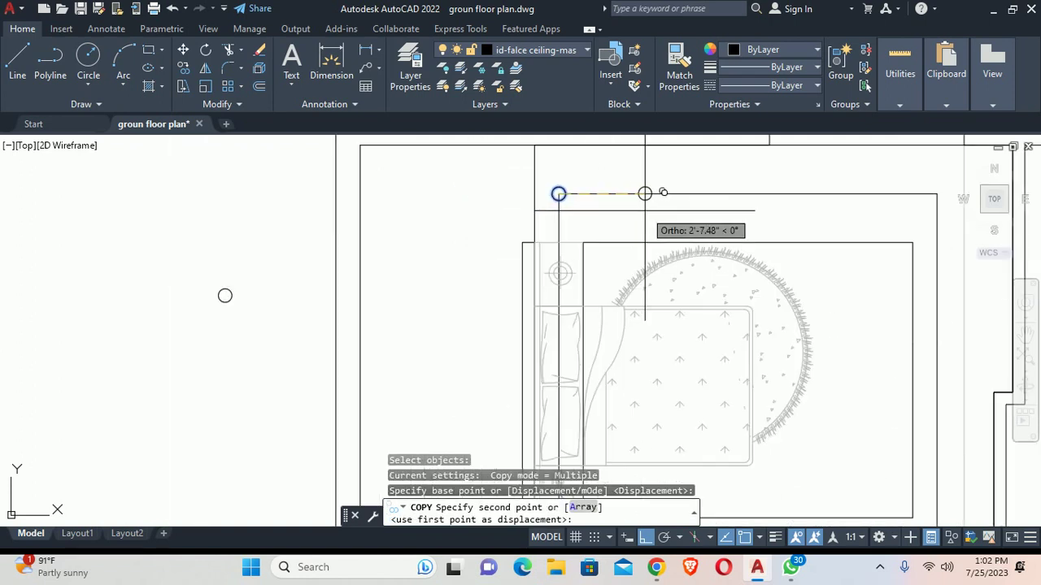
{"action": "key", "text": "Escape"}
Step: Copy the top-left corner light to the inner rectangle's top-right corner
{"action": "key", "text": "Return"}
{"action": "scroll", "coordinate": [465, 208], "scroll_direction": "up", "scroll_amount": 4}
{"action": "left_click", "coordinate": [456, 211]}
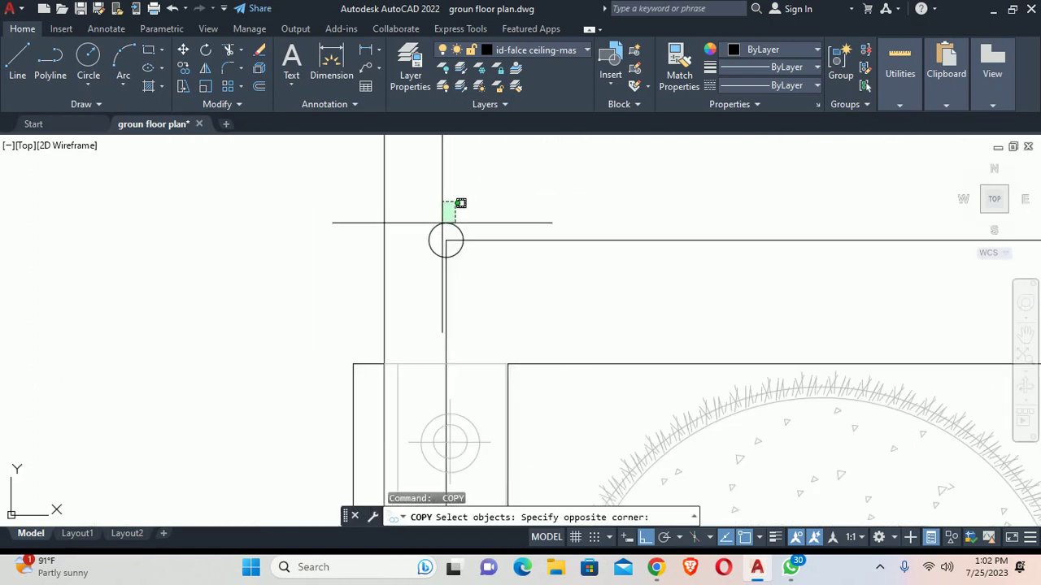
{"action": "left_click", "coordinate": [427, 237]}
{"action": "key", "text": "Return"}
{"action": "left_click", "coordinate": [446, 239]}
{"action": "scroll", "coordinate": [337, 228], "scroll_direction": "down", "scroll_amount": 3}
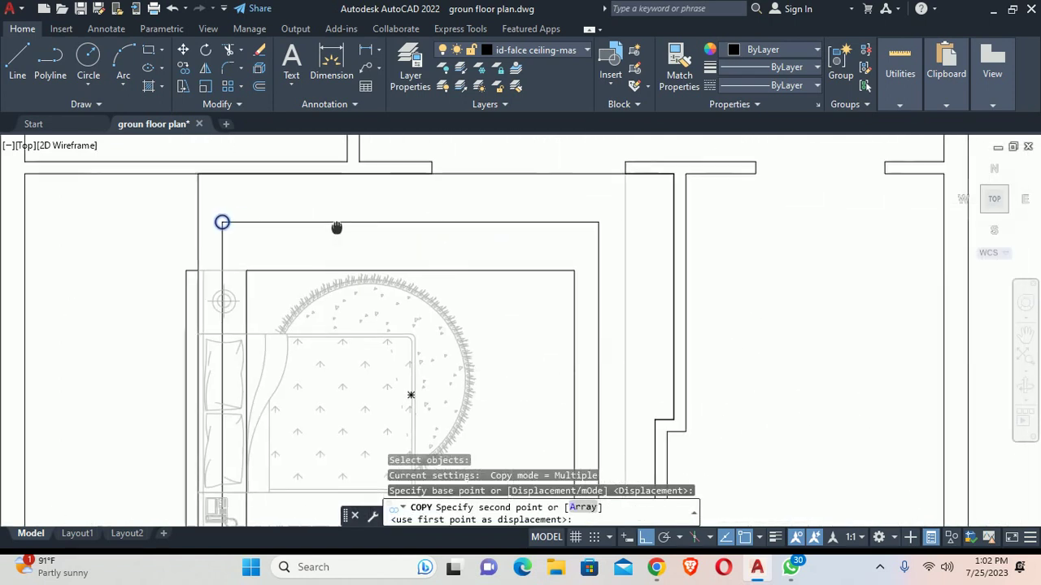
{"action": "left_click", "coordinate": [596, 222]}
{"action": "key", "text": "Escape"}
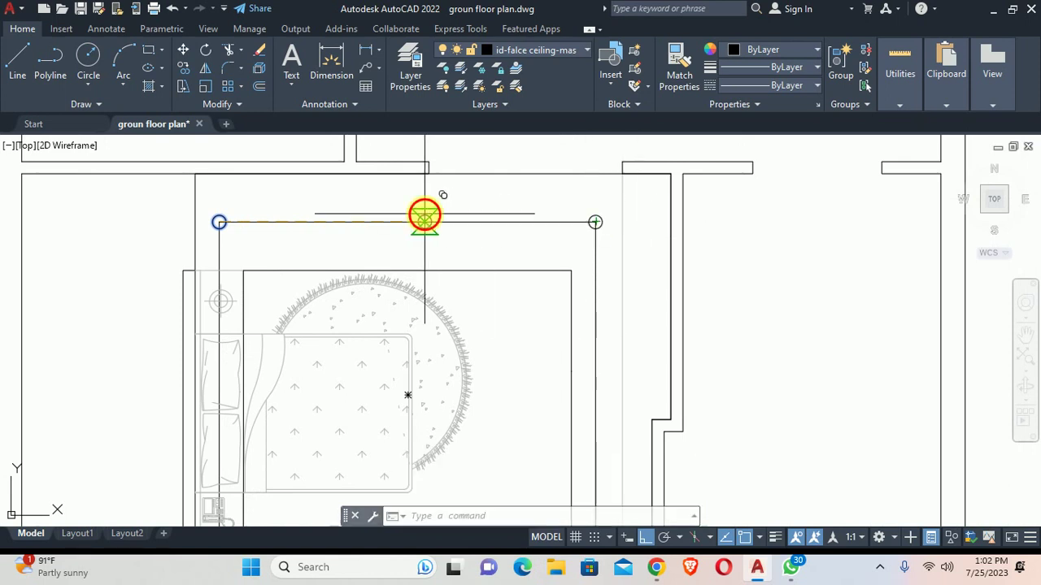
Step: Draw a guide line between the two corner lights and DIVIDE it into 3 equal parts
{"action": "middle_click_drag", "start_coordinate": [345, 218], "coordinate": [363, 232]}
{"action": "key", "text": "Return"}
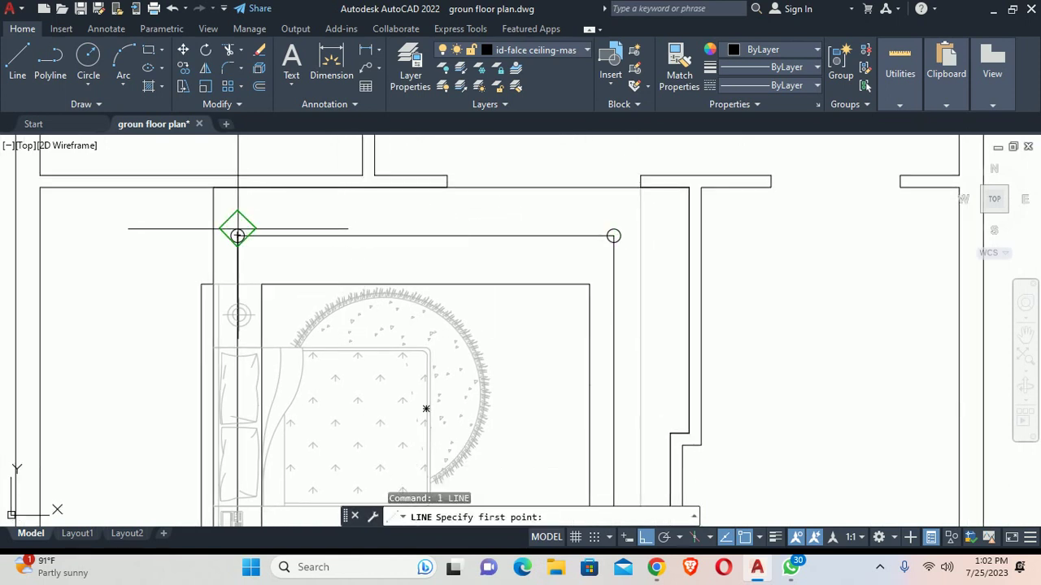
{"action": "left_click", "coordinate": [237, 236]}
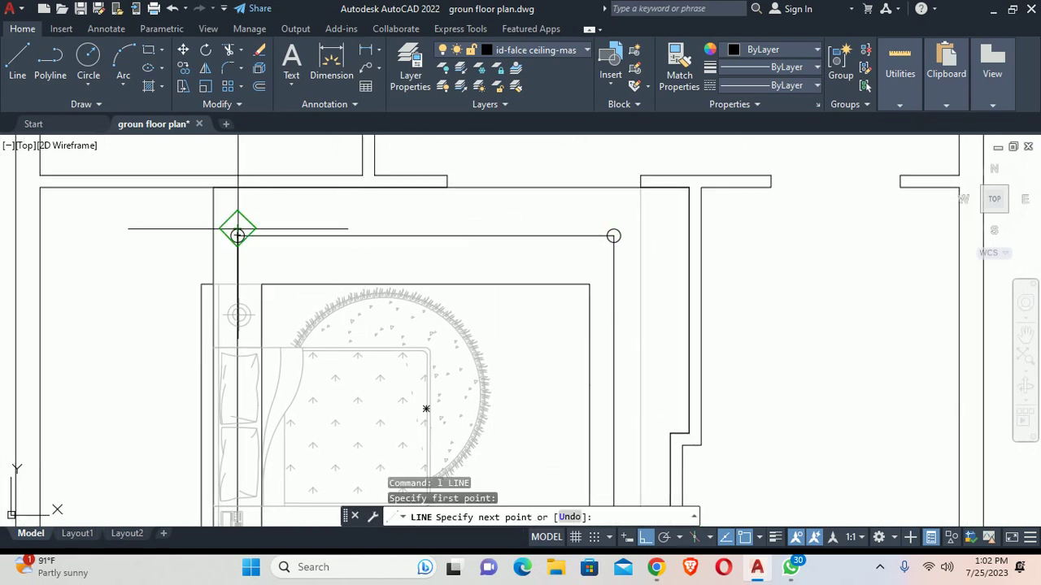
{"action": "left_click", "coordinate": [613, 236]}
{"action": "key", "text": "Escape"}
{"action": "type", "text": "div"}
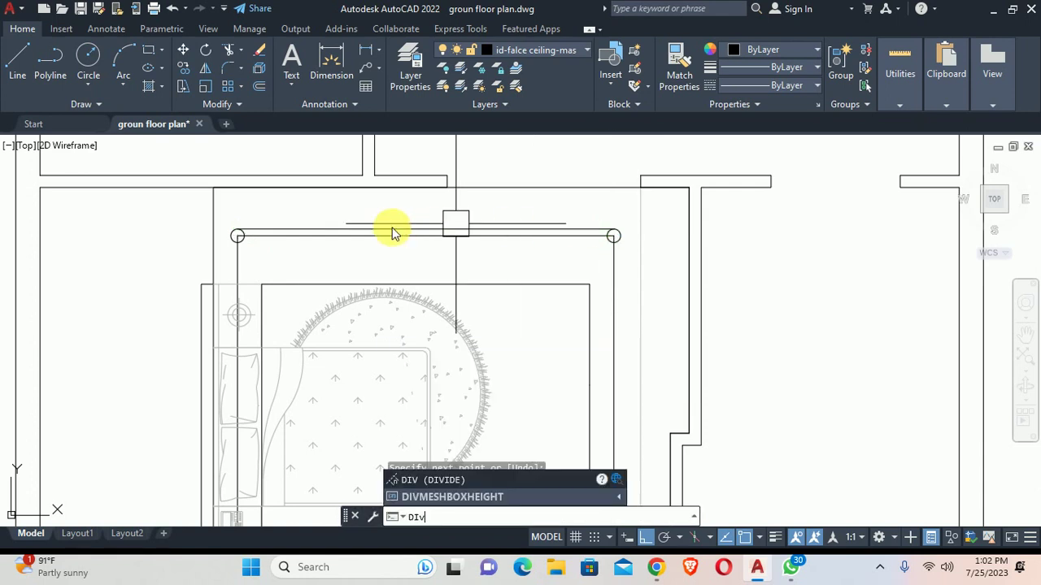
{"action": "key", "text": "Return"}
{"action": "scroll", "coordinate": [350, 228], "scroll_direction": "up", "scroll_amount": 2}
{"action": "left_click", "coordinate": [325, 235]}
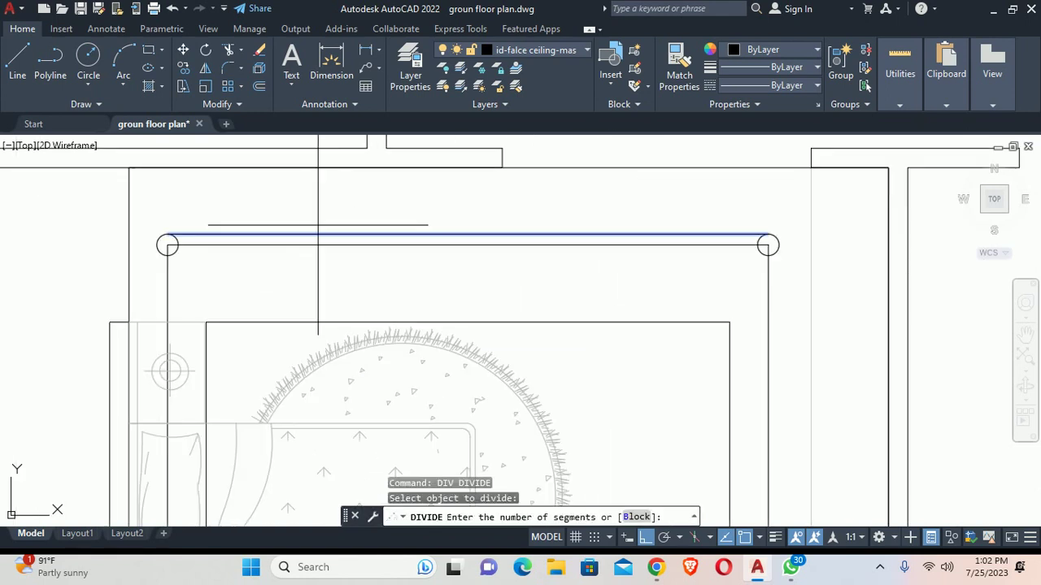
{"action": "type", "text": "3"}
{"action": "key", "text": "Return"}
{"action": "key", "text": "Escape"}
{"action": "key", "text": "Escape"}
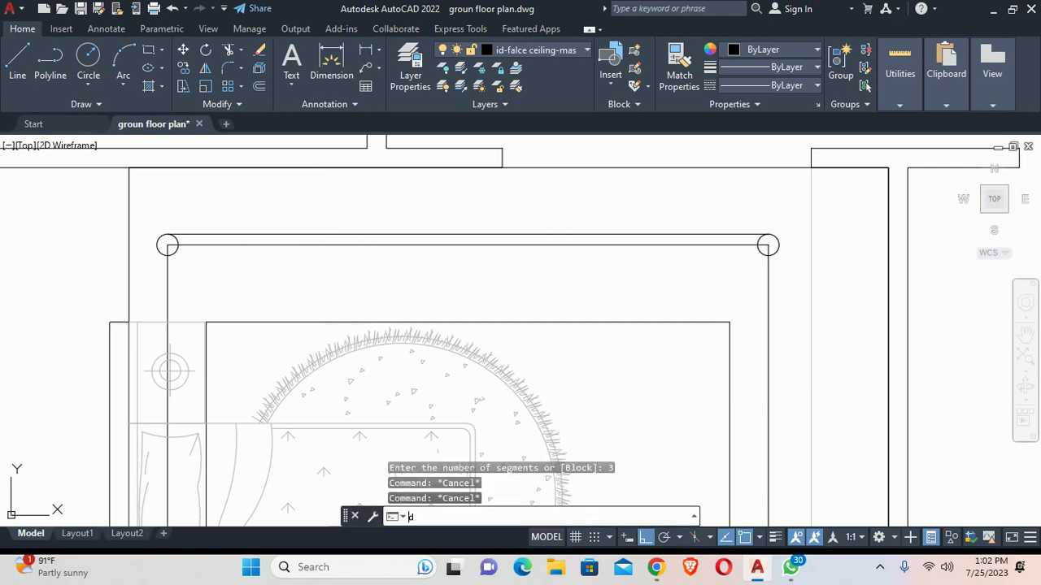
Step: Set the point display style (DDPTYPE) to X so the division points show
{"action": "type", "text": "ddptype"}
{"action": "key", "text": "Return"}
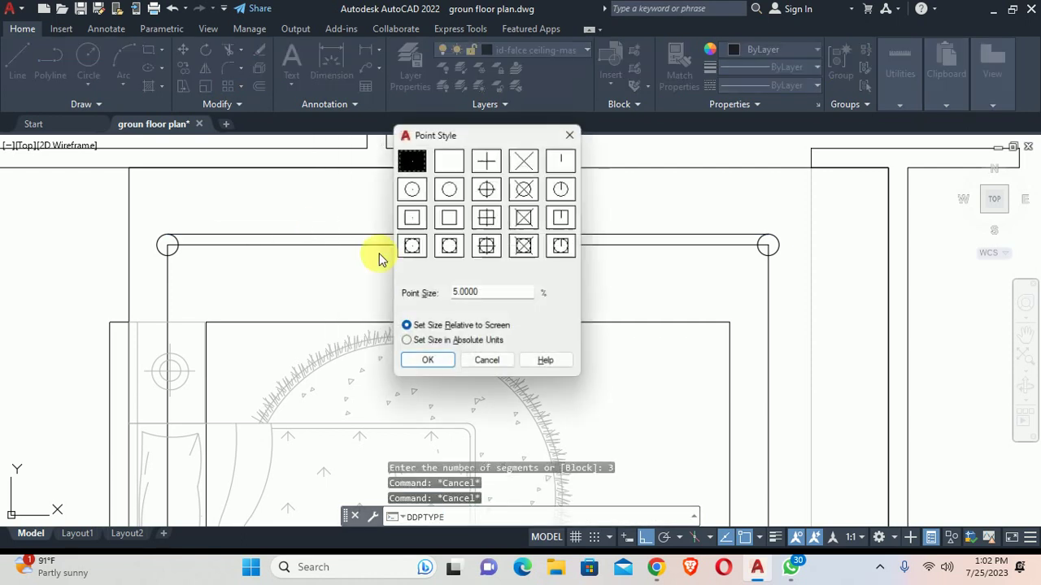
{"action": "left_click", "coordinate": [429, 364]}
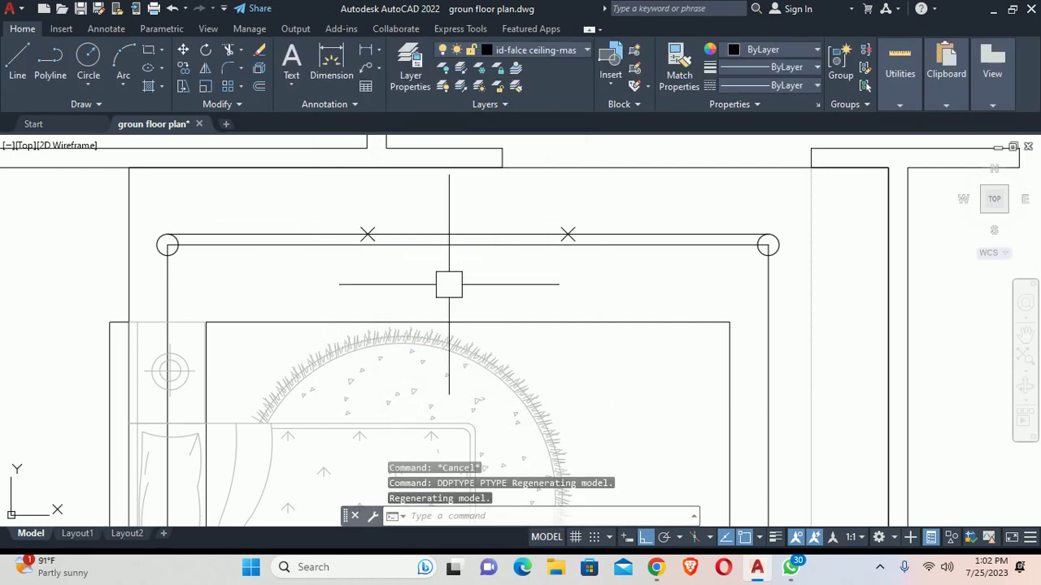
{"action": "scroll", "coordinate": [442, 285], "scroll_direction": "down", "scroll_amount": 2}
{"action": "type", "text": "c"}
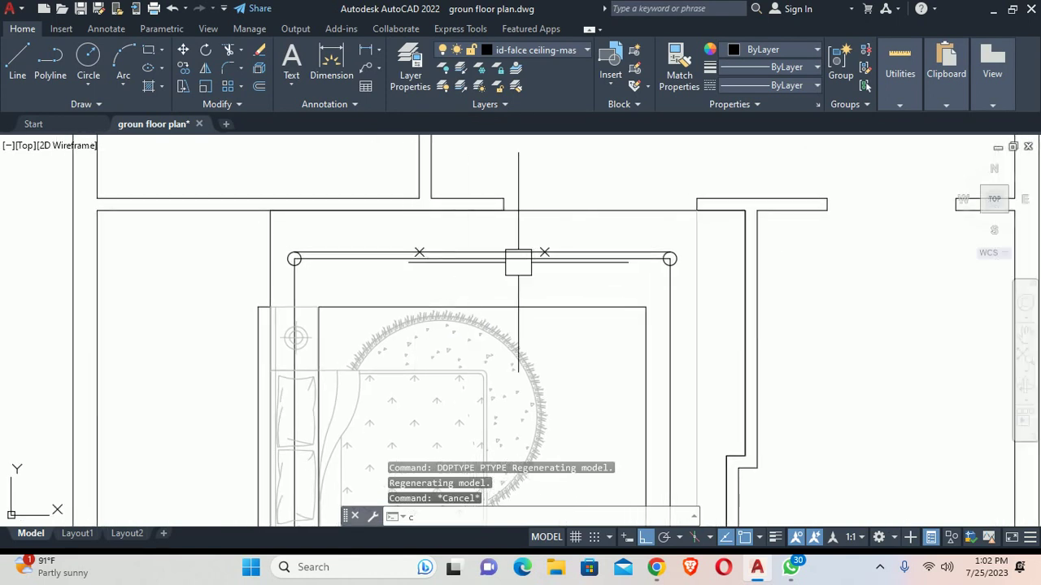
Step: Copy the left light onto both division points along the top edge
{"action": "type", "text": "o"}
{"action": "key", "text": "Return"}
{"action": "scroll", "coordinate": [294, 258], "scroll_direction": "up", "scroll_amount": 3}
{"action": "left_click", "coordinate": [307, 278]}
{"action": "key", "text": "Return"}
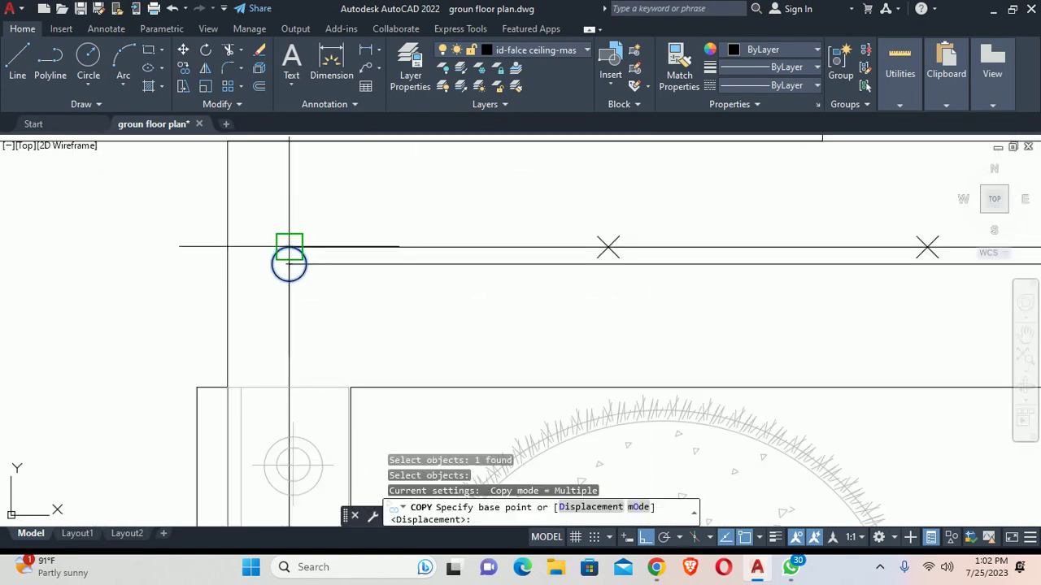
{"action": "left_click", "coordinate": [289, 247]}
{"action": "left_click", "coordinate": [608, 247]}
{"action": "middle_click_drag", "start_coordinate": [777, 258], "coordinate": [223, 238]}
{"action": "left_click", "coordinate": [375, 226]}
{"action": "key", "text": "Return"}
Step: Erase the two division points, the guide line and the leftover light block beside the plan
{"action": "left_click", "coordinate": [444, 188]}
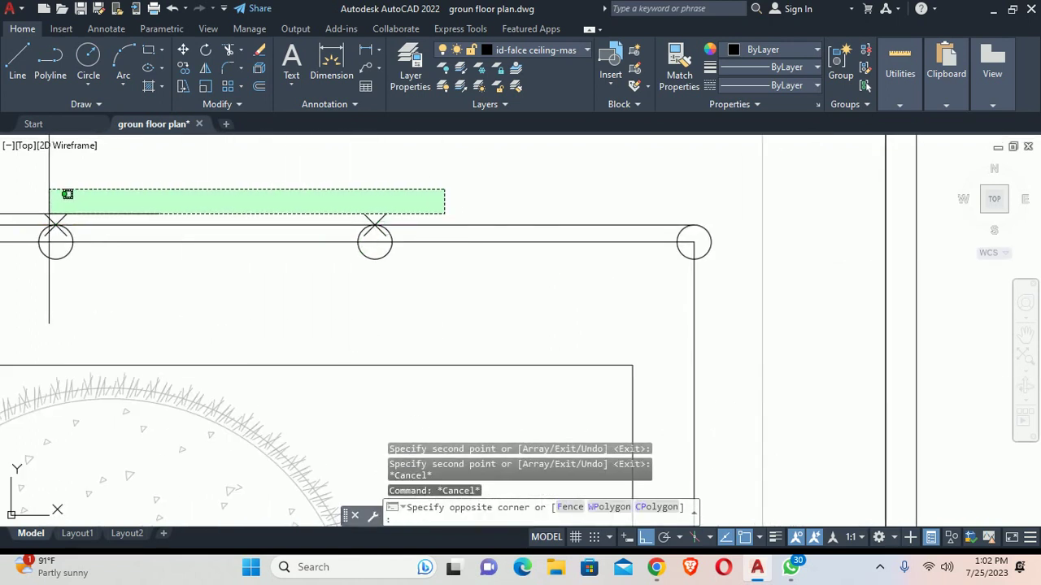
{"action": "left_click", "coordinate": [48, 214]}
{"action": "key", "text": "Delete"}
{"action": "left_click", "coordinate": [546, 244]}
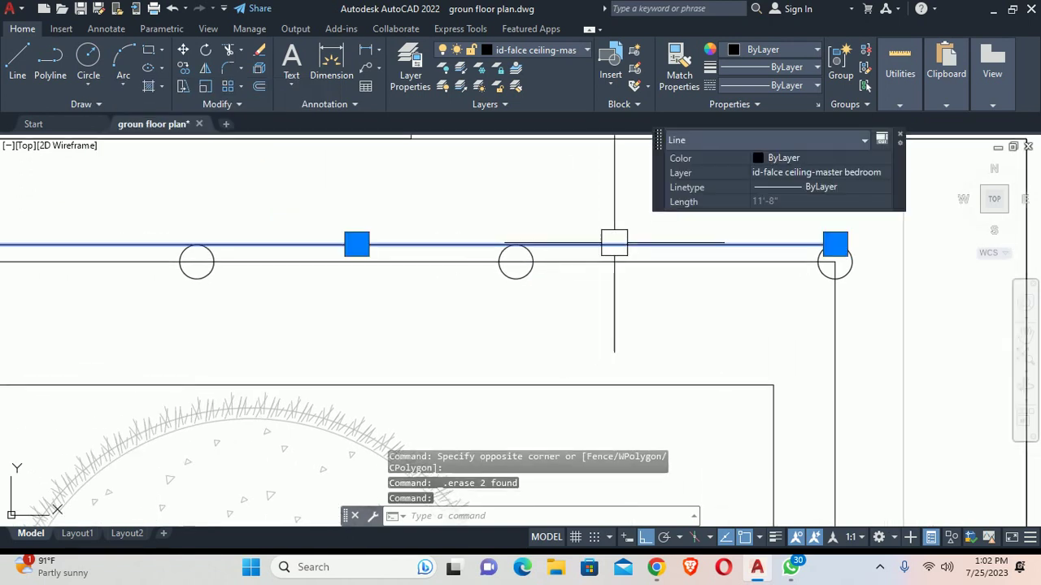
{"action": "key", "text": "Delete"}
{"action": "scroll", "coordinate": [197, 304], "scroll_direction": "down", "scroll_amount": 3}
{"action": "key", "text": "Escape"}
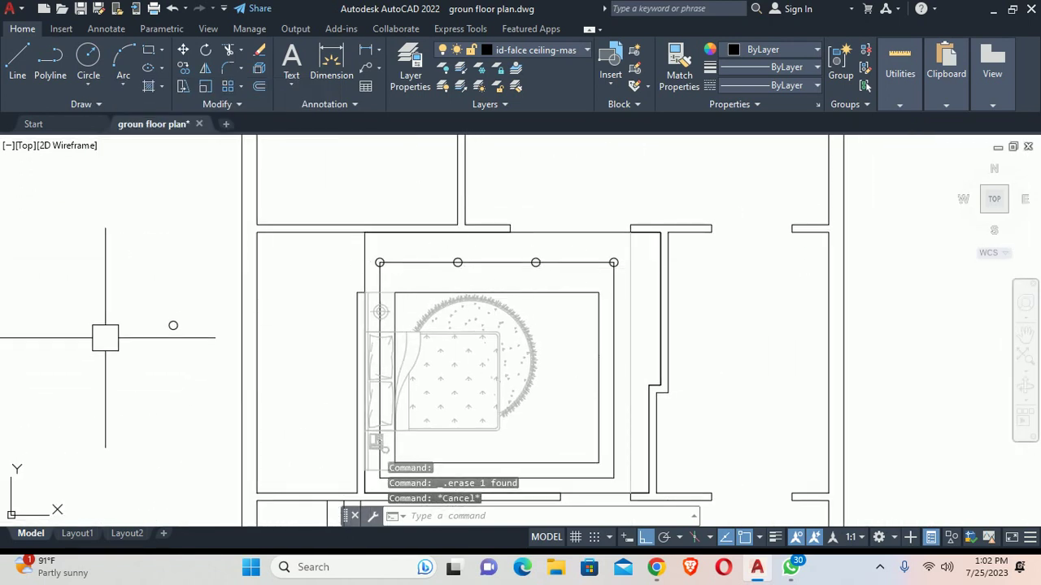
{"action": "left_click", "coordinate": [172, 325]}
{"action": "key", "text": "Delete"}
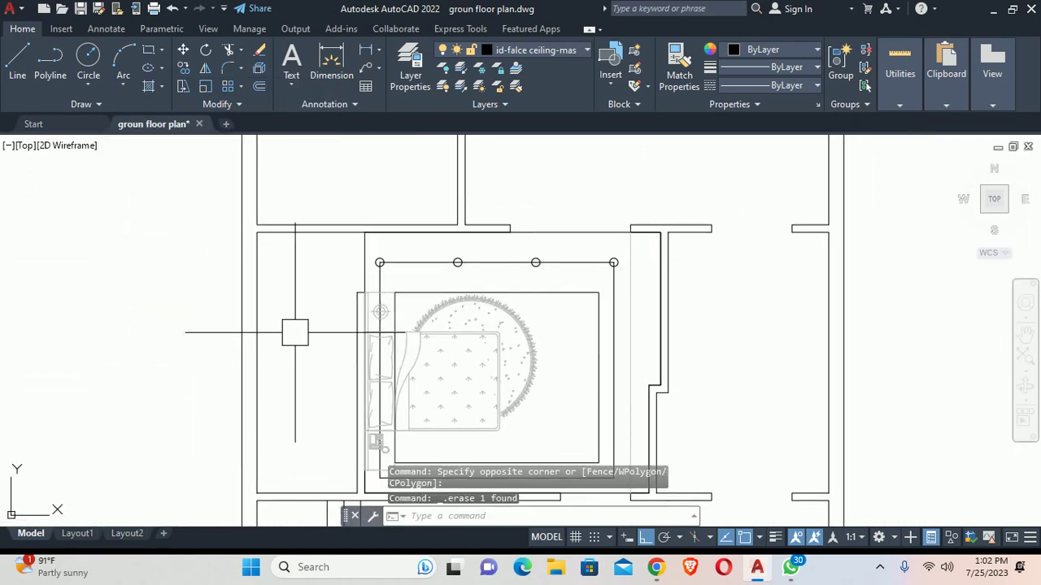
{"action": "type", "text": "mi"}
Step: Mirror the four top-edge lights about the rectangle's horizontal mid-line, keeping the originals
{"action": "key", "text": "Return"}
{"action": "left_click", "coordinate": [379, 262]}
{"action": "left_click", "coordinate": [461, 262]}
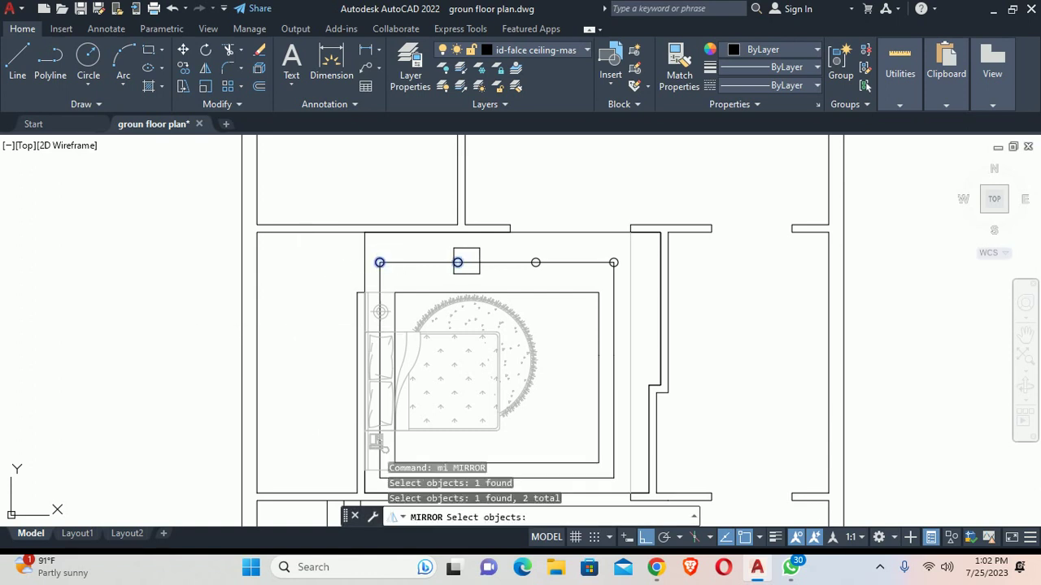
{"action": "left_click", "coordinate": [557, 270]}
{"action": "left_click", "coordinate": [499, 262], "text": "shift"}
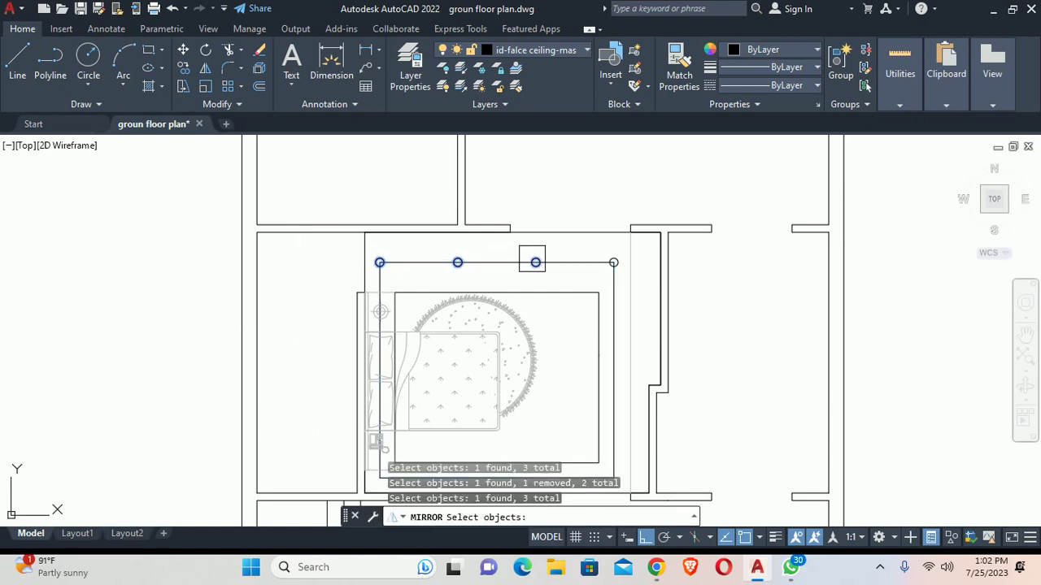
{"action": "key", "text": "Return"}
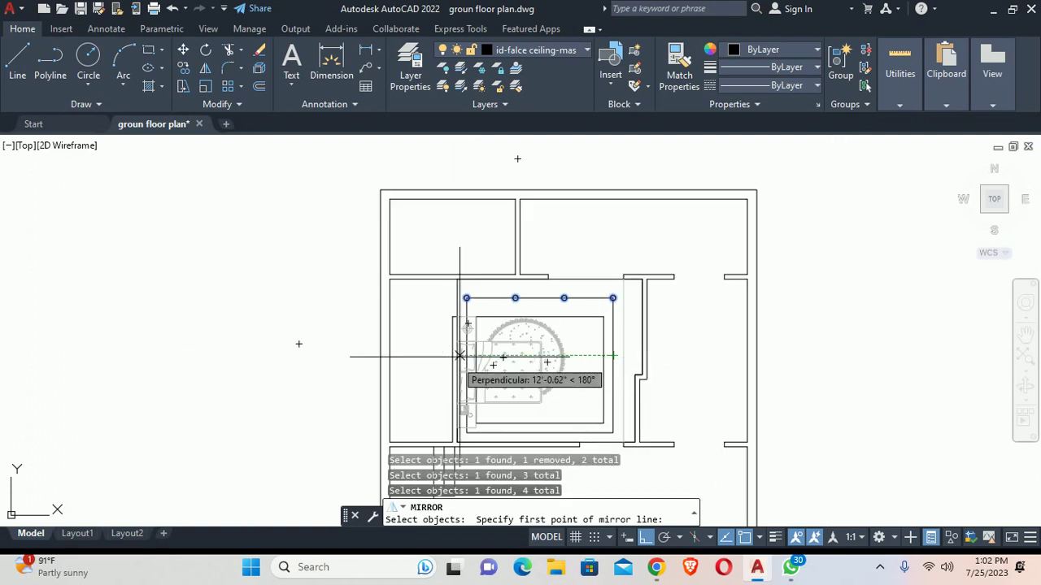
{"action": "mouse_move", "coordinate": [615, 355]}
{"action": "middle_mouse_down"}
{"action": "mouse_move", "coordinate": [500, 309]}
{"action": "mouse_move", "coordinate": [482, 340]}
{"action": "middle_mouse_up"}
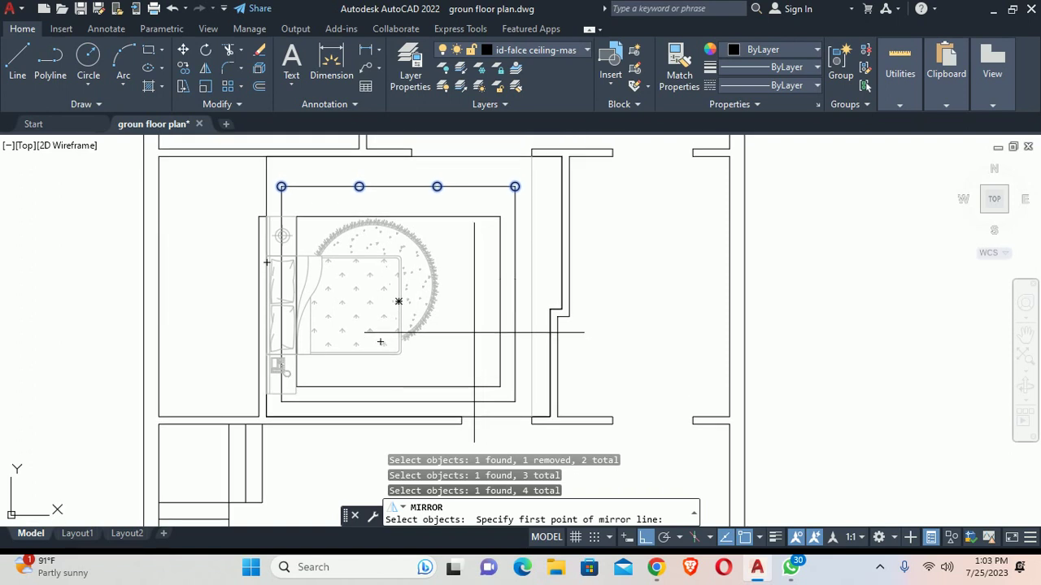
{"action": "left_click", "coordinate": [515, 279]}
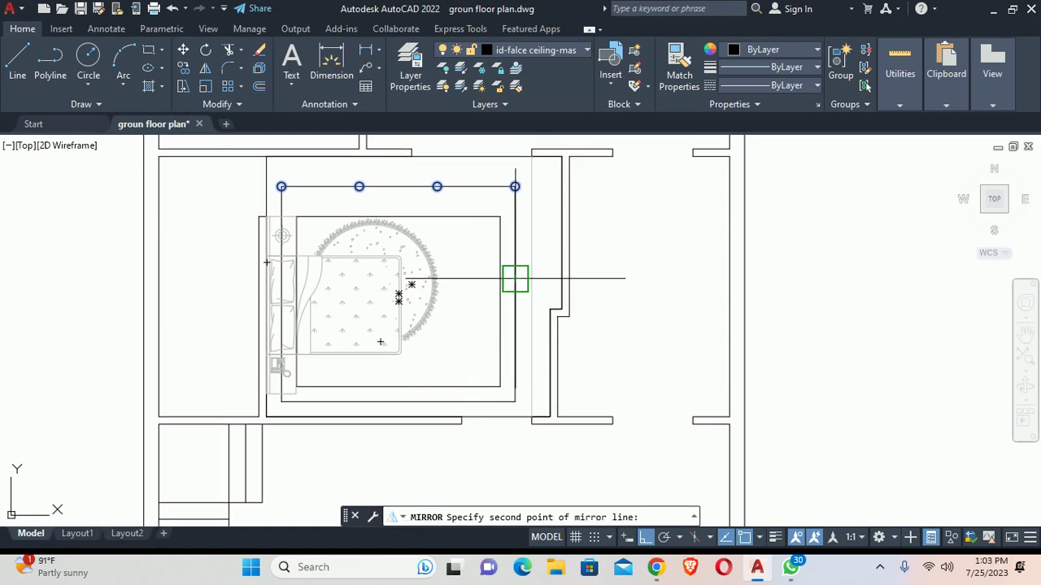
{"action": "left_click", "coordinate": [874, 300]}
{"action": "key", "text": "Escape"}
{"action": "key", "text": "Escape"}
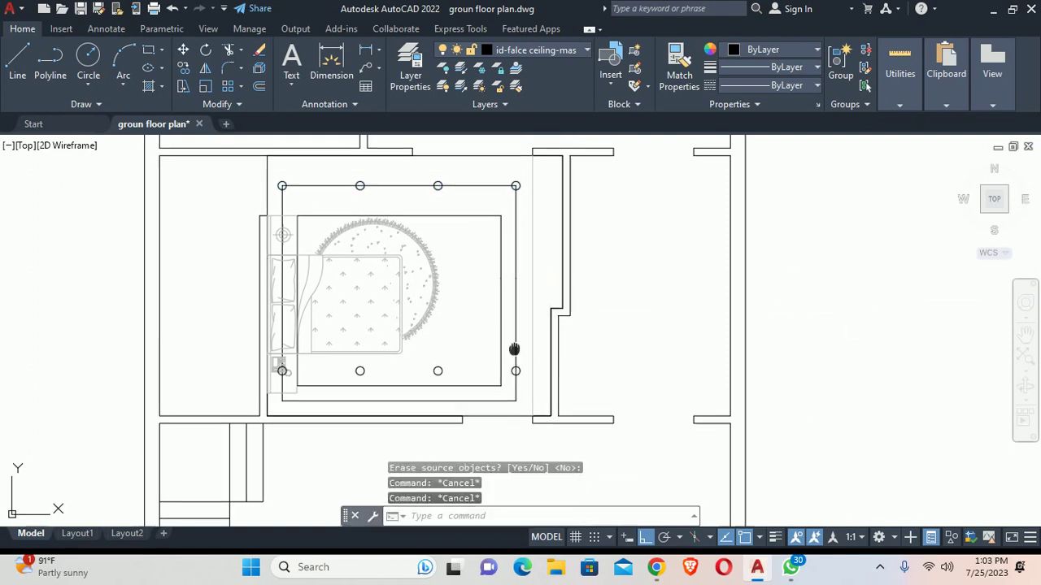
{"action": "middle_click_drag", "start_coordinate": [513, 349], "coordinate": [524, 276]}
Step: Begin moving a bottom-row light with the inner rectangle, then cancel the move
{"action": "type", "text": "m"}
{"action": "key", "text": "Return"}
{"action": "left_click", "coordinate": [302, 299]}
{"action": "left_click", "coordinate": [416, 307]}
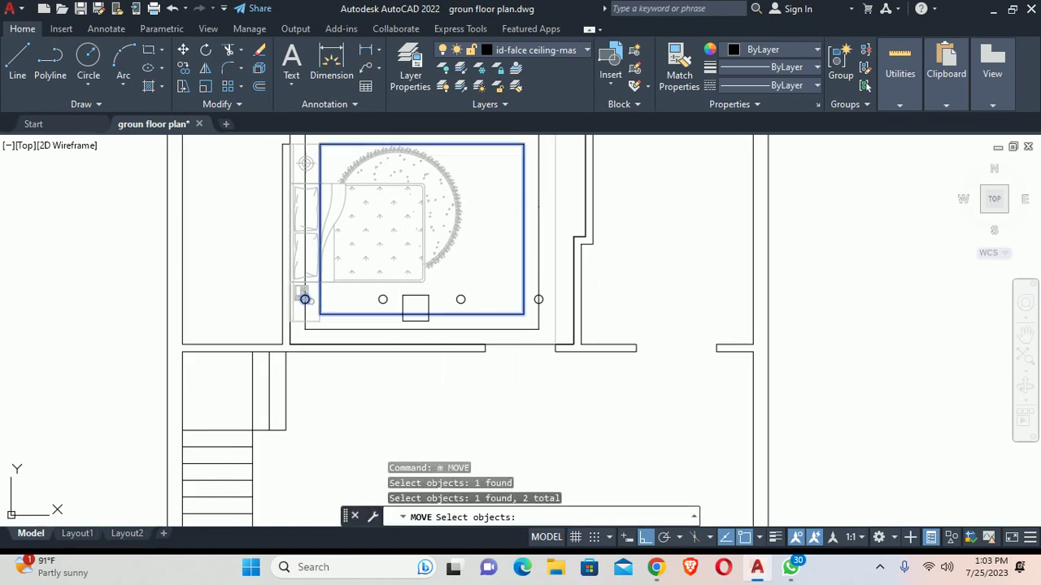
{"action": "scroll", "coordinate": [455, 299], "scroll_direction": "up", "scroll_amount": 2}
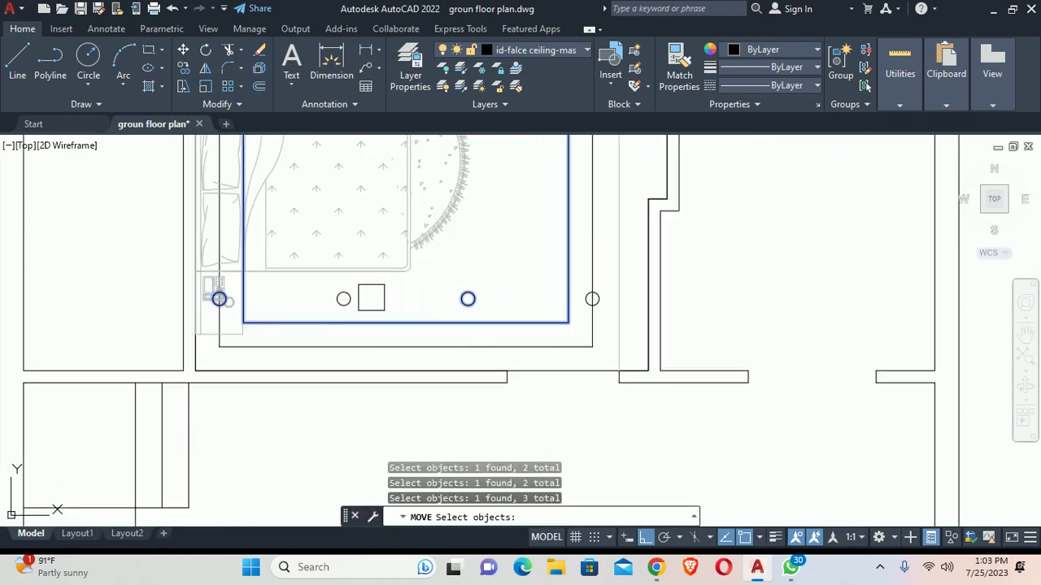
{"action": "left_click", "coordinate": [304, 325], "text": "shift"}
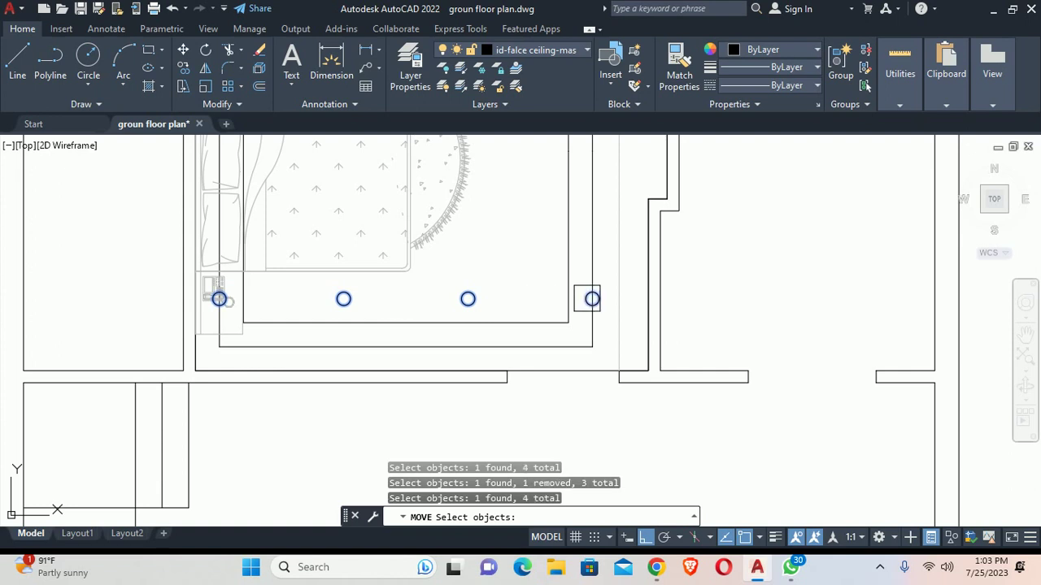
{"action": "key", "text": "Return"}
{"action": "scroll", "coordinate": [587, 299], "scroll_direction": "up", "scroll_amount": 2}
{"action": "left_click", "coordinate": [580, 287]}
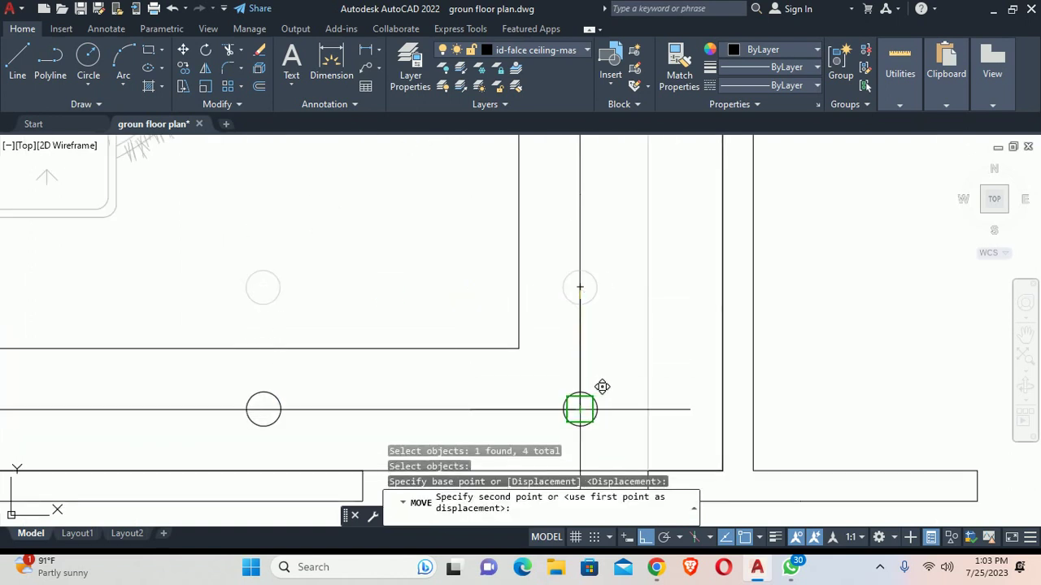
{"action": "scroll", "coordinate": [537, 295], "scroll_direction": "down", "scroll_amount": 3}
{"action": "key", "text": "Escape"}
{"action": "key", "text": "Escape"}
{"action": "scroll", "coordinate": [547, 277], "scroll_direction": "down", "scroll_amount": 2}
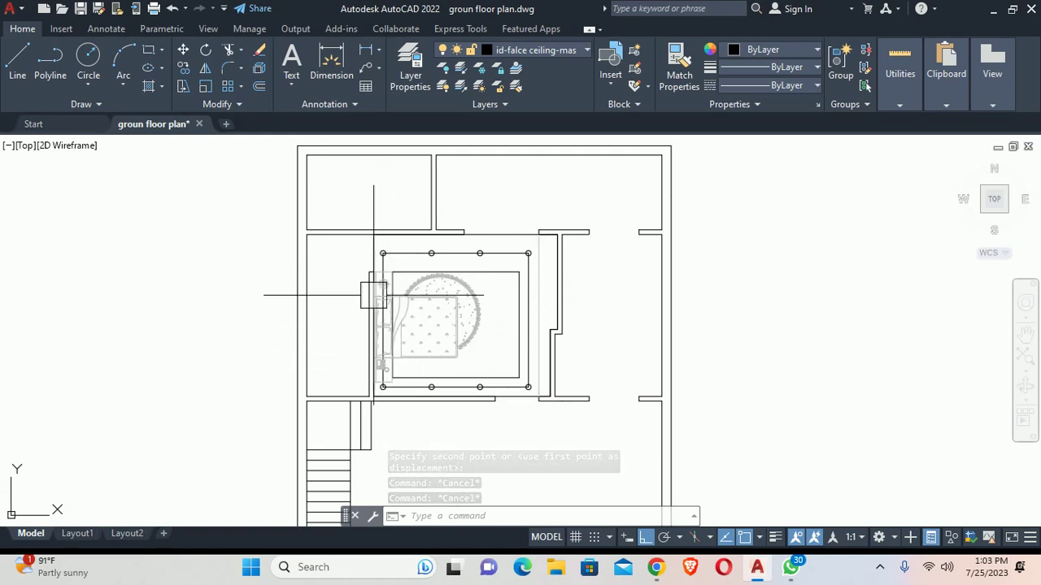
{"action": "key", "text": "Escape"}
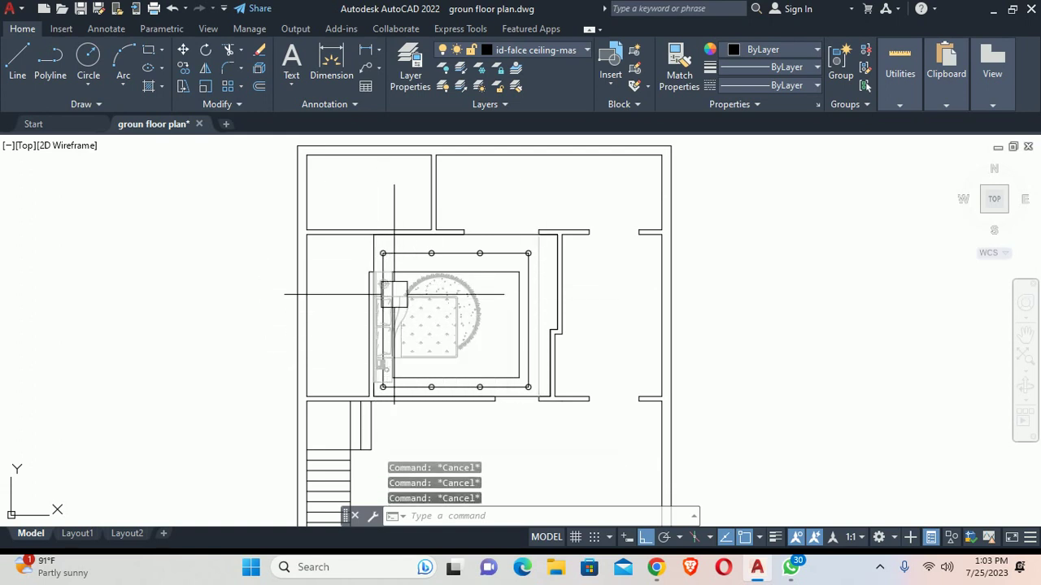
Step: Draw a vertical guide line from the corner light down the rectangle's left edge
{"action": "scroll", "coordinate": [387, 289], "scroll_direction": "up", "scroll_amount": 1}
{"action": "scroll", "coordinate": [418, 197], "scroll_direction": "up", "scroll_amount": 1}
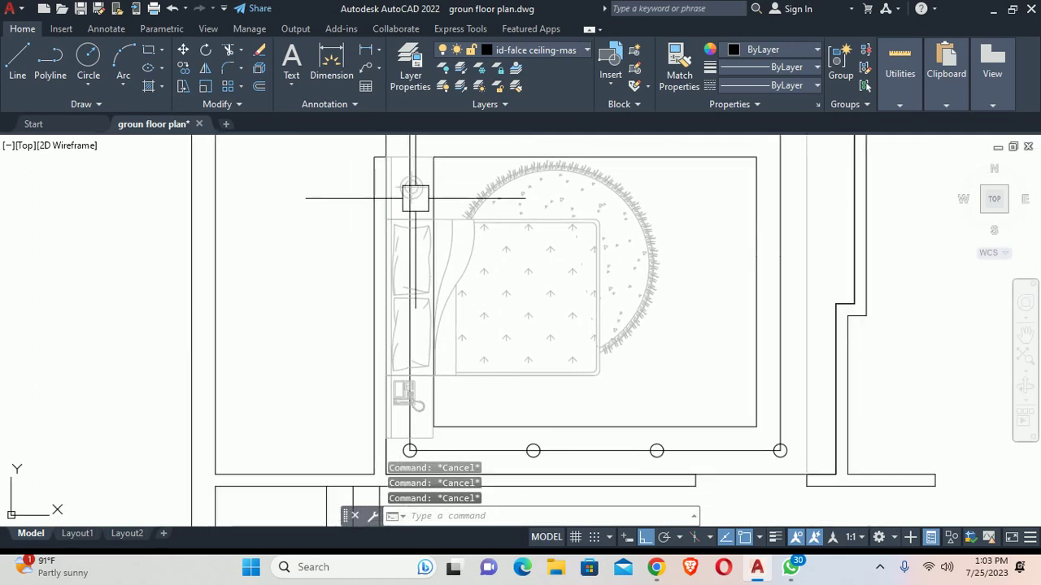
{"action": "scroll", "coordinate": [420, 282], "scroll_direction": "up", "scroll_amount": 1}
{"action": "scroll", "coordinate": [431, 275], "scroll_direction": "up", "scroll_amount": 1}
{"action": "type", "text": "l"}
{"action": "key", "text": "Return"}
{"action": "scroll", "coordinate": [400, 203], "scroll_direction": "up", "scroll_amount": 4}
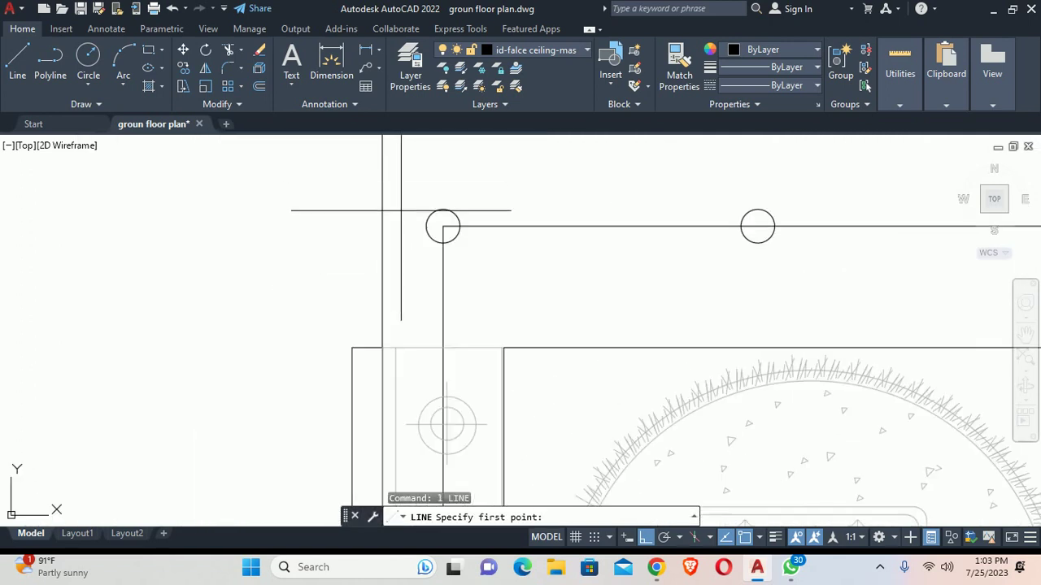
{"action": "left_click", "coordinate": [427, 226]}
{"action": "scroll", "coordinate": [442, 309], "scroll_direction": "down", "scroll_amount": 2}
{"action": "scroll", "coordinate": [442, 318], "scroll_direction": "up", "scroll_amount": 1}
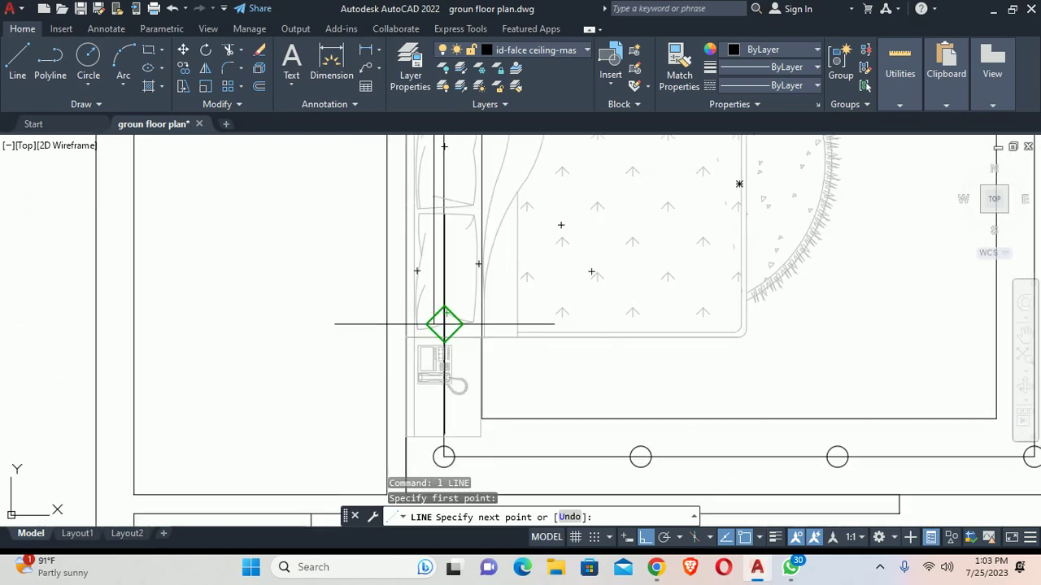
{"action": "scroll", "coordinate": [428, 288], "scroll_direction": "up", "scroll_amount": 1}
{"action": "scroll", "coordinate": [417, 298], "scroll_direction": "up", "scroll_amount": 2}
{"action": "left_click", "coordinate": [425, 261]}
{"action": "key", "text": "Escape"}
{"action": "scroll", "coordinate": [420, 320], "scroll_direction": "down", "scroll_amount": 5}
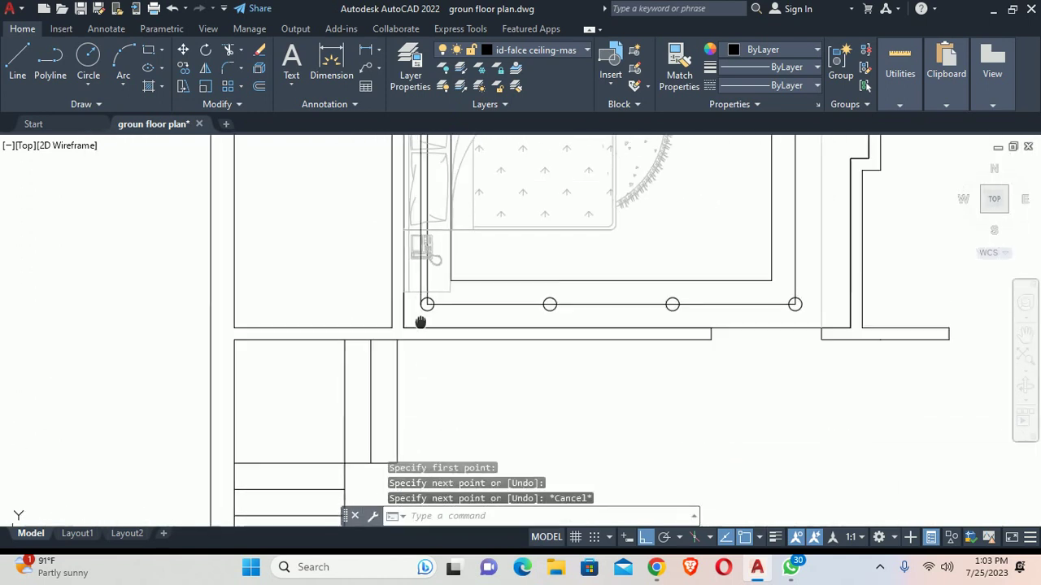
{"action": "scroll", "coordinate": [438, 311], "scroll_direction": "up", "scroll_amount": 3}
{"action": "key", "text": "Escape"}
Step: Divide the vertical guide line into 3 equal parts
{"action": "type", "text": "div"}
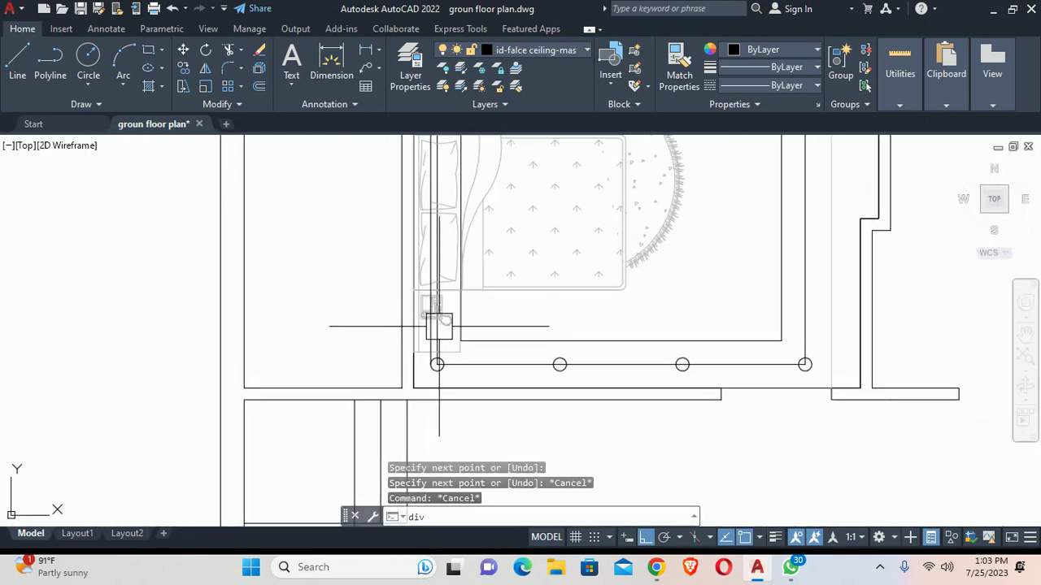
{"action": "key", "text": "Return"}
{"action": "scroll", "coordinate": [417, 362], "scroll_direction": "up", "scroll_amount": 4}
{"action": "left_click", "coordinate": [451, 300]}
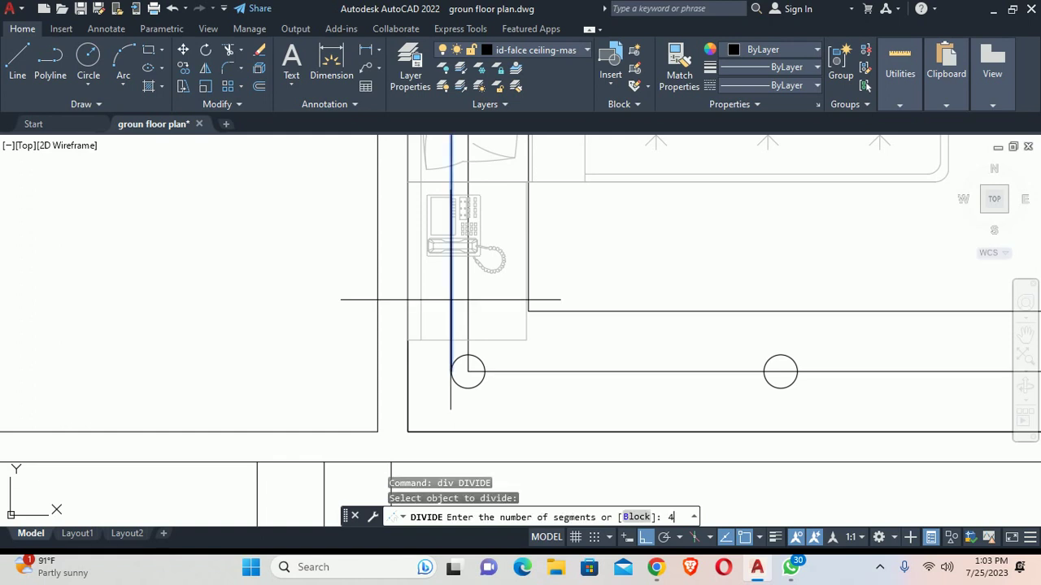
{"action": "type", "text": "3"}
{"action": "key", "text": "Return"}
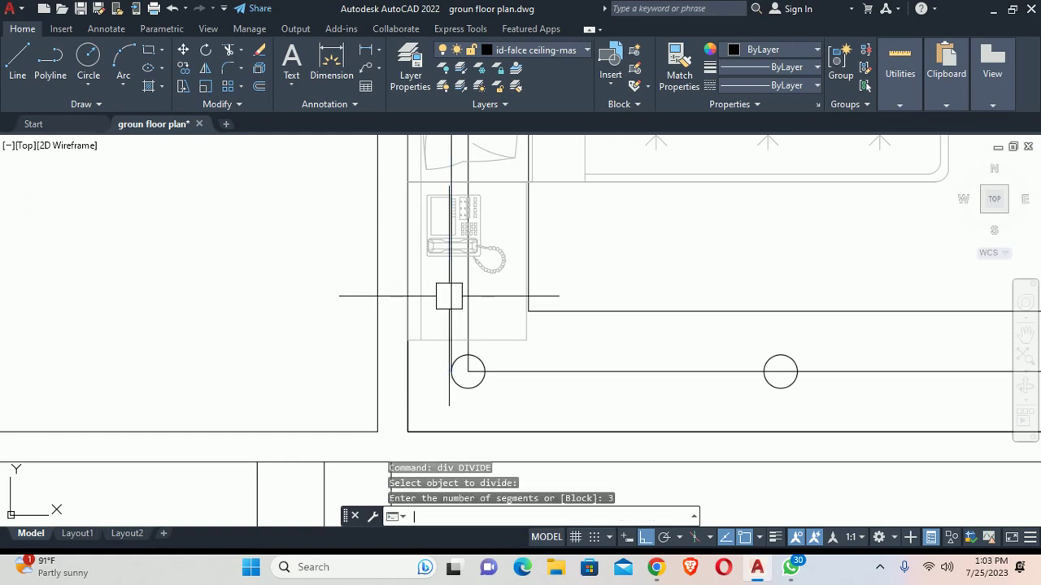
{"action": "scroll", "coordinate": [451, 300], "scroll_direction": "down", "scroll_amount": 3}
{"action": "middle_click_drag", "start_coordinate": [452, 301], "coordinate": [453, 335]}
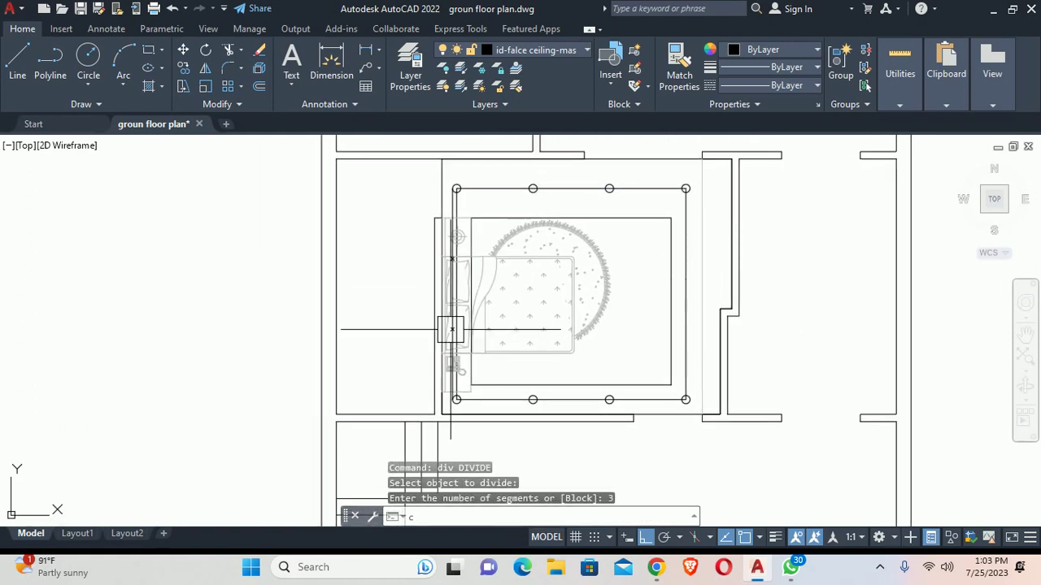
Step: Copy the corner light onto the division mark on the left edge
{"action": "type", "text": "co"}
{"action": "key", "text": "Return"}
{"action": "scroll", "coordinate": [474, 289], "scroll_direction": "up", "scroll_amount": 3}
{"action": "left_click", "coordinate": [474, 286]}
{"action": "key", "text": "Return"}
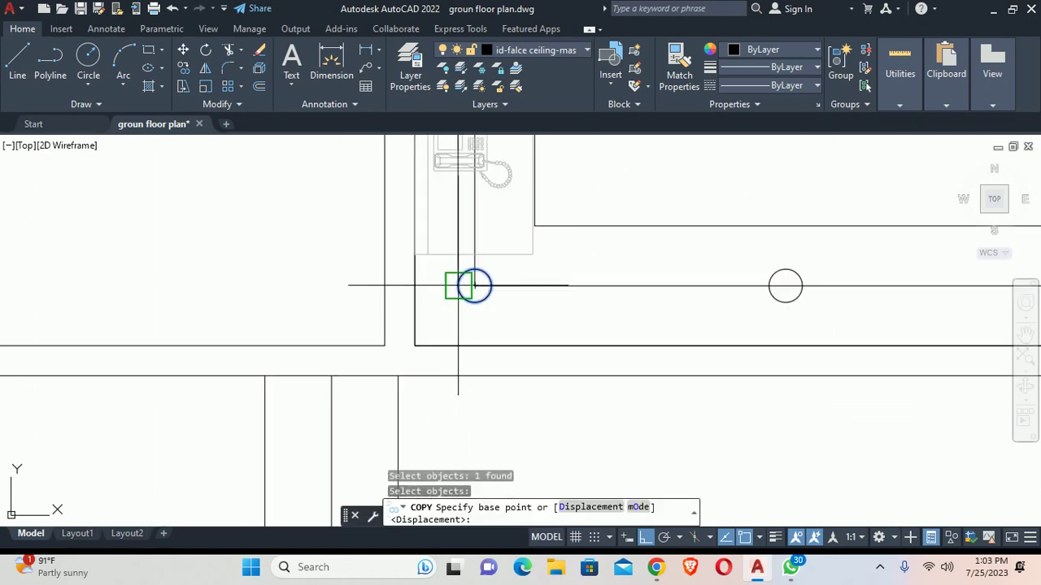
{"action": "left_click", "coordinate": [472, 285]}
{"action": "middle_click_drag", "start_coordinate": [472, 285], "coordinate": [439, 330]}
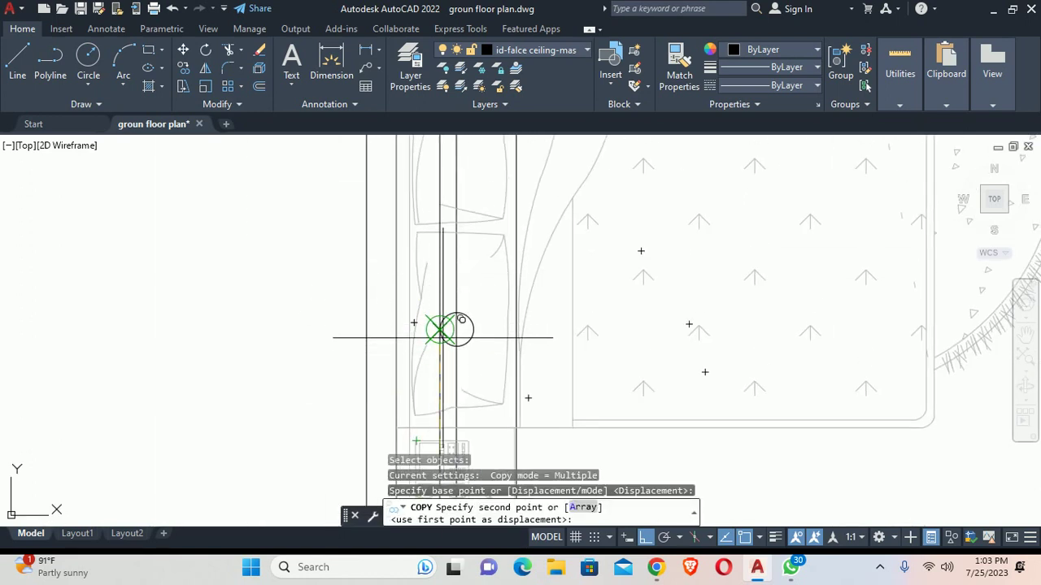
{"action": "left_click", "coordinate": [439, 329]}
{"action": "scroll", "coordinate": [441, 325], "scroll_direction": "down", "scroll_amount": 3}
{"action": "scroll", "coordinate": [453, 344], "scroll_direction": "up", "scroll_amount": 2}
{"action": "scroll", "coordinate": [453, 344], "scroll_direction": "up", "scroll_amount": 2}
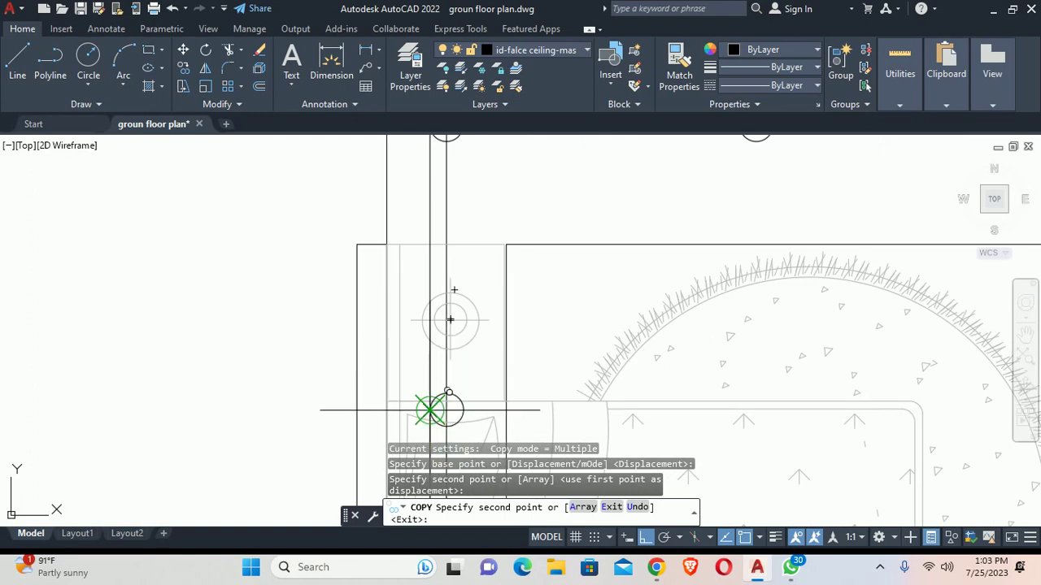
{"action": "key", "text": "Escape"}
Step: Erase the surplus light fixture, the guide line and the leftover division point
{"action": "scroll", "coordinate": [431, 410], "scroll_direction": "up", "scroll_amount": 2}
{"action": "left_click", "coordinate": [446, 397]}
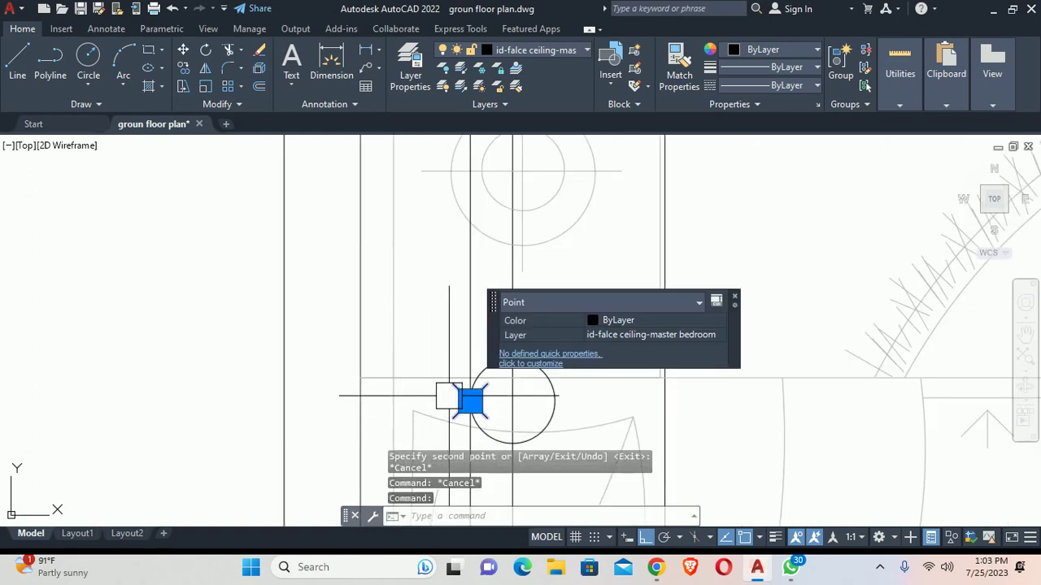
{"action": "left_click", "coordinate": [474, 296]}
{"action": "scroll", "coordinate": [474, 309], "scroll_direction": "down", "scroll_amount": 2}
{"action": "key", "text": "Delete"}
{"action": "scroll", "coordinate": [500, 390], "scroll_direction": "down", "scroll_amount": 1}
{"action": "middle_click_drag", "start_coordinate": [499, 391], "coordinate": [464, 158]}
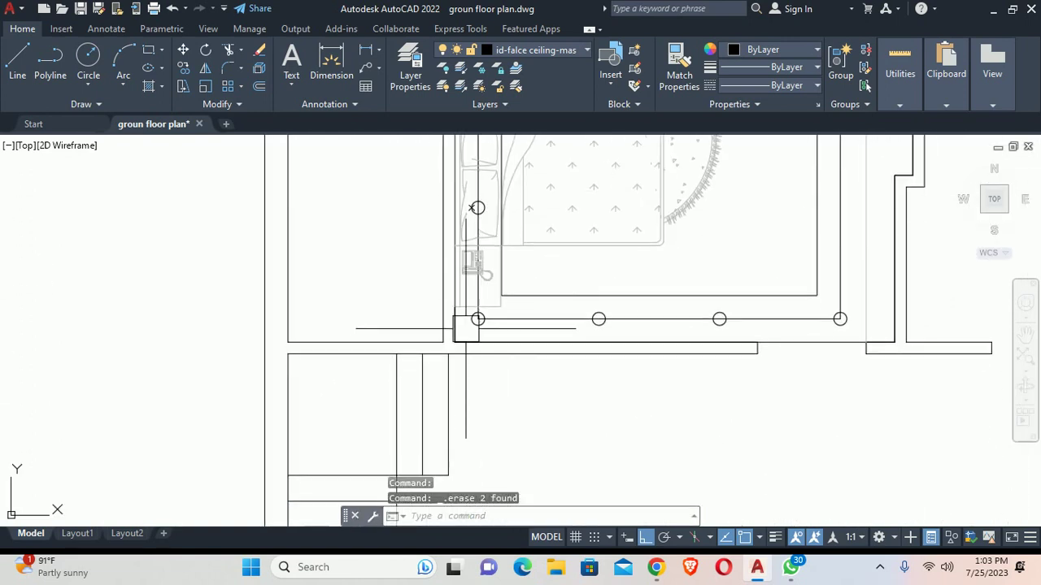
{"action": "scroll", "coordinate": [477, 157], "scroll_direction": "up", "scroll_amount": 3}
{"action": "scroll", "coordinate": [469, 186], "scroll_direction": "up", "scroll_amount": 2}
{"action": "left_click", "coordinate": [468, 185]}
{"action": "key", "text": "Delete"}
{"action": "scroll", "coordinate": [469, 185], "scroll_direction": "down", "scroll_amount": 3}
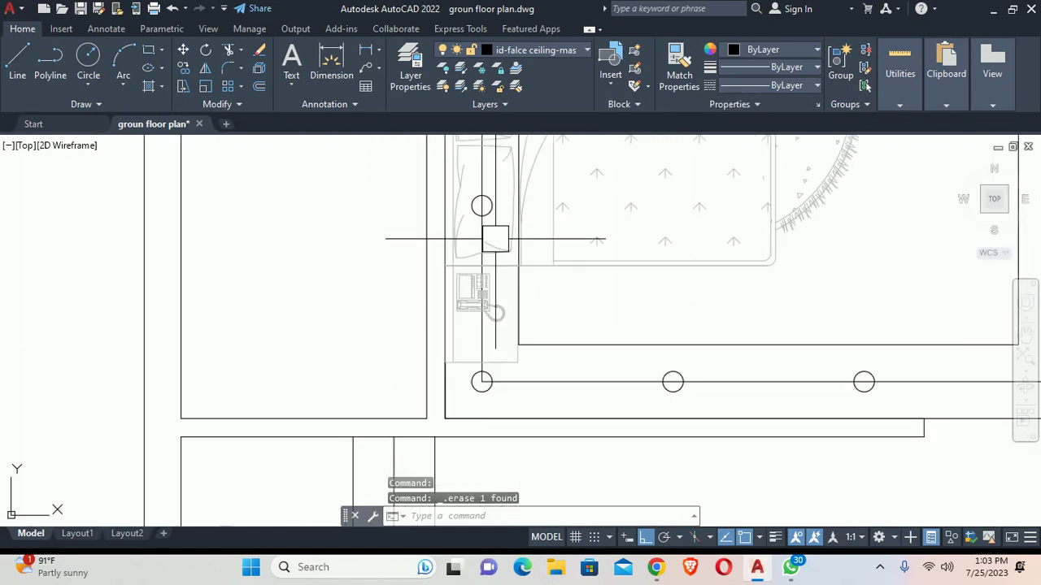
{"action": "scroll", "coordinate": [476, 233], "scroll_direction": "down", "scroll_amount": 2}
{"action": "scroll", "coordinate": [464, 301], "scroll_direction": "up", "scroll_amount": 1}
Step: Start MIRROR and select the left-edge light circles
{"action": "type", "text": "mi"}
{"action": "key", "text": "Return"}
{"action": "scroll", "coordinate": [455, 297], "scroll_direction": "up", "scroll_amount": 5}
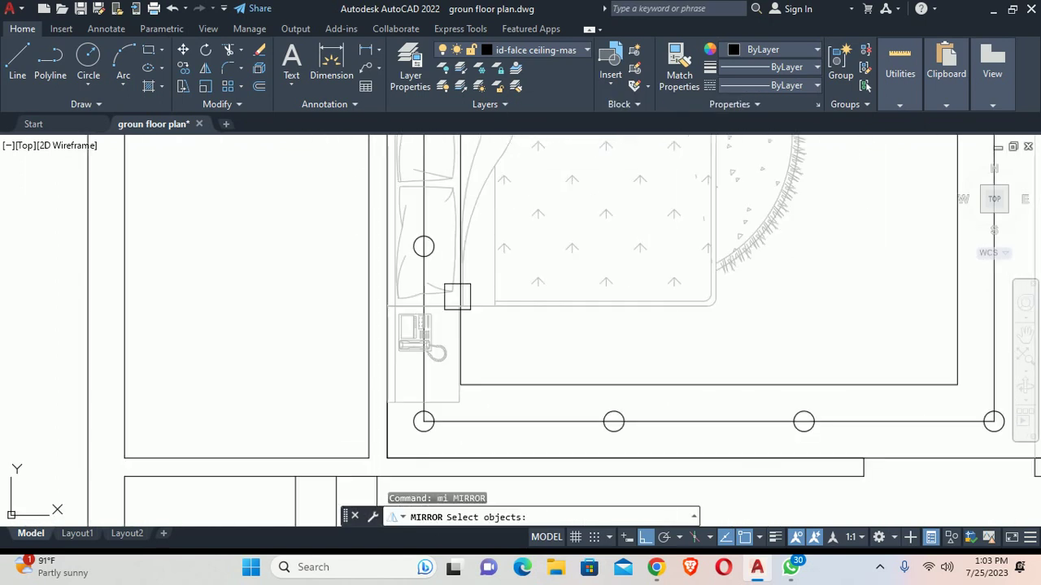
{"action": "left_click", "coordinate": [425, 242]}
{"action": "middle_click_drag", "start_coordinate": [425, 242], "coordinate": [431, 390]}
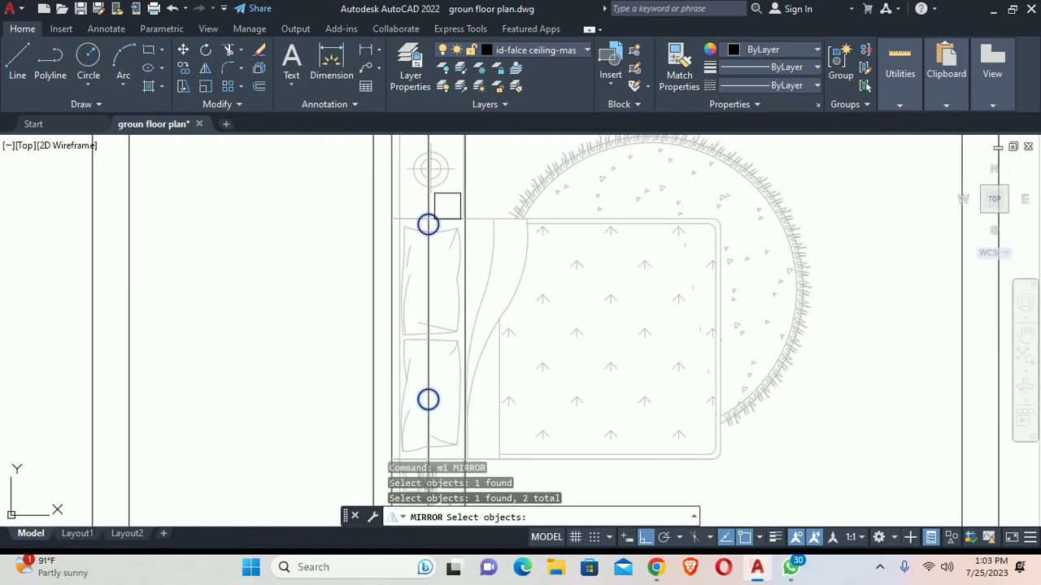
{"action": "scroll", "coordinate": [423, 325], "scroll_direction": "down", "scroll_amount": 3}
{"action": "scroll", "coordinate": [491, 353], "scroll_direction": "up", "scroll_amount": 1}
Step: Mirror the lights across a vertical line through the top edge midpoint, keeping the originals
{"action": "key", "text": "Return"}
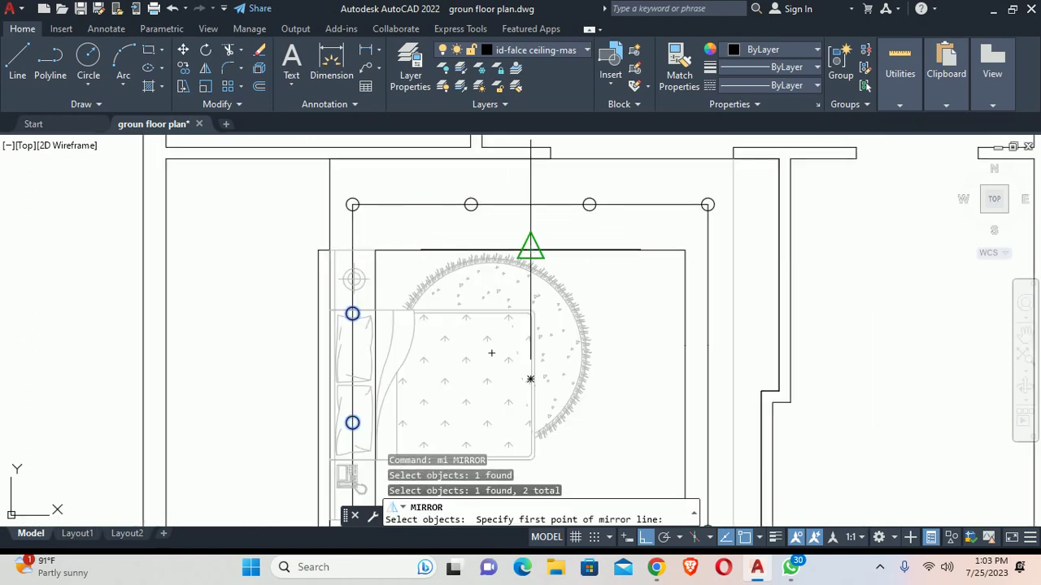
{"action": "left_click", "coordinate": [530, 250]}
{"action": "left_click", "coordinate": [530, 177]}
{"action": "key", "text": "Escape"}
{"action": "scroll", "coordinate": [614, 250], "scroll_direction": "down", "scroll_amount": 1}
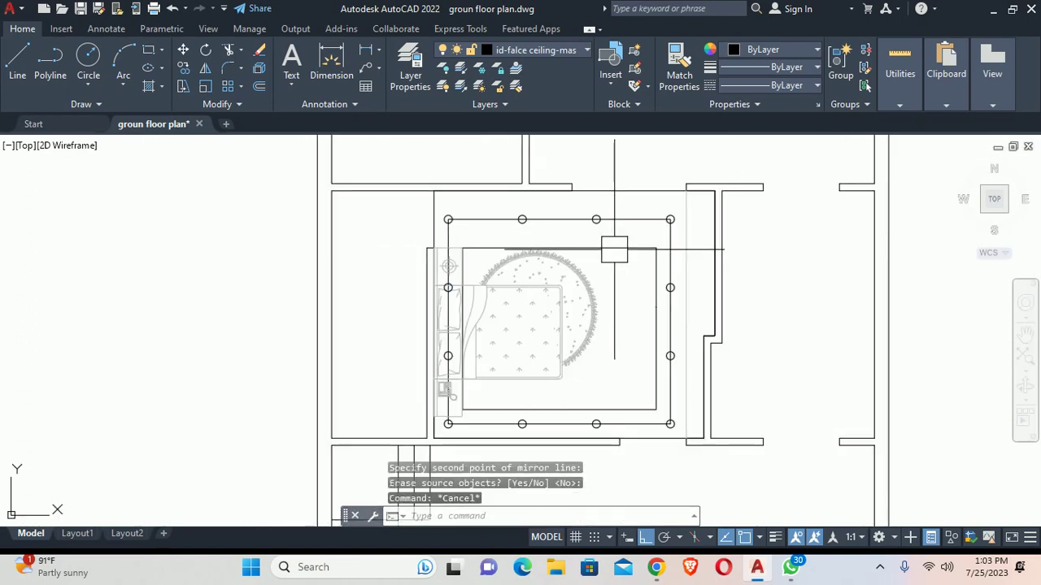
{"action": "middle_click_drag", "start_coordinate": [614, 250], "coordinate": [597, 245]}
{"action": "middle_click_drag", "start_coordinate": [577, 300], "coordinate": [571, 322]}
{"action": "key", "text": "Escape"}
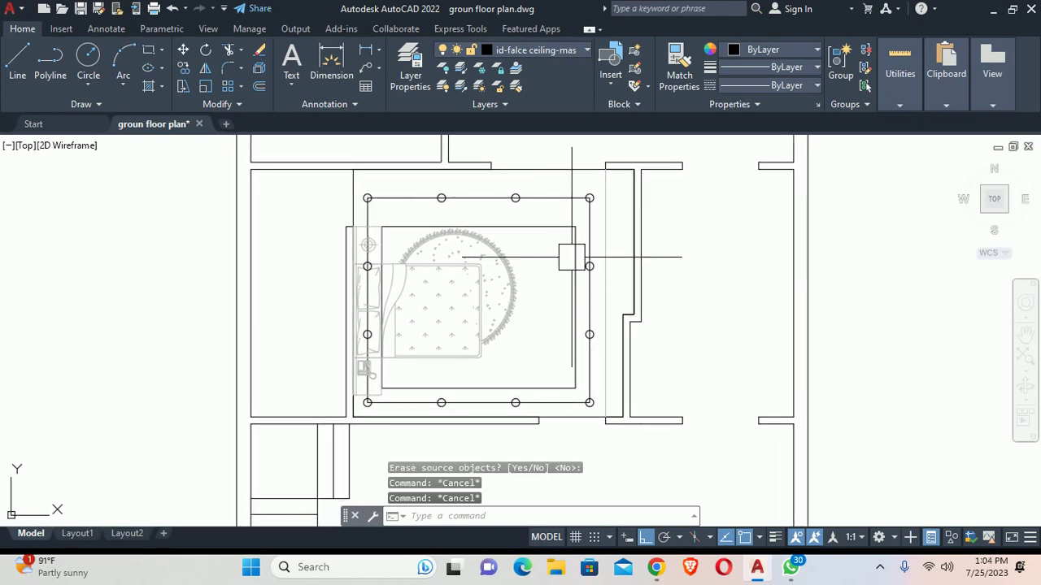
{"action": "type", "text": "o"}
{"action": "key", "text": "Return"}
{"action": "type", "text": "18"}
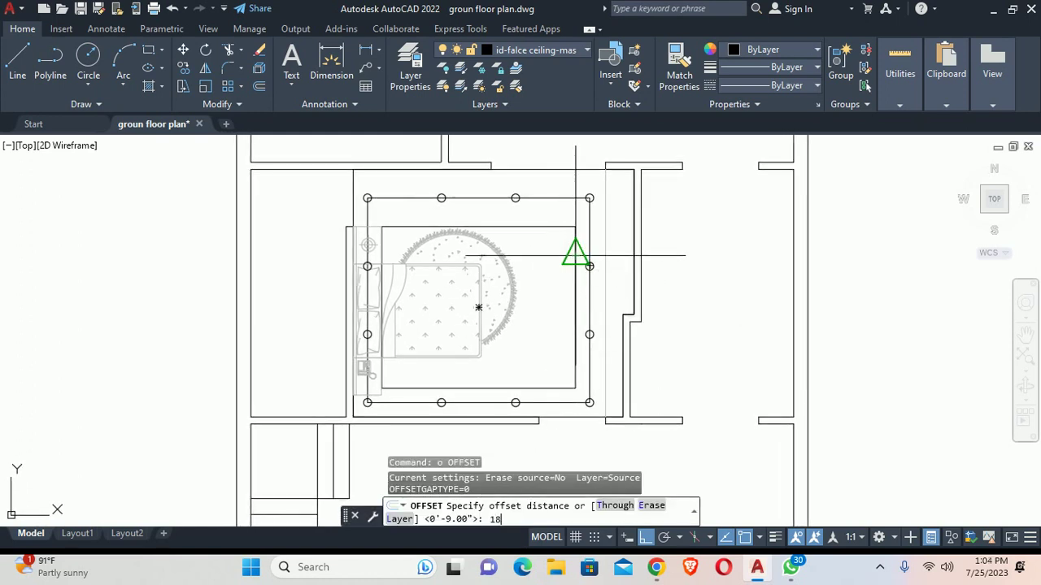
Step: Offset the ceiling rectangle 18 units inward
{"action": "key", "text": "Return"}
{"action": "left_click", "coordinate": [576, 256]}
{"action": "key", "text": "Escape"}
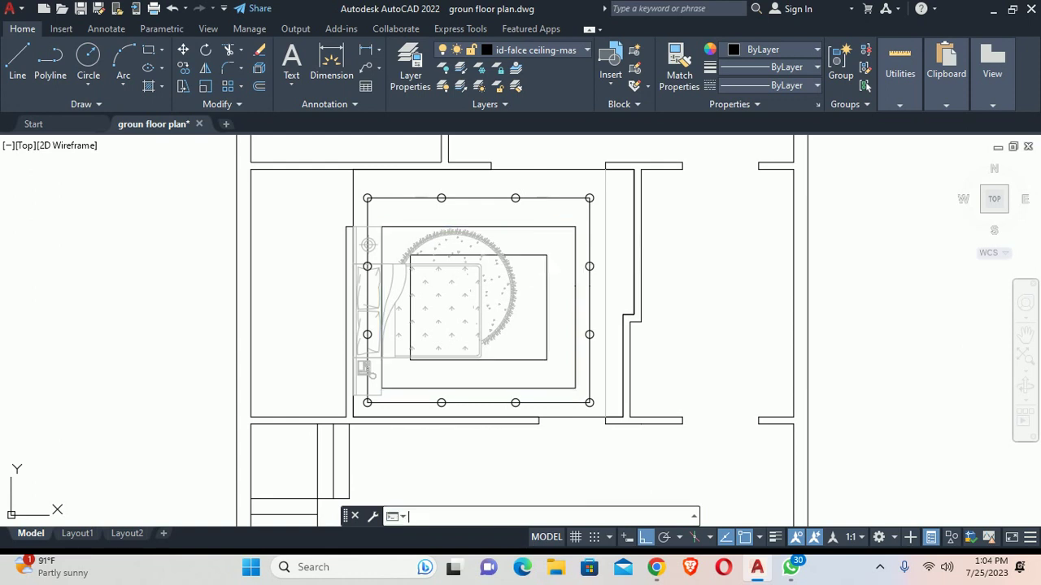
{"action": "key", "text": "Escape"}
{"action": "middle_click_drag", "start_coordinate": [548, 290], "coordinate": [567, 294]}
{"action": "key", "text": "Escape"}
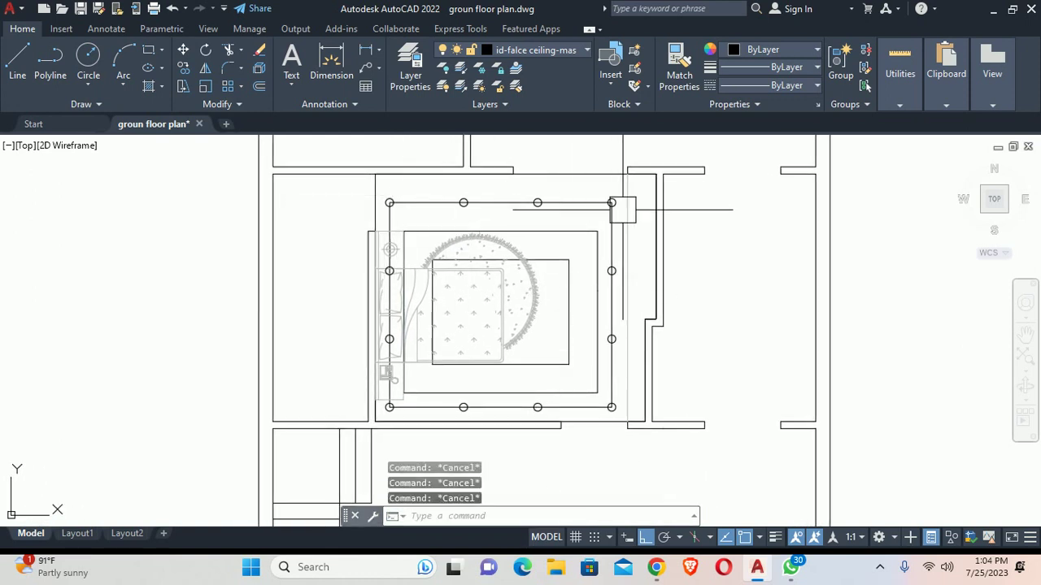
Step: Delete the rectangle running through the light circles
{"action": "scroll", "coordinate": [614, 301], "scroll_direction": "up", "scroll_amount": 2}
{"action": "left_click", "coordinate": [614, 304]}
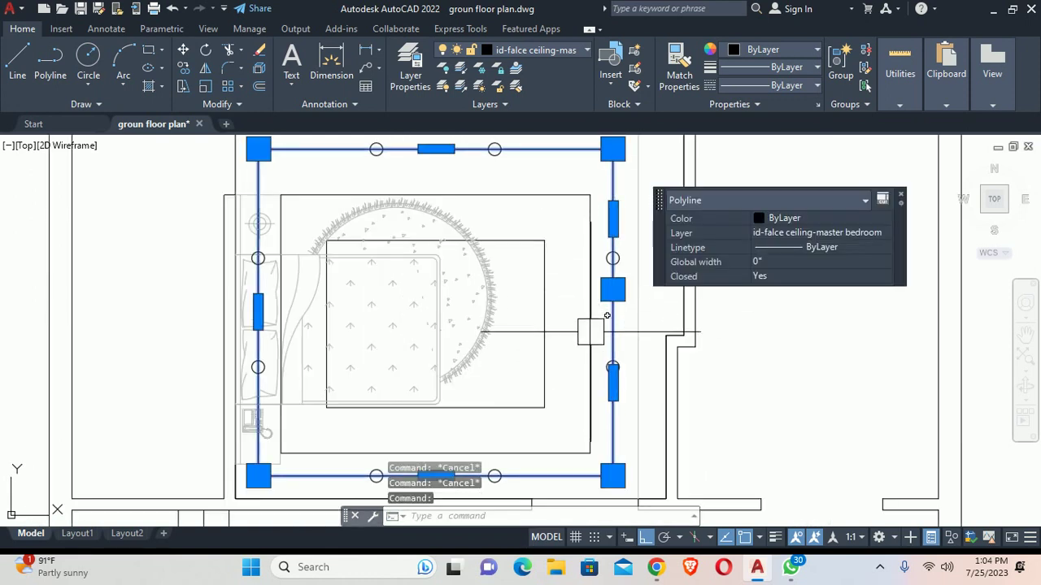
{"action": "key", "text": "Delete"}
{"action": "scroll", "coordinate": [594, 317], "scroll_direction": "down", "scroll_amount": 4}
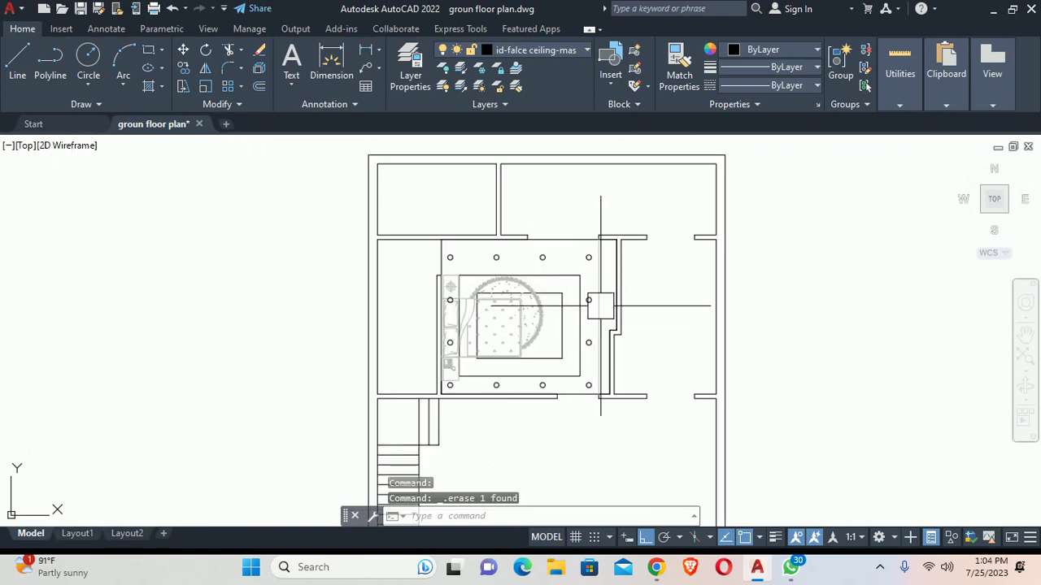
{"action": "key", "text": "Escape"}
{"action": "key", "text": "Escape"}
{"action": "scroll", "coordinate": [551, 333], "scroll_direction": "up", "scroll_amount": 4}
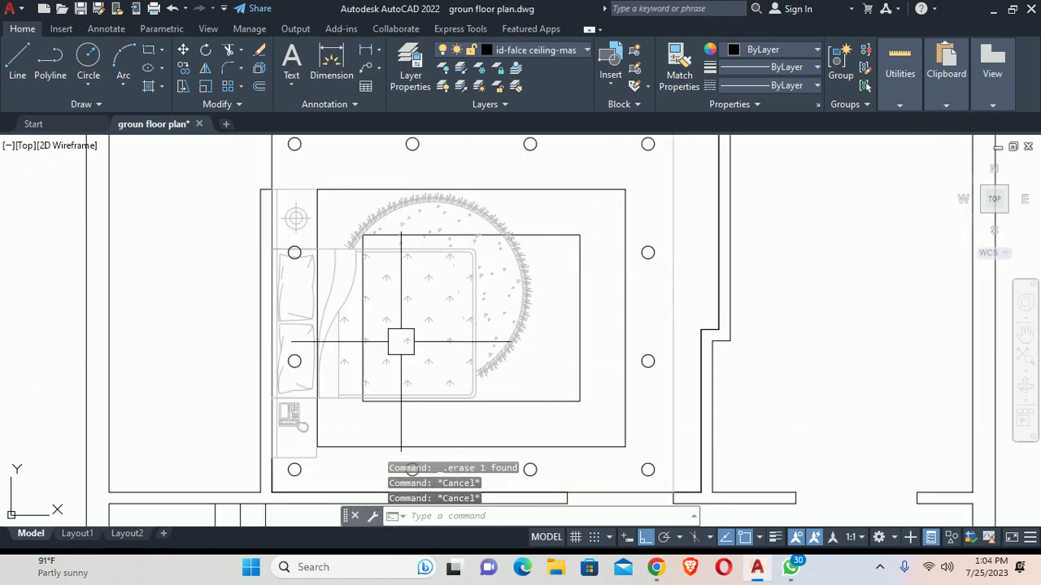
{"action": "key", "text": "Escape"}
{"action": "type", "text": "o"}
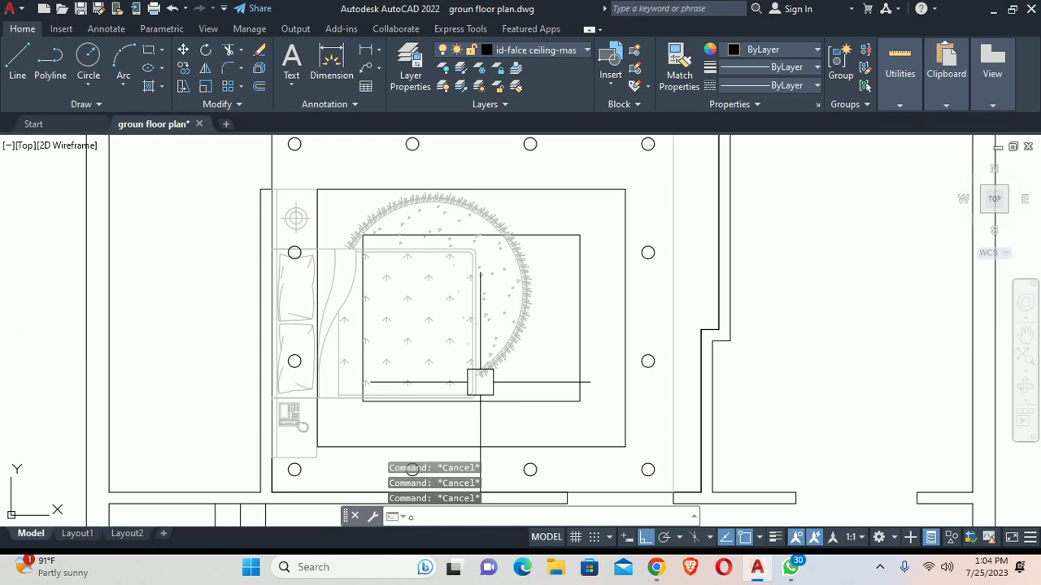
Step: Offset the new inner rectangle 9 units as a helper outline
{"action": "key", "text": "Return"}
{"action": "type", "text": "9"}
{"action": "key", "text": "Return"}
{"action": "left_click", "coordinate": [580, 321]}
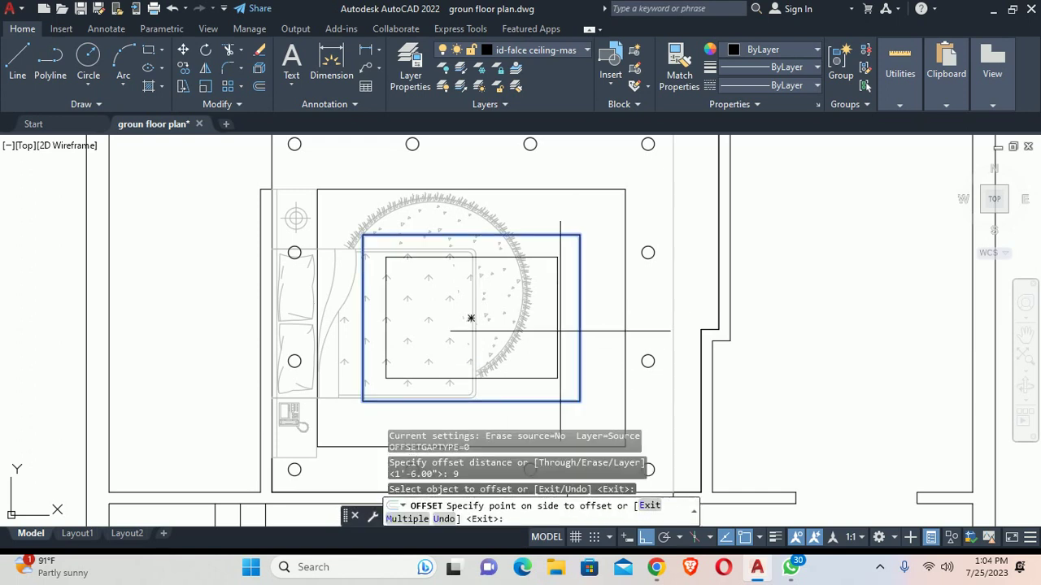
{"action": "key", "text": "Escape"}
{"action": "key", "text": "Escape"}
Step: Copy the light circle onto the three remaining corners of the helper rectangle
{"action": "type", "text": "cxo"}
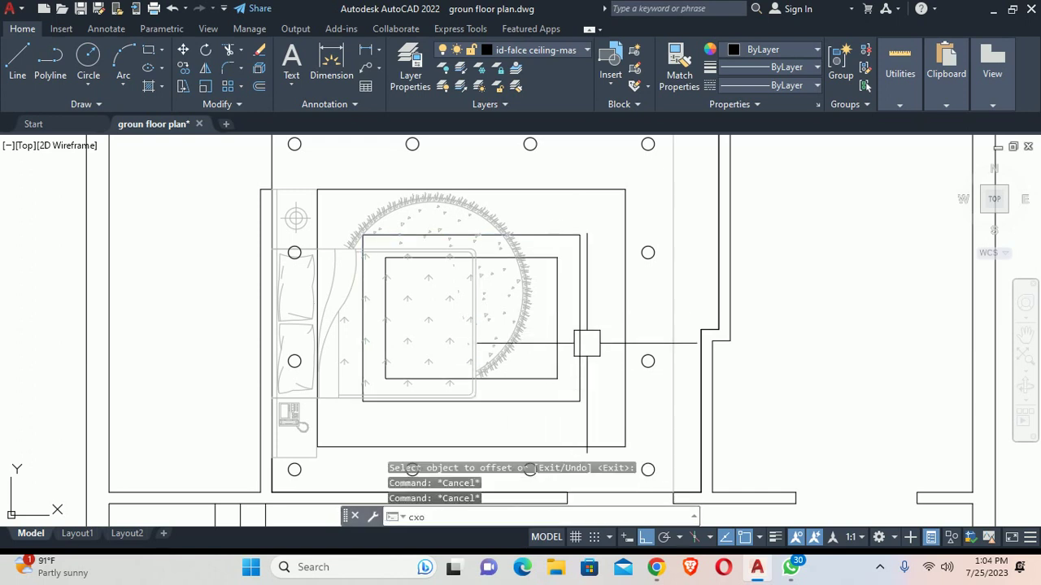
{"action": "key", "text": "Escape"}
{"action": "key", "text": "Return"}
{"action": "scroll", "coordinate": [648, 361], "scroll_direction": "up", "scroll_amount": 5}
{"action": "left_click", "coordinate": [639, 371]}
{"action": "key", "text": "Return"}
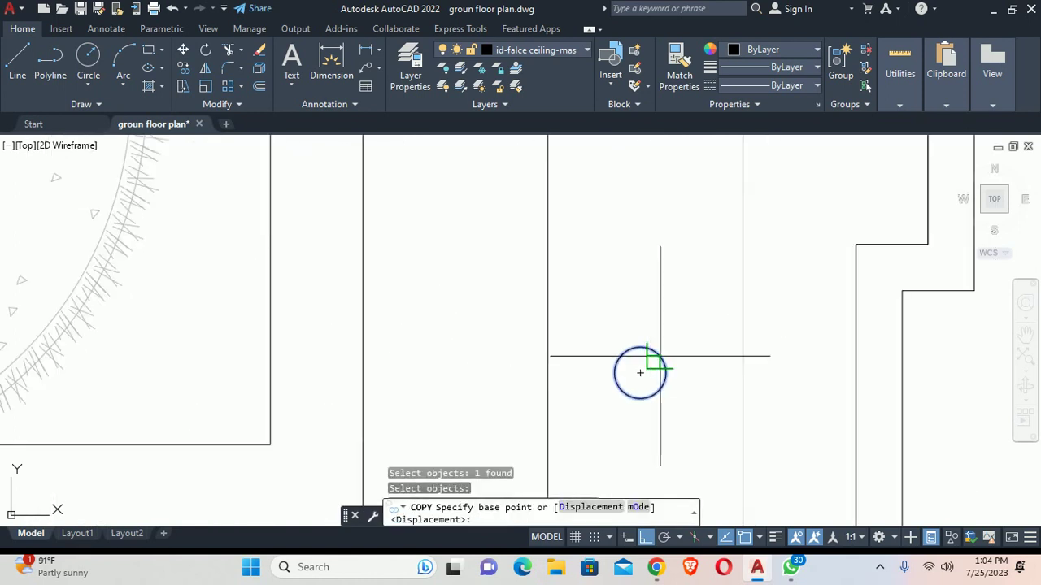
{"action": "left_click", "coordinate": [643, 371]}
{"action": "scroll", "coordinate": [471, 235], "scroll_direction": "down", "scroll_amount": 3}
{"action": "left_click", "coordinate": [465, 251]}
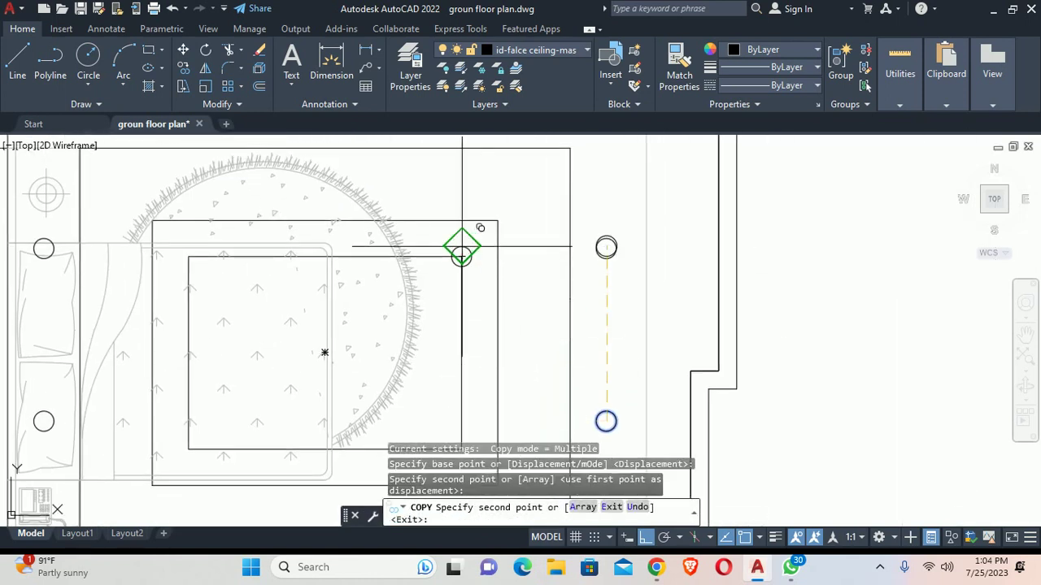
{"action": "middle_click_drag", "start_coordinate": [465, 251], "coordinate": [522, 236]}
{"action": "left_click", "coordinate": [504, 256]}
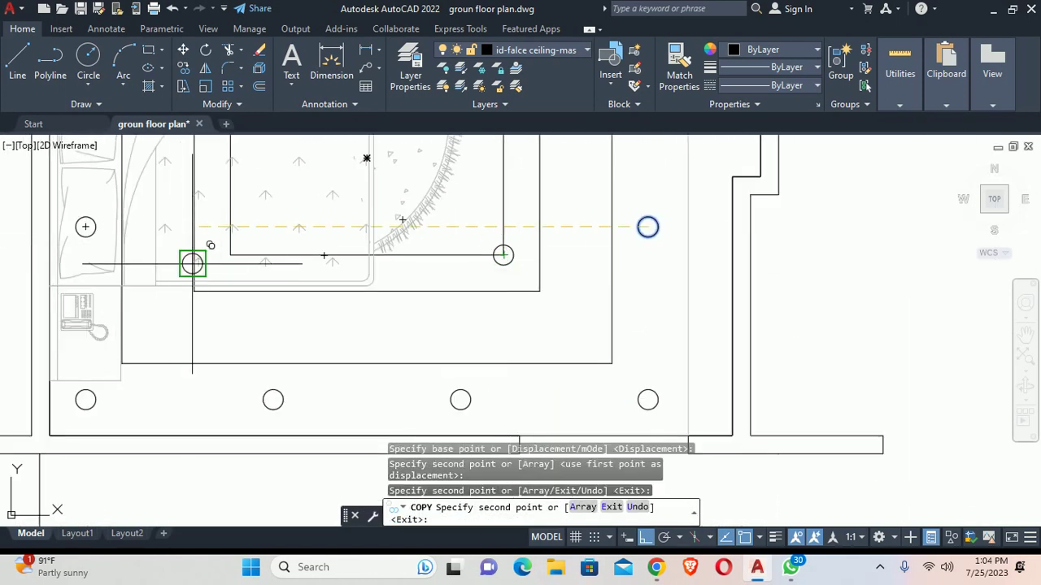
{"action": "left_click", "coordinate": [231, 256]}
{"action": "middle_click_drag", "start_coordinate": [234, 196], "coordinate": [238, 212]}
{"action": "scroll", "coordinate": [244, 236], "scroll_direction": "down", "scroll_amount": 2}
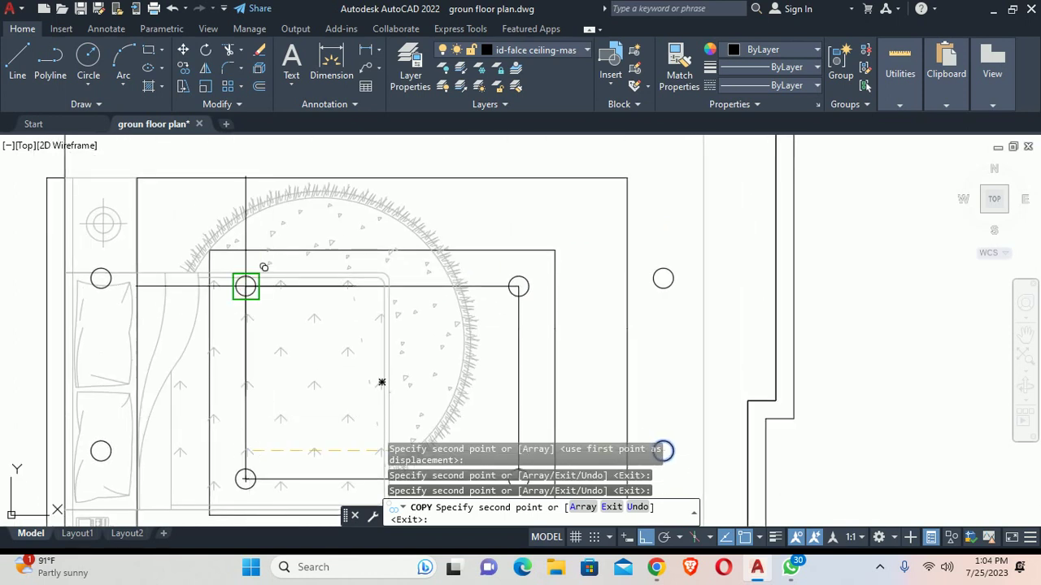
{"action": "key", "text": "Escape"}
{"action": "key", "text": "Escape"}
Step: Erase the helper rectangle outline and another unwanted object
{"action": "scroll", "coordinate": [398, 268], "scroll_direction": "down", "scroll_amount": 1}
{"action": "left_click", "coordinate": [433, 285]}
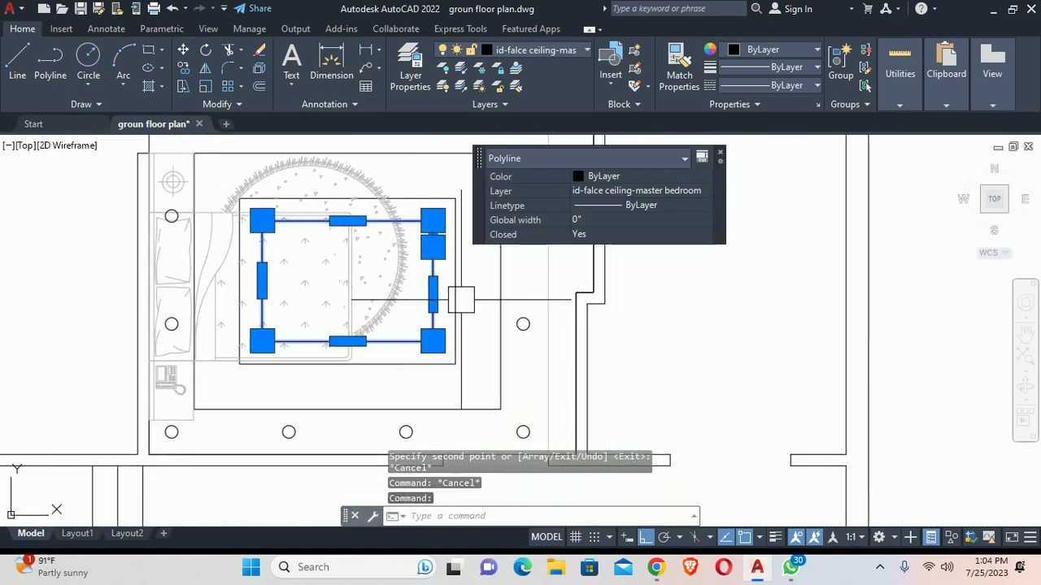
{"action": "key", "text": "Delete"}
{"action": "scroll", "coordinate": [381, 331], "scroll_direction": "down", "scroll_amount": 2}
{"action": "mouse_move", "coordinate": [382, 332]}
{"action": "middle_mouse_down"}
{"action": "mouse_move", "coordinate": [351, 299]}
{"action": "mouse_move", "coordinate": [474, 315]}
{"action": "middle_mouse_up"}
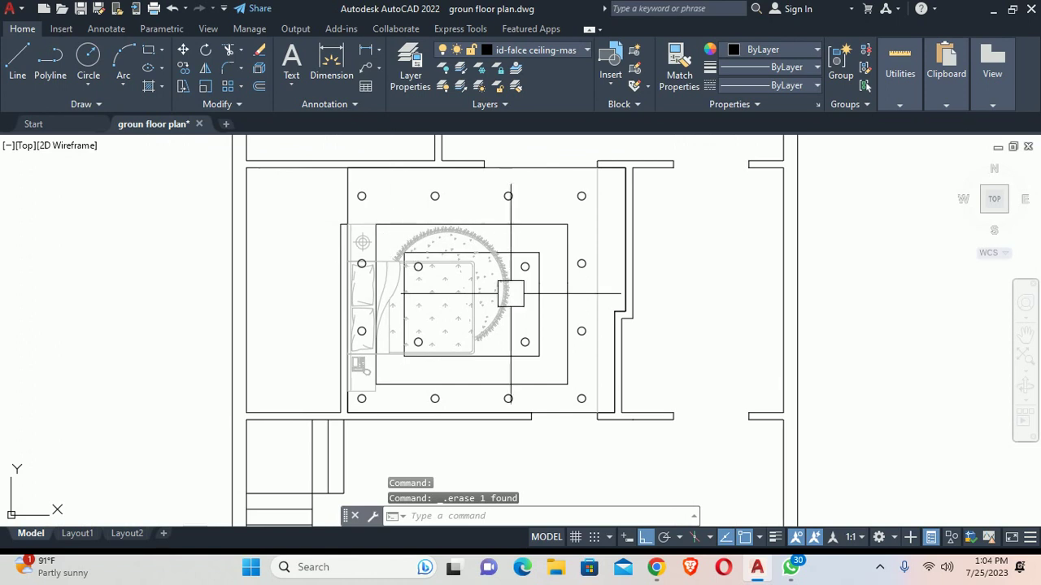
{"action": "scroll", "coordinate": [511, 294], "scroll_direction": "up", "scroll_amount": 2}
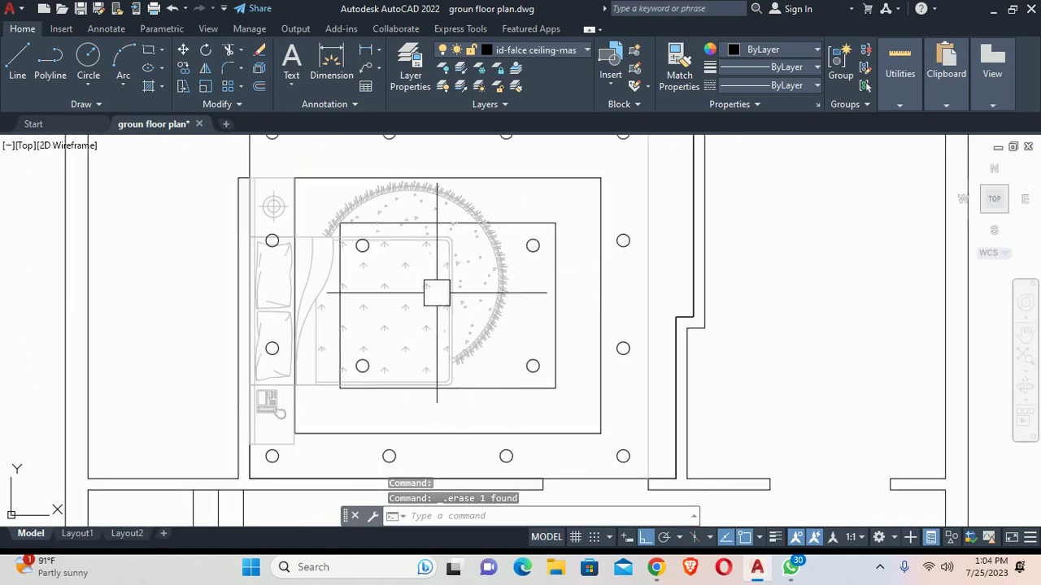
{"action": "scroll", "coordinate": [506, 312], "scroll_direction": "down", "scroll_amount": 2}
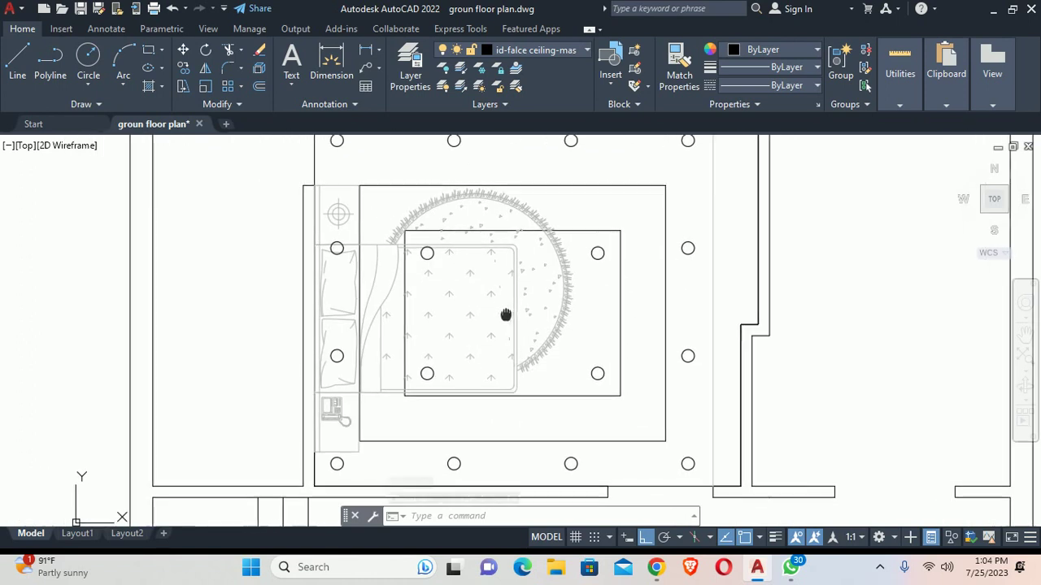
{"action": "key", "text": "Delete"}
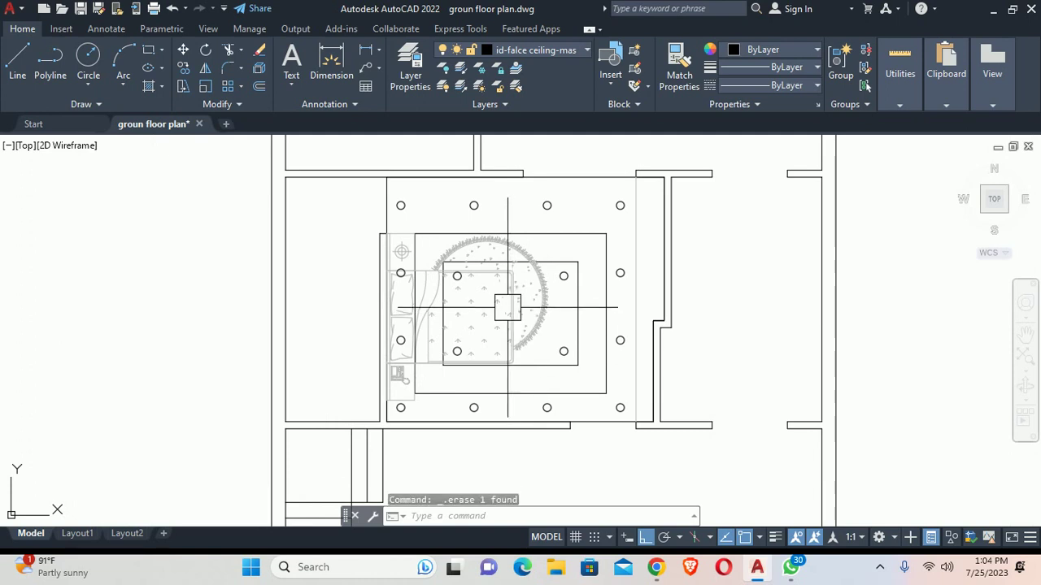
{"action": "key", "text": "Escape"}
{"action": "key", "text": "Escape"}
{"action": "scroll", "coordinate": [540, 326], "scroll_direction": "down", "scroll_amount": 2}
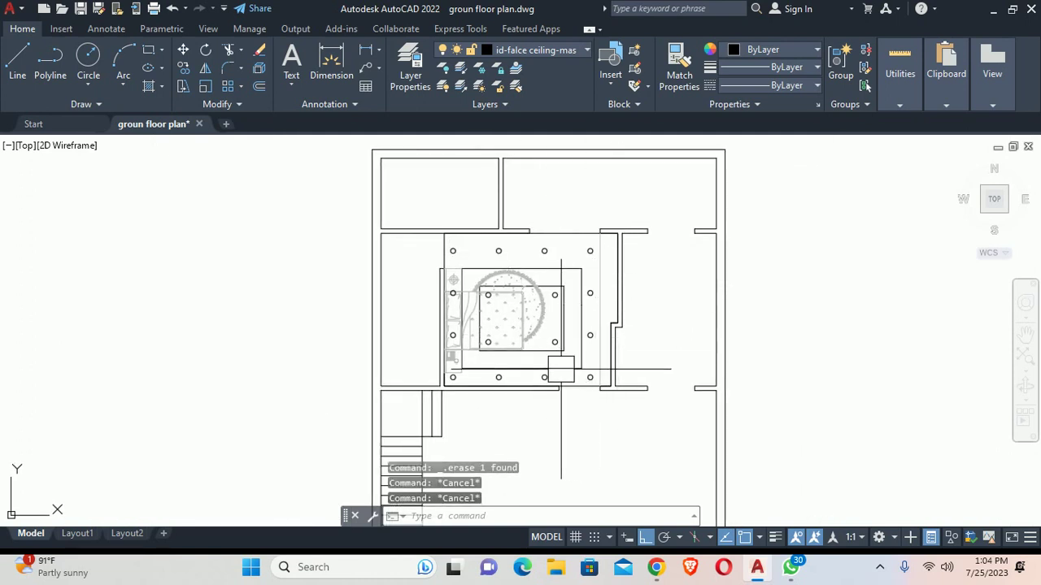
{"action": "scroll", "coordinate": [585, 374], "scroll_direction": "up", "scroll_amount": 4}
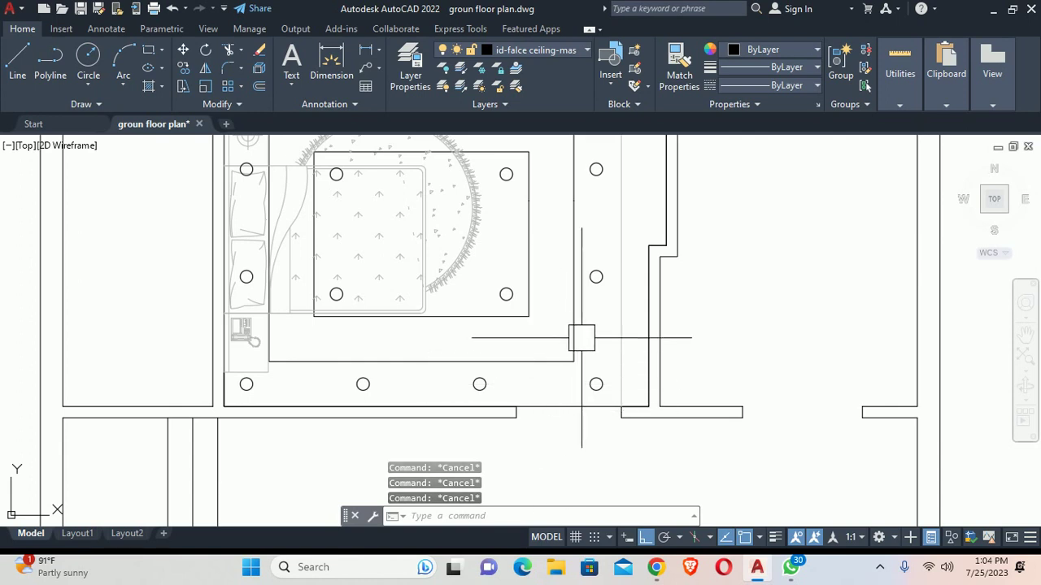
{"action": "scroll", "coordinate": [618, 358], "scroll_direction": "down", "scroll_amount": 2}
{"action": "mouse_move", "coordinate": [636, 374]}
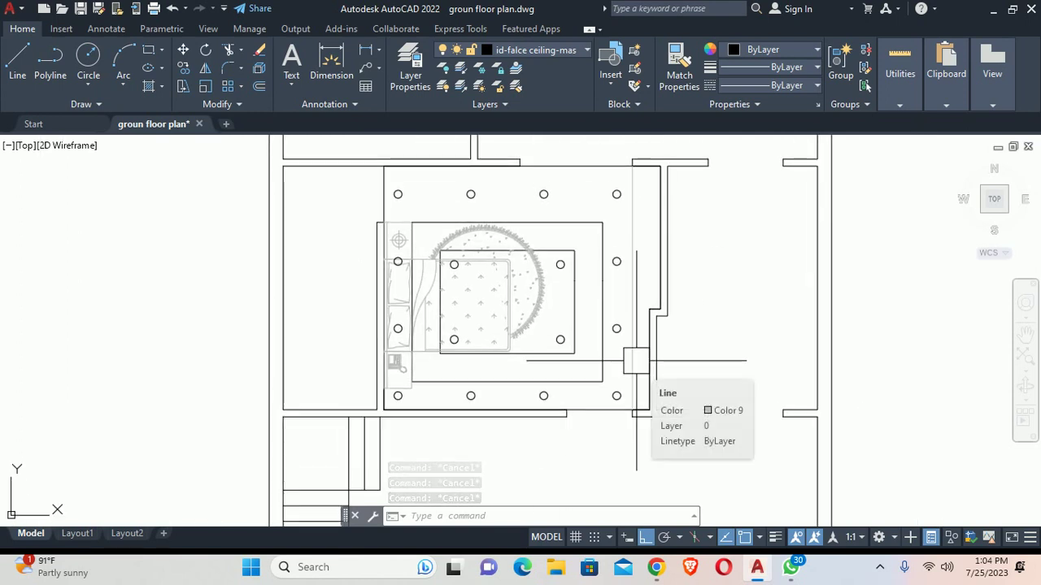
Step: Start a hatch and choose the AR-SAND pattern
{"action": "type", "text": "h"}
{"action": "key", "text": "Return"}
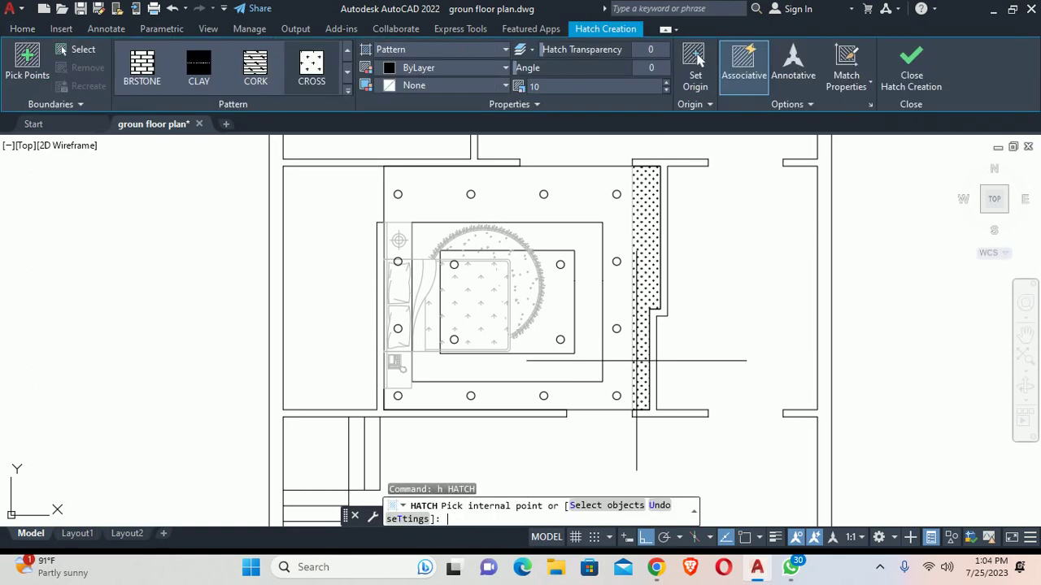
{"action": "left_click", "coordinate": [589, 88]}
{"action": "type", "text": "5"}
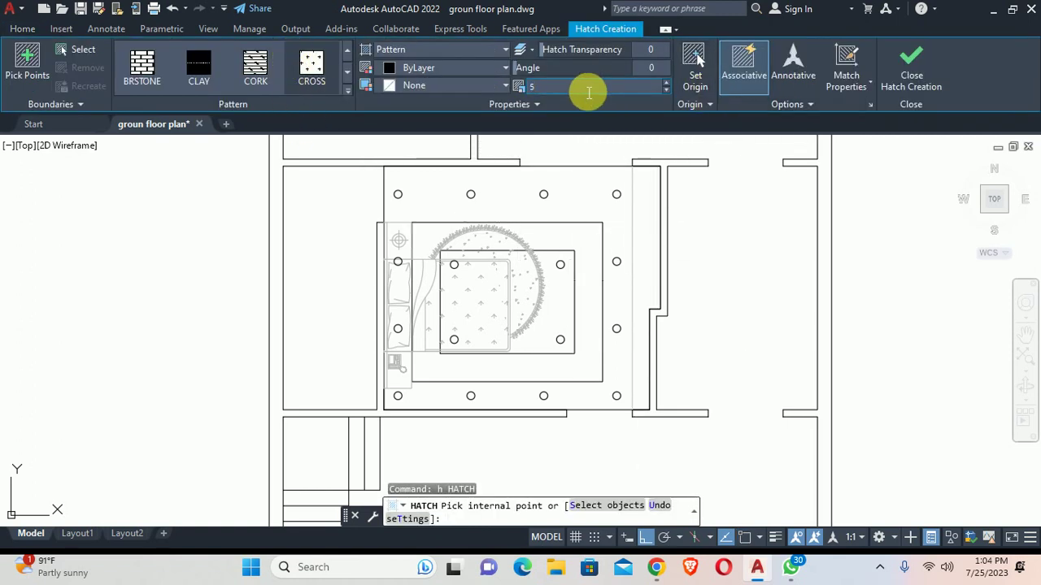
{"action": "left_click", "coordinate": [345, 89]}
{"action": "scroll", "coordinate": [268, 154], "scroll_direction": "up", "scroll_amount": 1}
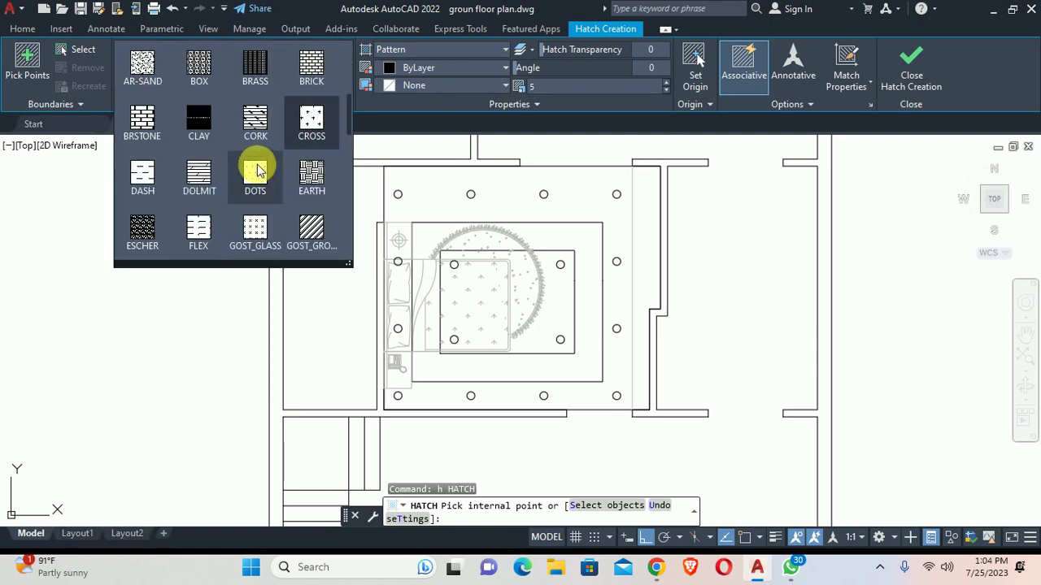
{"action": "scroll", "coordinate": [255, 166], "scroll_direction": "up", "scroll_amount": 1}
{"action": "scroll", "coordinate": [142, 181], "scroll_direction": "up", "scroll_amount": 1}
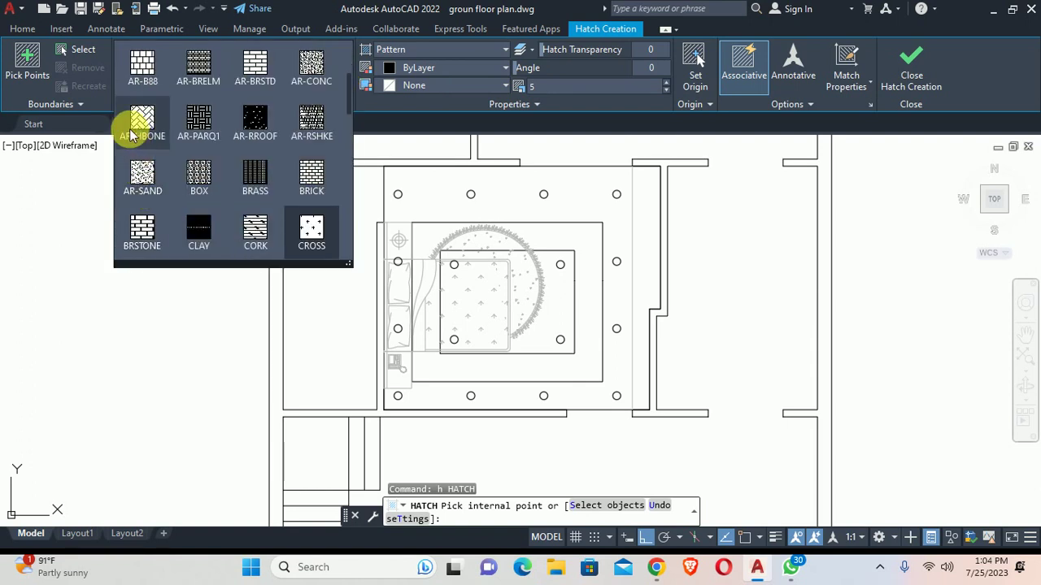
{"action": "left_click", "coordinate": [140, 177]}
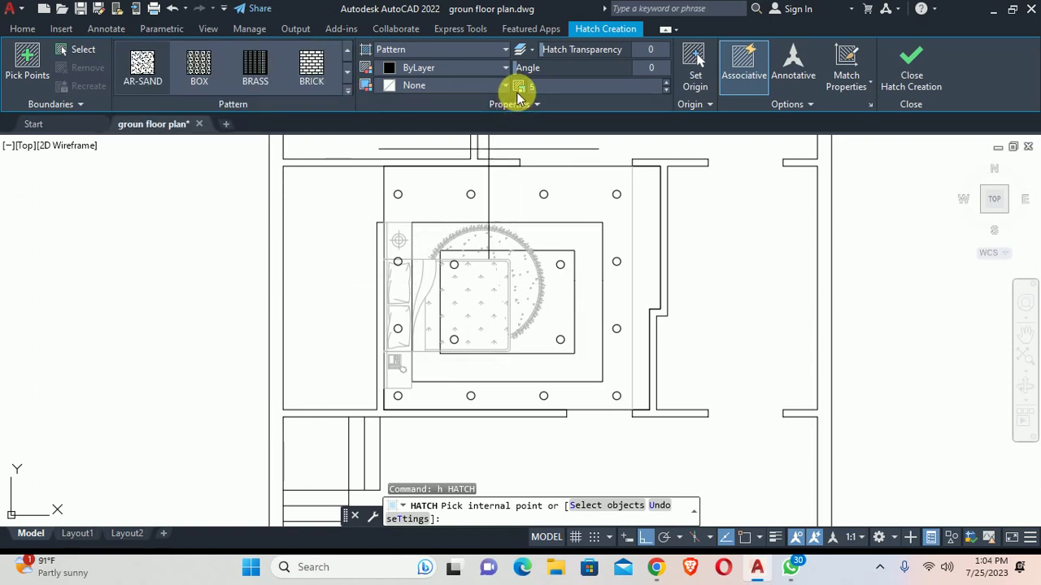
Step: Pick the outer ceiling outline and middle rectangle as hatch boundaries
{"action": "left_click", "coordinate": [591, 502]}
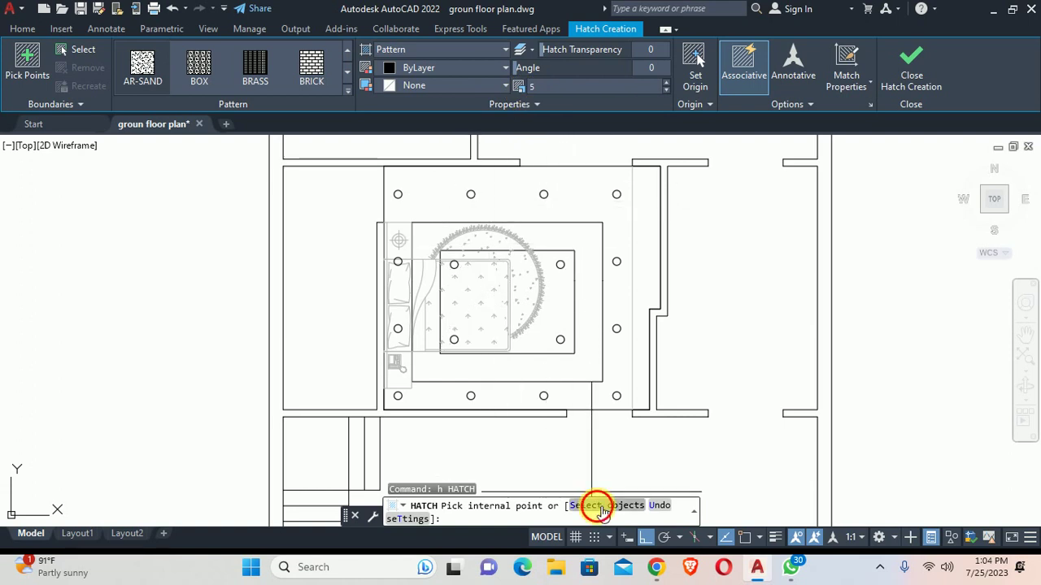
{"action": "left_click", "coordinate": [651, 57]}
{"action": "left_click", "coordinate": [580, 167]}
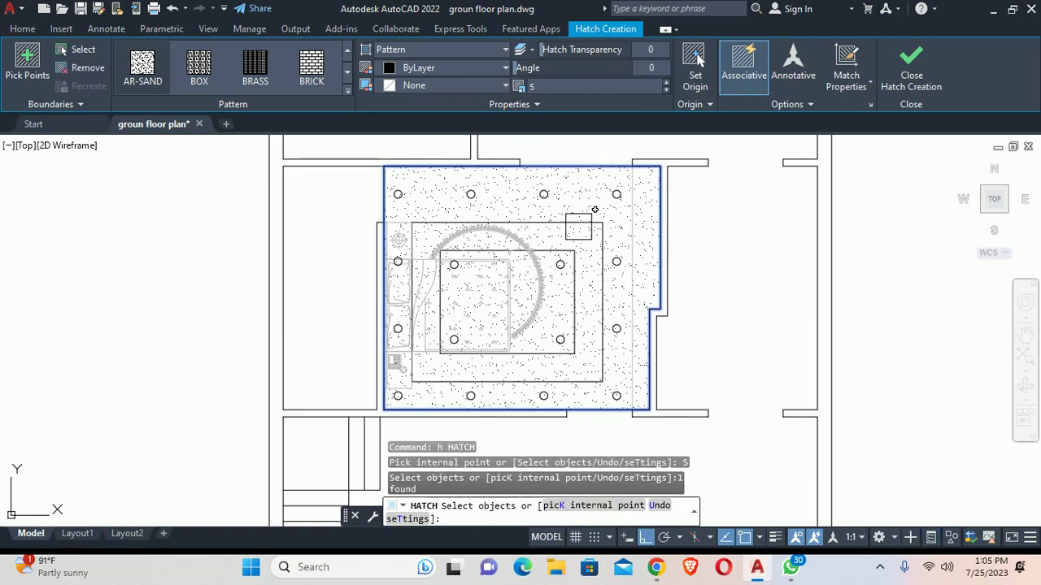
{"action": "scroll", "coordinate": [577, 224], "scroll_direction": "up", "scroll_amount": 4}
{"action": "left_click", "coordinate": [583, 221]}
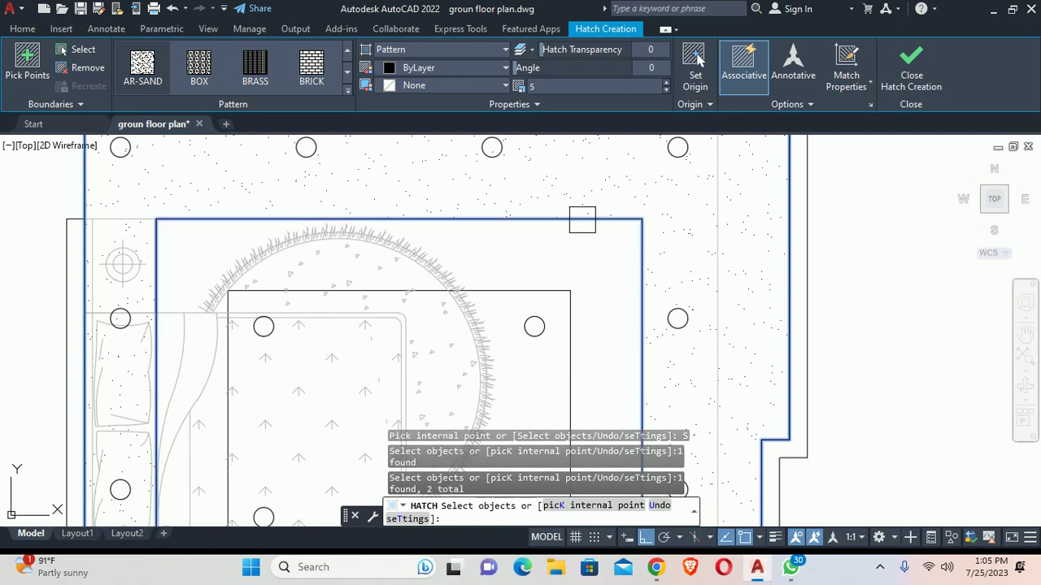
{"action": "scroll", "coordinate": [583, 221], "scroll_direction": "down", "scroll_amount": 8}
{"action": "scroll", "coordinate": [593, 195], "scroll_direction": "up", "scroll_amount": 2}
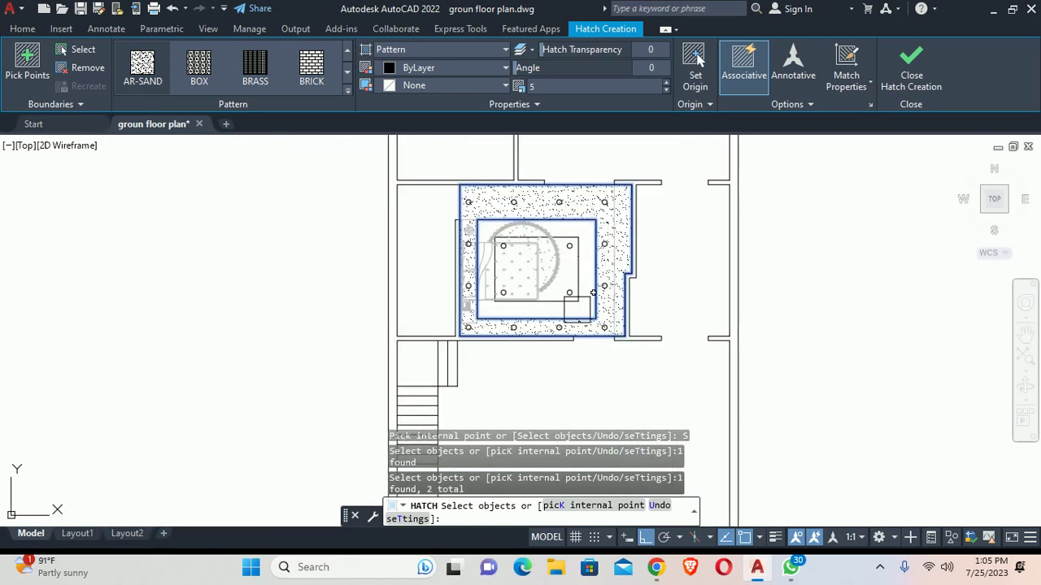
Step: Set hatch scale to 2, add the inner rectangle boundary, and finish the band hatch
{"action": "left_click", "coordinate": [550, 94]}
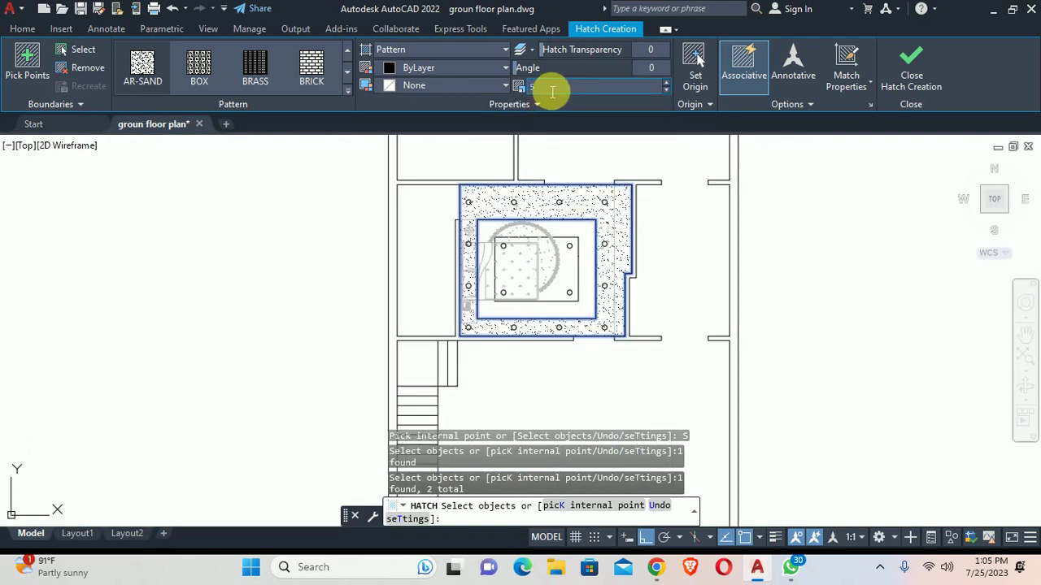
{"action": "type", "text": "2"}
{"action": "key", "text": "Return"}
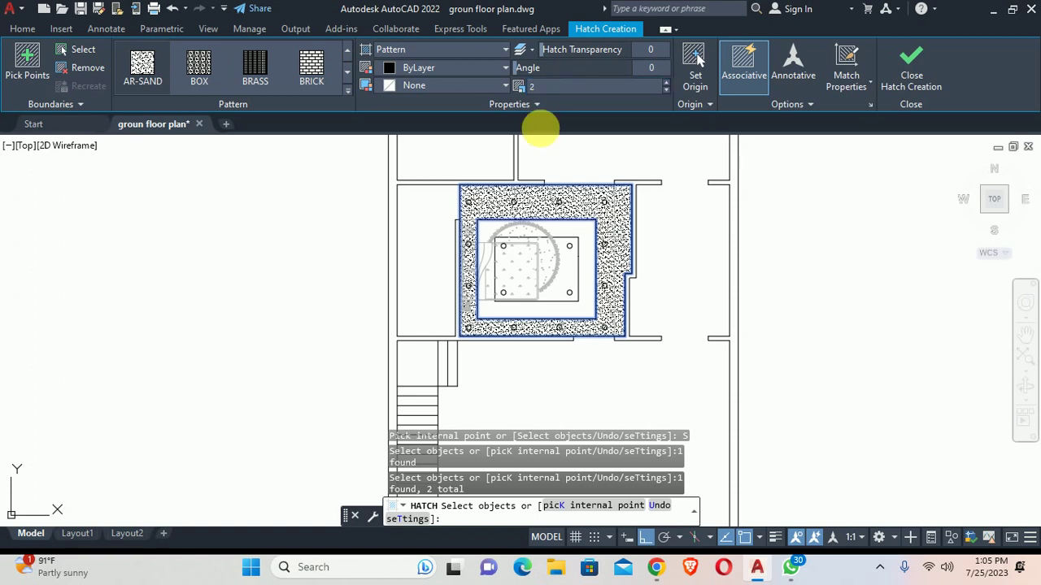
{"action": "scroll", "coordinate": [516, 207], "scroll_direction": "up", "scroll_amount": 3}
{"action": "scroll", "coordinate": [517, 206], "scroll_direction": "up", "scroll_amount": 2}
{"action": "middle_click_drag", "start_coordinate": [516, 207], "coordinate": [450, 163]}
{"action": "left_click", "coordinate": [486, 215]}
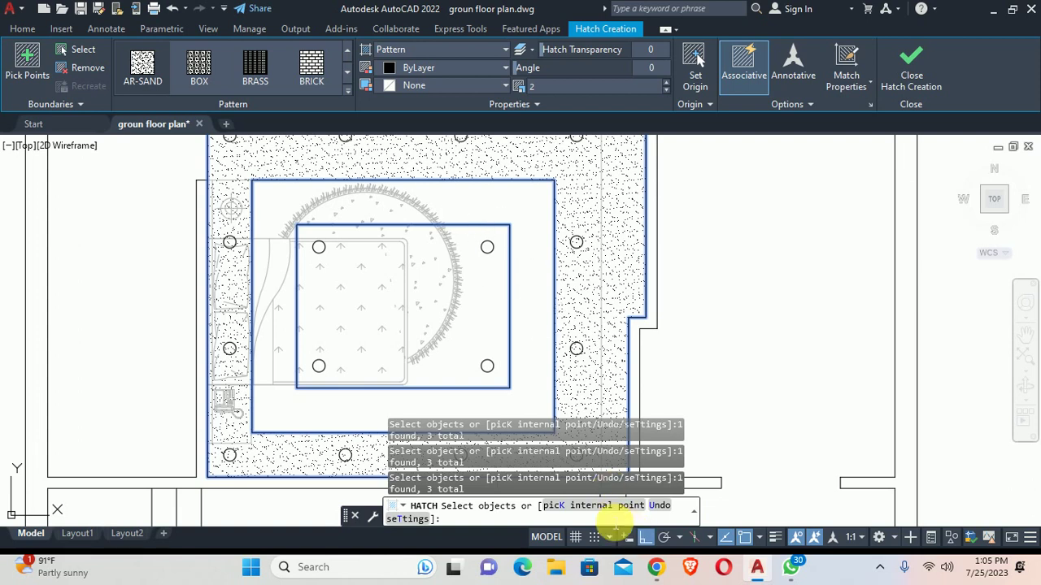
{"action": "key", "text": "Return"}
Step: Hatch the inner rectangle with AR-SAND, leaving the light circles clear
{"action": "scroll", "coordinate": [581, 319], "scroll_direction": "down", "scroll_amount": 2}
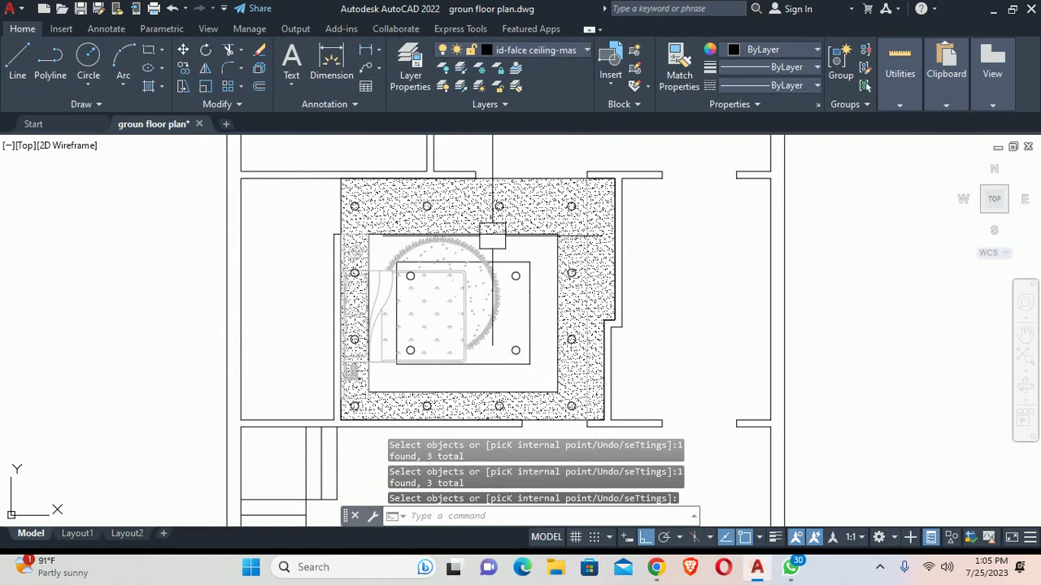
{"action": "scroll", "coordinate": [543, 299], "scroll_direction": "up", "scroll_amount": 2}
{"action": "key", "text": "Return"}
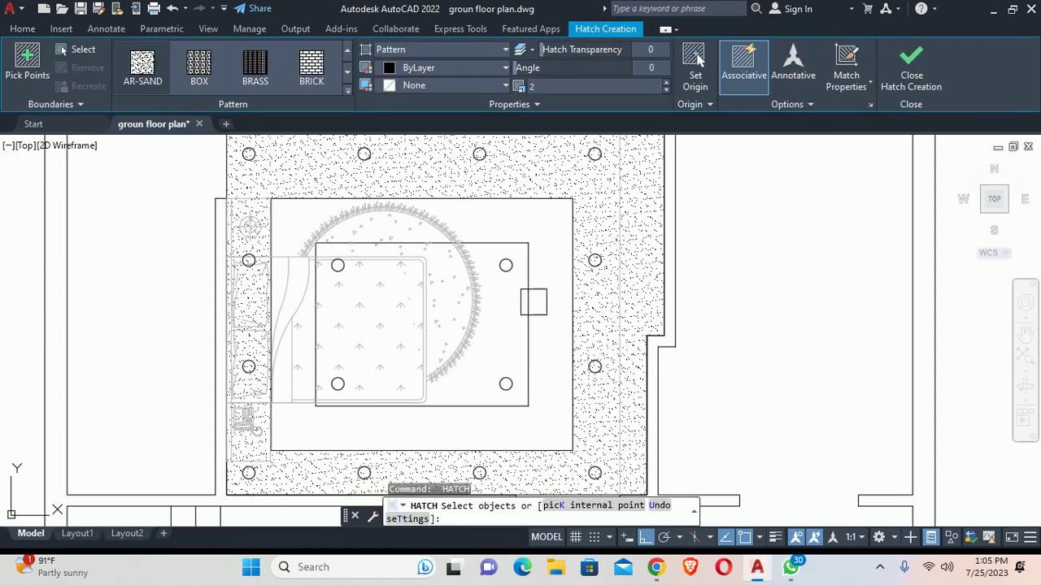
{"action": "left_click", "coordinate": [528, 307]}
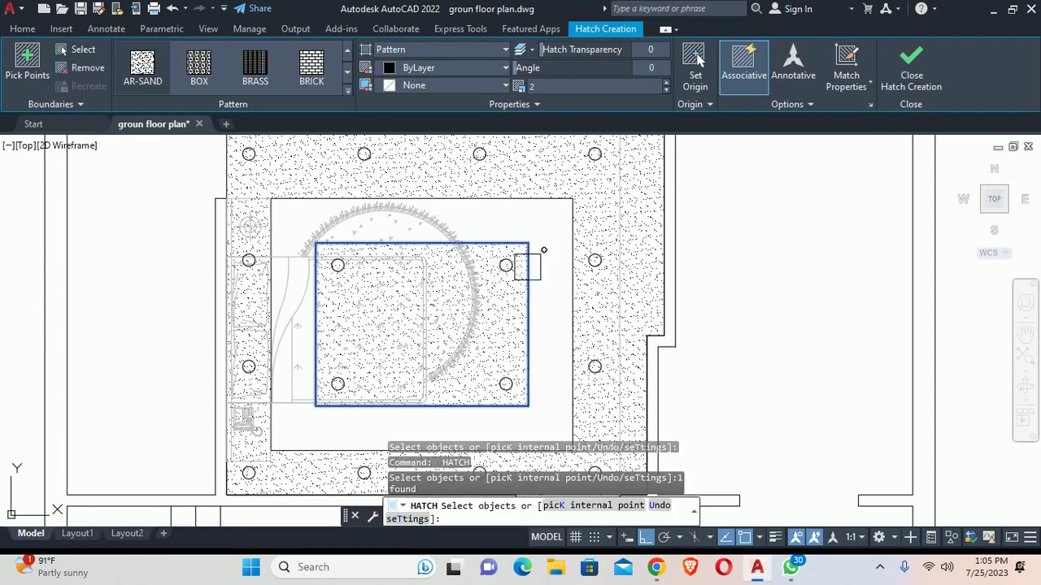
{"action": "scroll", "coordinate": [527, 266], "scroll_direction": "up", "scroll_amount": 4}
{"action": "left_click", "coordinate": [499, 263]}
{"action": "scroll", "coordinate": [497, 264], "scroll_direction": "down", "scroll_amount": 2}
{"action": "middle_click_drag", "start_coordinate": [220, 276], "coordinate": [412, 244]}
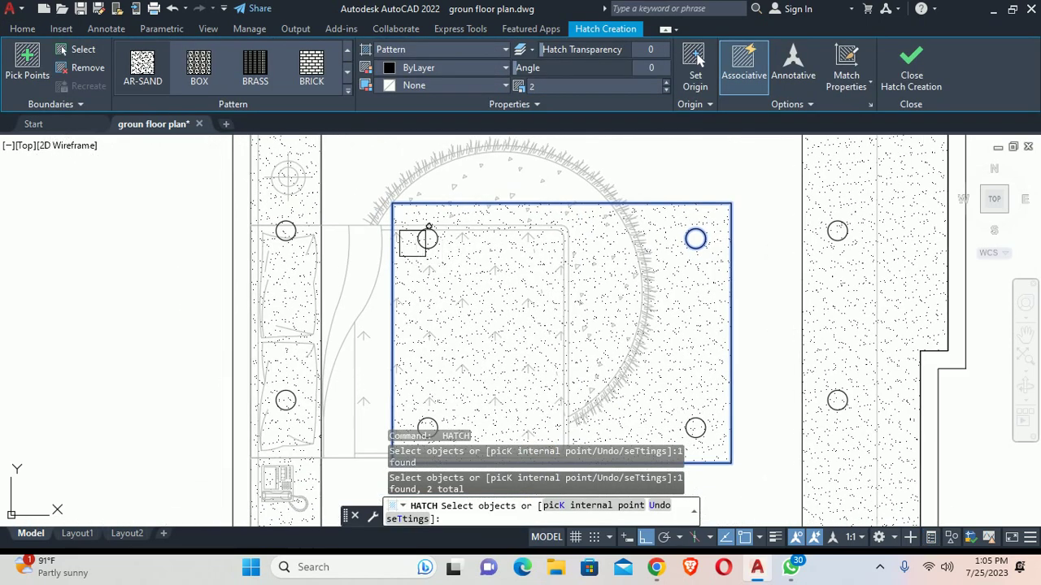
{"action": "left_click", "coordinate": [414, 242]}
{"action": "middle_click_drag", "start_coordinate": [427, 433], "coordinate": [354, 222]}
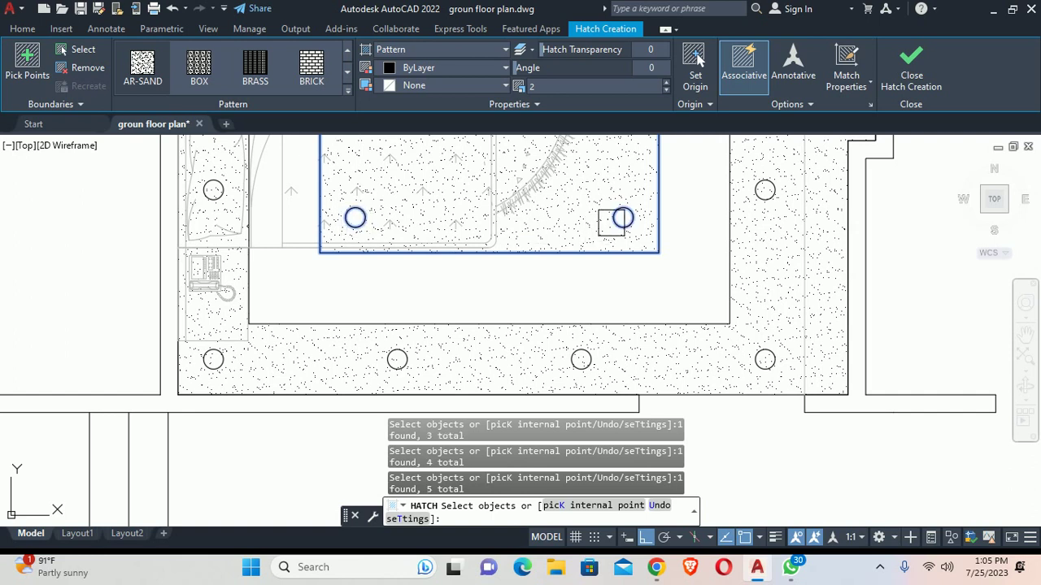
{"action": "middle_click_drag", "start_coordinate": [611, 222], "coordinate": [455, 290]}
{"action": "key", "text": "Return"}
{"action": "scroll", "coordinate": [534, 263], "scroll_direction": "up", "scroll_amount": 2}
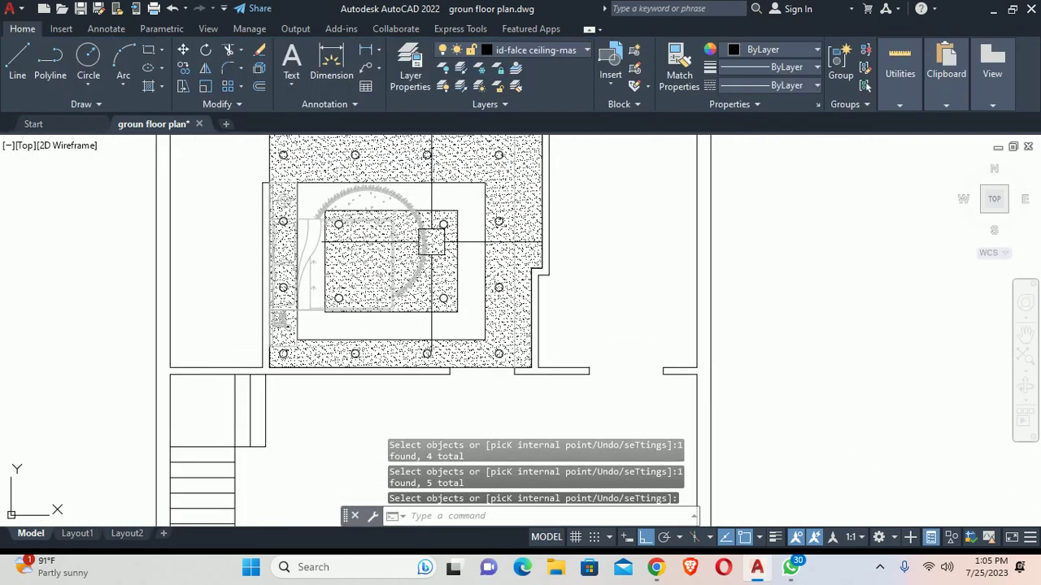
{"action": "key", "text": "Return"}
{"action": "scroll", "coordinate": [520, 330], "scroll_direction": "up", "scroll_amount": 4}
{"action": "key", "text": "Escape"}
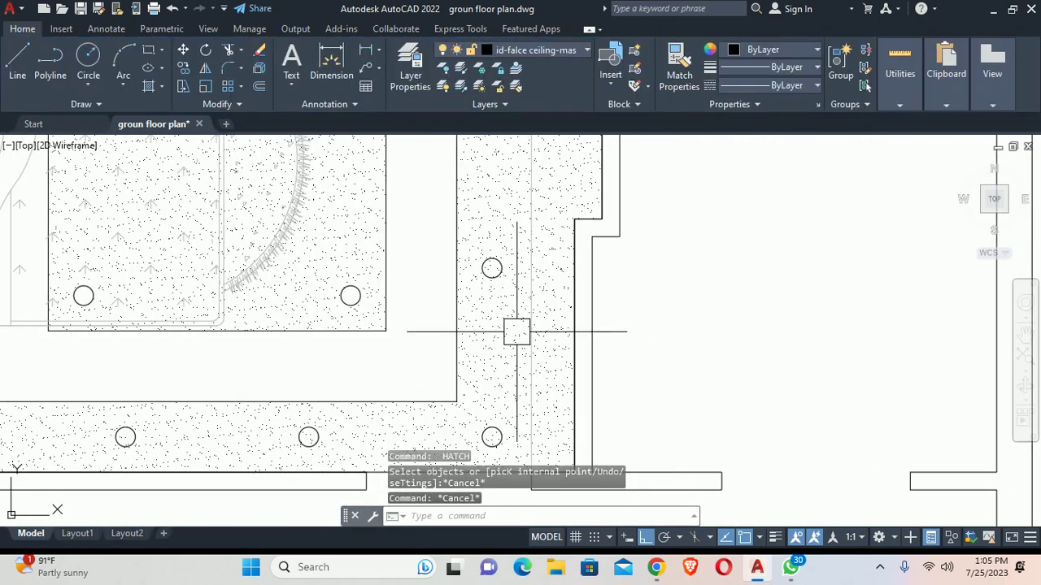
{"action": "type", "text": "he"}
Step: Edit the sand hatch and add the first two light circles as boundaries
{"action": "key", "text": "Return"}
{"action": "left_click", "coordinate": [521, 336]}
{"action": "left_click", "coordinate": [502, 332]}
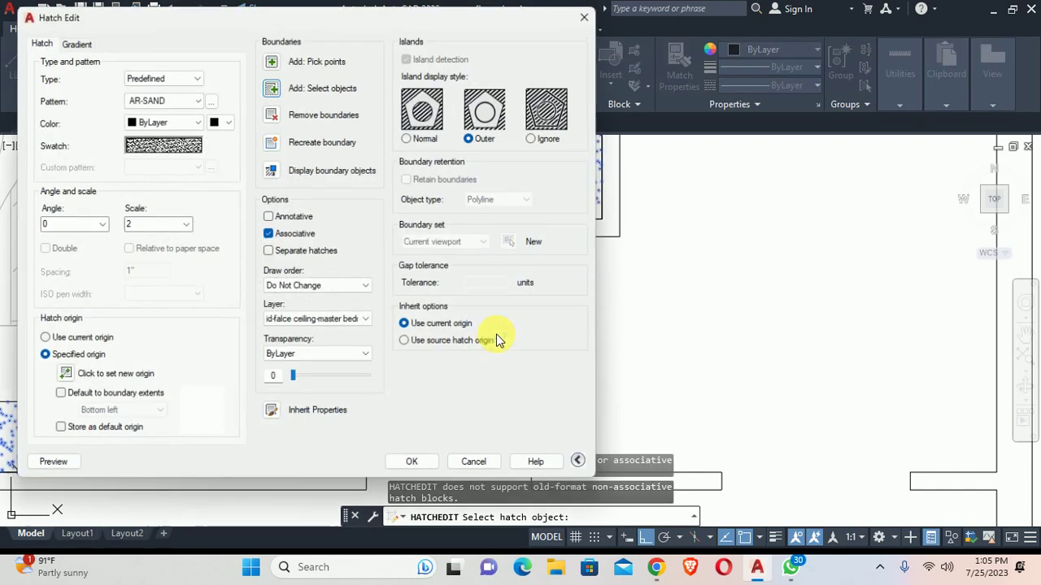
{"action": "left_click", "coordinate": [271, 90]}
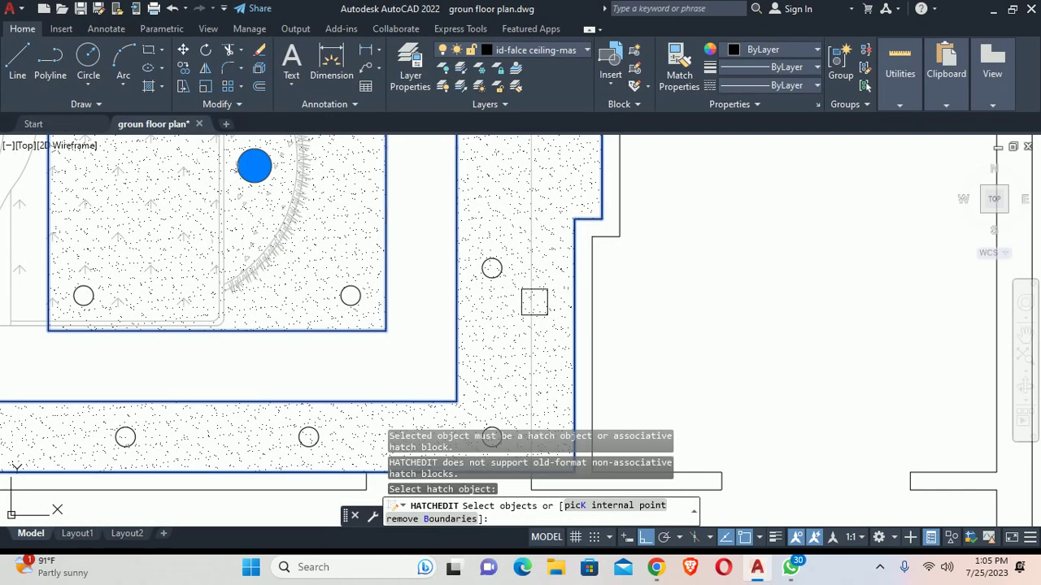
{"action": "left_click", "coordinate": [488, 267]}
{"action": "middle_click_drag", "start_coordinate": [489, 267], "coordinate": [493, 315]}
{"action": "left_click", "coordinate": [493, 204]}
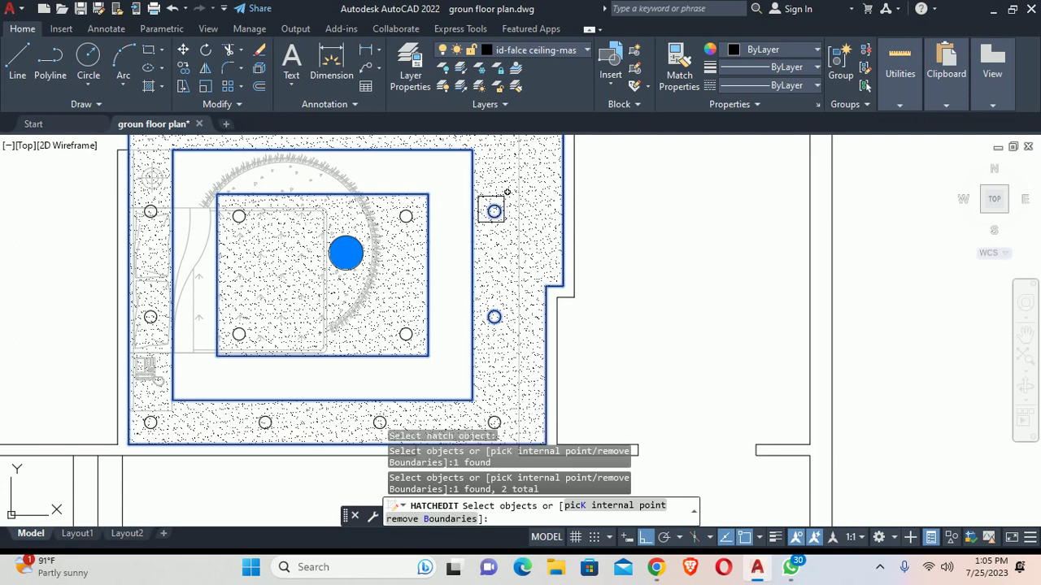
Step: Add the remaining light circles as boundaries and confirm the hatch edit
{"action": "middle_click_drag", "start_coordinate": [493, 204], "coordinate": [511, 377]}
{"action": "left_click", "coordinate": [503, 309]}
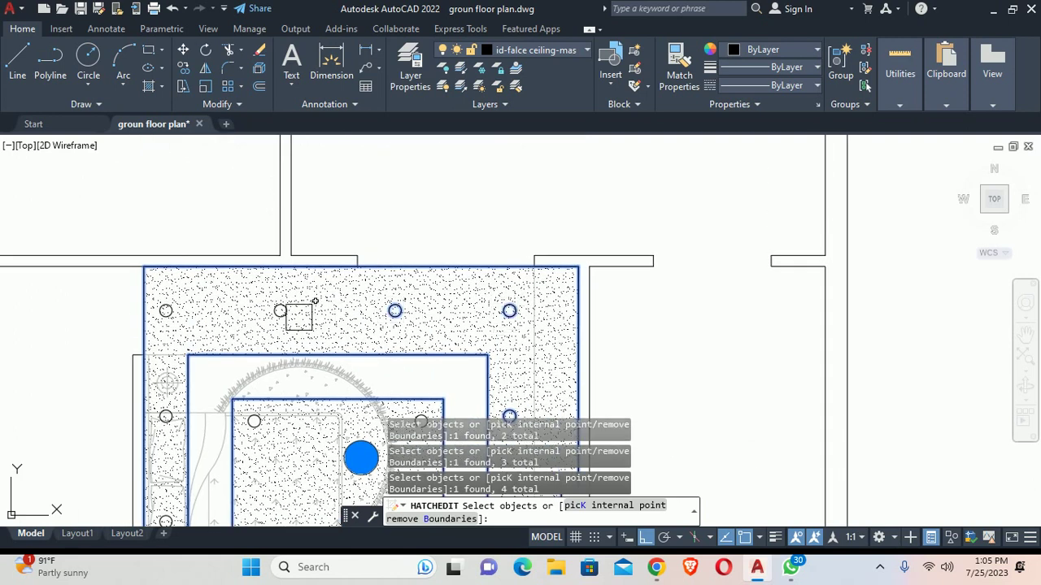
{"action": "middle_click_drag", "start_coordinate": [170, 366], "coordinate": [301, 255]}
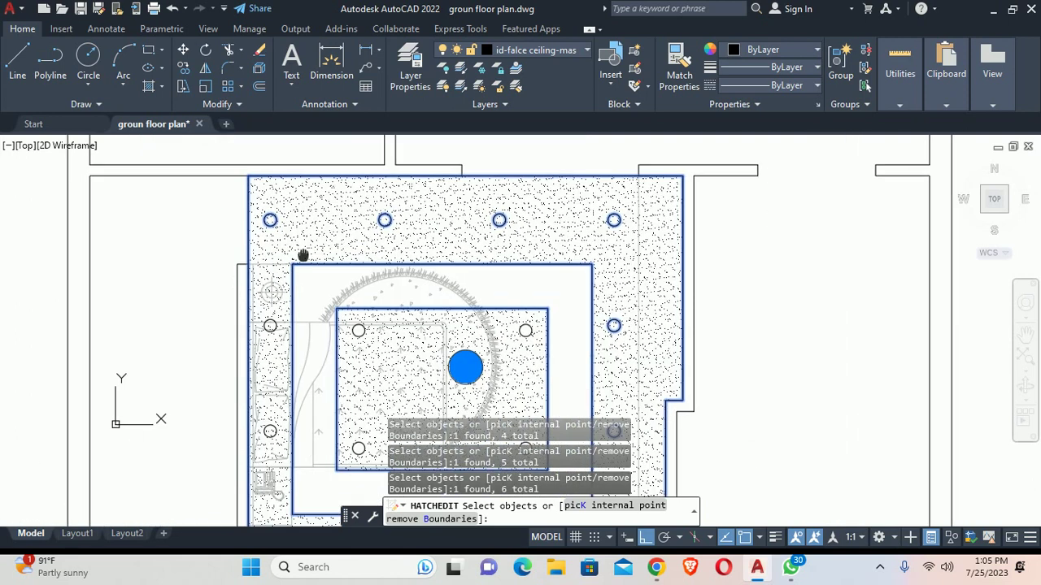
{"action": "scroll", "coordinate": [315, 249], "scroll_direction": "up", "scroll_amount": 2}
{"action": "middle_click_drag", "start_coordinate": [610, 342], "coordinate": [865, 86]}
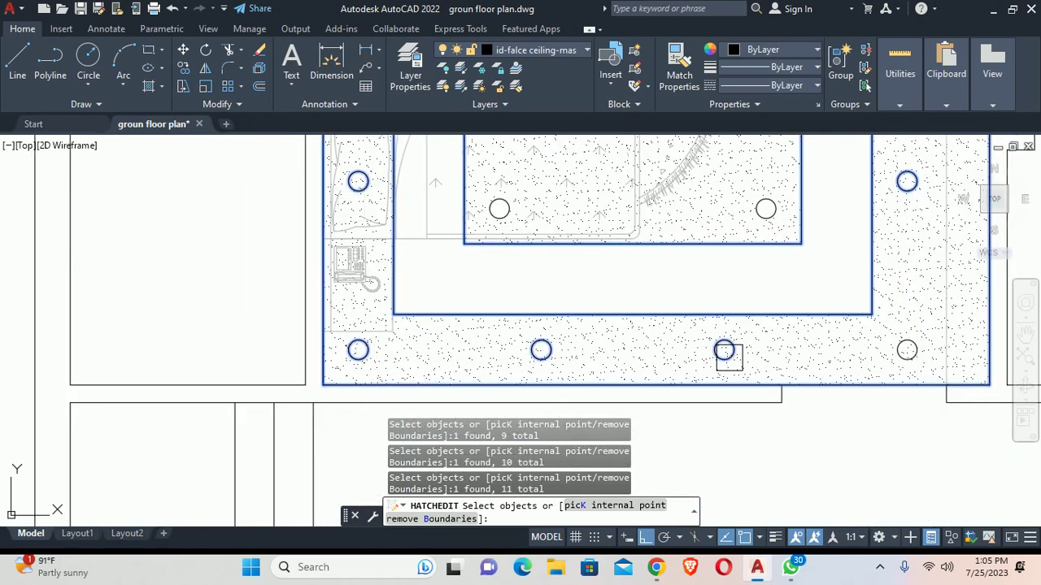
{"action": "mouse_move", "coordinate": [730, 358]}
{"action": "middle_mouse_down"}
{"action": "mouse_move", "coordinate": [604, 325]}
{"action": "mouse_move", "coordinate": [570, 329]}
{"action": "middle_mouse_up"}
{"action": "key", "text": "Return"}
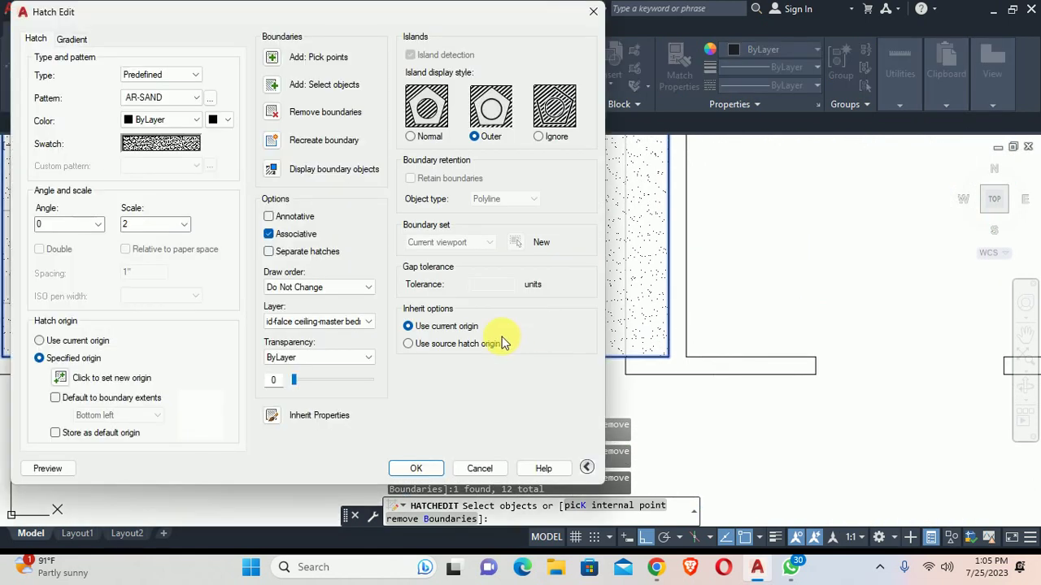
{"action": "left_click", "coordinate": [415, 469]}
{"action": "key", "text": "Escape"}
{"action": "scroll", "coordinate": [586, 309], "scroll_direction": "down", "scroll_amount": 2}
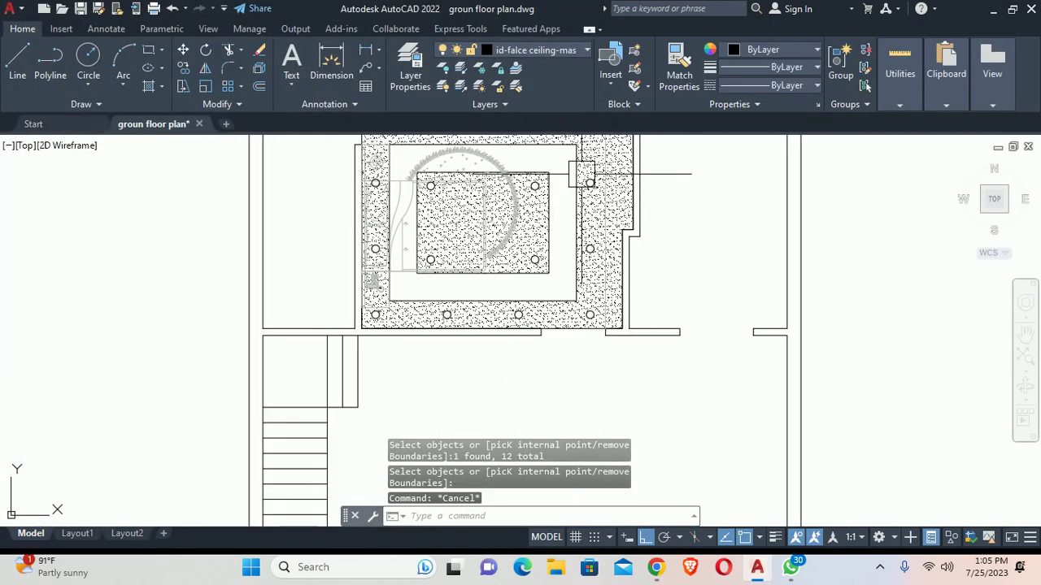
Step: Start an offset with a 1.5 distance for the vertical ceiling lines
{"action": "middle_click_drag", "start_coordinate": [582, 278], "coordinate": [574, 315]}
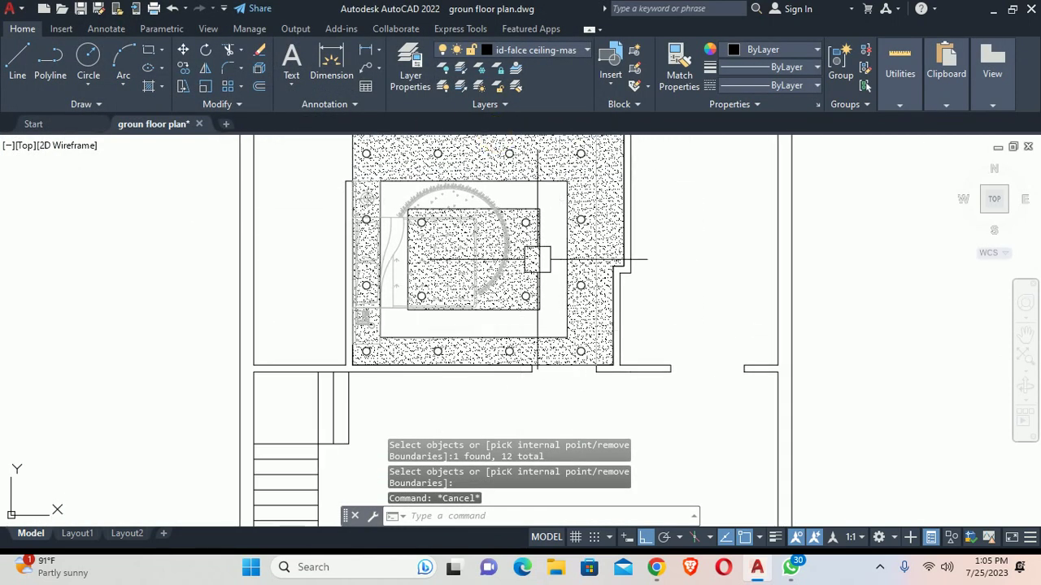
{"action": "middle_click_drag", "start_coordinate": [537, 260], "coordinate": [499, 325]}
{"action": "key", "text": "Escape"}
{"action": "middle_click_drag", "start_coordinate": [560, 297], "coordinate": [513, 255]}
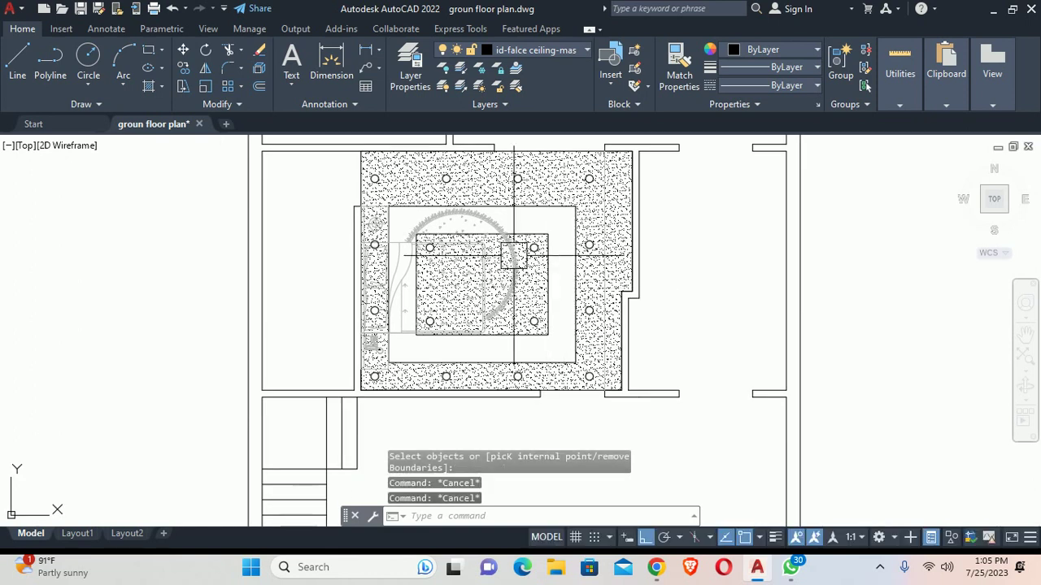
{"action": "key", "text": "Escape"}
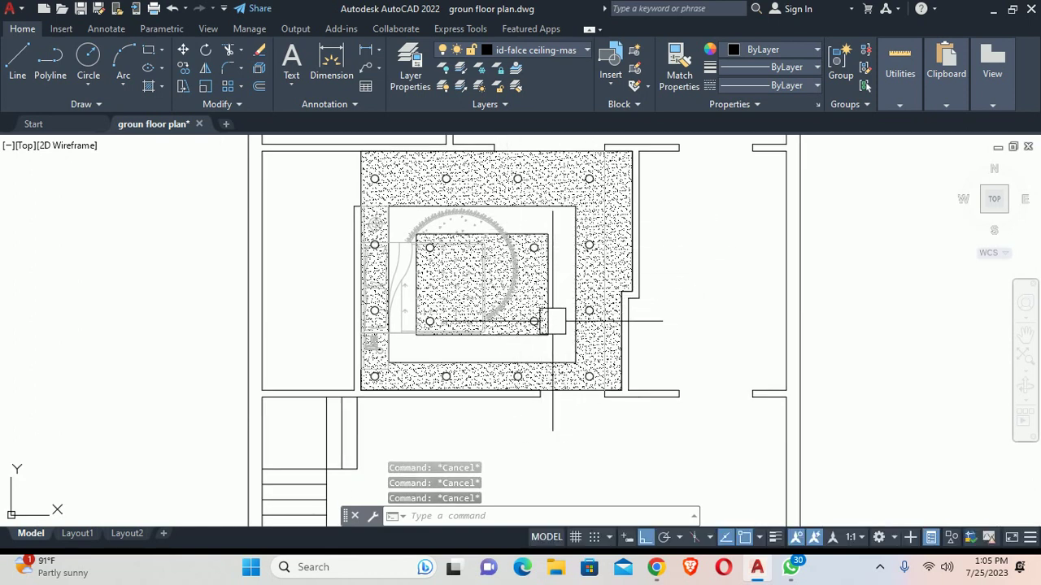
{"action": "type", "text": "o"}
{"action": "key", "text": "Return"}
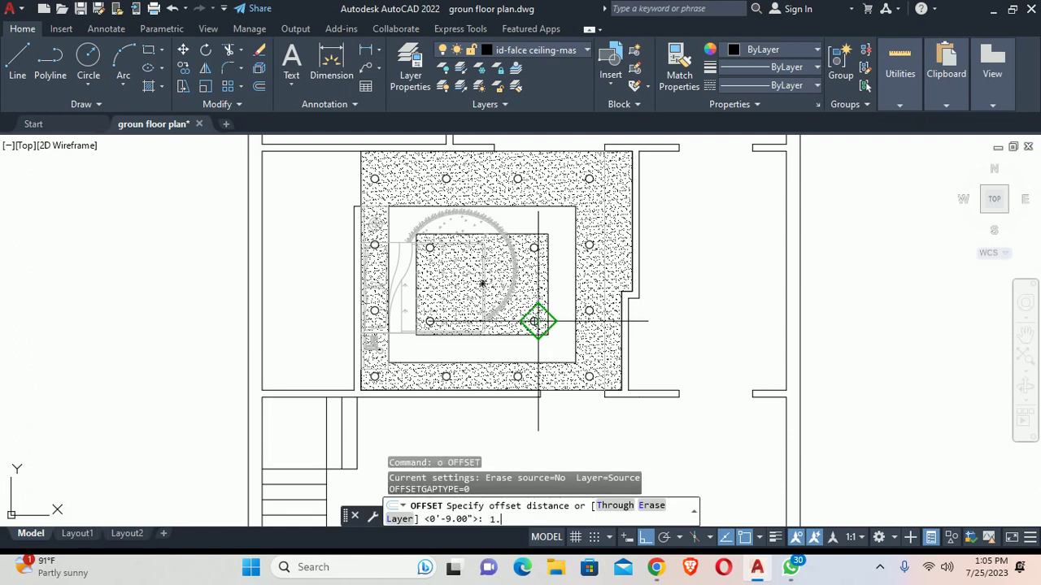
{"action": "key", "text": "Return"}
Step: Offset one vertical line 1.5 to its right and another 1.5 to its left
{"action": "scroll", "coordinate": [538, 320], "scroll_direction": "up", "scroll_amount": 5}
{"action": "left_click", "coordinate": [597, 279]}
{"action": "scroll", "coordinate": [564, 275], "scroll_direction": "up", "scroll_amount": 3}
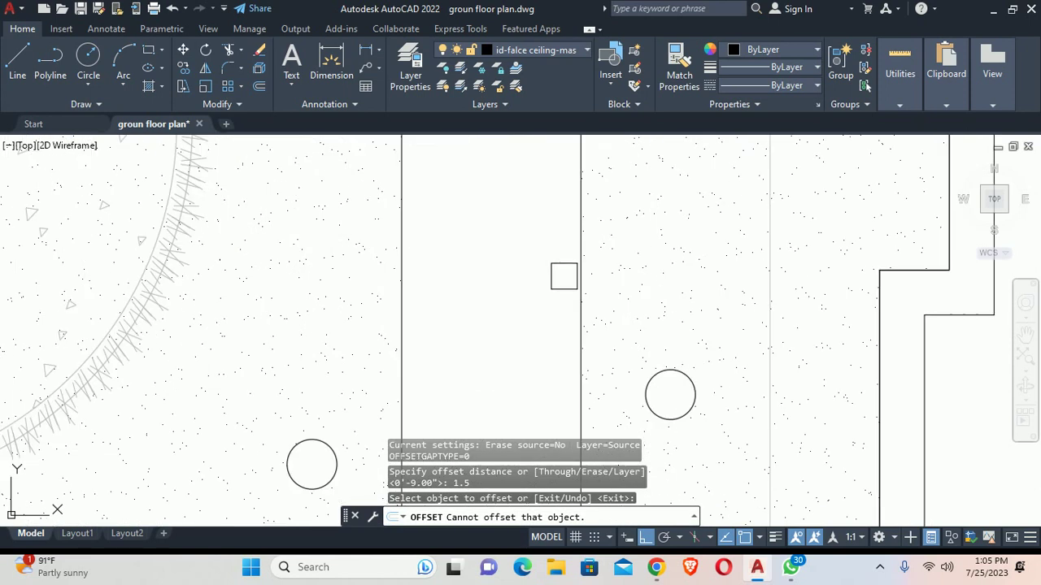
{"action": "left_click", "coordinate": [580, 262]}
{"action": "left_click", "coordinate": [675, 263]}
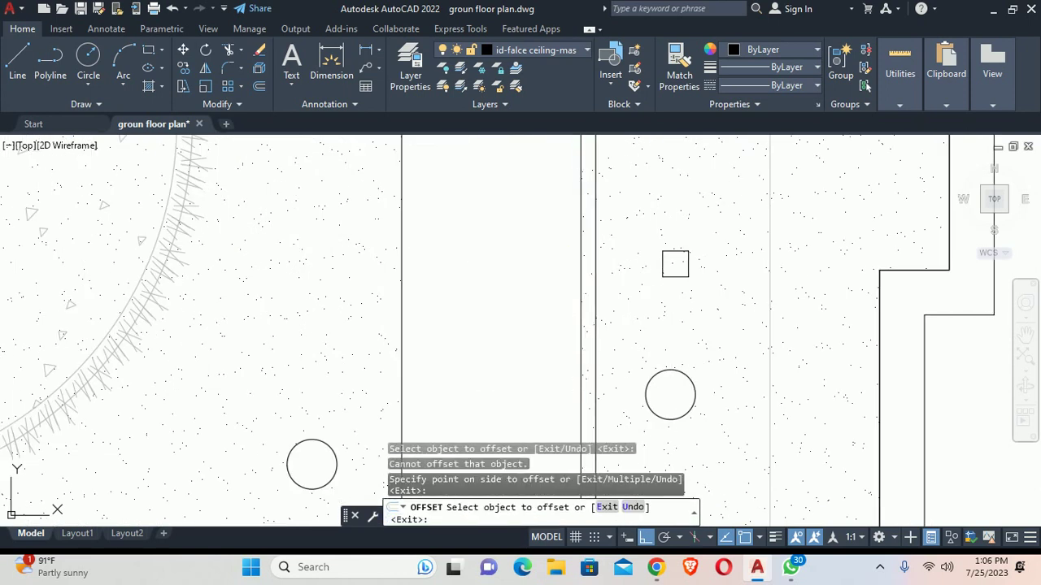
{"action": "left_click", "coordinate": [402, 269]}
{"action": "left_click", "coordinate": [366, 265]}
{"action": "key", "text": "Escape"}
{"action": "key", "text": "Escape"}
{"action": "scroll", "coordinate": [390, 255], "scroll_direction": "down", "scroll_amount": 5}
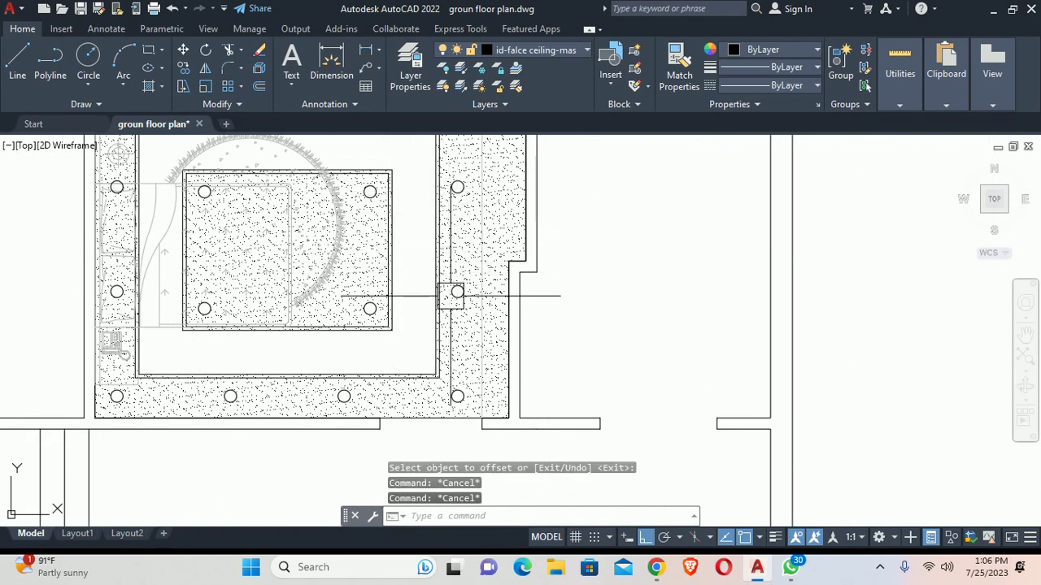
Step: Select the vertical cove edge line, then open the Linetype Manager
{"action": "key", "text": "Escape"}
{"action": "scroll", "coordinate": [444, 303], "scroll_direction": "up", "scroll_amount": 4}
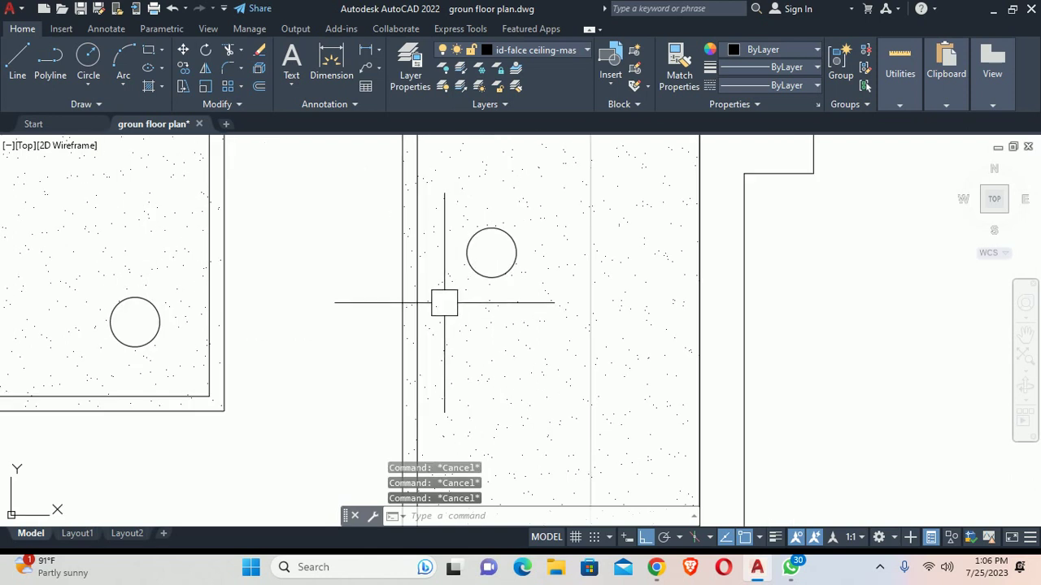
{"action": "left_click", "coordinate": [416, 252]}
{"action": "key", "text": "Escape"}
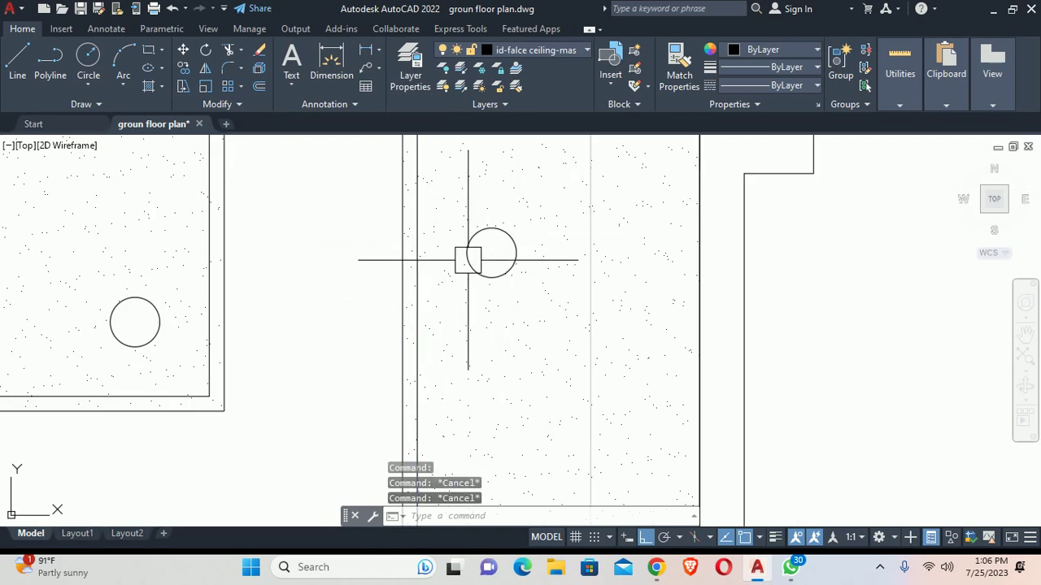
{"action": "type", "text": "lt"}
{"action": "key", "text": "Return"}
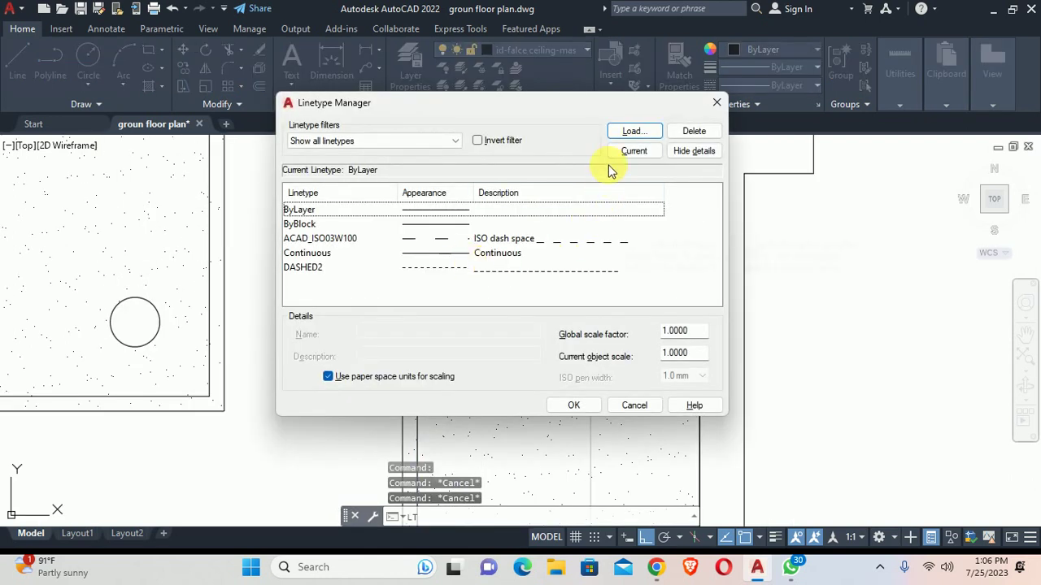
Step: Load the FENCELINE1 (Fenceline circle) linetype from acad.lin into the drawing
{"action": "left_click", "coordinate": [634, 131]}
{"action": "scroll", "coordinate": [398, 272], "scroll_direction": "down", "scroll_amount": 3}
{"action": "scroll", "coordinate": [396, 270], "scroll_direction": "down", "scroll_amount": 3}
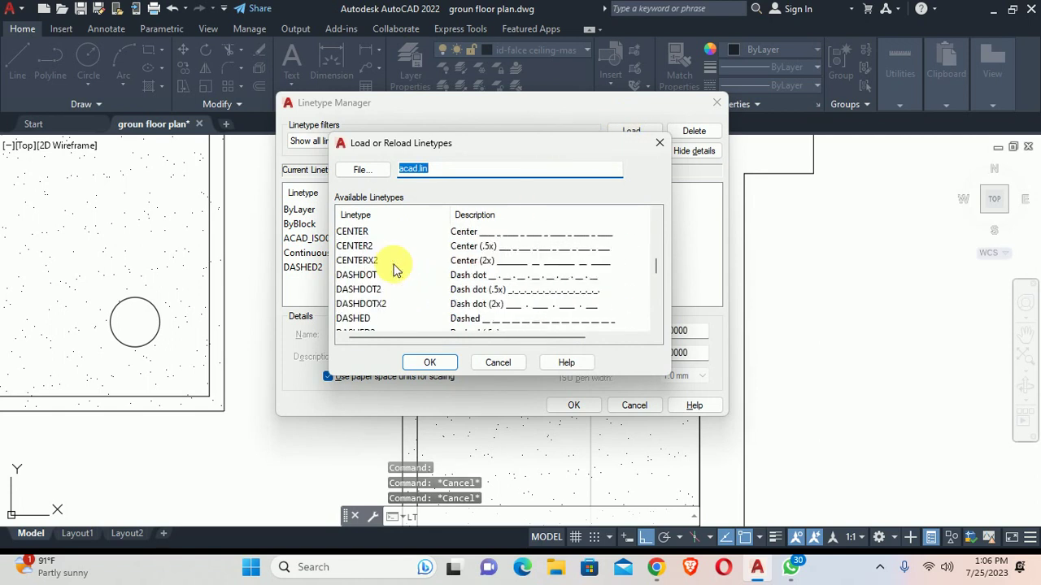
{"action": "scroll", "coordinate": [396, 270], "scroll_direction": "down", "scroll_amount": 5}
{"action": "scroll", "coordinate": [390, 276], "scroll_direction": "down", "scroll_amount": 1}
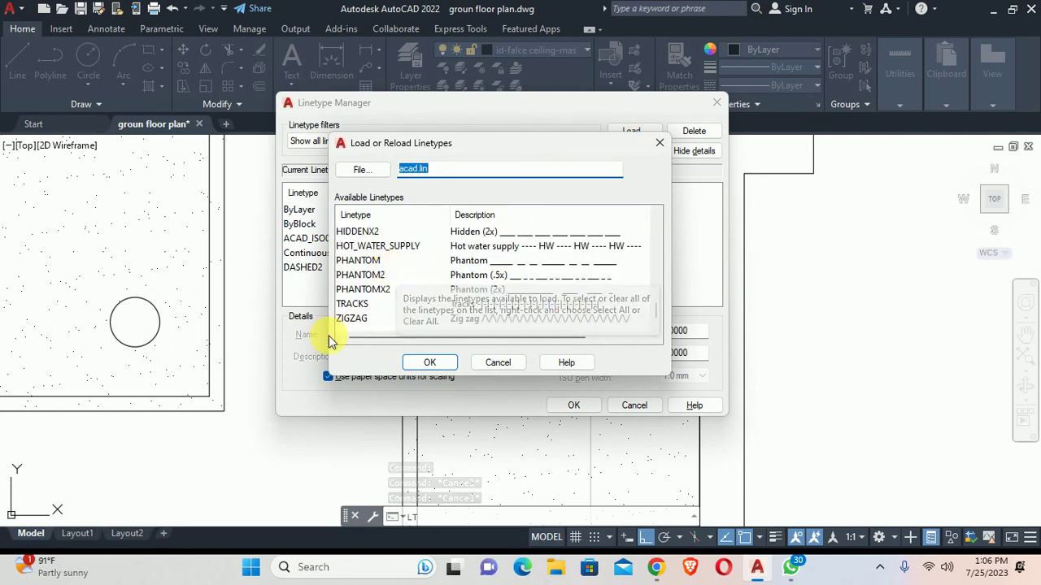
{"action": "scroll", "coordinate": [398, 297], "scroll_direction": "up", "scroll_amount": 1}
{"action": "scroll", "coordinate": [411, 290], "scroll_direction": "up", "scroll_amount": 1}
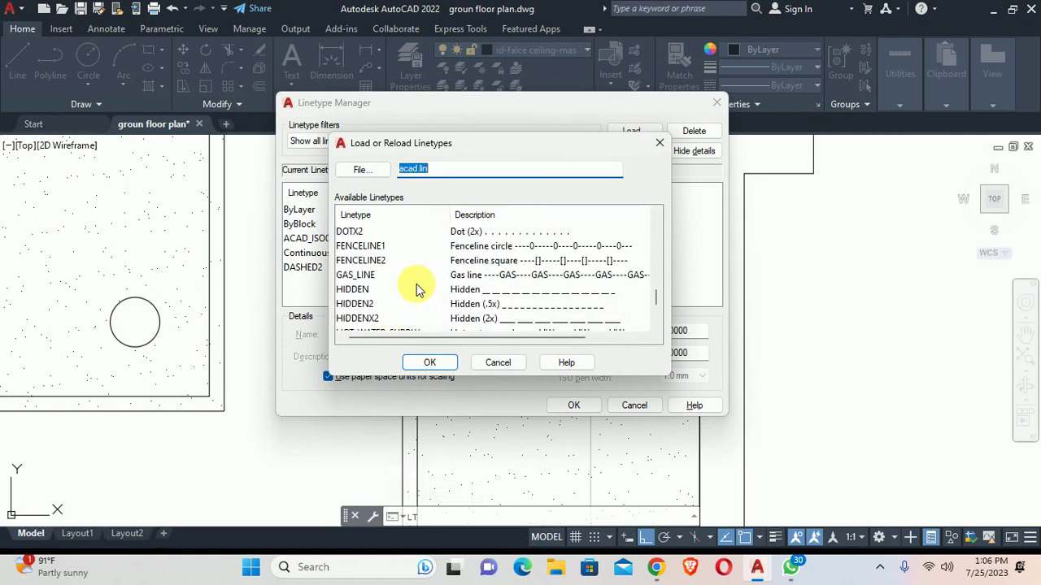
{"action": "left_click", "coordinate": [525, 246]}
{"action": "scroll", "coordinate": [475, 262], "scroll_direction": "up", "scroll_amount": 1}
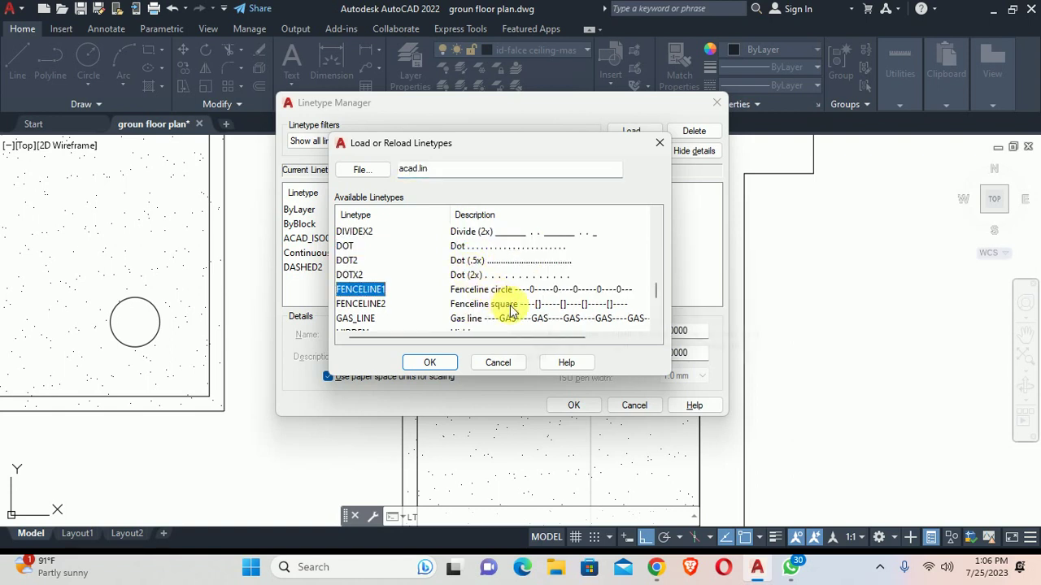
{"action": "scroll", "coordinate": [525, 302], "scroll_direction": "up", "scroll_amount": 2}
{"action": "scroll", "coordinate": [524, 300], "scroll_direction": "up", "scroll_amount": 1}
{"action": "scroll", "coordinate": [521, 297], "scroll_direction": "down", "scroll_amount": 3}
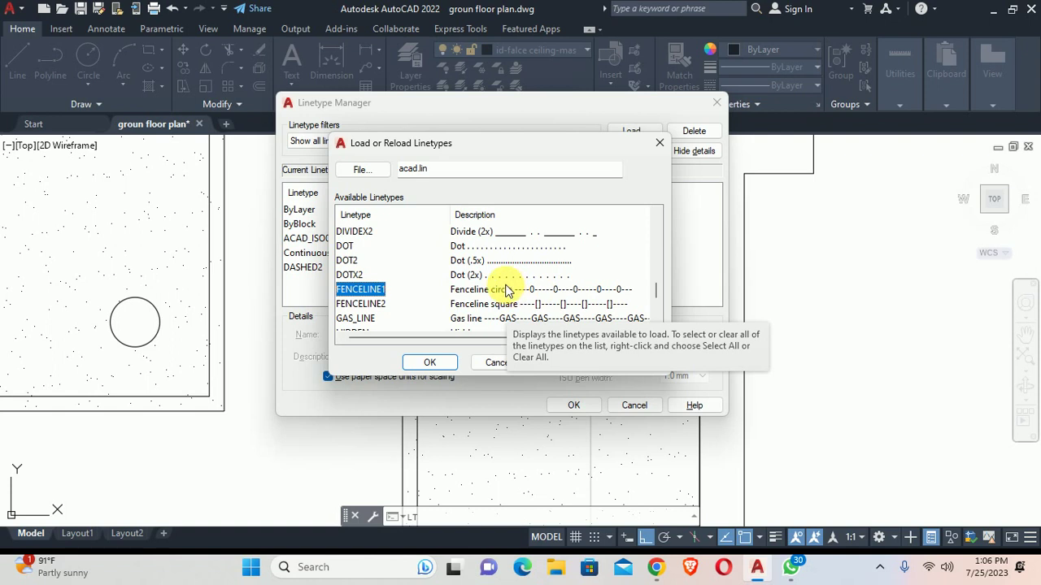
{"action": "left_click", "coordinate": [422, 363]}
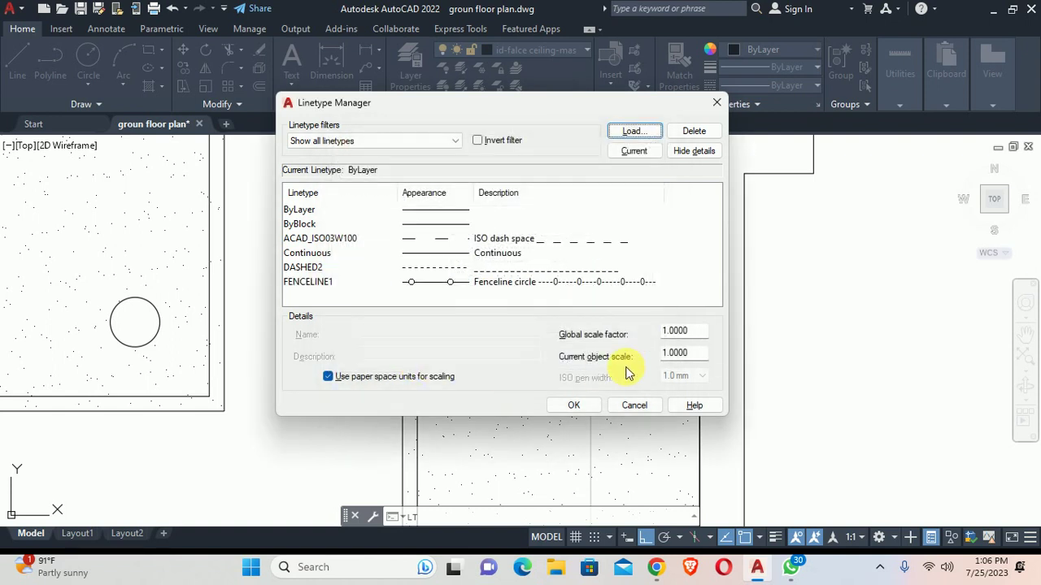
Step: Close the Linetype Manager and give the vertical cove-edge polyline the FENCELINE1 linetype, then verify it
{"action": "left_click", "coordinate": [574, 407]}
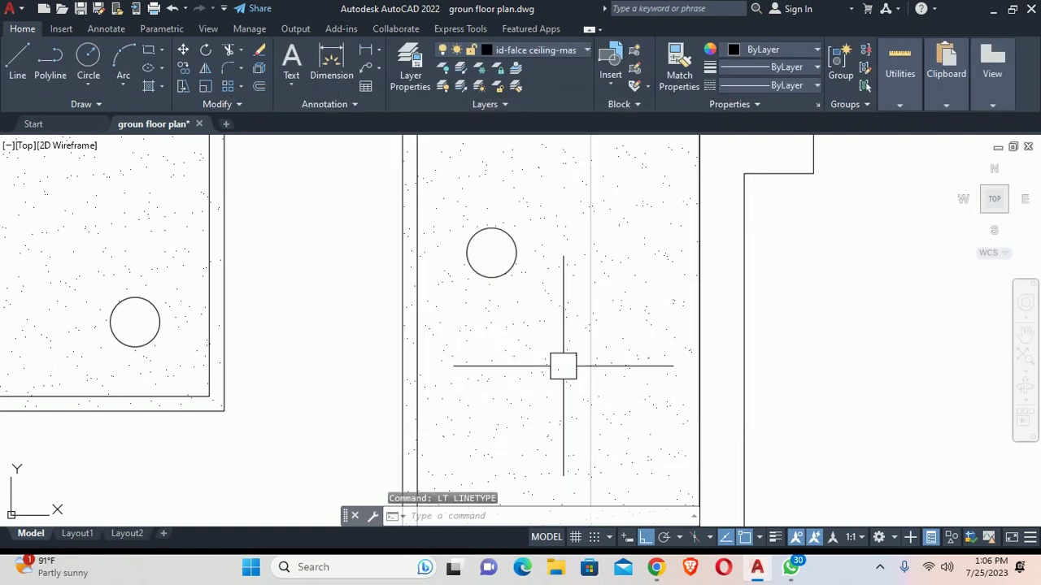
{"action": "left_click", "coordinate": [417, 269]}
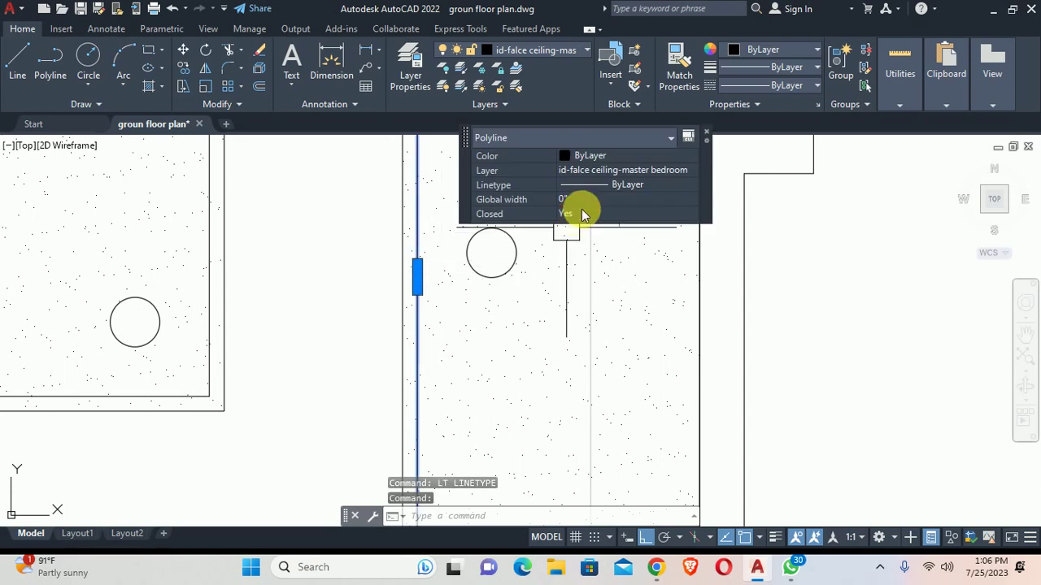
{"action": "left_click", "coordinate": [634, 185]}
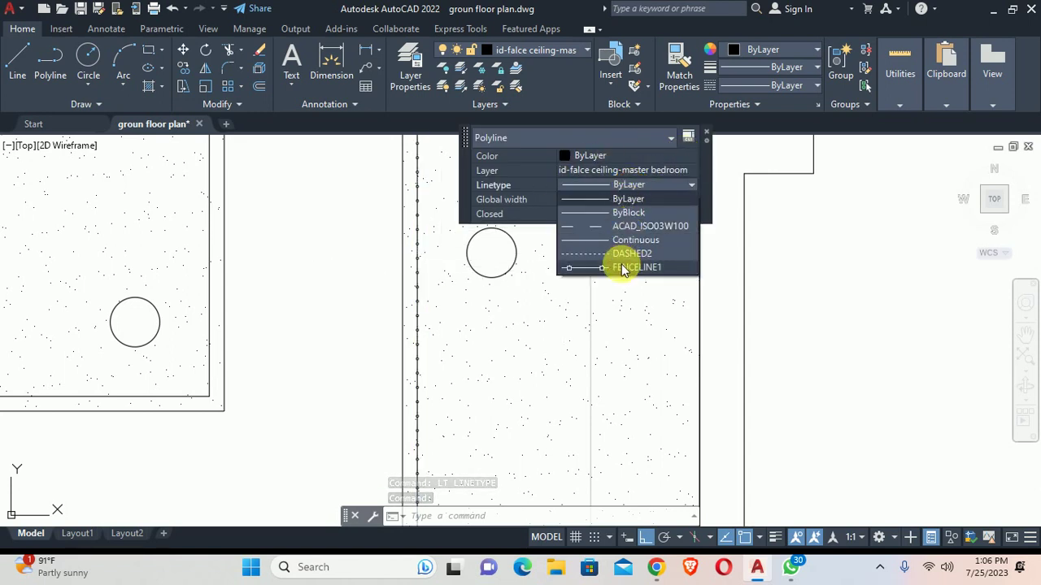
{"action": "left_click", "coordinate": [623, 268]}
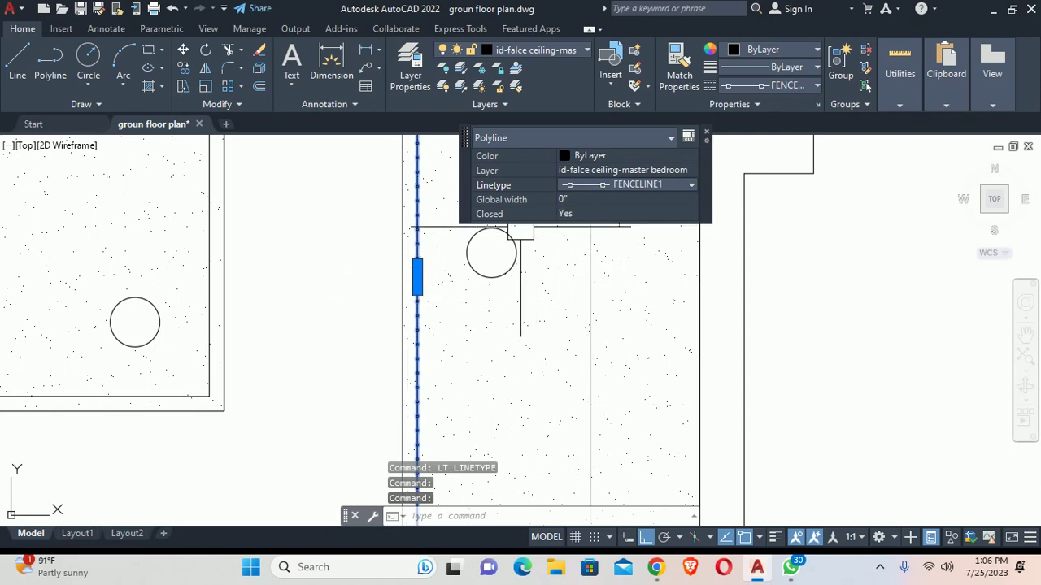
{"action": "key", "text": "Escape"}
{"action": "left_click", "coordinate": [416, 294]}
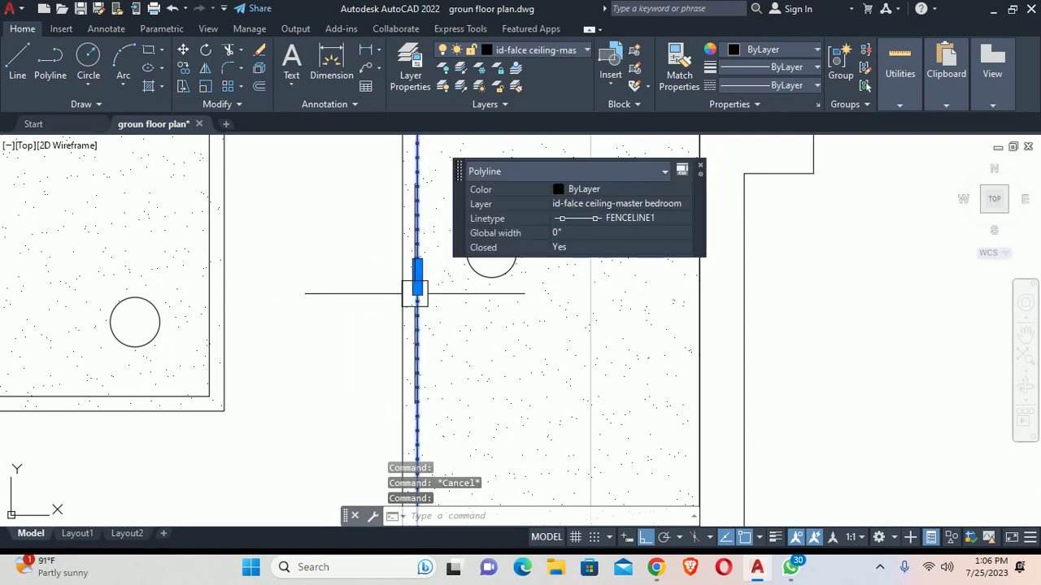
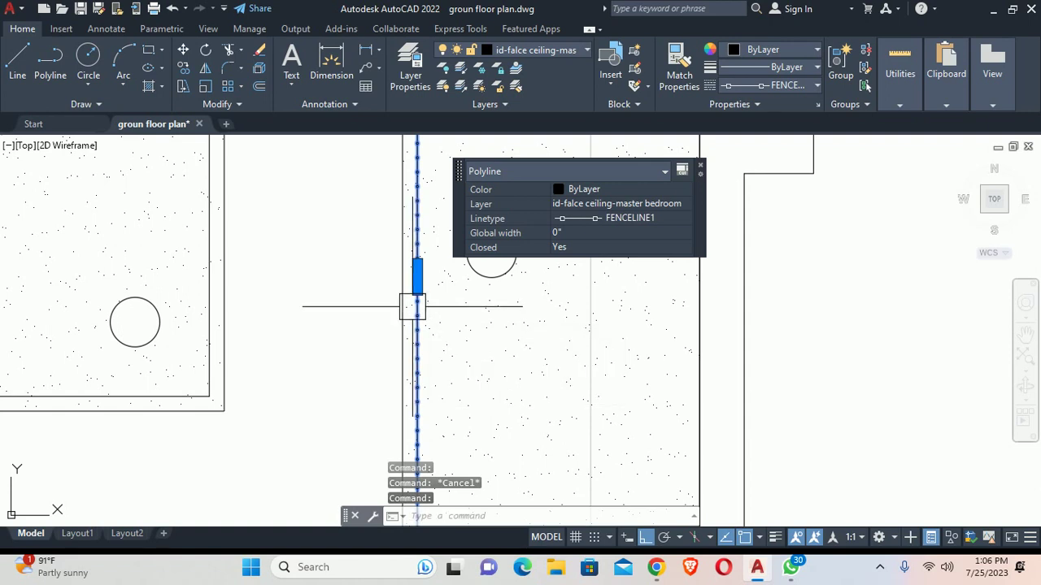
{"action": "type", "text": "pr"}
Step: Set the fence-line polyline's linetype scale to 2.5, then increase it to 5
{"action": "key", "text": "Return"}
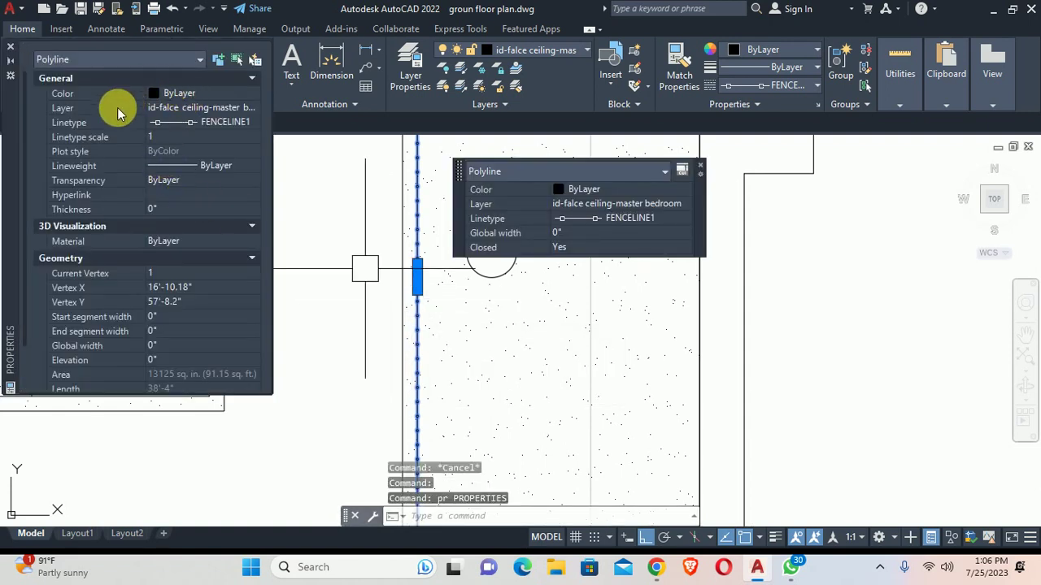
{"action": "left_click", "coordinate": [179, 142]}
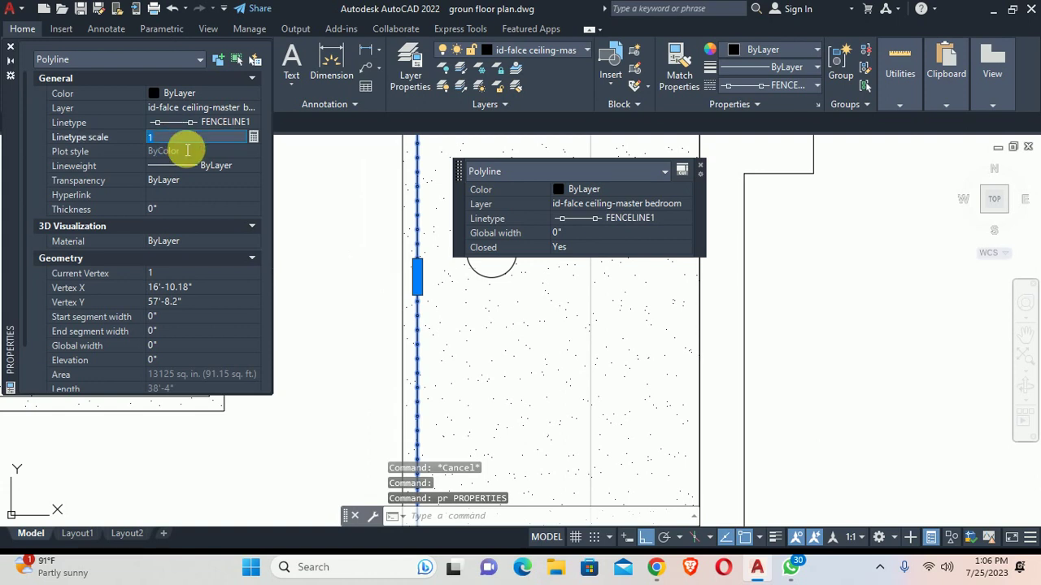
{"action": "type", "text": "2.5"}
{"action": "key", "text": "Return"}
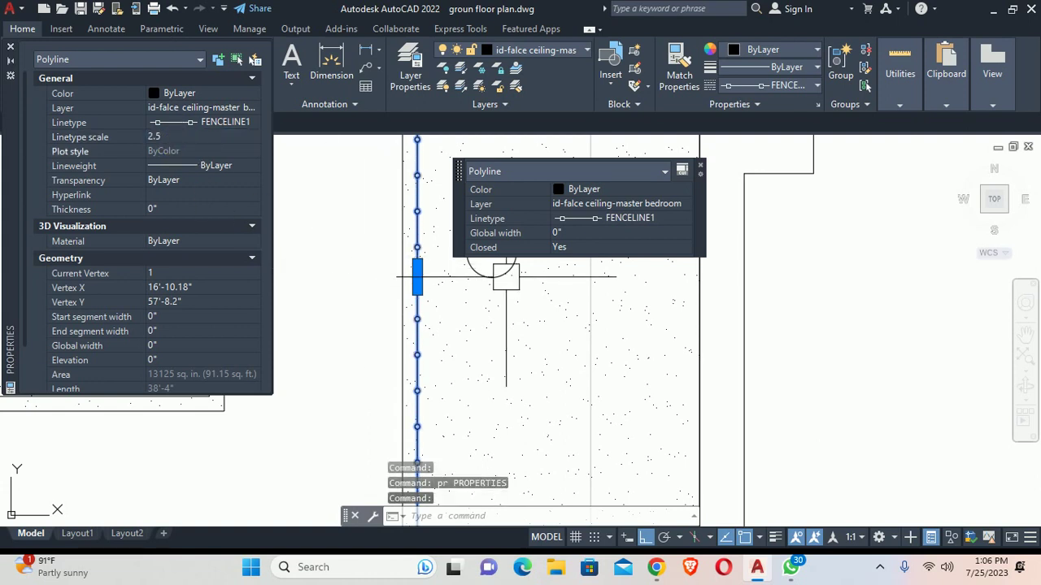
{"action": "scroll", "coordinate": [506, 277], "scroll_direction": "down", "scroll_amount": 1}
{"action": "scroll", "coordinate": [488, 350], "scroll_direction": "down", "scroll_amount": 1}
{"action": "scroll", "coordinate": [339, 331], "scroll_direction": "down", "scroll_amount": 1}
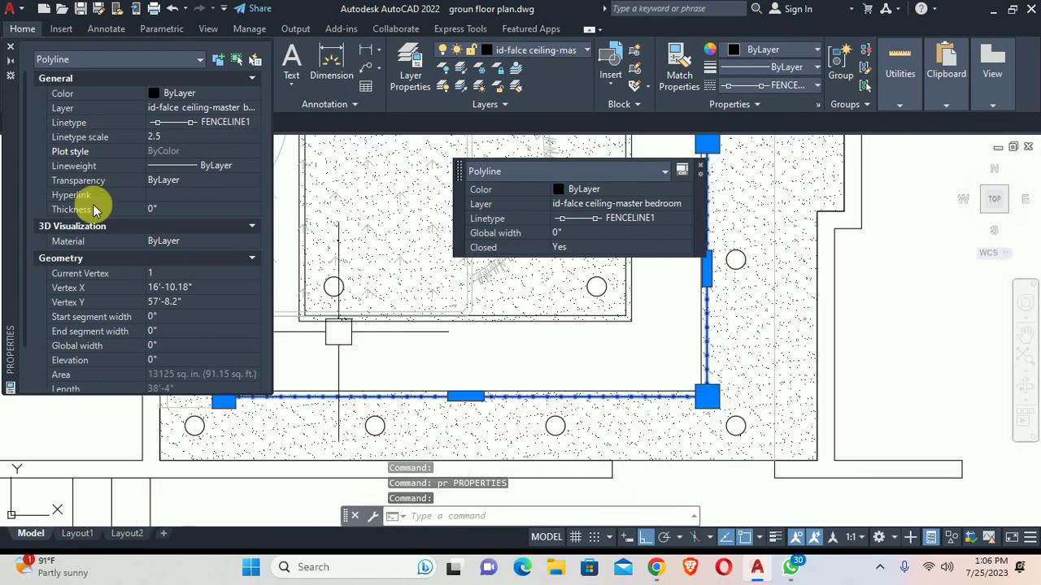
{"action": "left_click", "coordinate": [179, 137]}
{"action": "type", "text": "5"}
{"action": "key", "text": "Return"}
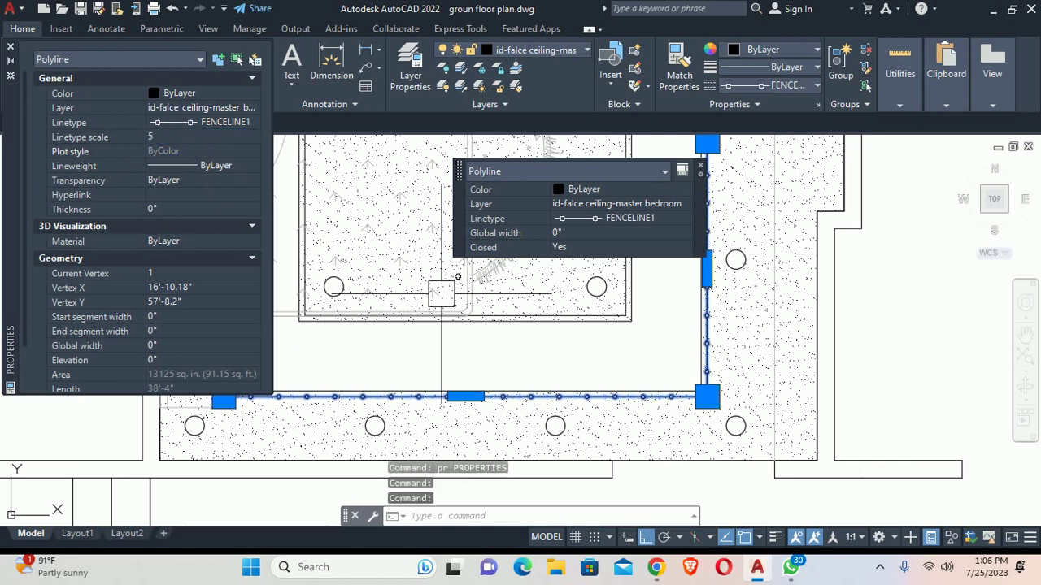
{"action": "left_click", "coordinate": [11, 44]}
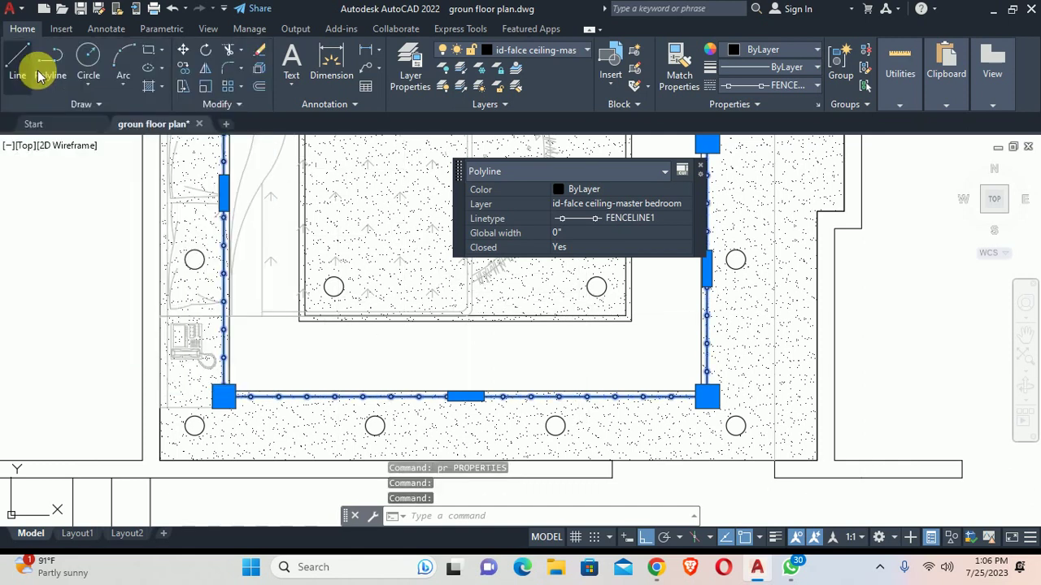
{"action": "key", "text": "Escape"}
{"action": "key", "text": "Escape"}
Step: Reselect the ceiling polyline and raise its linetype scale to 7.5 in Properties
{"action": "scroll", "coordinate": [324, 442], "scroll_direction": "up", "scroll_amount": 2}
{"action": "scroll", "coordinate": [749, 368], "scroll_direction": "up", "scroll_amount": 2}
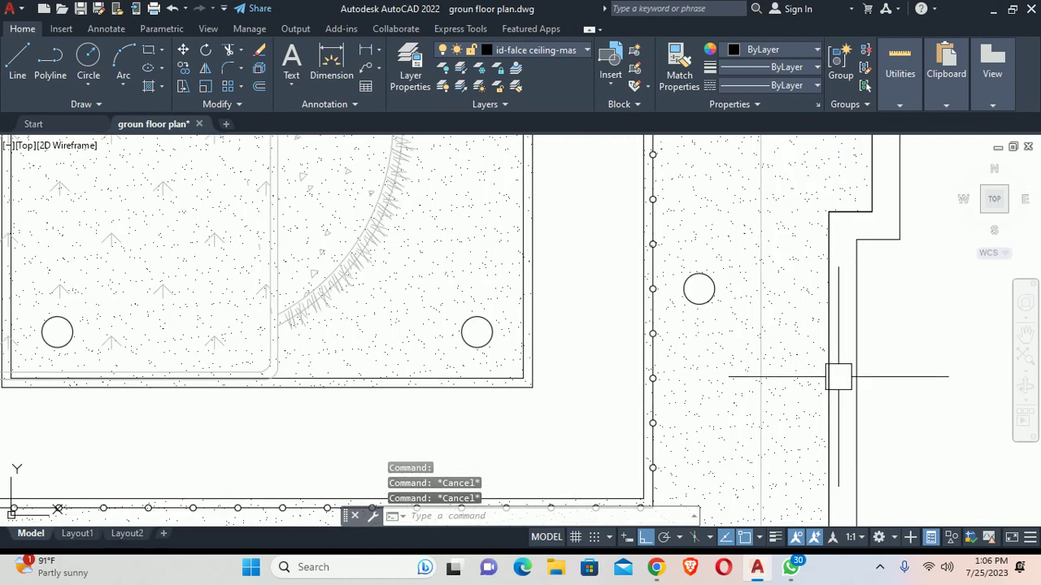
{"action": "scroll", "coordinate": [604, 395], "scroll_direction": "up", "scroll_amount": 1}
{"action": "scroll", "coordinate": [548, 339], "scroll_direction": "up", "scroll_amount": 1}
{"action": "left_click", "coordinate": [545, 332]}
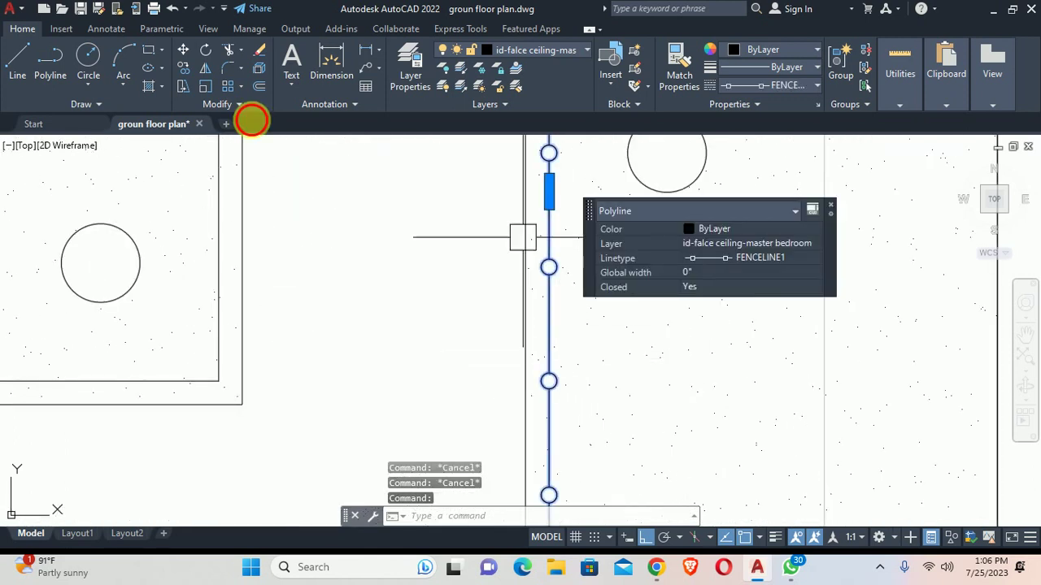
{"action": "type", "text": "pr"}
{"action": "key", "text": "Return"}
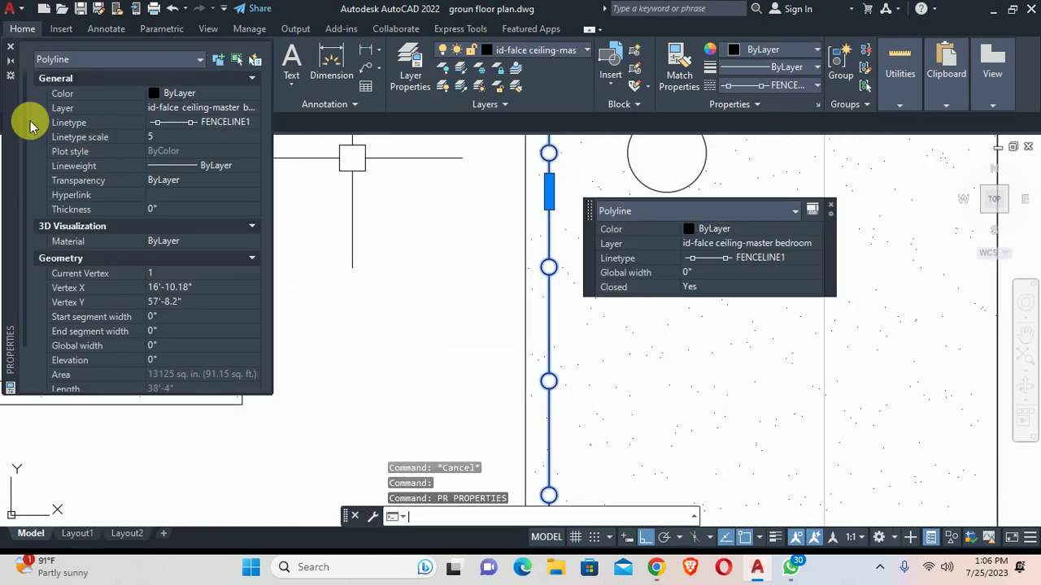
{"action": "left_click", "coordinate": [174, 138]}
{"action": "type", "text": "7.5"}
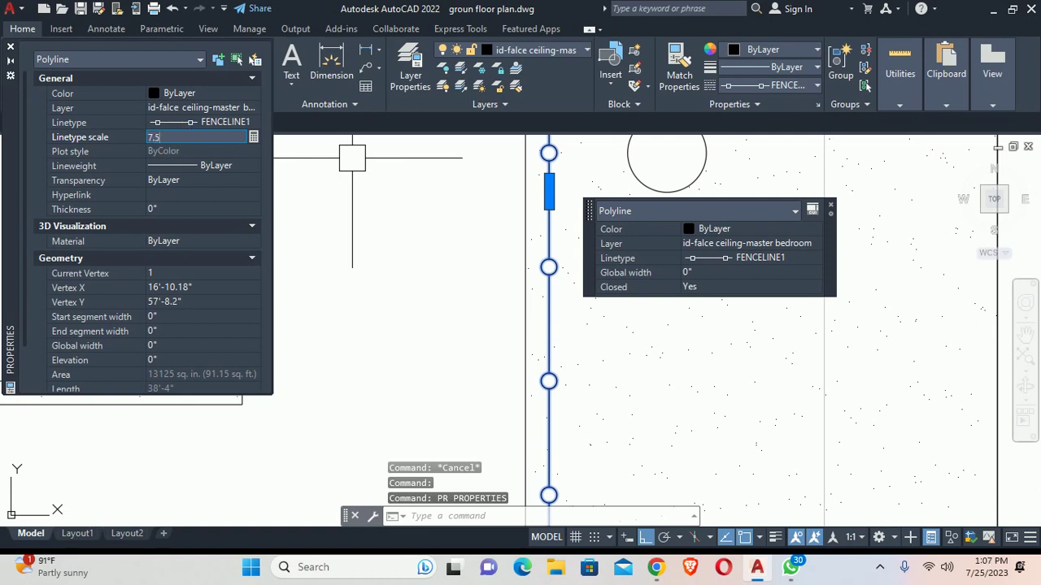
{"action": "left_click", "coordinate": [168, 132]}
{"action": "key", "text": "Escape"}
{"action": "key", "text": "Escape"}
{"action": "scroll", "coordinate": [516, 268], "scroll_direction": "up", "scroll_amount": 2}
Step: Change the outer ceiling polyline's colour to index colour 32
{"action": "scroll", "coordinate": [511, 300], "scroll_direction": "up", "scroll_amount": 2}
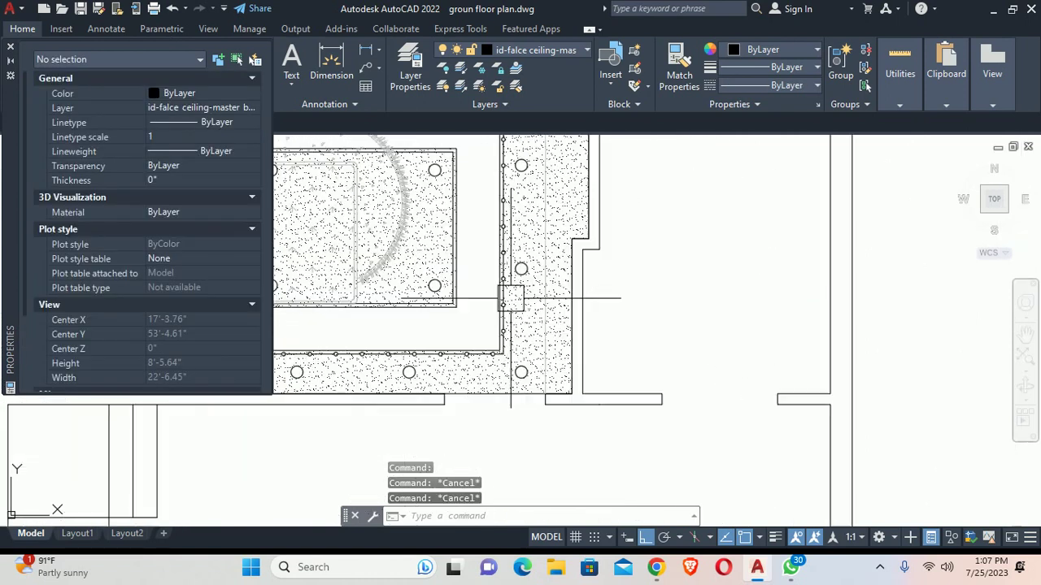
{"action": "middle_click_drag", "start_coordinate": [511, 300], "coordinate": [695, 361]}
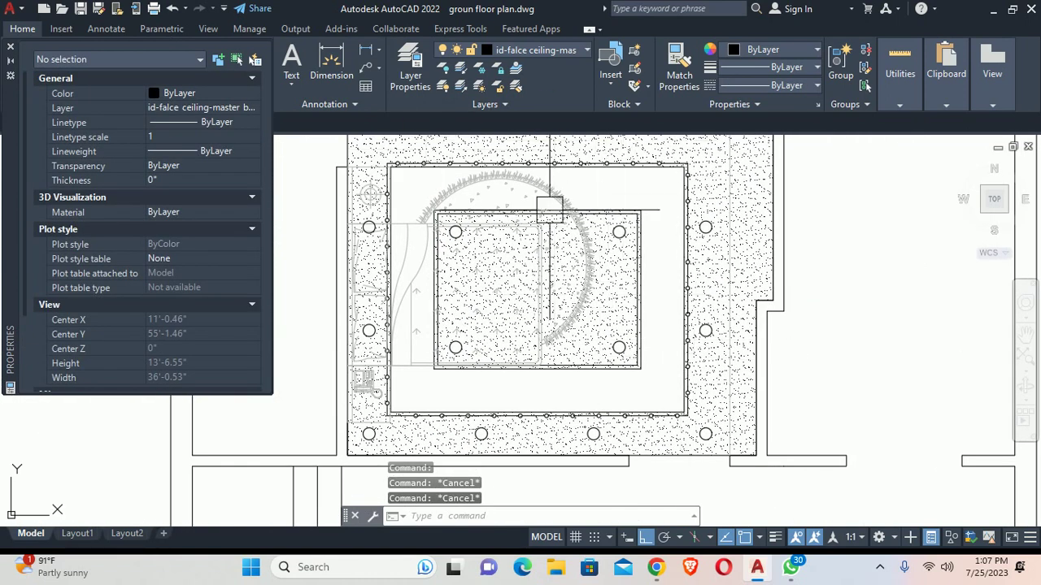
{"action": "scroll", "coordinate": [475, 163], "scroll_direction": "up", "scroll_amount": 3}
{"action": "scroll", "coordinate": [463, 159], "scroll_direction": "up", "scroll_amount": 3}
{"action": "left_click", "coordinate": [457, 160]}
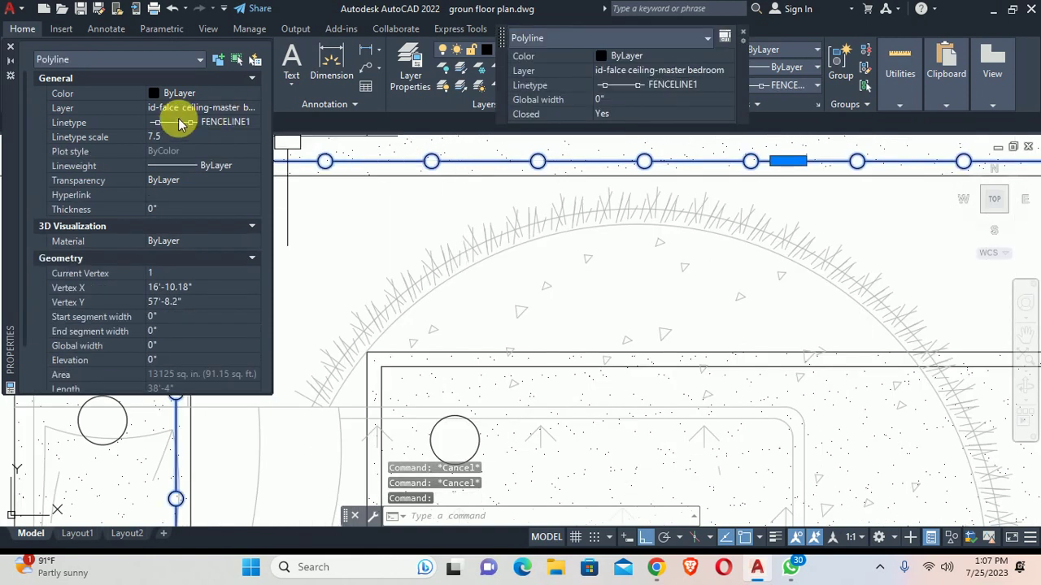
{"action": "left_click", "coordinate": [186, 93]}
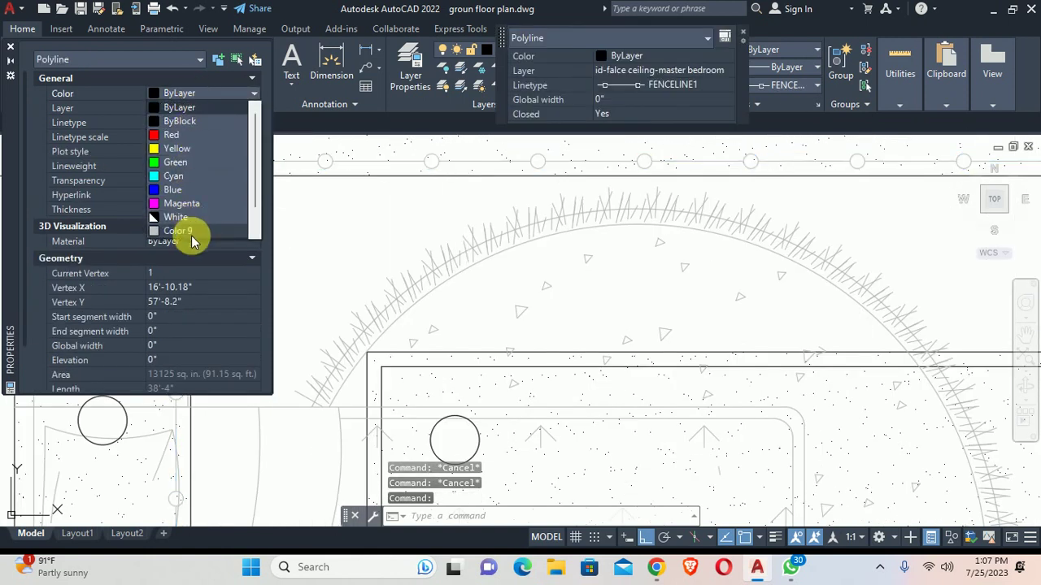
{"action": "left_click", "coordinate": [190, 231]}
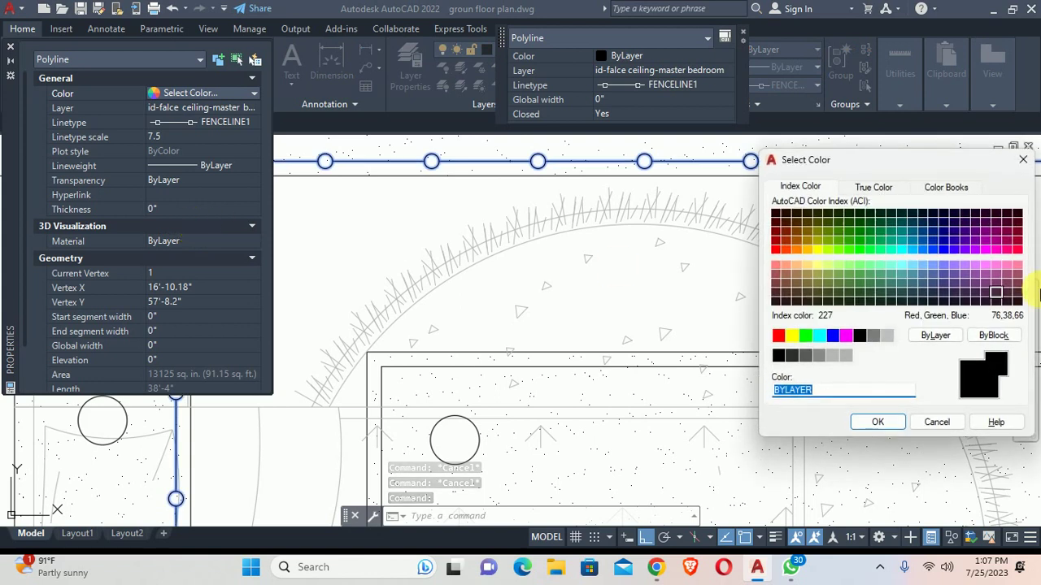
{"action": "left_click", "coordinate": [797, 250]}
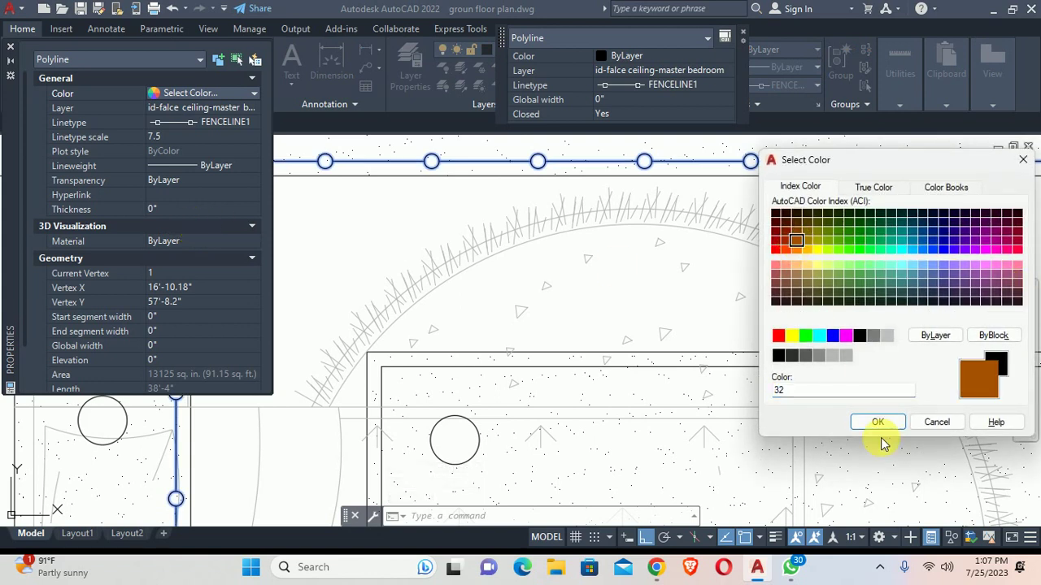
{"action": "left_click", "coordinate": [878, 422]}
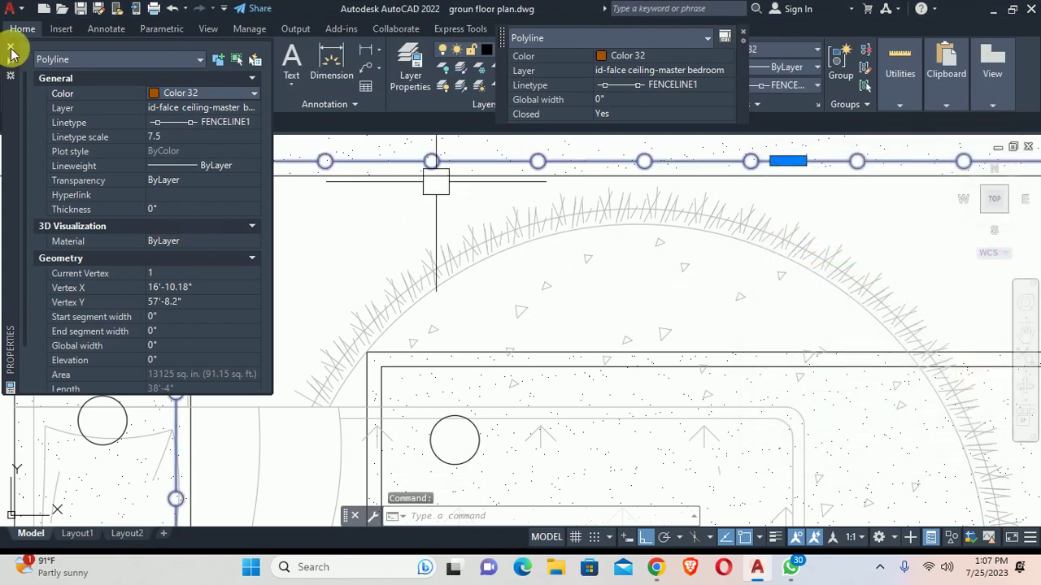
{"action": "left_click", "coordinate": [10, 49]}
{"action": "key", "text": "Escape"}
{"action": "key", "text": "Escape"}
Step: Use MATCHPROP to copy the orange polyline's colour and linetype to the inner rectangle
{"action": "scroll", "coordinate": [550, 267], "scroll_direction": "down", "scroll_amount": 3}
{"action": "middle_click_drag", "start_coordinate": [550, 267], "coordinate": [464, 196]}
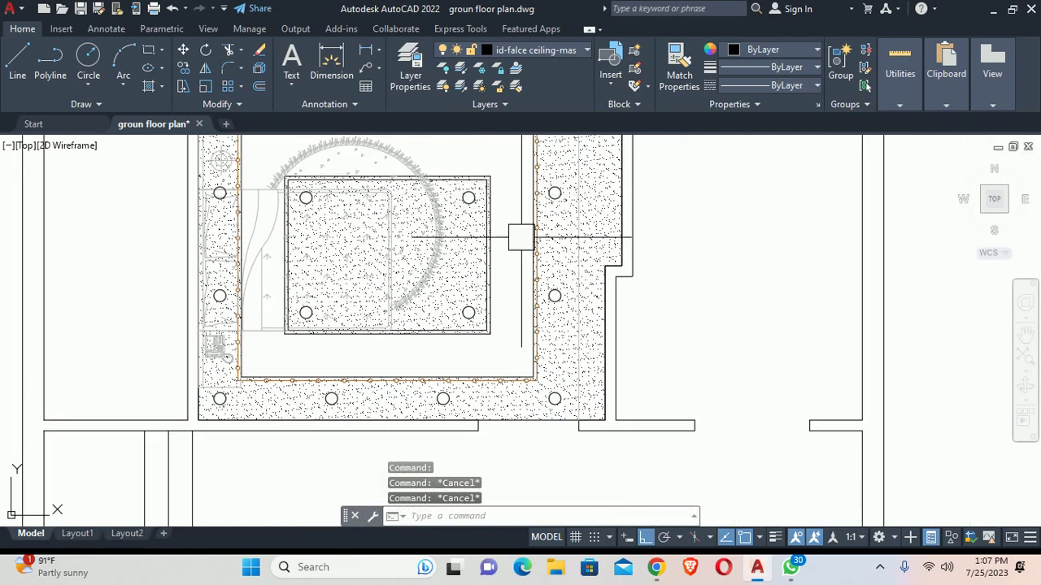
{"action": "scroll", "coordinate": [394, 345], "scroll_direction": "up", "scroll_amount": 2}
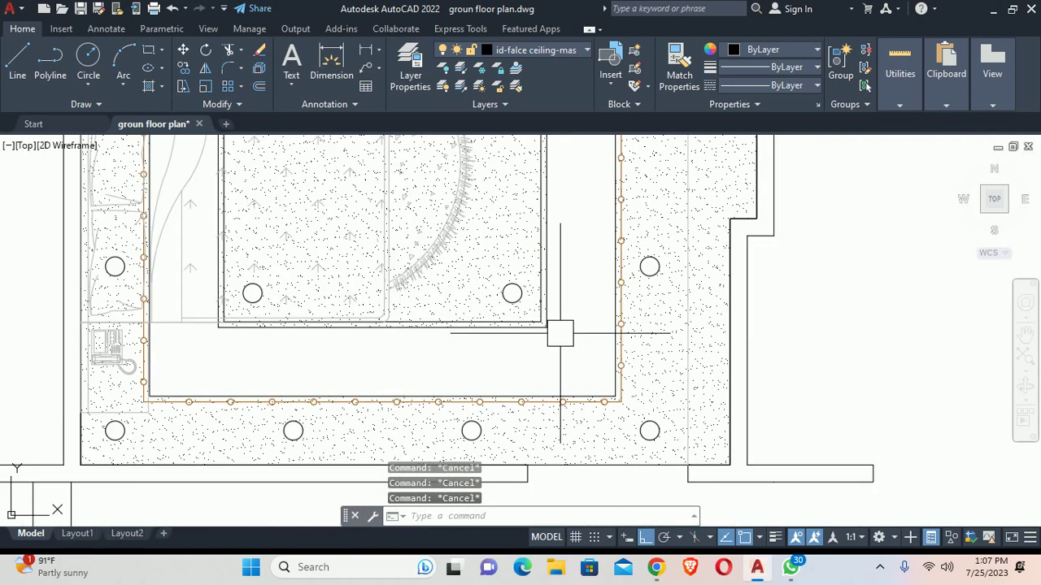
{"action": "type", "text": "ma"}
{"action": "key", "text": "Return"}
{"action": "scroll", "coordinate": [623, 365], "scroll_direction": "up", "scroll_amount": 2}
{"action": "left_click", "coordinate": [609, 258]}
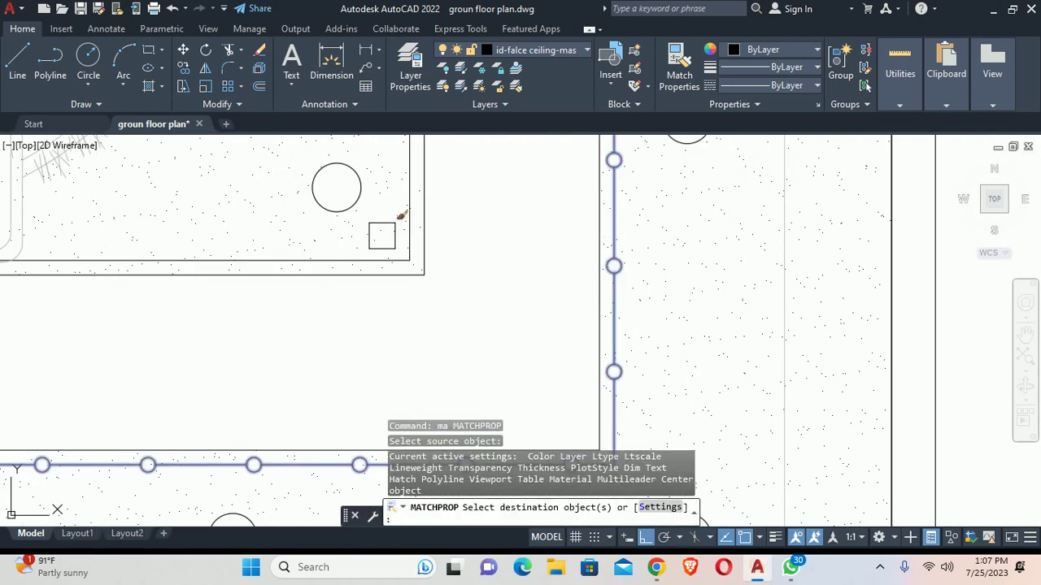
{"action": "scroll", "coordinate": [391, 232], "scroll_direction": "up", "scroll_amount": 2}
{"action": "scroll", "coordinate": [430, 229], "scroll_direction": "down", "scroll_amount": 3}
{"action": "key", "text": "Escape"}
{"action": "key", "text": "Escape"}
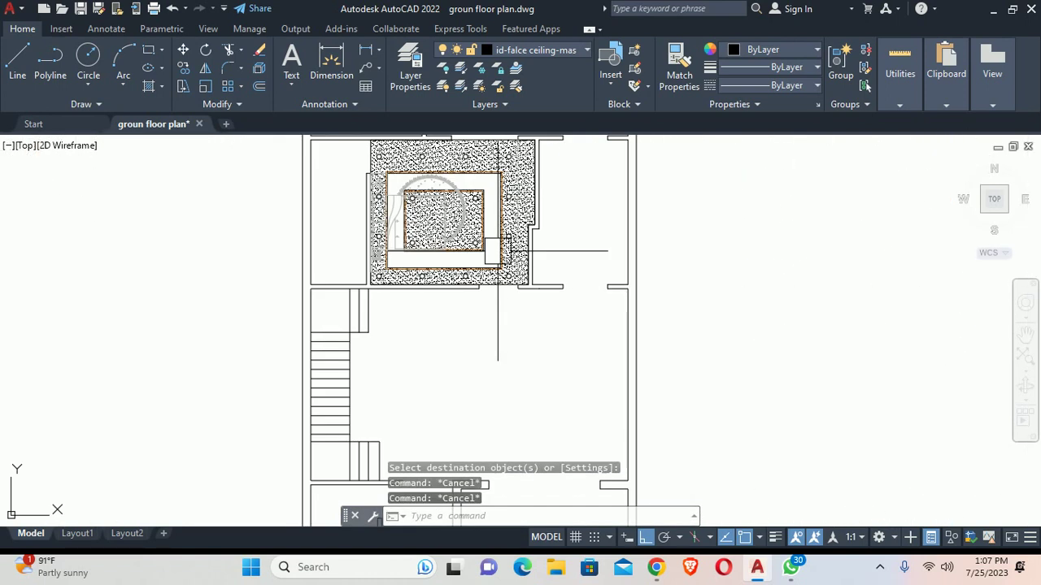
Step: Pan and zoom around the ceiling plan to check both matched outlines
{"action": "scroll", "coordinate": [464, 274], "scroll_direction": "up", "scroll_amount": 2}
{"action": "mouse_move", "coordinate": [465, 274]}
{"action": "middle_mouse_down"}
{"action": "mouse_move", "coordinate": [476, 310]}
{"action": "mouse_move", "coordinate": [476, 281]}
{"action": "middle_mouse_up"}
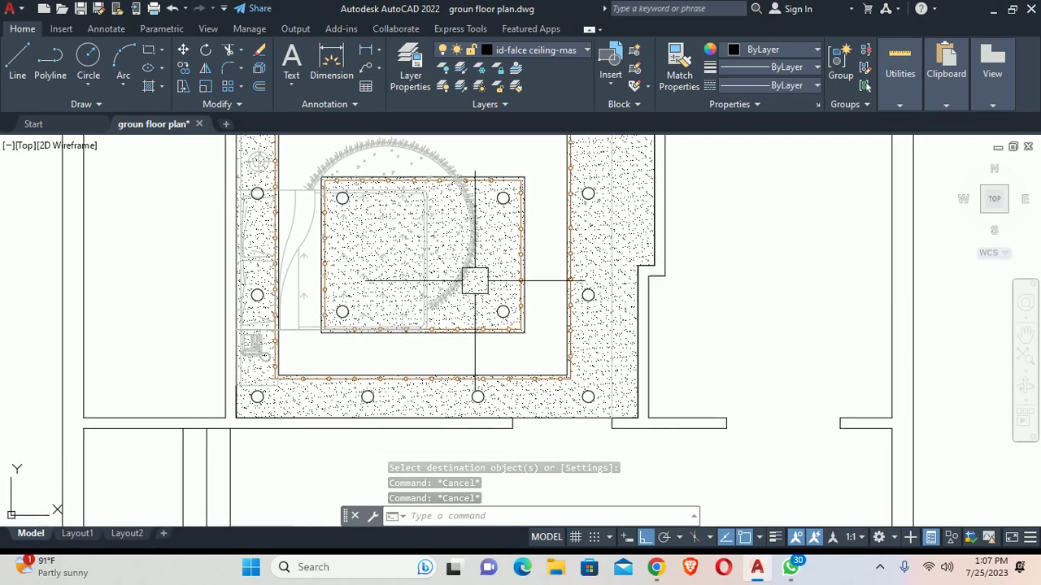
{"action": "middle_click_drag", "start_coordinate": [433, 211], "coordinate": [427, 371]}
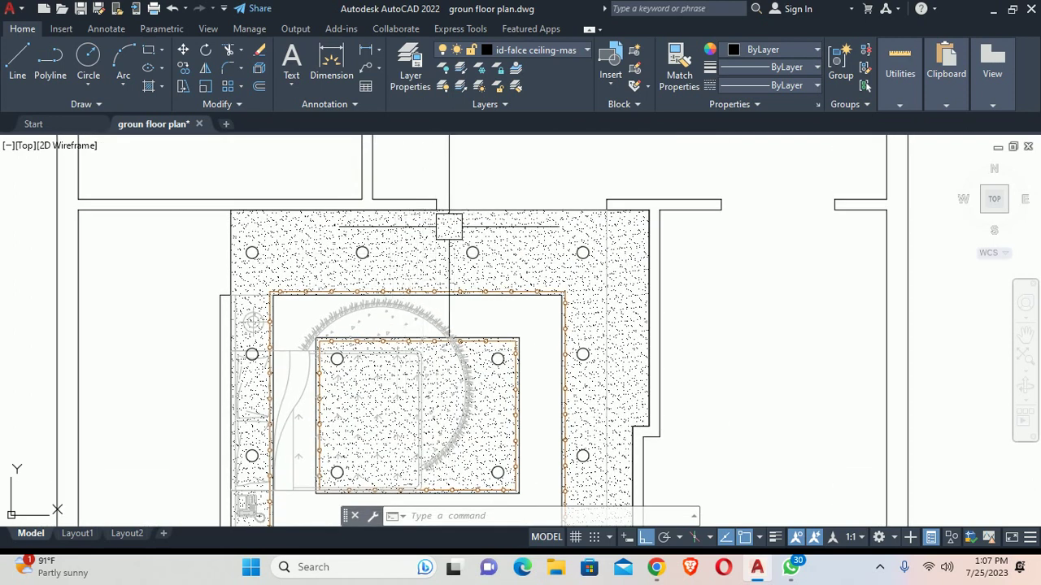
{"action": "scroll", "coordinate": [528, 293], "scroll_direction": "down", "scroll_amount": 3}
{"action": "key", "text": "Escape"}
{"action": "key", "text": "Escape"}
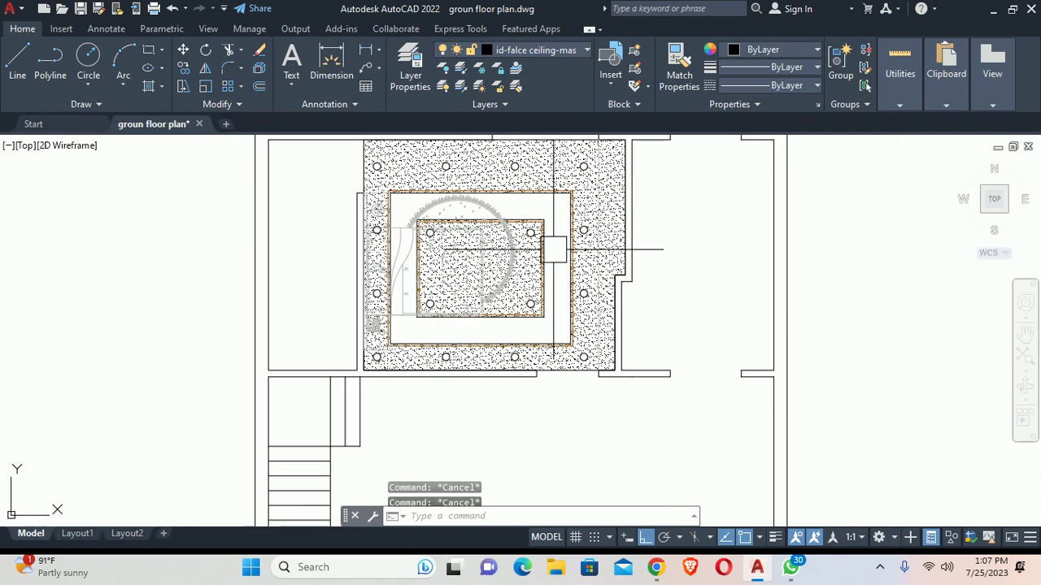
{"action": "key", "text": "Escape"}
{"action": "scroll", "coordinate": [551, 278], "scroll_direction": "down", "scroll_amount": 3}
{"action": "scroll", "coordinate": [538, 272], "scroll_direction": "up", "scroll_amount": 3}
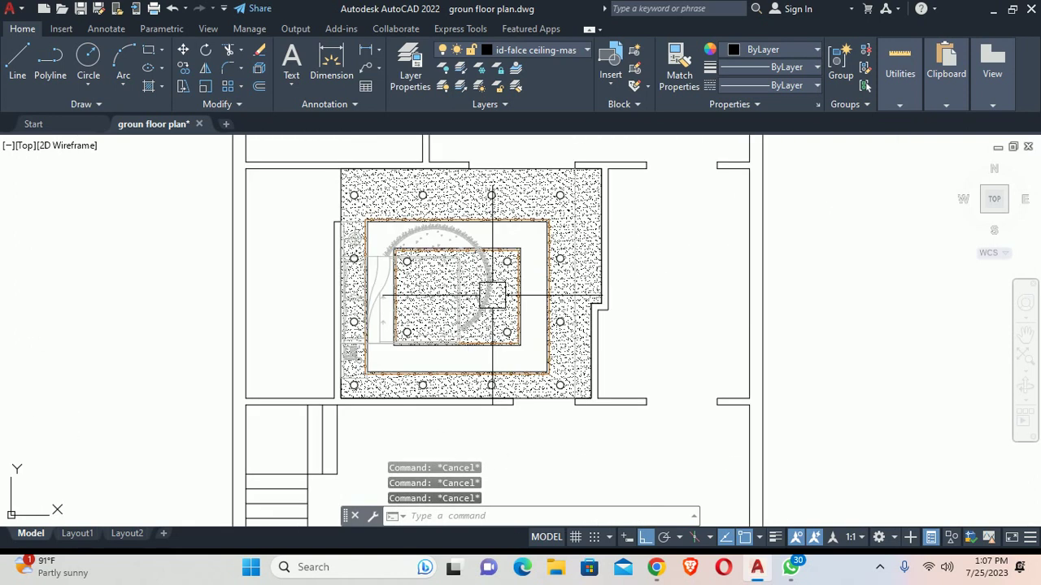
{"action": "scroll", "coordinate": [461, 295], "scroll_direction": "down", "scroll_amount": 1}
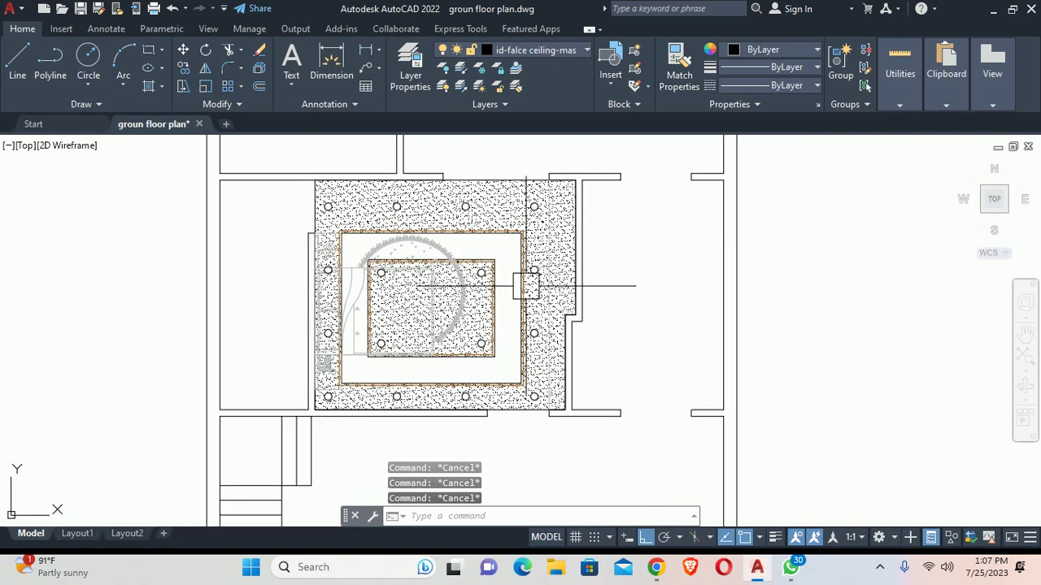
{"action": "scroll", "coordinate": [526, 286], "scroll_direction": "down", "scroll_amount": 4}
Step: Copy the whole ground floor plan and place the duplicate to the right
{"action": "type", "text": "co"}
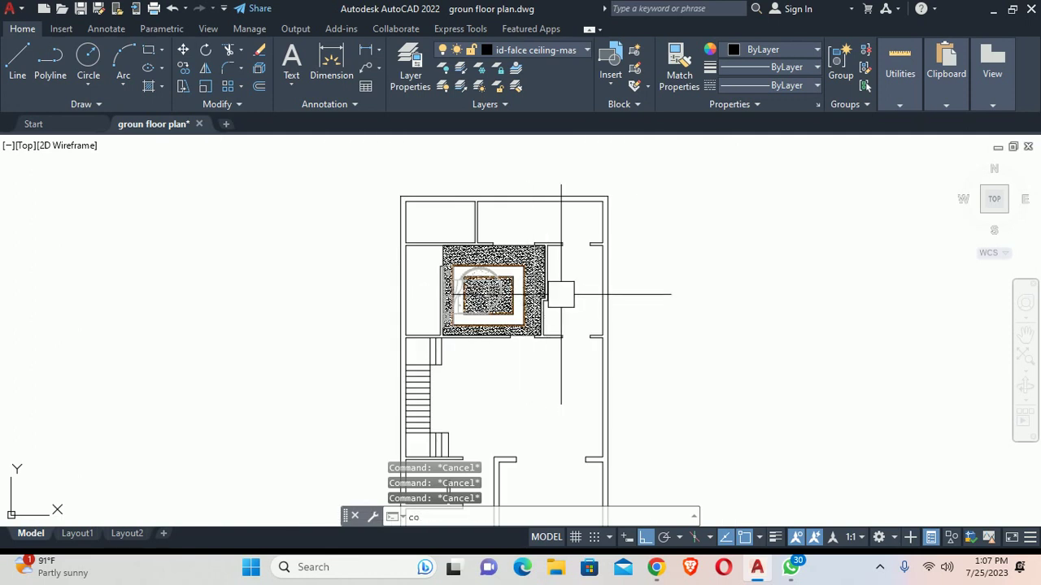
{"action": "key", "text": "Return"}
{"action": "scroll", "coordinate": [487, 295], "scroll_direction": "up", "scroll_amount": 3}
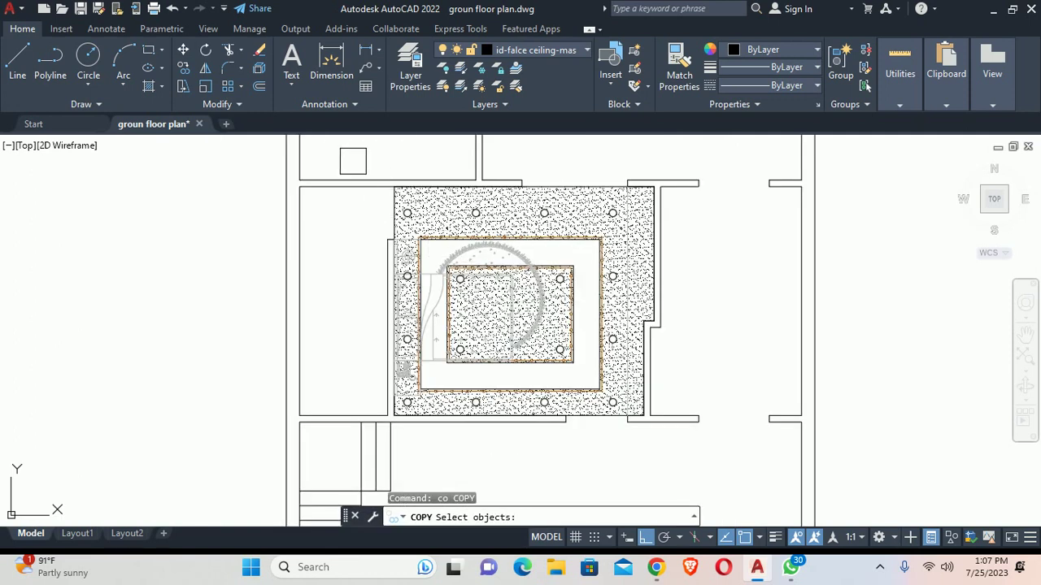
{"action": "scroll", "coordinate": [394, 236], "scroll_direction": "down", "scroll_amount": 5}
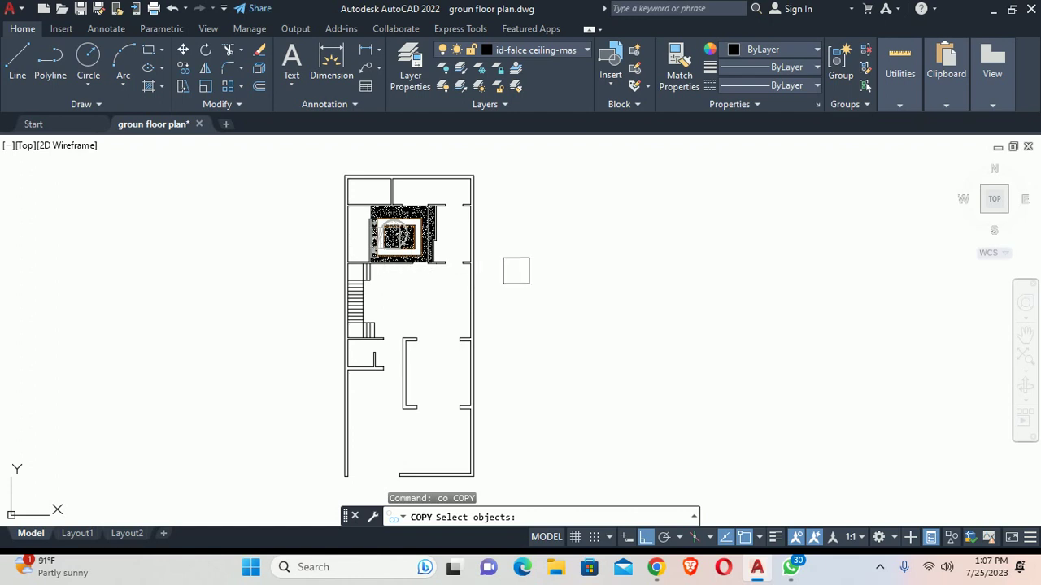
{"action": "left_click", "coordinate": [670, 410]}
{"action": "left_click", "coordinate": [221, 159]}
{"action": "key", "text": "Return"}
{"action": "left_click", "coordinate": [302, 158]}
{"action": "middle_click_drag", "start_coordinate": [528, 205], "coordinate": [184, 245]}
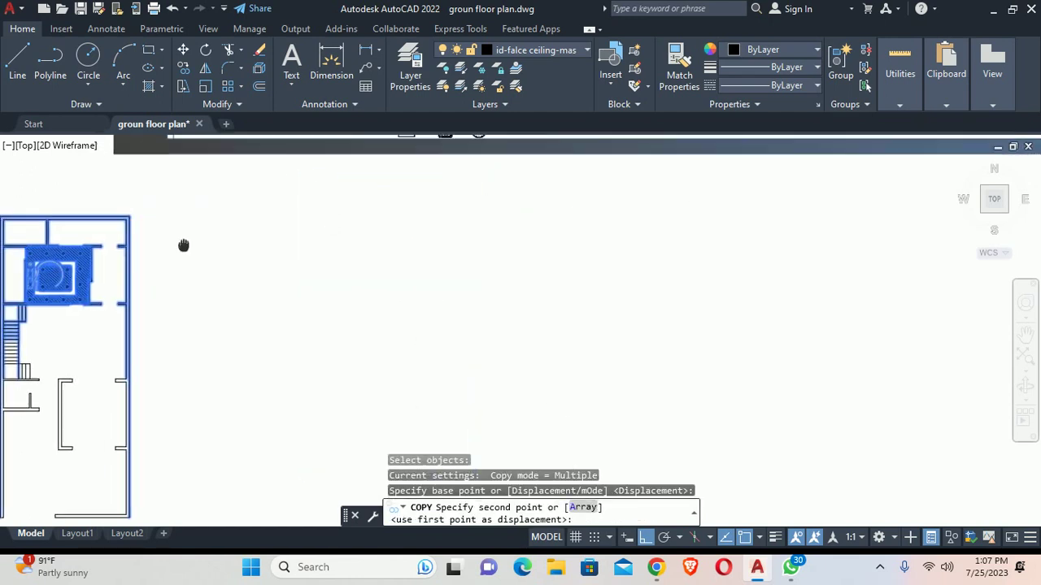
{"action": "left_click", "coordinate": [337, 221]}
{"action": "key", "text": "Escape"}
Step: Delete four furniture blocks from the block library
{"action": "scroll", "coordinate": [383, 244], "scroll_direction": "up", "scroll_amount": 5}
{"action": "scroll", "coordinate": [378, 294], "scroll_direction": "down", "scroll_amount": 5}
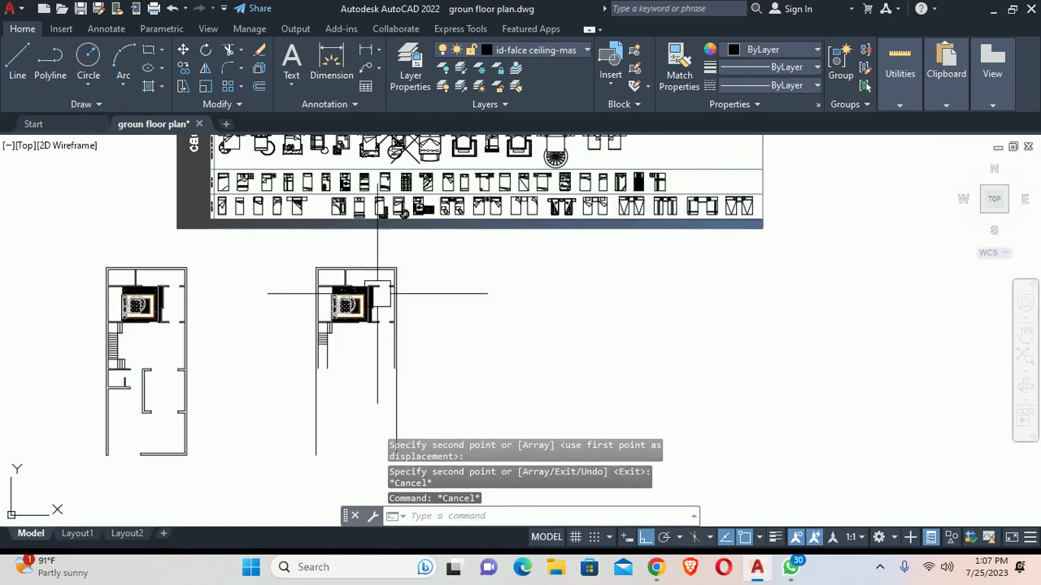
{"action": "middle_click_drag", "start_coordinate": [377, 294], "coordinate": [305, 350]}
{"action": "left_click_drag", "start_coordinate": [548, 314], "coordinate": [494, 260]}
{"action": "key", "text": "Delete"}
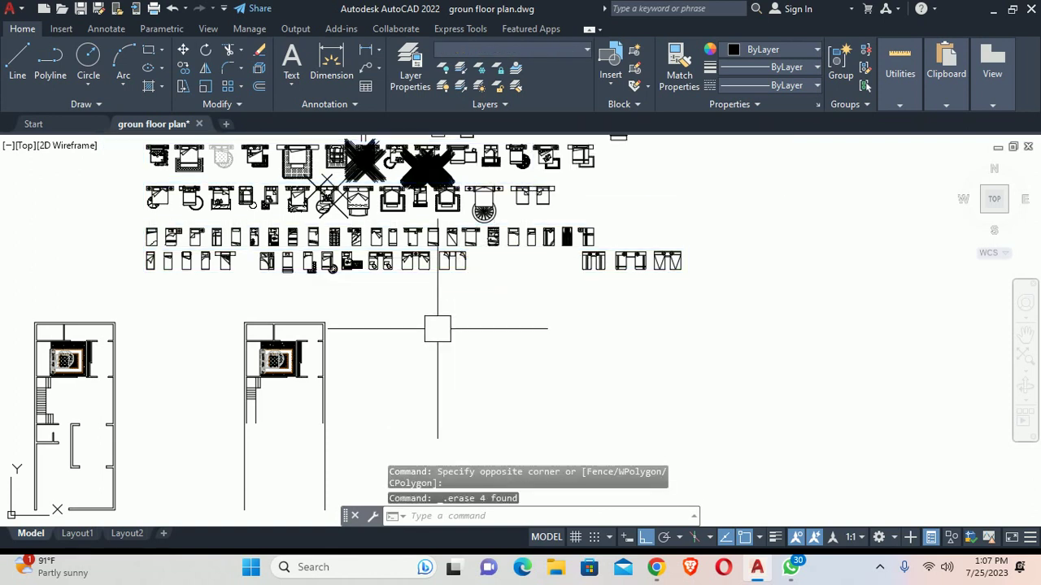
Step: Erase the remaining block library and zoom in on the bedroom ceiling plan
{"action": "scroll", "coordinate": [432, 291], "scroll_direction": "down", "scroll_amount": 4}
{"action": "left_click", "coordinate": [696, 297]}
{"action": "left_click", "coordinate": [330, 156]}
{"action": "key", "text": "Delete"}
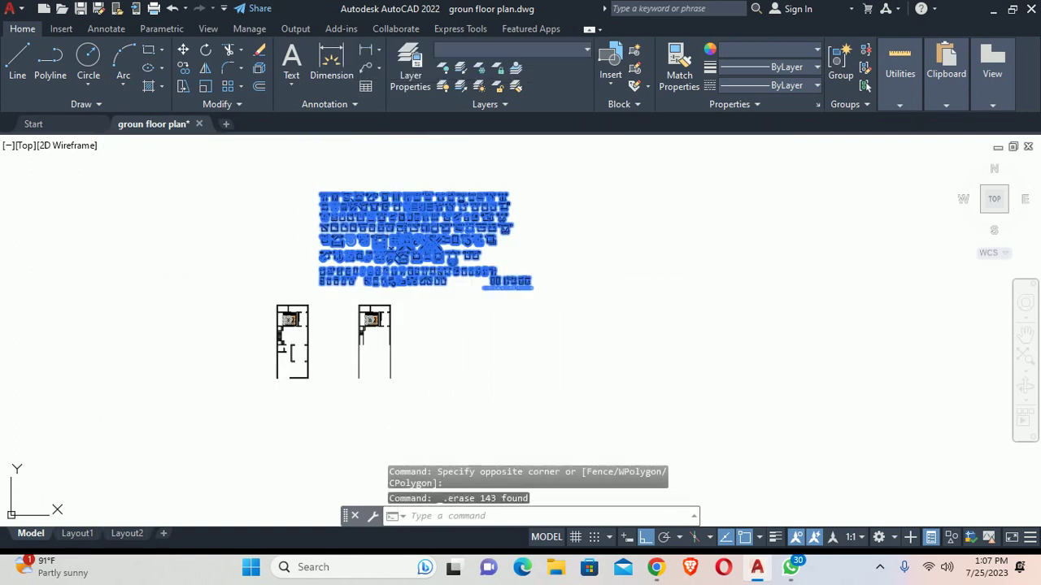
{"action": "scroll", "coordinate": [277, 399], "scroll_direction": "up", "scroll_amount": 6}
{"action": "middle_click_drag", "start_coordinate": [274, 399], "coordinate": [379, 319]}
{"action": "key", "text": "Escape"}
{"action": "key", "text": "Escape"}
{"action": "key", "text": "Escape"}
Step: Extend the bedroom's left and top wall lines to close the gaps, using EXTEND
{"action": "scroll", "coordinate": [270, 336], "scroll_direction": "up", "scroll_amount": 6}
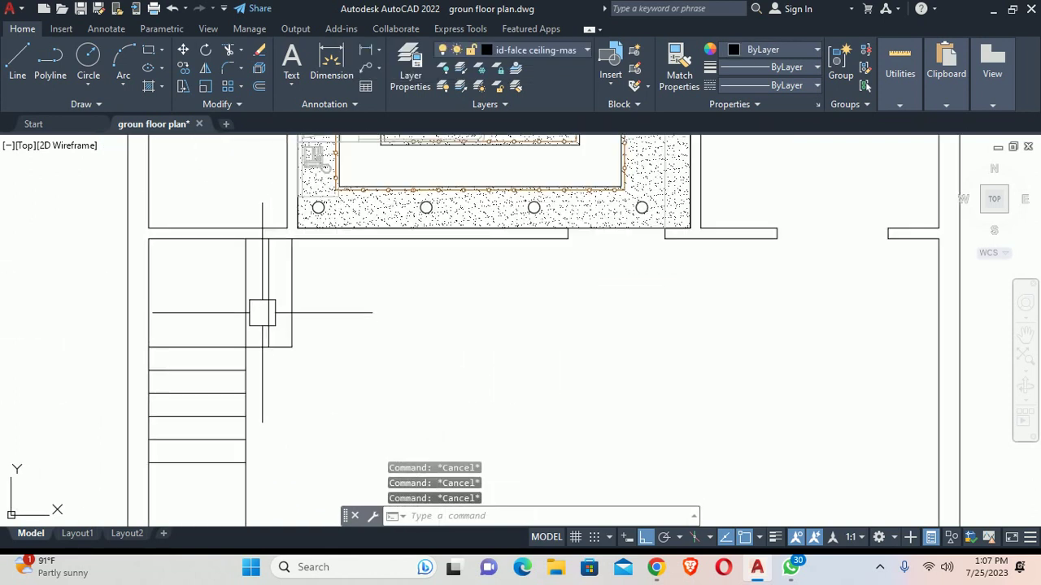
{"action": "middle_click_drag", "start_coordinate": [263, 314], "coordinate": [306, 395]}
{"action": "type", "text": "ex"}
{"action": "key", "text": "Return"}
{"action": "scroll", "coordinate": [309, 325], "scroll_direction": "up", "scroll_amount": 4}
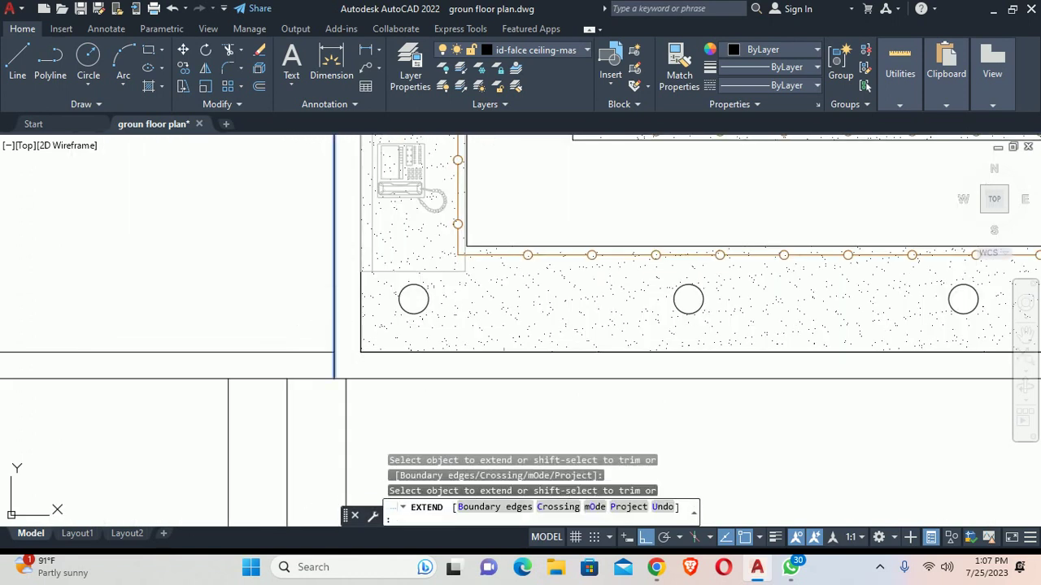
{"action": "left_click", "coordinate": [309, 355]}
{"action": "left_click", "coordinate": [307, 356]}
{"action": "scroll", "coordinate": [268, 298], "scroll_direction": "down", "scroll_amount": 4}
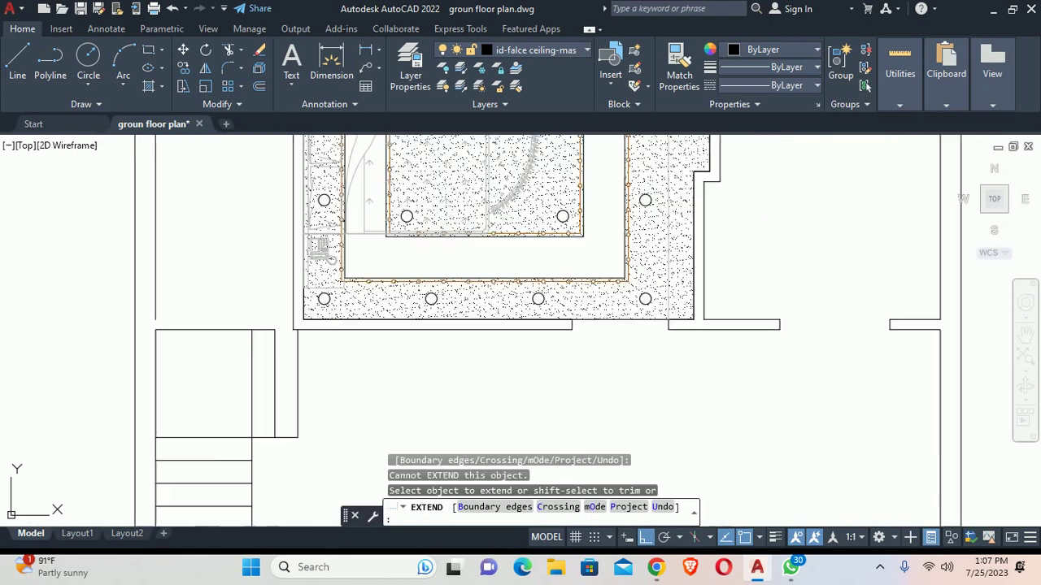
{"action": "left_click", "coordinate": [303, 358]}
{"action": "scroll", "coordinate": [372, 360], "scroll_direction": "down", "scroll_amount": 2}
{"action": "scroll", "coordinate": [377, 186], "scroll_direction": "up", "scroll_amount": 3}
{"action": "scroll", "coordinate": [316, 209], "scroll_direction": "up", "scroll_amount": 2}
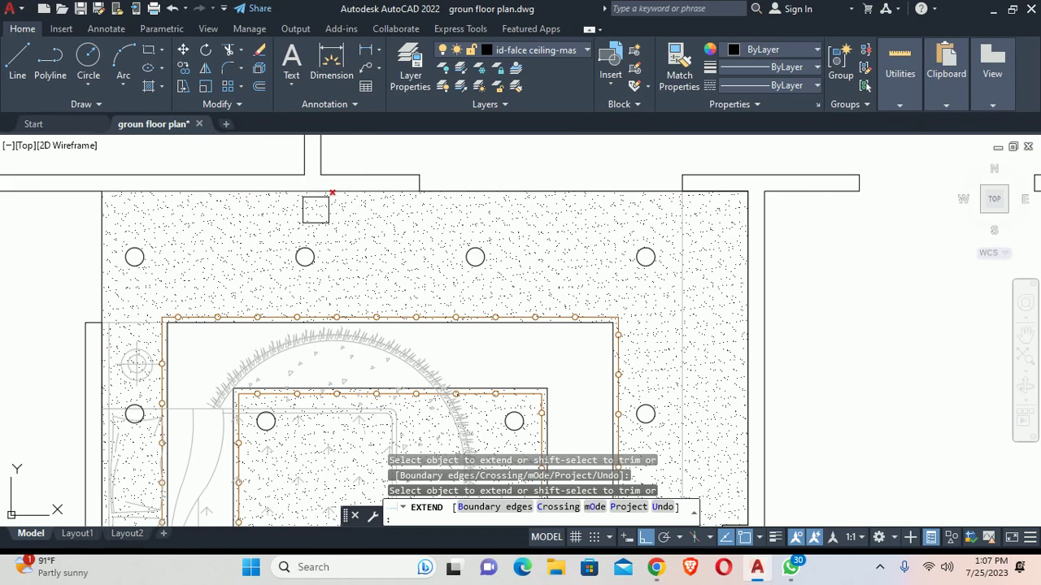
{"action": "scroll", "coordinate": [315, 210], "scroll_direction": "down", "scroll_amount": 2}
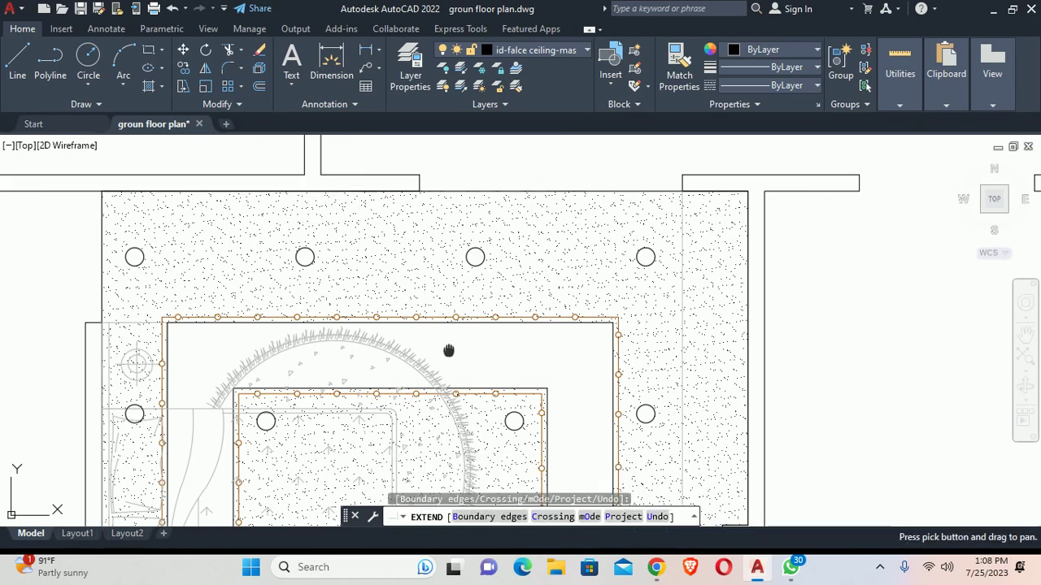
{"action": "scroll", "coordinate": [312, 350], "scroll_direction": "up", "scroll_amount": 2}
{"action": "left_click", "coordinate": [430, 348]}
{"action": "scroll", "coordinate": [485, 329], "scroll_direction": "up", "scroll_amount": 2}
{"action": "scroll", "coordinate": [485, 329], "scroll_direction": "up", "scroll_amount": 2}
{"action": "left_click", "coordinate": [458, 434]}
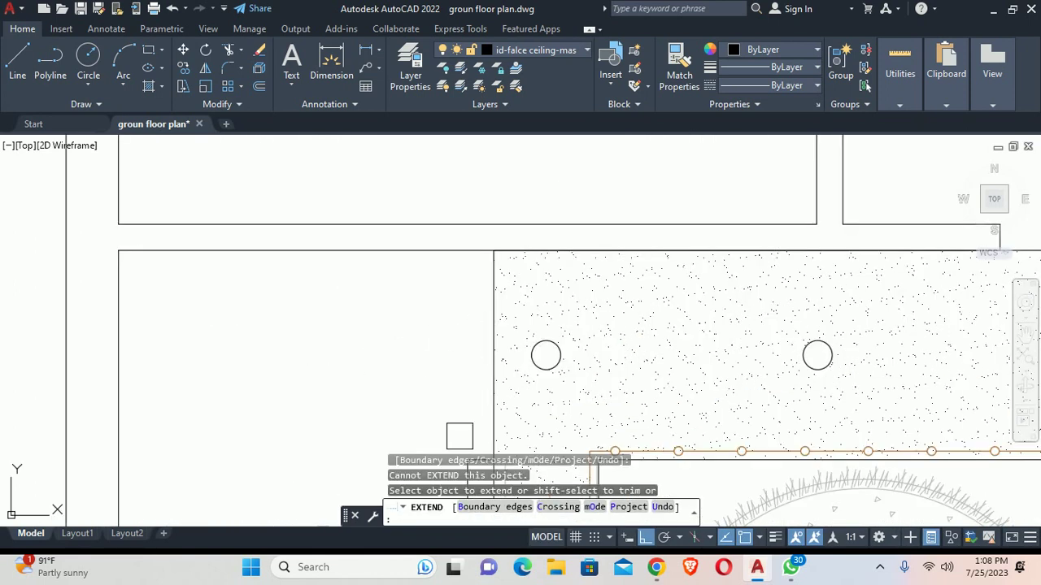
{"action": "scroll", "coordinate": [453, 413], "scroll_direction": "down", "scroll_amount": 2}
{"action": "scroll", "coordinate": [416, 385], "scroll_direction": "down", "scroll_amount": 2}
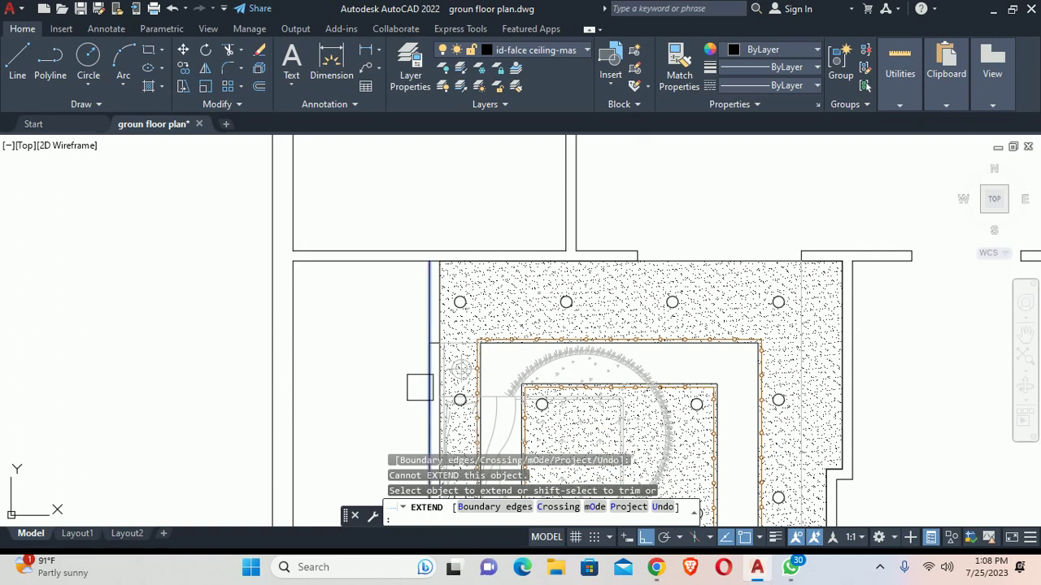
{"action": "left_click", "coordinate": [420, 388]}
{"action": "scroll", "coordinate": [391, 253], "scroll_direction": "up", "scroll_amount": 2}
{"action": "scroll", "coordinate": [391, 253], "scroll_direction": "down", "scroll_amount": 3}
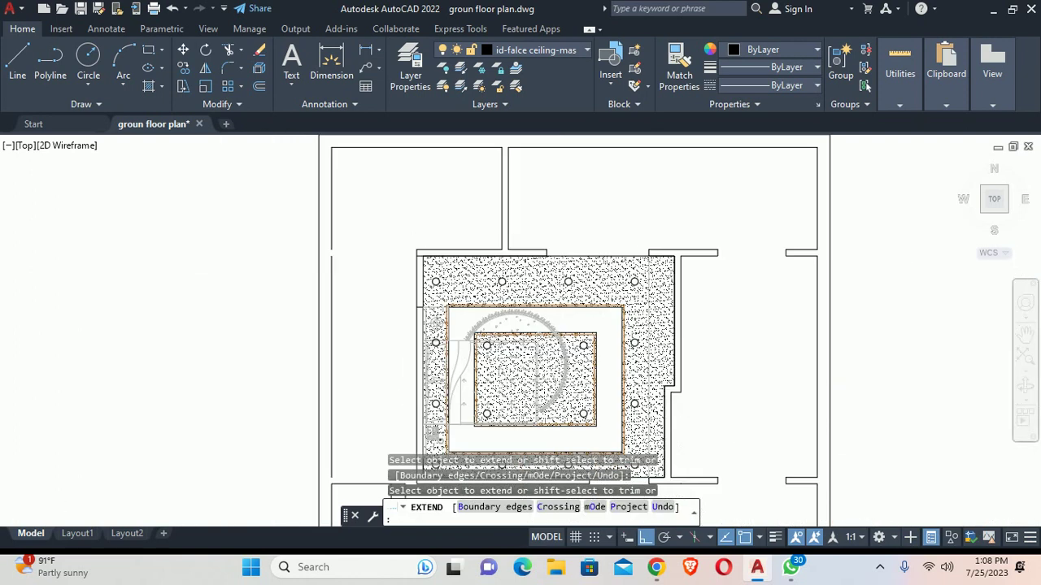
{"action": "scroll", "coordinate": [353, 330], "scroll_direction": "down", "scroll_amount": 1}
{"action": "left_click", "coordinate": [353, 330]}
{"action": "scroll", "coordinate": [455, 304], "scroll_direction": "up", "scroll_amount": 2}
{"action": "scroll", "coordinate": [423, 326], "scroll_direction": "up", "scroll_amount": 3}
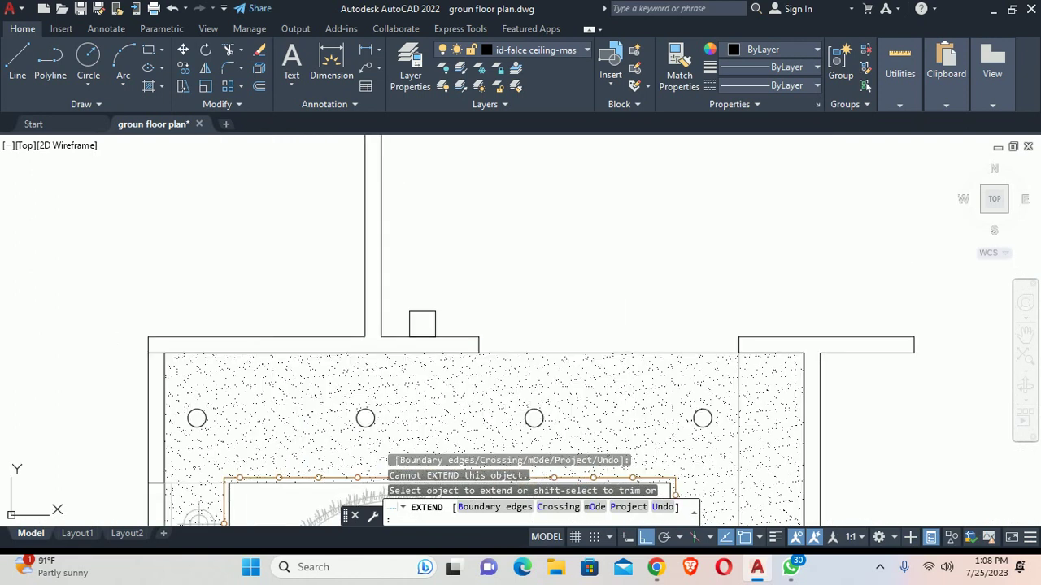
{"action": "left_click", "coordinate": [419, 329]}
Step: Extend the right-side vertical line and the bottom wall lines, then end EXTEND
{"action": "scroll", "coordinate": [364, 285], "scroll_direction": "down", "scroll_amount": 2}
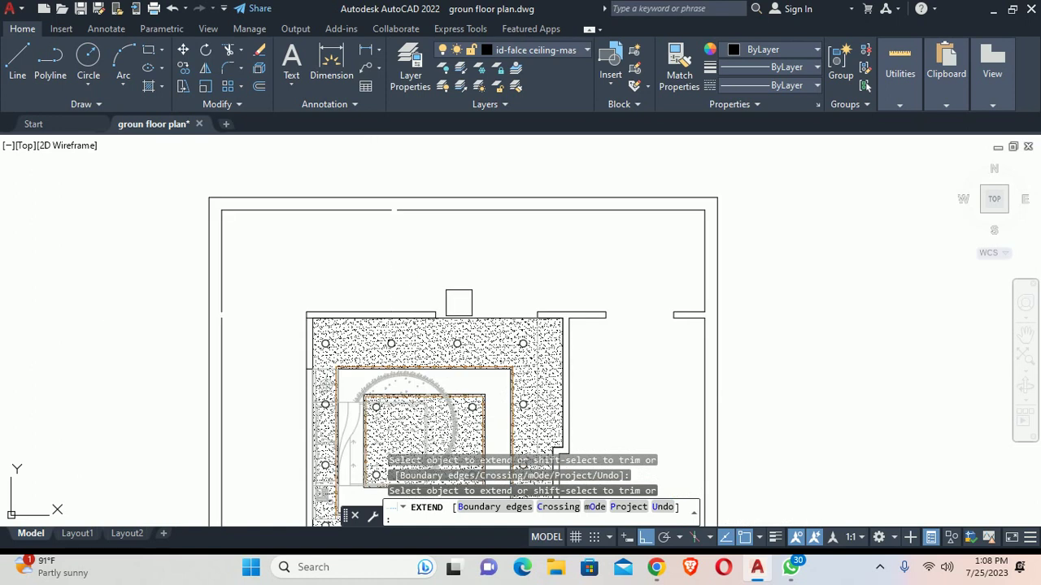
{"action": "left_click", "coordinate": [517, 303]}
{"action": "scroll", "coordinate": [530, 325], "scroll_direction": "up", "scroll_amount": 3}
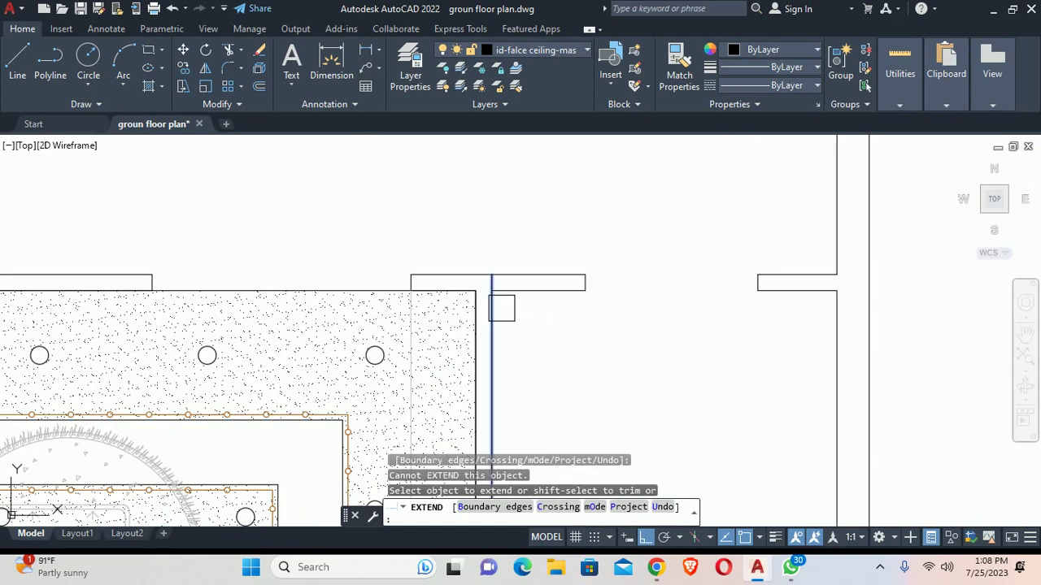
{"action": "left_click", "coordinate": [501, 307]}
{"action": "scroll", "coordinate": [536, 277], "scroll_direction": "down", "scroll_amount": 3}
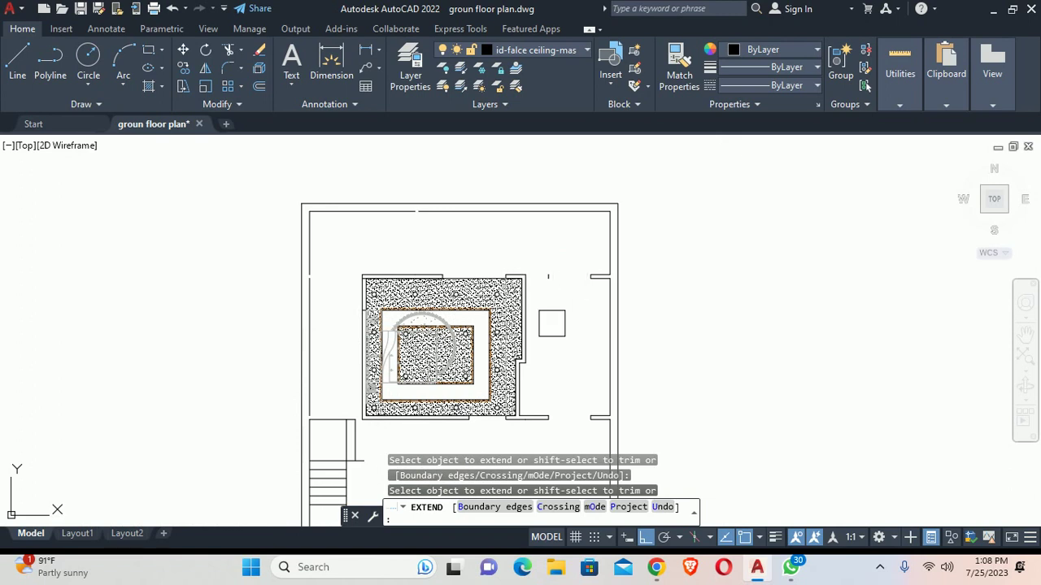
{"action": "scroll", "coordinate": [552, 324], "scroll_direction": "up", "scroll_amount": 3}
{"action": "scroll", "coordinate": [530, 395], "scroll_direction": "up", "scroll_amount": 2}
{"action": "left_click", "coordinate": [476, 272]}
{"action": "left_click", "coordinate": [481, 274]}
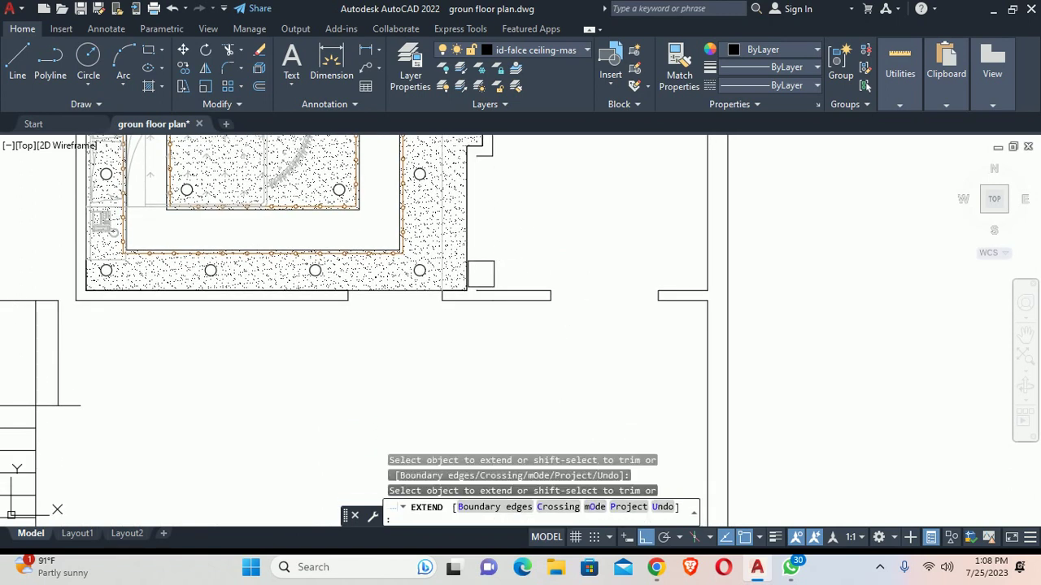
{"action": "scroll", "coordinate": [502, 265], "scroll_direction": "up", "scroll_amount": 2}
{"action": "scroll", "coordinate": [493, 297], "scroll_direction": "down", "scroll_amount": 3}
{"action": "scroll", "coordinate": [511, 333], "scroll_direction": "up", "scroll_amount": 3}
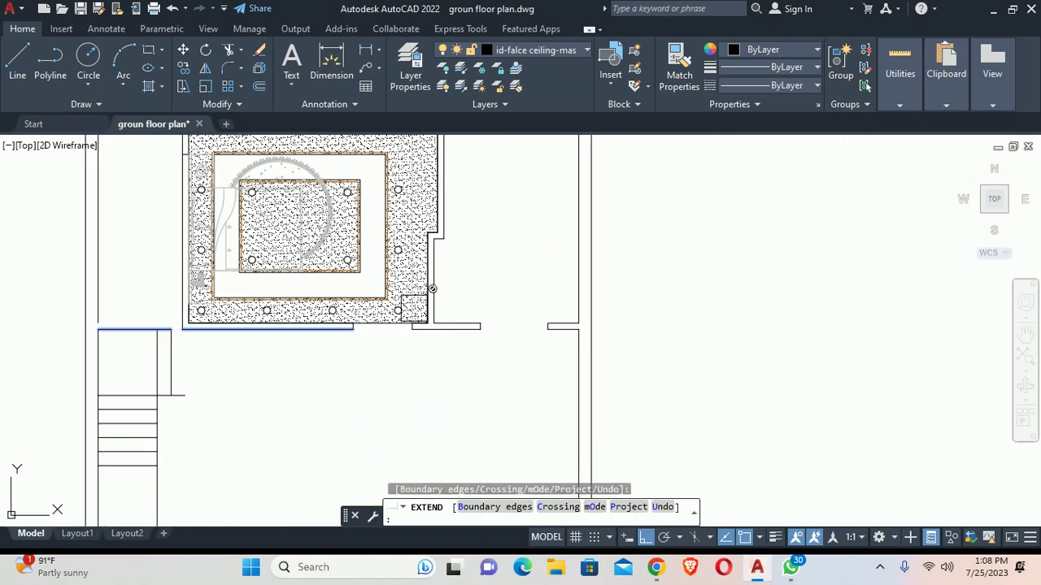
{"action": "scroll", "coordinate": [478, 336], "scroll_direction": "up", "scroll_amount": 1}
{"action": "left_click", "coordinate": [479, 336]}
{"action": "left_click", "coordinate": [463, 296]}
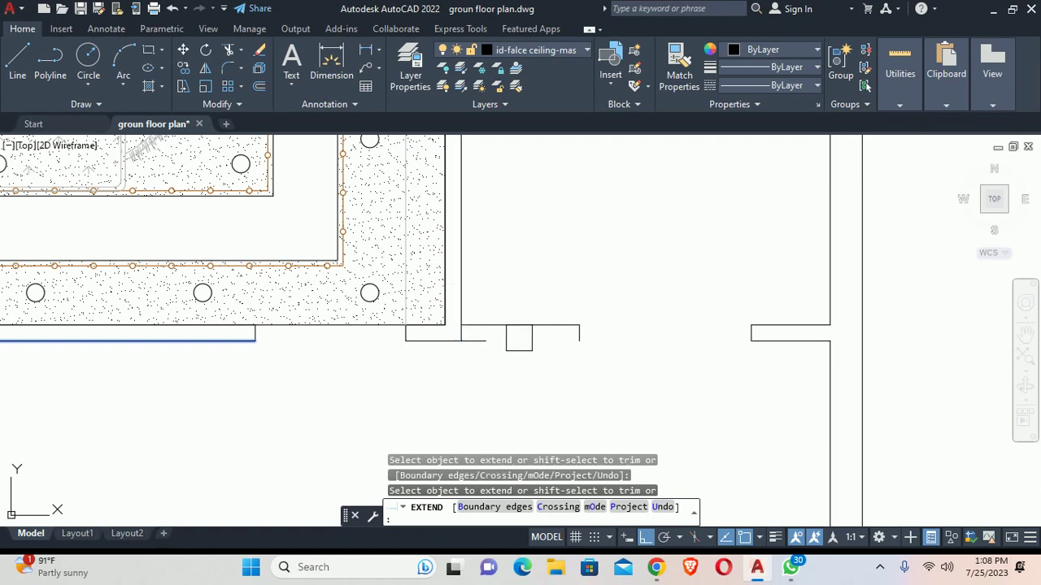
{"action": "scroll", "coordinate": [482, 347], "scroll_direction": "down", "scroll_amount": 3}
{"action": "key", "text": "Escape"}
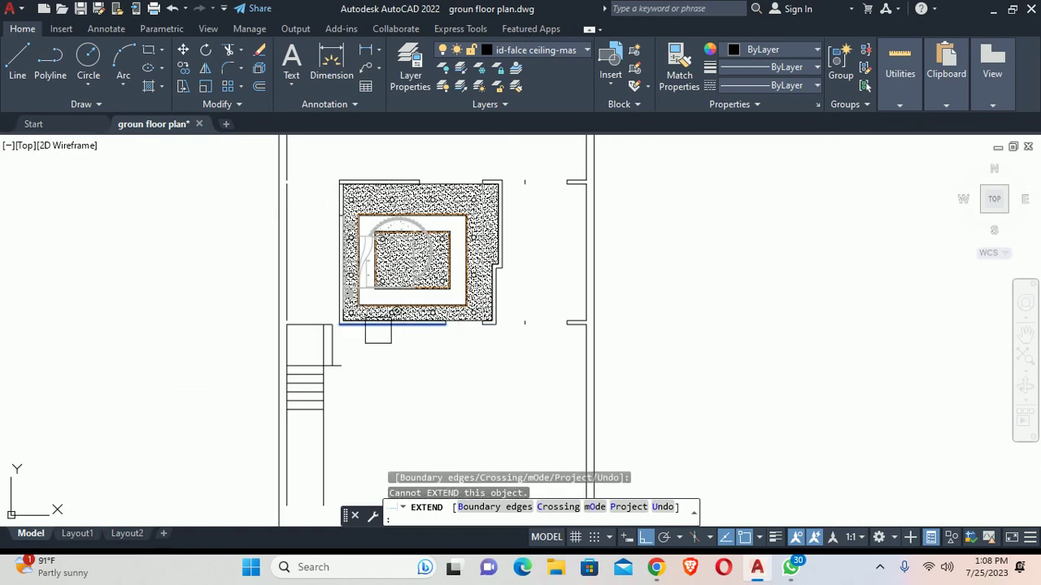
Step: Erase the right-hand wall lines and the stray lines around the plan
{"action": "left_click", "coordinate": [661, 397]}
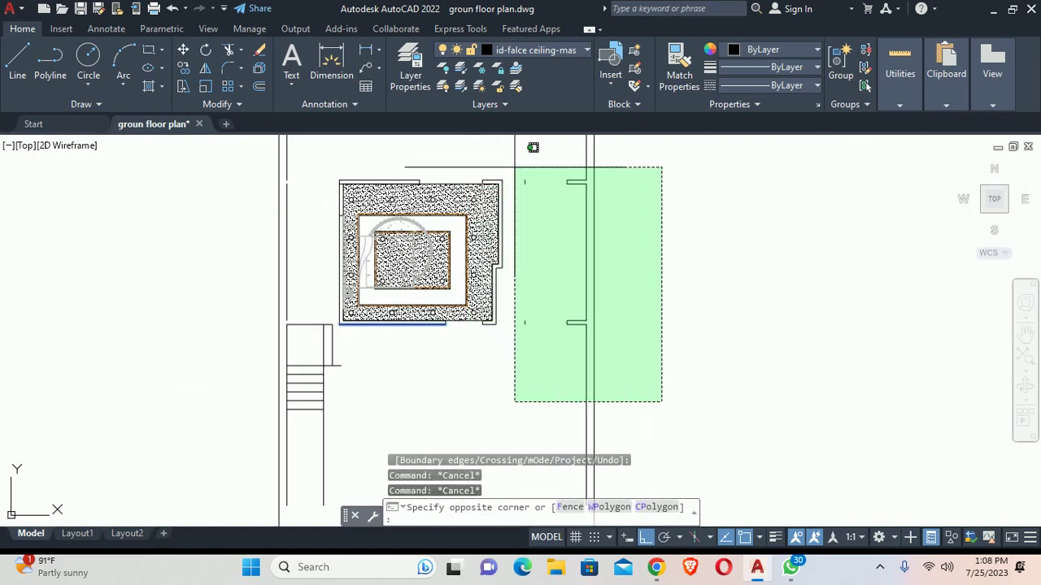
{"action": "left_click", "coordinate": [515, 139]}
{"action": "key", "text": "Delete"}
{"action": "middle_click_drag", "start_coordinate": [580, 140], "coordinate": [537, 260]}
{"action": "left_click", "coordinate": [569, 239]}
{"action": "left_click", "coordinate": [183, 227]}
{"action": "key", "text": "Delete"}
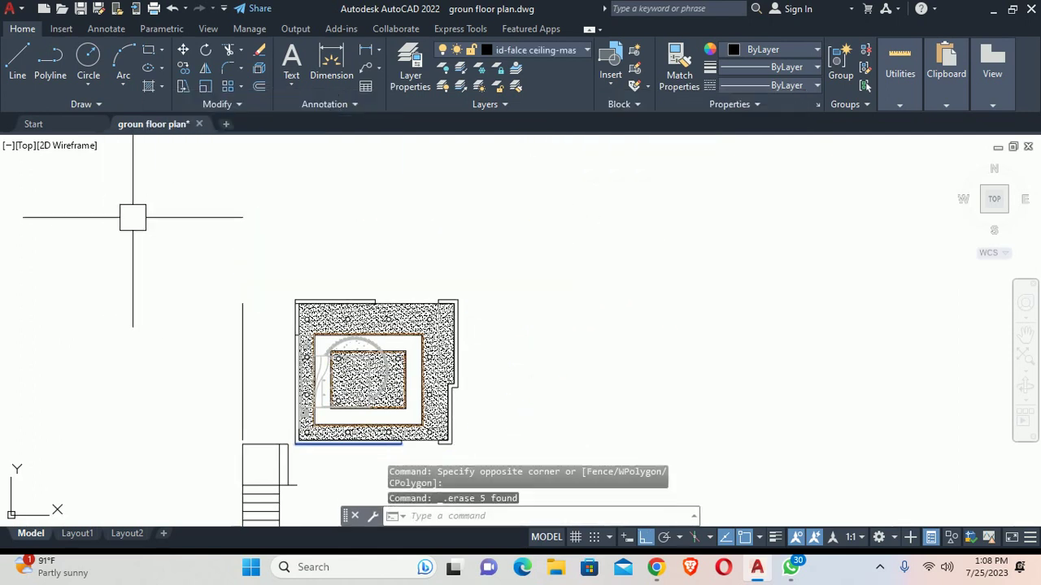
Step: Erase the staircase and the leftover lines below the plan
{"action": "left_click", "coordinate": [279, 216]}
{"action": "middle_click_drag", "start_coordinate": [212, 385], "coordinate": [212, 237]}
{"action": "left_click", "coordinate": [159, 366]}
{"action": "key", "text": "Delete"}
{"action": "left_click", "coordinate": [303, 423]}
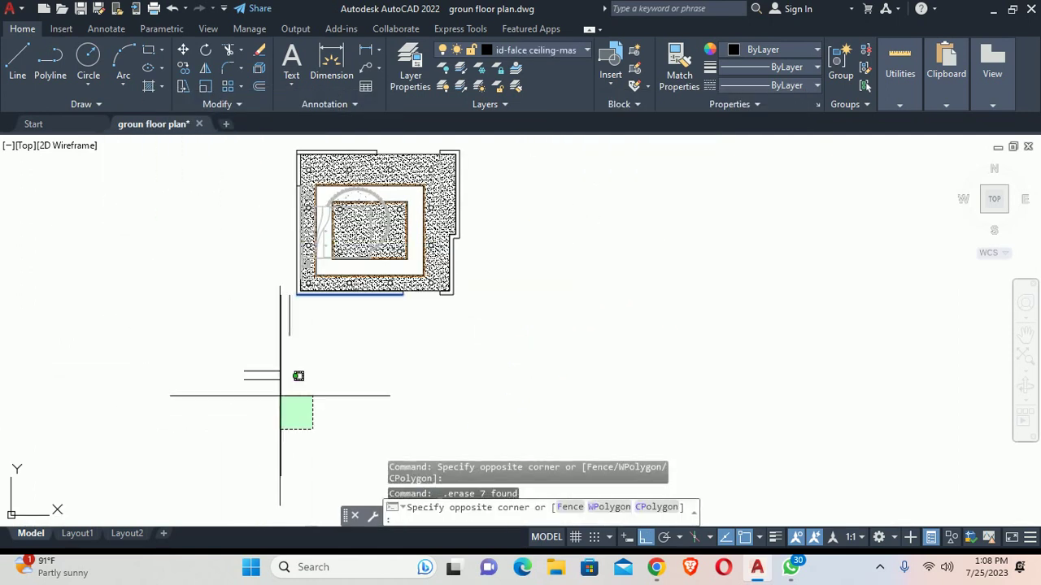
{"action": "left_click", "coordinate": [135, 306]}
{"action": "key", "text": "Delete"}
{"action": "middle_click_drag", "start_coordinate": [253, 360], "coordinate": [255, 364]}
Step: Regenerate the drawing with RE and centre the ceiling plan in the view
{"action": "type", "text": "re"}
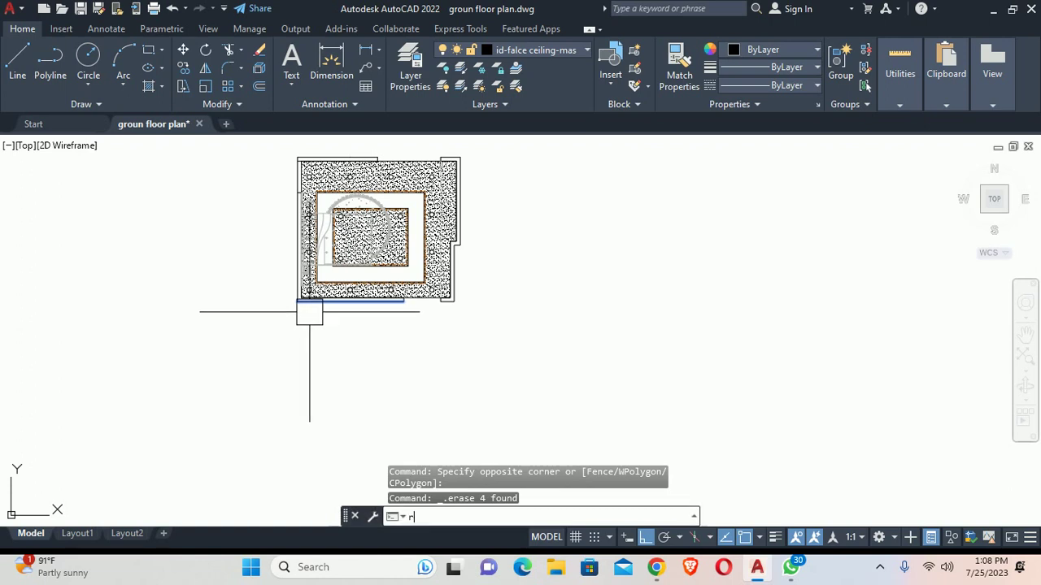
{"action": "key", "text": "Return"}
{"action": "scroll", "coordinate": [337, 309], "scroll_direction": "up", "scroll_amount": 3}
{"action": "scroll", "coordinate": [306, 282], "scroll_direction": "down", "scroll_amount": 1}
{"action": "middle_click_drag", "start_coordinate": [306, 282], "coordinate": [293, 337]}
{"action": "scroll", "coordinate": [276, 317], "scroll_direction": "up", "scroll_amount": 2}
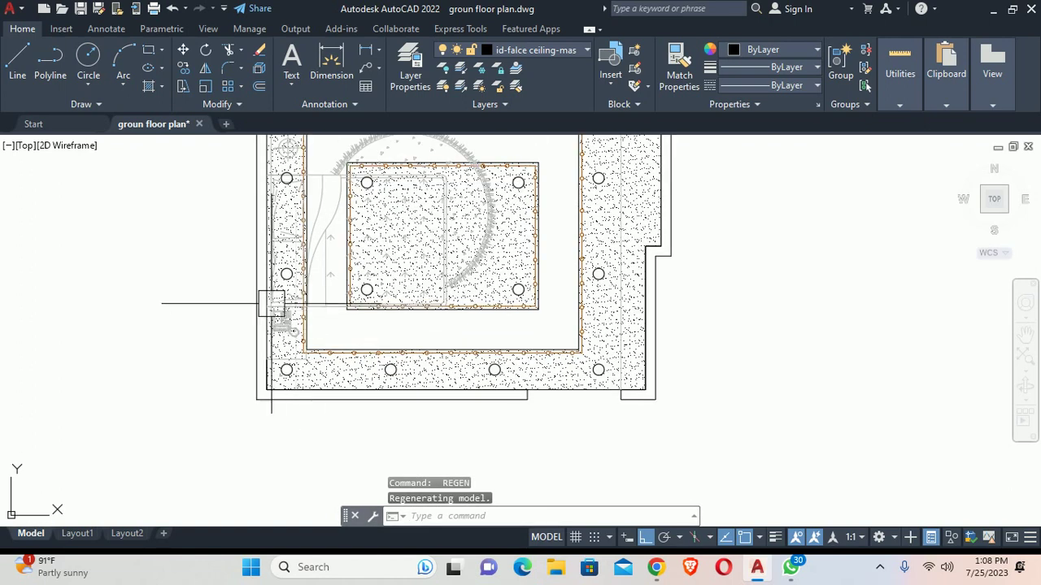
{"action": "middle_click_drag", "start_coordinate": [267, 302], "coordinate": [309, 298]}
{"action": "scroll", "coordinate": [426, 265], "scroll_direction": "down", "scroll_amount": 1}
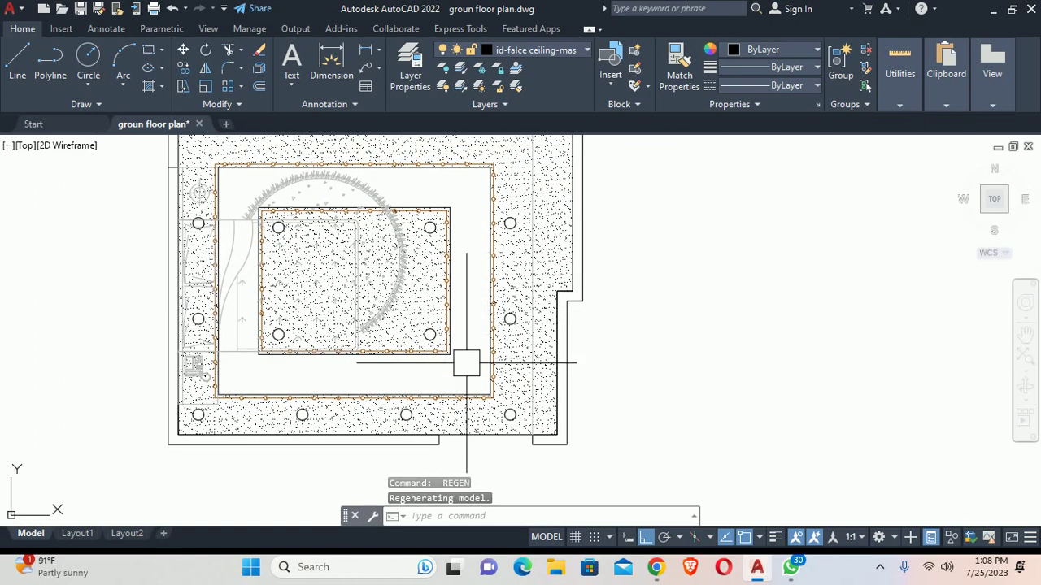
{"action": "key", "text": "Escape"}
{"action": "key", "text": "Escape"}
Step: Shift the view to leave room right of the plan and start a quick leader
{"action": "scroll", "coordinate": [416, 322], "scroll_direction": "down", "scroll_amount": 4}
{"action": "scroll", "coordinate": [404, 279], "scroll_direction": "up", "scroll_amount": 2}
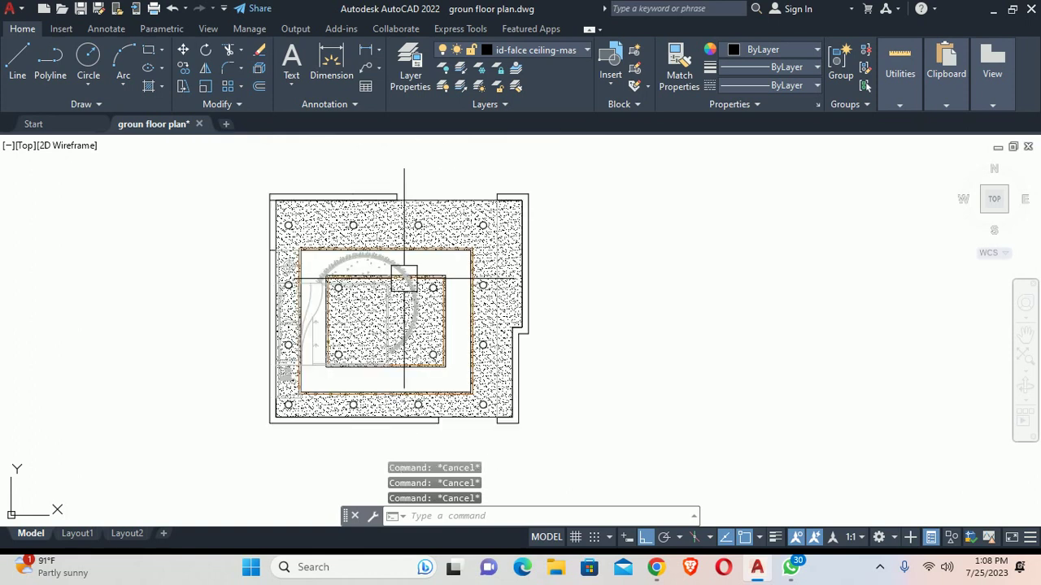
{"action": "scroll", "coordinate": [493, 263], "scroll_direction": "up", "scroll_amount": 2}
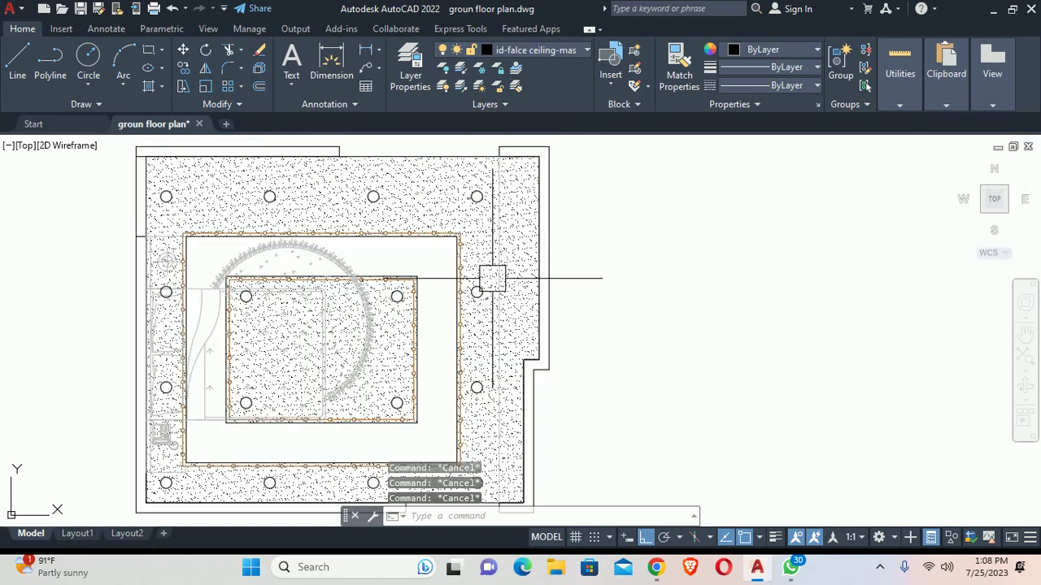
{"action": "scroll", "coordinate": [491, 269], "scroll_direction": "up", "scroll_amount": 2}
{"action": "scroll", "coordinate": [487, 253], "scroll_direction": "down", "scroll_amount": 2}
{"action": "scroll", "coordinate": [488, 253], "scroll_direction": "down", "scroll_amount": 2}
{"action": "mouse_move", "coordinate": [488, 253]}
{"action": "middle_mouse_down"}
{"action": "mouse_move", "coordinate": [466, 305]}
{"action": "mouse_move", "coordinate": [441, 290]}
{"action": "middle_mouse_up"}
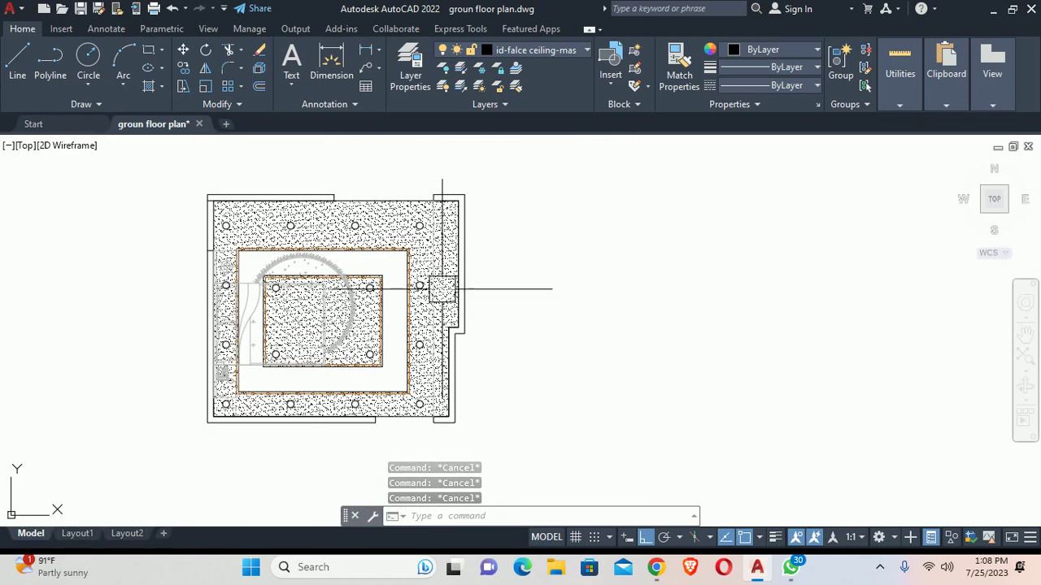
{"action": "type", "text": "le"}
{"action": "key", "text": "Return"}
{"action": "scroll", "coordinate": [480, 294], "scroll_direction": "up", "scroll_amount": 4}
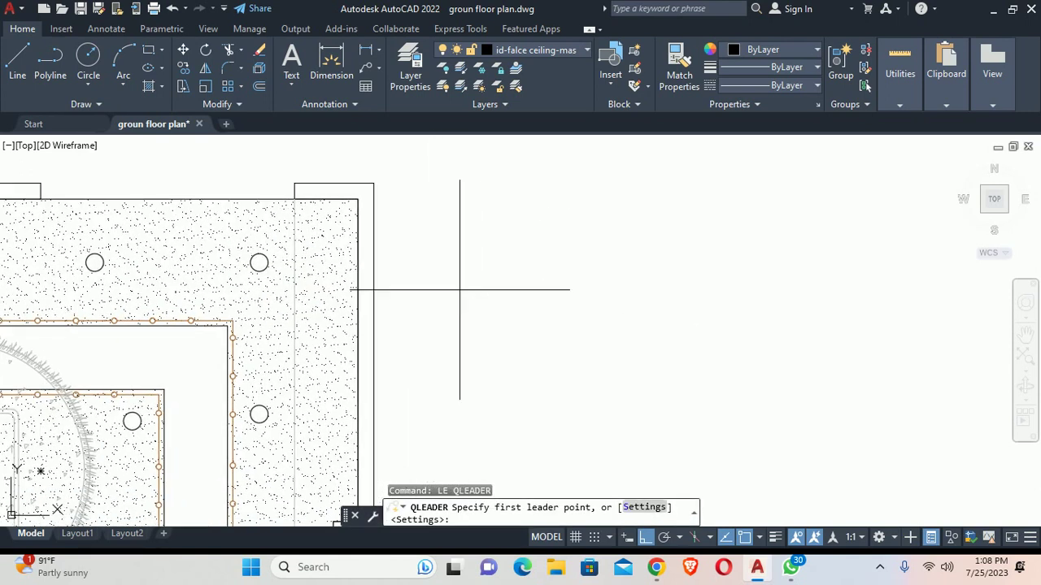
Step: Draw a multiline text box right of the plan with 6" text height
{"action": "scroll", "coordinate": [467, 291], "scroll_direction": "down", "scroll_amount": 5}
{"action": "key", "text": "Escape"}
{"action": "type", "text": "t"}
{"action": "key", "text": "Return"}
{"action": "left_click", "coordinate": [501, 257]}
{"action": "left_click", "coordinate": [620, 320]}
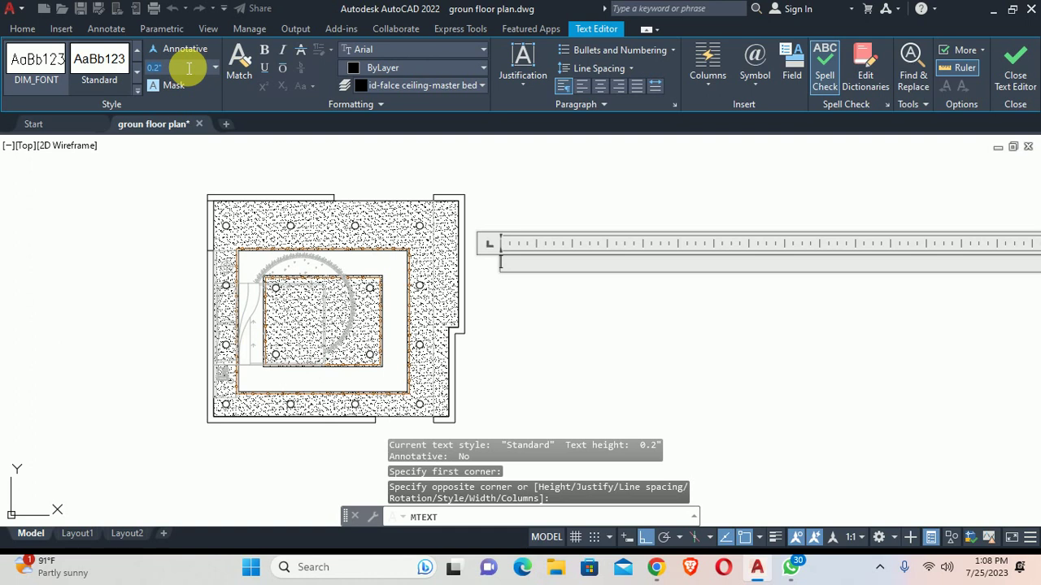
{"action": "type", "text": "6"}
{"action": "key", "text": "Return"}
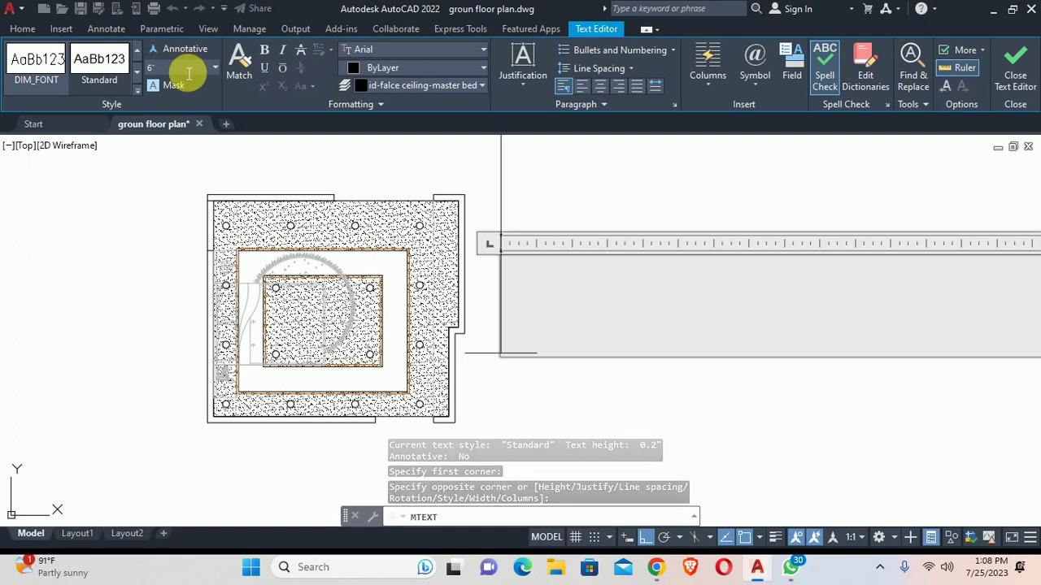
Step: Type the label text, replacing the lowercase 'lvl' with 'LVL'
{"action": "type", "text": "lvl"}
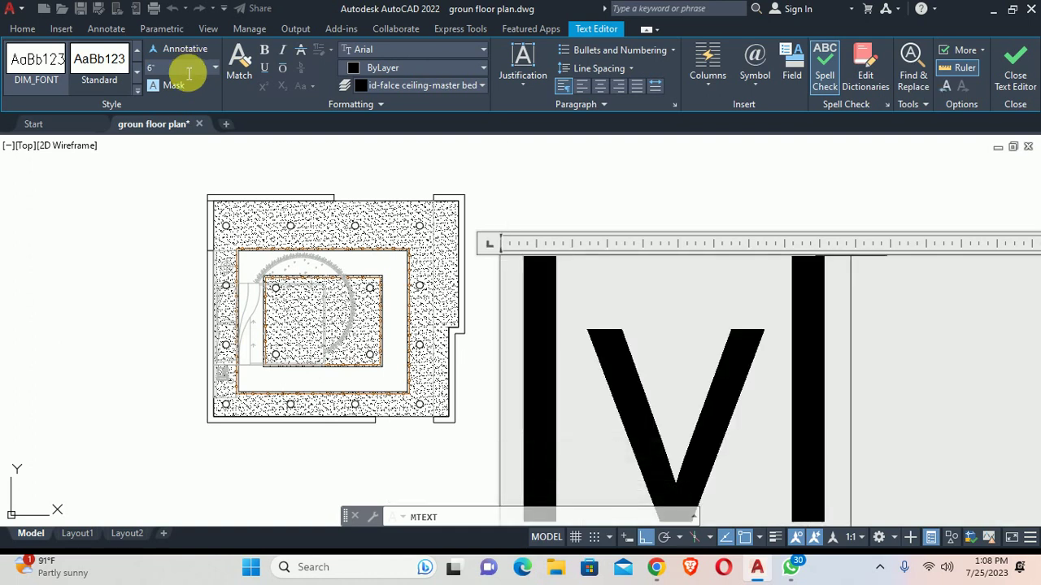
{"action": "scroll", "coordinate": [429, 196], "scroll_direction": "down", "scroll_amount": 2}
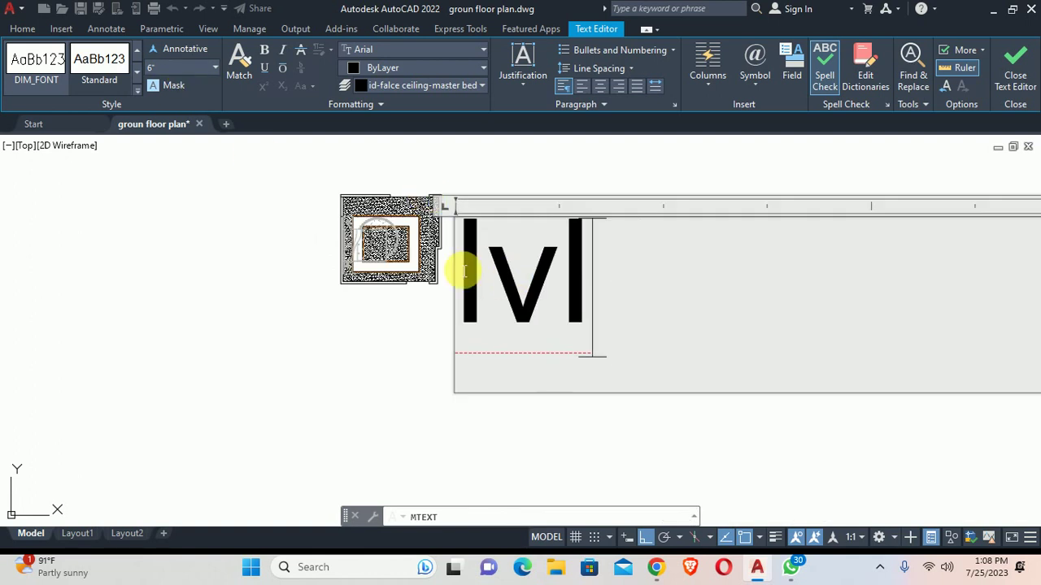
{"action": "key", "text": "BackSpace"}
{"action": "key", "text": "BackSpace"}
{"action": "key", "text": "BackSpace"}
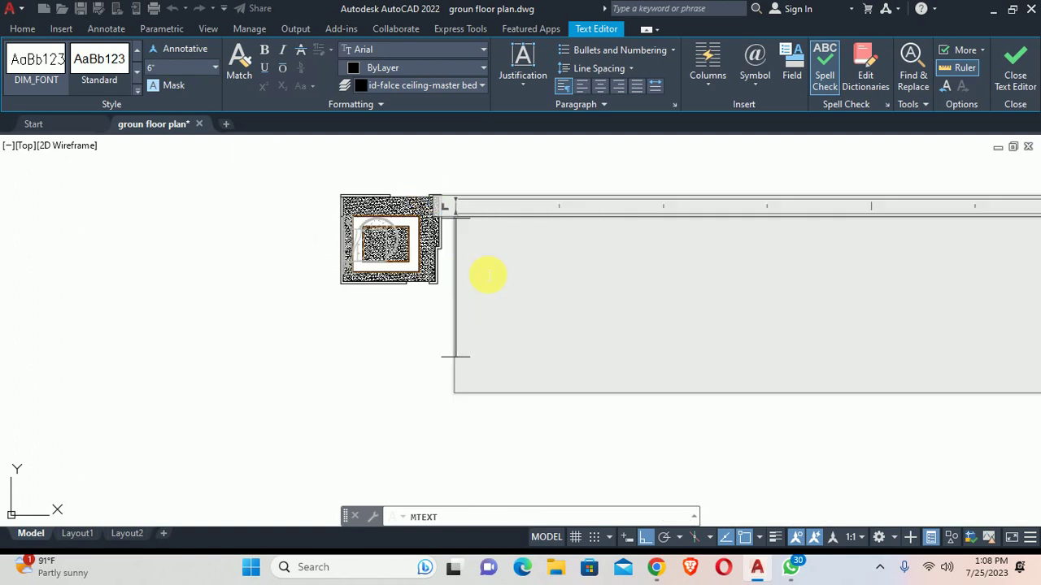
{"action": "type", "text": "LVL"}
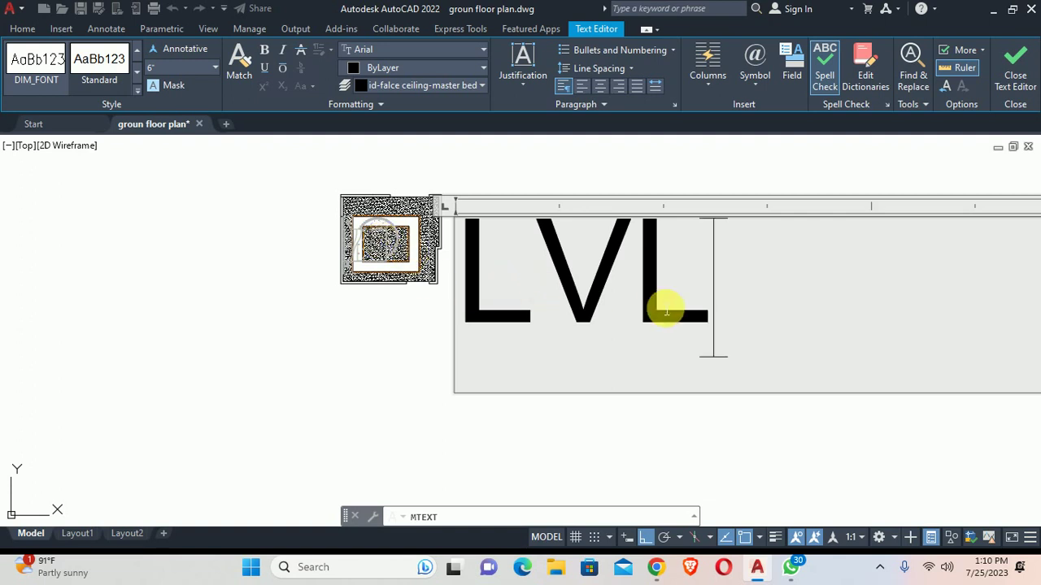
Step: Complete the label as LVL-11", correcting the mistyped = and + signs, and close the editor
{"action": "type", "text": "="}
{"action": "key", "text": "BackSpace"}
{"action": "type", "text": "+"}
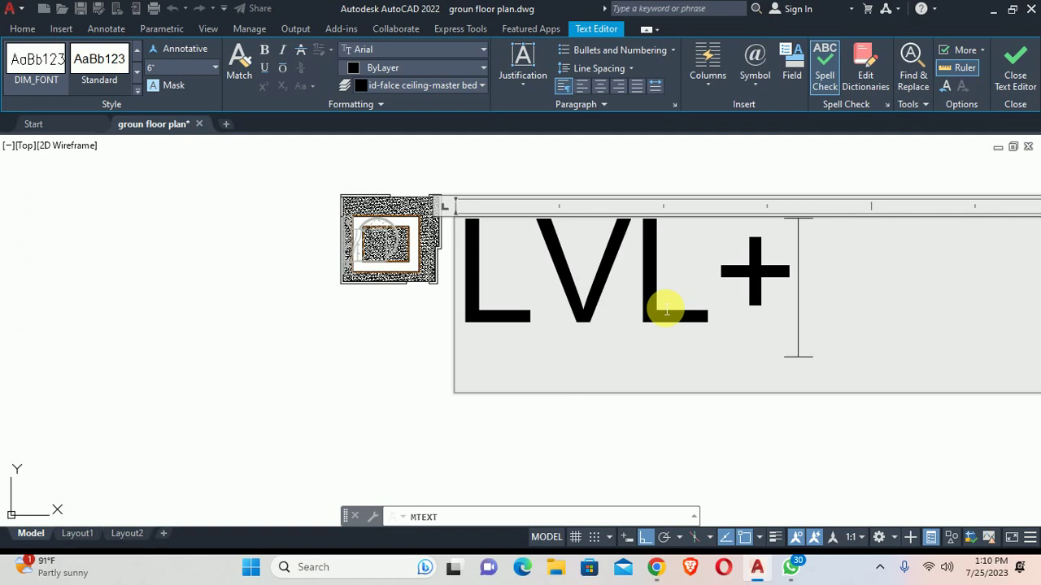
{"action": "key", "text": "BackSpace"}
{"action": "type", "text": "-"}
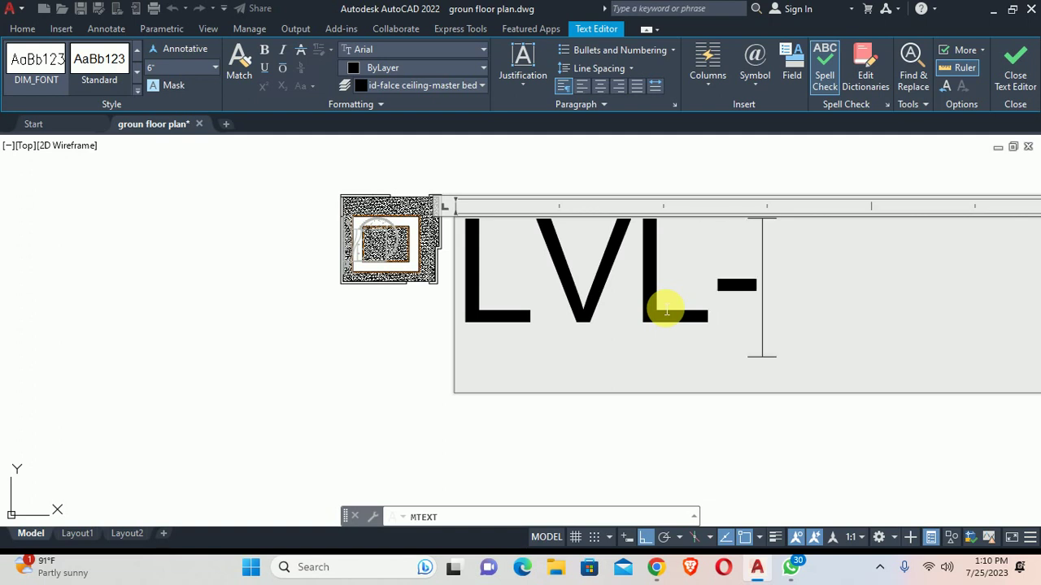
{"action": "type", "text": "11\""}
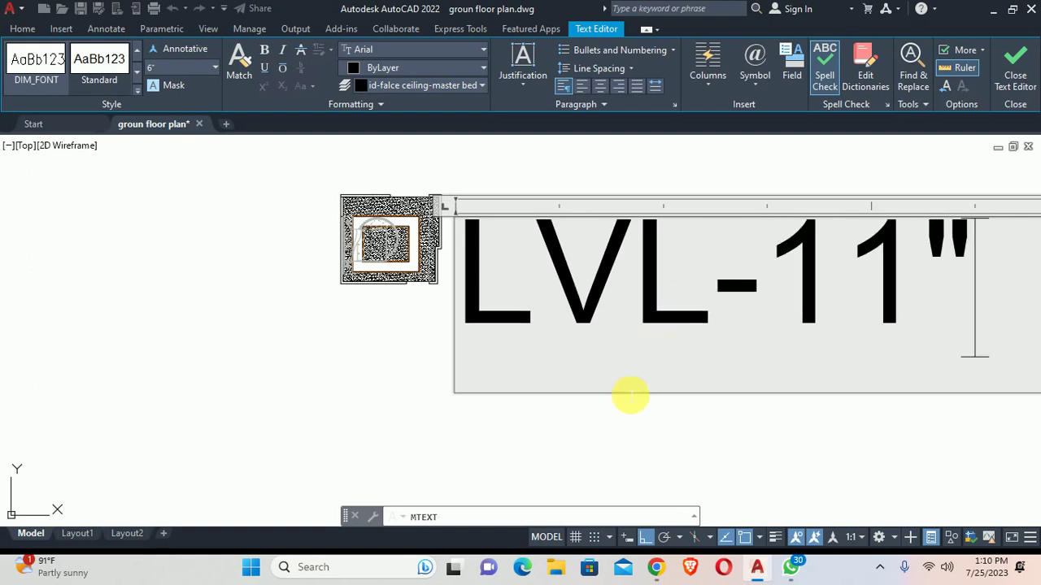
{"action": "left_click", "coordinate": [391, 398]}
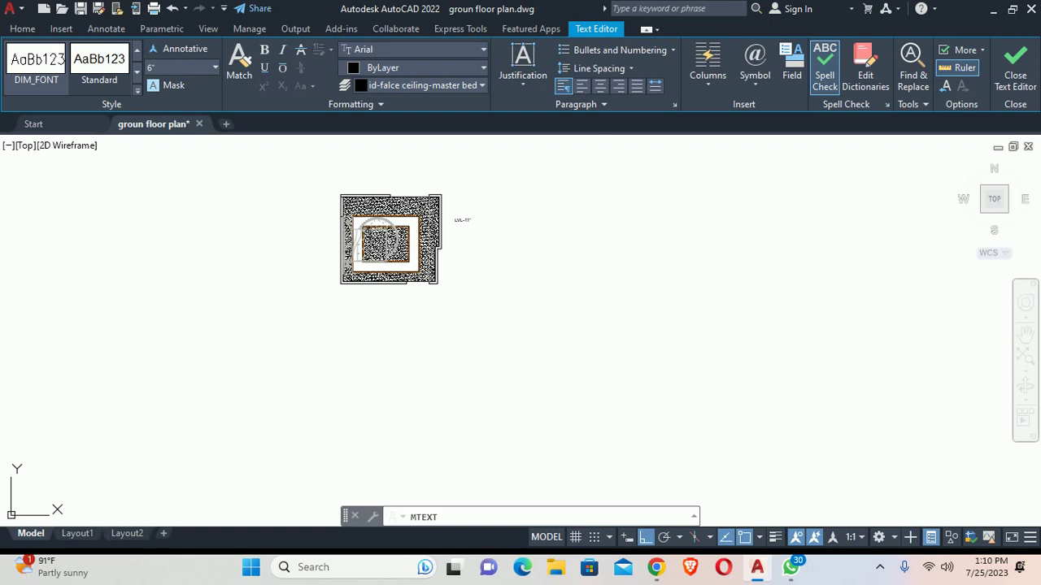
{"action": "key", "text": "Escape"}
{"action": "key", "text": "Escape"}
Step: Draw a leader arrow from the outer ceiling band to the LVL-11" label
{"action": "scroll", "coordinate": [441, 216], "scroll_direction": "up", "scroll_amount": 6}
{"action": "middle_click_drag", "start_coordinate": [441, 216], "coordinate": [569, 195]}
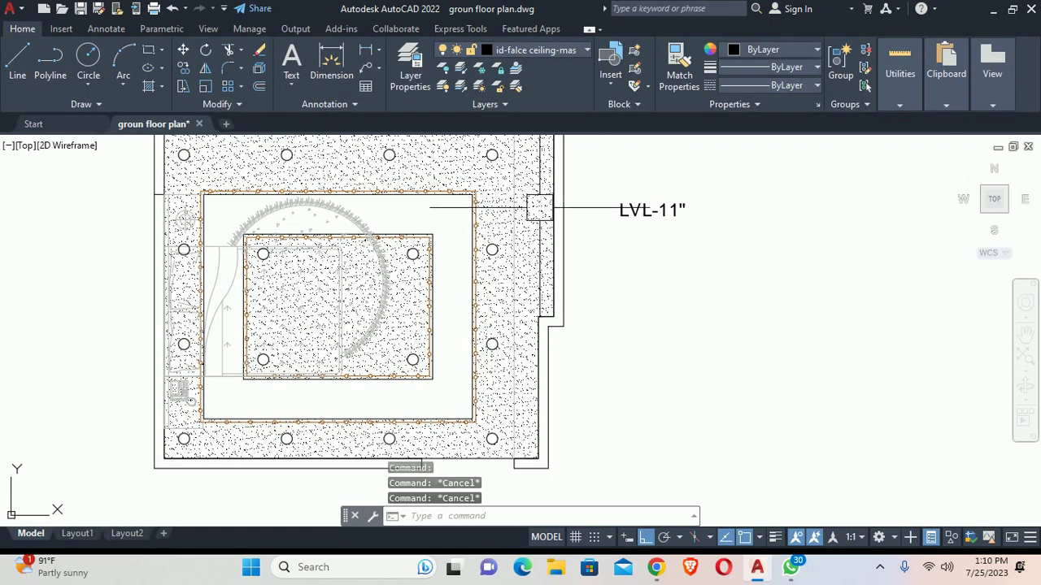
{"action": "middle_click_drag", "start_coordinate": [623, 220], "coordinate": [553, 290]}
{"action": "type", "text": "le"}
{"action": "key", "text": "Return"}
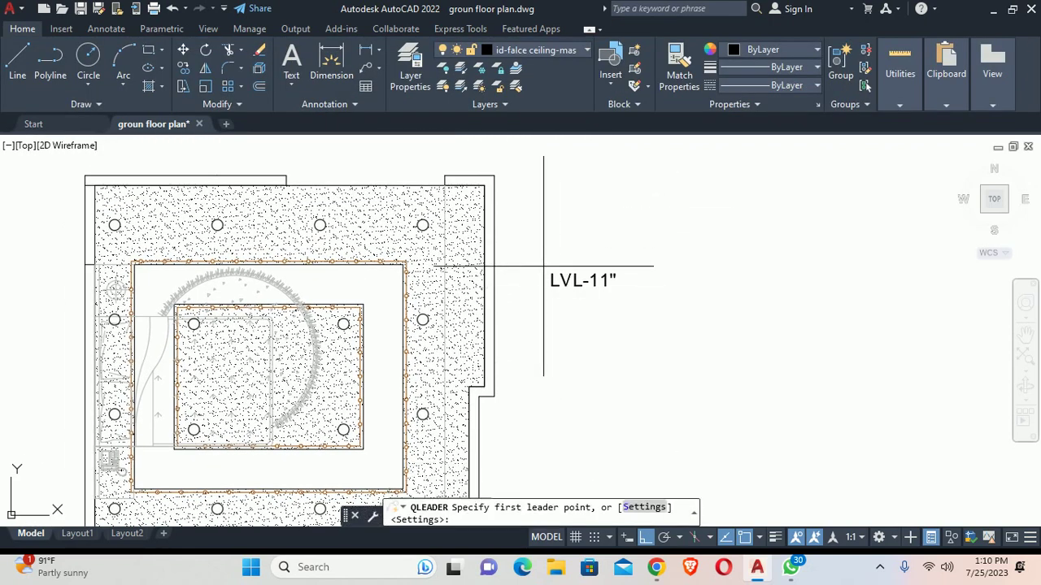
{"action": "scroll", "coordinate": [544, 266], "scroll_direction": "up", "scroll_amount": 5}
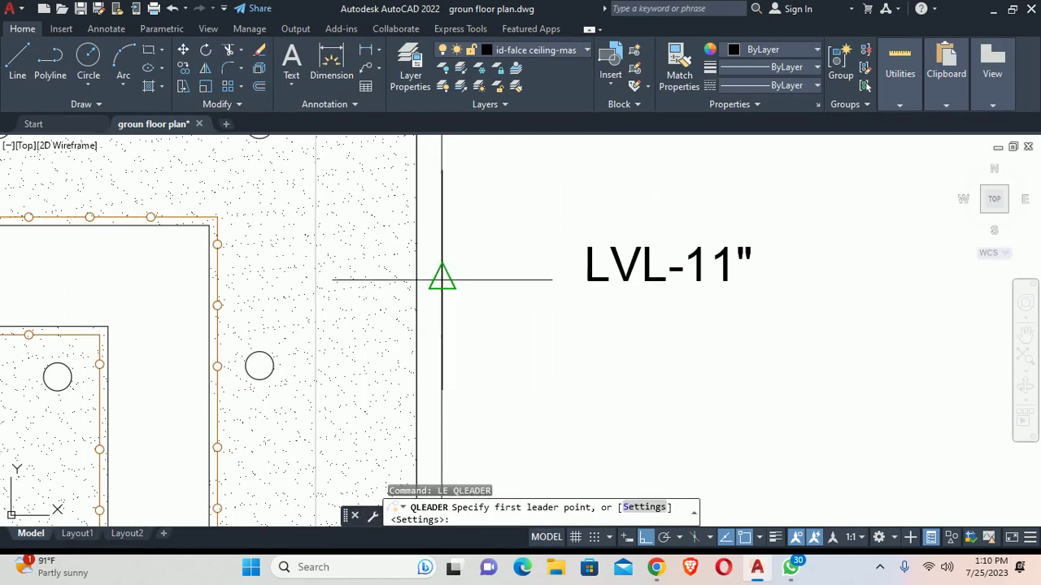
{"action": "left_click", "coordinate": [562, 261]}
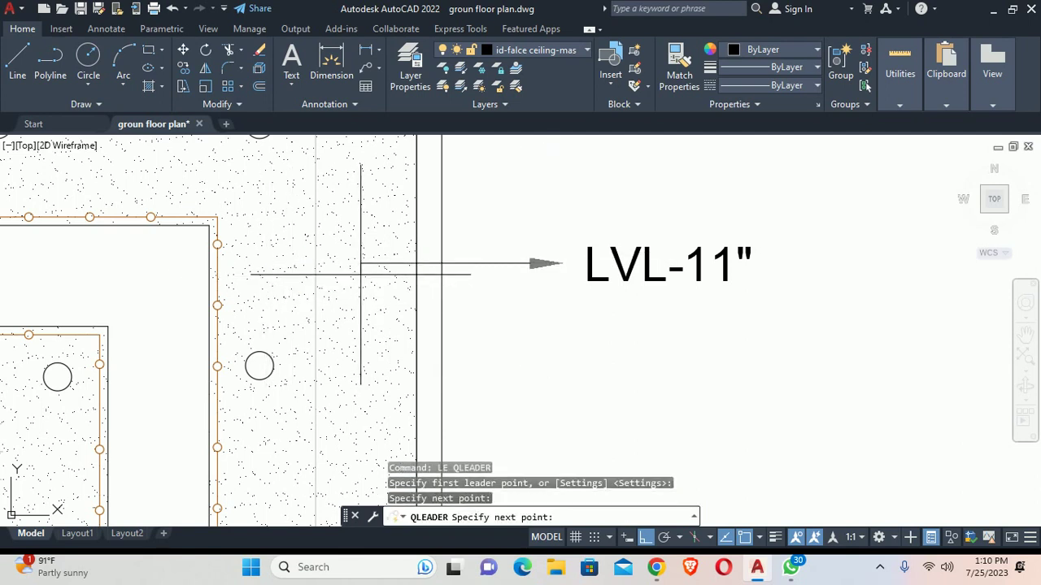
{"action": "key", "text": "Escape"}
{"action": "scroll", "coordinate": [361, 264], "scroll_direction": "down", "scroll_amount": 5}
{"action": "mouse_move", "coordinate": [365, 272]}
{"action": "middle_mouse_down"}
{"action": "mouse_move", "coordinate": [366, 225]}
{"action": "mouse_move", "coordinate": [353, 204]}
{"action": "middle_mouse_up"}
{"action": "type", "text": "L"}
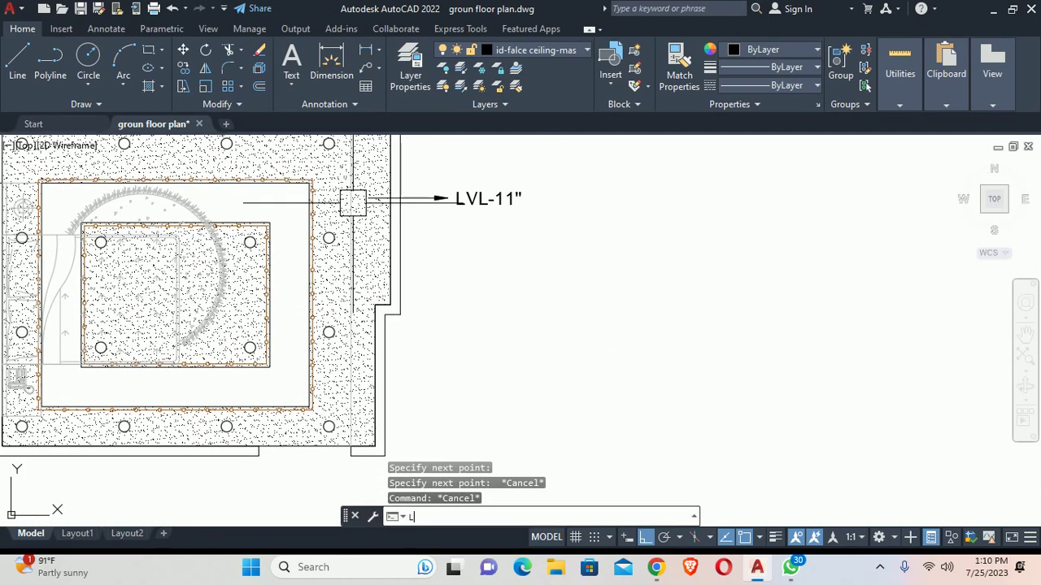
{"action": "type", "text": "E"}
{"action": "key", "text": "Return"}
{"action": "scroll", "coordinate": [323, 254], "scroll_direction": "up", "scroll_amount": 5}
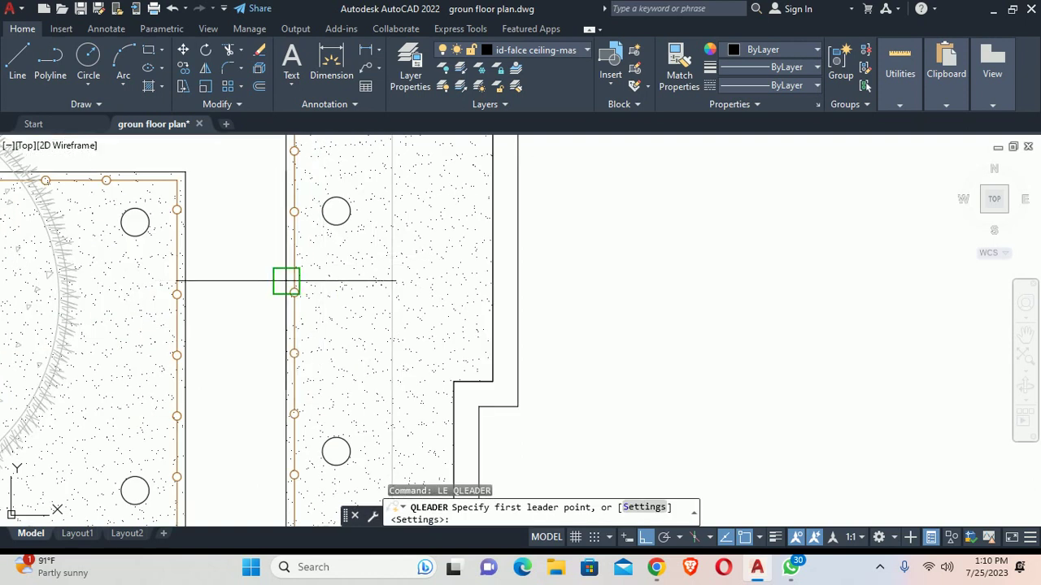
{"action": "left_click", "coordinate": [580, 303]}
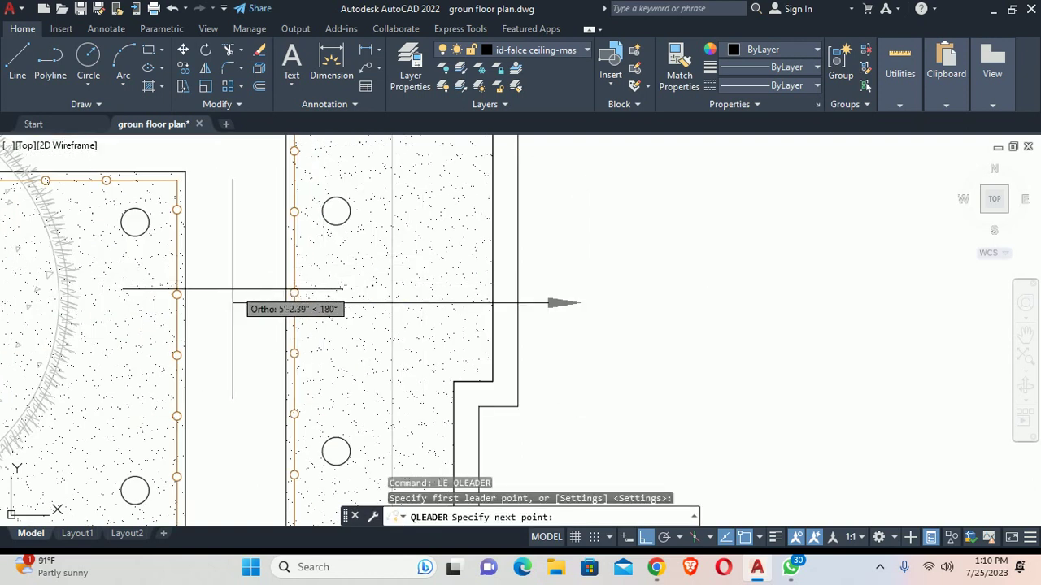
{"action": "left_click", "coordinate": [236, 304]}
{"action": "key", "text": "Escape"}
{"action": "key", "text": "Escape"}
{"action": "scroll", "coordinate": [236, 304], "scroll_direction": "down", "scroll_amount": 5}
{"action": "middle_click_drag", "start_coordinate": [166, 260], "coordinate": [350, 288]}
Step: Copy the LVL-11" label and its leader downward below the original
{"action": "type", "text": "CO"}
{"action": "key", "text": "Return"}
{"action": "left_click", "coordinate": [557, 262]}
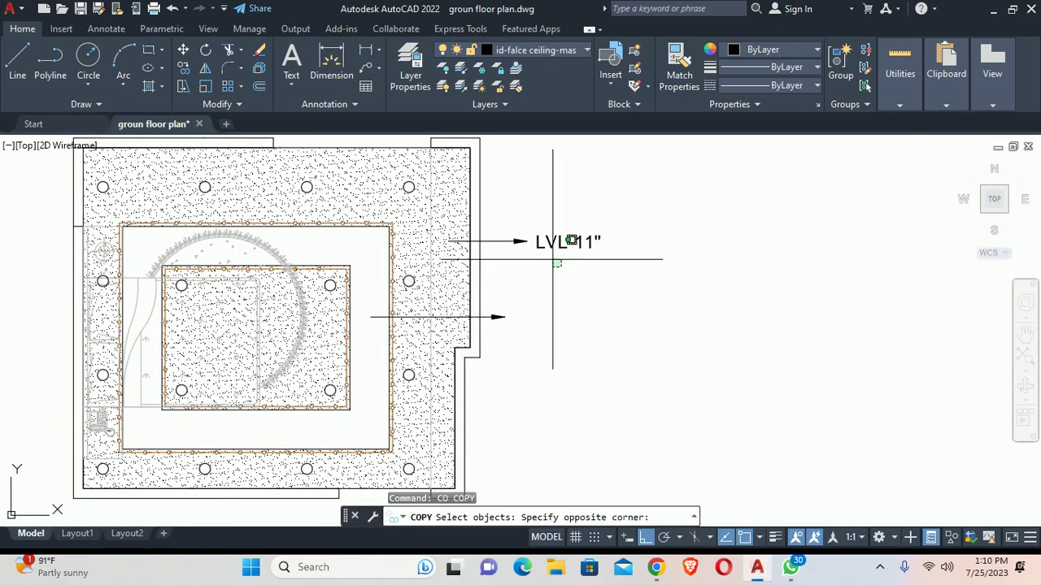
{"action": "left_click", "coordinate": [550, 249]}
{"action": "key", "text": "Return"}
{"action": "left_click", "coordinate": [553, 249]}
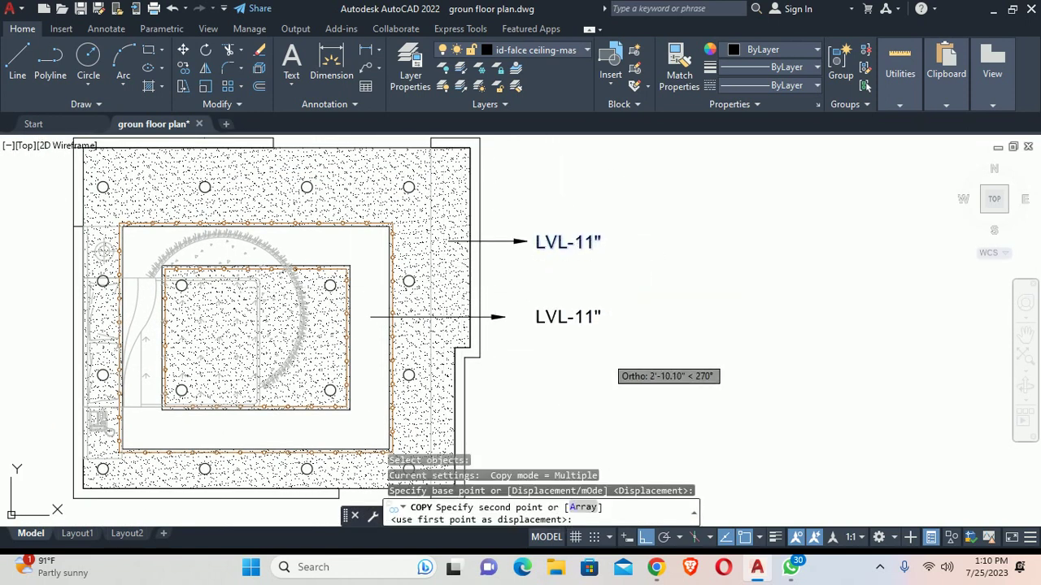
{"action": "left_click", "coordinate": [556, 324]}
{"action": "key", "text": "Escape"}
Step: Edit the copied label, changing 11 to 3 so it reads LVL-3"
{"action": "type", "text": "m"}
{"action": "key", "text": "Return"}
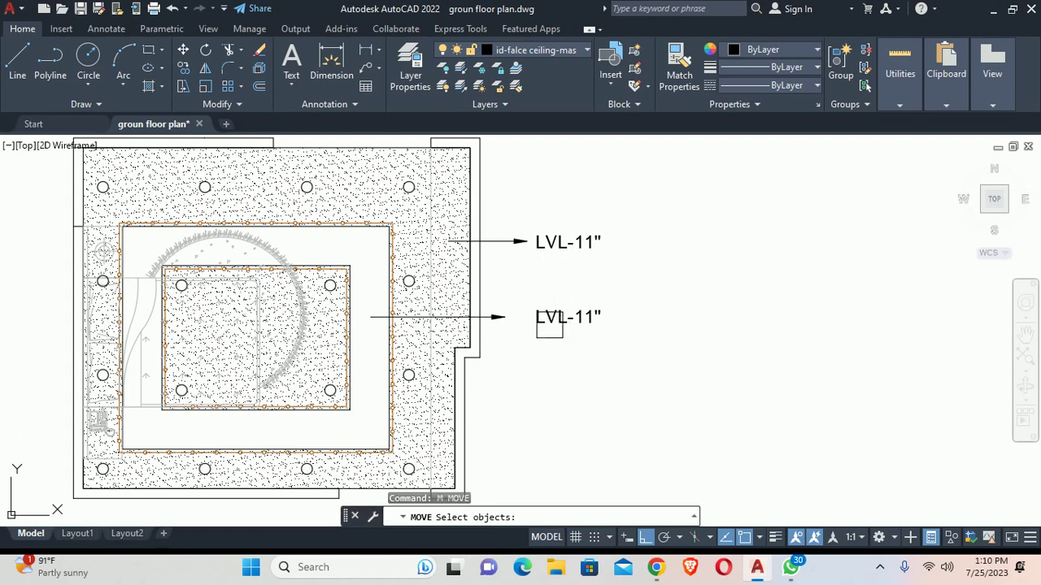
{"action": "left_click", "coordinate": [550, 317]}
{"action": "key", "text": "Return"}
{"action": "key", "text": "Escape"}
{"action": "key", "text": "Escape"}
{"action": "double_click", "coordinate": [579, 321]}
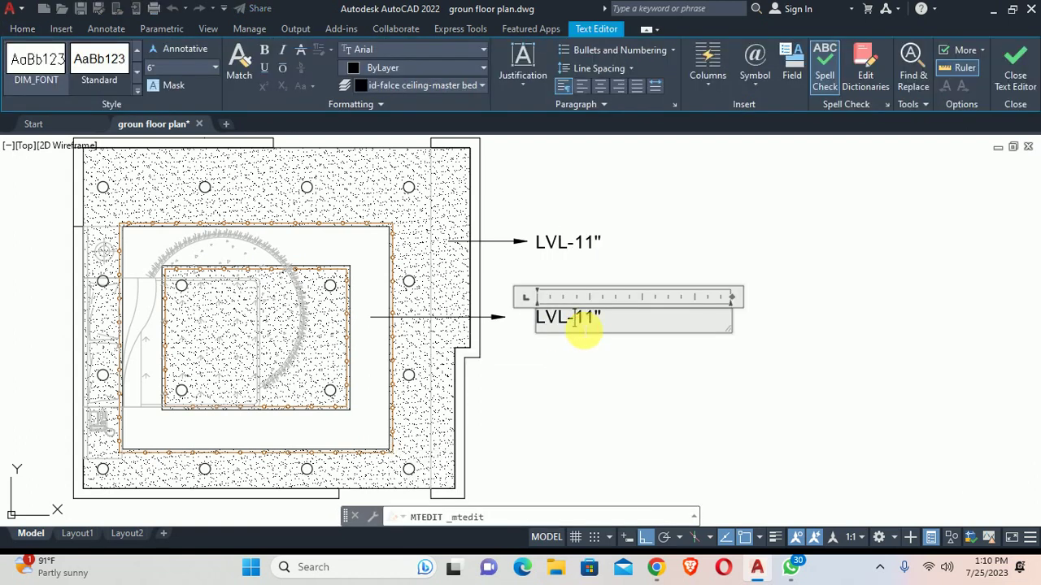
{"action": "left_click_drag", "start_coordinate": [577, 325], "coordinate": [601, 327]}
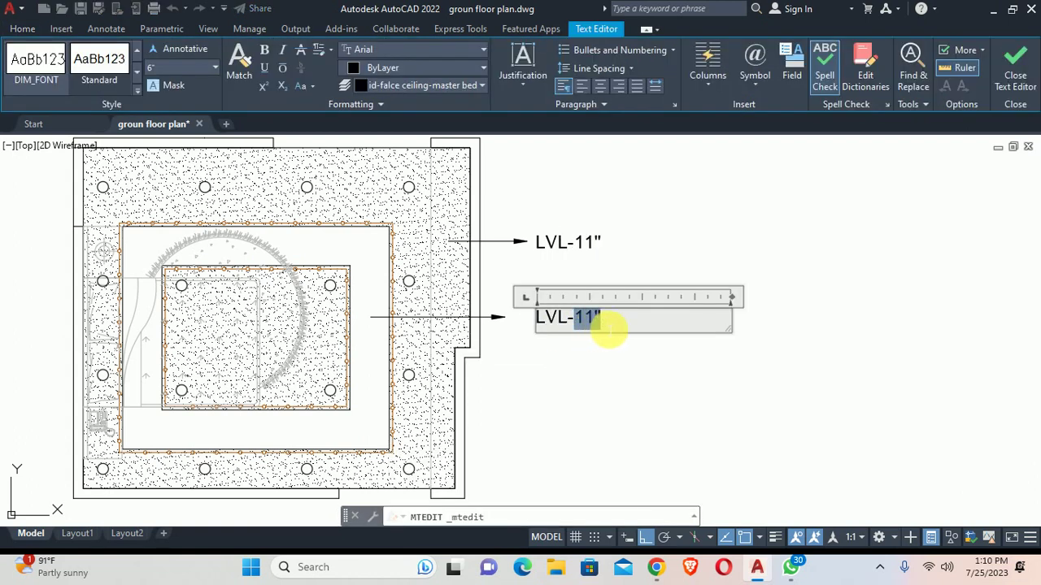
{"action": "type", "text": "3"}
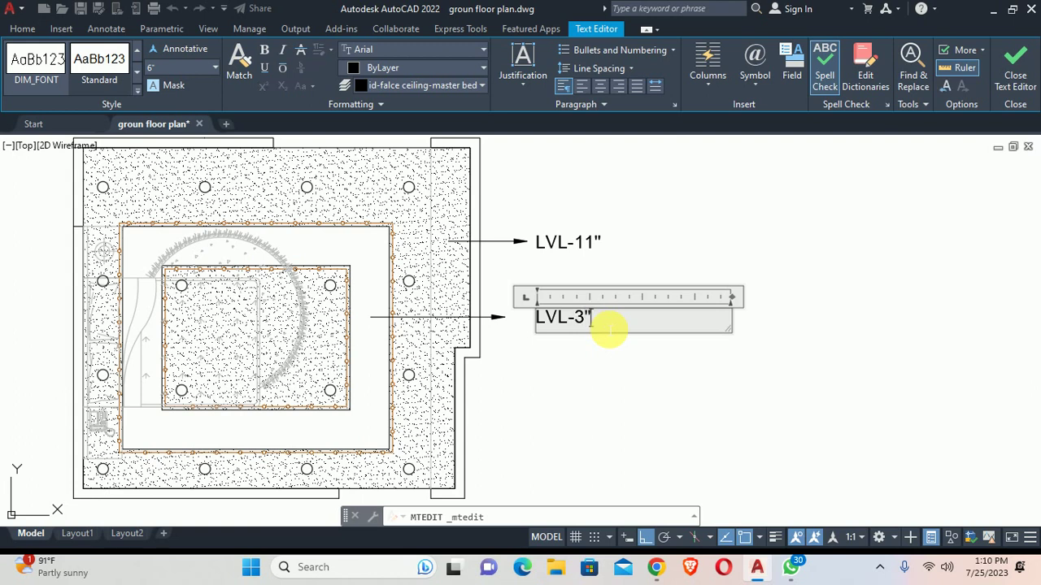
{"action": "left_click", "coordinate": [543, 378]}
{"action": "key", "text": "Escape"}
{"action": "key", "text": "Escape"}
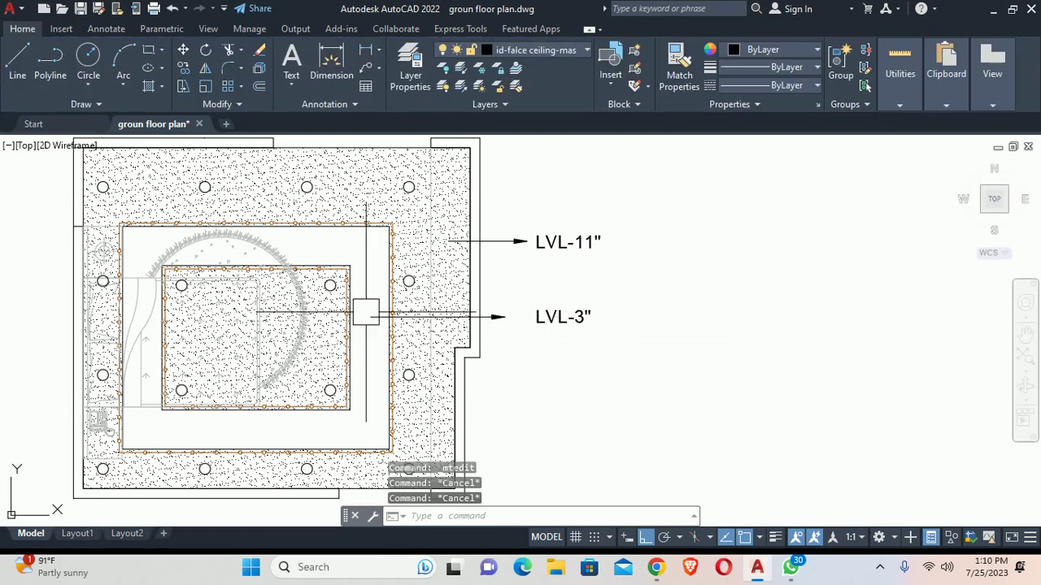
Step: Copy the LVL-3" leader and its label with a crossing window to a spot just below it
{"action": "middle_click_drag", "start_coordinate": [379, 309], "coordinate": [462, 255]}
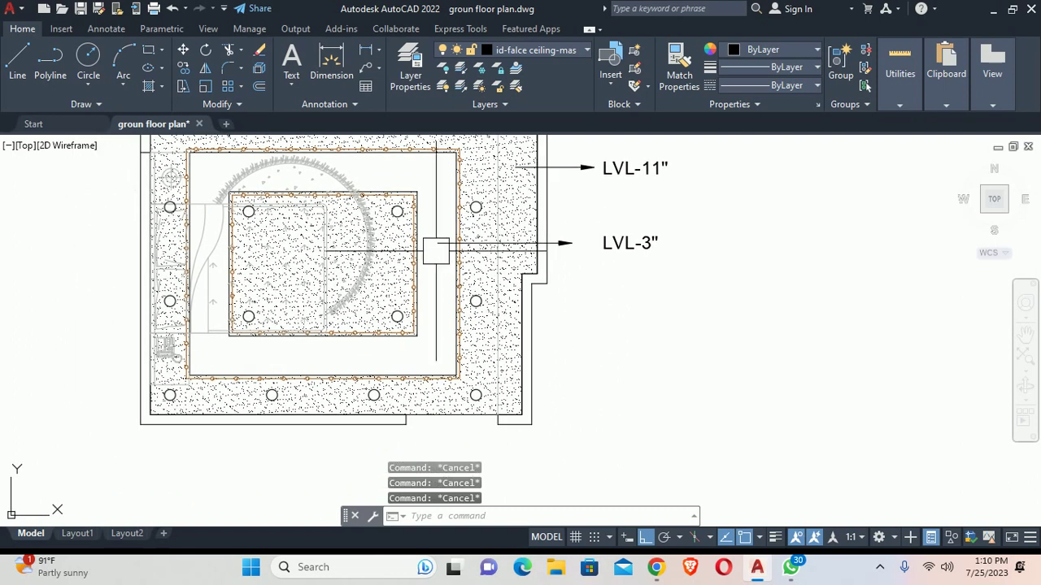
{"action": "type", "text": "cp"}
{"action": "key", "text": "Return"}
{"action": "left_click", "coordinate": [695, 311]}
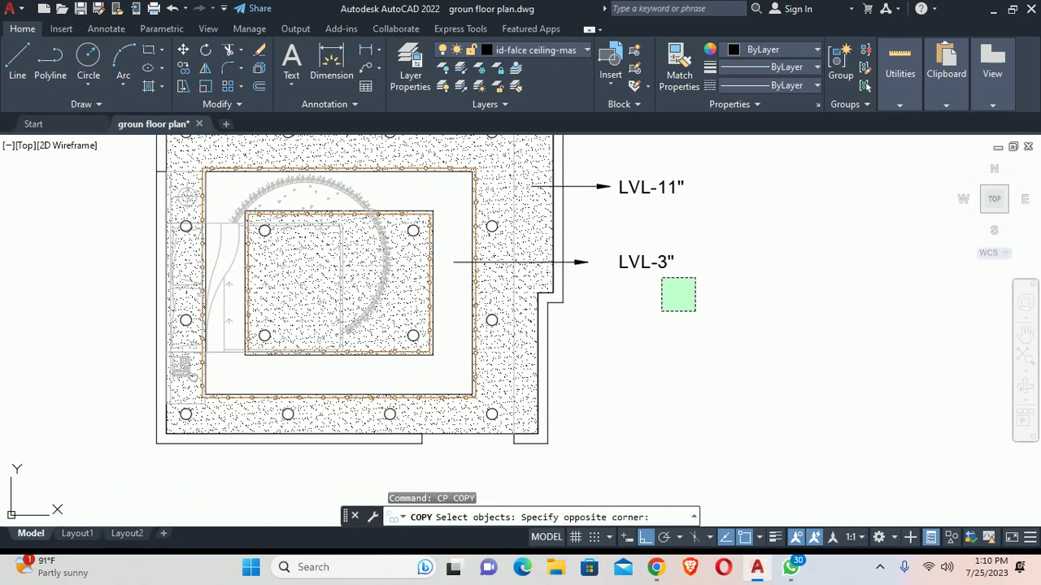
{"action": "left_click", "coordinate": [571, 192]}
{"action": "key", "text": "Return"}
{"action": "left_click", "coordinate": [626, 262]}
{"action": "left_click", "coordinate": [626, 312]}
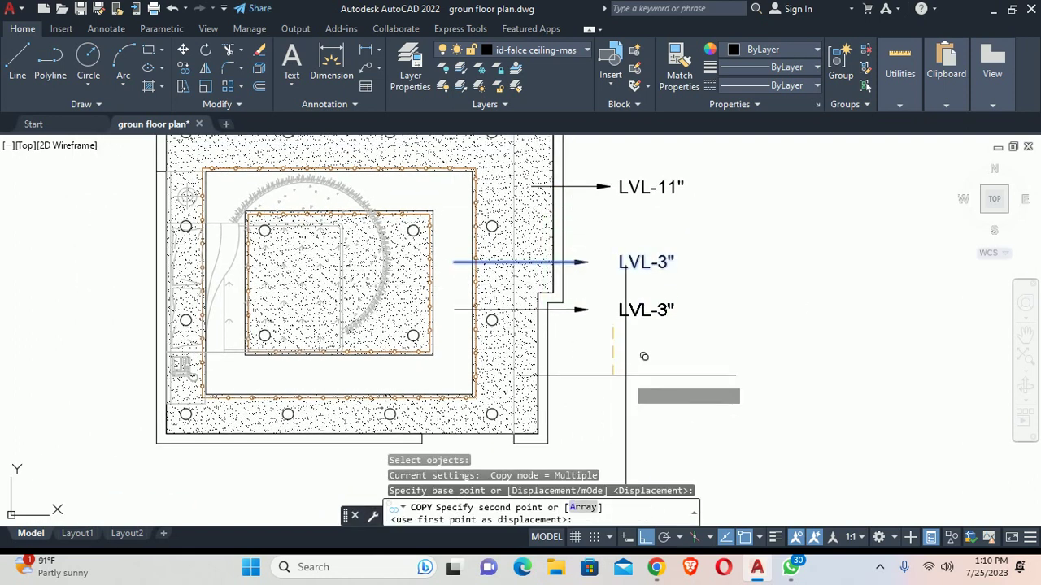
{"action": "key", "text": "Escape"}
Step: Change the copied label's text from LVL-3" to LVL-11"
{"action": "scroll", "coordinate": [460, 318], "scroll_direction": "up", "scroll_amount": 4}
{"action": "left_click", "coordinate": [455, 293]}
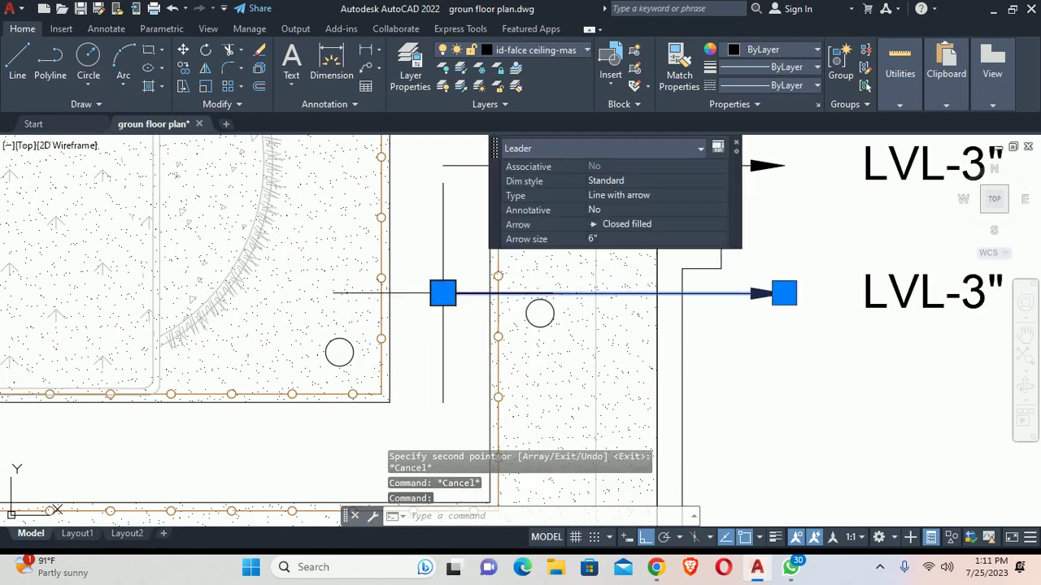
{"action": "left_click", "coordinate": [443, 293]}
{"action": "key", "text": "Escape"}
{"action": "key", "text": "Escape"}
{"action": "scroll", "coordinate": [432, 295], "scroll_direction": "down", "scroll_amount": 4}
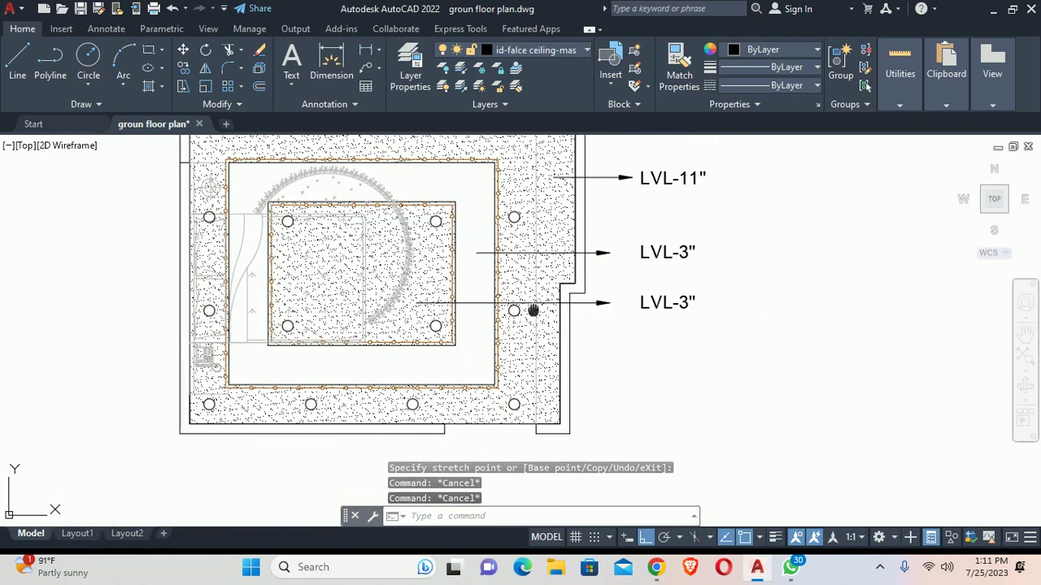
{"action": "double_click", "coordinate": [589, 296]}
{"action": "left_click_drag", "start_coordinate": [591, 294], "coordinate": [610, 294]}
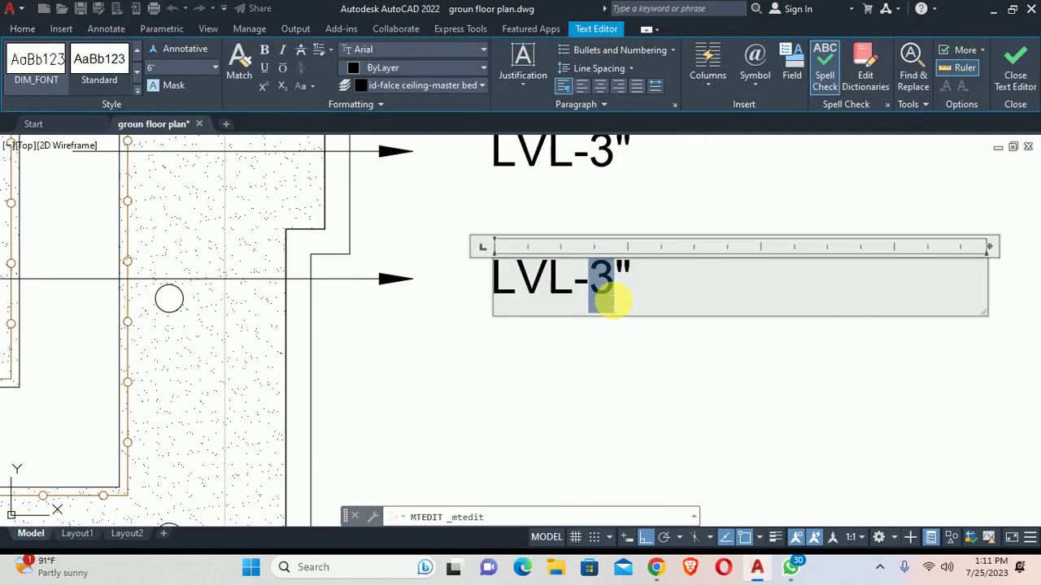
{"action": "type", "text": "11"}
{"action": "key", "text": "Escape"}
{"action": "scroll", "coordinate": [574, 276], "scroll_direction": "down", "scroll_amount": 5}
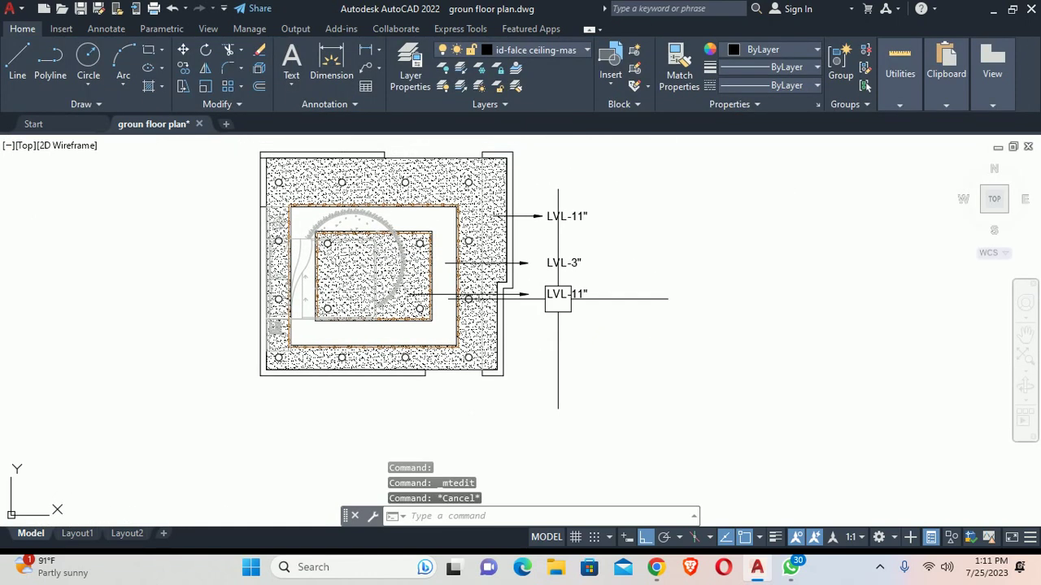
{"action": "scroll", "coordinate": [534, 227], "scroll_direction": "up", "scroll_amount": 2}
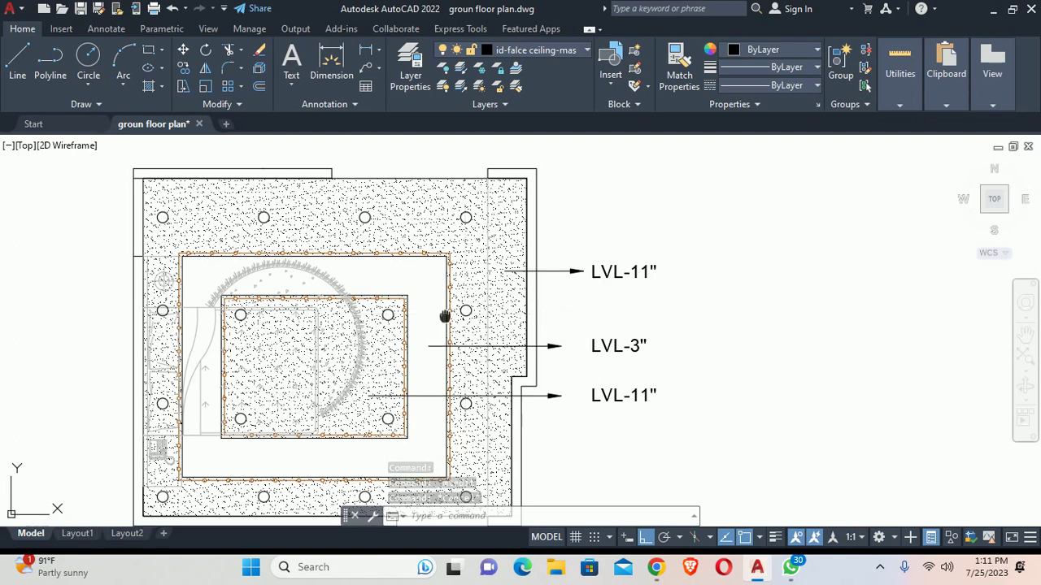
{"action": "middle_click_drag", "start_coordinate": [444, 316], "coordinate": [428, 223]}
{"action": "key", "text": "Escape"}
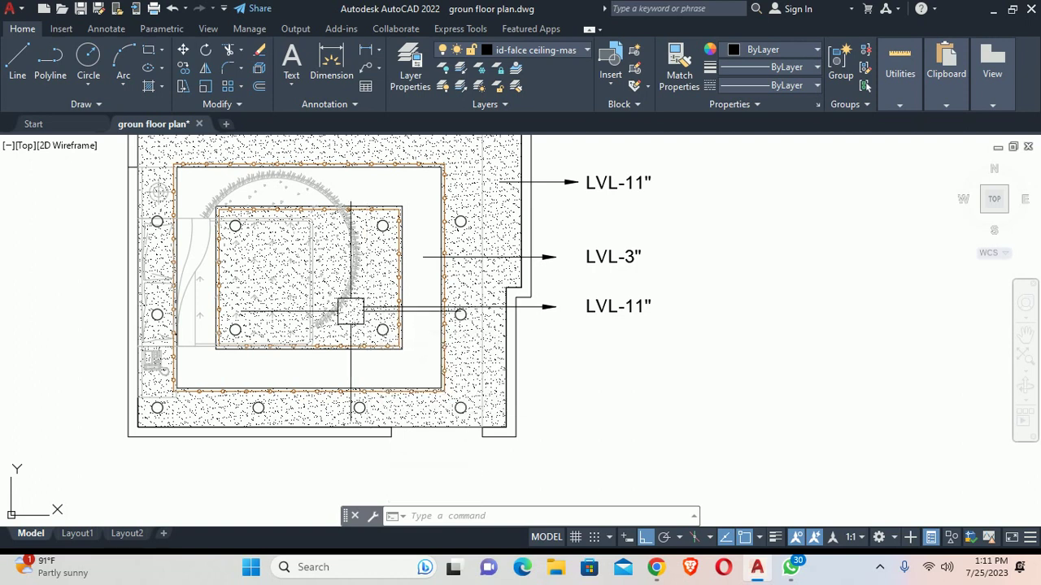
{"action": "scroll", "coordinate": [409, 293], "scroll_direction": "down", "scroll_amount": 2}
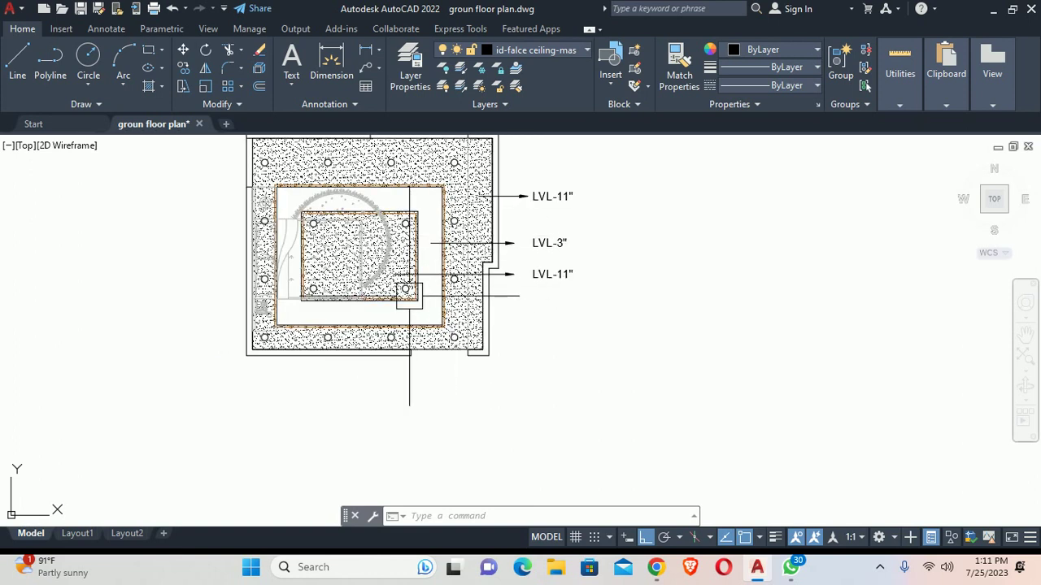
{"action": "scroll", "coordinate": [409, 293], "scroll_direction": "down", "scroll_amount": 1}
{"action": "key", "text": "Escape"}
{"action": "key", "text": "Escape"}
{"action": "key", "text": "Escape"}
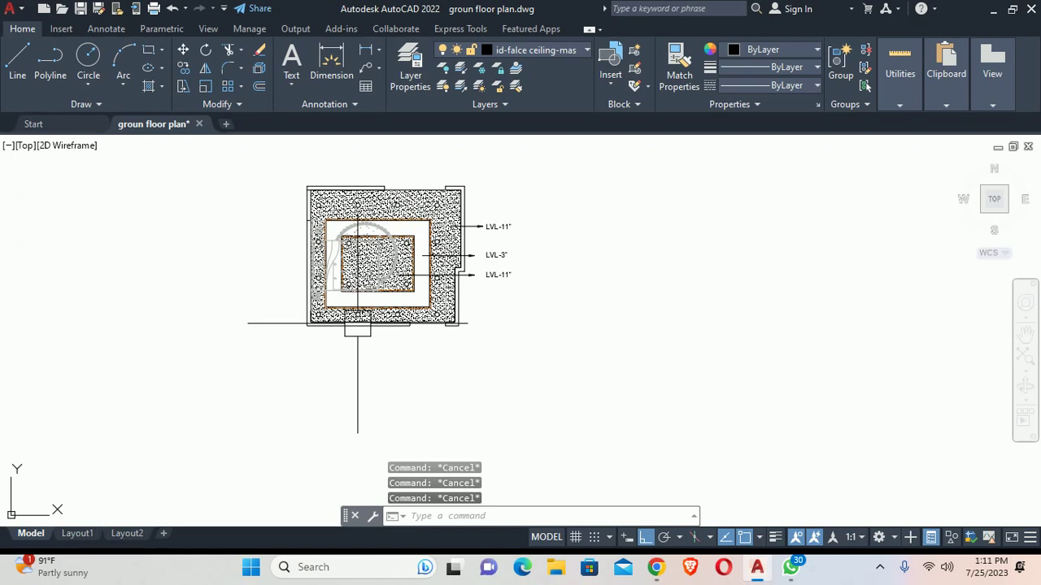
Step: Leave the linetype at ByLayer, shift the plan right, and start the LINE command
{"action": "type", "text": "l"}
{"action": "key", "text": "Return"}
{"action": "key", "text": "Escape"}
{"action": "key", "text": "Escape"}
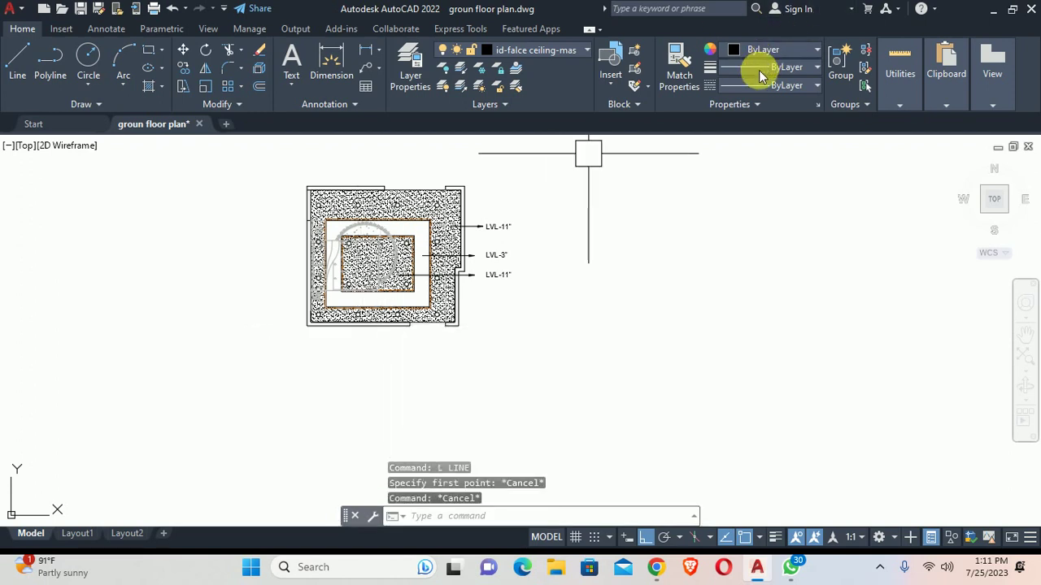
{"action": "left_click", "coordinate": [764, 49]}
{"action": "left_click", "coordinate": [769, 85]}
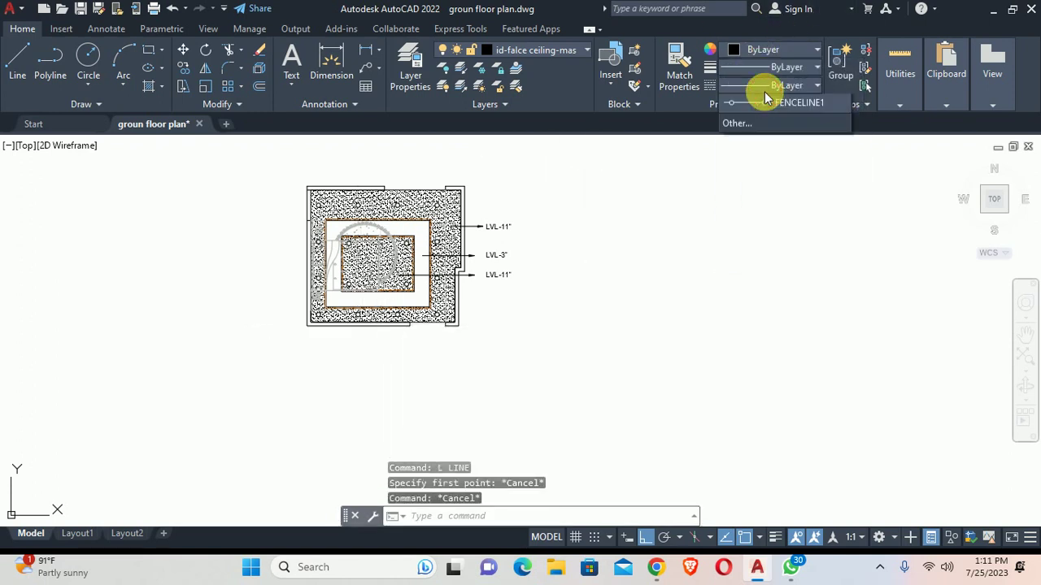
{"action": "key", "text": "Escape"}
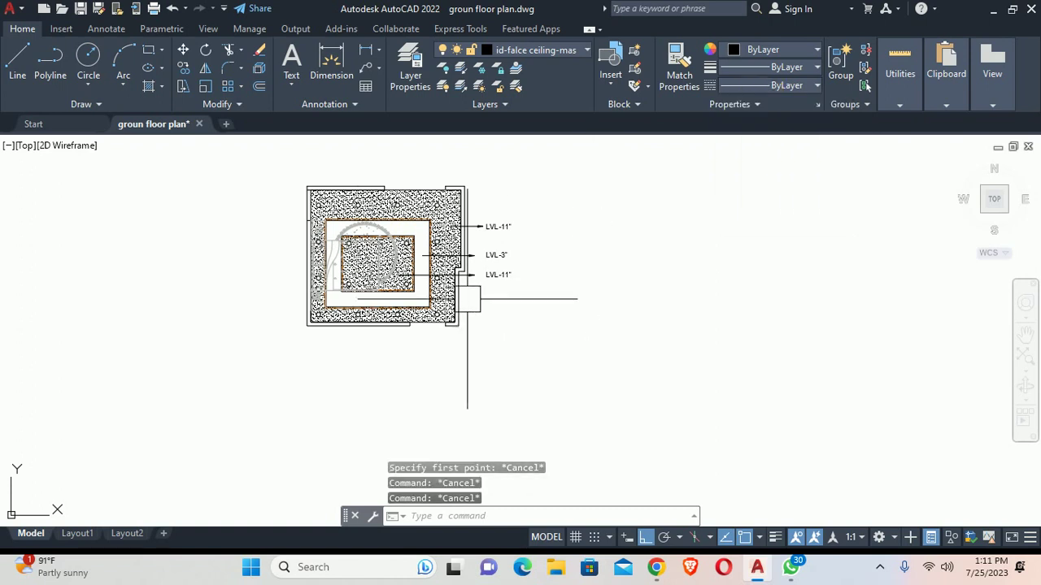
{"action": "middle_click_drag", "start_coordinate": [488, 342], "coordinate": [549, 335]}
{"action": "type", "text": "l"}
{"action": "key", "text": "Return"}
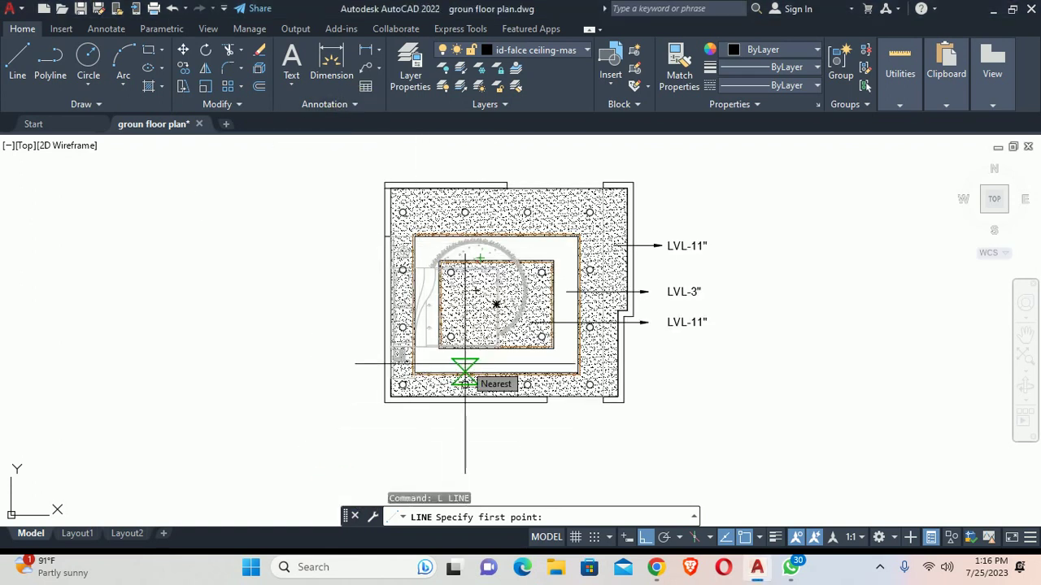
Step: Draw a polyline with a short top segment running vertically down across the ceiling plan
{"action": "left_click", "coordinate": [497, 302]}
{"action": "key", "text": "Escape"}
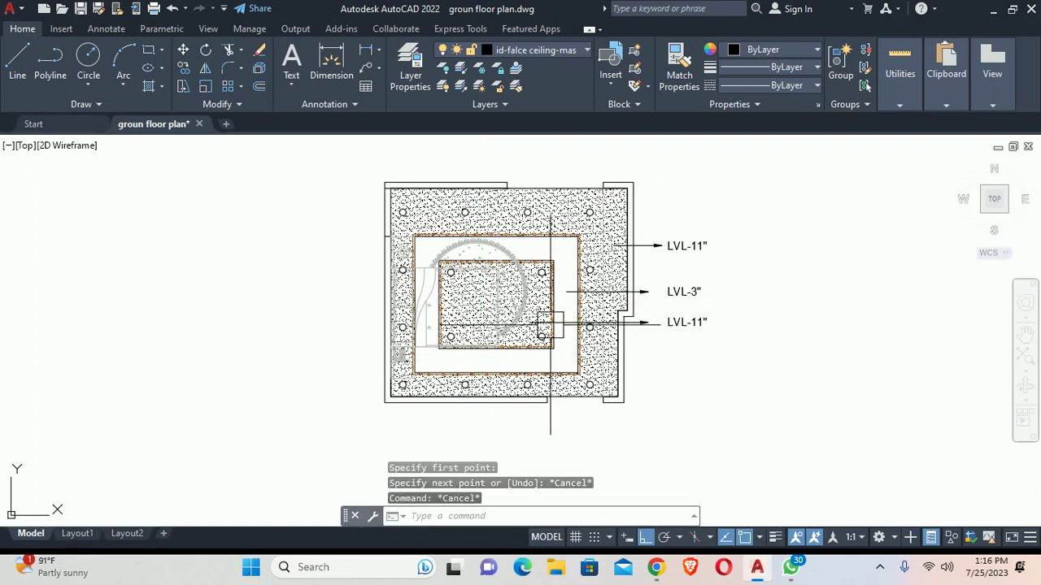
{"action": "type", "text": "Pl"}
{"action": "key", "text": "Return"}
{"action": "middle_click_drag", "start_coordinate": [496, 251], "coordinate": [525, 366]}
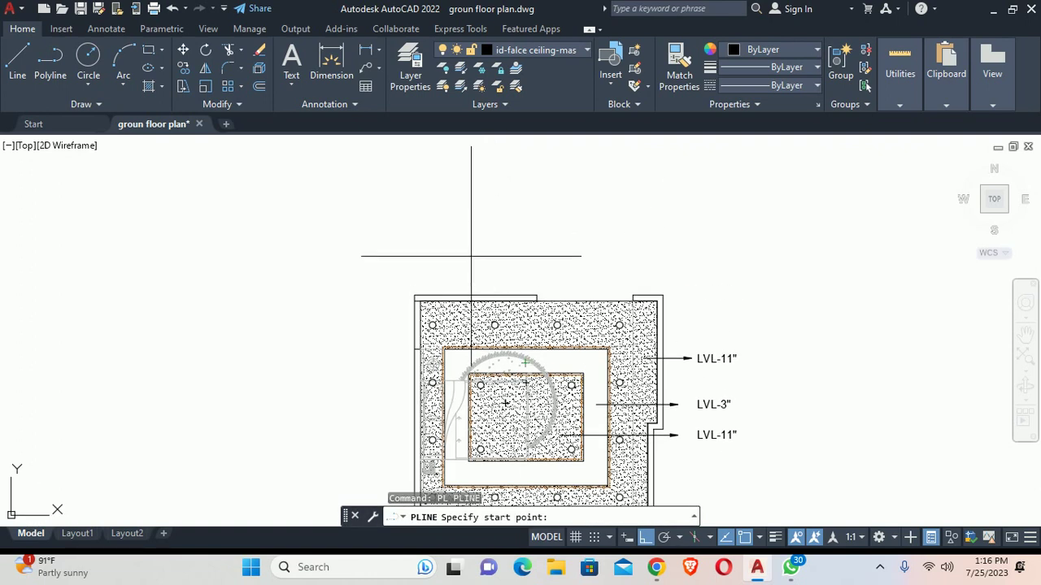
{"action": "left_click", "coordinate": [477, 271]}
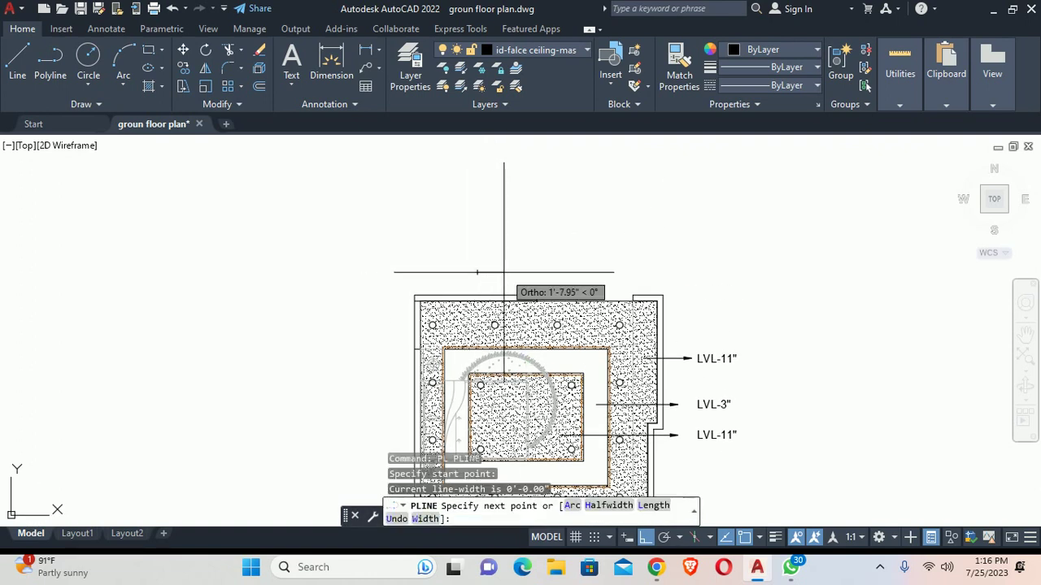
{"action": "left_click", "coordinate": [506, 272]}
{"action": "middle_click_drag", "start_coordinate": [503, 455], "coordinate": [505, 301]}
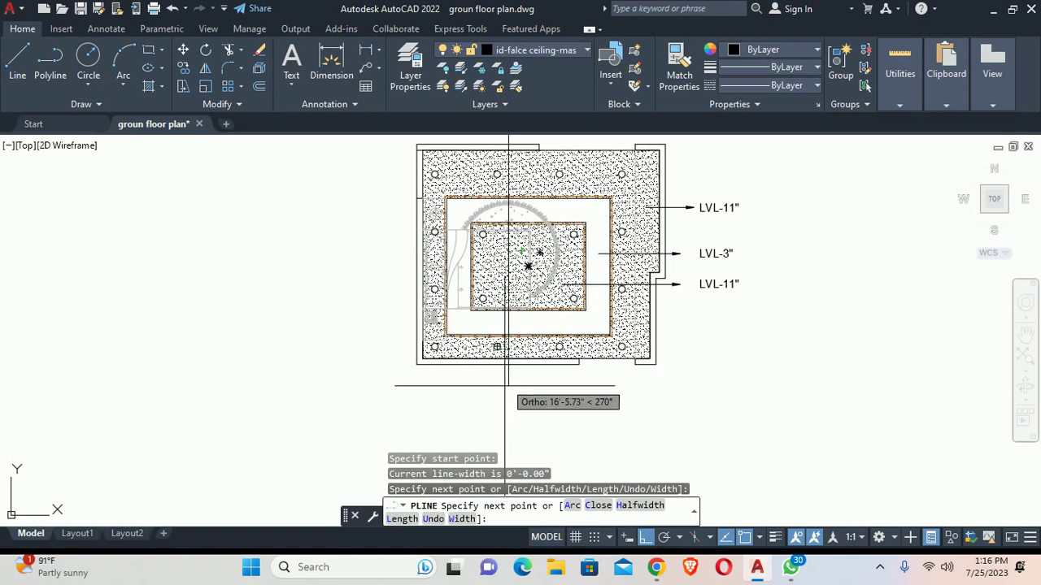
{"action": "left_click", "coordinate": [509, 365]}
{"action": "key", "text": "Escape"}
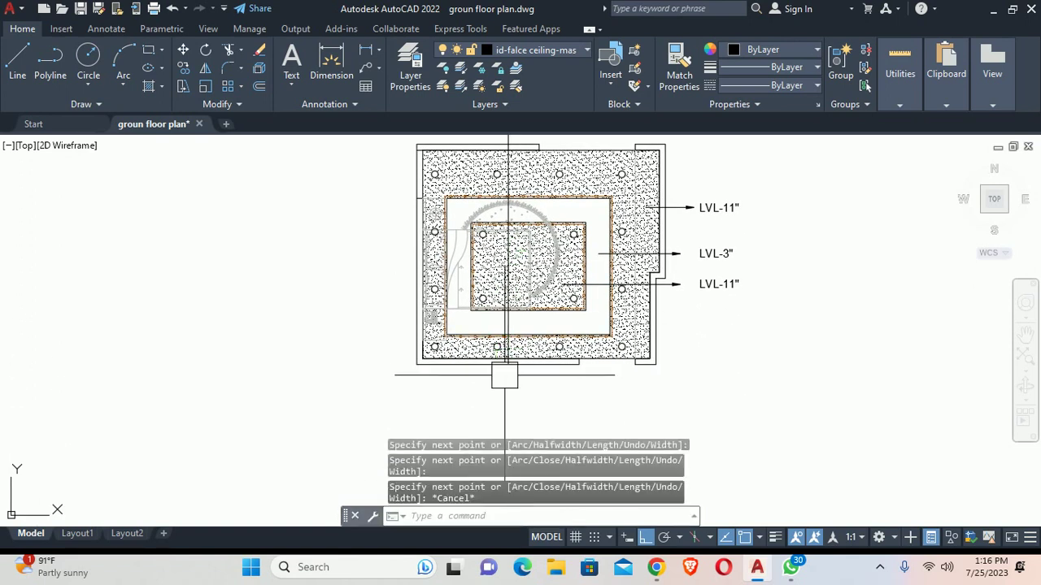
Step: Lengthen the section line's bottom end by 18 and add a 12-unit leftward hook there
{"action": "scroll", "coordinate": [510, 365], "scroll_direction": "up", "scroll_amount": 5}
{"action": "key", "text": "Escape"}
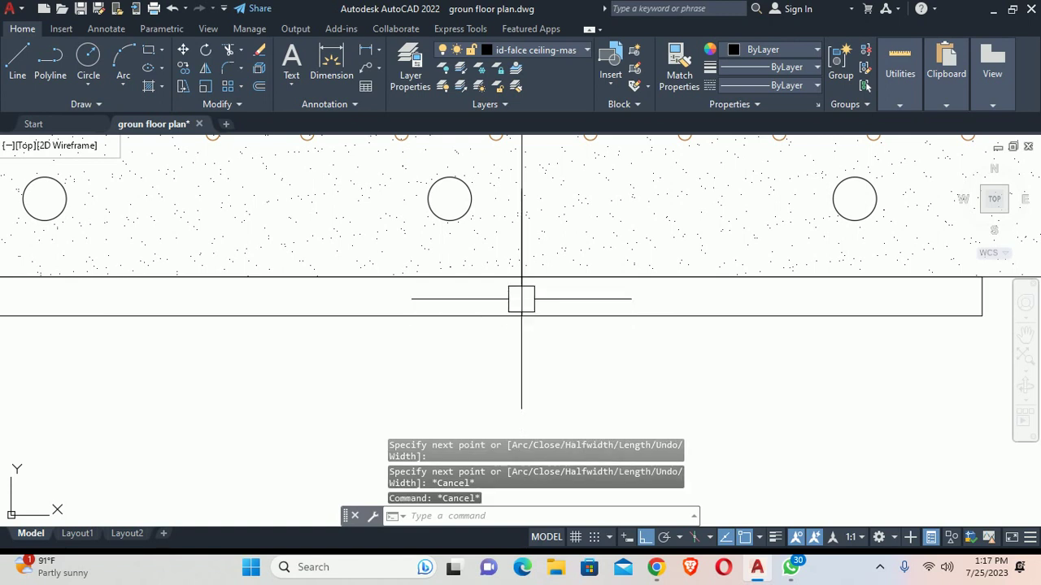
{"action": "left_click", "coordinate": [522, 301]}
{"action": "left_click", "coordinate": [522, 315]}
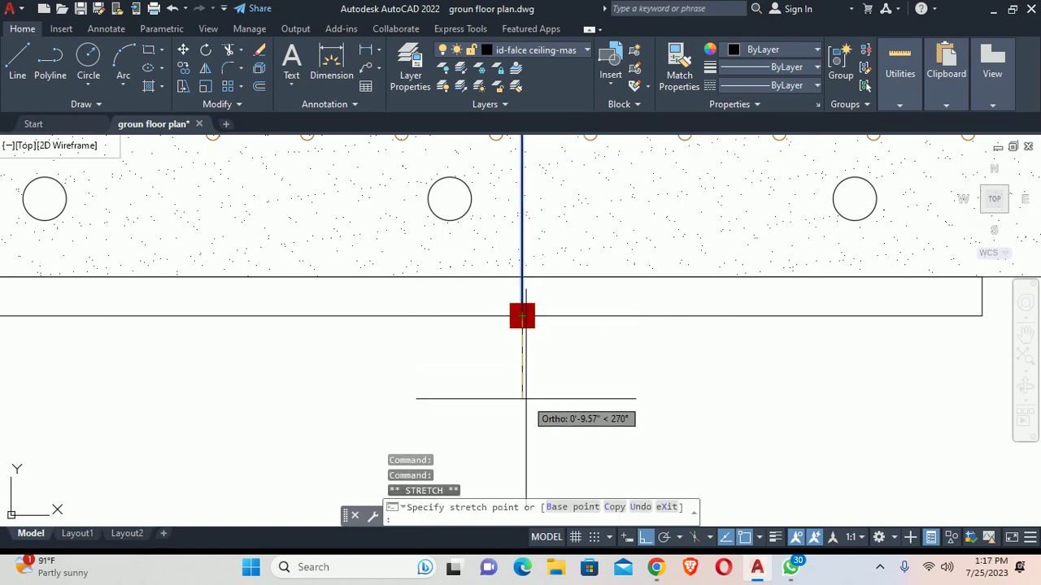
{"action": "type", "text": "18"}
{"action": "key", "text": "Return"}
{"action": "key", "text": "Escape"}
{"action": "key", "text": "Escape"}
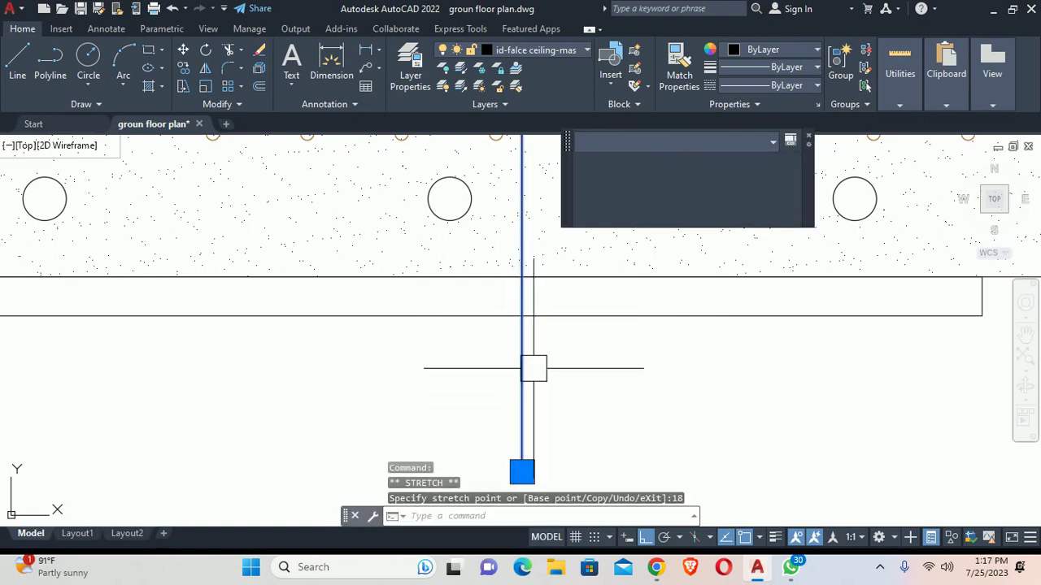
{"action": "scroll", "coordinate": [534, 367], "scroll_direction": "down", "scroll_amount": 4}
{"action": "type", "text": "pl"}
{"action": "key", "text": "Return"}
{"action": "left_click", "coordinate": [538, 391]}
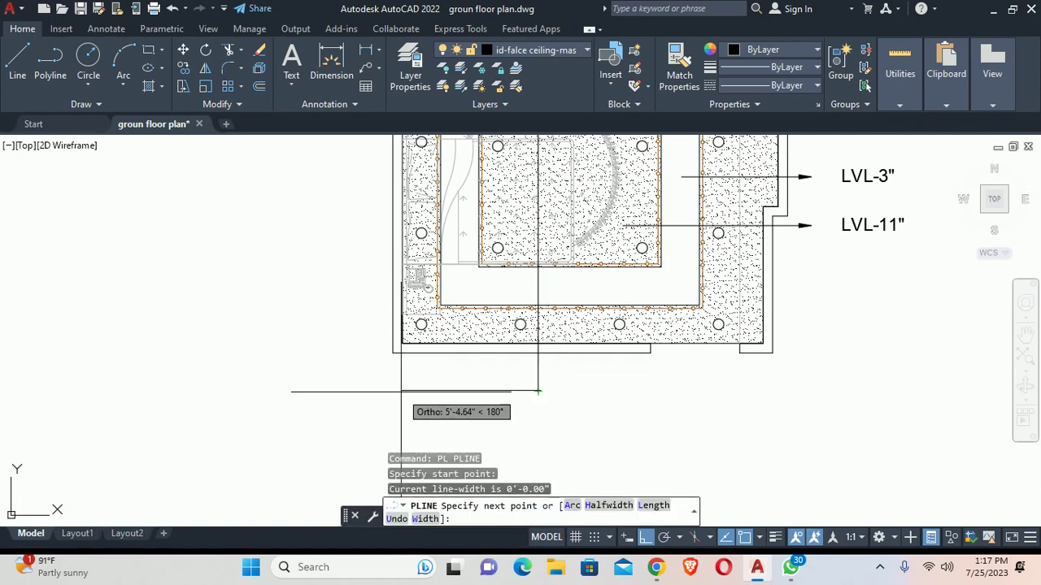
{"action": "key", "text": "Return"}
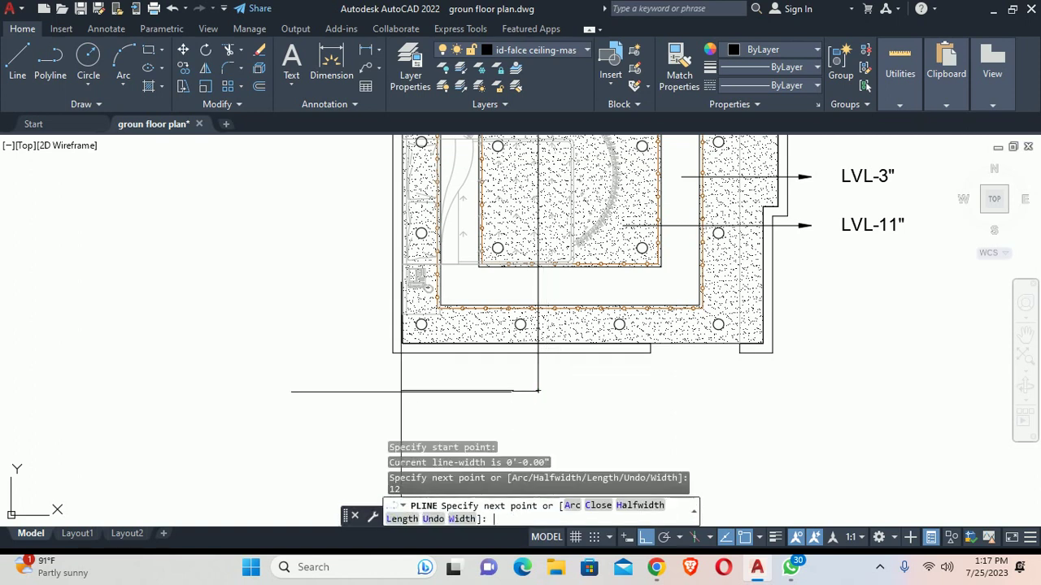
{"action": "key", "text": "Escape"}
Step: Lengthen the section line's top end by 18 and add a leftward hook there
{"action": "key", "text": "Escape"}
{"action": "scroll", "coordinate": [429, 349], "scroll_direction": "down", "scroll_amount": 5}
{"action": "middle_click_drag", "start_coordinate": [520, 146], "coordinate": [501, 270]}
{"action": "scroll", "coordinate": [501, 270], "scroll_direction": "up", "scroll_amount": 4}
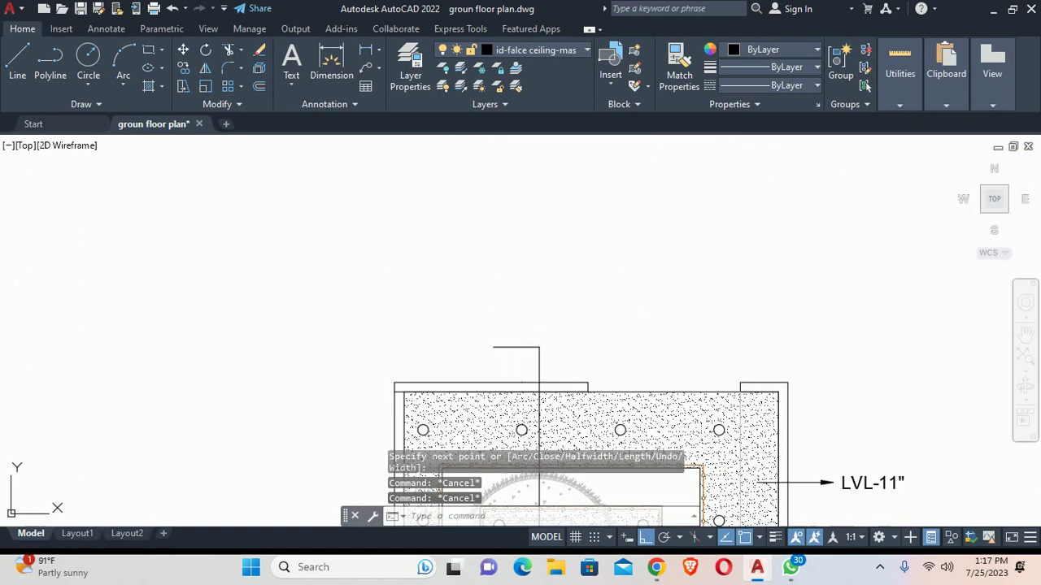
{"action": "type", "text": "tr"}
{"action": "key", "text": "Return"}
{"action": "key", "text": "Escape"}
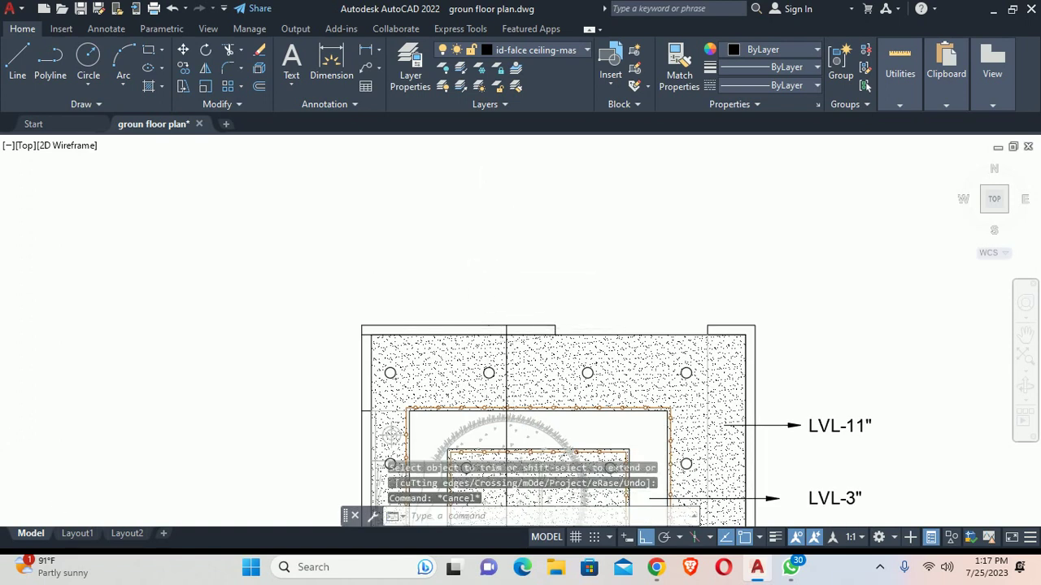
{"action": "scroll", "coordinate": [502, 292], "scroll_direction": "up", "scroll_amount": 5}
{"action": "left_click", "coordinate": [484, 325]}
{"action": "left_click", "coordinate": [484, 315]}
{"action": "type", "text": "1"}
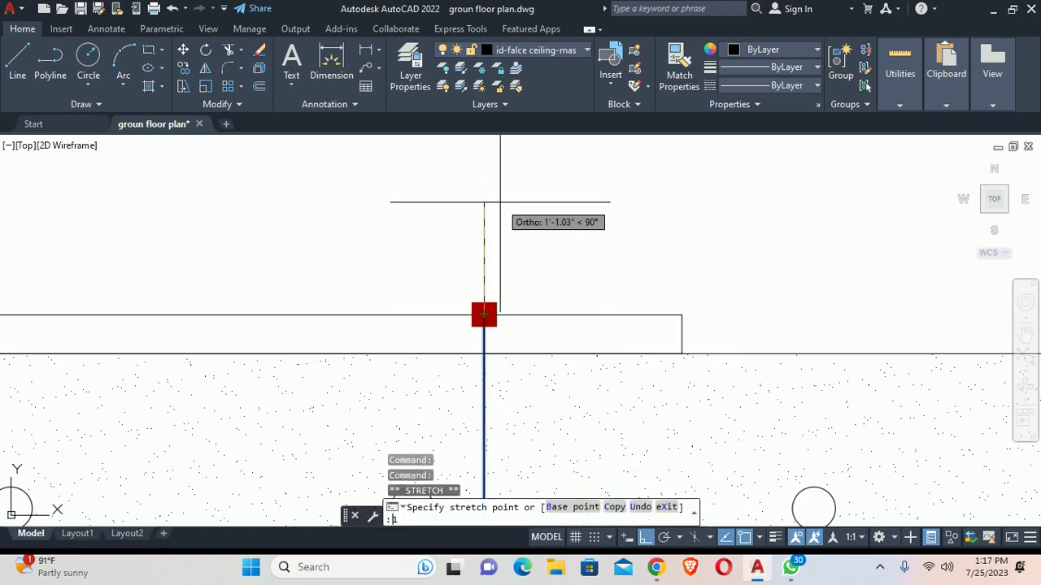
{"action": "key", "text": "Return"}
{"action": "key", "text": "Escape"}
{"action": "key", "text": "Escape"}
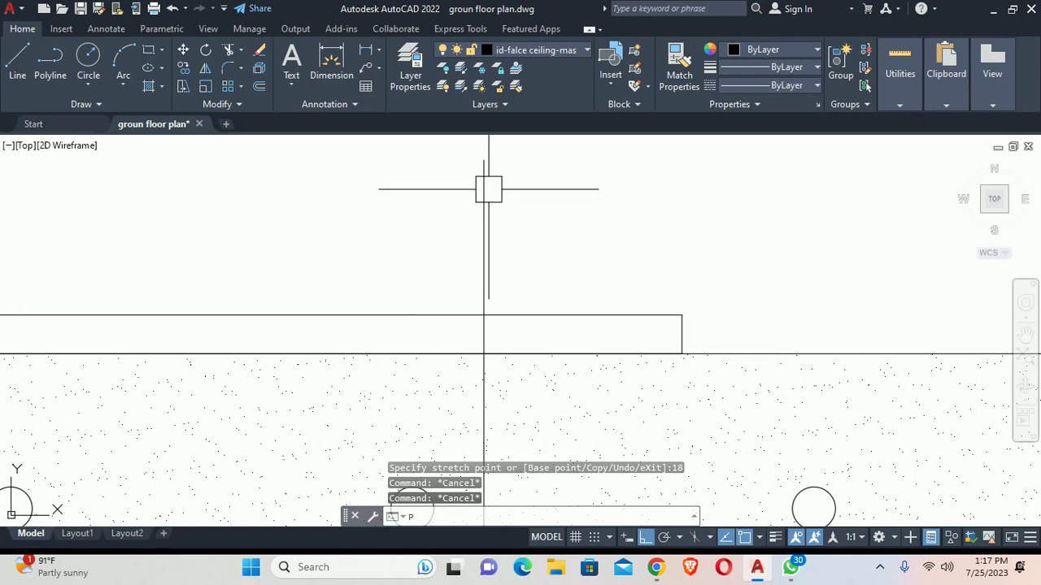
{"action": "type", "text": "l"}
{"action": "key", "text": "Return"}
{"action": "left_click", "coordinate": [483, 160]}
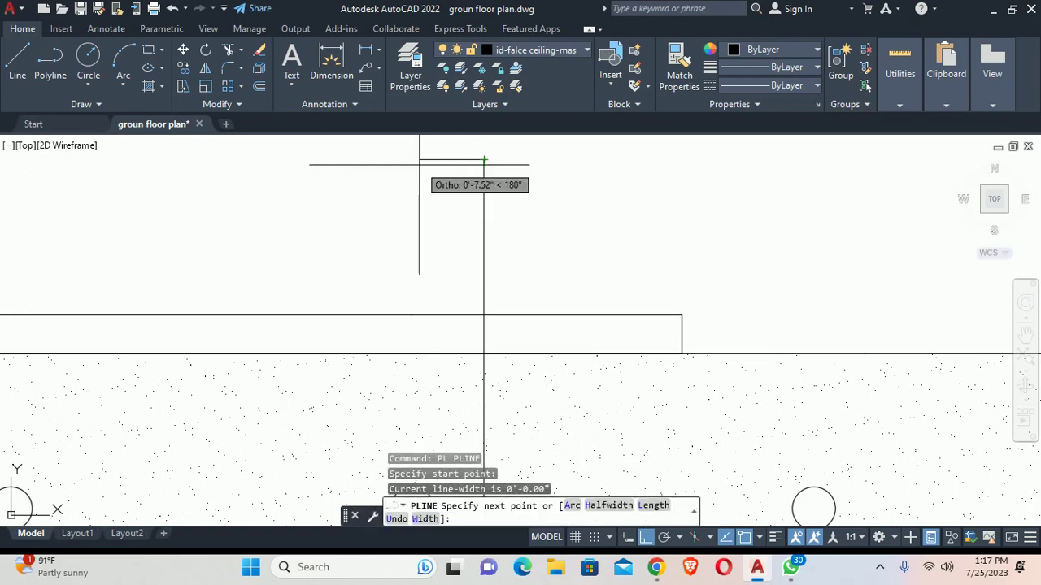
{"action": "key", "text": "Return"}
{"action": "key", "text": "Escape"}
Step: JOIN the top hook, vertical line and bottom hook into one polyline
{"action": "type", "text": "j"}
{"action": "key", "text": "Return"}
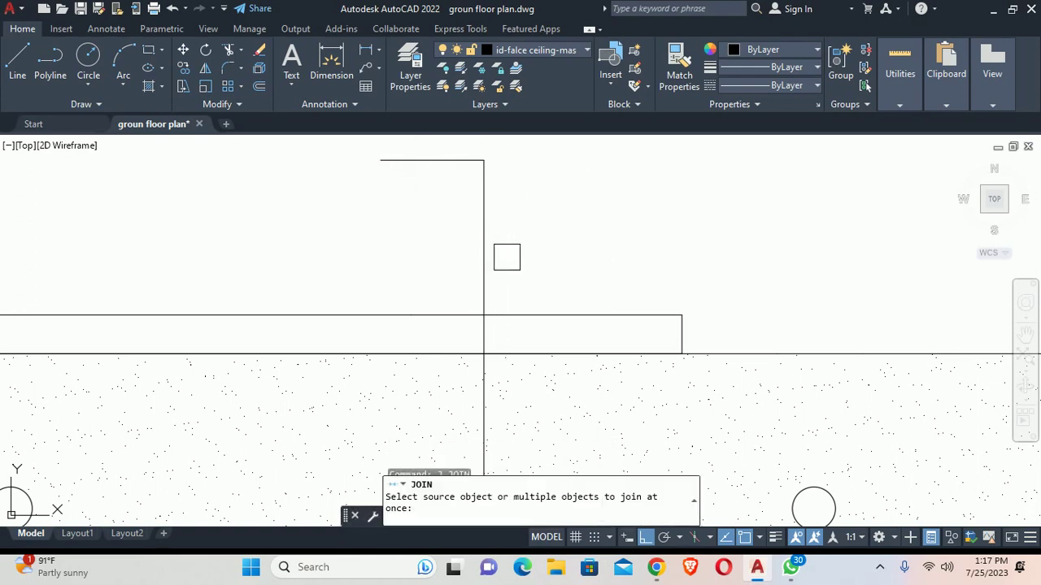
{"action": "left_click", "coordinate": [508, 257]}
{"action": "left_click", "coordinate": [435, 160]}
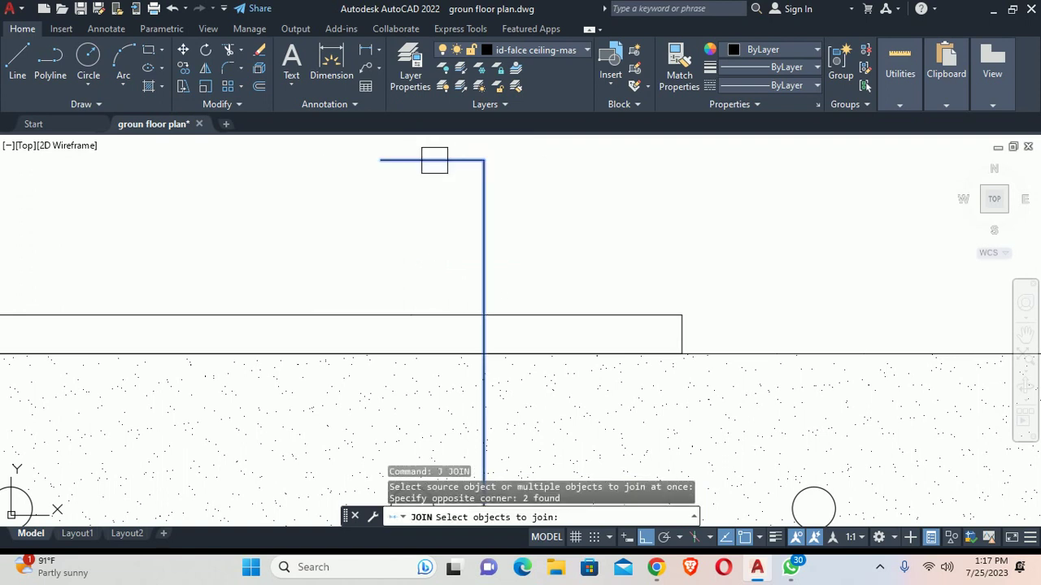
{"action": "scroll", "coordinate": [435, 160], "scroll_direction": "down", "scroll_amount": 3}
{"action": "middle_click_drag", "start_coordinate": [477, 521], "coordinate": [446, 302]}
{"action": "scroll", "coordinate": [446, 301], "scroll_direction": "up", "scroll_amount": 3}
{"action": "left_click", "coordinate": [483, 297]}
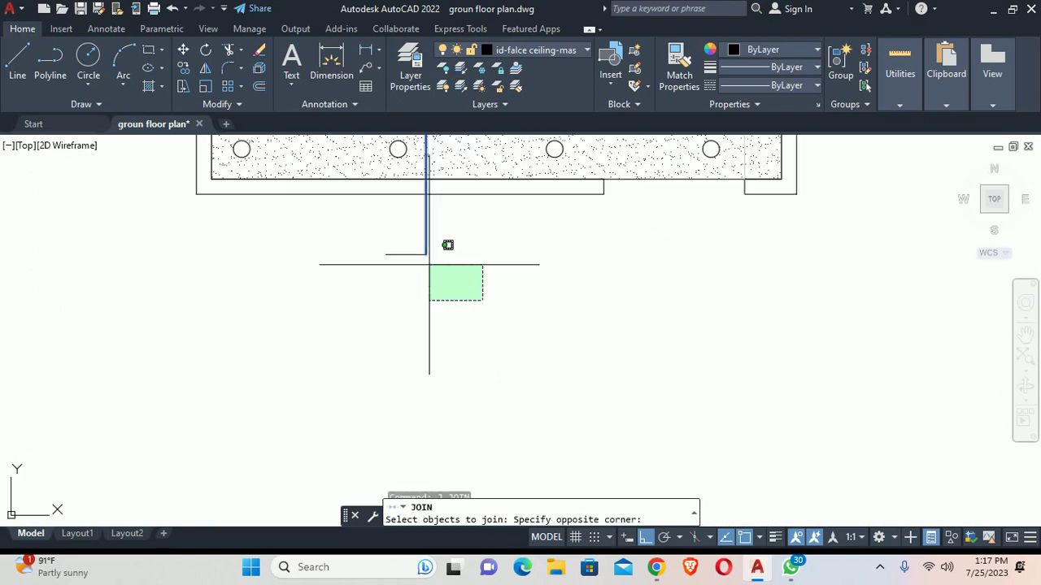
{"action": "left_click", "coordinate": [399, 249]}
{"action": "key", "text": "Return"}
{"action": "key", "text": "Escape"}
{"action": "scroll", "coordinate": [449, 298], "scroll_direction": "down", "scroll_amount": 3}
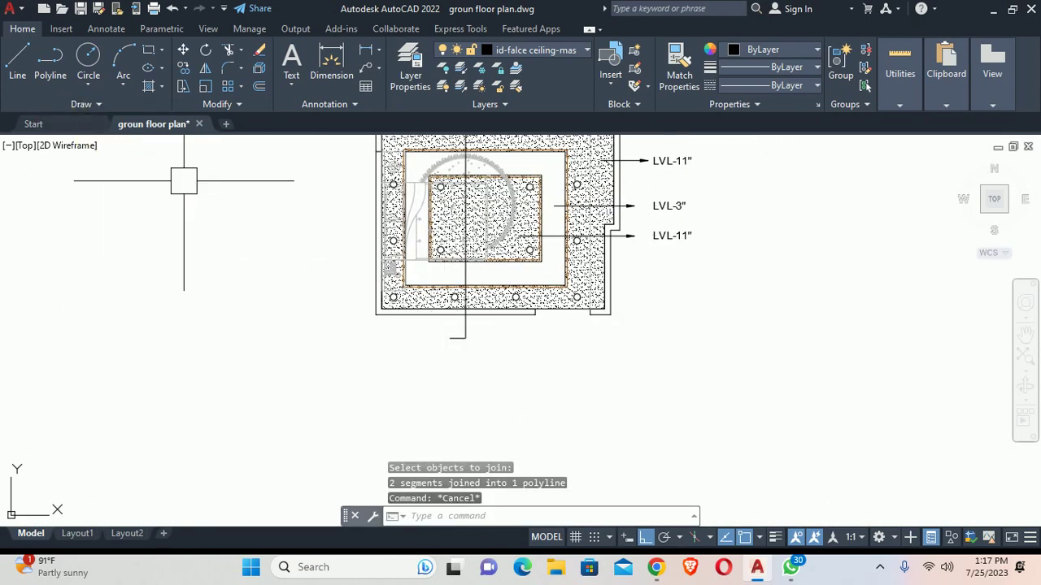
Step: Open kitchen.dwg from the recent drawings on the Start page
{"action": "left_click", "coordinate": [41, 124]}
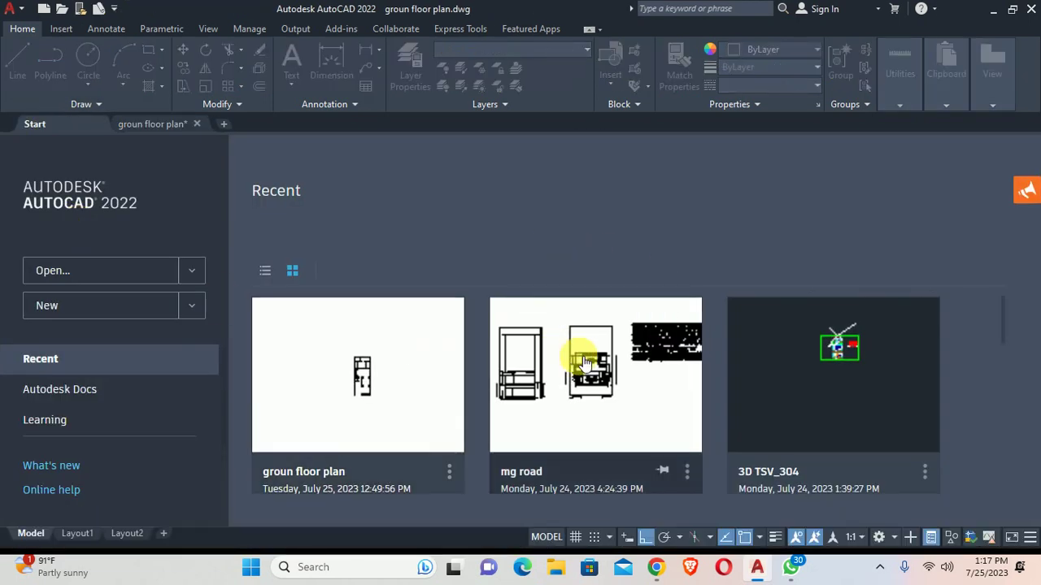
{"action": "scroll", "coordinate": [580, 331], "scroll_direction": "down", "scroll_amount": 3}
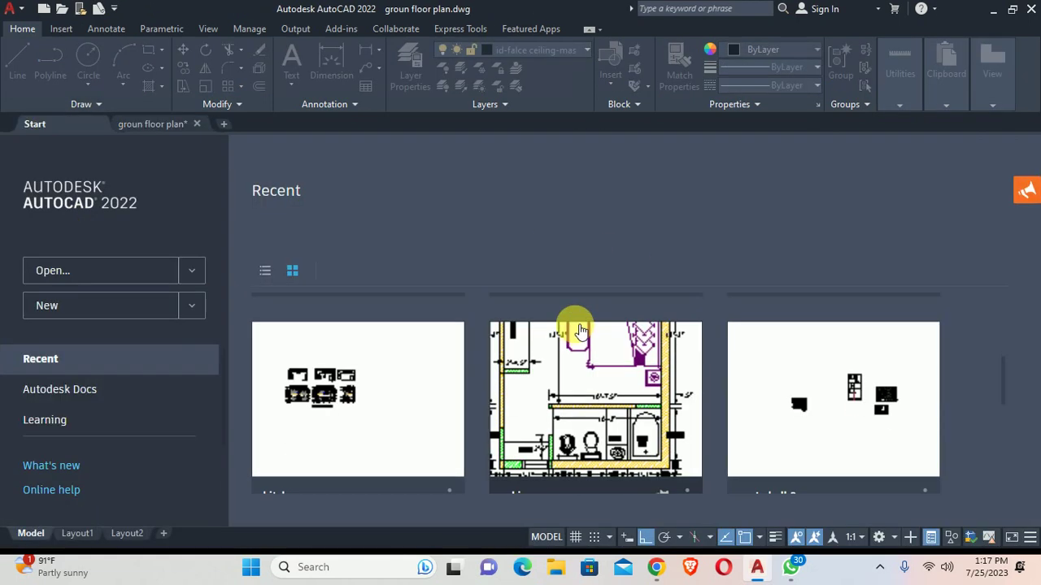
{"action": "left_click", "coordinate": [383, 395]}
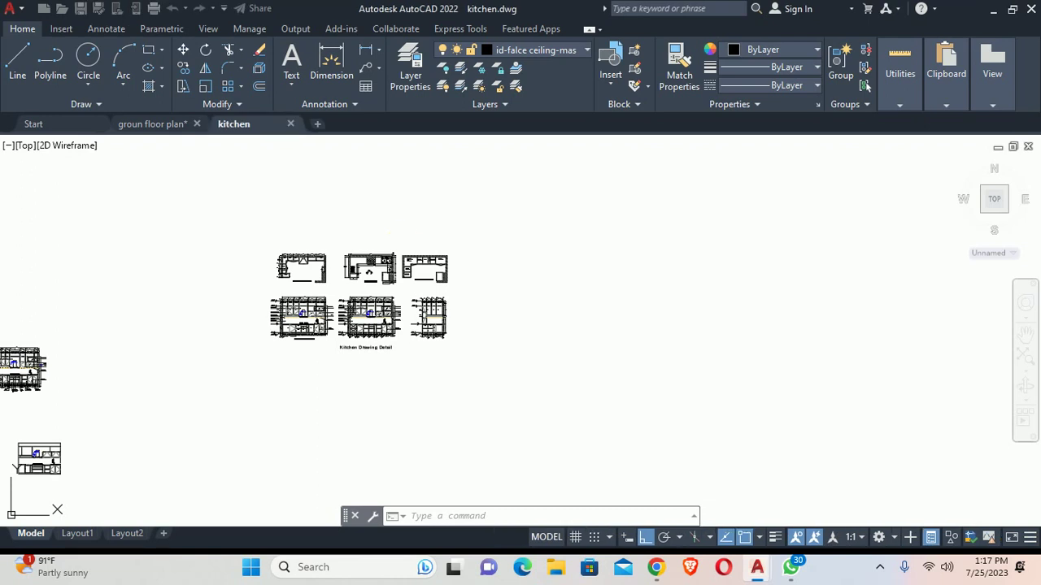
{"action": "scroll", "coordinate": [329, 308], "scroll_direction": "up", "scroll_amount": 7}
{"action": "scroll", "coordinate": [497, 326], "scroll_direction": "up", "scroll_amount": 8}
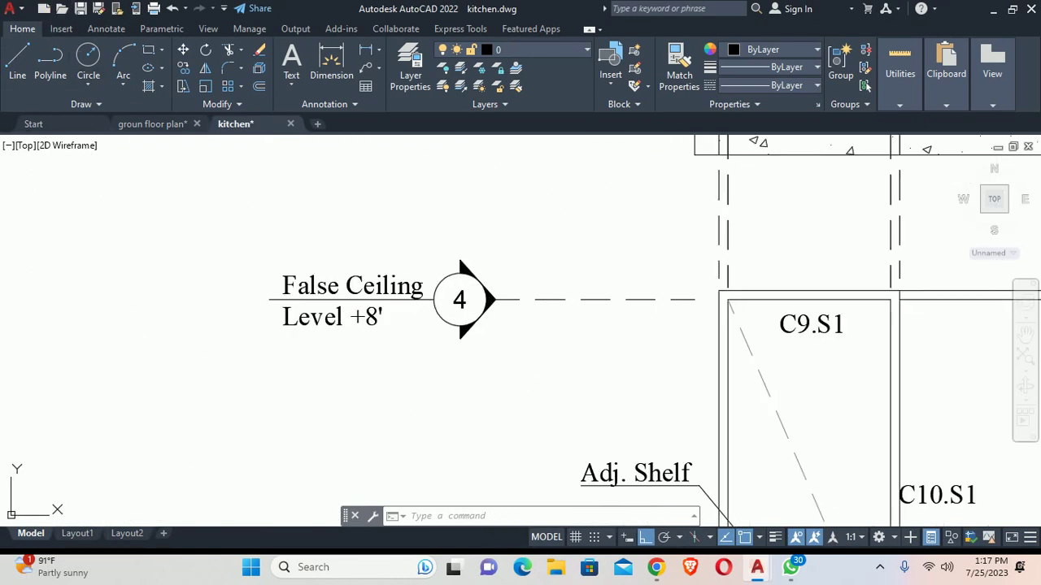
Step: Copy kitchen.dwg's False Ceiling section marker and return to the ground floor plan
{"action": "left_click", "coordinate": [136, 124]}
{"action": "left_click", "coordinate": [238, 124]}
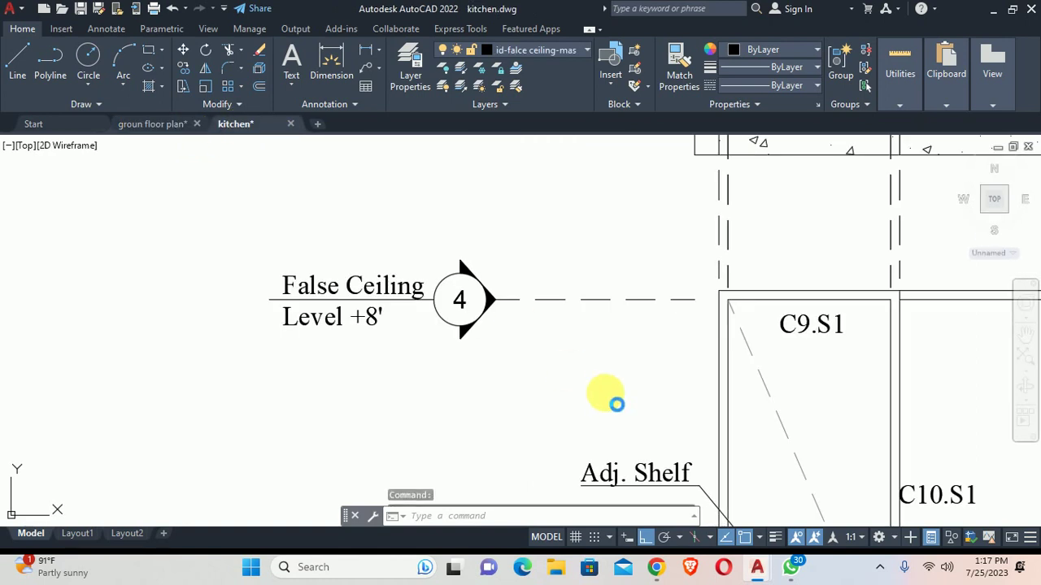
{"action": "left_click", "coordinate": [460, 300]}
{"action": "key", "text": "ctrl+c"}
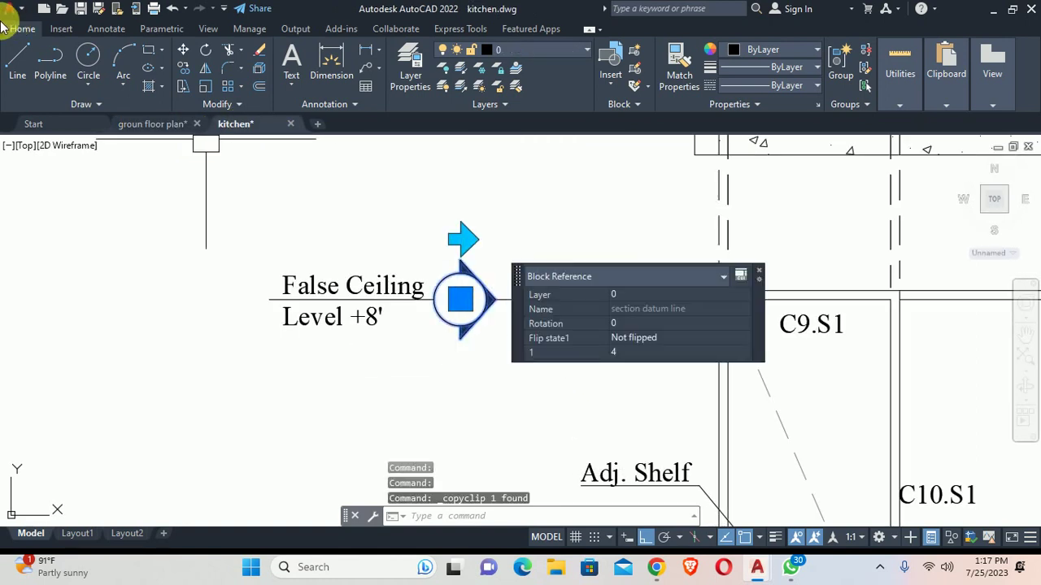
{"action": "left_click", "coordinate": [151, 124]}
Step: Paste the copied section marker above the plan at the section line's top end
{"action": "key", "text": "ctrl+v"}
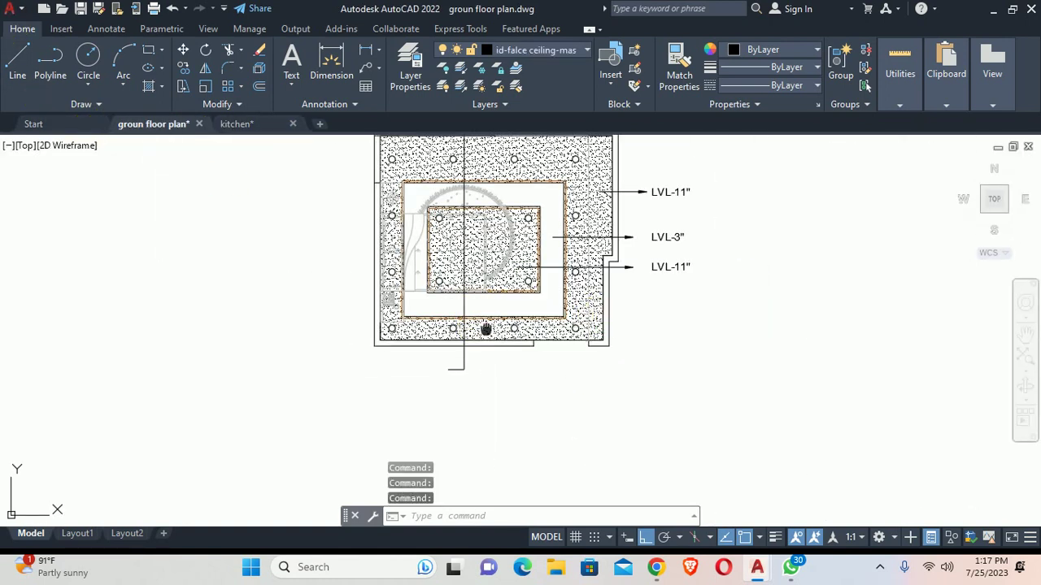
{"action": "scroll", "coordinate": [445, 180], "scroll_direction": "up", "scroll_amount": 5}
{"action": "middle_click_drag", "start_coordinate": [445, 165], "coordinate": [445, 302]}
{"action": "left_click", "coordinate": [444, 301]}
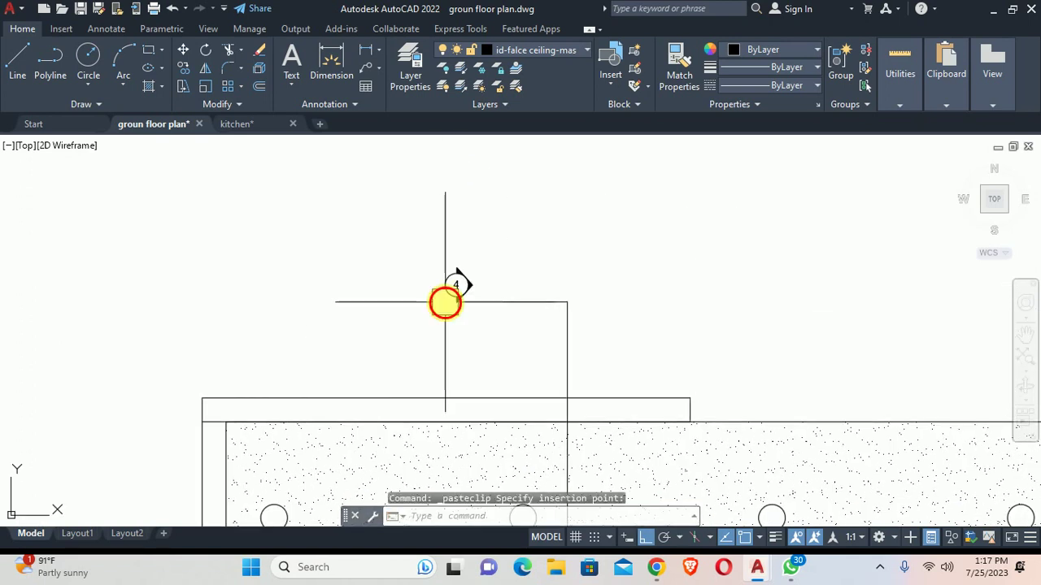
{"action": "key", "text": "Escape"}
{"action": "type", "text": "m"}
{"action": "key", "text": "Return"}
{"action": "left_click", "coordinate": [476, 294]}
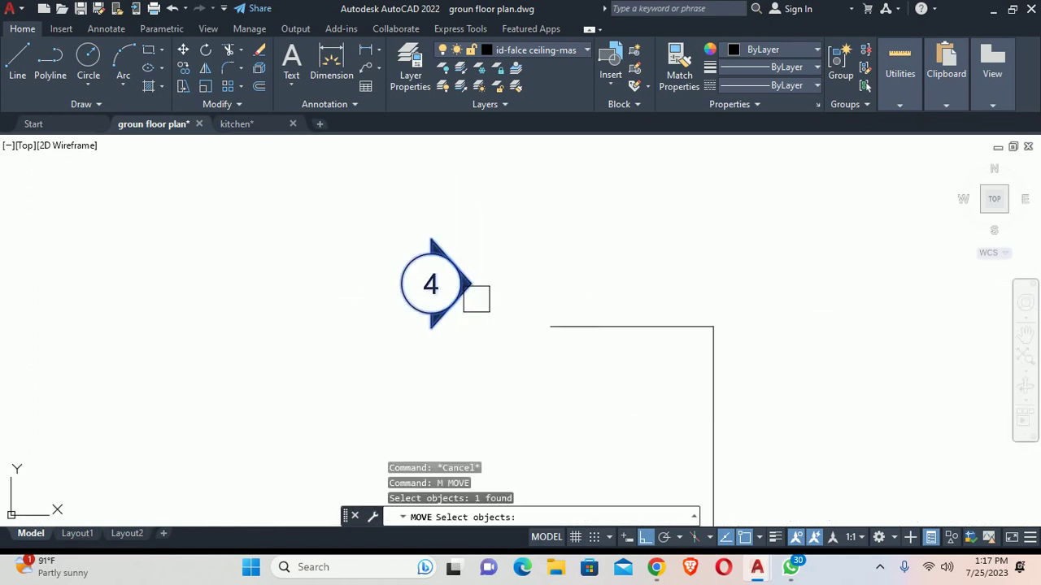
{"action": "key", "text": "Return"}
{"action": "scroll", "coordinate": [461, 283], "scroll_direction": "up", "scroll_amount": 2}
{"action": "scroll", "coordinate": [464, 286], "scroll_direction": "up", "scroll_amount": 2}
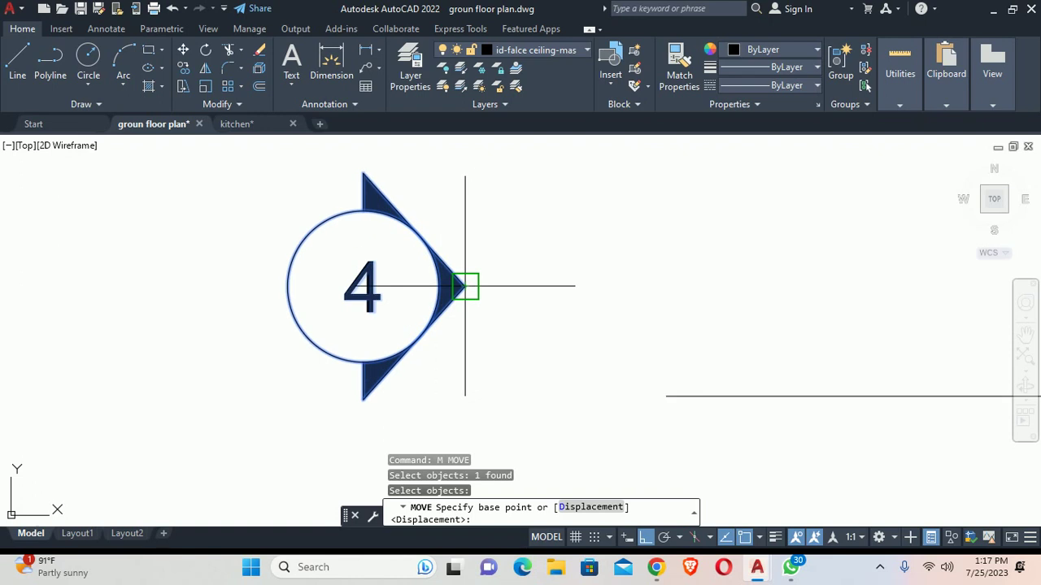
{"action": "left_click", "coordinate": [464, 291]}
{"action": "key", "text": "Escape"}
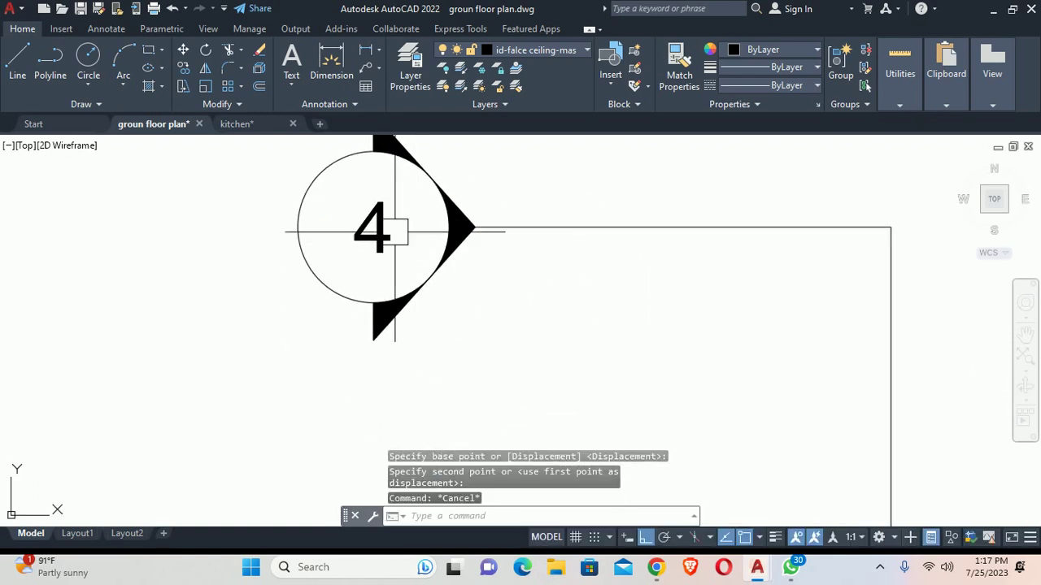
Step: Change the section bubble's value from 4 to A
{"action": "double_click", "coordinate": [379, 235]}
{"action": "type", "text": "A"}
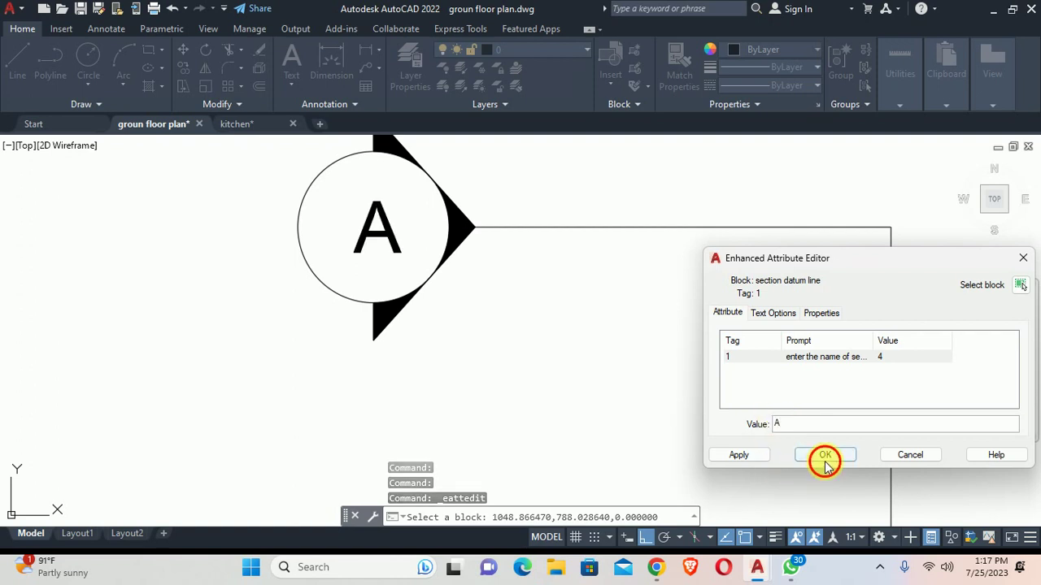
{"action": "left_click", "coordinate": [824, 456]}
{"action": "scroll", "coordinate": [458, 313], "scroll_direction": "down", "scroll_amount": 5}
{"action": "scroll", "coordinate": [445, 228], "scroll_direction": "down", "scroll_amount": 2}
Step: Copy the A bubble to the section line's bottom end
{"action": "type", "text": "o"}
{"action": "key", "text": "Return"}
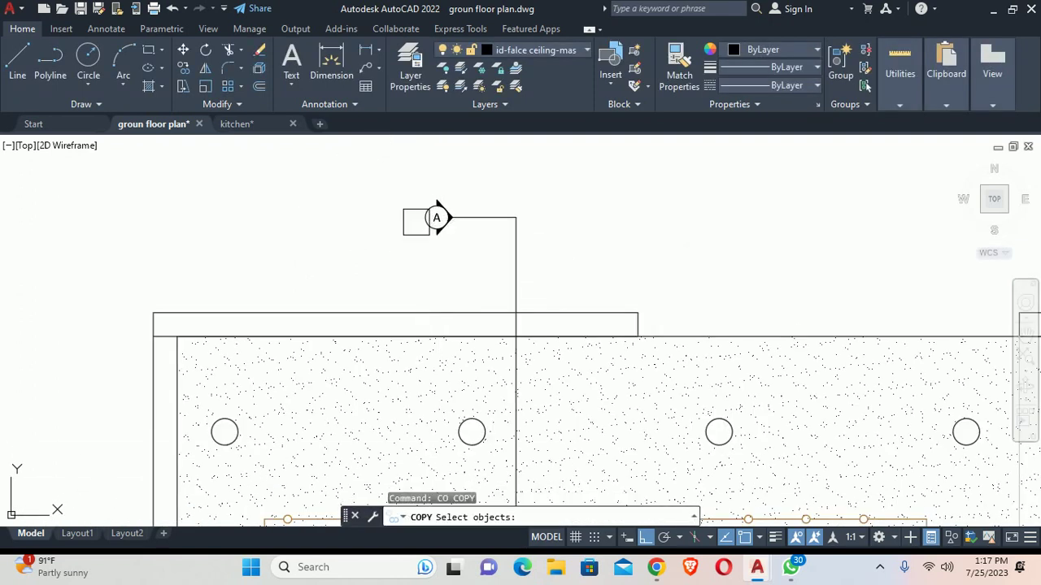
{"action": "left_click", "coordinate": [435, 217]}
{"action": "key", "text": "Return"}
{"action": "scroll", "coordinate": [444, 230], "scroll_direction": "up", "scroll_amount": 6}
{"action": "left_click", "coordinate": [425, 233]}
{"action": "scroll", "coordinate": [429, 340], "scroll_direction": "down", "scroll_amount": 3}
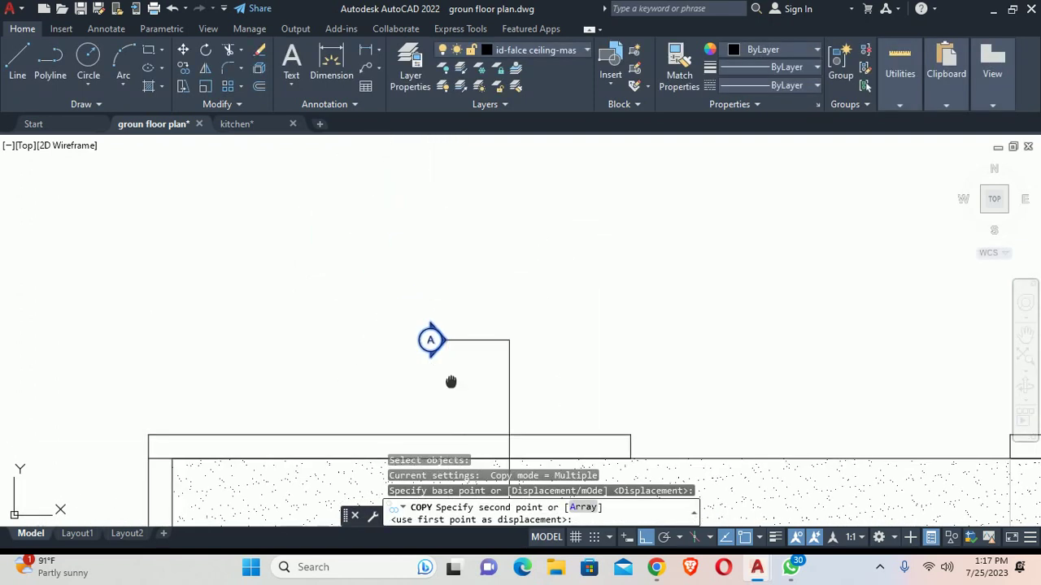
{"action": "scroll", "coordinate": [423, 216], "scroll_direction": "up", "scroll_amount": 2}
{"action": "scroll", "coordinate": [425, 408], "scroll_direction": "up", "scroll_amount": 2}
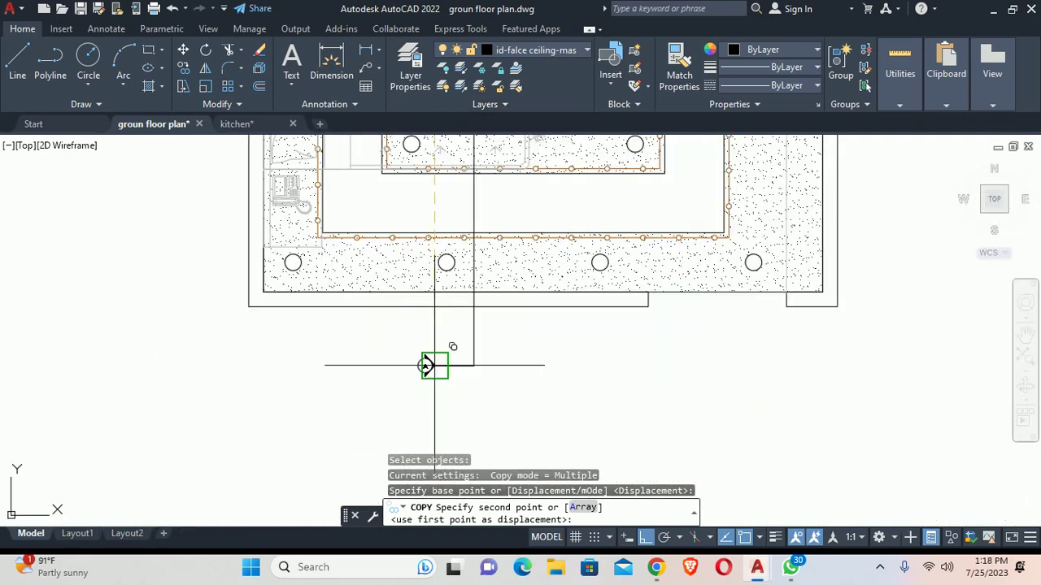
{"action": "left_click", "coordinate": [425, 365]}
{"action": "key", "text": "Escape"}
Step: Relabel the copied bubble as A'
{"action": "scroll", "coordinate": [419, 374], "scroll_direction": "up", "scroll_amount": 3}
{"action": "double_click", "coordinate": [439, 391]}
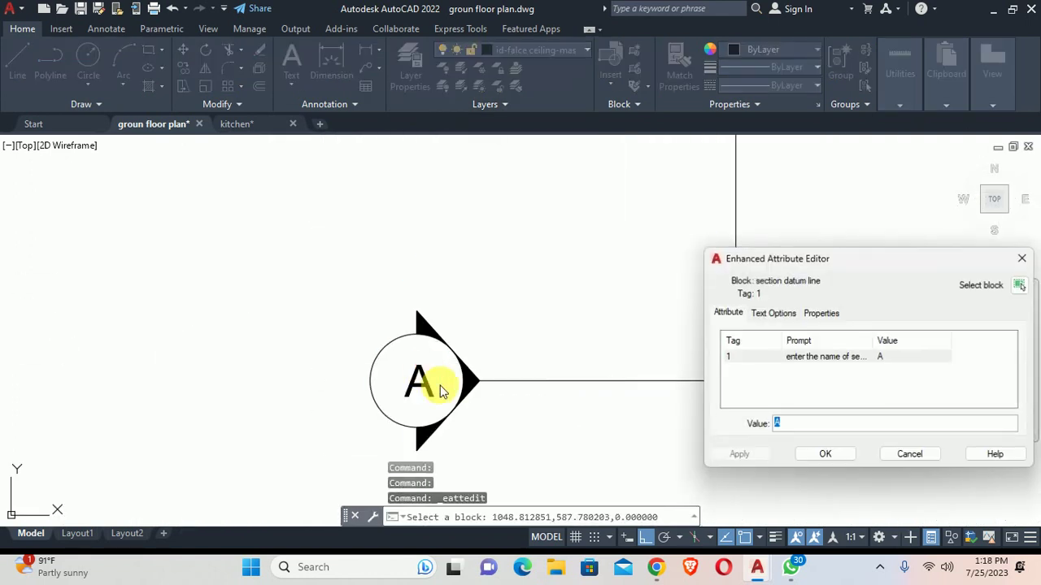
{"action": "left_click", "coordinate": [823, 461]}
{"action": "key", "text": "Escape"}
{"action": "key", "text": "Escape"}
{"action": "scroll", "coordinate": [495, 255], "scroll_direction": "down", "scroll_amount": 5}
{"action": "middle_click_drag", "start_coordinate": [487, 281], "coordinate": [519, 342]}
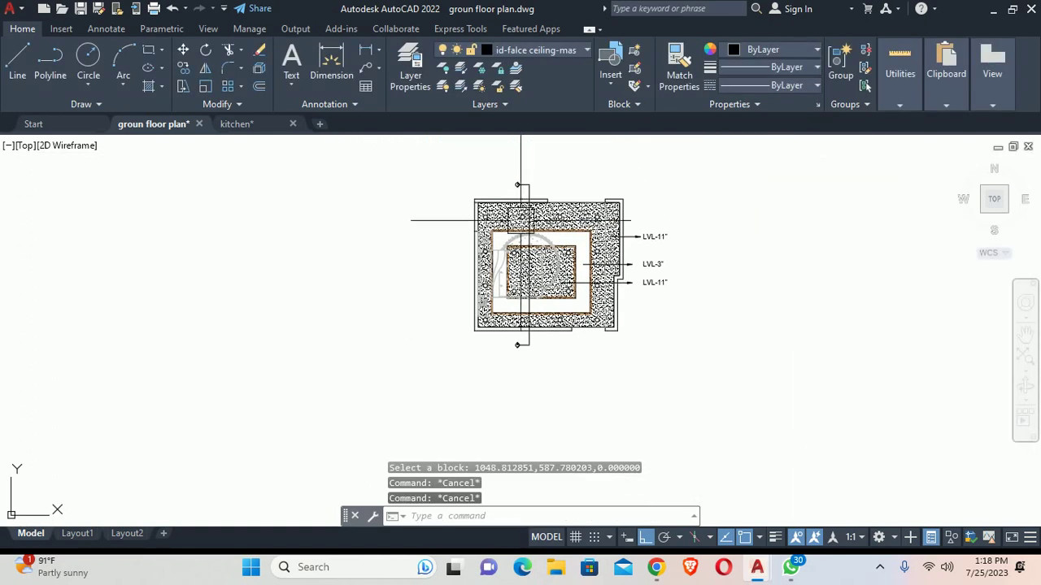
Step: Load the CENTER linetype from acad.lin into the drawing
{"action": "scroll", "coordinate": [520, 220], "scroll_direction": "up", "scroll_amount": 5}
{"action": "left_click", "coordinate": [503, 379]}
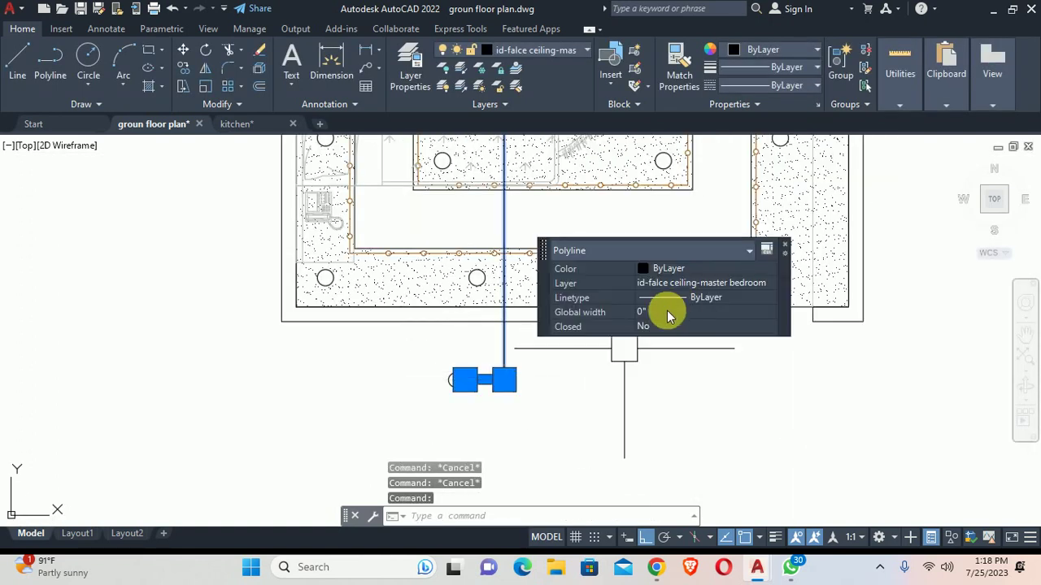
{"action": "left_click", "coordinate": [704, 299]}
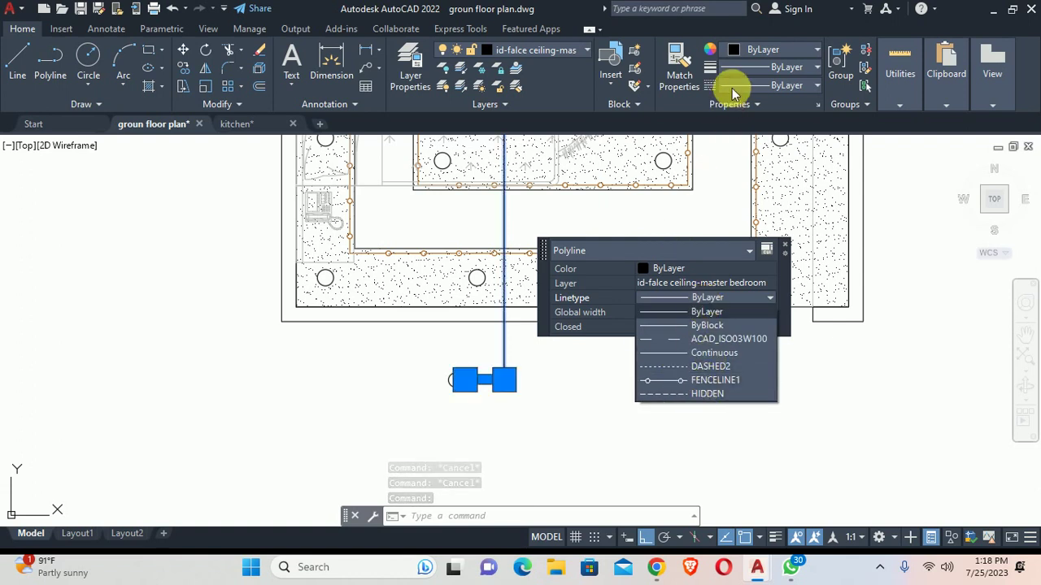
{"action": "left_click", "coordinate": [785, 70]}
{"action": "left_click", "coordinate": [786, 71]}
{"action": "left_click", "coordinate": [783, 77]}
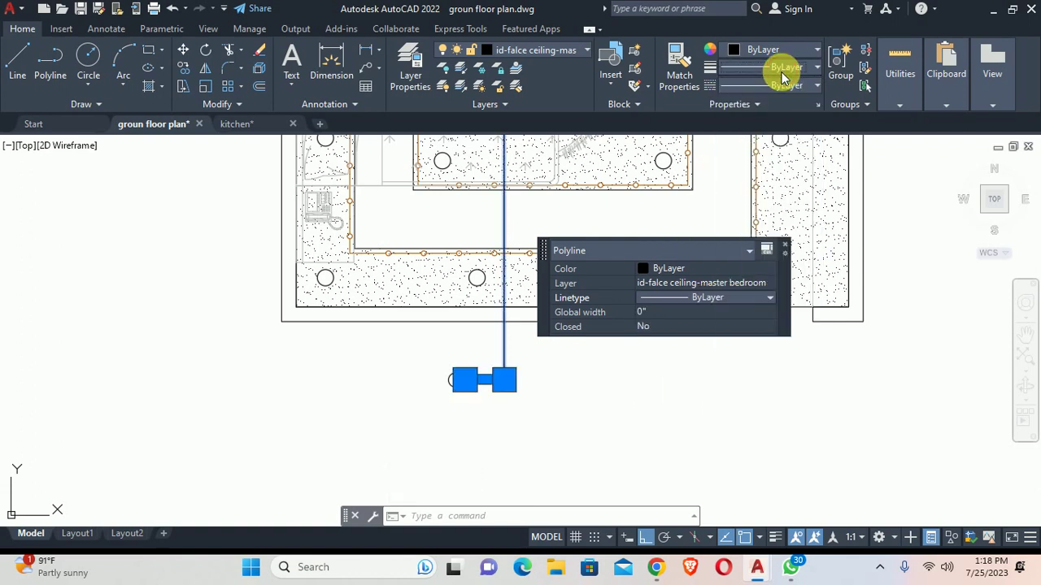
{"action": "left_click", "coordinate": [783, 70]}
{"action": "left_click", "coordinate": [762, 242]}
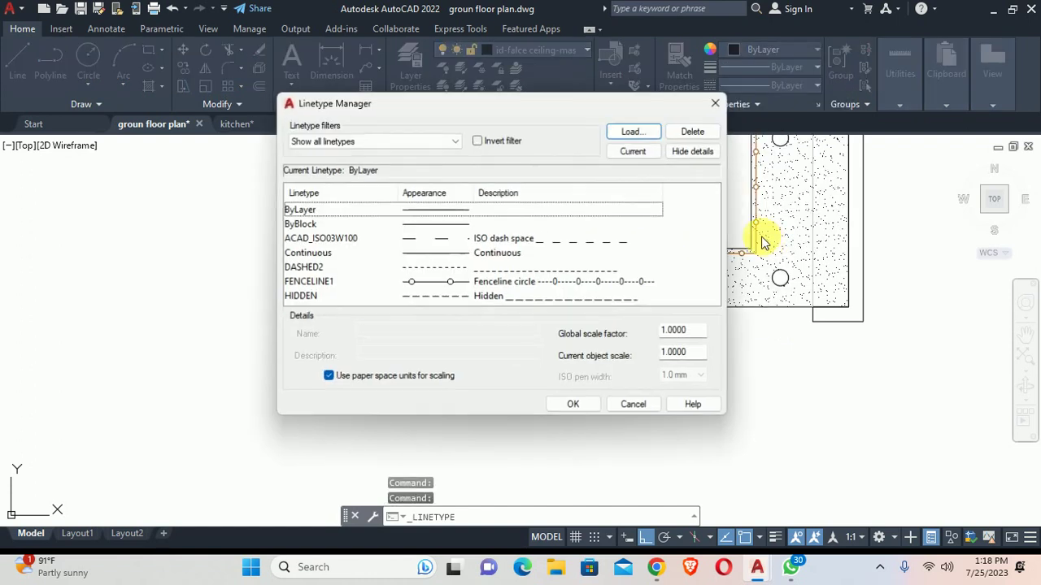
{"action": "left_click", "coordinate": [647, 132]}
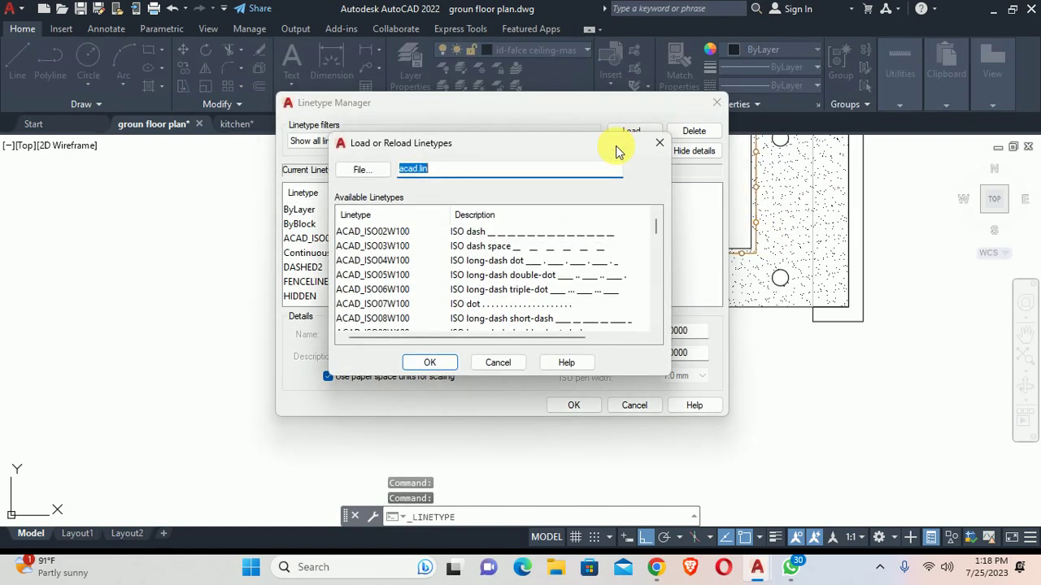
{"action": "scroll", "coordinate": [357, 272], "scroll_direction": "down", "scroll_amount": 5}
{"action": "left_click", "coordinate": [358, 275]}
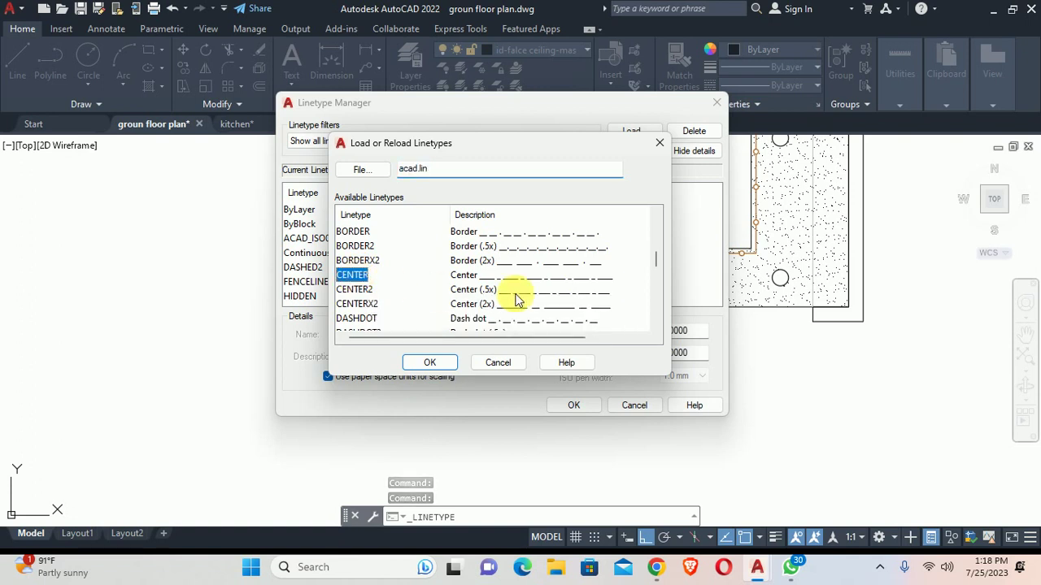
{"action": "left_click", "coordinate": [423, 361]}
{"action": "left_click", "coordinate": [569, 403]}
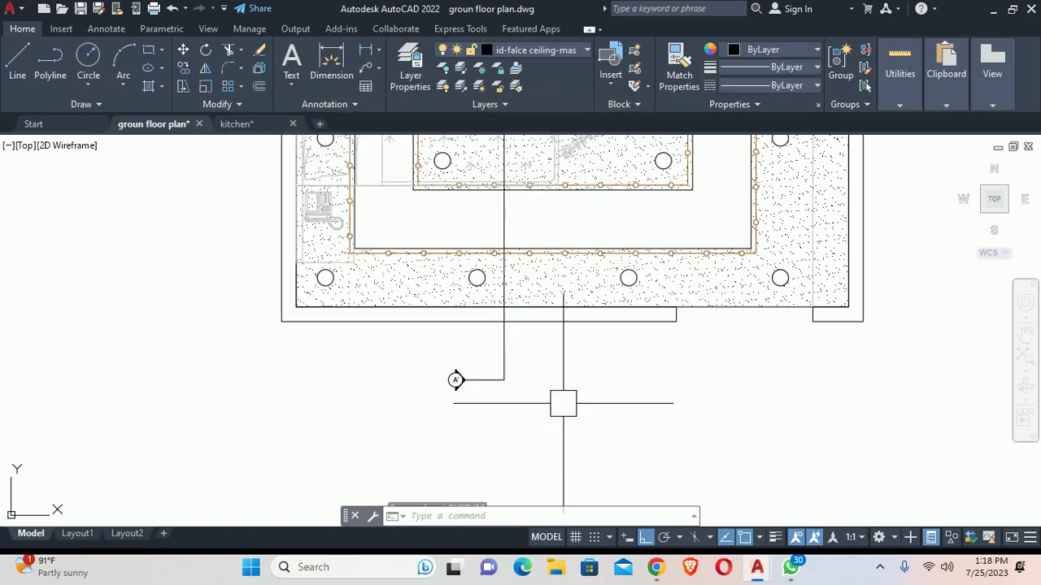
Step: Give the vertical section line the CENTER linetype so it draws dash-dot
{"action": "left_click", "coordinate": [503, 379]}
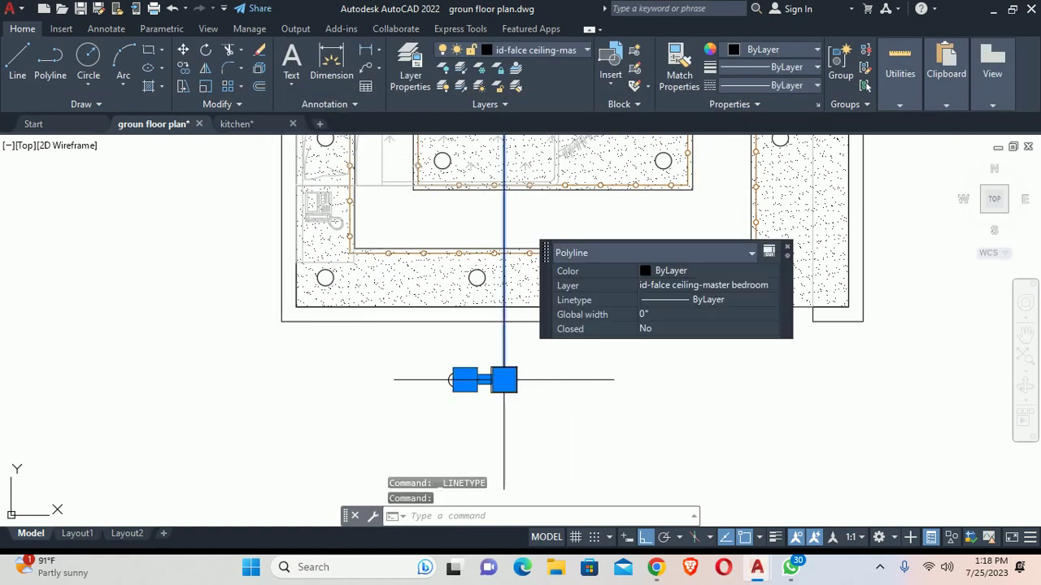
{"action": "left_click", "coordinate": [672, 299]}
{"action": "left_click", "coordinate": [697, 355]}
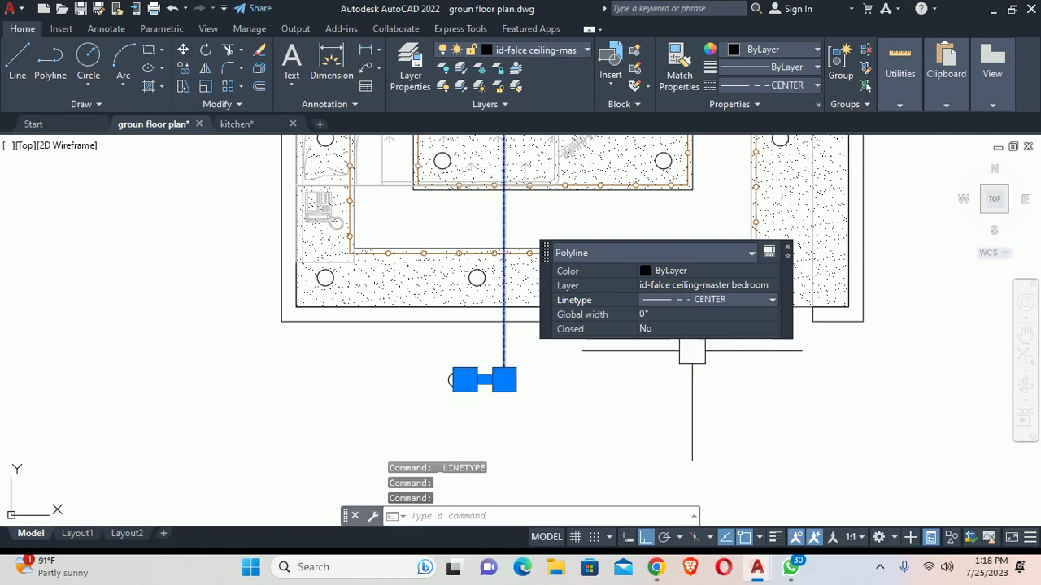
{"action": "key", "text": "Escape"}
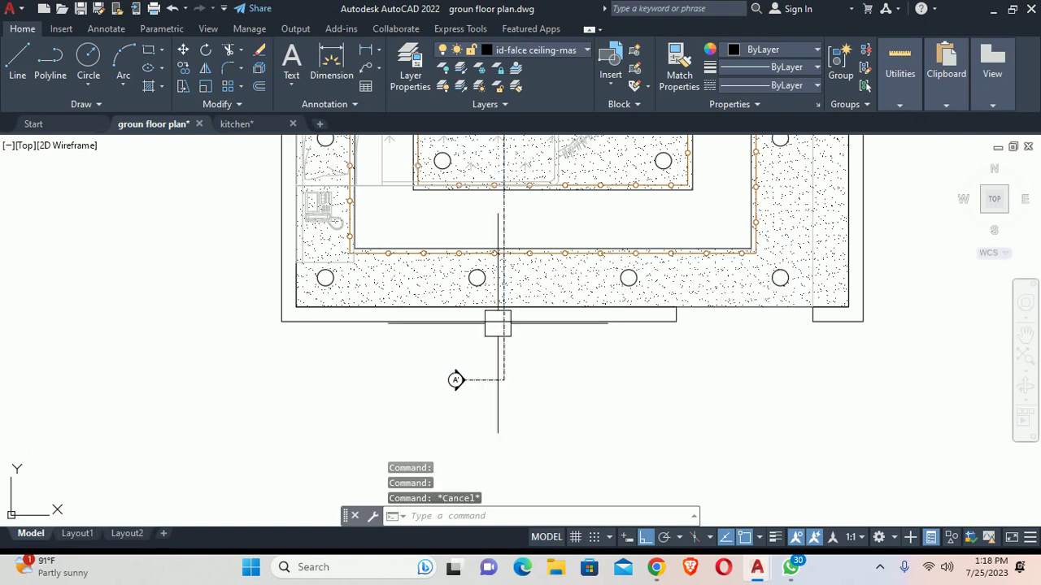
{"action": "scroll", "coordinate": [498, 324], "scroll_direction": "up", "scroll_amount": 4}
{"action": "left_click", "coordinate": [624, 180]}
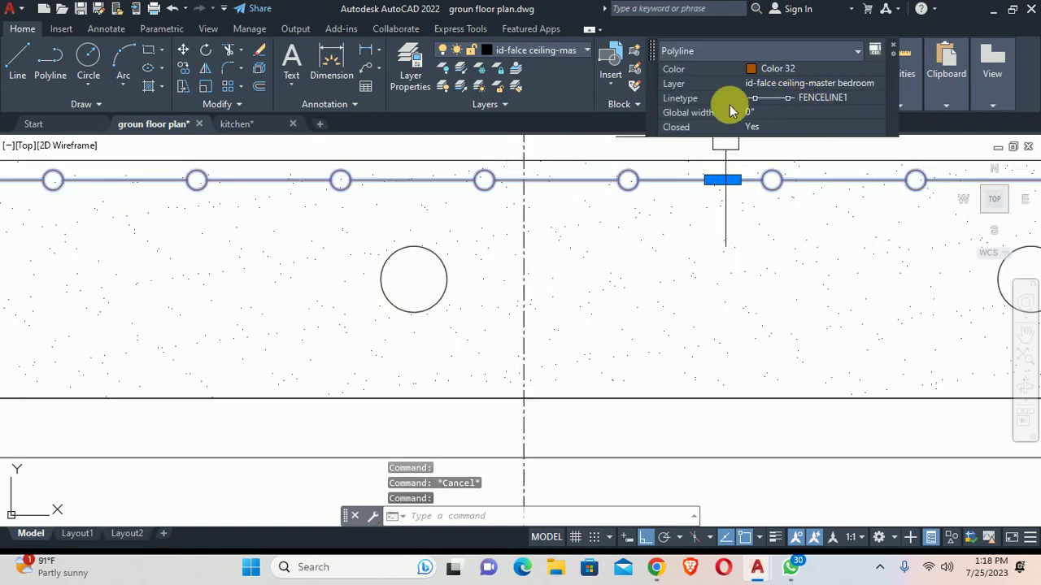
Step: Set the selected polyline's linetype scale to 2 in its properties
{"action": "type", "text": "pr"}
{"action": "key", "text": "Return"}
{"action": "type", "text": "2"}
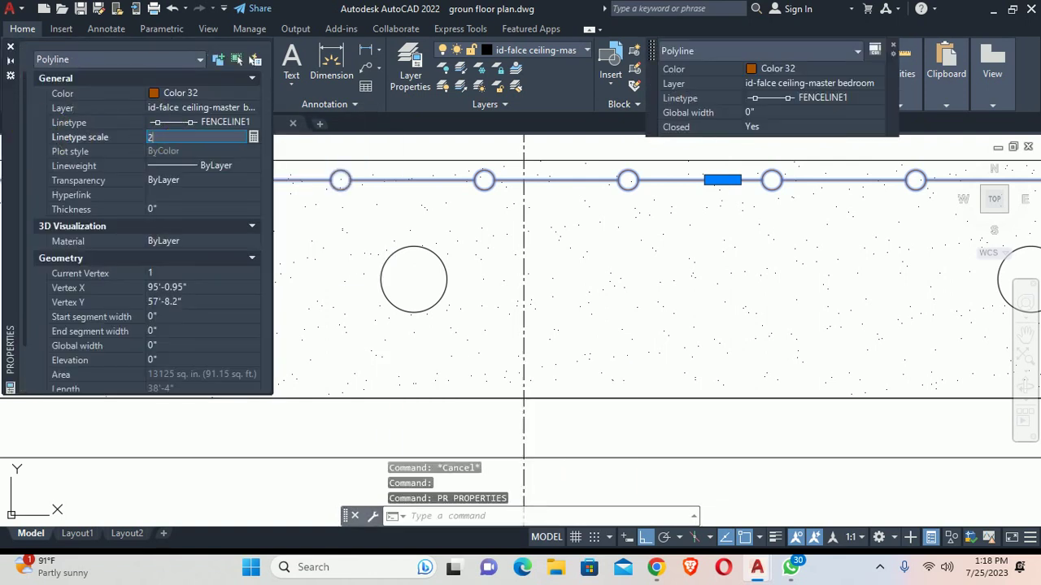
{"action": "key", "text": "Return"}
{"action": "key", "text": "Escape"}
{"action": "scroll", "coordinate": [520, 268], "scroll_direction": "down", "scroll_amount": 3}
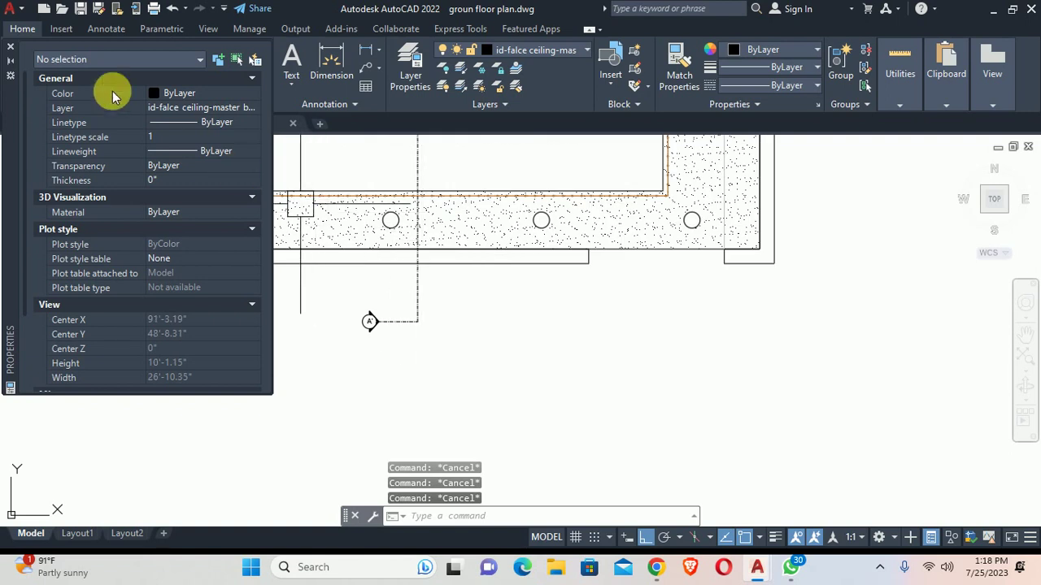
{"action": "left_click", "coordinate": [17, 49]}
{"action": "type", "text": "LTS"}
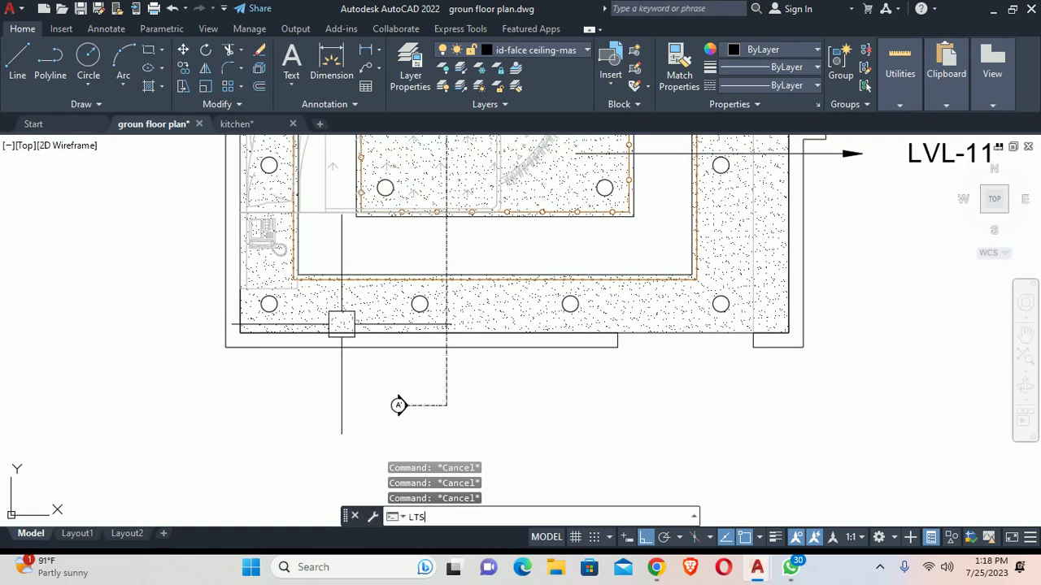
Step: Apply a global linetype scale of 2.5
{"action": "key", "text": "Return"}
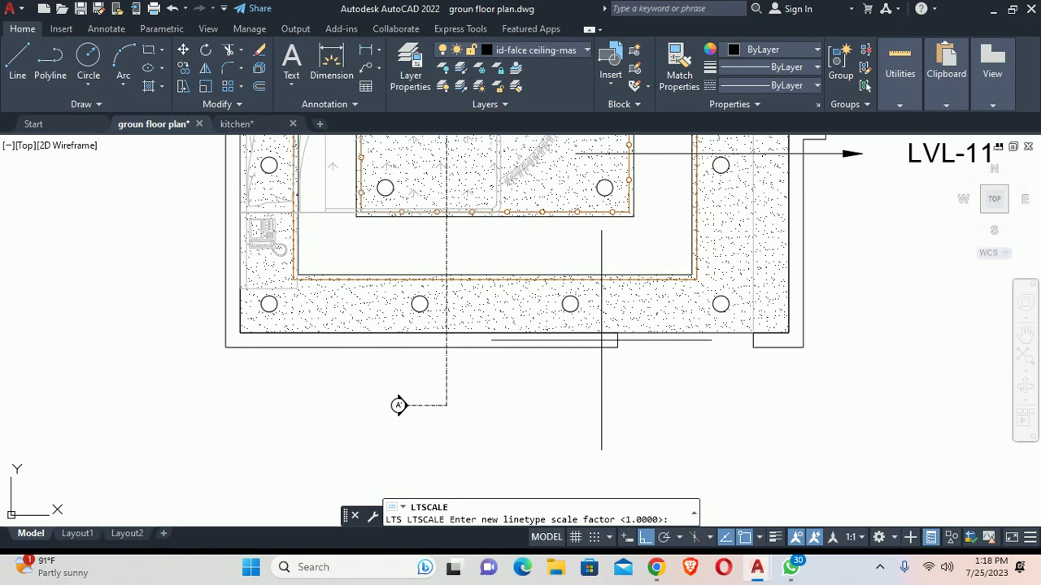
{"action": "type", "text": ".5"}
{"action": "key", "text": "Return"}
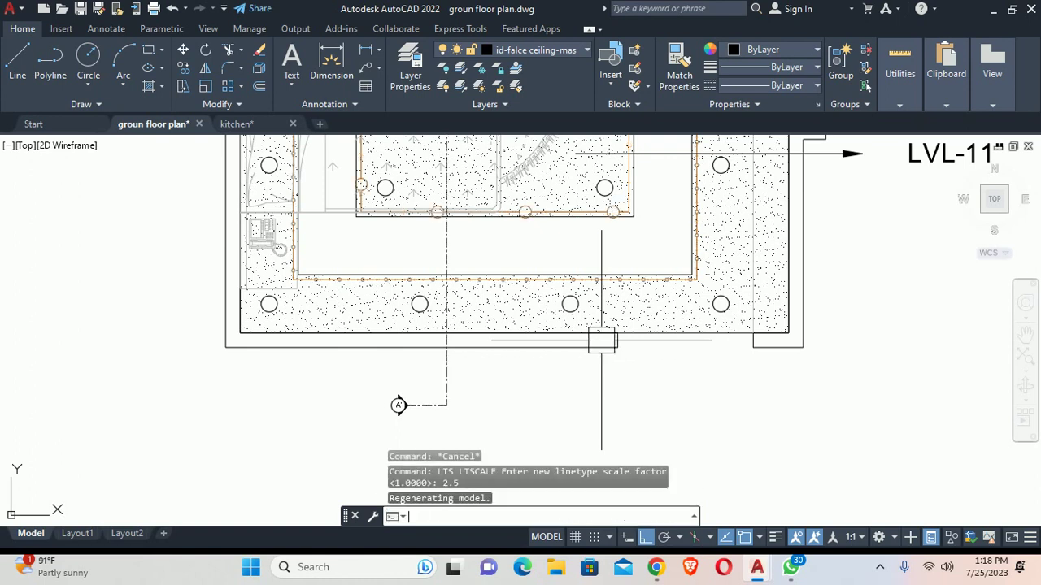
{"action": "scroll", "coordinate": [431, 373], "scroll_direction": "up", "scroll_amount": 2}
{"action": "scroll", "coordinate": [441, 372], "scroll_direction": "down", "scroll_amount": 2}
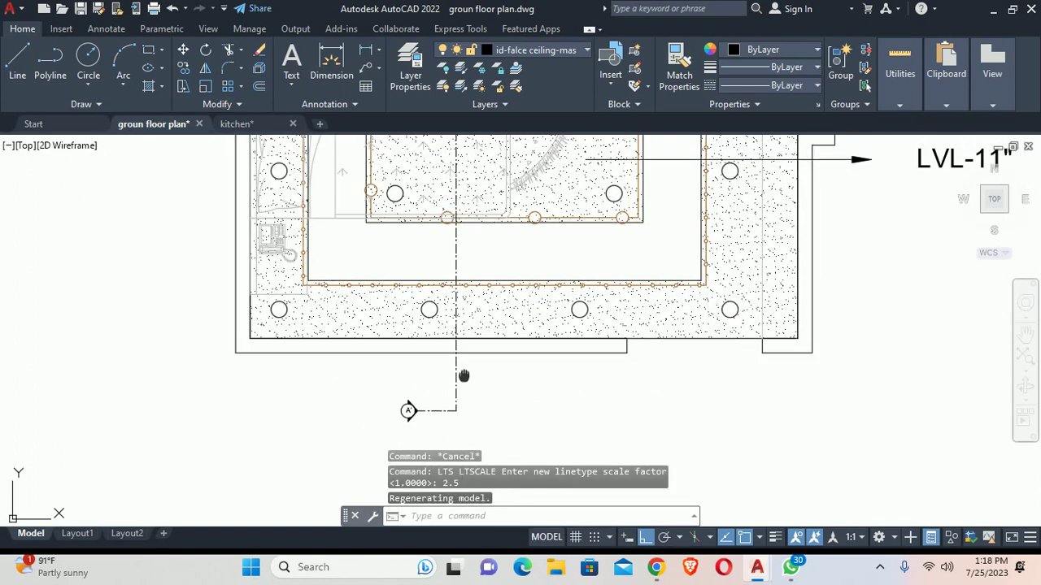
{"action": "scroll", "coordinate": [495, 318], "scroll_direction": "up", "scroll_amount": 2}
{"action": "middle_click_drag", "start_coordinate": [466, 340], "coordinate": [476, 295]}
{"action": "scroll", "coordinate": [477, 296], "scroll_direction": "up", "scroll_amount": 3}
Step: Review the fence-line polyline's properties and linetype scale, leaving them unchanged
{"action": "left_click", "coordinate": [475, 295]}
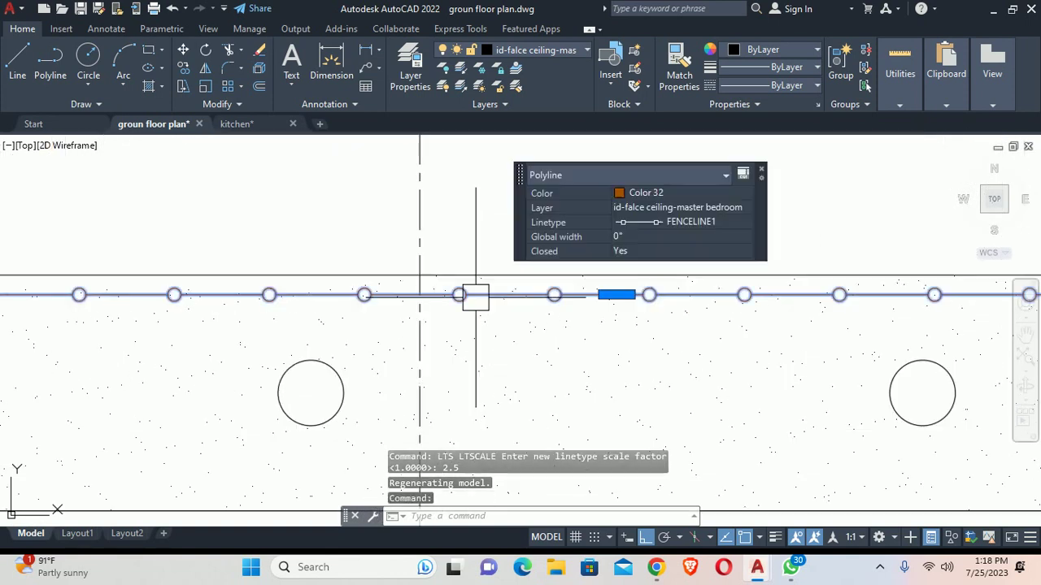
{"action": "type", "text": "PR"}
{"action": "key", "text": "Return"}
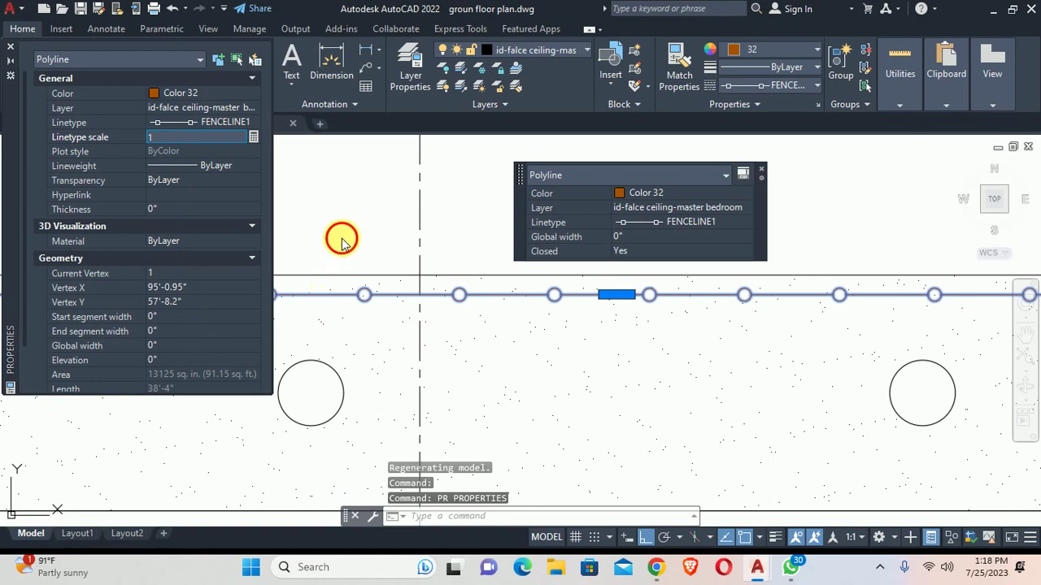
{"action": "key", "text": "Escape"}
{"action": "left_click", "coordinate": [14, 50]}
{"action": "scroll", "coordinate": [446, 476], "scroll_direction": "down", "scroll_amount": 3}
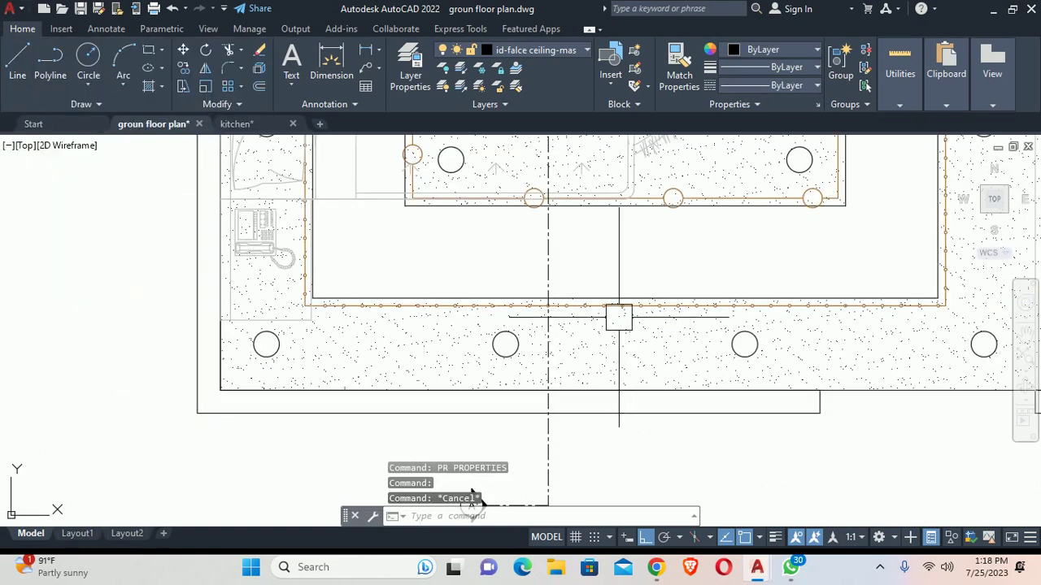
{"action": "scroll", "coordinate": [446, 475], "scroll_direction": "up", "scroll_amount": 1}
{"action": "key", "text": "Return"}
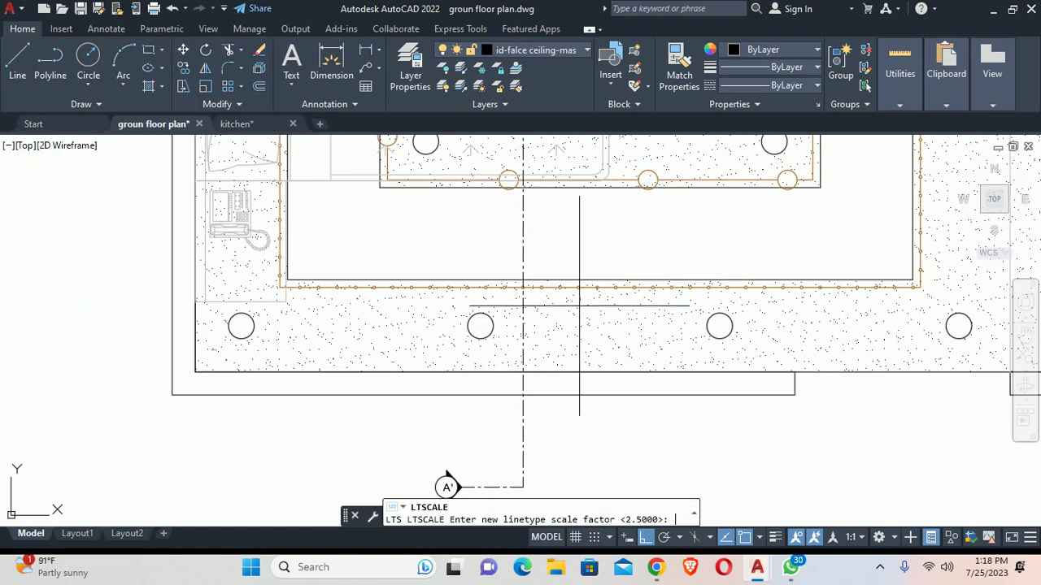
{"action": "key", "text": "Escape"}
Step: Try matching properties from the source polyline, then centre the whole plan in view
{"action": "type", "text": "ma"}
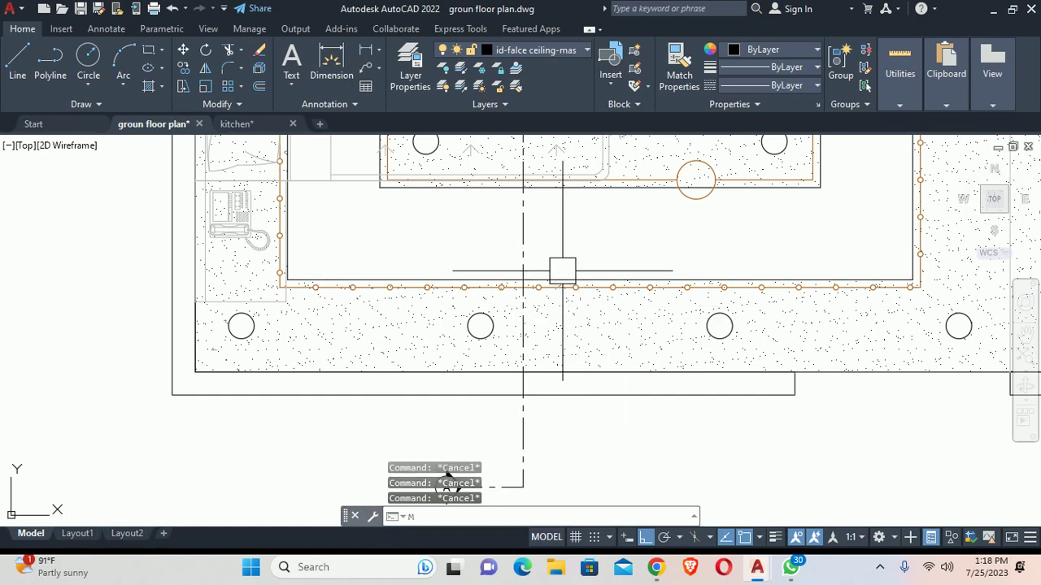
{"action": "key", "text": "Return"}
{"action": "left_click", "coordinate": [561, 286]}
{"action": "scroll", "coordinate": [652, 243], "scroll_direction": "up", "scroll_amount": 2}
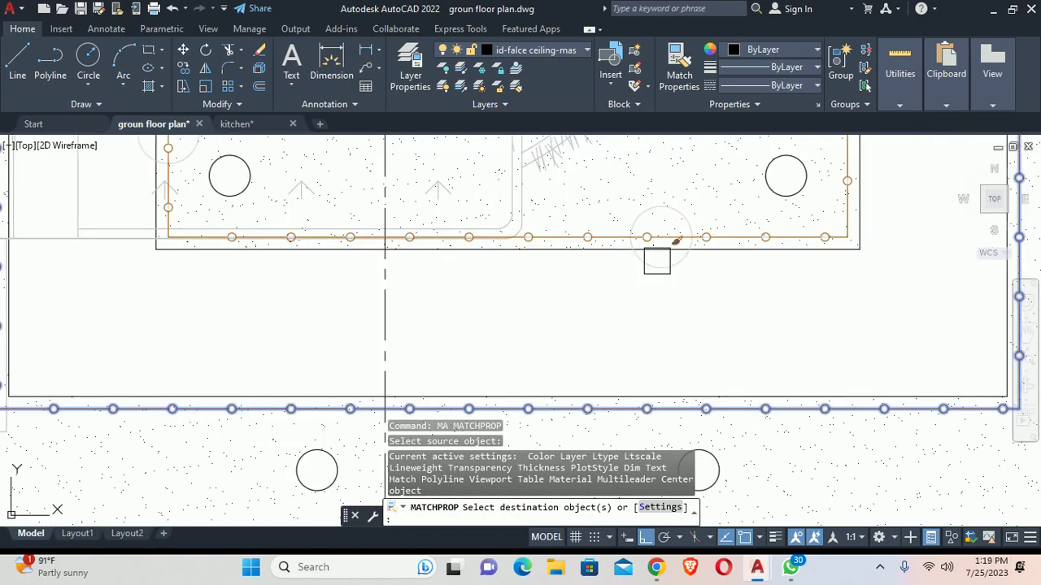
{"action": "key", "text": "Escape"}
{"action": "key", "text": "Escape"}
{"action": "scroll", "coordinate": [658, 239], "scroll_direction": "down", "scroll_amount": 3}
{"action": "scroll", "coordinate": [569, 228], "scroll_direction": "down", "scroll_amount": 2}
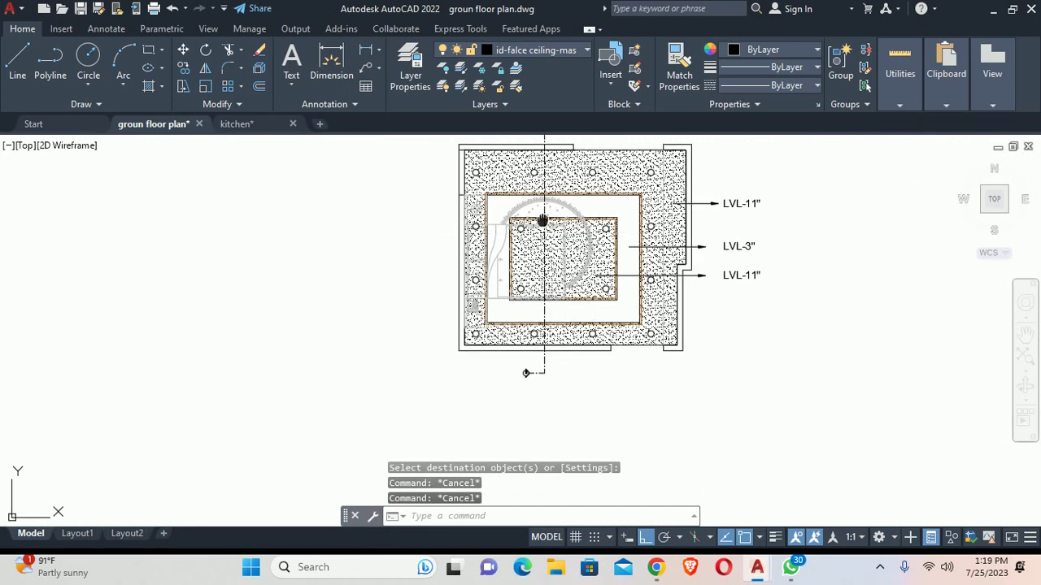
{"action": "middle_click_drag", "start_coordinate": [543, 220], "coordinate": [541, 291]}
{"action": "key", "text": "Escape"}
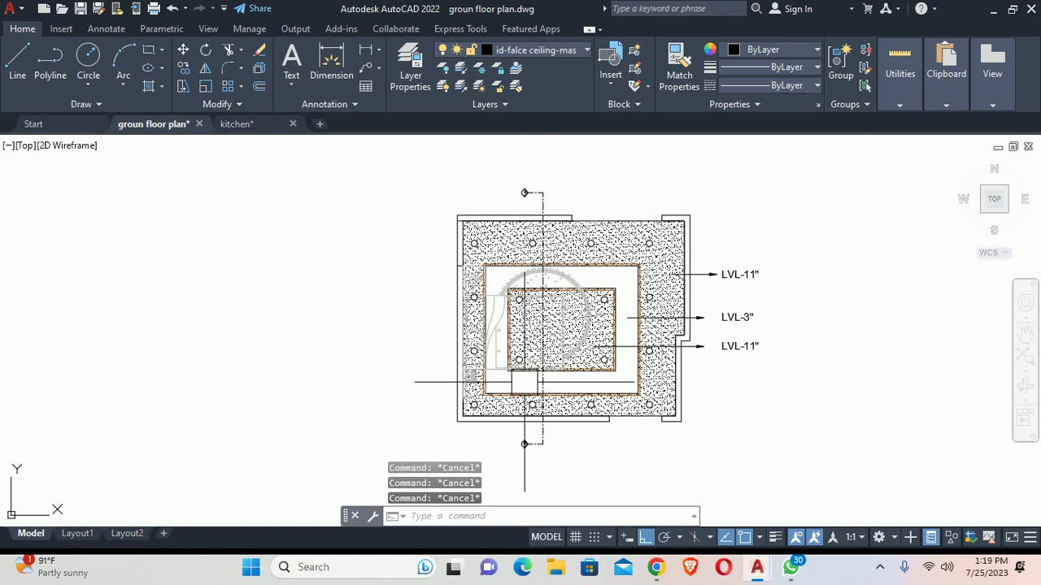
{"action": "scroll", "coordinate": [544, 386], "scroll_direction": "down", "scroll_amount": 2}
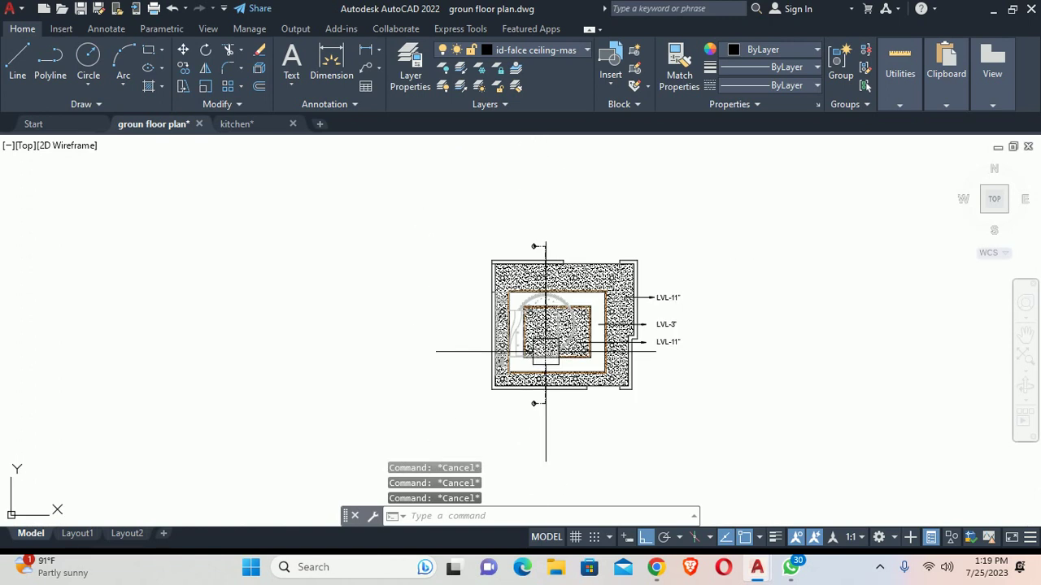
Step: Draw a polyline segment from the section line's end toward the plan's right side
{"action": "type", "text": "PL"}
{"action": "key", "text": "Return"}
{"action": "scroll", "coordinate": [464, 364], "scroll_direction": "up", "scroll_amount": 4}
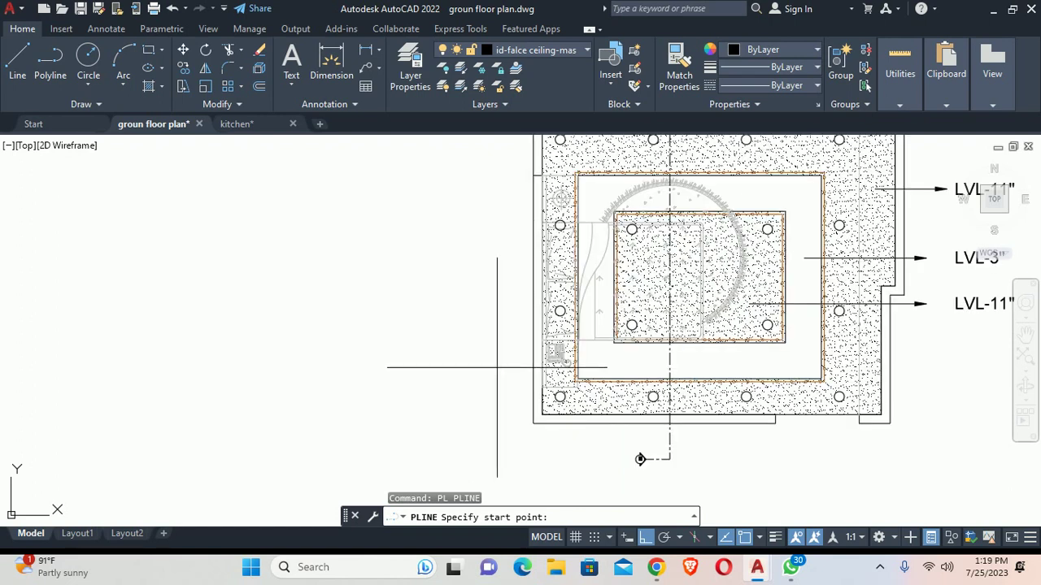
{"action": "key", "text": "Escape"}
{"action": "key", "text": "Escape"}
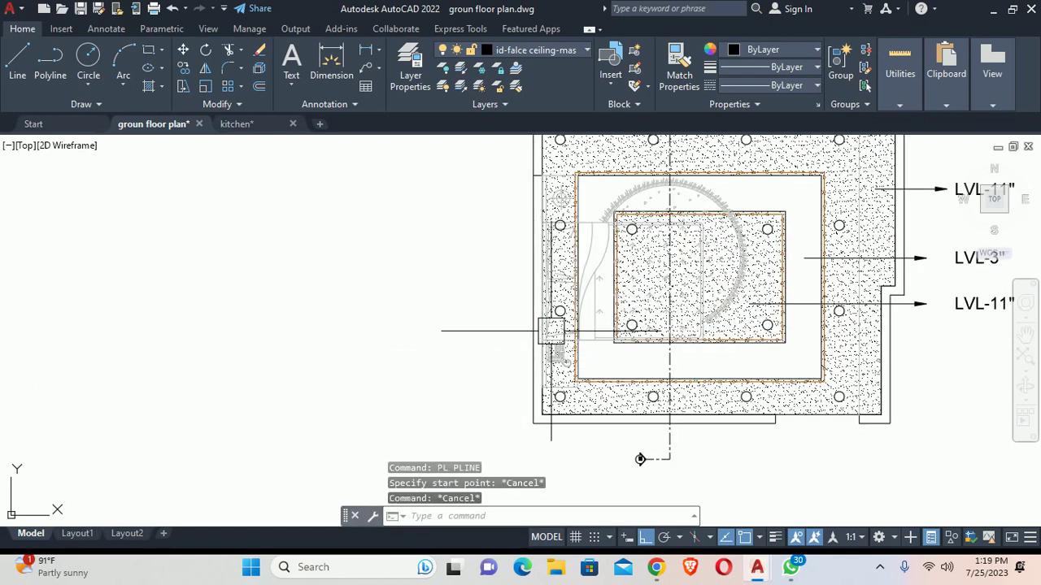
{"action": "key", "text": "Return"}
{"action": "left_click", "coordinate": [534, 281]}
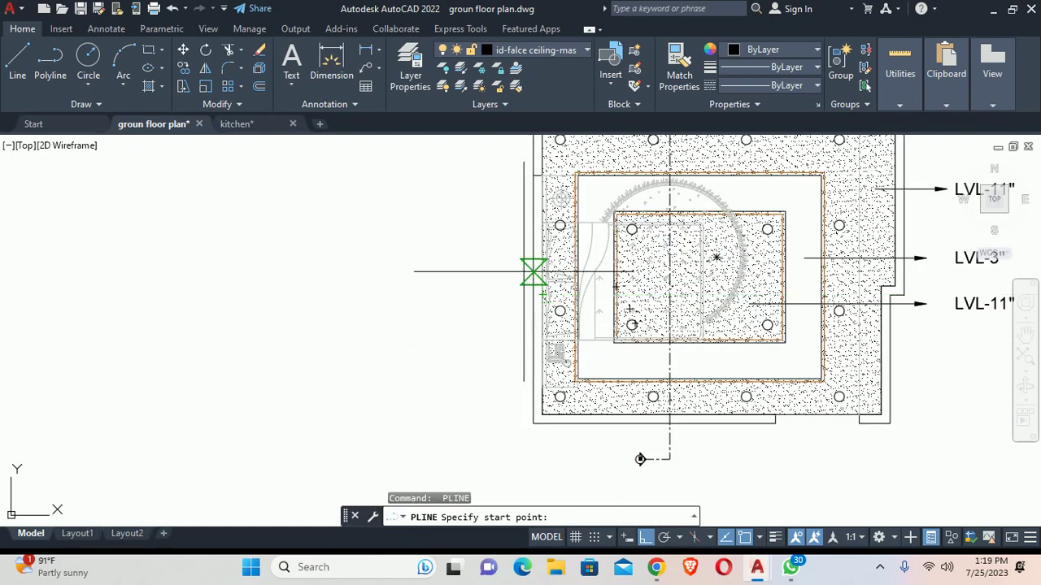
{"action": "middle_click_drag", "start_coordinate": [534, 280], "coordinate": [317, 280]}
{"action": "scroll", "coordinate": [738, 249], "scroll_direction": "up", "scroll_amount": 3}
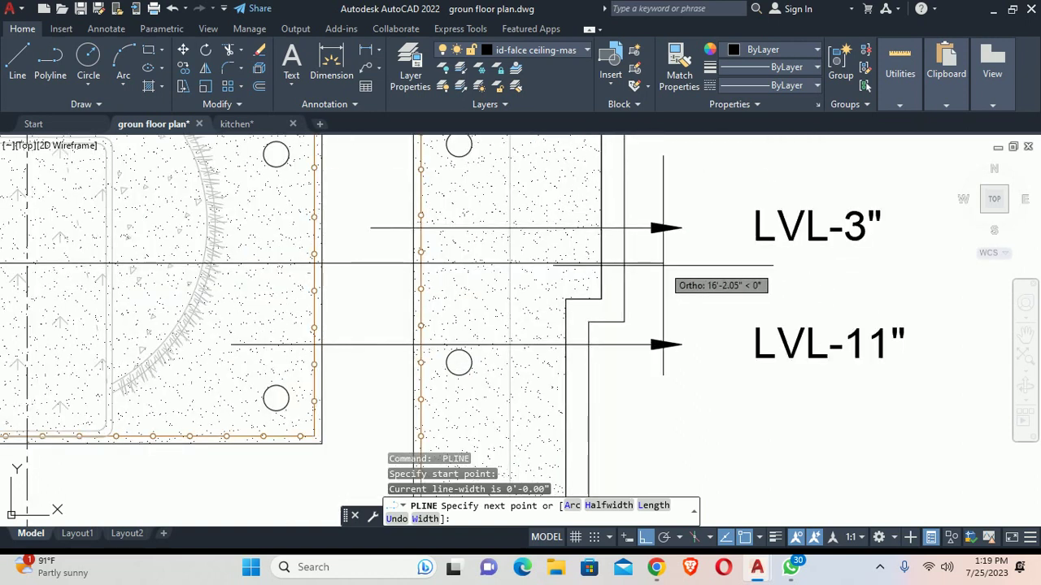
{"action": "left_click", "coordinate": [615, 263]}
{"action": "scroll", "coordinate": [616, 262], "scroll_direction": "down", "scroll_amount": 3}
{"action": "key", "text": "Escape"}
{"action": "middle_click_drag", "start_coordinate": [569, 325], "coordinate": [514, 345]}
Step: Attempt a stretch on the six right-side label objects, cancelling before any change
{"action": "type", "text": "s"}
{"action": "key", "text": "Return"}
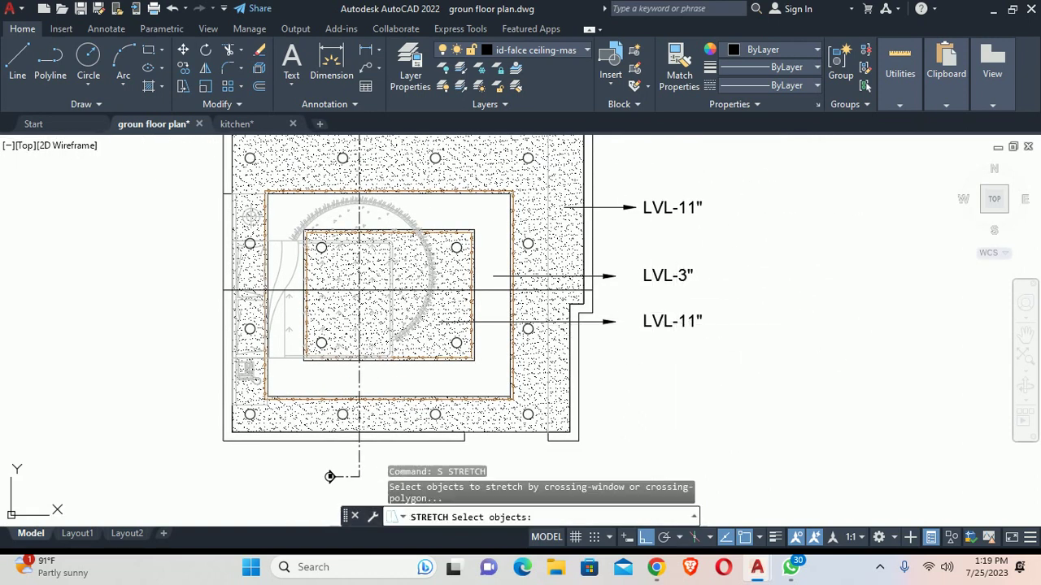
{"action": "left_click", "coordinate": [784, 383]}
{"action": "left_click", "coordinate": [494, 154]}
{"action": "key", "text": "Return"}
{"action": "scroll", "coordinate": [580, 291], "scroll_direction": "down", "scroll_amount": 1}
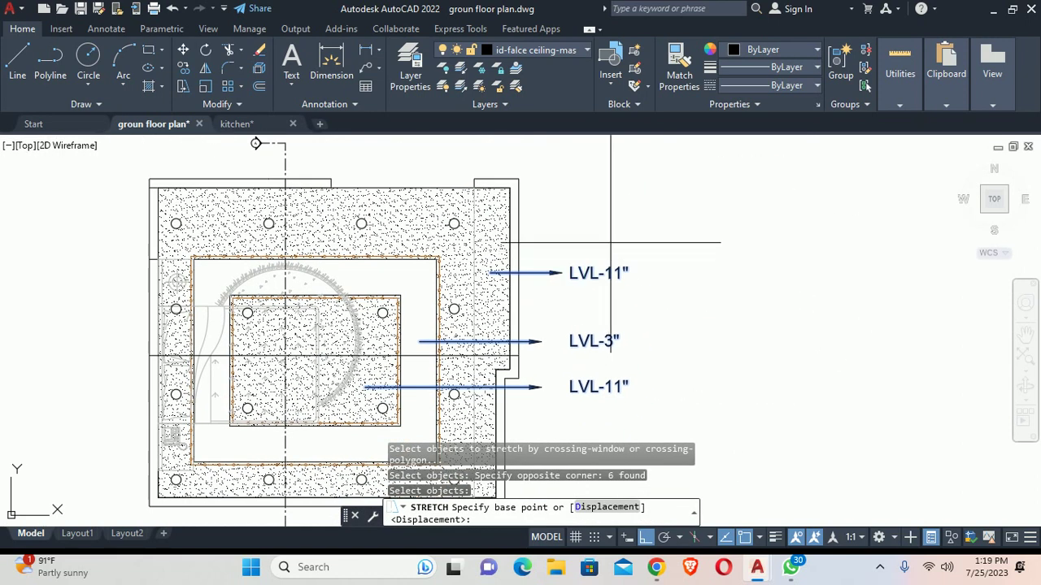
{"action": "scroll", "coordinate": [674, 202], "scroll_direction": "up", "scroll_amount": 1}
{"action": "left_click", "coordinate": [617, 200]}
{"action": "key", "text": "Escape"}
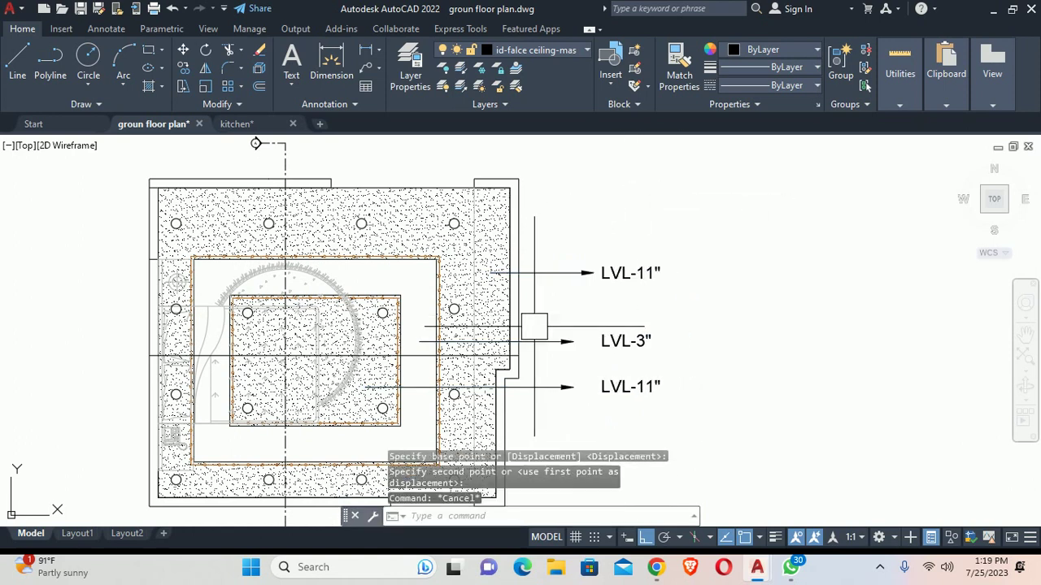
{"action": "scroll", "coordinate": [534, 293], "scroll_direction": "up", "scroll_amount": 3}
{"action": "scroll", "coordinate": [565, 230], "scroll_direction": "up", "scroll_amount": 2}
Step: Stretch the horizontal section polyline's right end by 18 inches
{"action": "left_click", "coordinate": [565, 235]}
{"action": "left_click", "coordinate": [592, 235]}
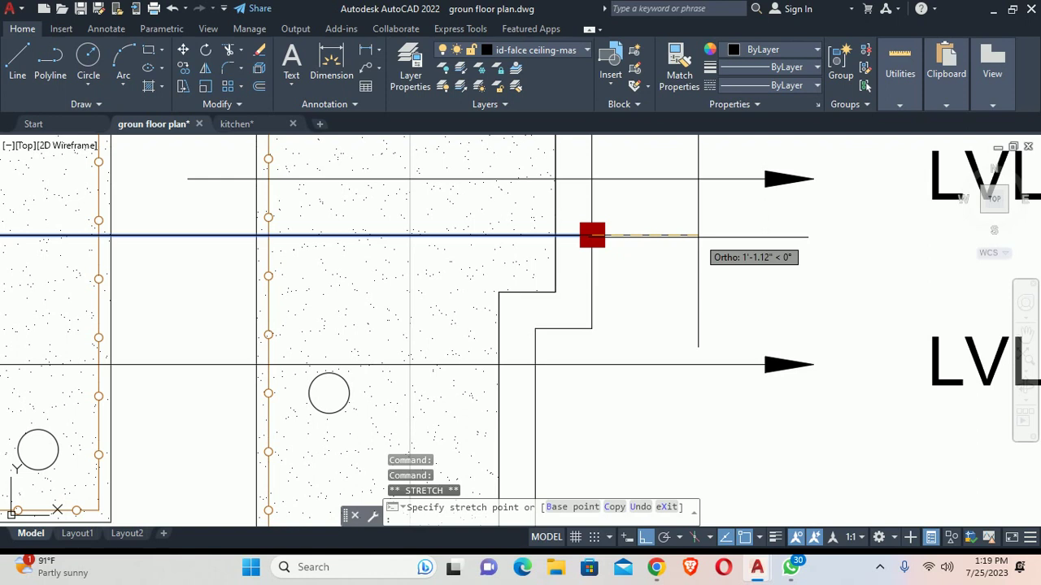
{"action": "type", "text": "18"}
{"action": "key", "text": "Return"}
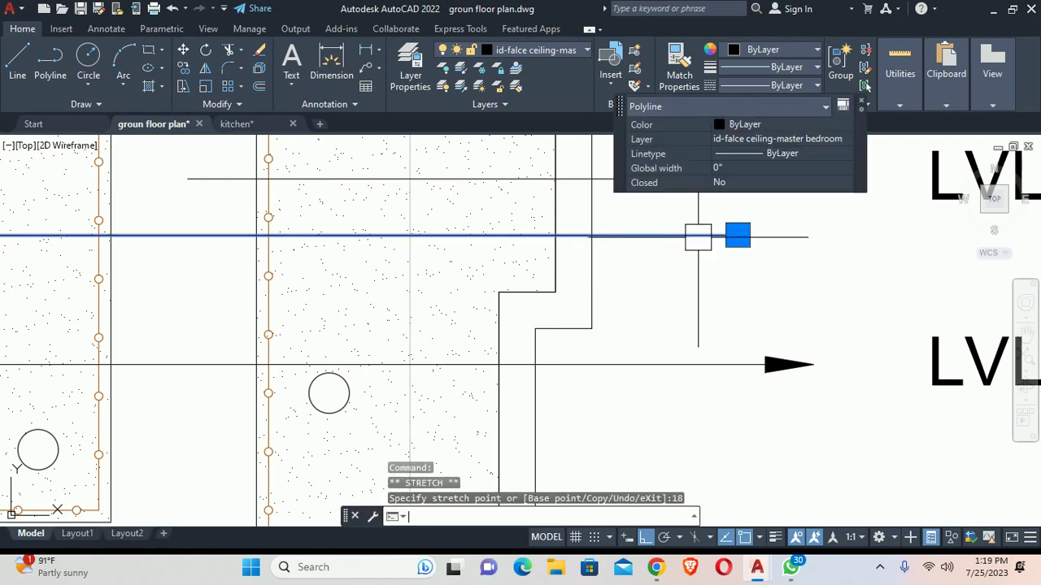
{"action": "key", "text": "Escape"}
{"action": "key", "text": "Escape"}
{"action": "scroll", "coordinate": [408, 240], "scroll_direction": "down", "scroll_amount": 4}
{"action": "scroll", "coordinate": [408, 240], "scroll_direction": "up", "scroll_amount": 2}
Step: Extend the horizontal section polyline's left end by 18 inches
{"action": "left_click", "coordinate": [421, 251]}
{"action": "scroll", "coordinate": [421, 248], "scroll_direction": "up", "scroll_amount": 2}
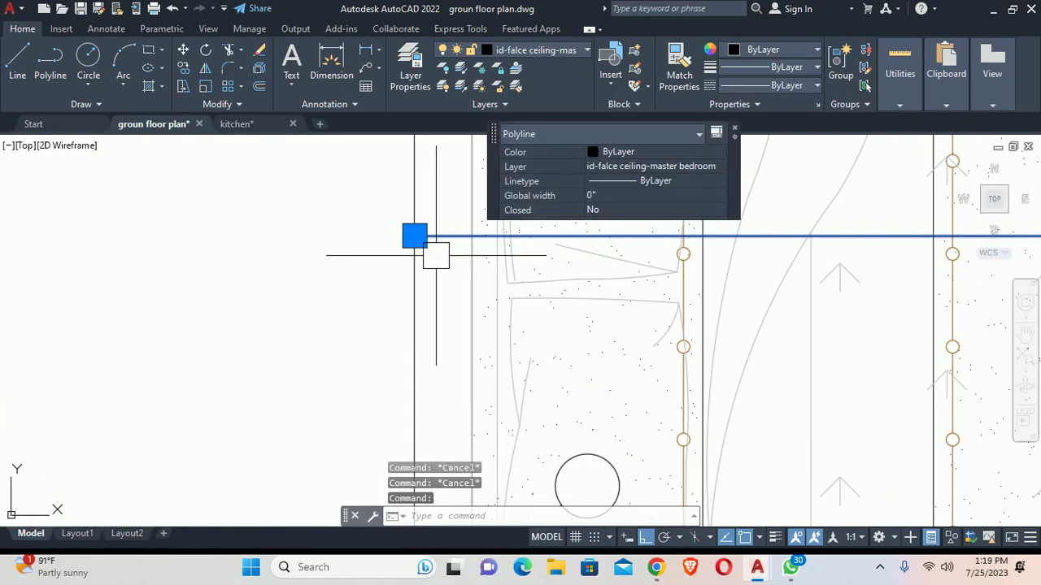
{"action": "scroll", "coordinate": [402, 227], "scroll_direction": "up", "scroll_amount": 2}
{"action": "left_click", "coordinate": [401, 224]}
{"action": "type", "text": "18"}
{"action": "key", "text": "Return"}
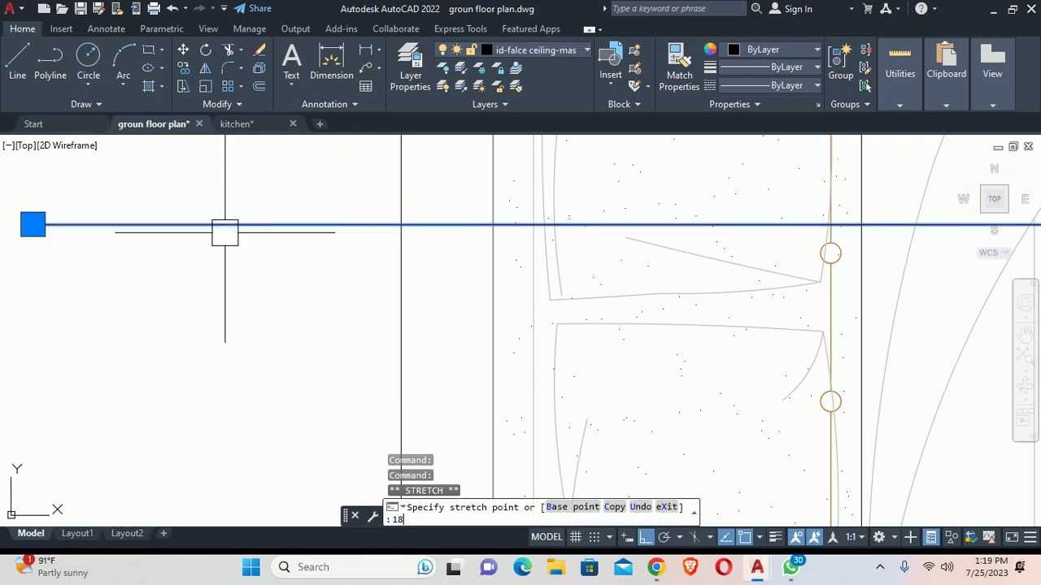
{"action": "key", "text": "Escape"}
{"action": "scroll", "coordinate": [223, 233], "scroll_direction": "down", "scroll_amount": 3}
{"action": "scroll", "coordinate": [109, 240], "scroll_direction": "up", "scroll_amount": 2}
Step: Draw two 12-inch lines forming the stepped jog at the right wall
{"action": "key", "text": "l"}
{"action": "key", "text": "Return"}
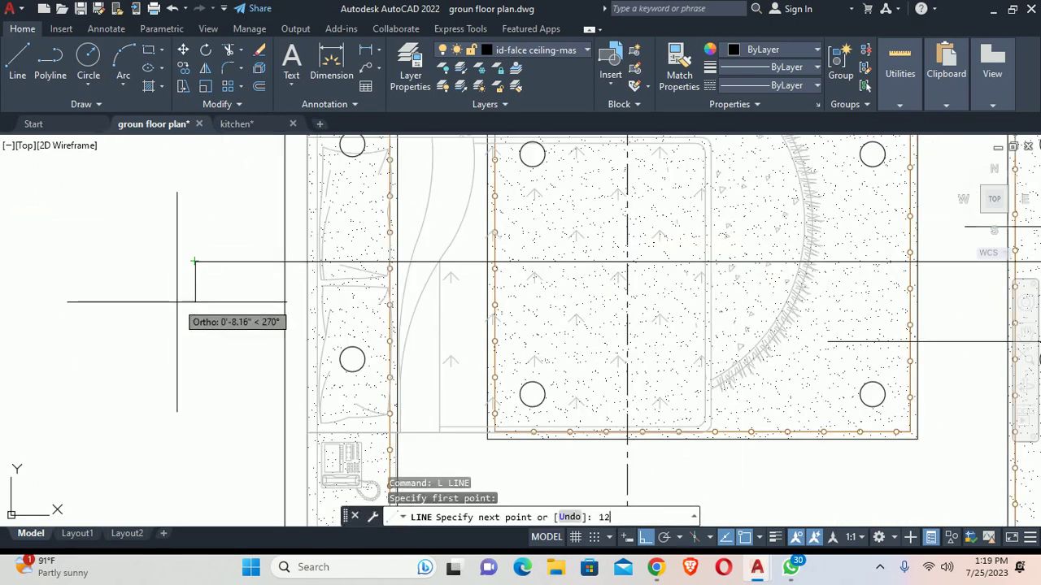
{"action": "key", "text": "Return"}
{"action": "key", "text": "Escape"}
{"action": "scroll", "coordinate": [467, 200], "scroll_direction": "down", "scroll_amount": 2}
{"action": "scroll", "coordinate": [569, 223], "scroll_direction": "down", "scroll_amount": 2}
{"action": "scroll", "coordinate": [443, 208], "scroll_direction": "up", "scroll_amount": 3}
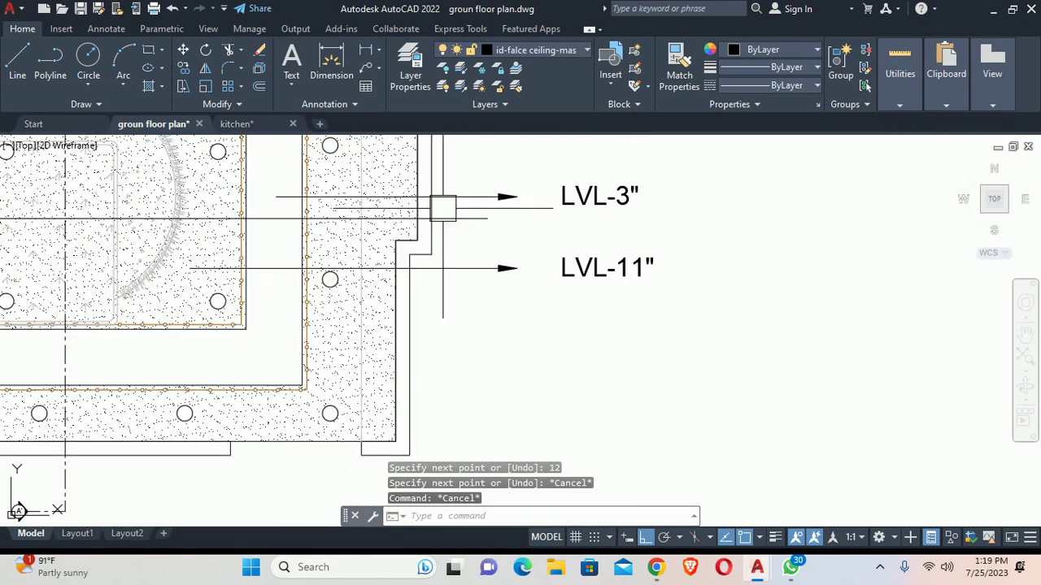
{"action": "type", "text": "l"}
{"action": "key", "text": "Return"}
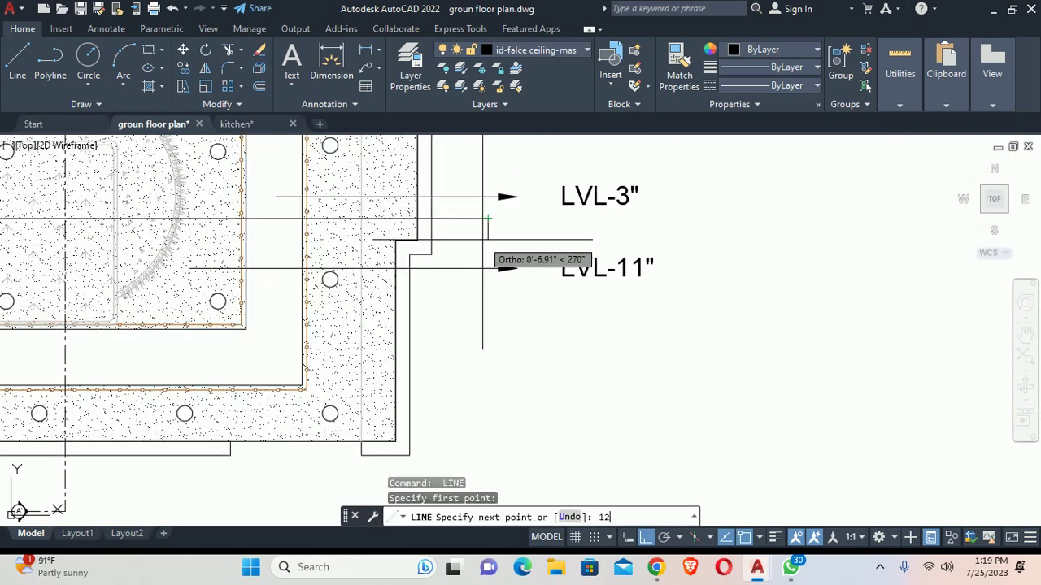
{"action": "key", "text": "Return"}
{"action": "key", "text": "Escape"}
{"action": "key", "text": "Escape"}
{"action": "key", "text": "Escape"}
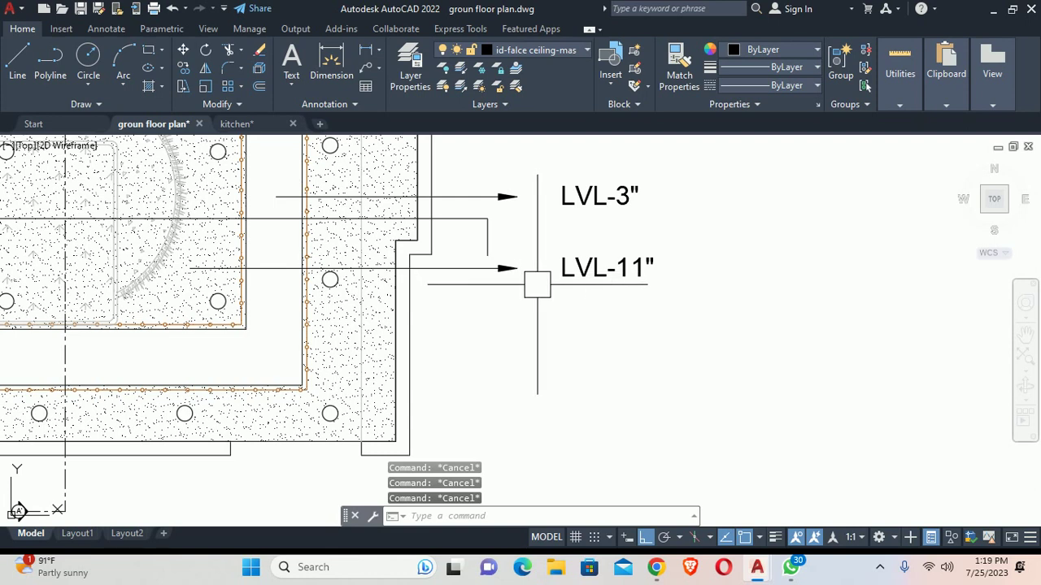
{"action": "type", "text": "M"}
Step: Move the lower LVL-11" label and its arrow further down
{"action": "key", "text": "Return"}
{"action": "left_click", "coordinate": [628, 317]}
{"action": "left_click", "coordinate": [527, 237]}
{"action": "key", "text": "Return"}
{"action": "left_click", "coordinate": [550, 301]}
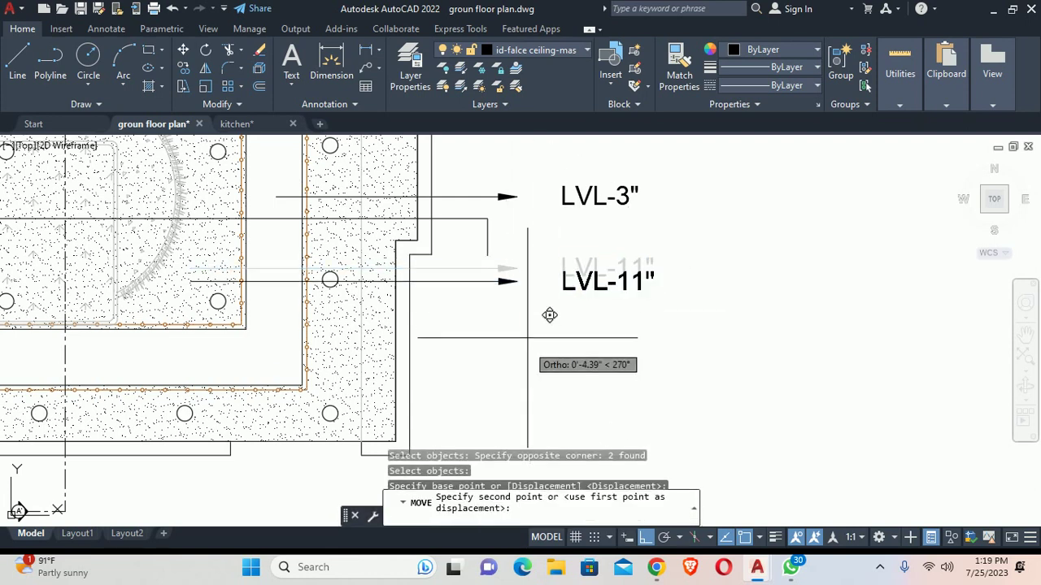
{"action": "key", "text": "Escape"}
{"action": "key", "text": "Escape"}
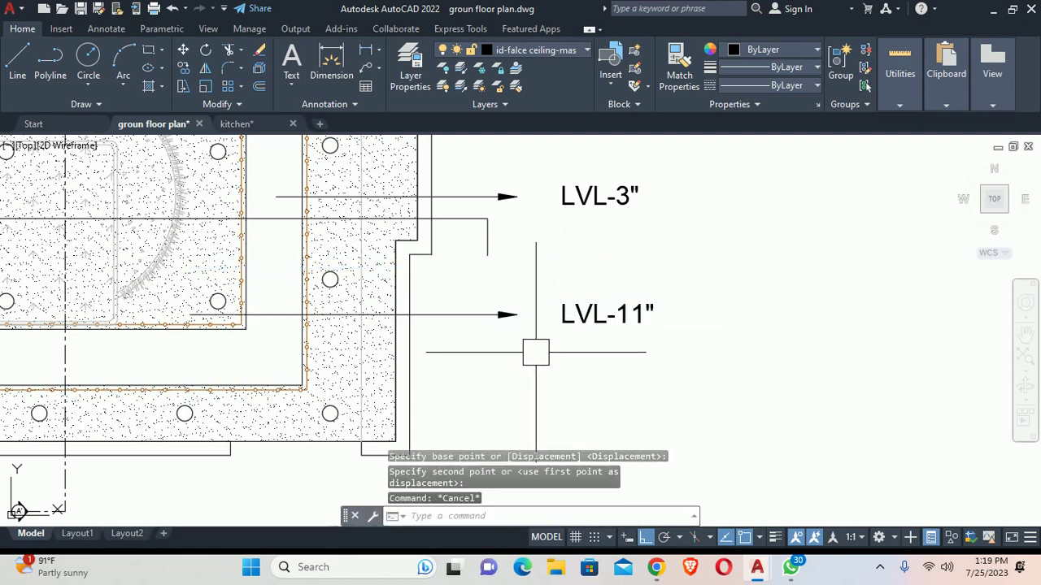
{"action": "scroll", "coordinate": [211, 445], "scroll_direction": "down", "scroll_amount": 2}
{"action": "scroll", "coordinate": [496, 284], "scroll_direction": "up", "scroll_amount": 3}
Step: Copy the A' section marker to the left end of the section line
{"action": "scroll", "coordinate": [496, 285], "scroll_direction": "down", "scroll_amount": 4}
{"action": "type", "text": "co"}
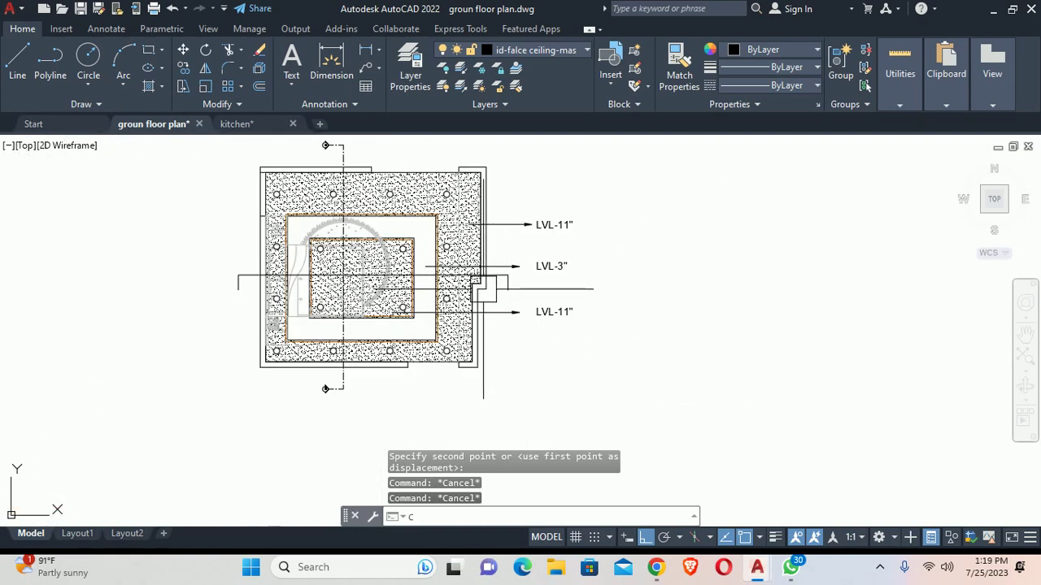
{"action": "scroll", "coordinate": [496, 284], "scroll_direction": "down", "scroll_amount": 2}
{"action": "key", "text": "Return"}
{"action": "scroll", "coordinate": [396, 341], "scroll_direction": "up", "scroll_amount": 5}
{"action": "left_click", "coordinate": [340, 357]}
{"action": "scroll", "coordinate": [340, 357], "scroll_direction": "up", "scroll_amount": 5}
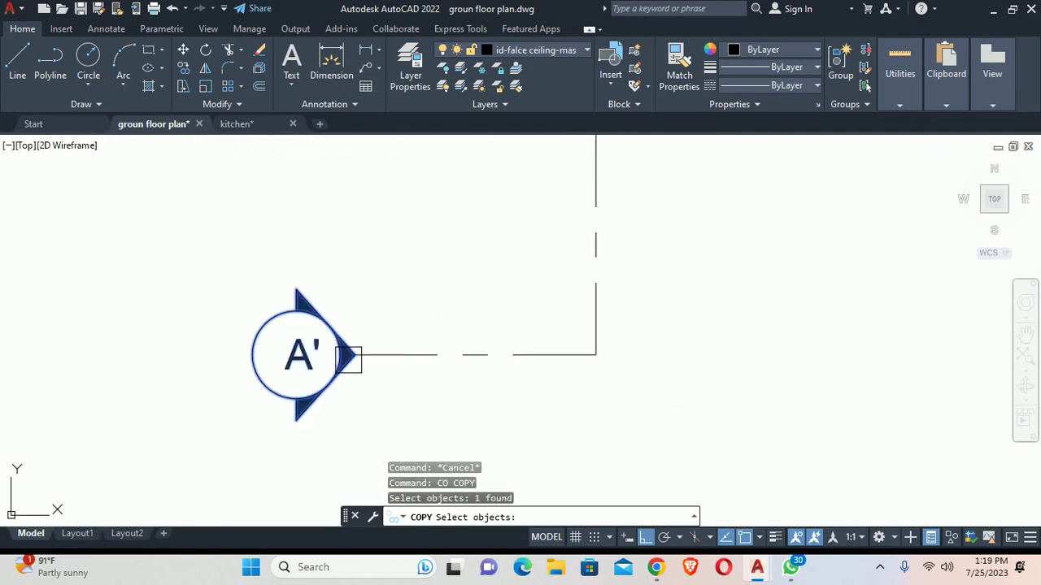
{"action": "key", "text": "Return"}
{"action": "left_click", "coordinate": [350, 352]}
{"action": "scroll", "coordinate": [225, 200], "scroll_direction": "down", "scroll_amount": 3}
{"action": "scroll", "coordinate": [276, 185], "scroll_direction": "up", "scroll_amount": 2}
{"action": "scroll", "coordinate": [276, 184], "scroll_direction": "down", "scroll_amount": 2}
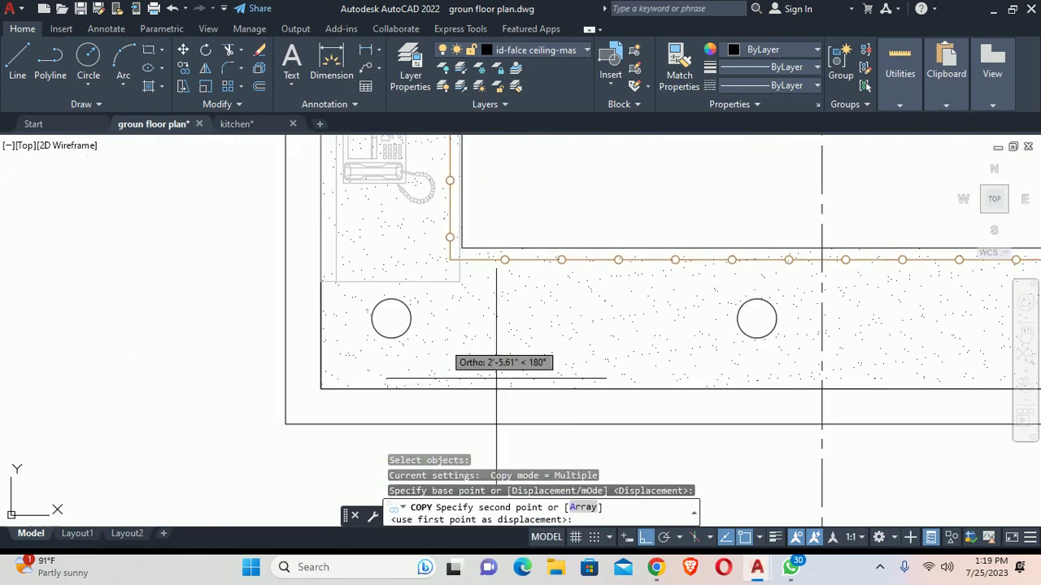
{"action": "scroll", "coordinate": [326, 171], "scroll_direction": "up", "scroll_amount": 2}
{"action": "middle_click_drag", "start_coordinate": [325, 172], "coordinate": [413, 385]}
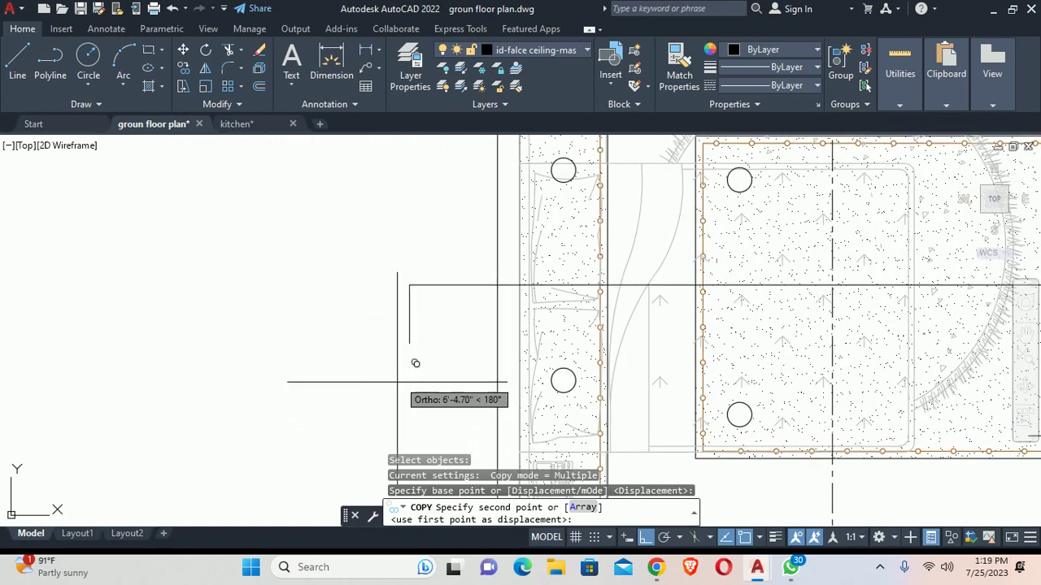
{"action": "left_click", "coordinate": [409, 344]}
{"action": "key", "text": "Escape"}
Step: Undo the accidental flip and rotate the copied marker 90°
{"action": "left_click", "coordinate": [404, 335]}
{"action": "scroll", "coordinate": [404, 339], "scroll_direction": "up", "scroll_amount": 4}
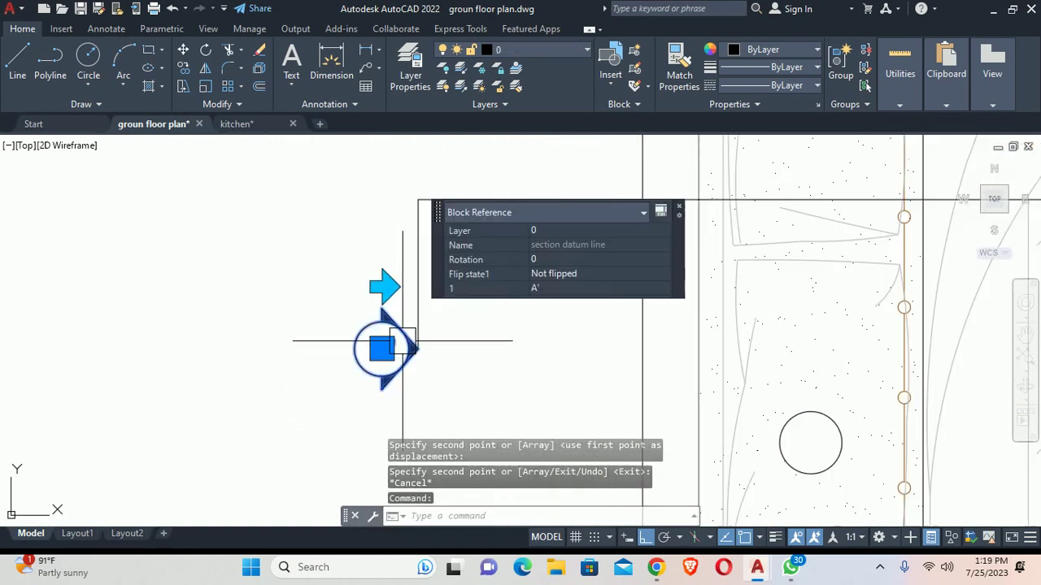
{"action": "scroll", "coordinate": [404, 338], "scroll_direction": "up", "scroll_amount": 2}
{"action": "key", "text": "Escape"}
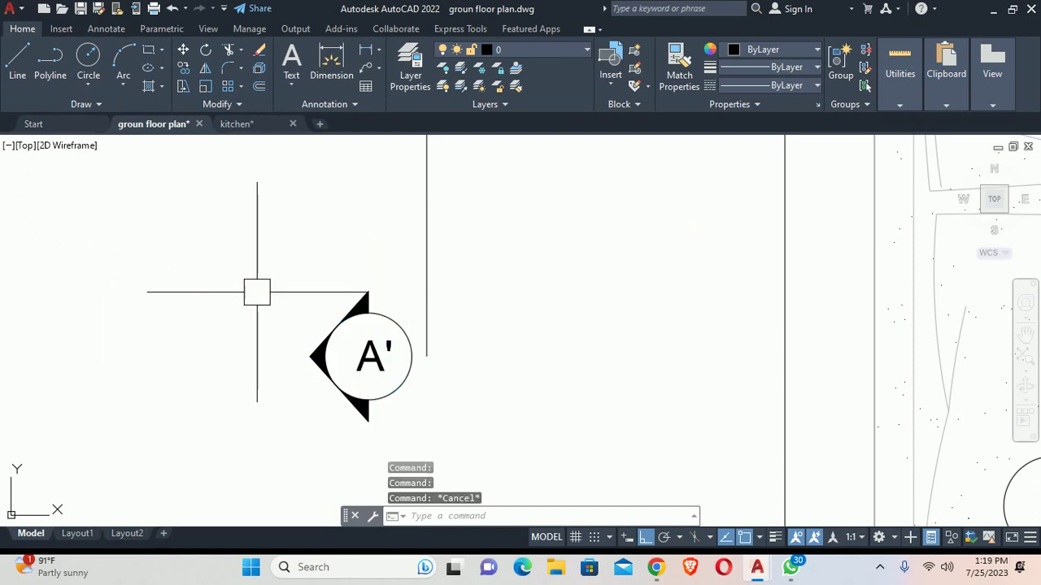
{"action": "key", "text": "ctrl+z"}
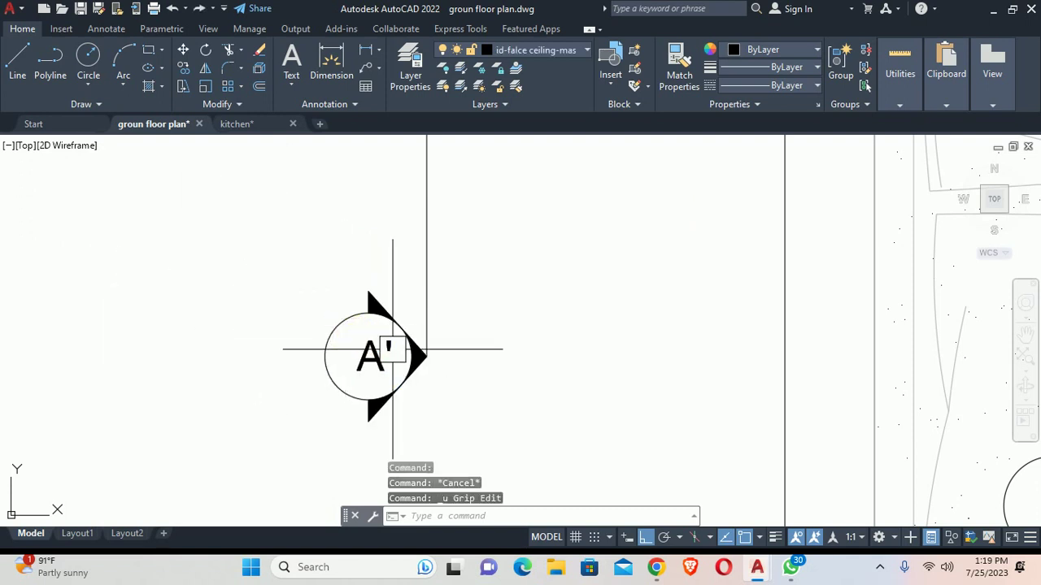
{"action": "type", "text": "RO"}
{"action": "key", "text": "Return"}
{"action": "left_click", "coordinate": [389, 349]}
{"action": "key", "text": "Return"}
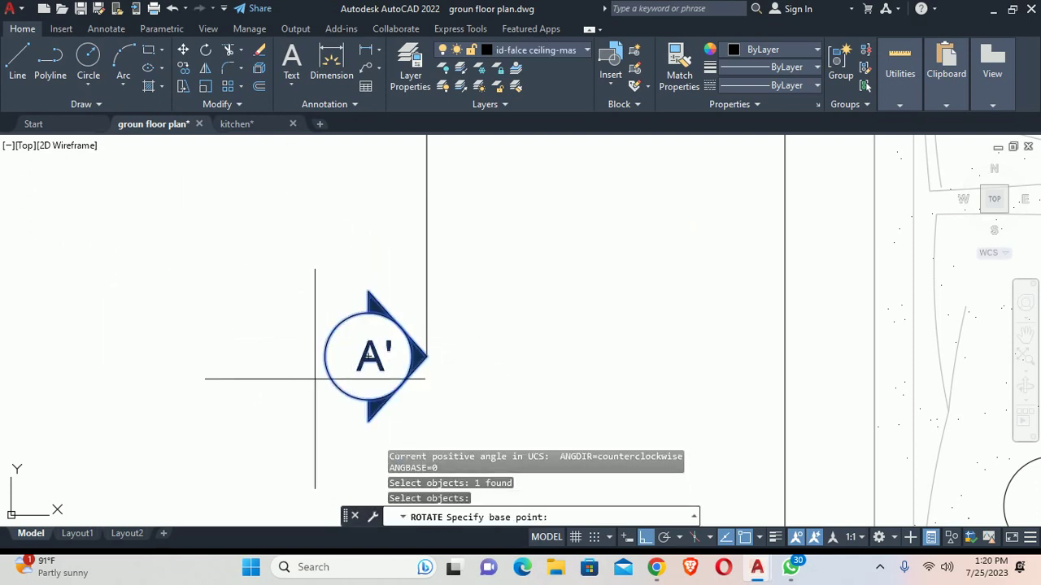
{"action": "left_click", "coordinate": [326, 358]}
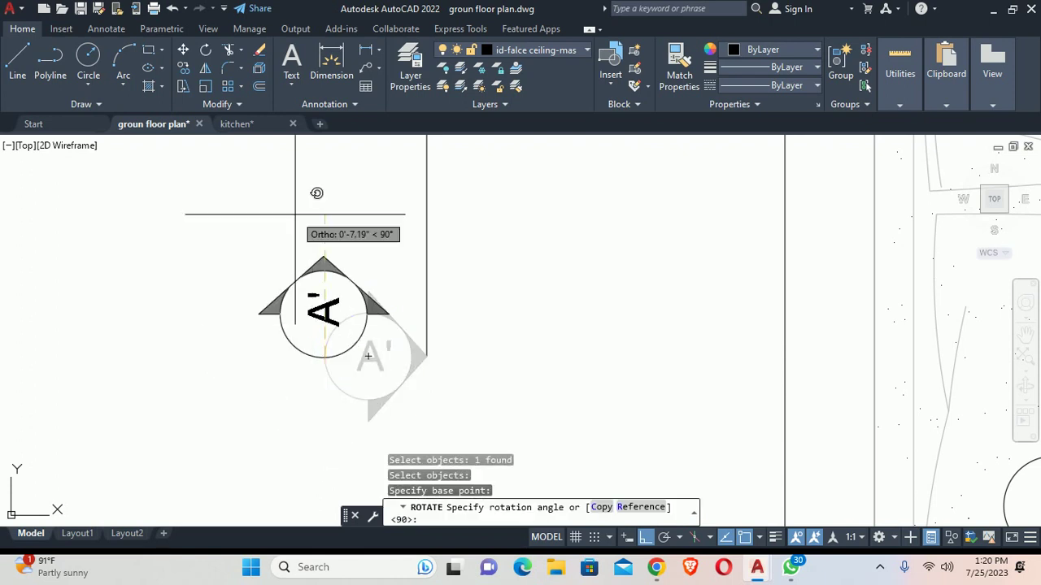
{"action": "key", "text": "Escape"}
Step: Move the rotated marker's tip onto the section line end and open its label for editing
{"action": "type", "text": "m"}
{"action": "key", "text": "Return"}
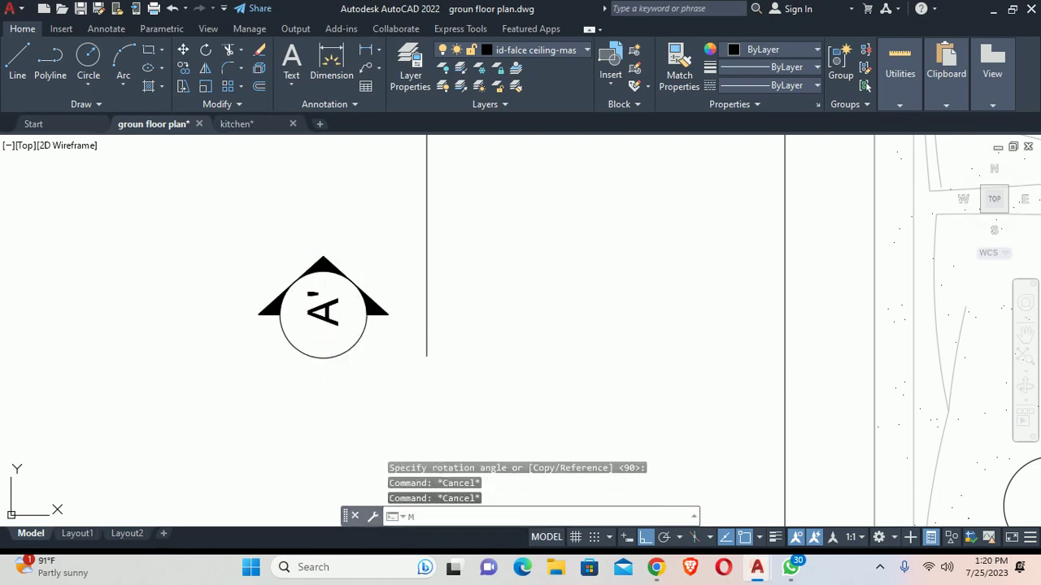
{"action": "left_click", "coordinate": [324, 257]}
{"action": "key", "text": "Return"}
{"action": "left_click", "coordinate": [324, 256]}
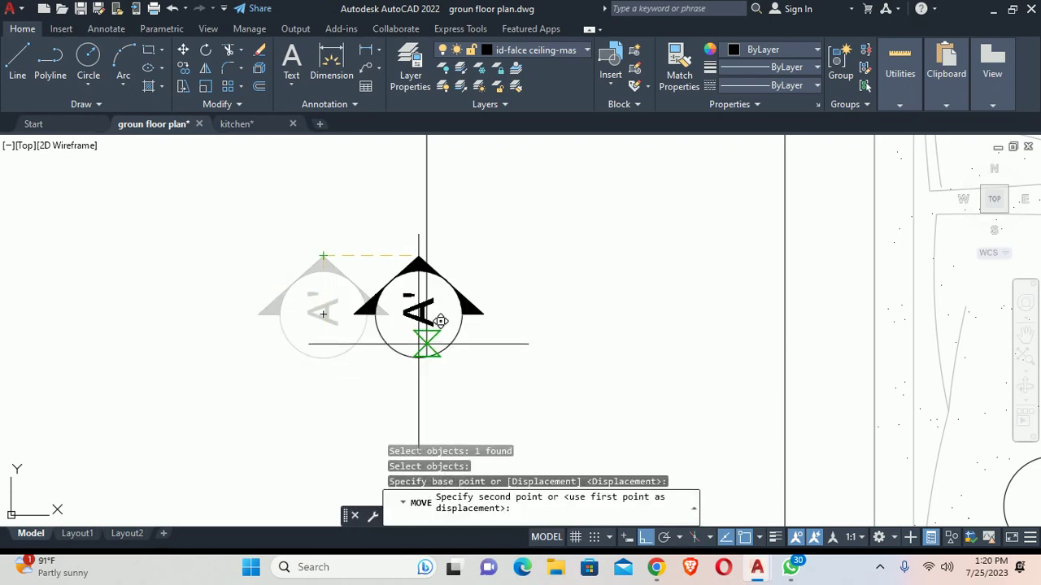
{"action": "left_click", "coordinate": [427, 355]}
{"action": "key", "text": "Escape"}
{"action": "left_click", "coordinate": [429, 401]}
{"action": "double_click", "coordinate": [429, 400]}
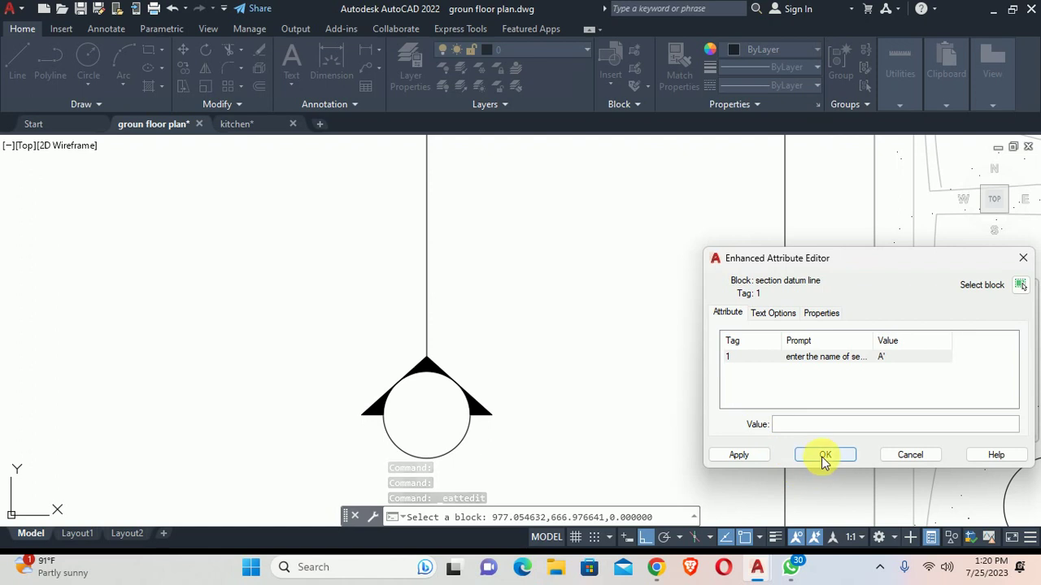
{"action": "type", "text": "B"}
Step: Apply the new label B to the section marker
{"action": "left_click", "coordinate": [813, 455]}
{"action": "scroll", "coordinate": [544, 353], "scroll_direction": "down", "scroll_amount": 2}
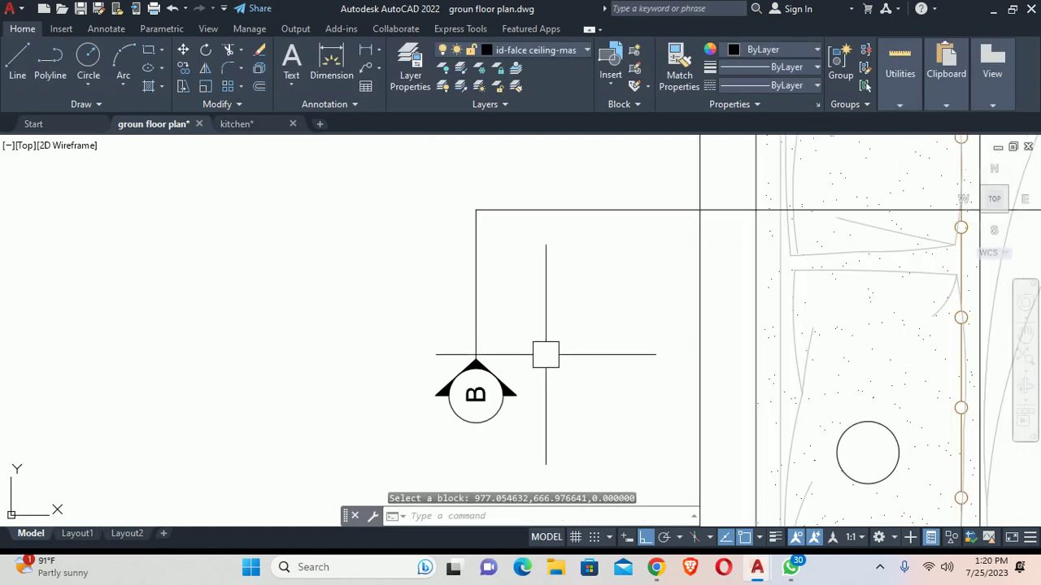
{"action": "key", "text": "Escape"}
{"action": "scroll", "coordinate": [402, 342], "scroll_direction": "up", "scroll_amount": 1}
Step: Copy the B section marker near the level lines and confirm its label reads B
{"action": "type", "text": "c"}
{"action": "key", "text": "Return"}
{"action": "left_click", "coordinate": [396, 359]}
{"action": "key", "text": "Return"}
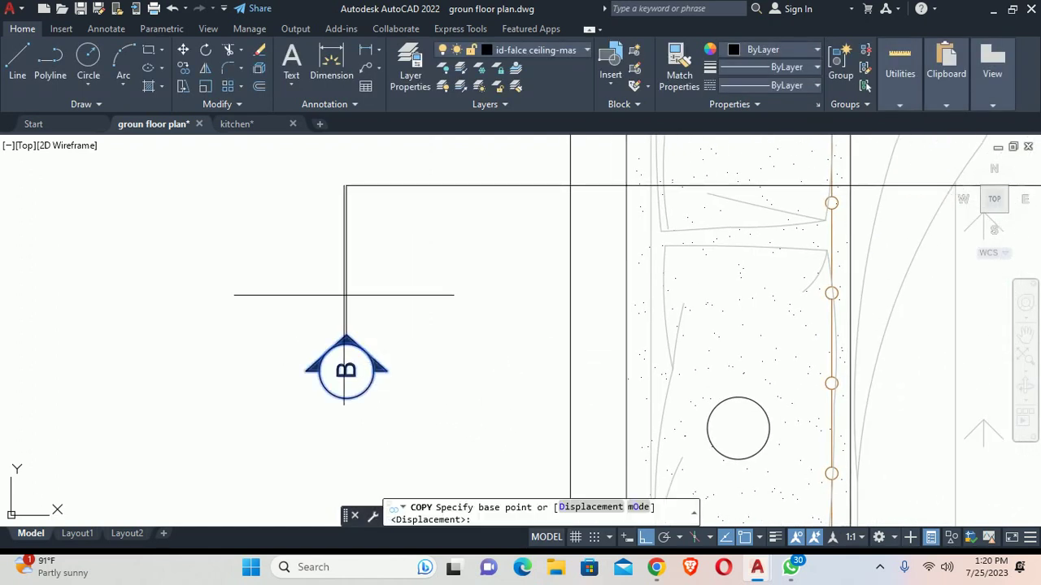
{"action": "left_click", "coordinate": [346, 336]}
{"action": "scroll", "coordinate": [344, 279], "scroll_direction": "down", "scroll_amount": 3}
{"action": "middle_click_drag", "start_coordinate": [1004, 314], "coordinate": [804, 300]}
{"action": "scroll", "coordinate": [623, 262], "scroll_direction": "up", "scroll_amount": 4}
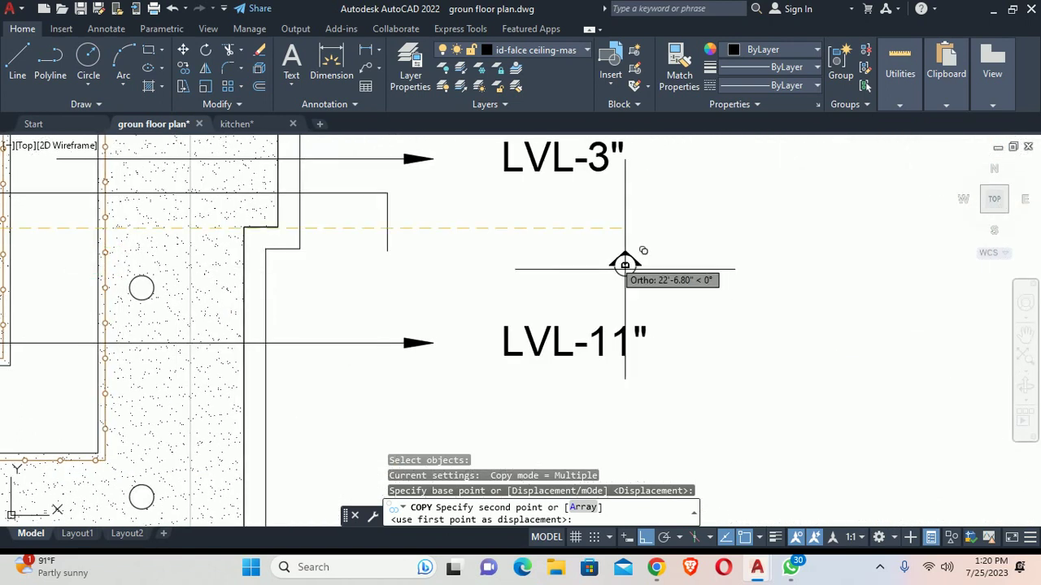
{"action": "left_click", "coordinate": [387, 265]}
{"action": "key", "text": "Escape"}
{"action": "scroll", "coordinate": [388, 244], "scroll_direction": "up", "scroll_amount": 3}
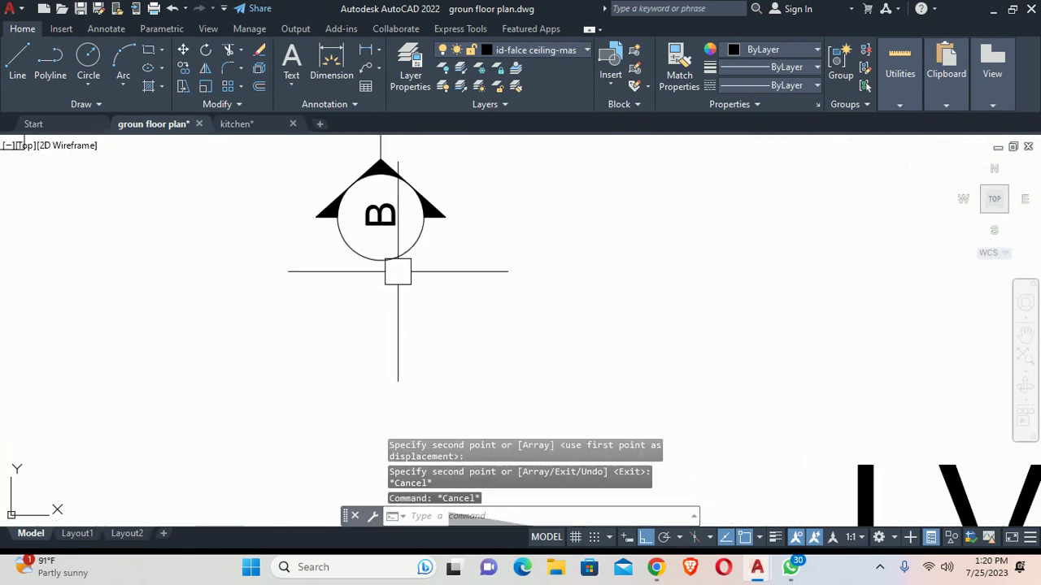
{"action": "double_click", "coordinate": [383, 215]}
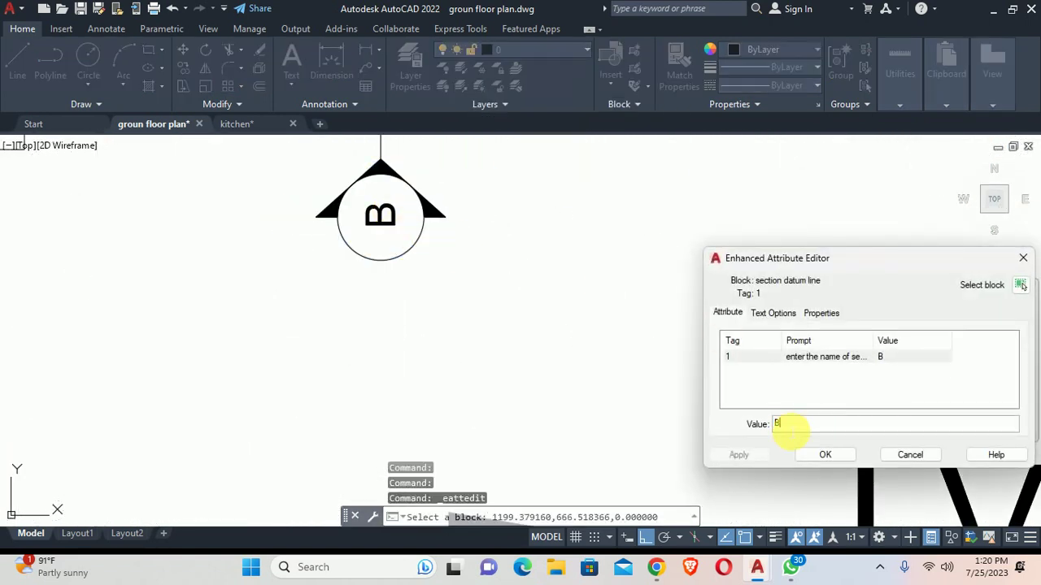
{"action": "left_click", "coordinate": [824, 456]}
{"action": "key", "text": "Escape"}
{"action": "key", "text": "Escape"}
Step: Match the dash-dot linetype from the vertical section line onto both parts of the horizontal section line
{"action": "scroll", "coordinate": [546, 298], "scroll_direction": "down", "scroll_amount": 5}
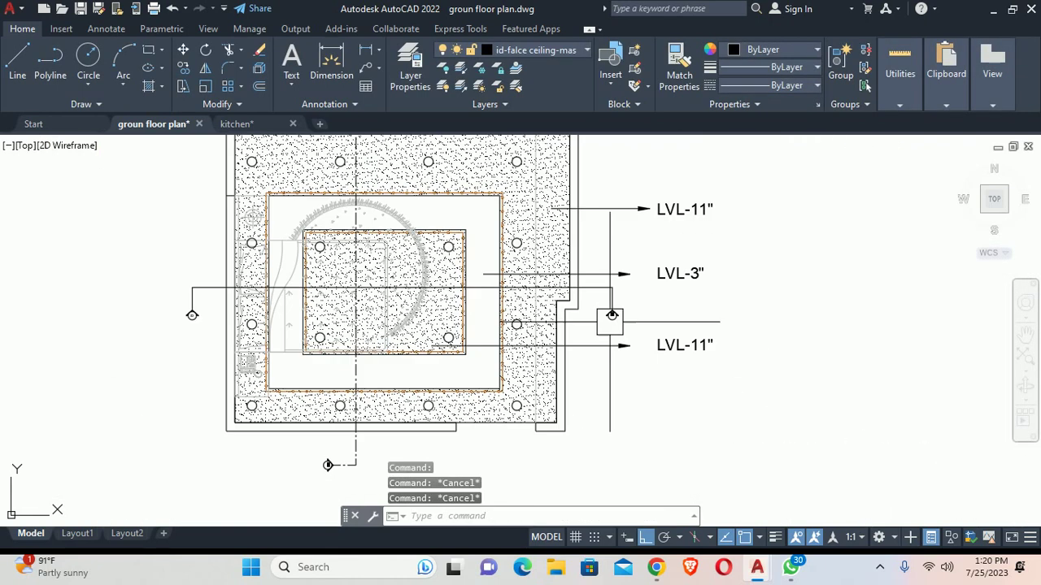
{"action": "middle_click_drag", "start_coordinate": [537, 325], "coordinate": [558, 333]}
{"action": "type", "text": "a"}
{"action": "key", "text": "Return"}
{"action": "scroll", "coordinate": [485, 344], "scroll_direction": "up", "scroll_amount": 2}
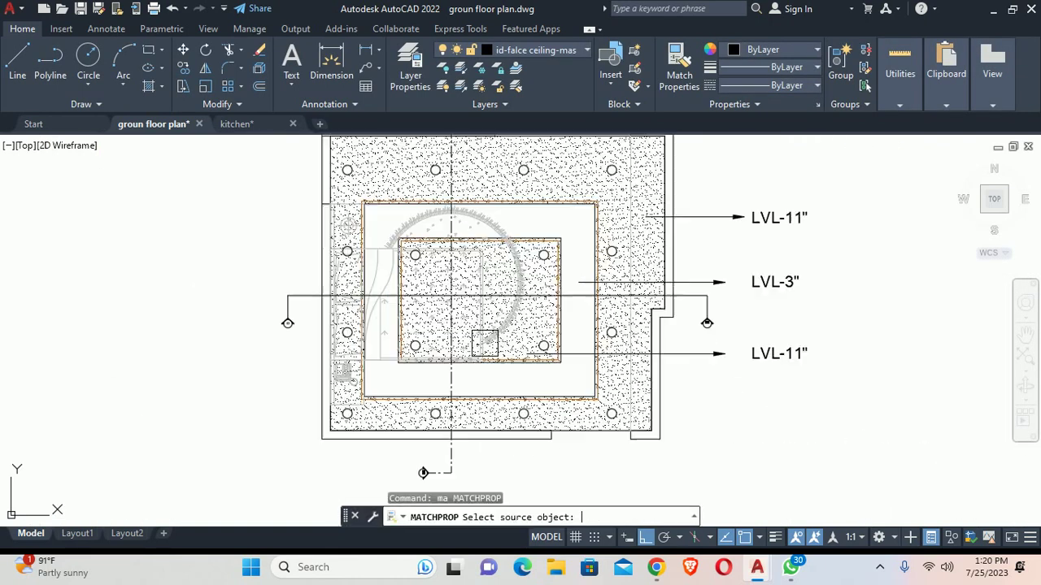
{"action": "scroll", "coordinate": [485, 343], "scroll_direction": "up", "scroll_amount": 2}
{"action": "left_click", "coordinate": [431, 402]}
{"action": "scroll", "coordinate": [163, 268], "scroll_direction": "up", "scroll_amount": 5}
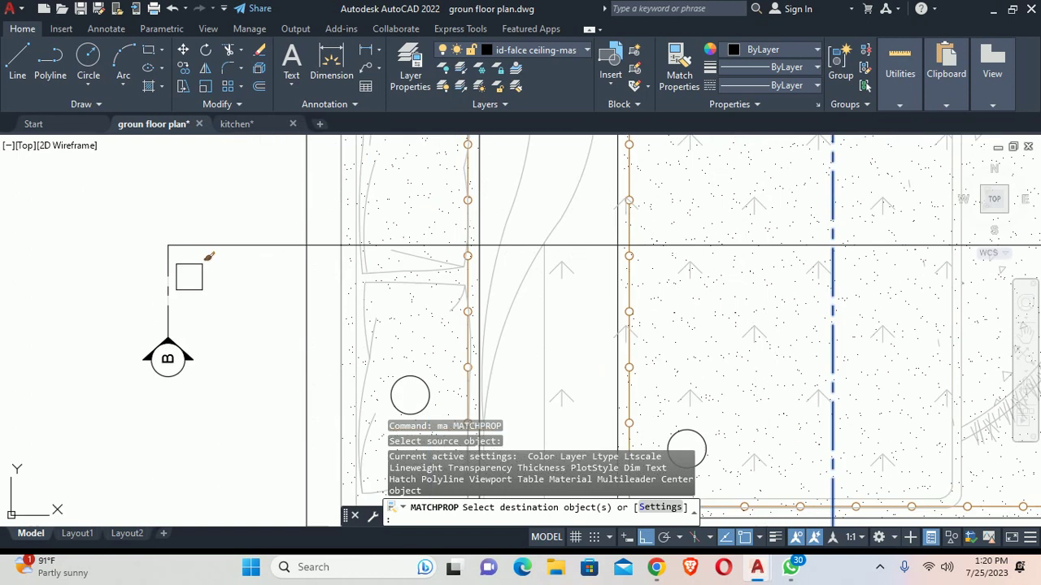
{"action": "left_click", "coordinate": [197, 284]}
{"action": "left_click", "coordinate": [144, 239]}
{"action": "scroll", "coordinate": [144, 239], "scroll_direction": "down", "scroll_amount": 7}
{"action": "scroll", "coordinate": [619, 250], "scroll_direction": "up", "scroll_amount": 5}
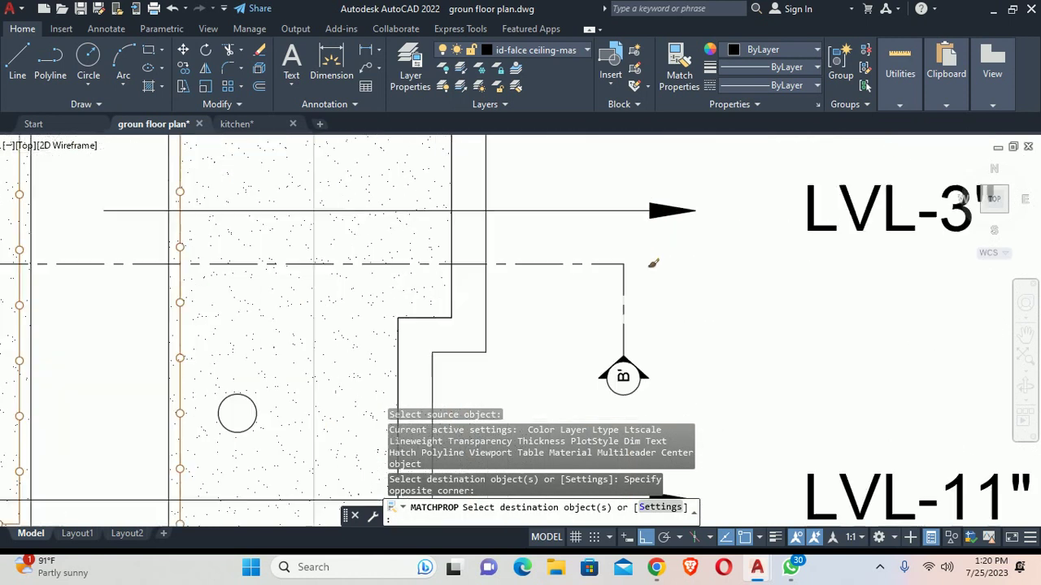
{"action": "left_click", "coordinate": [651, 296]}
{"action": "left_click", "coordinate": [599, 260]}
{"action": "scroll", "coordinate": [605, 333], "scroll_direction": "down", "scroll_amount": 5}
{"action": "key", "text": "Escape"}
{"action": "key", "text": "Escape"}
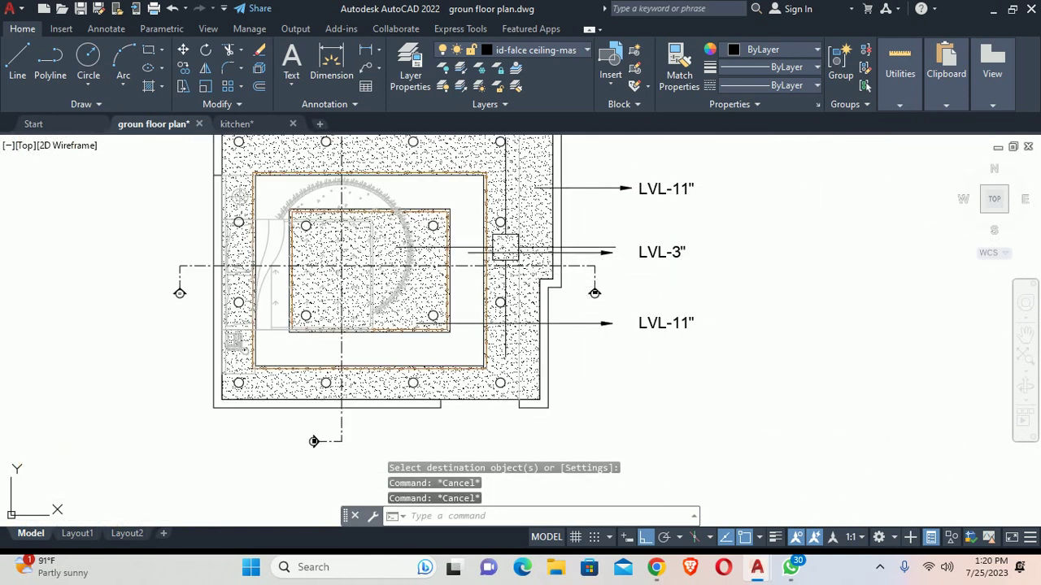
{"action": "scroll", "coordinate": [610, 244], "scroll_direction": "down", "scroll_amount": 2}
{"action": "middle_click_drag", "start_coordinate": [610, 244], "coordinate": [543, 235]}
{"action": "type", "text": "xl"}
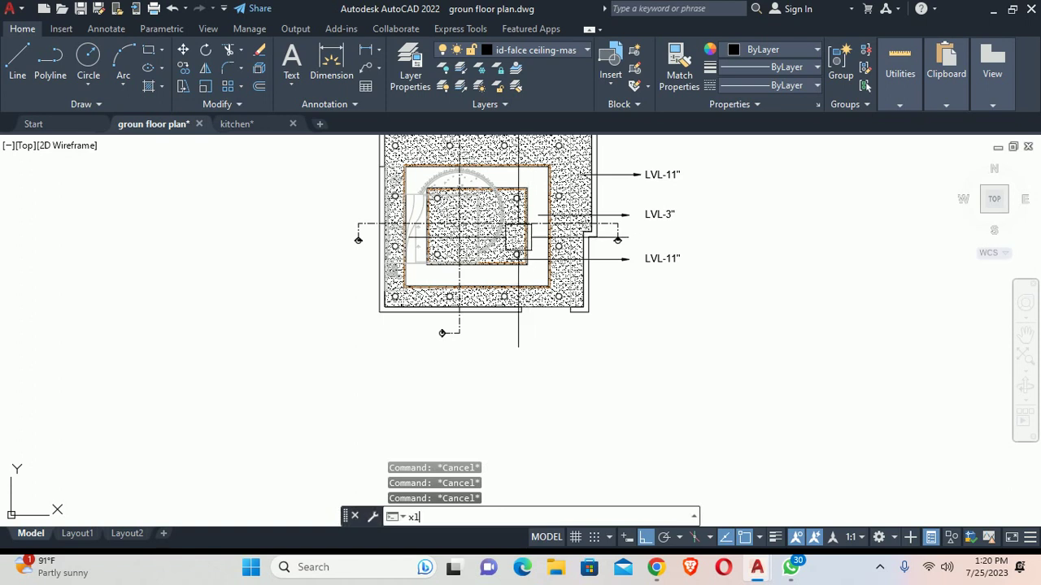
Step: Drop vertical construction lines at the left wall, a wall edge and the right wall
{"action": "key", "text": "Return"}
{"action": "type", "text": "v"}
{"action": "key", "text": "Return"}
{"action": "scroll", "coordinate": [569, 325], "scroll_direction": "up", "scroll_amount": 5}
{"action": "scroll", "coordinate": [526, 311], "scroll_direction": "up", "scroll_amount": 1}
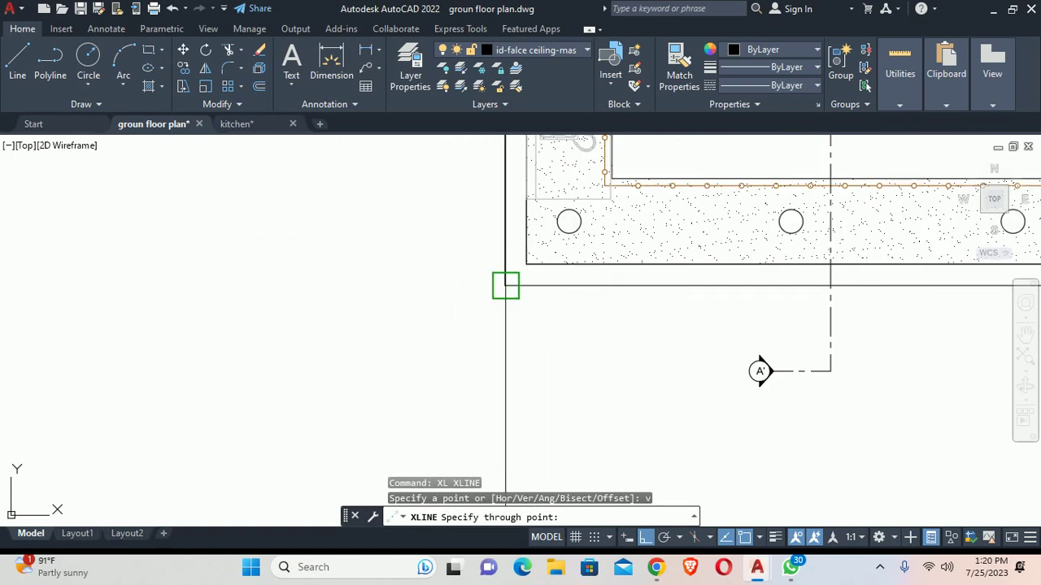
{"action": "left_click", "coordinate": [505, 286]}
{"action": "left_click", "coordinate": [526, 260]}
{"action": "scroll", "coordinate": [613, 330], "scroll_direction": "down", "scroll_amount": 5}
{"action": "middle_click_drag", "start_coordinate": [613, 330], "coordinate": [269, 417]}
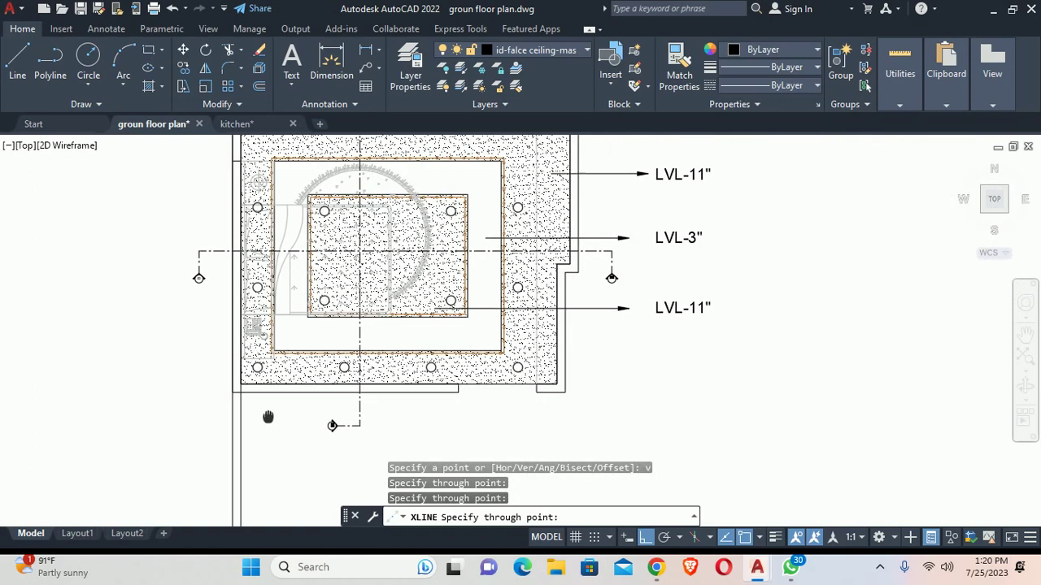
{"action": "scroll", "coordinate": [618, 407], "scroll_direction": "up", "scroll_amount": 1}
{"action": "scroll", "coordinate": [555, 298], "scroll_direction": "up", "scroll_amount": 3}
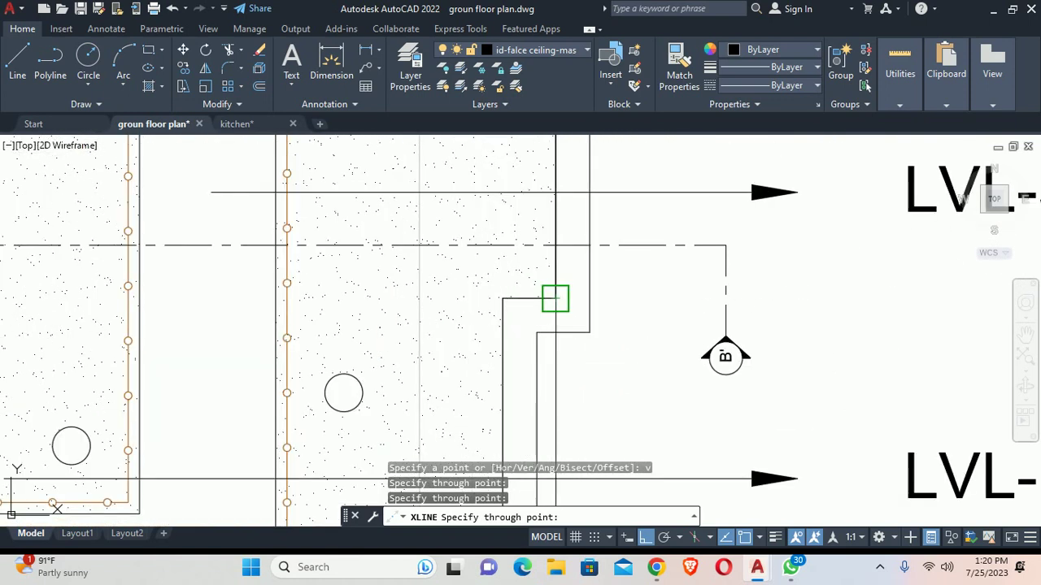
{"action": "left_click", "coordinate": [555, 244]}
{"action": "key", "text": "Escape"}
{"action": "key", "text": "Escape"}
{"action": "scroll", "coordinate": [589, 244], "scroll_direction": "down", "scroll_amount": 5}
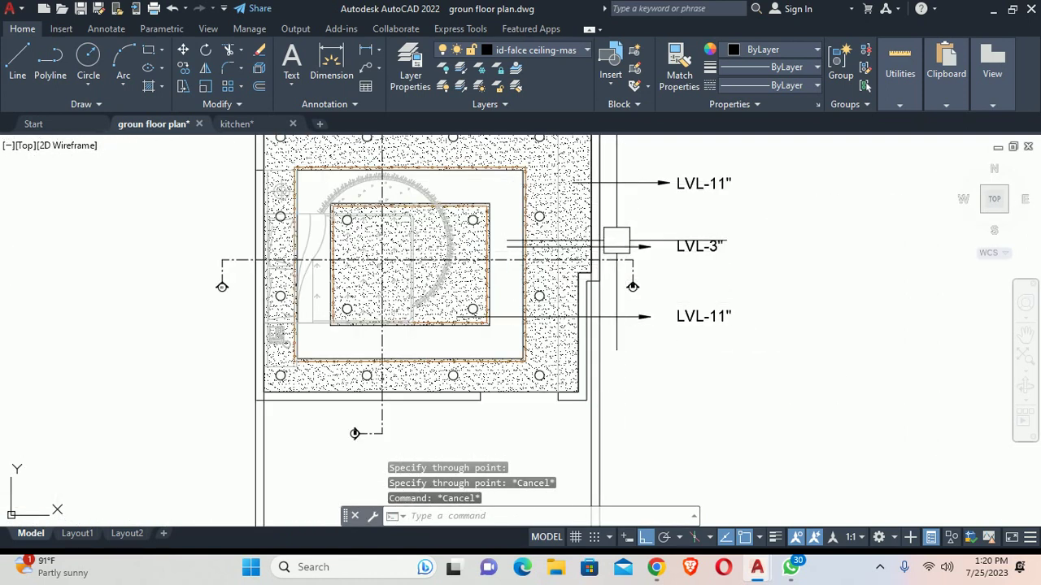
{"action": "key", "text": "Escape"}
Step: Draw a horizontal base line below the plan and trim the construction lines beneath it
{"action": "scroll", "coordinate": [604, 262], "scroll_direction": "up", "scroll_amount": 4}
{"action": "scroll", "coordinate": [578, 261], "scroll_direction": "down", "scroll_amount": 3}
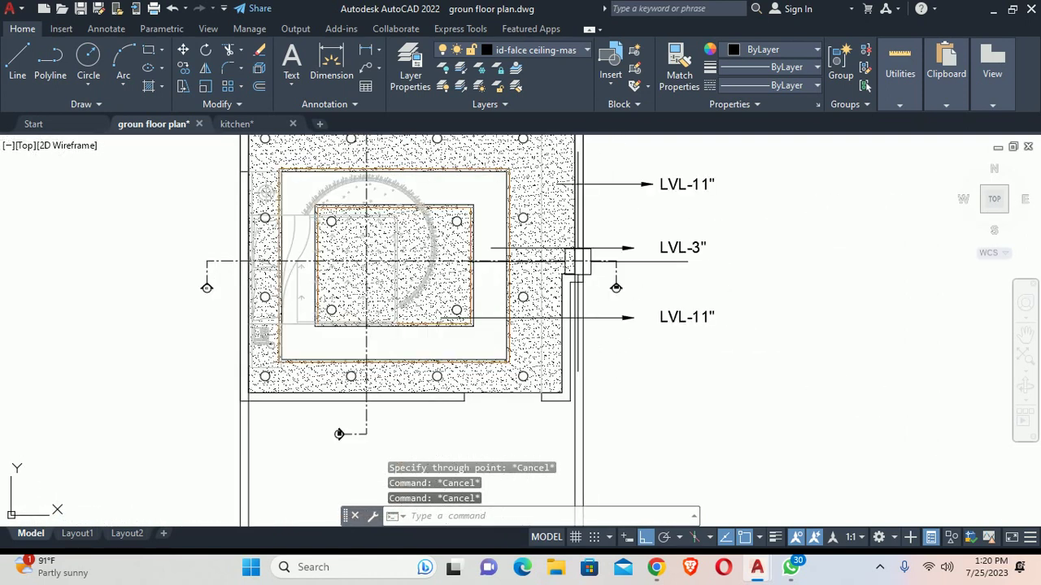
{"action": "middle_click_drag", "start_coordinate": [337, 431], "coordinate": [361, 302]}
{"action": "scroll", "coordinate": [360, 302], "scroll_direction": "down", "scroll_amount": 5}
{"action": "type", "text": "l"}
{"action": "key", "text": "Return"}
{"action": "left_click", "coordinate": [280, 370]}
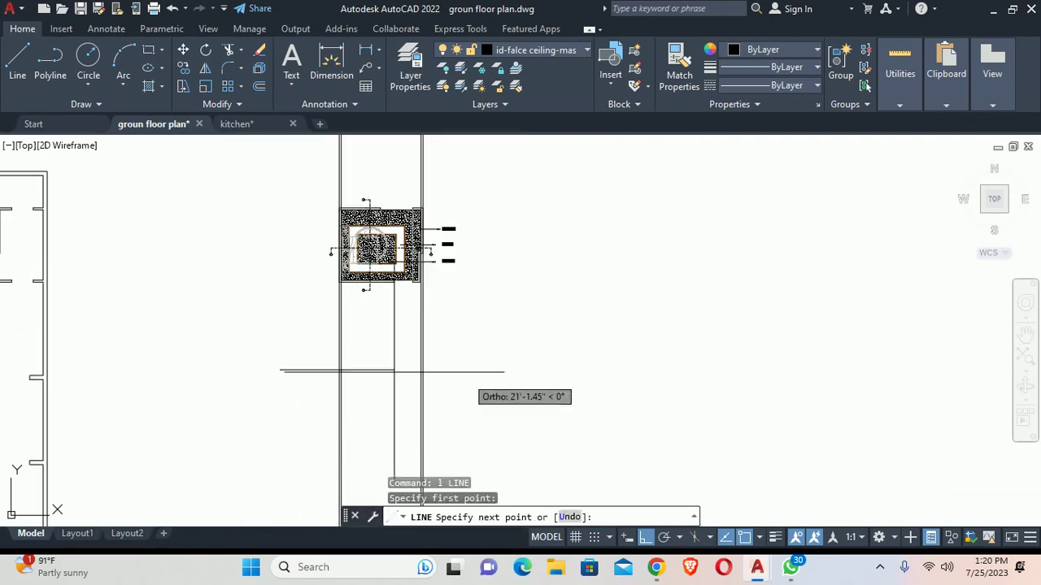
{"action": "key", "text": "Escape"}
{"action": "type", "text": "tyr"}
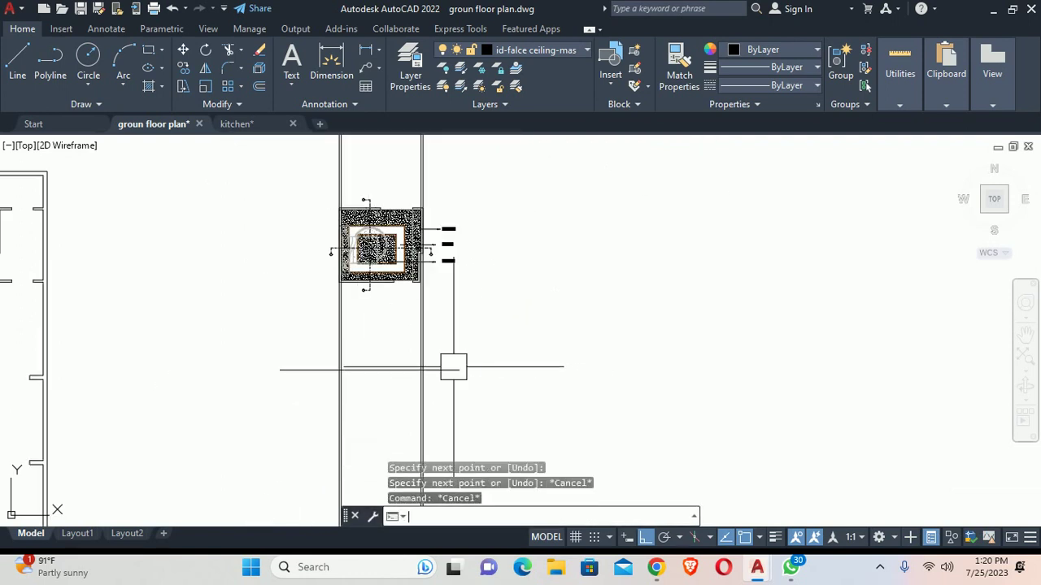
{"action": "key", "text": "Return"}
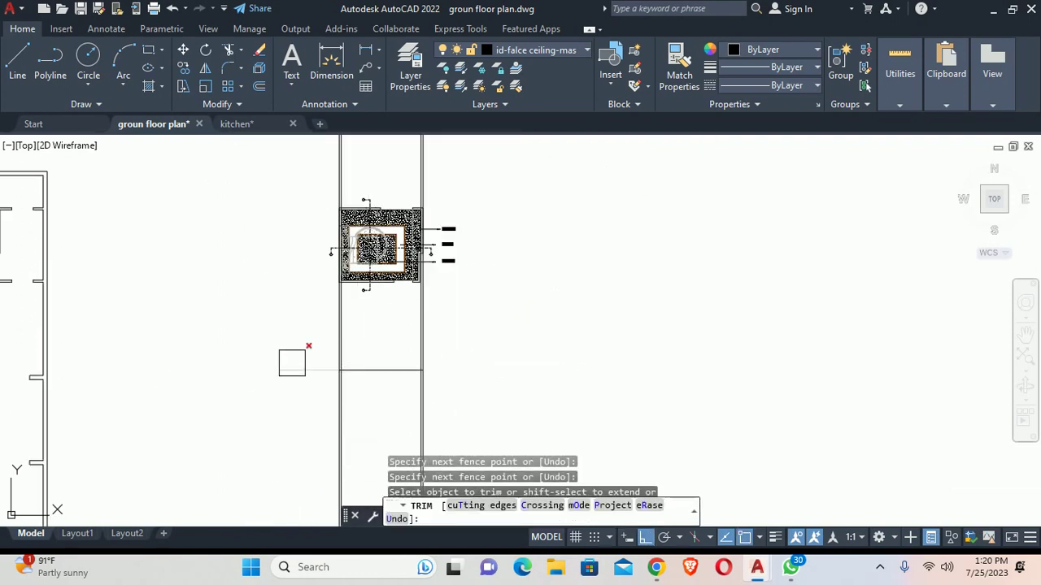
{"action": "left_click", "coordinate": [295, 379]}
{"action": "key", "text": "Return"}
{"action": "key", "text": "Escape"}
{"action": "key", "text": "Escape"}
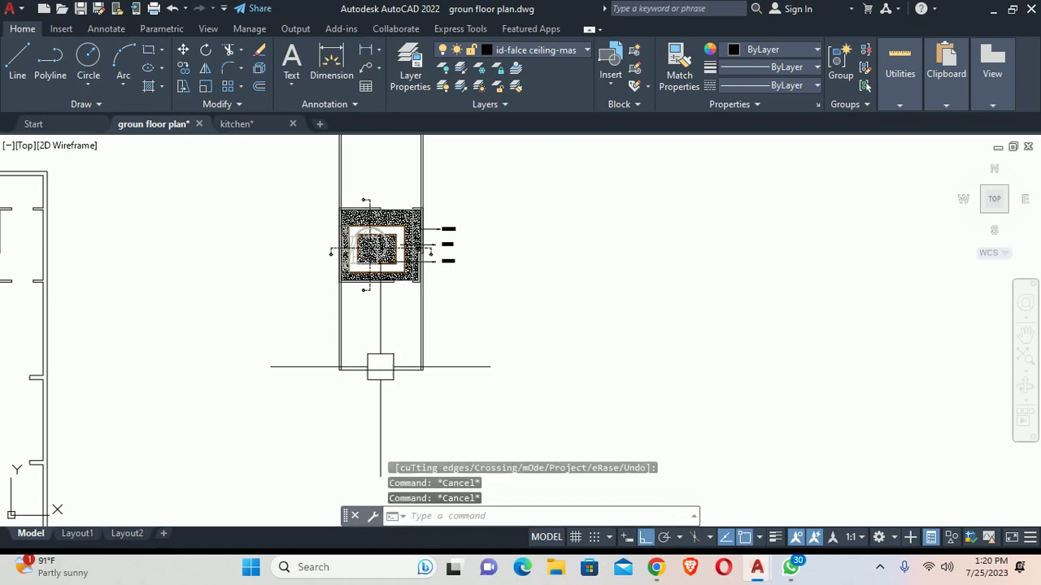
{"action": "type", "text": "o"}
Step: Offset the base line 10' upward to form the ceiling line
{"action": "key", "text": "Return"}
{"action": "type", "text": "1"}
{"action": "key", "text": "Return"}
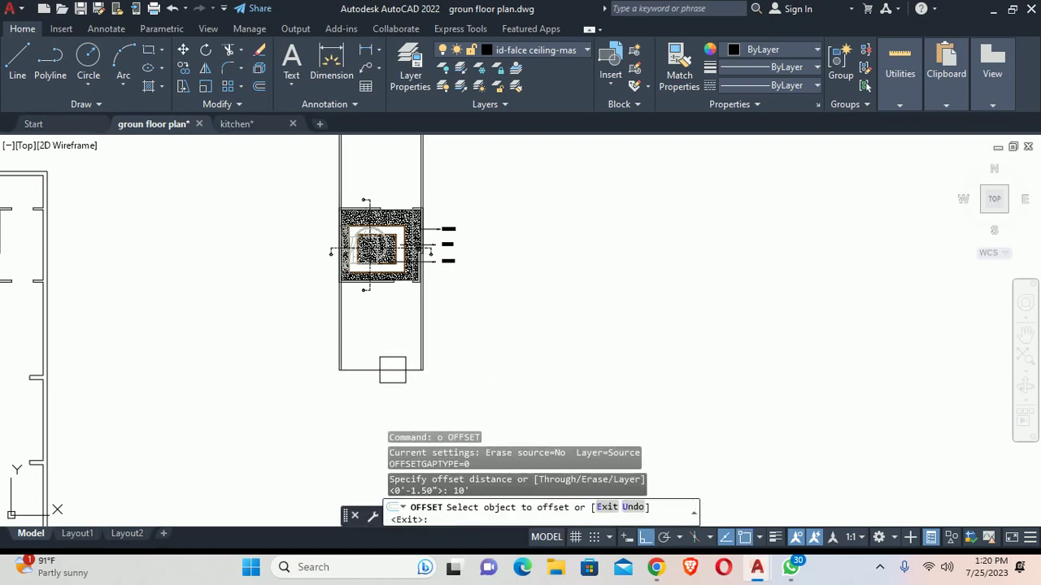
{"action": "left_click", "coordinate": [390, 369]}
{"action": "left_click", "coordinate": [367, 332]}
{"action": "key", "text": "Escape"}
{"action": "key", "text": "Escape"}
{"action": "scroll", "coordinate": [367, 332], "scroll_direction": "up", "scroll_amount": 2}
{"action": "middle_click_drag", "start_coordinate": [367, 321], "coordinate": [362, 302]}
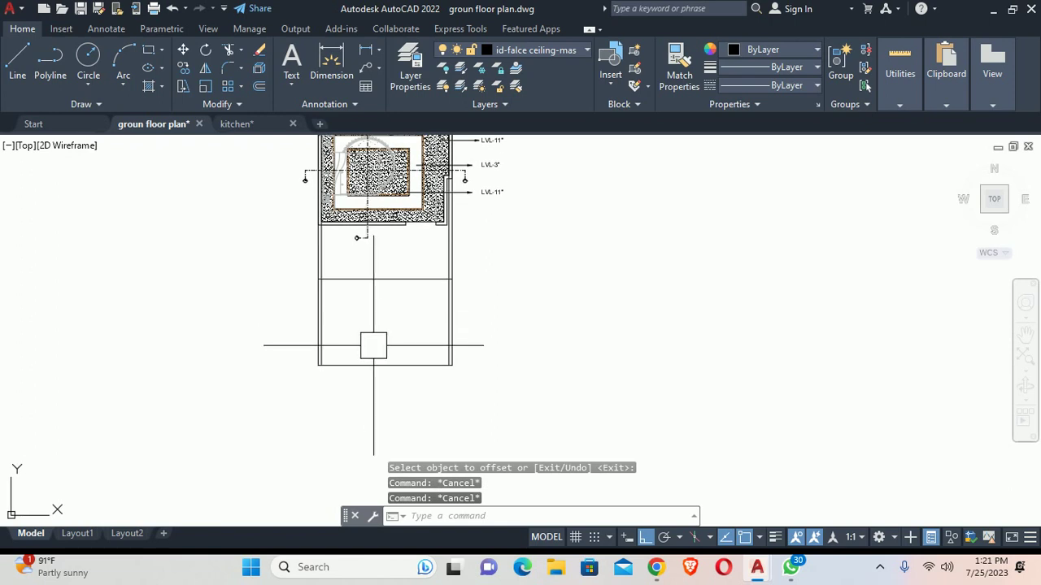
Step: Offset 6" slab lines below the bottom line and above the top line
{"action": "key", "text": "Return"}
{"action": "key", "text": "Return"}
{"action": "left_click", "coordinate": [371, 365]}
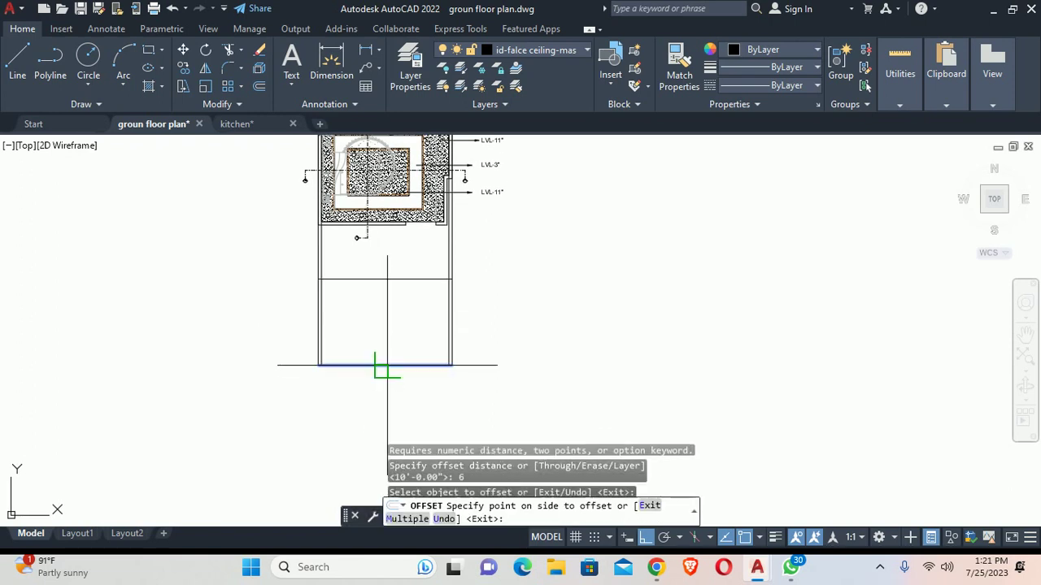
{"action": "left_click", "coordinate": [374, 380]}
{"action": "key", "text": "Escape"}
Step: Trim the overshooting line ends at the first wall corner of the section
{"action": "key", "text": "Return"}
{"action": "key", "text": "Return"}
{"action": "left_click", "coordinate": [375, 279]}
{"action": "key", "text": "Escape"}
{"action": "key", "text": "Escape"}
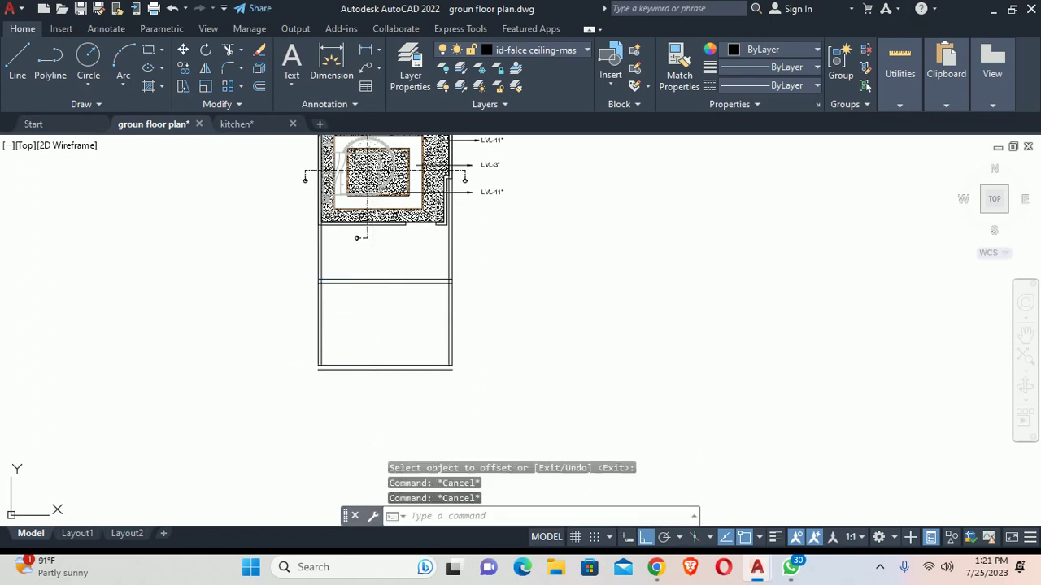
{"action": "type", "text": "tr"}
{"action": "key", "text": "Return"}
{"action": "scroll", "coordinate": [372, 311], "scroll_direction": "up", "scroll_amount": 4}
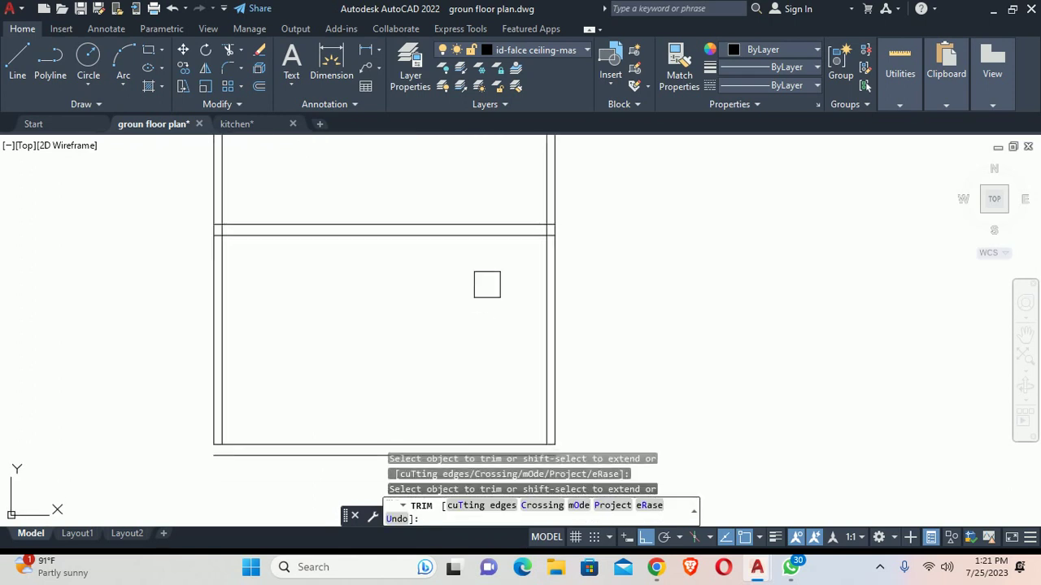
{"action": "left_click", "coordinate": [485, 284]}
{"action": "left_click", "coordinate": [603, 190]}
{"action": "key", "text": "Return"}
{"action": "scroll", "coordinate": [244, 230], "scroll_direction": "up", "scroll_amount": 3}
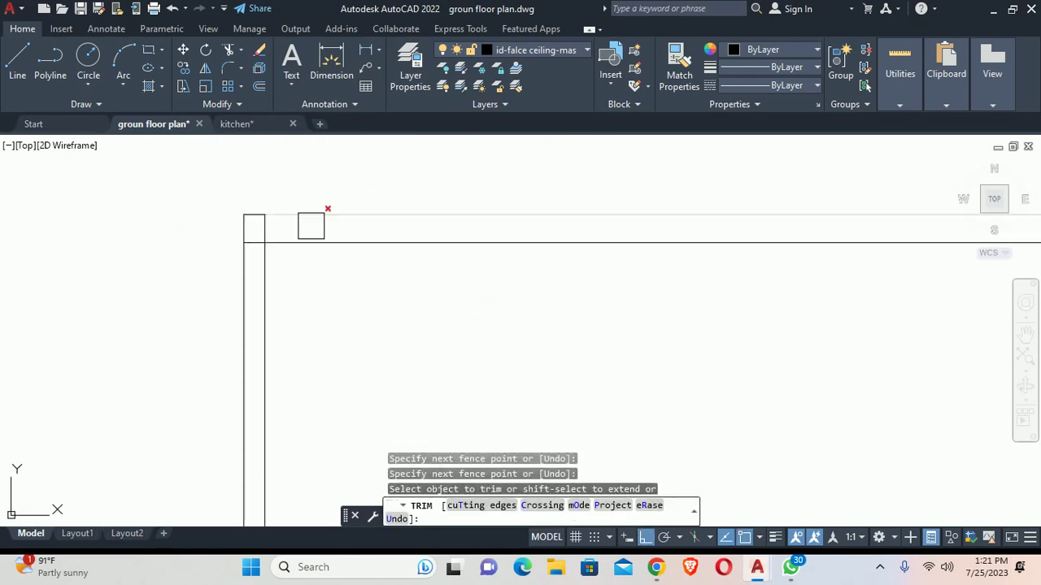
{"action": "scroll", "coordinate": [276, 226], "scroll_direction": "up", "scroll_amount": 3}
{"action": "scroll", "coordinate": [275, 225], "scroll_direction": "up", "scroll_amount": 2}
{"action": "scroll", "coordinate": [520, 246], "scroll_direction": "down", "scroll_amount": 4}
{"action": "scroll", "coordinate": [744, 297], "scroll_direction": "down", "scroll_amount": 2}
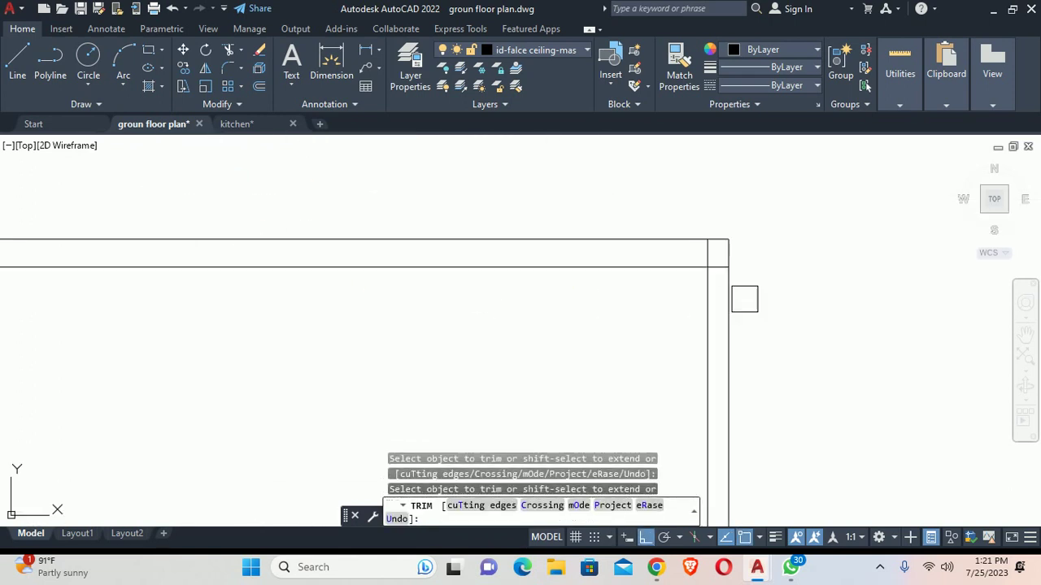
{"action": "scroll", "coordinate": [674, 216], "scroll_direction": "up", "scroll_amount": 4}
Step: Trim the upper-right corner ends and the right wall line overshoot
{"action": "left_click", "coordinate": [674, 216]}
{"action": "left_click", "coordinate": [620, 186]}
{"action": "key", "text": "Return"}
{"action": "scroll", "coordinate": [569, 268], "scroll_direction": "down", "scroll_amount": 4}
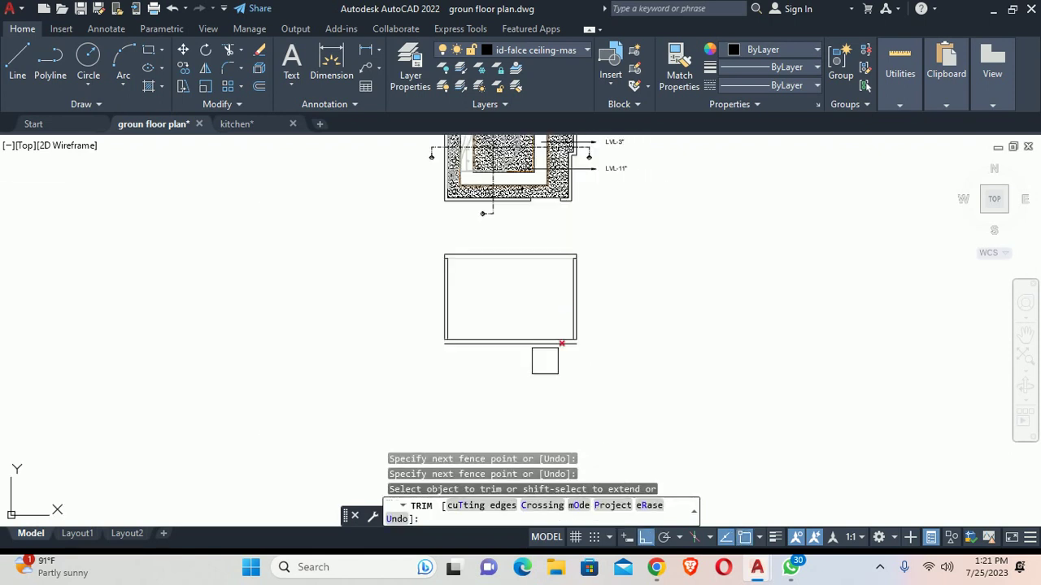
{"action": "scroll", "coordinate": [594, 316], "scroll_direction": "up", "scroll_amount": 3}
{"action": "left_click", "coordinate": [623, 244], "text": "shift"}
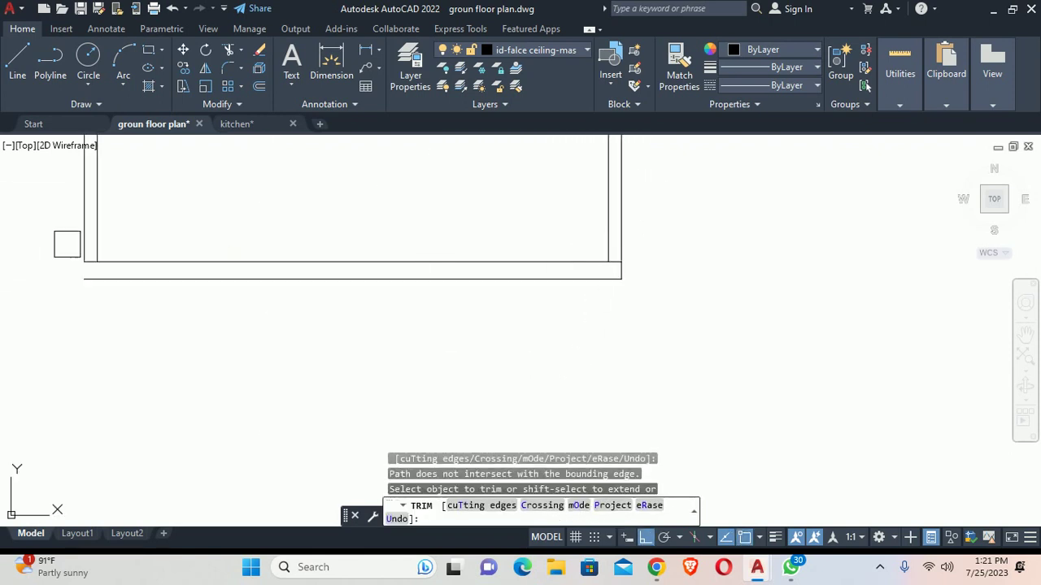
{"action": "scroll", "coordinate": [349, 356], "scroll_direction": "down", "scroll_amount": 3}
{"action": "key", "text": "Escape"}
{"action": "key", "text": "Escape"}
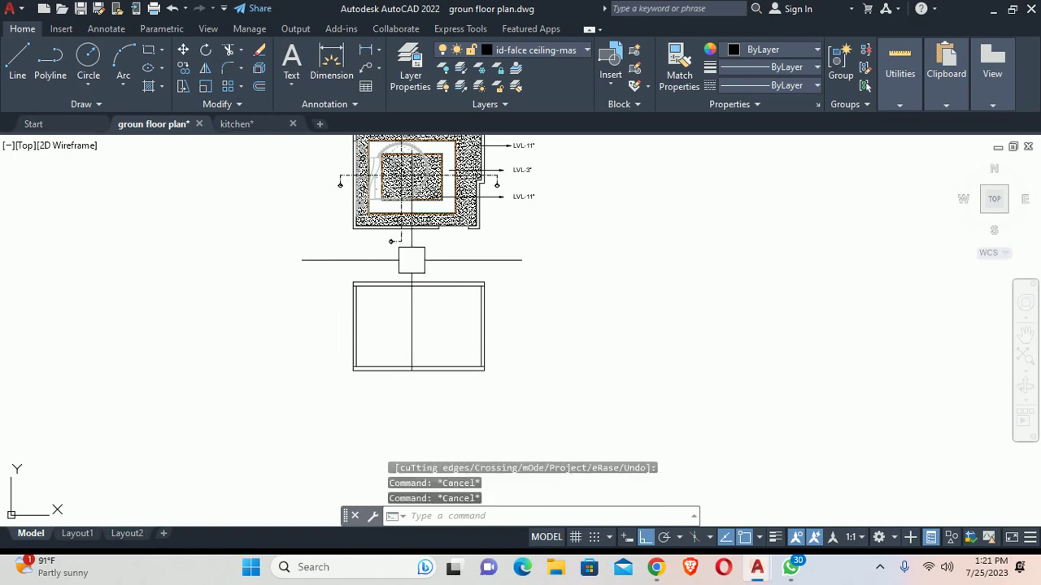
{"action": "key", "text": "Escape"}
{"action": "scroll", "coordinate": [360, 336], "scroll_direction": "up", "scroll_amount": 3}
{"action": "type", "text": "h"}
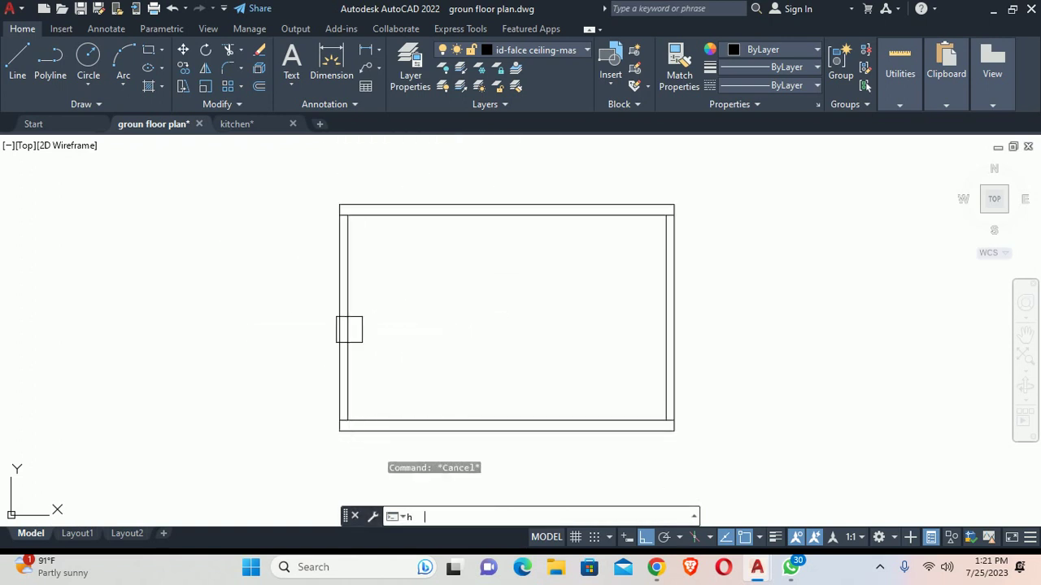
{"action": "key", "text": "Return"}
{"action": "type", "text": "t"}
{"action": "key", "text": "Return"}
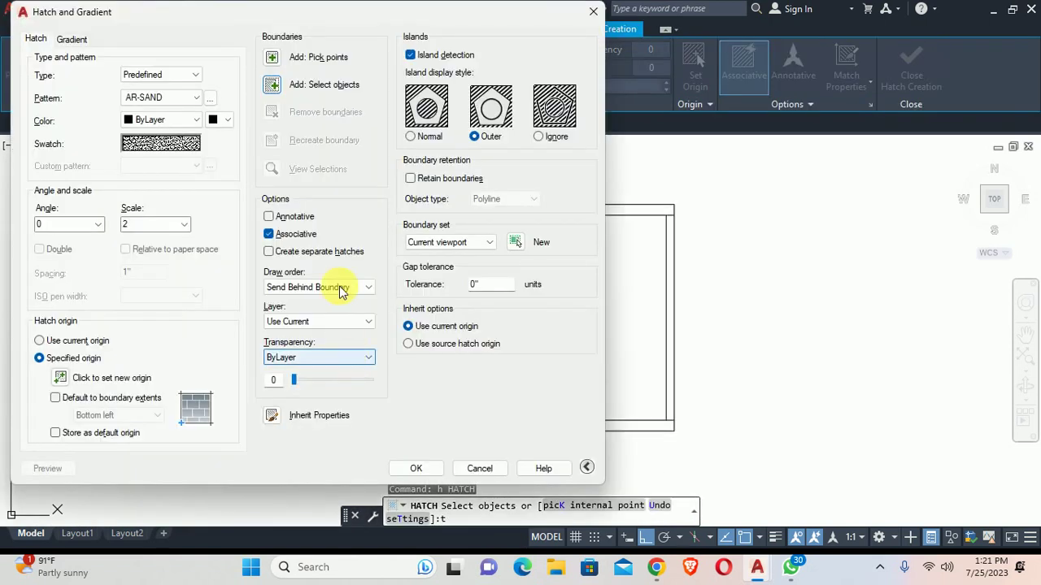
{"action": "left_click", "coordinate": [213, 98]}
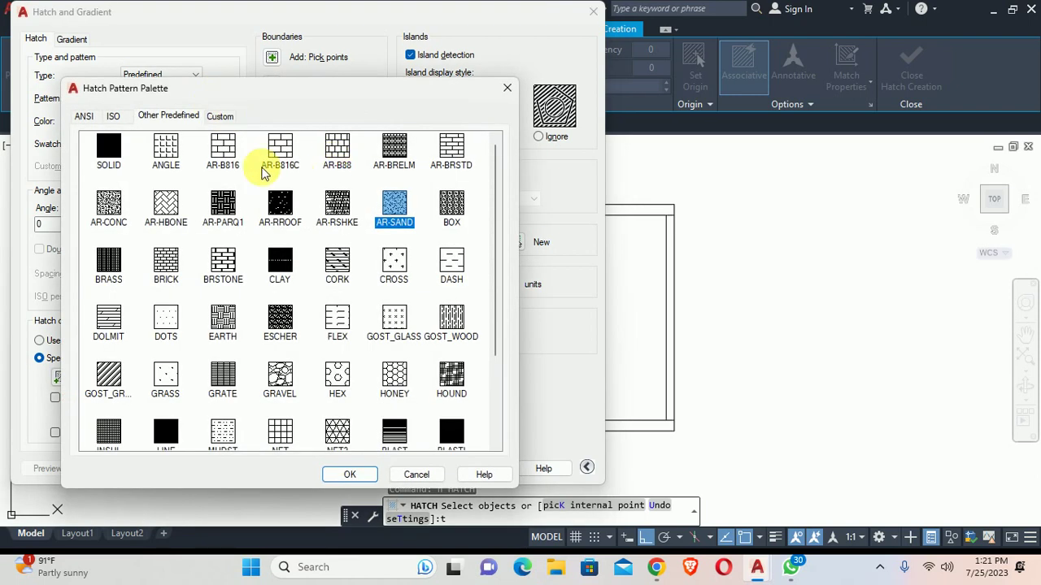
{"action": "left_click", "coordinate": [99, 117]}
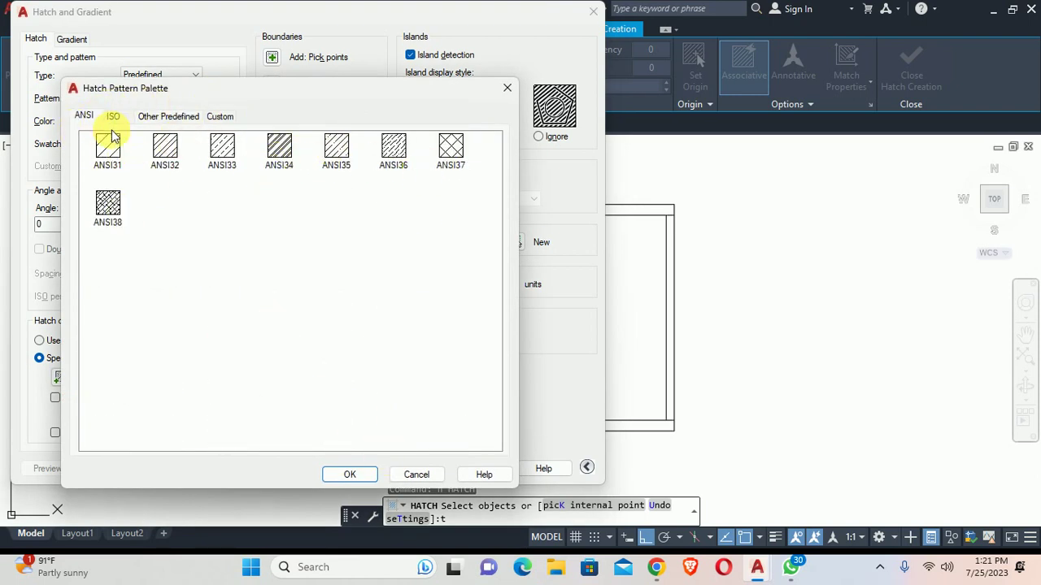
{"action": "left_click", "coordinate": [372, 474]}
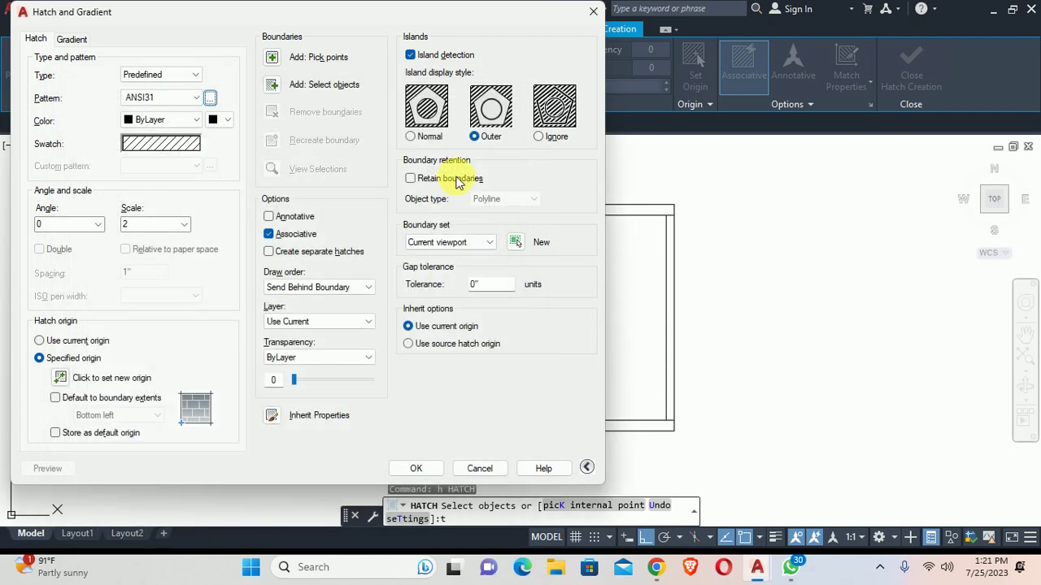
{"action": "left_click", "coordinate": [273, 61]}
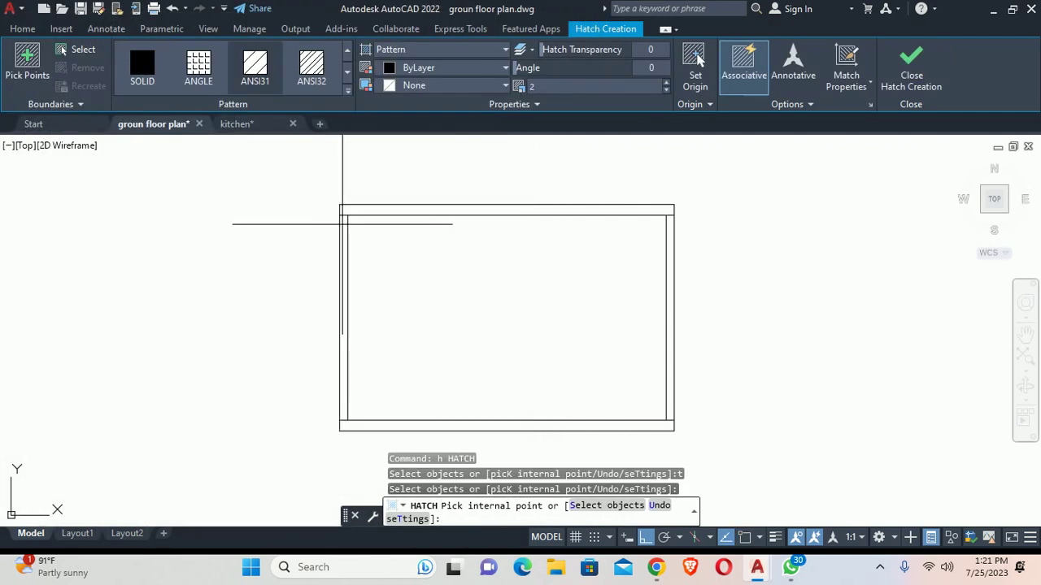
{"action": "left_click", "coordinate": [344, 232]}
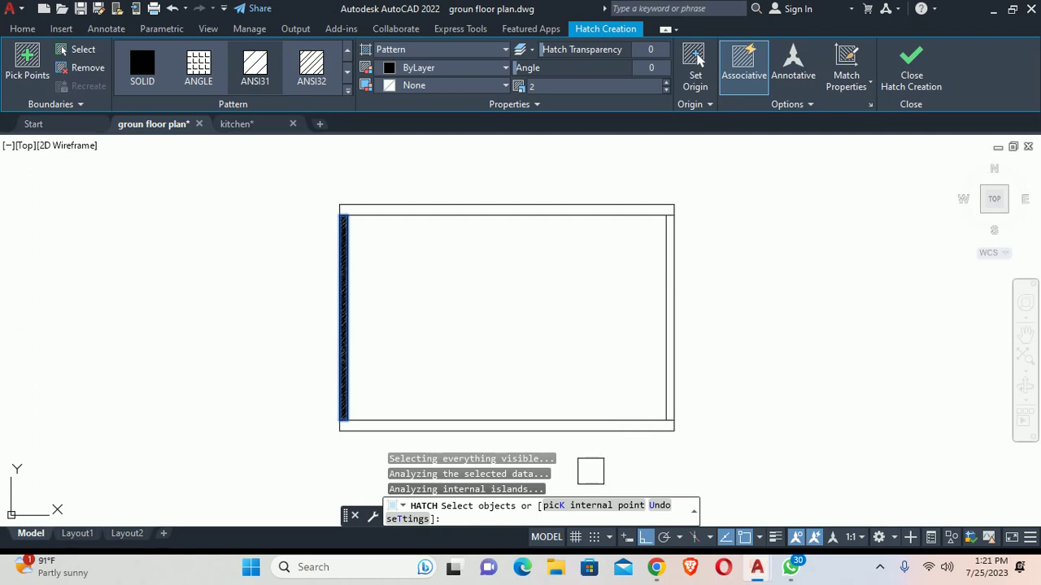
{"action": "left_click", "coordinate": [576, 505]}
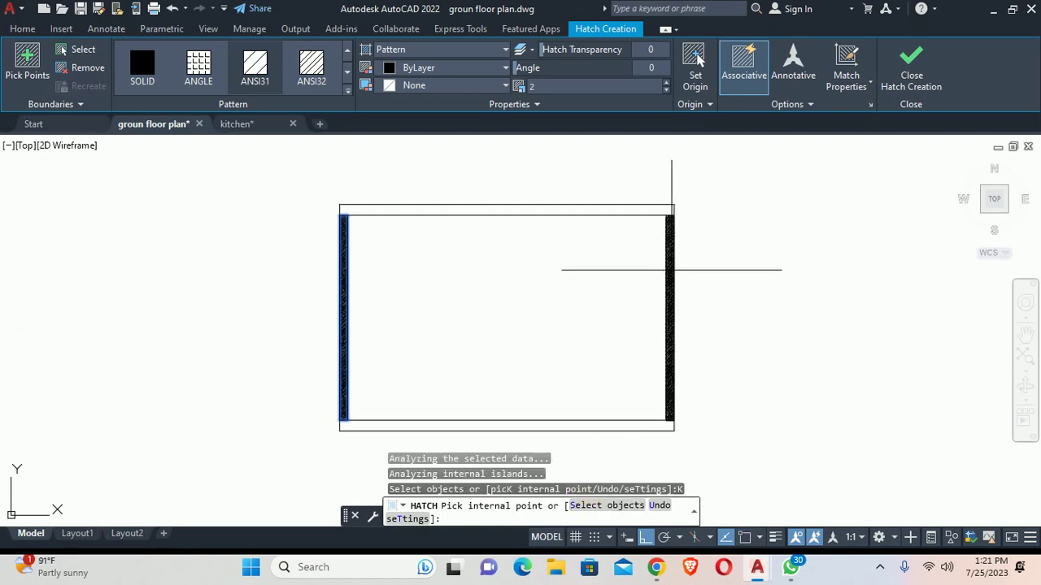
{"action": "left_click", "coordinate": [672, 270]}
{"action": "left_click", "coordinate": [541, 86]}
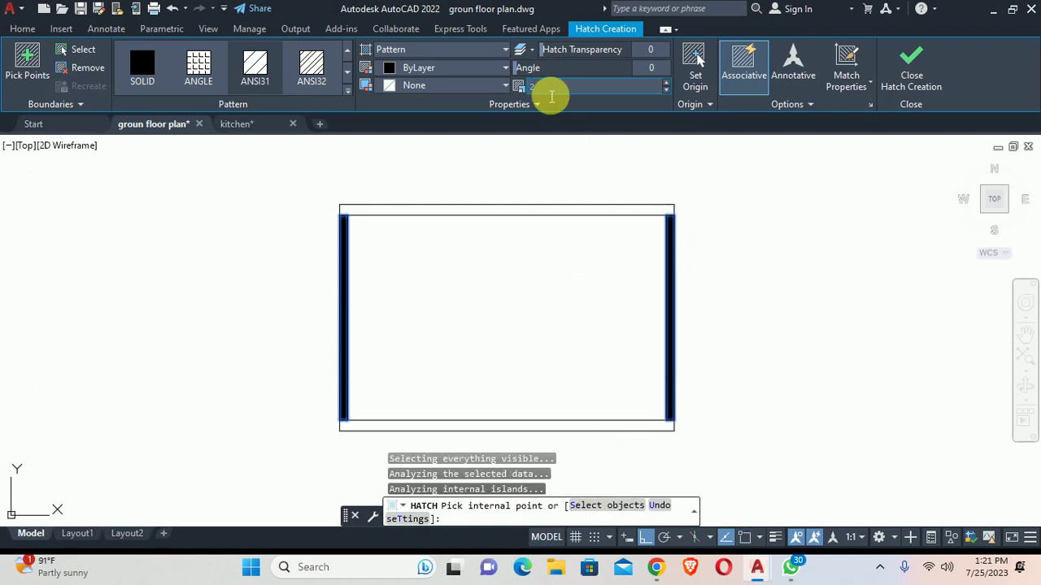
{"action": "type", "text": "10"}
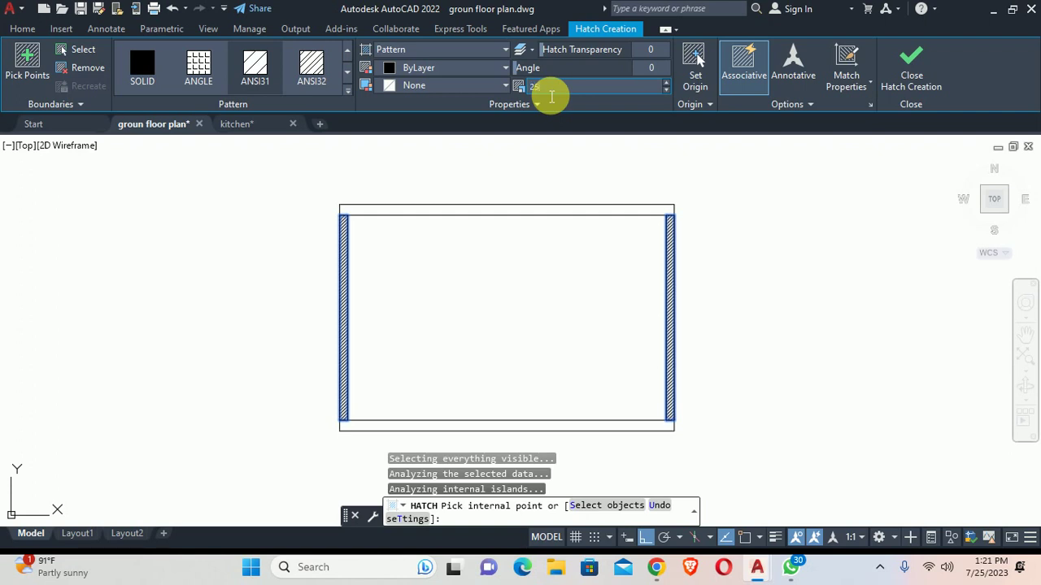
{"action": "key", "text": "Escape"}
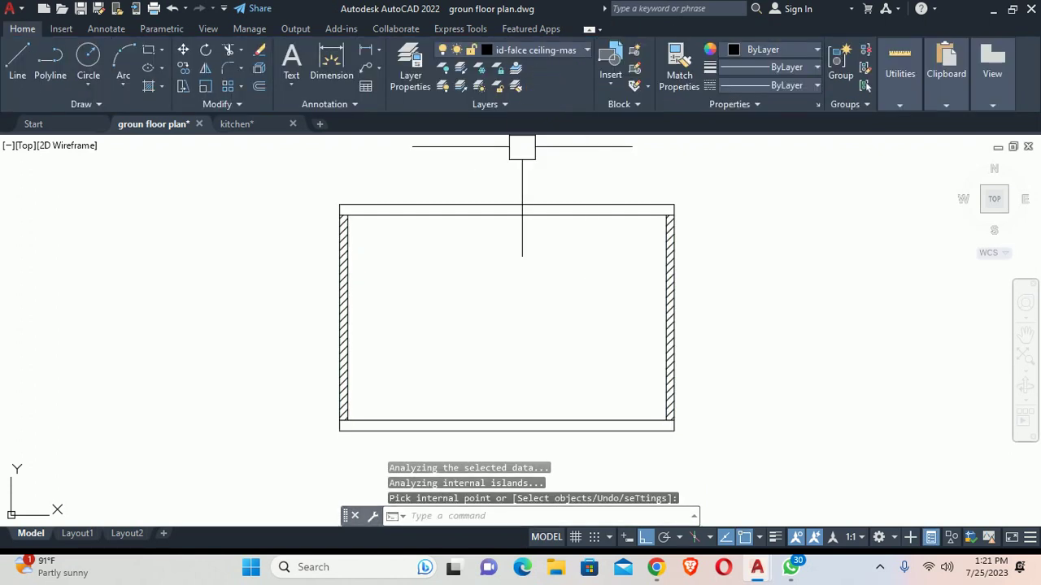
{"action": "scroll", "coordinate": [680, 260], "scroll_direction": "up", "scroll_amount": 2}
{"action": "scroll", "coordinate": [629, 238], "scroll_direction": "up", "scroll_amount": 8}
{"action": "key", "text": "Escape"}
{"action": "left_click", "coordinate": [629, 238]}
{"action": "scroll", "coordinate": [630, 238], "scroll_direction": "down", "scroll_amount": 8}
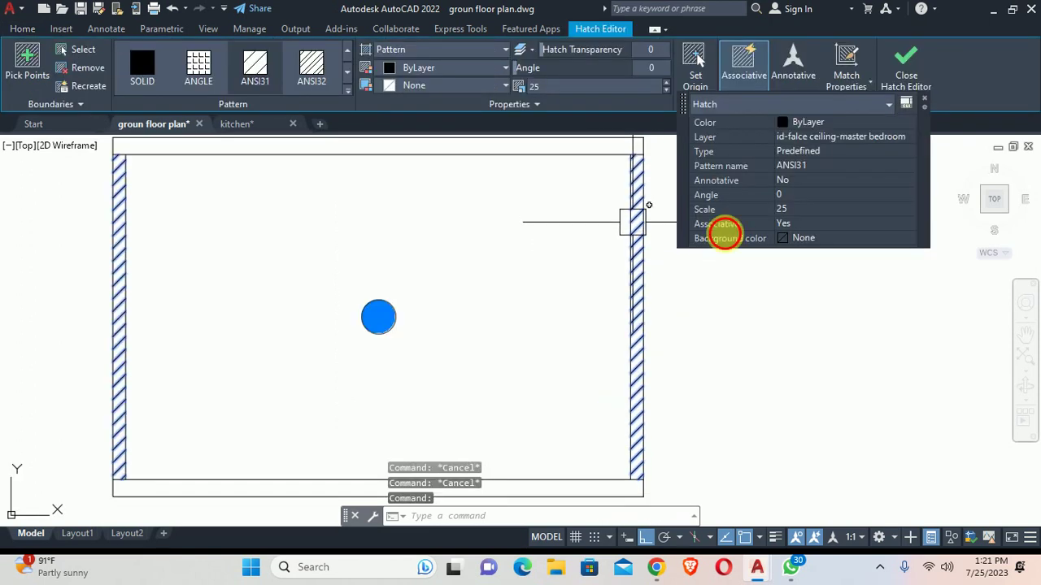
{"action": "left_click", "coordinate": [793, 210]}
{"action": "left_click", "coordinate": [783, 204]}
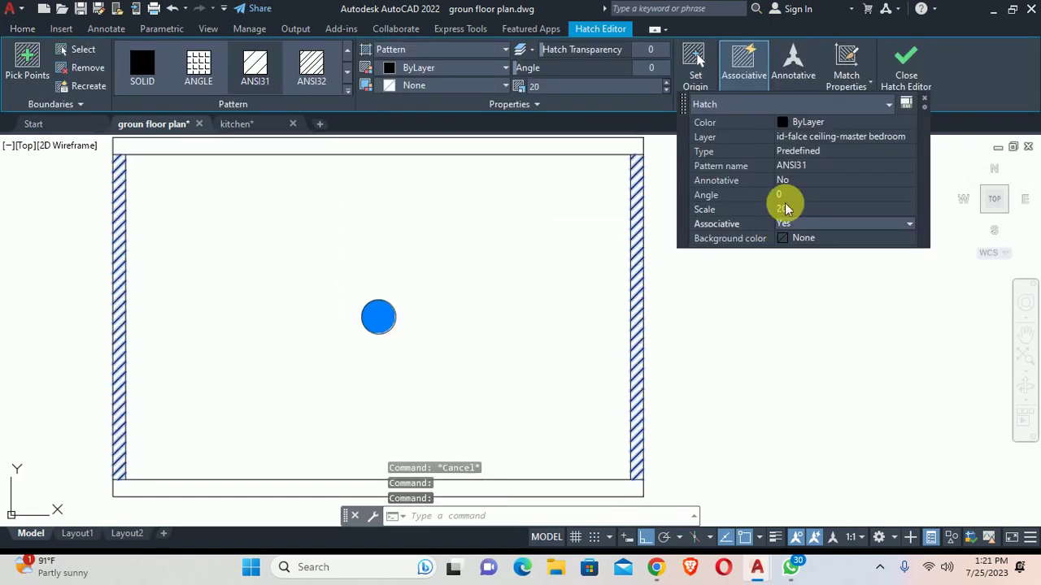
{"action": "key", "text": "Escape"}
{"action": "scroll", "coordinate": [495, 291], "scroll_direction": "down", "scroll_amount": 4}
{"action": "scroll", "coordinate": [442, 283], "scroll_direction": "up", "scroll_amount": 2}
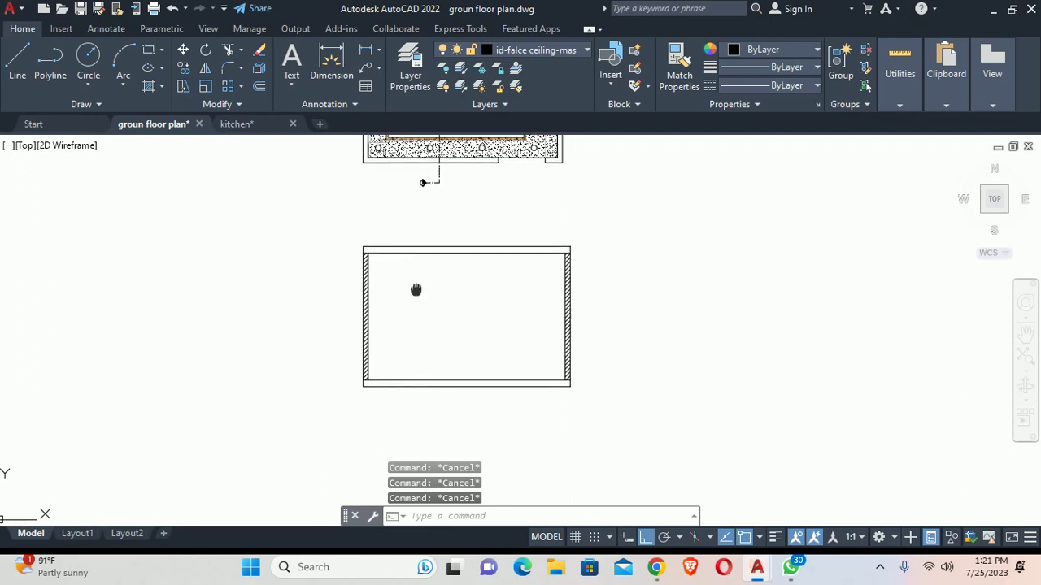
{"action": "scroll", "coordinate": [413, 290], "scroll_direction": "down", "scroll_amount": 1}
{"action": "type", "text": "h"}
{"action": "key", "text": "Return"}
{"action": "scroll", "coordinate": [338, 330], "scroll_direction": "up", "scroll_amount": 3}
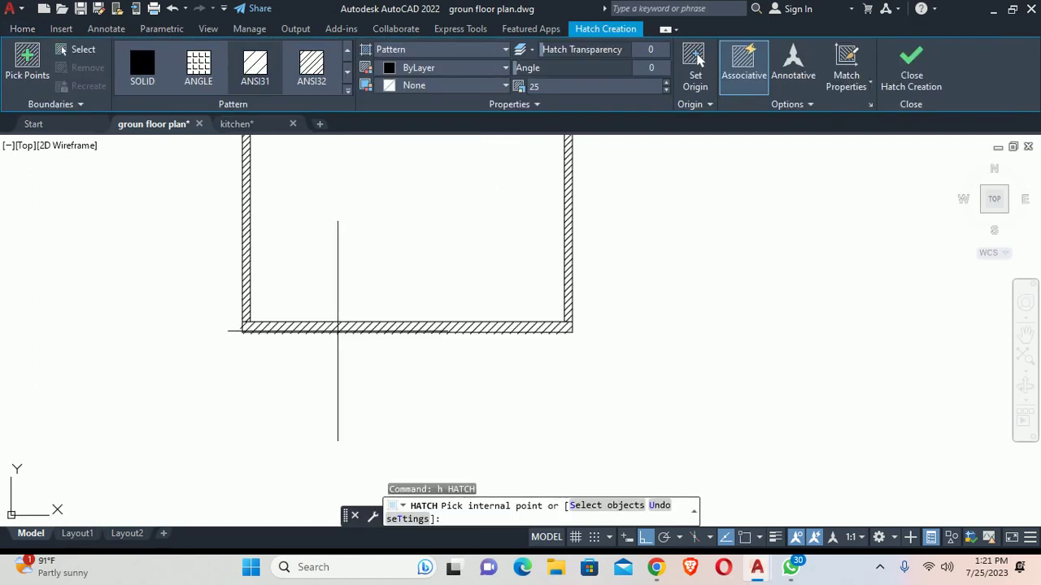
{"action": "key", "text": "Return"}
{"action": "left_click", "coordinate": [210, 98]}
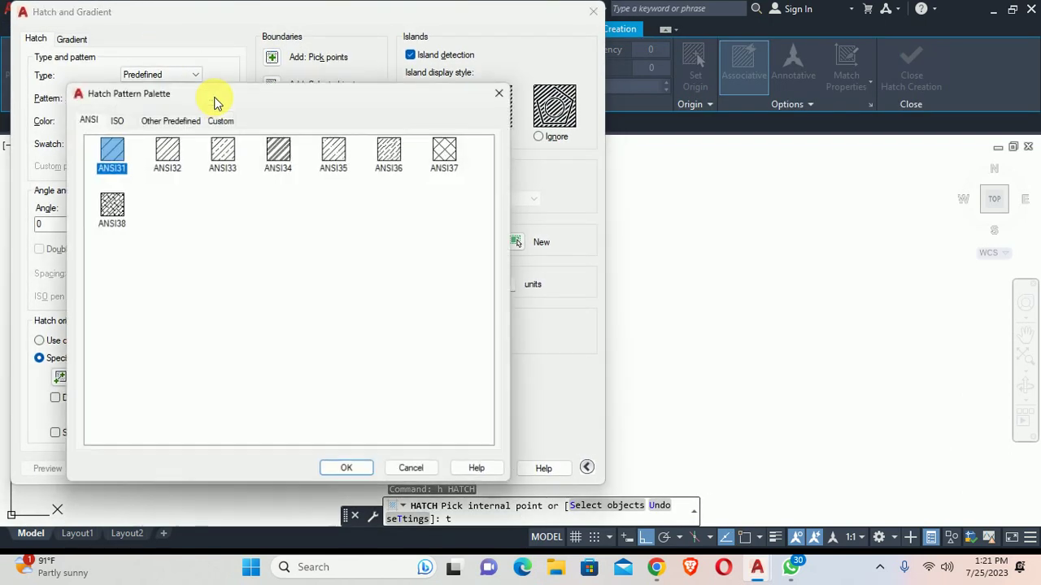
{"action": "key", "text": "Escape"}
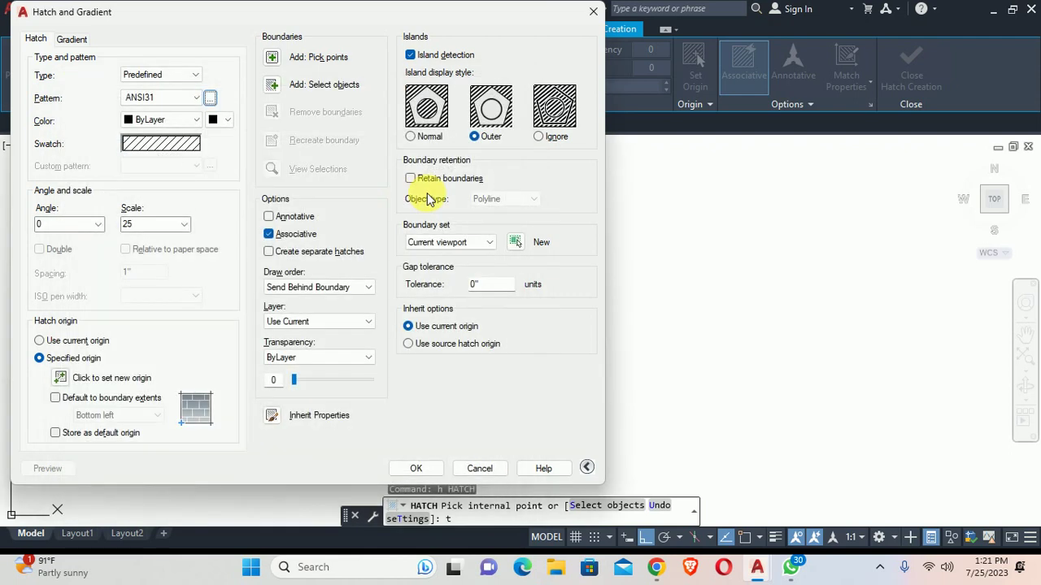
{"action": "key", "text": "Escape"}
{"action": "scroll", "coordinate": [401, 274], "scroll_direction": "up", "scroll_amount": 5}
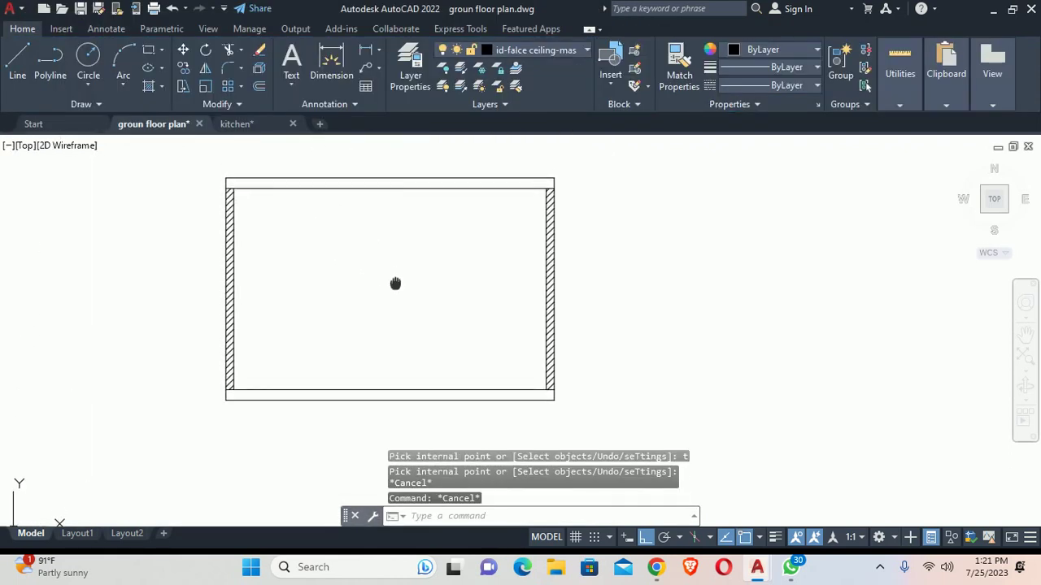
{"action": "scroll", "coordinate": [547, 244], "scroll_direction": "up", "scroll_amount": 10}
{"action": "left_click", "coordinate": [561, 199]}
{"action": "left_click", "coordinate": [529, 170]}
{"action": "scroll", "coordinate": [488, 225], "scroll_direction": "down", "scroll_amount": 10}
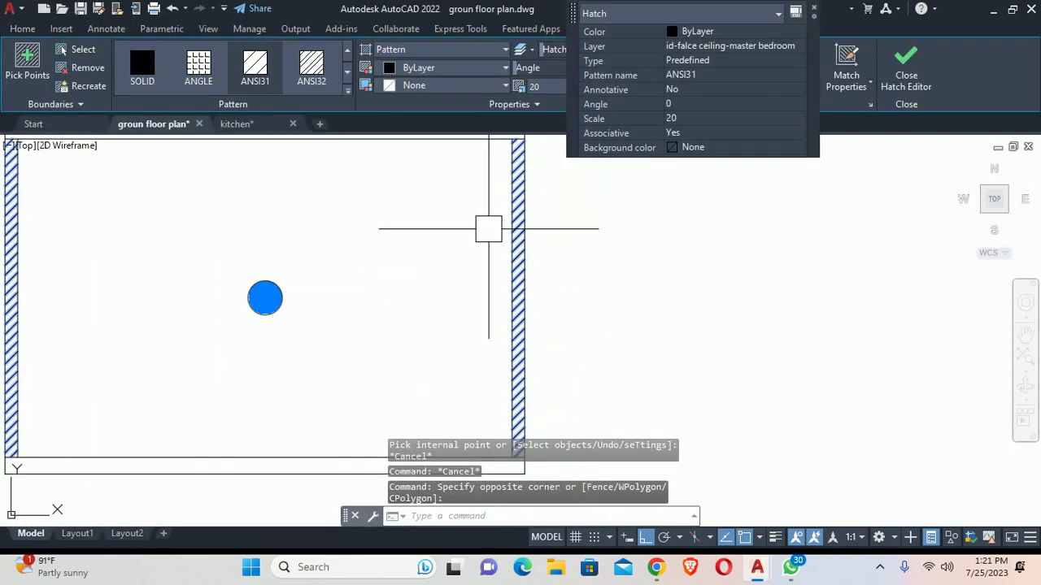
{"action": "key", "text": "Delete"}
{"action": "middle_click_drag", "start_coordinate": [435, 185], "coordinate": [435, 230]}
{"action": "scroll", "coordinate": [435, 230], "scroll_direction": "up", "scroll_amount": 3}
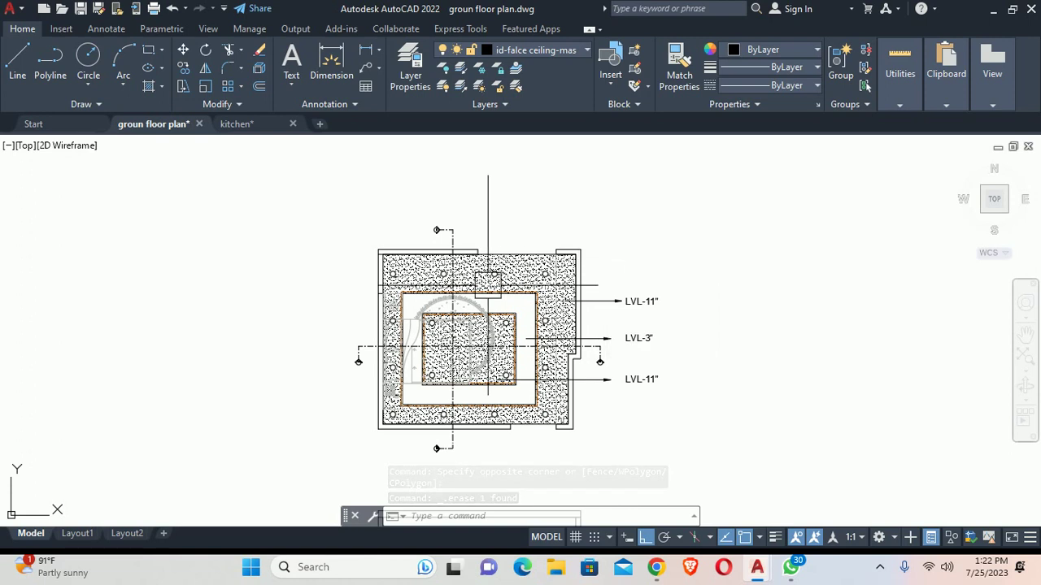
{"action": "key", "text": "Escape"}
{"action": "scroll", "coordinate": [528, 195], "scroll_direction": "down", "scroll_amount": 4}
{"action": "scroll", "coordinate": [451, 323], "scroll_direction": "up", "scroll_amount": 5}
{"action": "key", "text": "Escape"}
Step: Offset the section rectangle's left edge 9 units inward
{"action": "middle_click_drag", "start_coordinate": [451, 323], "coordinate": [390, 345]}
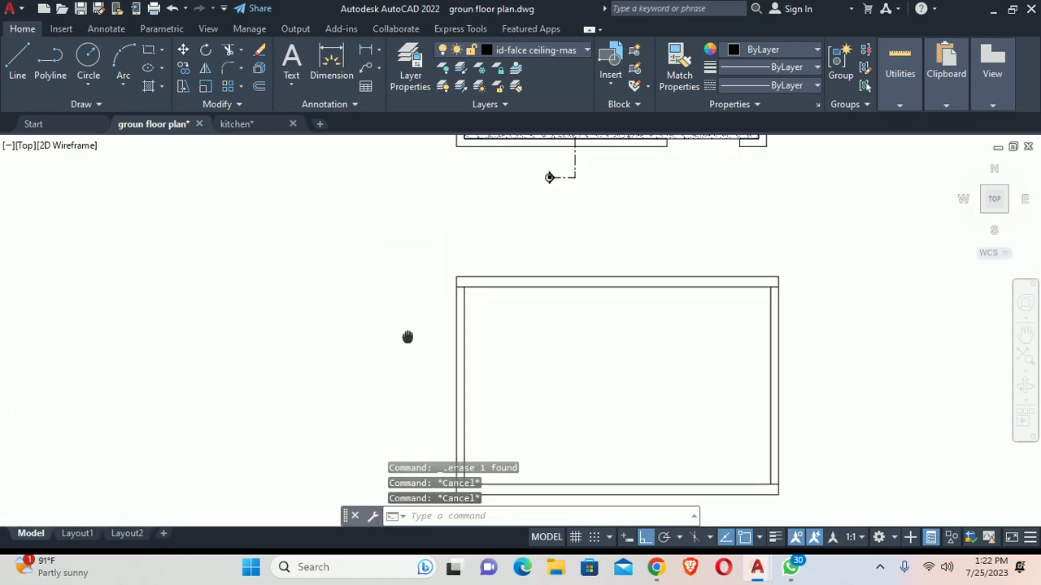
{"action": "type", "text": "op"}
{"action": "type", "text": "o"}
{"action": "key", "text": "Return"}
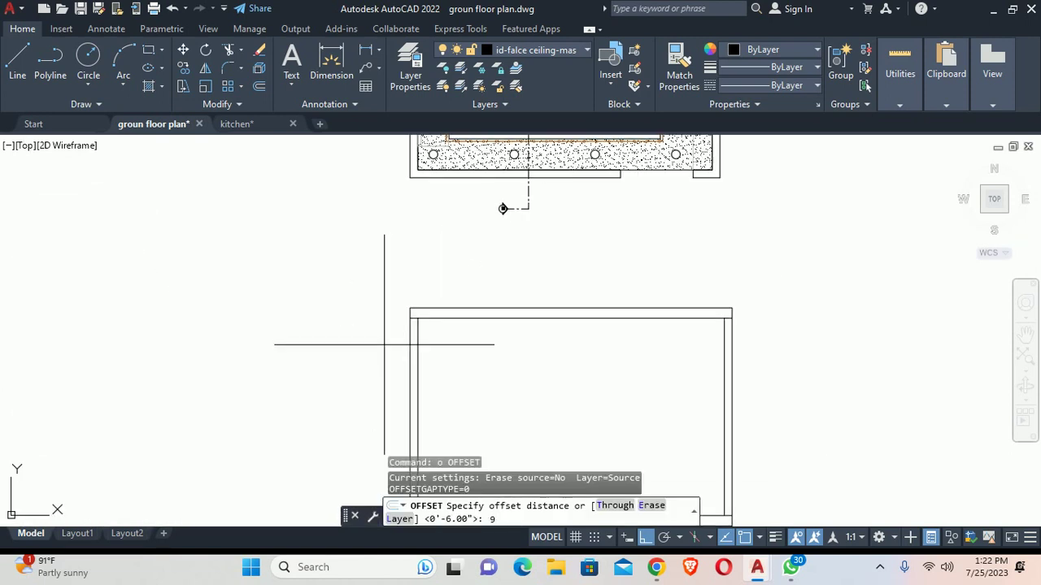
{"action": "type", "text": "9"}
{"action": "key", "text": "Return"}
{"action": "scroll", "coordinate": [398, 337], "scroll_direction": "up", "scroll_amount": 5}
{"action": "left_click", "coordinate": [415, 332]}
{"action": "left_click", "coordinate": [582, 335]}
{"action": "scroll", "coordinate": [659, 306], "scroll_direction": "down", "scroll_amount": 2}
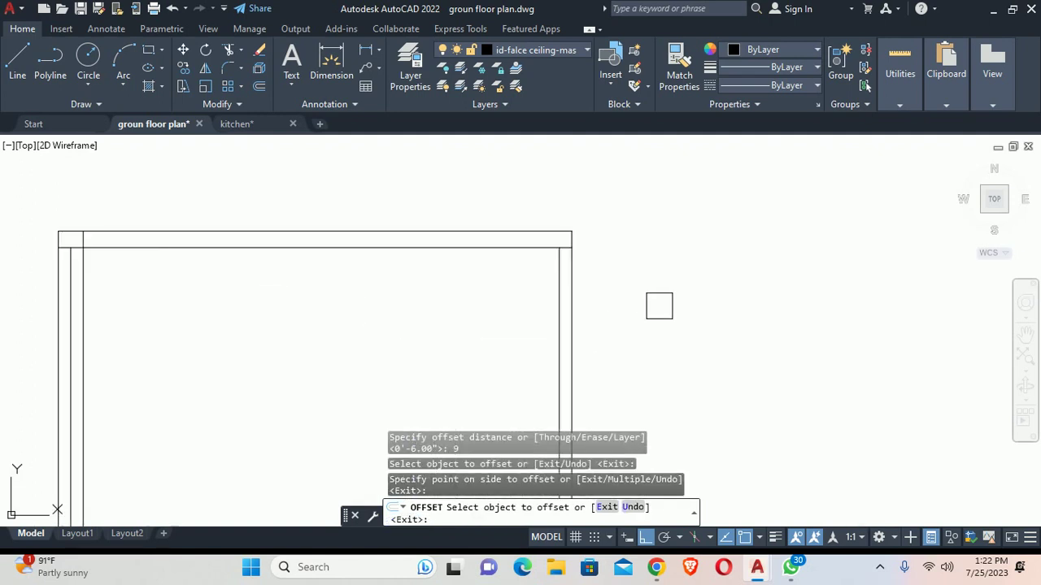
{"action": "key", "text": "Escape"}
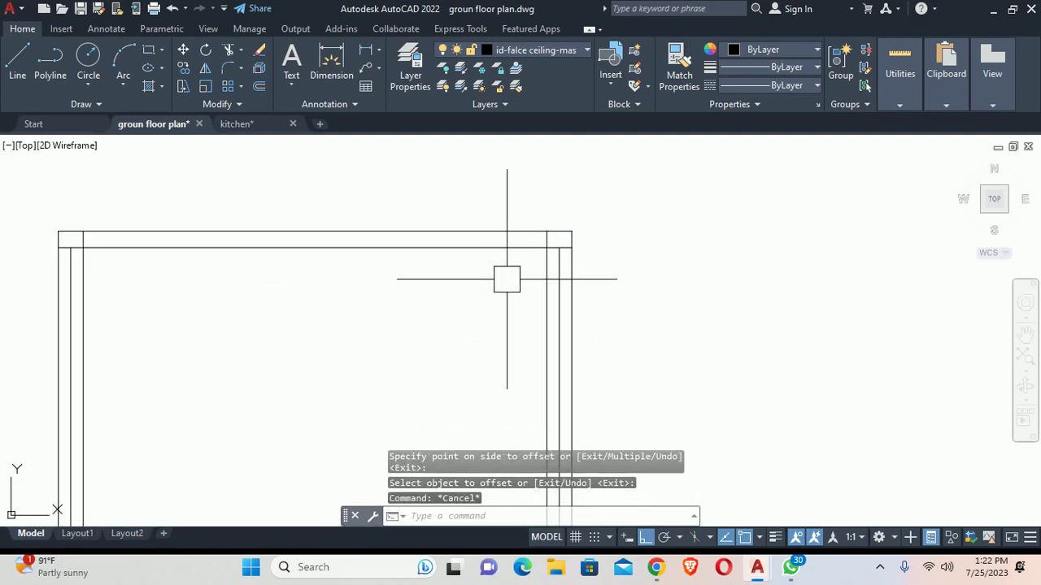
{"action": "key", "text": "Escape"}
Step: Offset the top inner line 9 units downward
{"action": "middle_click_drag", "start_coordinate": [506, 278], "coordinate": [580, 284]}
{"action": "key", "text": "Return"}
{"action": "key", "text": "Return"}
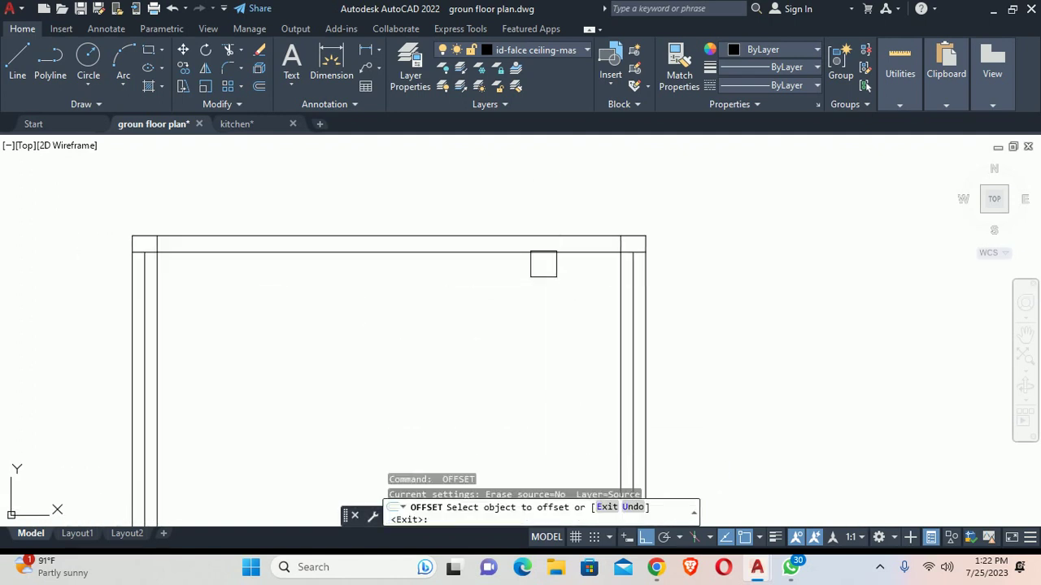
{"action": "left_click", "coordinate": [545, 252]}
{"action": "left_click", "coordinate": [548, 283]}
{"action": "key", "text": "Escape"}
Step: Trim the overshooting lines and stubs at the first top corner into a stepped joint
{"action": "type", "text": "tr"}
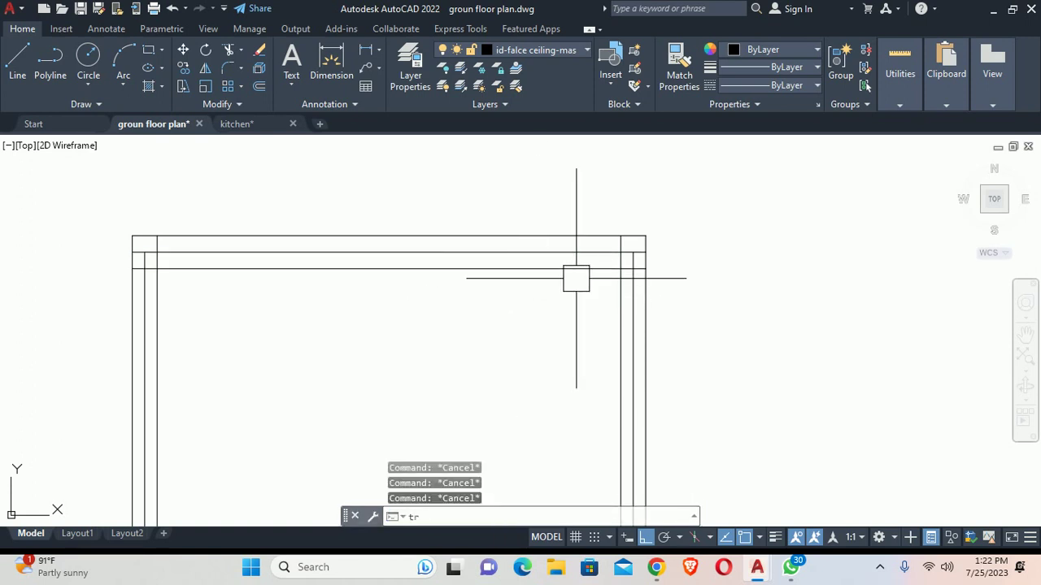
{"action": "key", "text": "Return"}
{"action": "scroll", "coordinate": [577, 279], "scroll_direction": "up", "scroll_amount": 3}
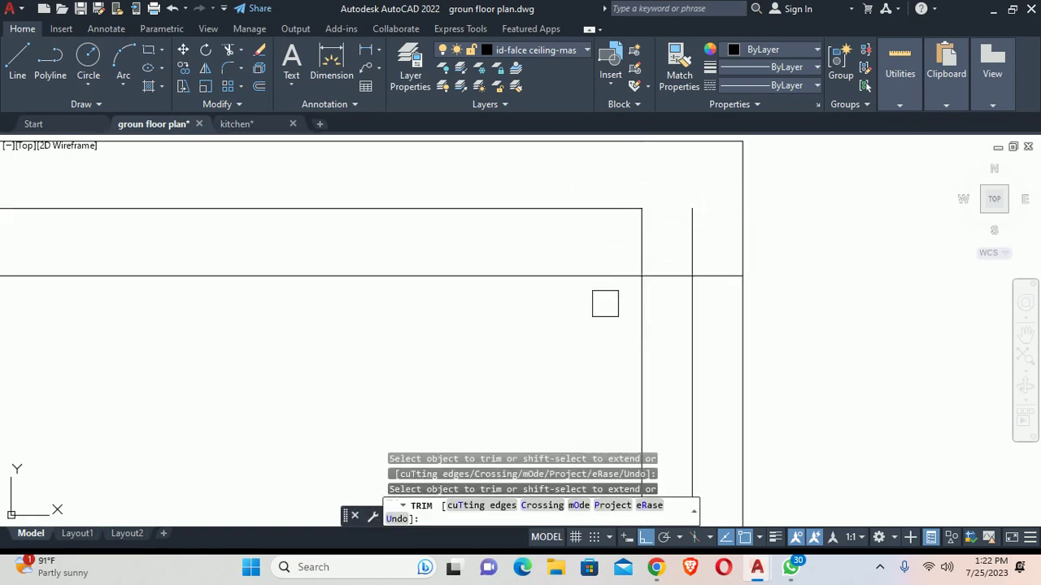
{"action": "left_click", "coordinate": [599, 276]}
{"action": "left_click_drag", "start_coordinate": [628, 322], "coordinate": [674, 290]}
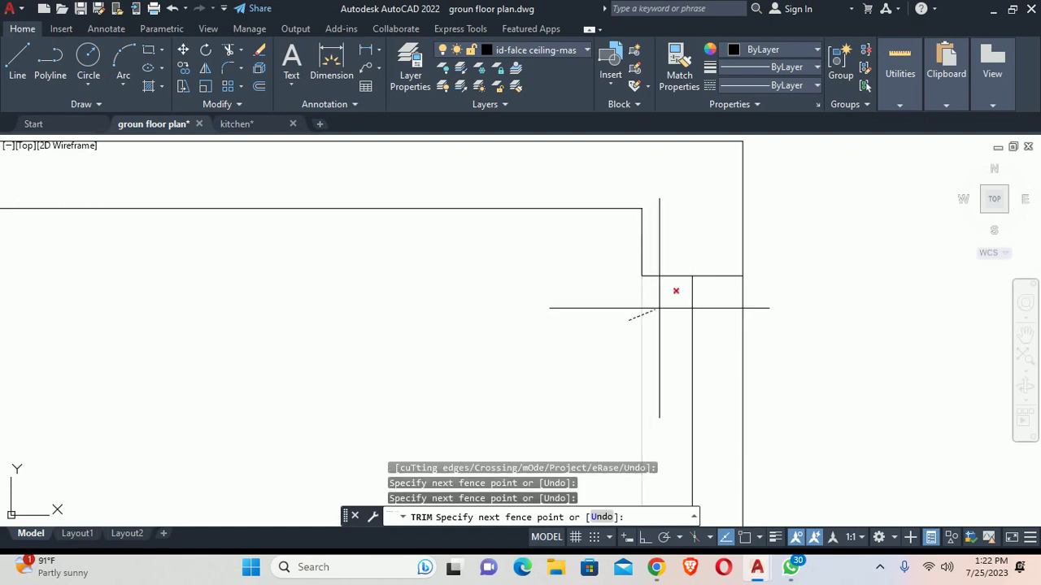
{"action": "scroll", "coordinate": [651, 301], "scroll_direction": "down", "scroll_amount": 4}
{"action": "middle_click_drag", "start_coordinate": [597, 314], "coordinate": [713, 314]}
{"action": "scroll", "coordinate": [233, 288], "scroll_direction": "up", "scroll_amount": 2}
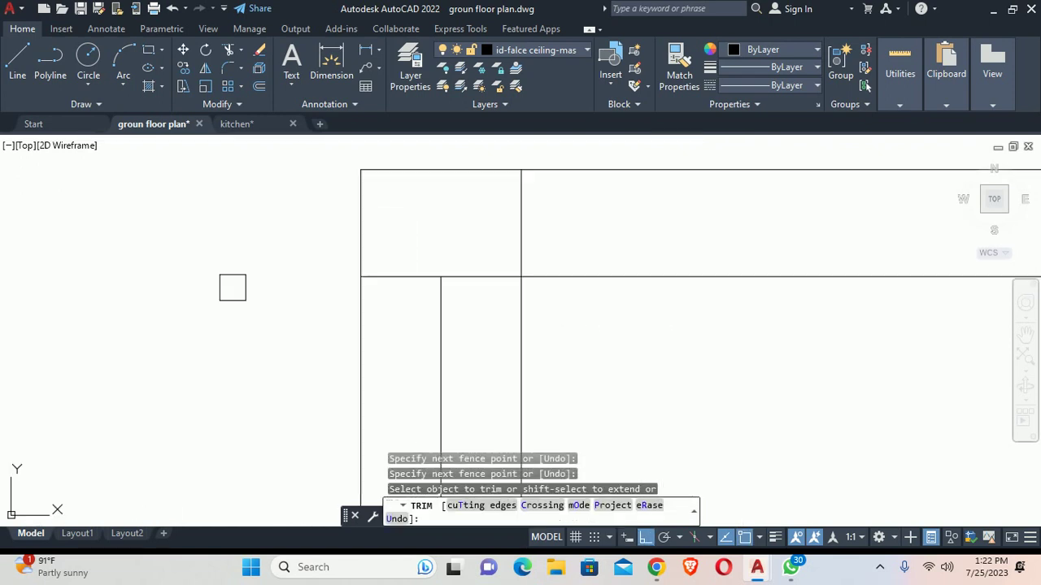
{"action": "left_click", "coordinate": [523, 225]}
{"action": "key", "text": "Escape"}
{"action": "key", "text": "Escape"}
{"action": "type", "text": "o"}
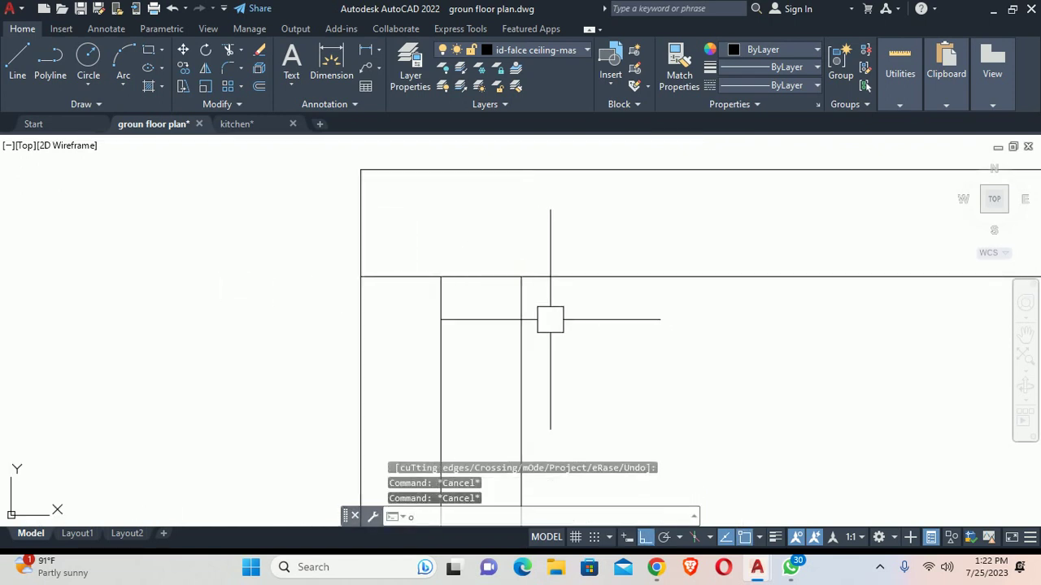
Step: Offset the wall line another 9 units downward
{"action": "key", "text": "Return"}
Step: Trim the wall and line ends at the other top corner into a step
{"action": "key", "text": "Return"}
{"action": "left_click", "coordinate": [548, 278]}
{"action": "left_click", "coordinate": [548, 298]}
{"action": "key", "text": "Escape"}
{"action": "type", "text": "tr"}
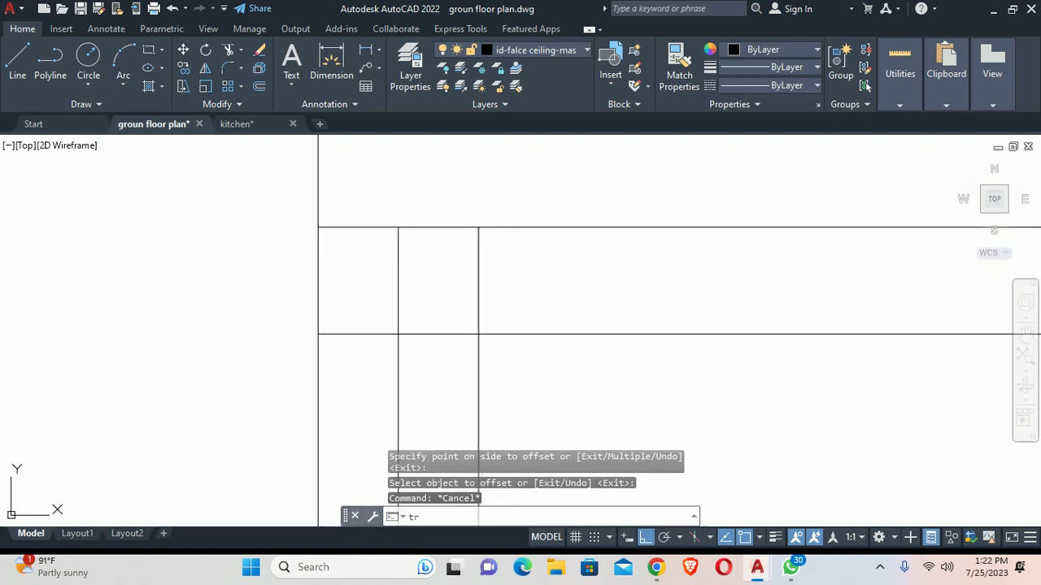
{"action": "key", "text": "Return"}
{"action": "mouse_move", "coordinate": [518, 349]}
{"action": "left_mouse_down"}
{"action": "mouse_move", "coordinate": [425, 246]}
{"action": "mouse_move", "coordinate": [537, 298]}
{"action": "left_mouse_up"}
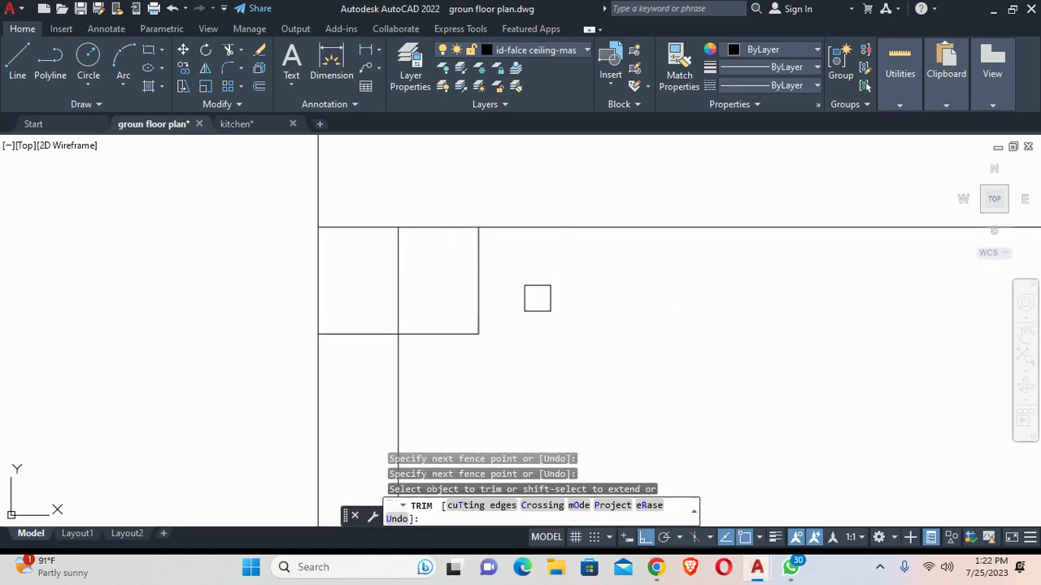
{"action": "left_click", "coordinate": [413, 230]}
{"action": "key", "text": "Escape"}
{"action": "scroll", "coordinate": [386, 254], "scroll_direction": "down", "scroll_amount": 3}
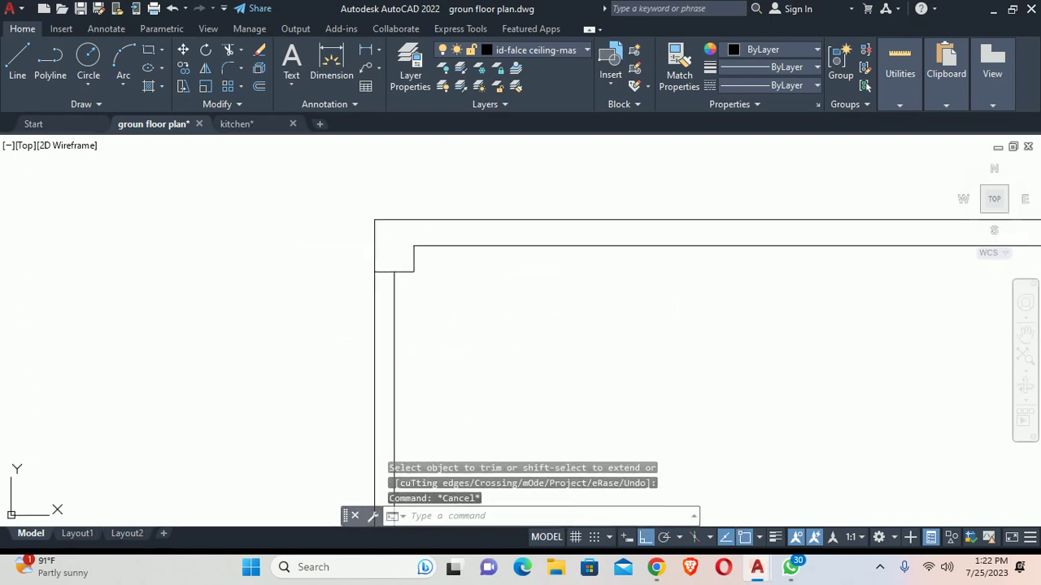
{"action": "key", "text": "Escape"}
{"action": "scroll", "coordinate": [483, 146], "scroll_direction": "down", "scroll_amount": 2}
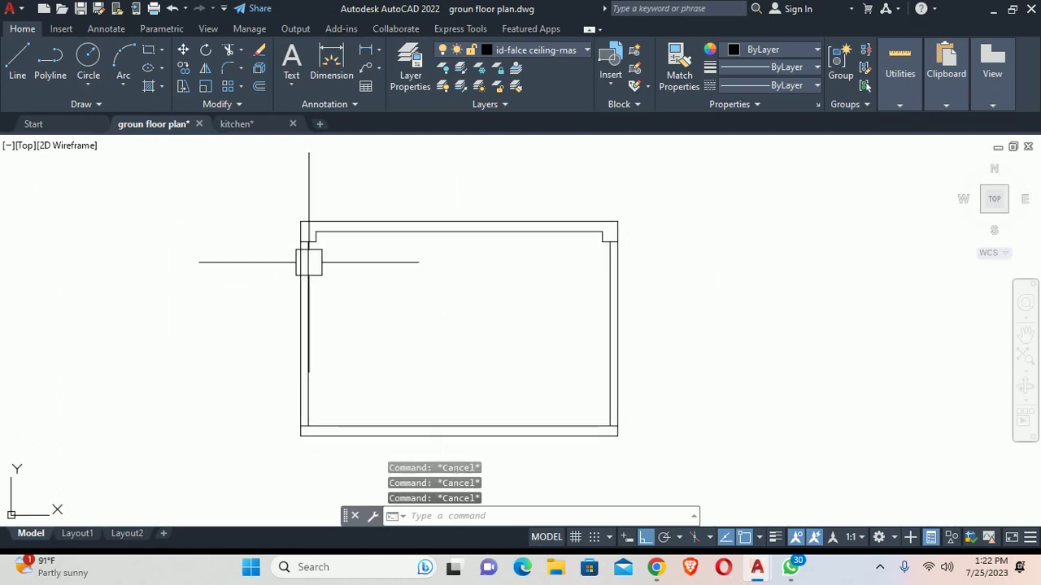
{"action": "type", "text": "s"}
{"action": "key", "text": "Return"}
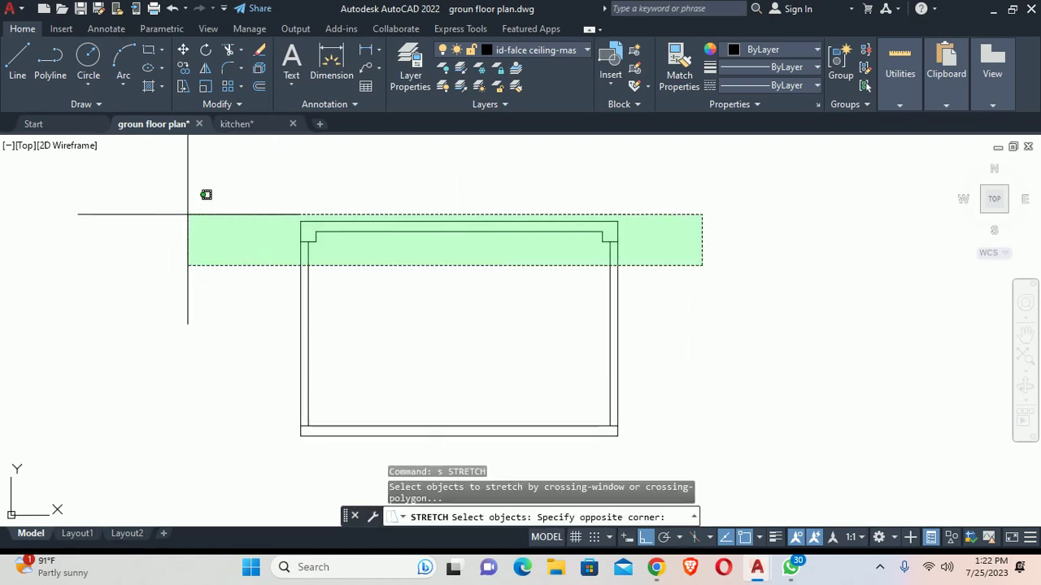
{"action": "left_click", "coordinate": [180, 232]}
{"action": "key", "text": "Return"}
{"action": "left_click", "coordinate": [178, 235]}
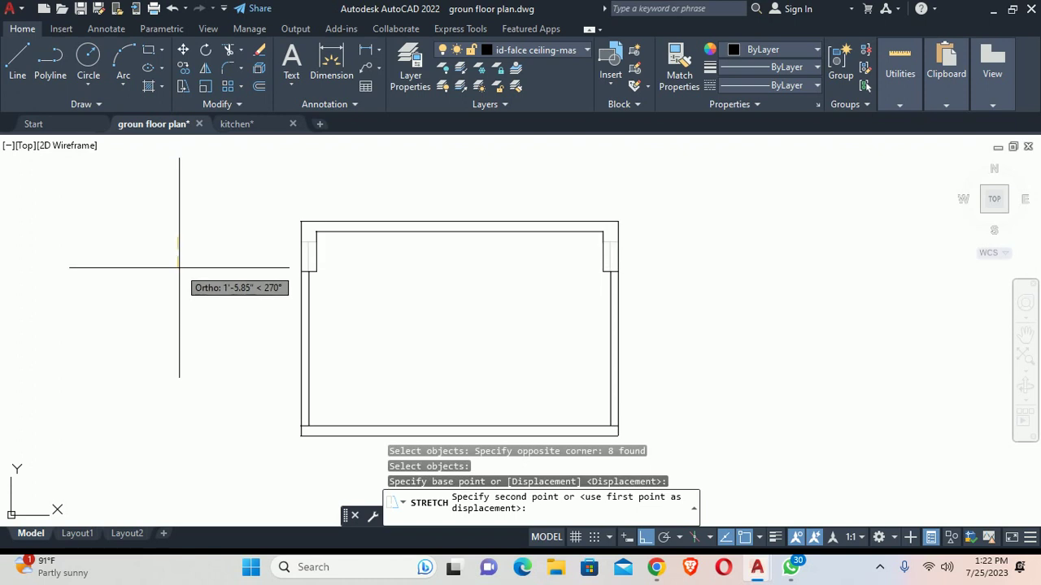
{"action": "type", "text": "3"}
{"action": "key", "text": "Return"}
{"action": "key", "text": "Escape"}
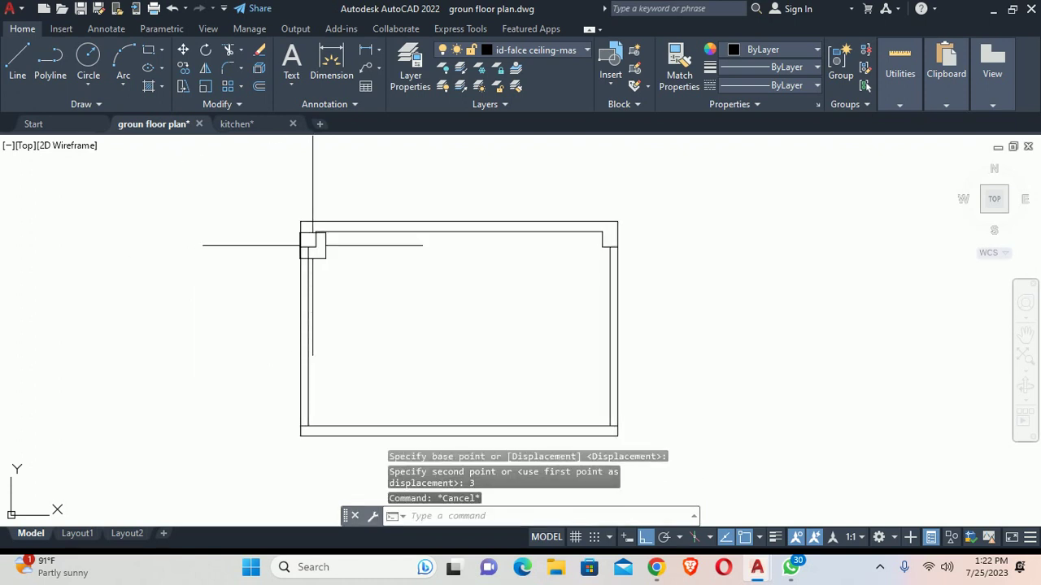
{"action": "mouse_move", "coordinate": [312, 245]}
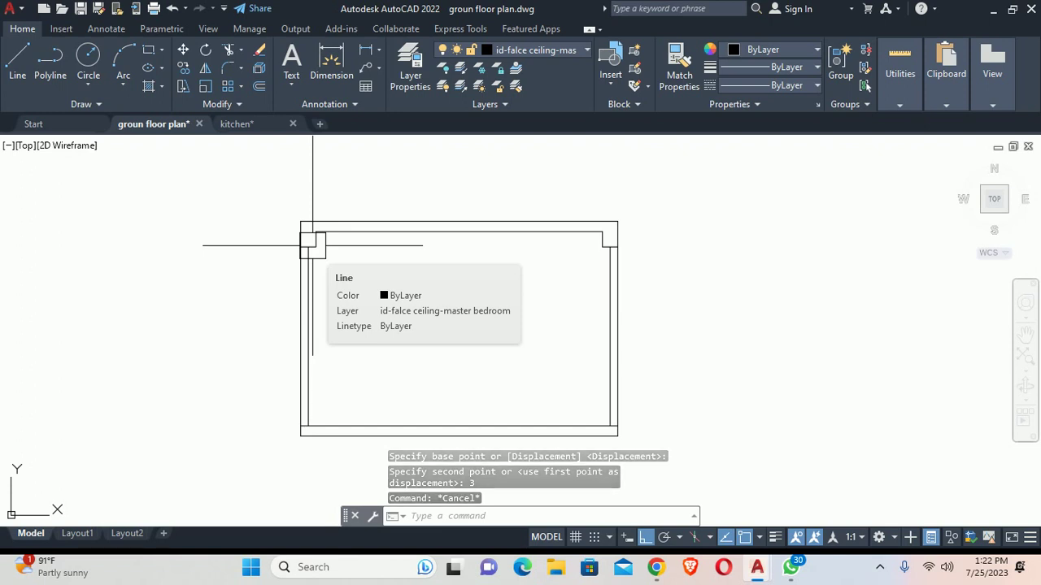
{"action": "scroll", "coordinate": [333, 242], "scroll_direction": "up", "scroll_amount": 3}
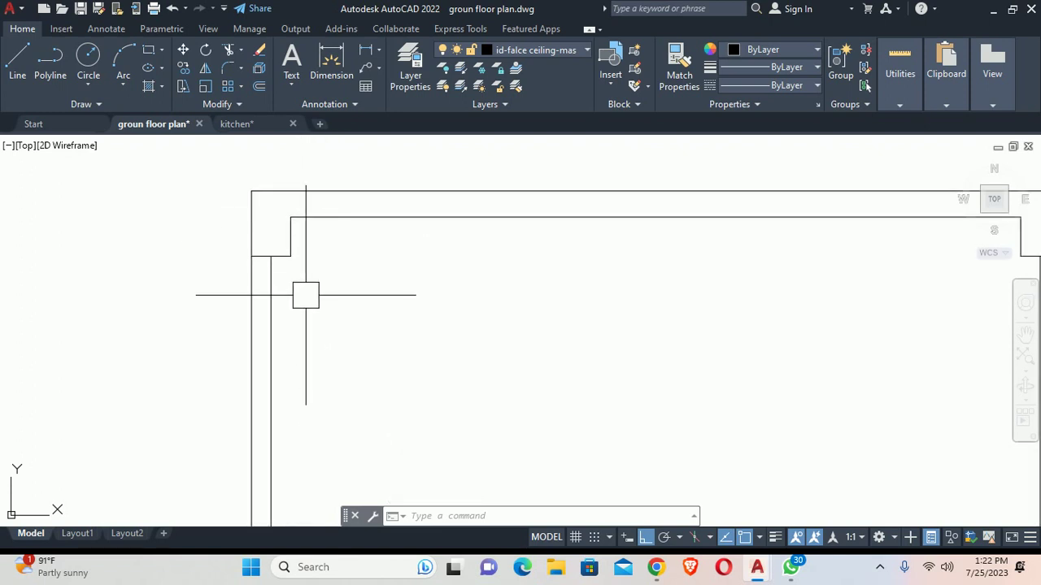
{"action": "key", "text": "Escape"}
{"action": "key", "text": "Escape"}
{"action": "key", "text": "Escape"}
{"action": "type", "text": "p"}
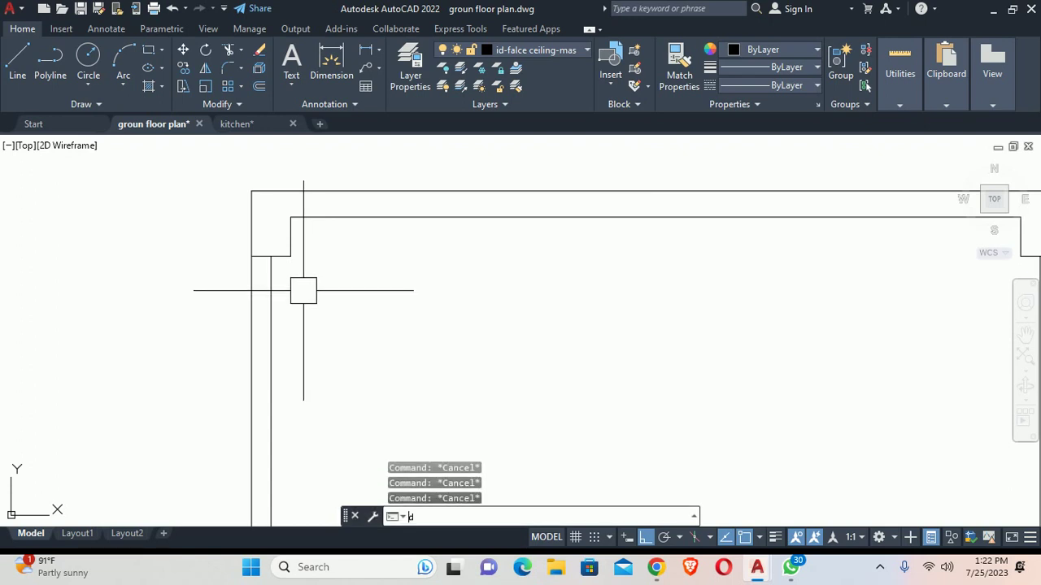
{"action": "key", "text": "Return"}
{"action": "key", "text": "Return"}
{"action": "left_click", "coordinate": [290, 235]}
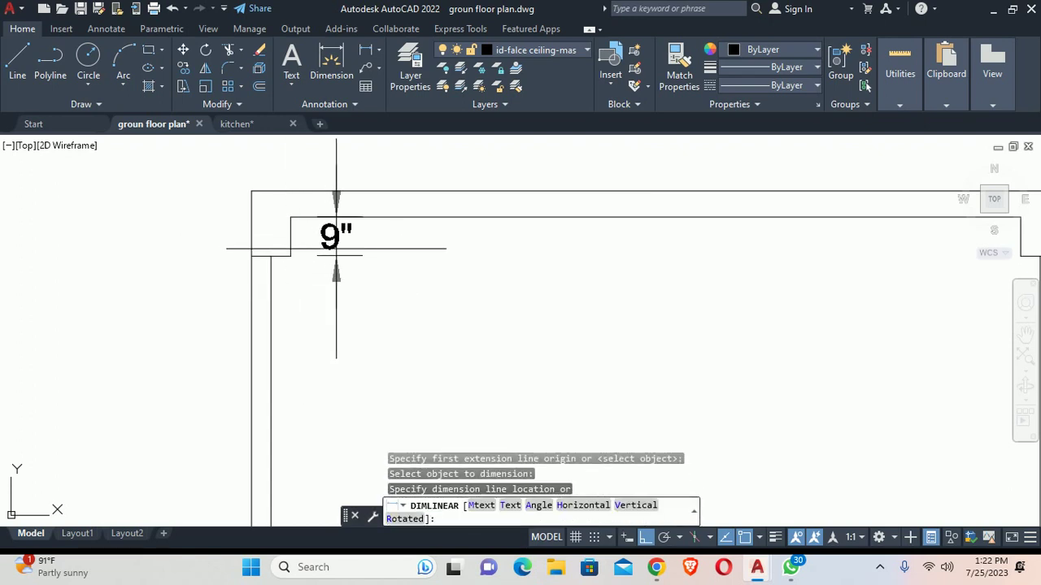
{"action": "key", "text": "Escape"}
{"action": "key", "text": "Return"}
{"action": "left_click", "coordinate": [252, 256]}
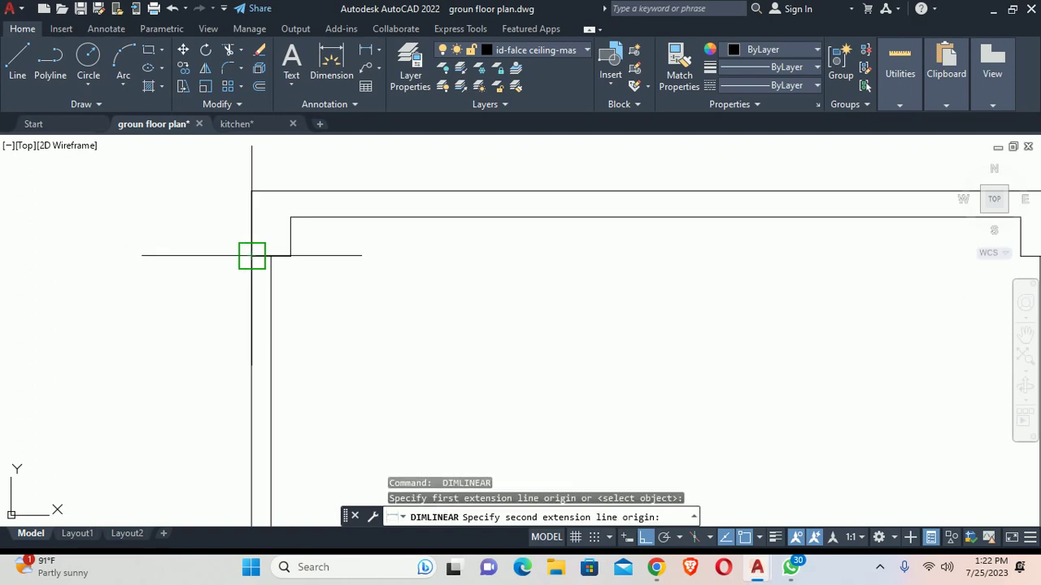
{"action": "left_click", "coordinate": [244, 185]}
{"action": "key", "text": "Escape"}
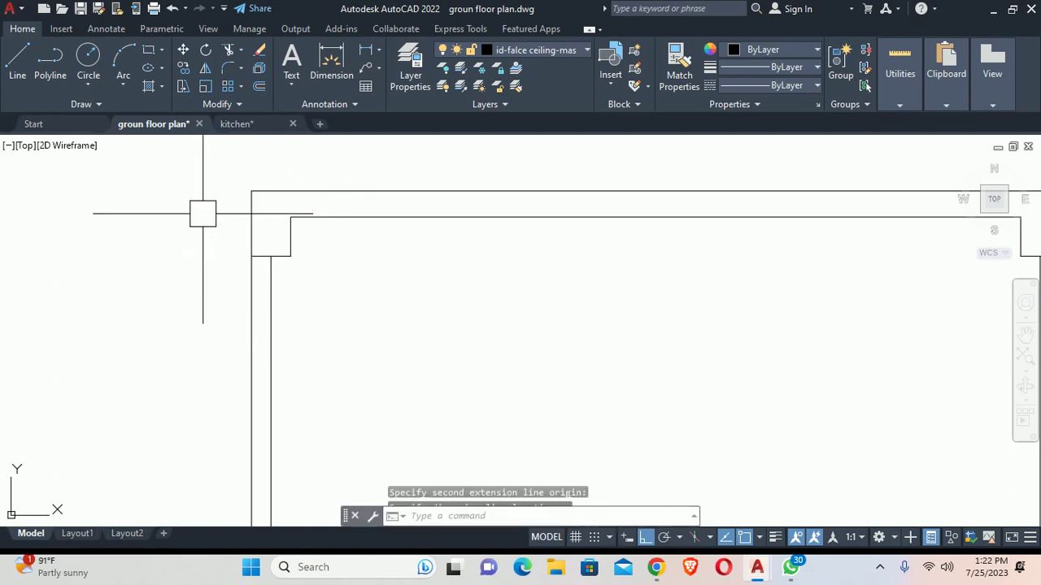
{"action": "key", "text": "Escape"}
{"action": "scroll", "coordinate": [328, 152], "scroll_direction": "down", "scroll_amount": 5}
{"action": "scroll", "coordinate": [386, 269], "scroll_direction": "up", "scroll_amount": 1}
{"action": "key", "text": "Escape"}
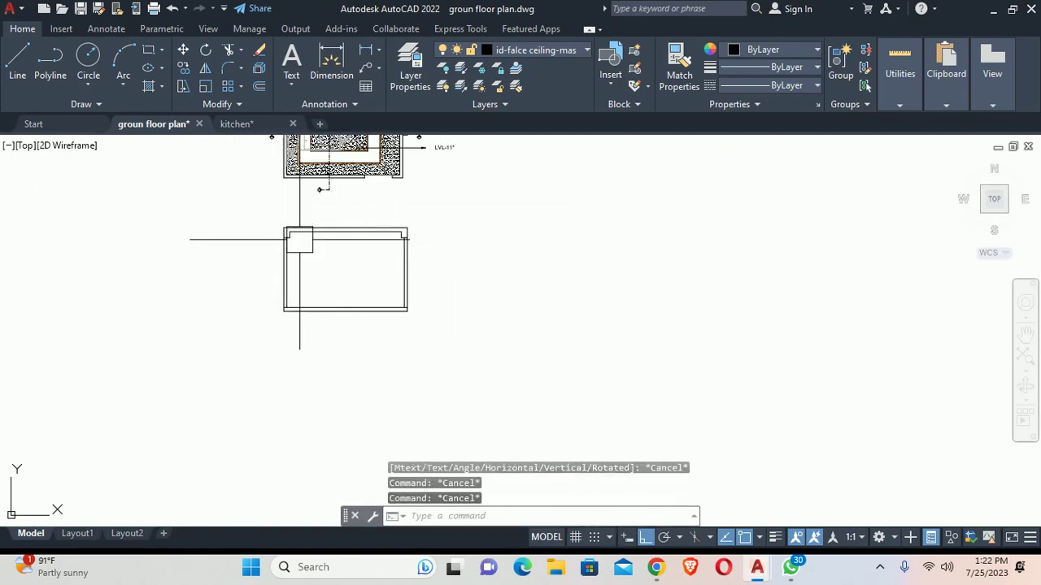
{"action": "scroll", "coordinate": [296, 241], "scroll_direction": "up", "scroll_amount": 2}
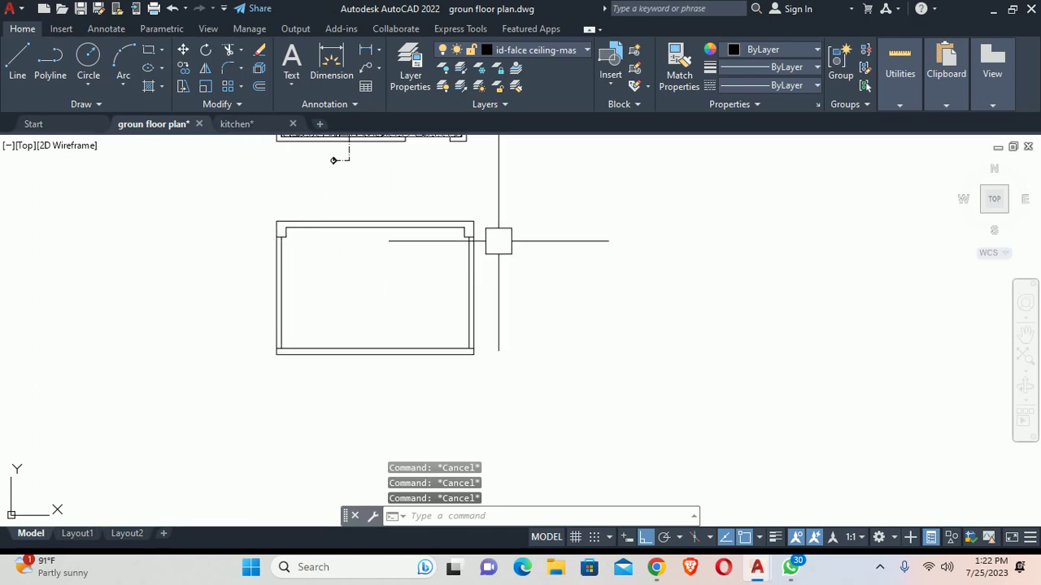
Step: Fill the left and right wall strips with ANSI31 hatch at scale 20
{"action": "left_click_drag", "start_coordinate": [369, 244], "coordinate": [396, 244]}
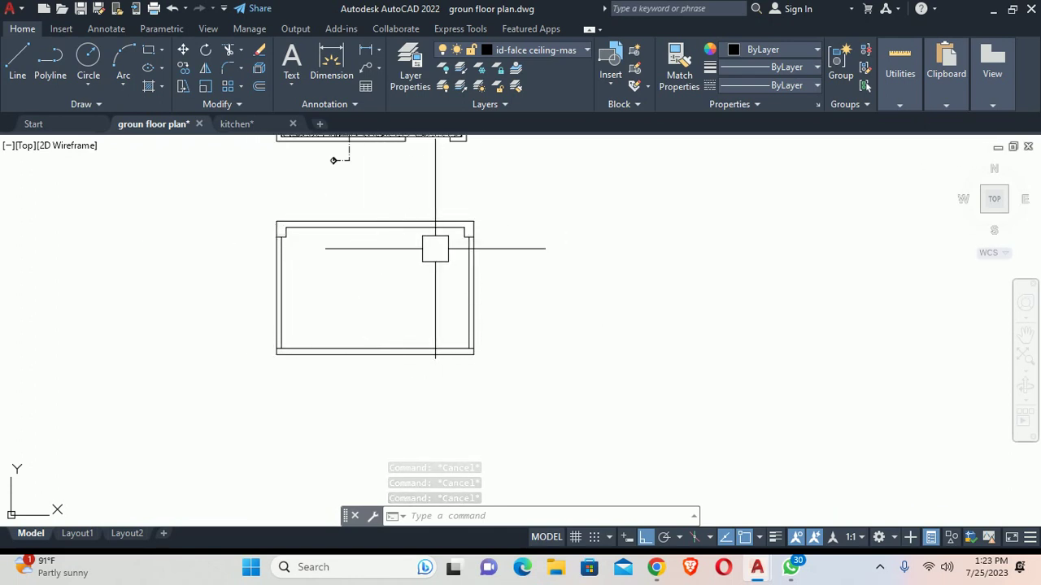
{"action": "scroll", "coordinate": [435, 248], "scroll_direction": "up", "scroll_amount": 2}
{"action": "scroll", "coordinate": [381, 263], "scroll_direction": "up", "scroll_amount": 3}
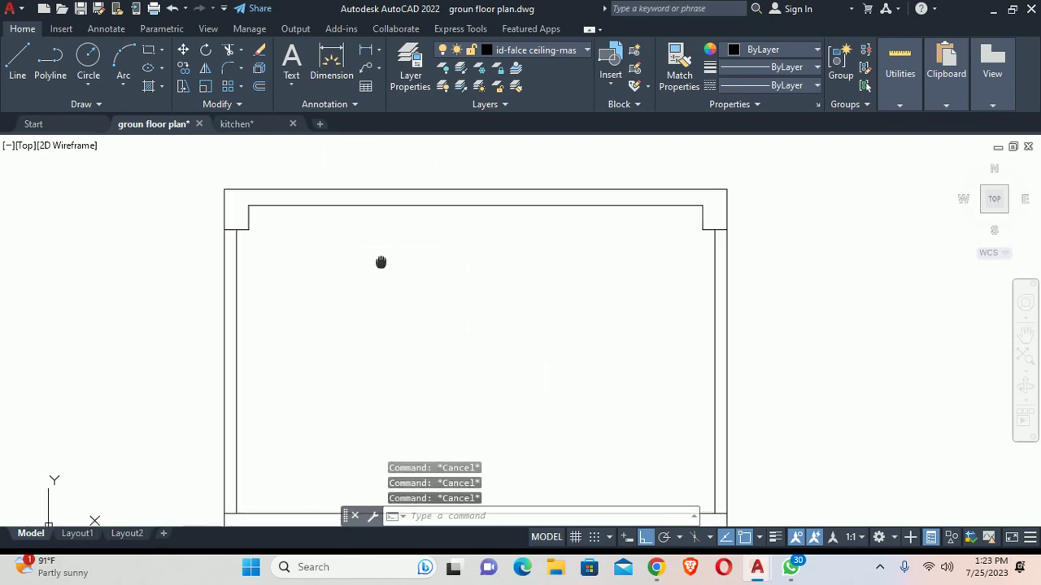
{"action": "type", "text": "o"}
{"action": "key", "text": "Return"}
{"action": "key", "text": "Escape"}
{"action": "scroll", "coordinate": [362, 265], "scroll_direction": "down", "scroll_amount": 4}
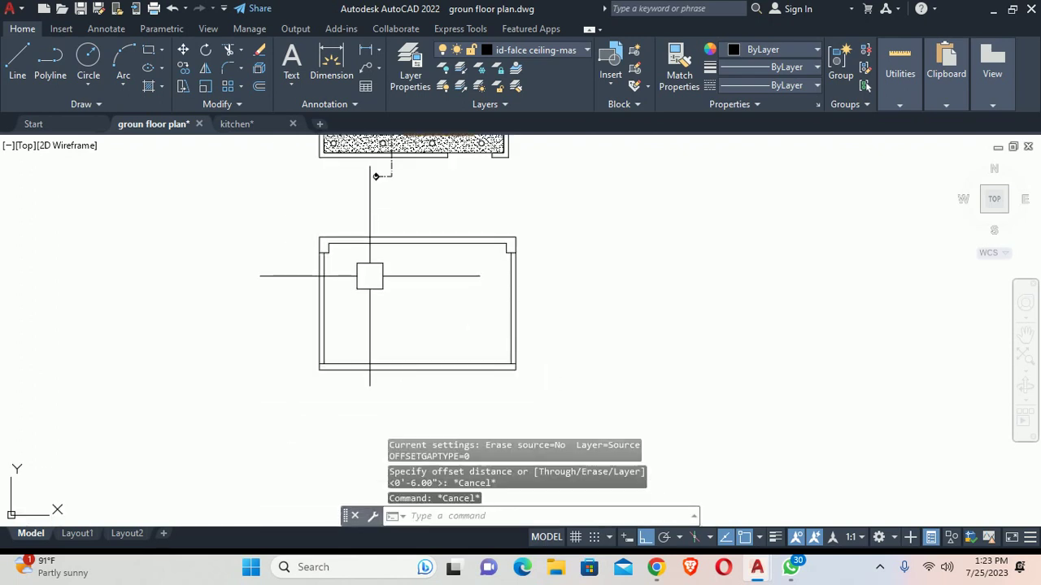
{"action": "type", "text": "h"}
{"action": "key", "text": "Return"}
{"action": "scroll", "coordinate": [325, 273], "scroll_direction": "up", "scroll_amount": 2}
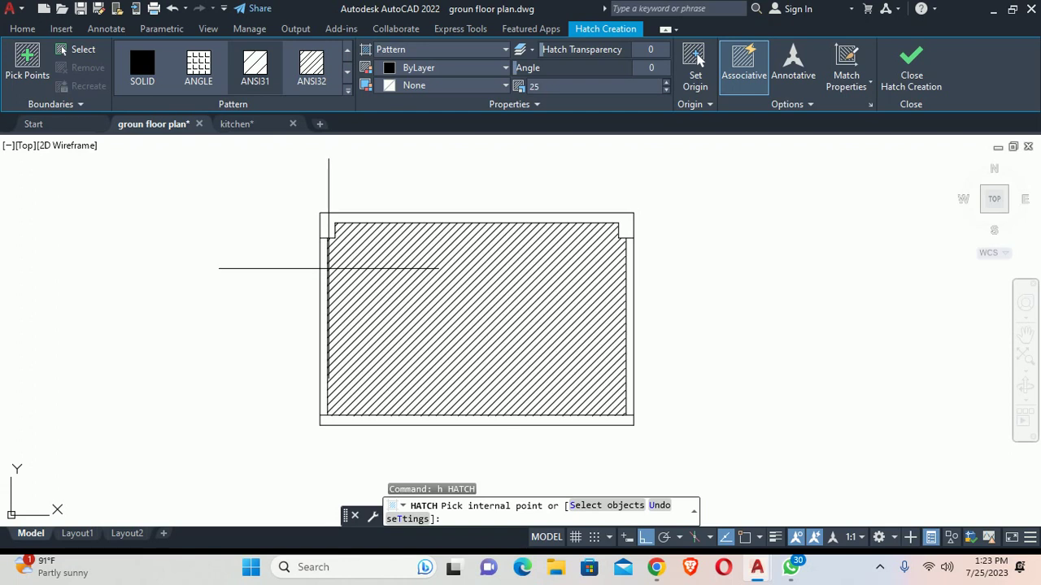
{"action": "left_click", "coordinate": [323, 289]}
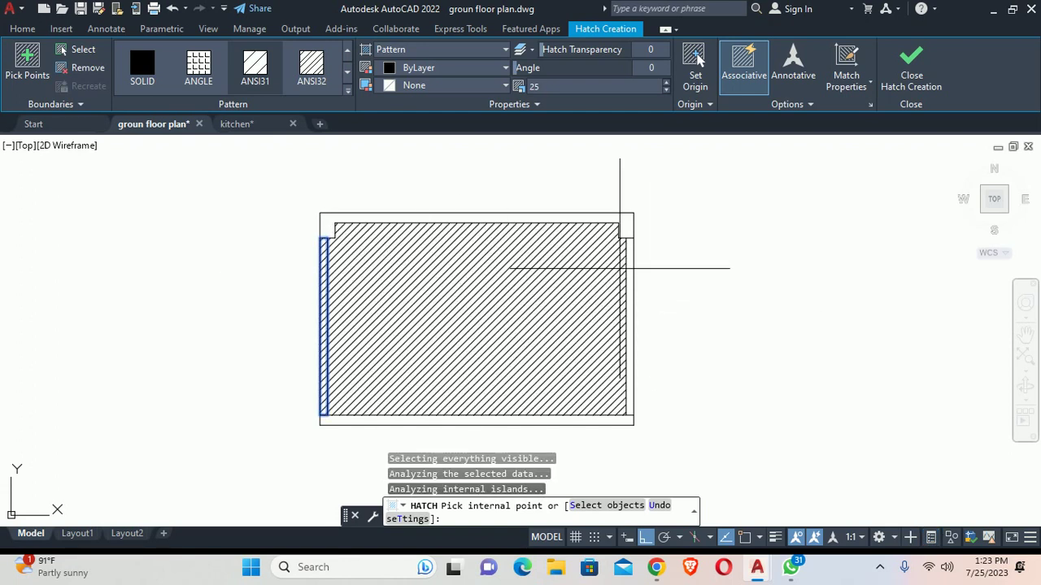
{"action": "left_click", "coordinate": [629, 275]}
{"action": "type", "text": "20"}
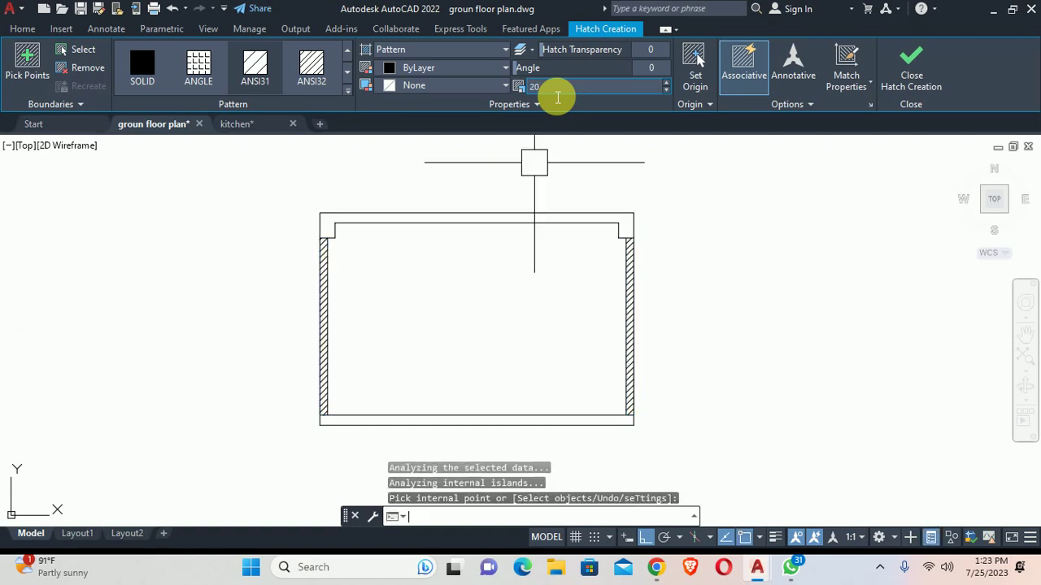
{"action": "key", "text": "Escape"}
{"action": "key", "text": "Escape"}
Step: Start a new hatch for the slabs, cancelling a mistyped option and restarting
{"action": "type", "text": "h"}
{"action": "key", "text": "Return"}
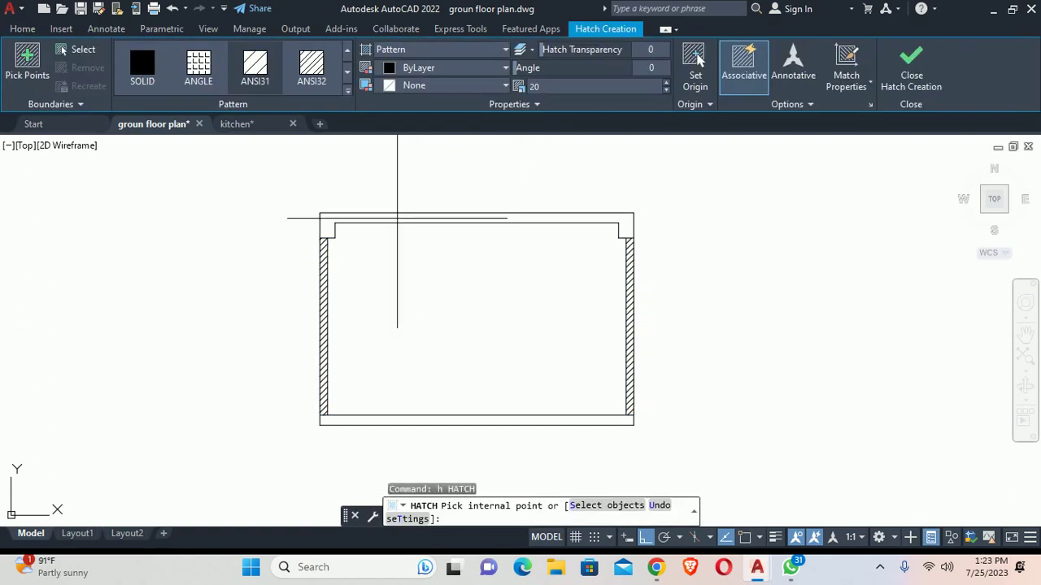
{"action": "type", "text": "ty"}
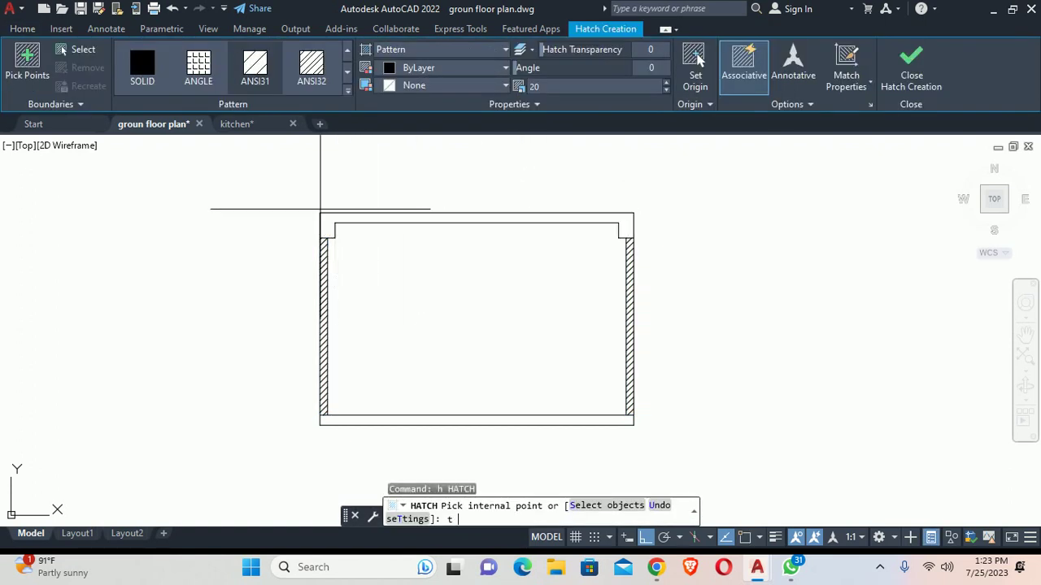
{"action": "key", "text": "Escape"}
{"action": "key", "text": "Escape"}
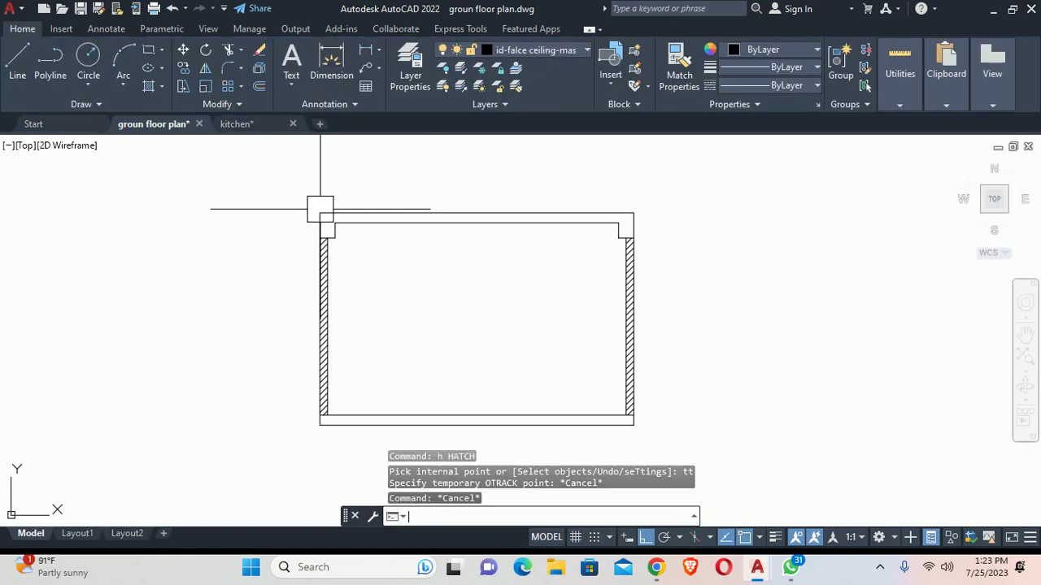
{"action": "type", "text": "h"}
{"action": "key", "text": "Return"}
Step: Choose the AR-CONC pattern from Other Predefined in the hatch settings
{"action": "type", "text": "t"}
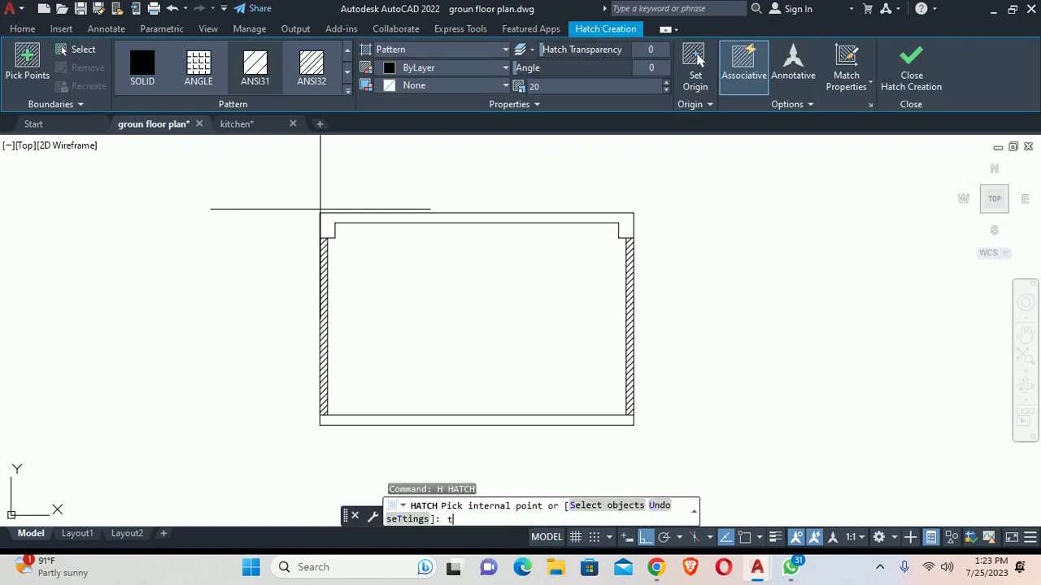
{"action": "key", "text": "Return"}
{"action": "left_click", "coordinate": [210, 98]}
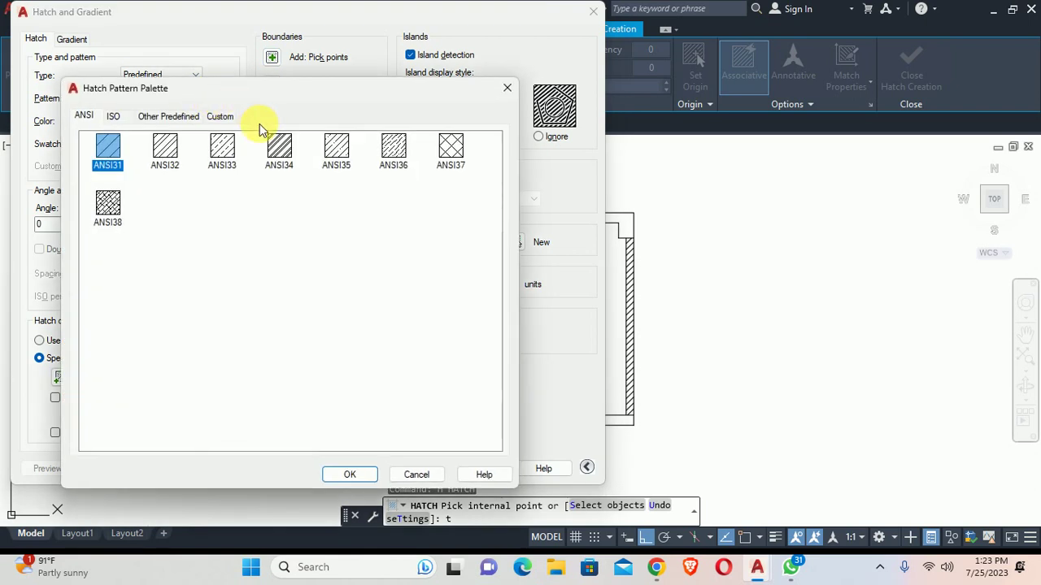
{"action": "left_click", "coordinate": [191, 119]}
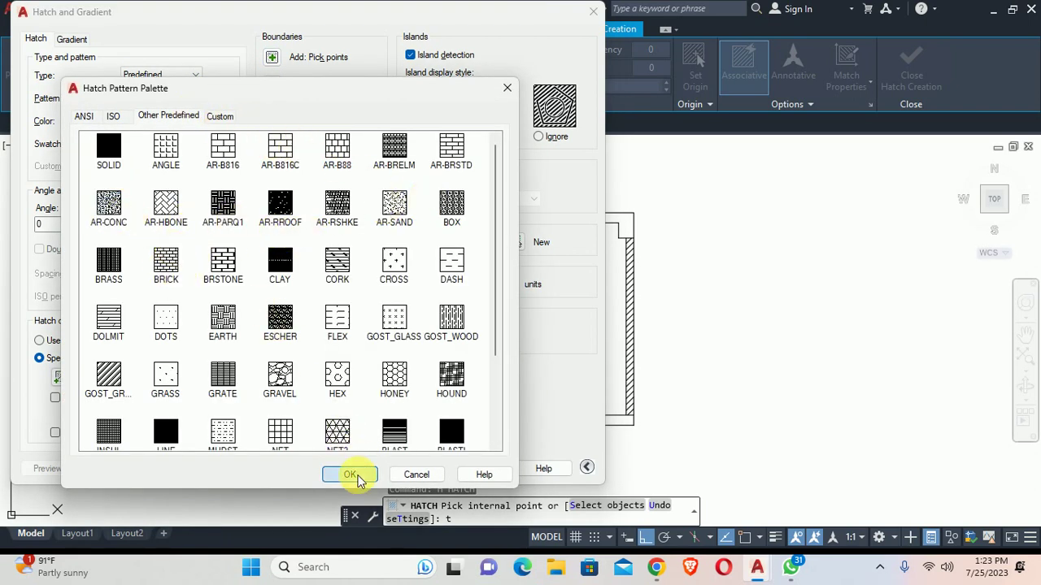
{"action": "left_click", "coordinate": [350, 475]}
{"action": "left_click", "coordinate": [268, 57]}
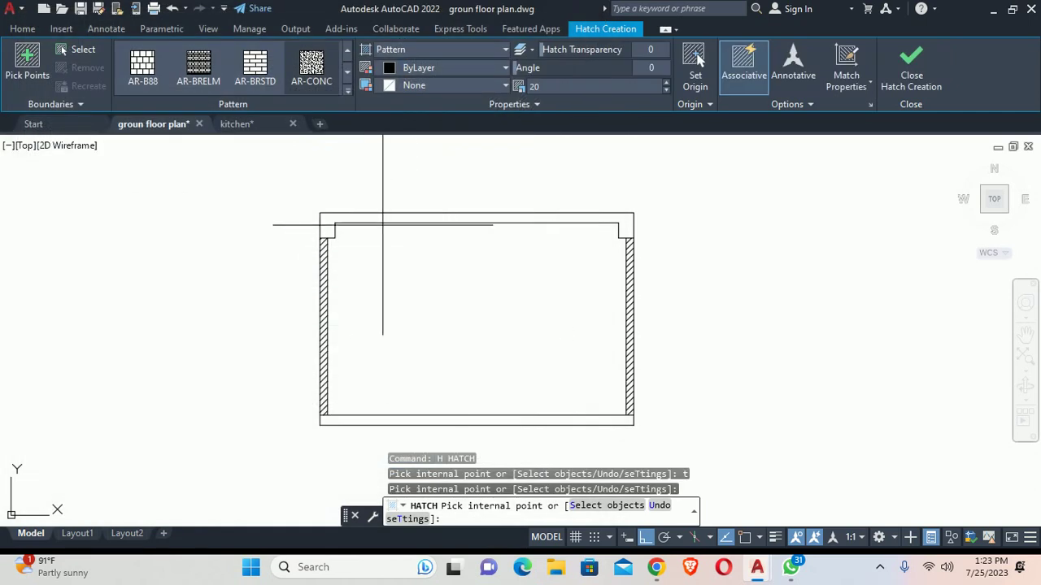
Step: Hatch the top and bottom slab bands with AR-CONC at scale 1
{"action": "left_click", "coordinate": [351, 217]}
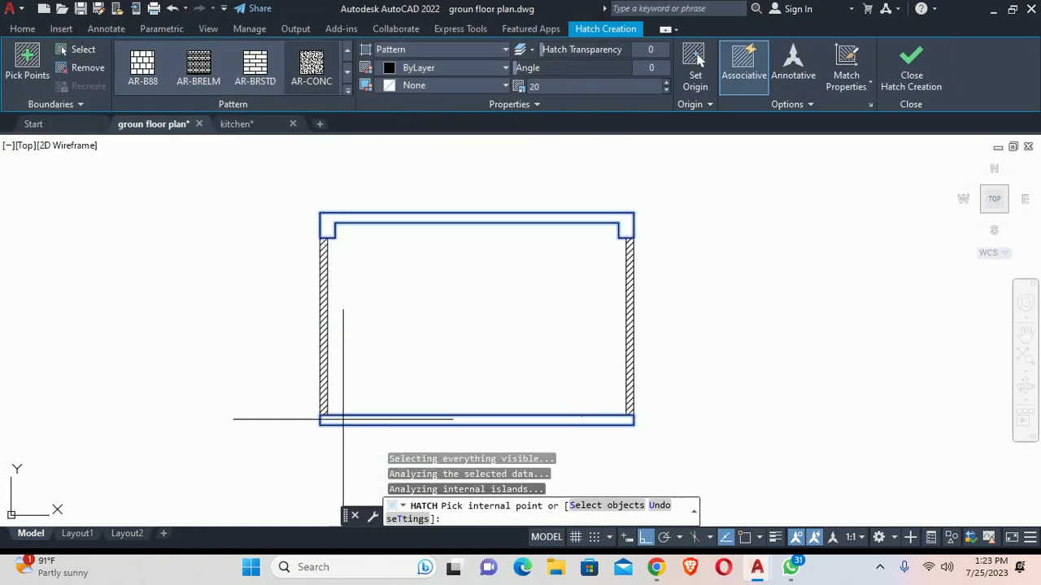
{"action": "type", "text": "t"}
{"action": "key", "text": "Return"}
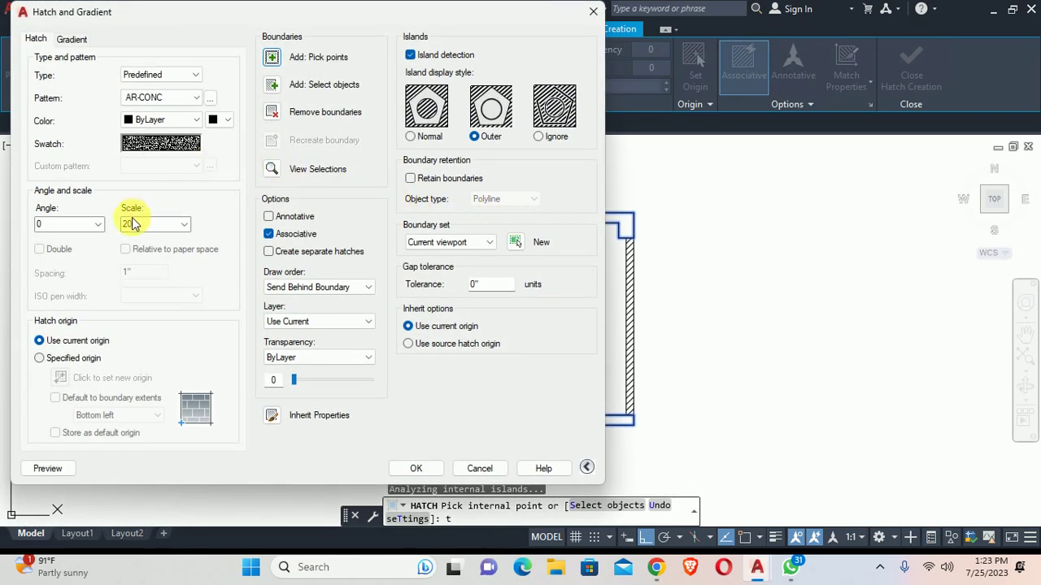
{"action": "key", "text": "Return"}
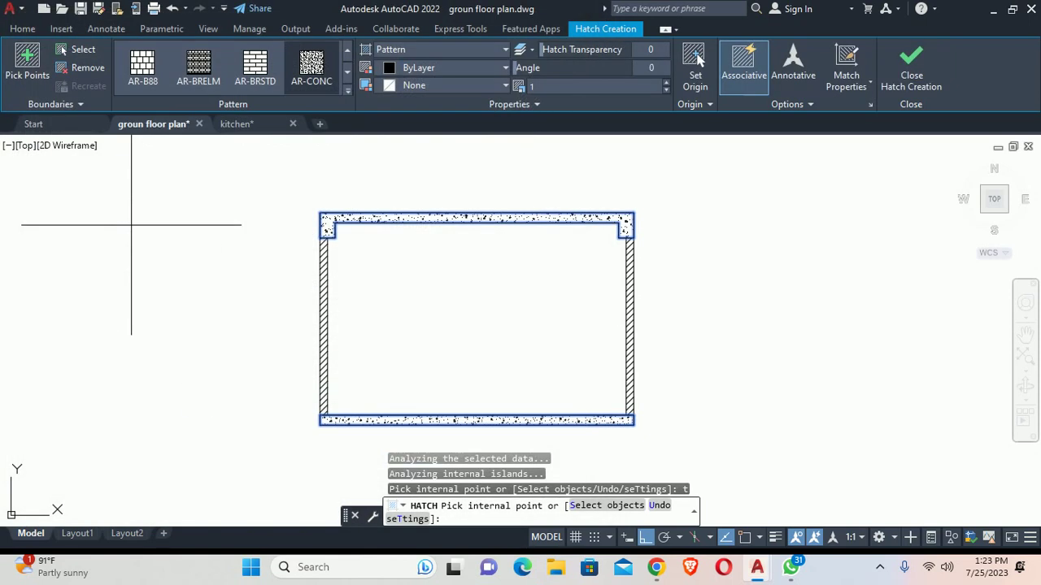
{"action": "key", "text": "Escape"}
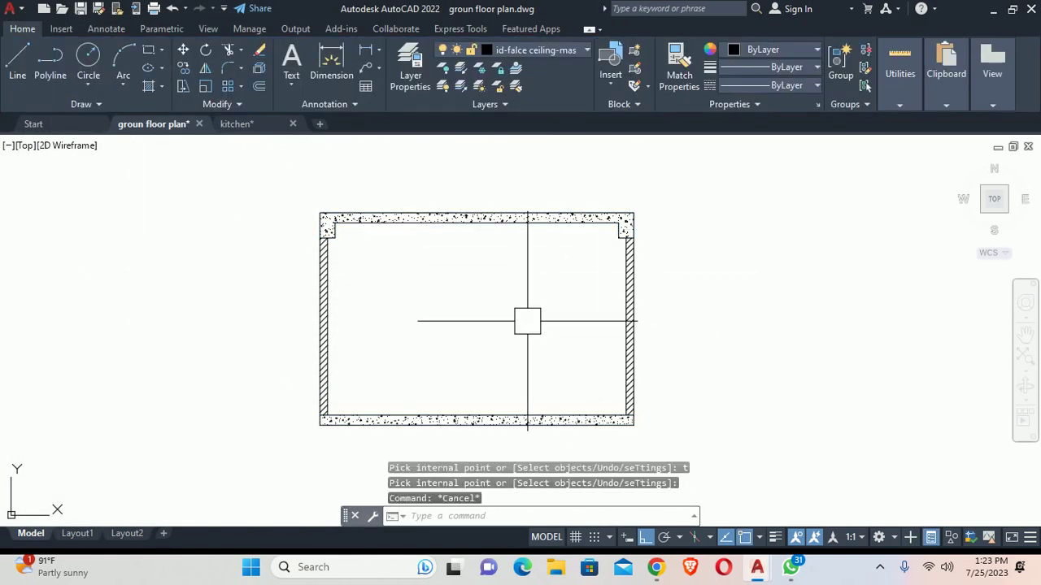
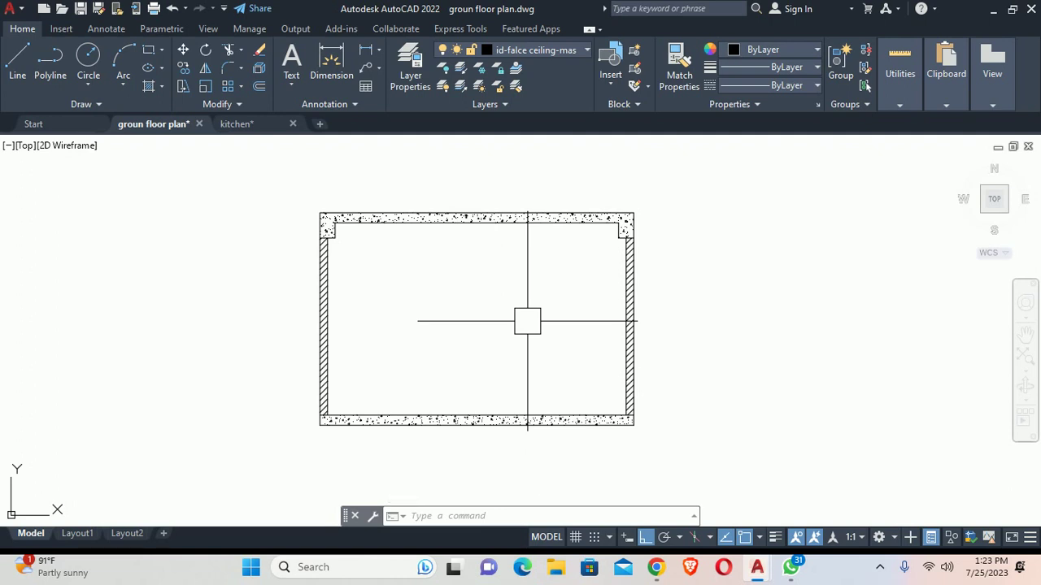
Step: Start a vertical XLINE and place the first construction line through a ceiling plan edge
{"action": "scroll", "coordinate": [528, 321], "scroll_direction": "down", "scroll_amount": 7}
{"action": "scroll", "coordinate": [480, 228], "scroll_direction": "up", "scroll_amount": 5}
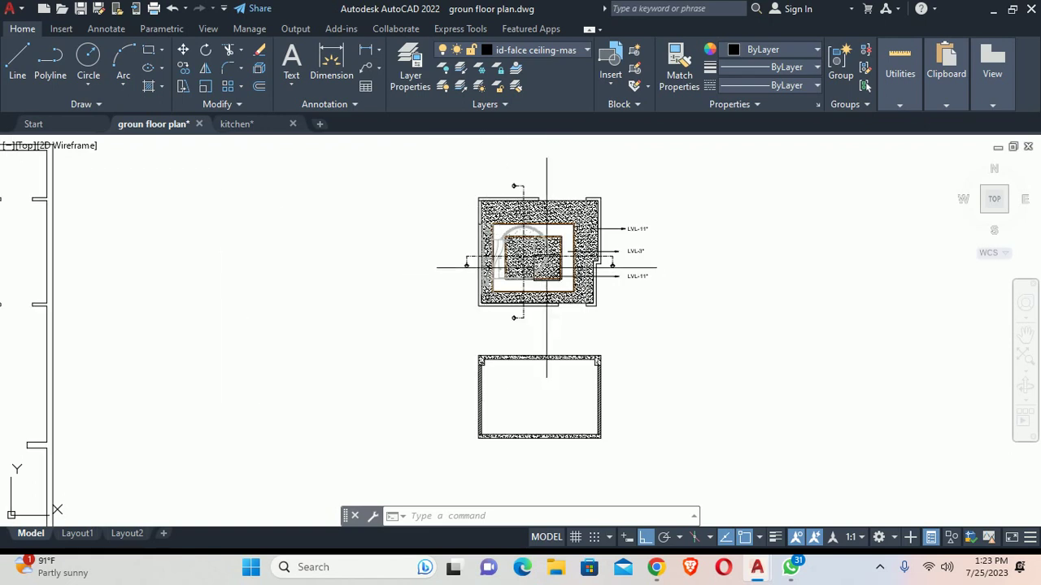
{"action": "scroll", "coordinate": [537, 264], "scroll_direction": "up", "scroll_amount": 2}
{"action": "middle_click_drag", "start_coordinate": [536, 264], "coordinate": [452, 278]}
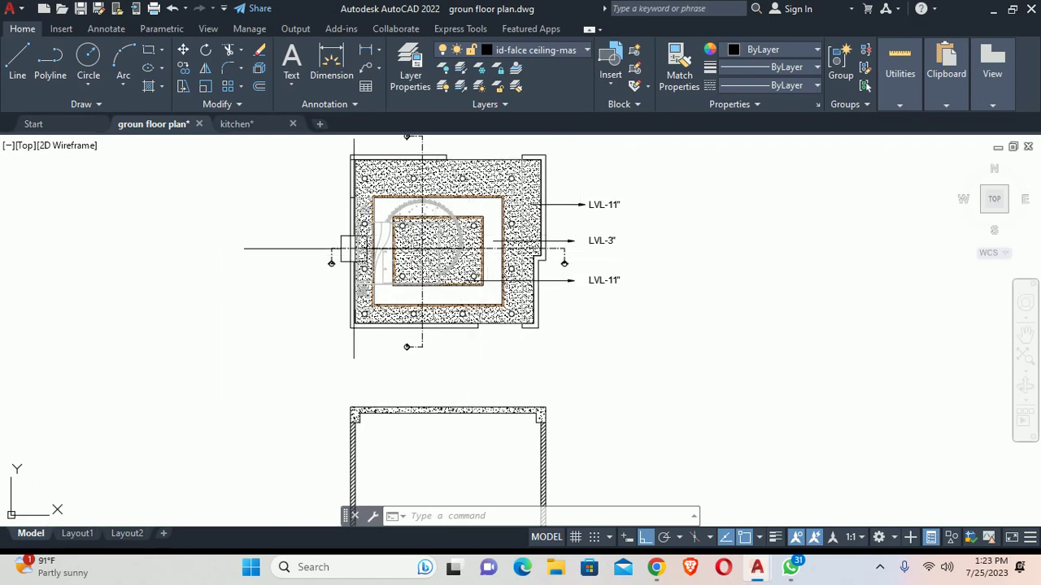
{"action": "middle_click_drag", "start_coordinate": [445, 241], "coordinate": [449, 226]}
{"action": "type", "text": "xl"}
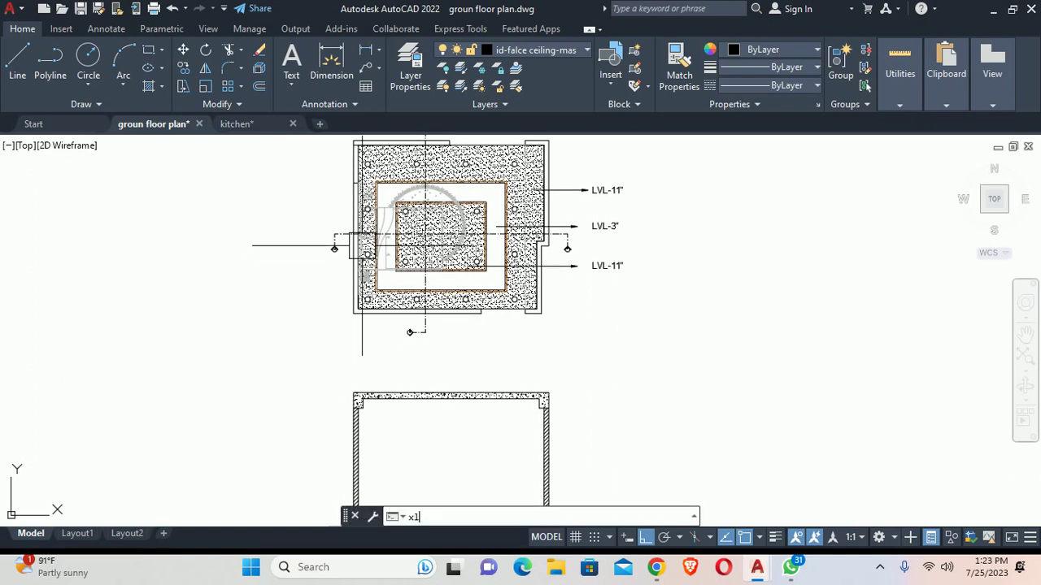
{"action": "key", "text": "Return"}
{"action": "type", "text": "v"}
{"action": "key", "text": "Return"}
{"action": "scroll", "coordinate": [449, 226], "scroll_direction": "up", "scroll_amount": 5}
{"action": "scroll", "coordinate": [414, 230], "scroll_direction": "up", "scroll_amount": 5}
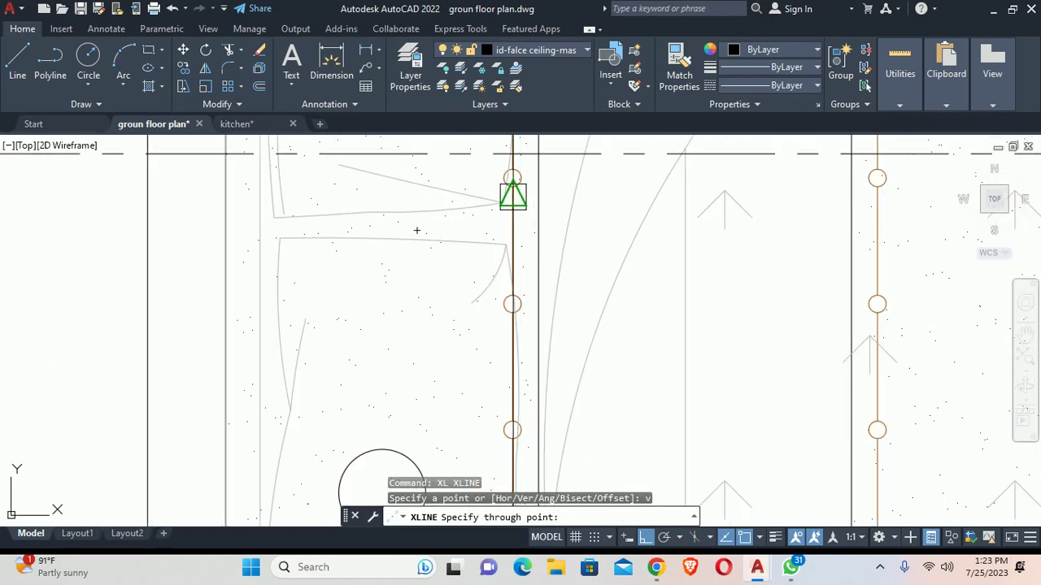
{"action": "left_click", "coordinate": [503, 273]}
Step: Place a second vertical construction line at the next ceiling edge, dropping into the section
{"action": "middle_click_drag", "start_coordinate": [765, 270], "coordinate": [532, 301]}
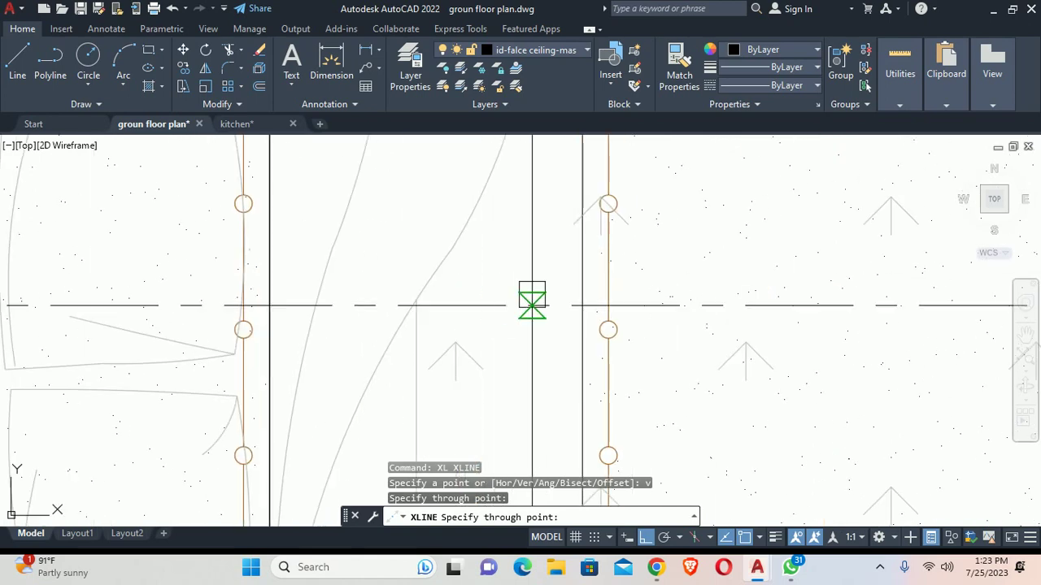
{"action": "scroll", "coordinate": [607, 306], "scroll_direction": "down", "scroll_amount": 3}
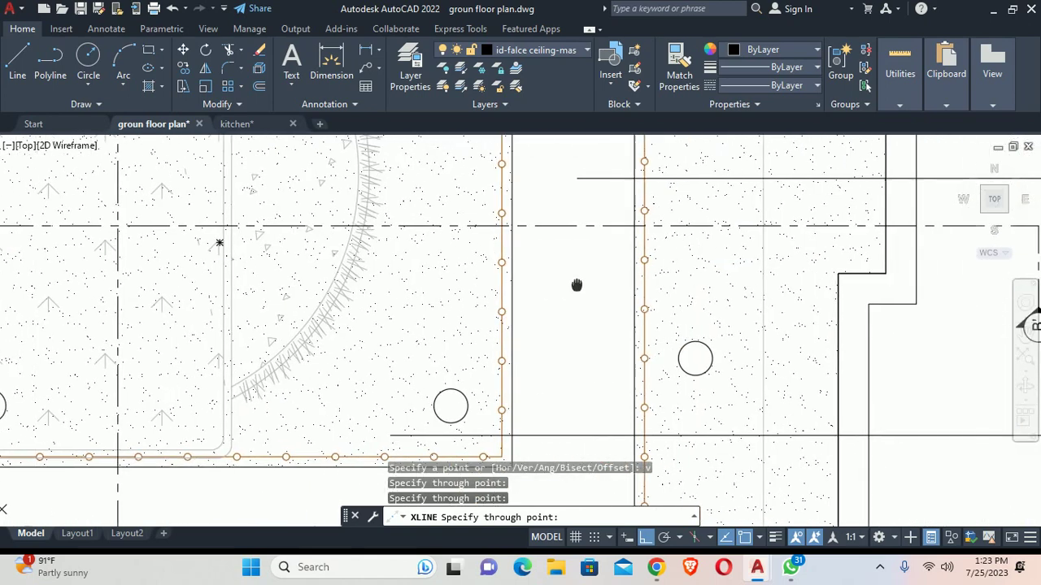
{"action": "middle_click_drag", "start_coordinate": [572, 227], "coordinate": [516, 265]}
{"action": "left_click", "coordinate": [516, 265]}
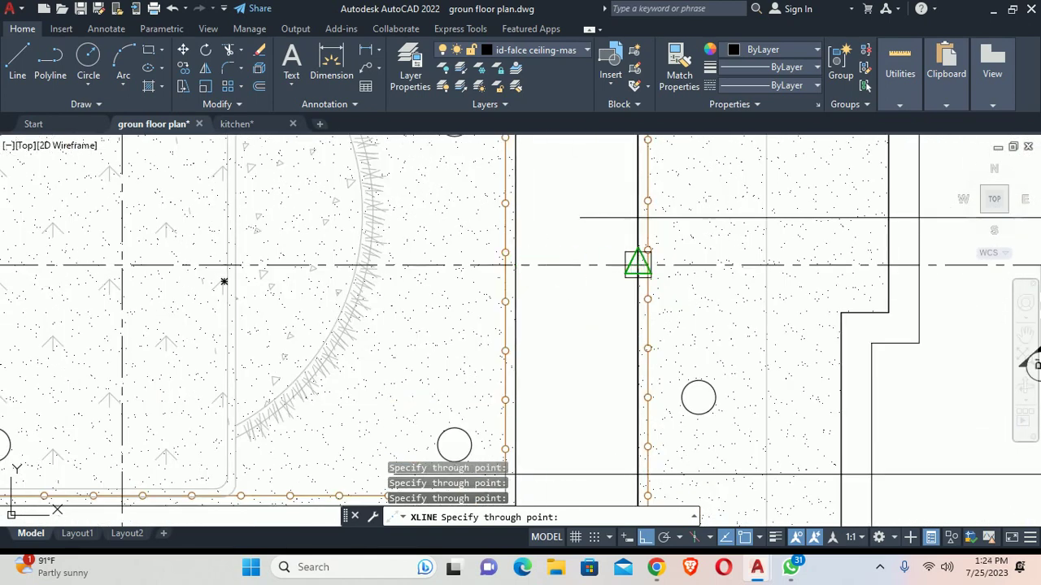
{"action": "key", "text": "Escape"}
{"action": "scroll", "coordinate": [436, 429], "scroll_direction": "down", "scroll_amount": 3}
{"action": "key", "text": "Escape"}
{"action": "scroll", "coordinate": [476, 198], "scroll_direction": "up", "scroll_amount": 4}
{"action": "middle_click_drag", "start_coordinate": [477, 198], "coordinate": [483, 260]}
{"action": "scroll", "coordinate": [483, 260], "scroll_direction": "up", "scroll_amount": 2}
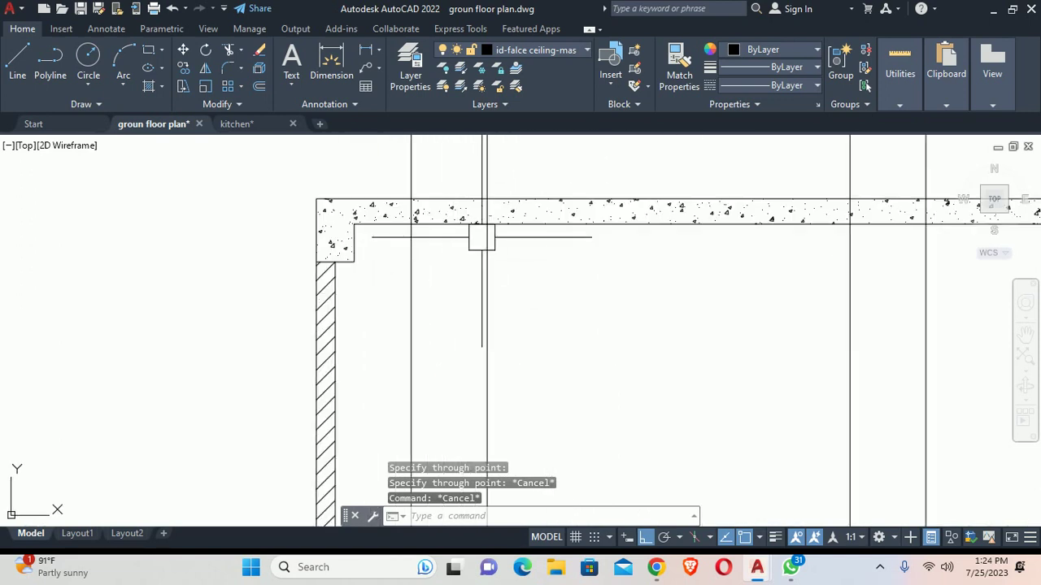
Step: Offset the slab's underside line 11 inches downward in the section
{"action": "type", "text": "o"}
{"action": "key", "text": "Return"}
{"action": "scroll", "coordinate": [481, 226], "scroll_direction": "down", "scroll_amount": 2}
{"action": "scroll", "coordinate": [539, 204], "scroll_direction": "up", "scroll_amount": 2}
{"action": "scroll", "coordinate": [553, 244], "scroll_direction": "up", "scroll_amount": 2}
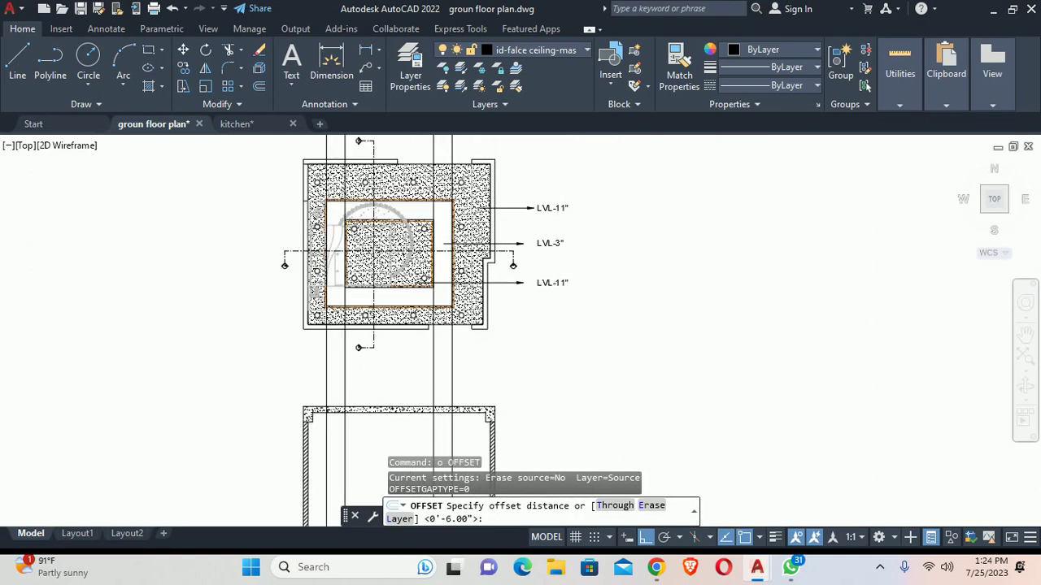
{"action": "scroll", "coordinate": [567, 289], "scroll_direction": "up", "scroll_amount": 2}
{"action": "scroll", "coordinate": [547, 322], "scroll_direction": "down", "scroll_amount": 3}
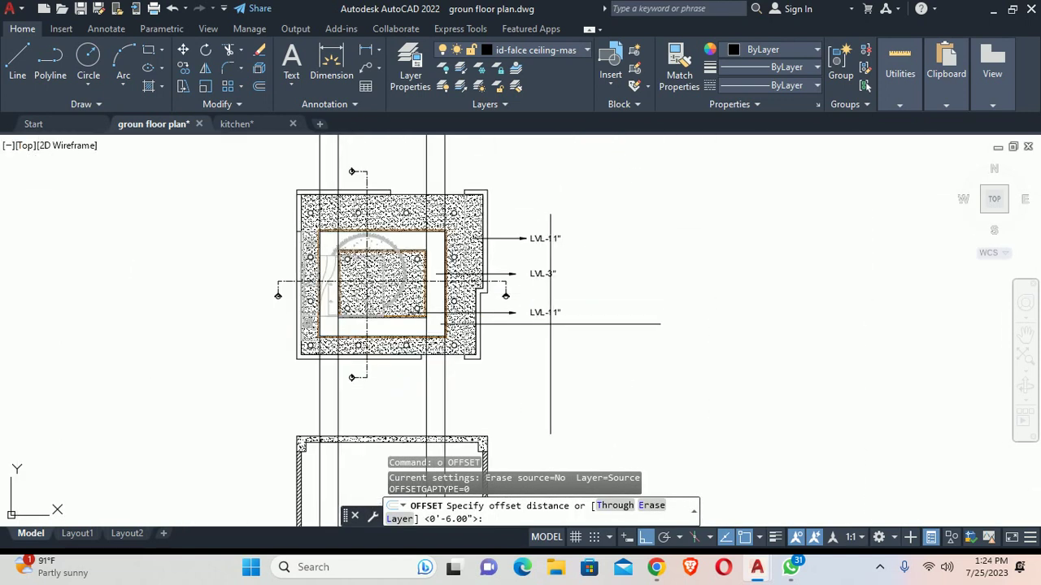
{"action": "middle_click_drag", "start_coordinate": [516, 320], "coordinate": [601, 238]}
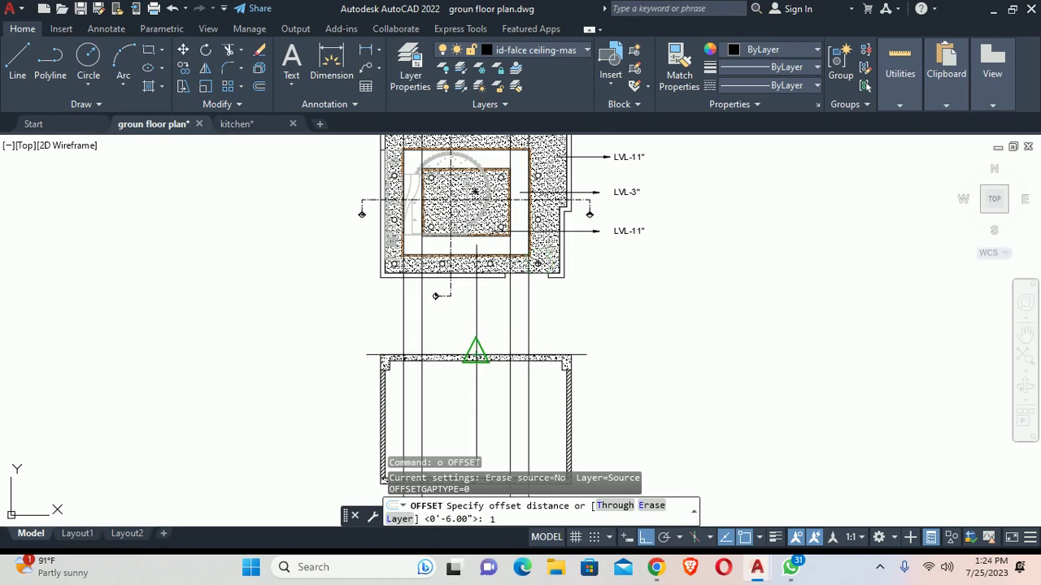
{"action": "type", "text": "1"}
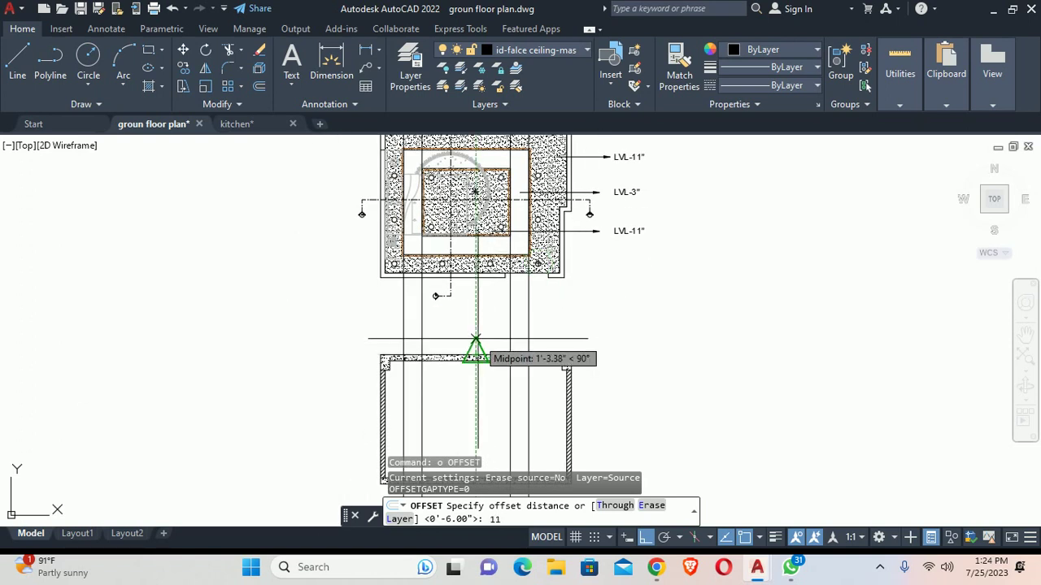
{"action": "key", "text": "Return"}
{"action": "scroll", "coordinate": [459, 361], "scroll_direction": "up", "scroll_amount": 5}
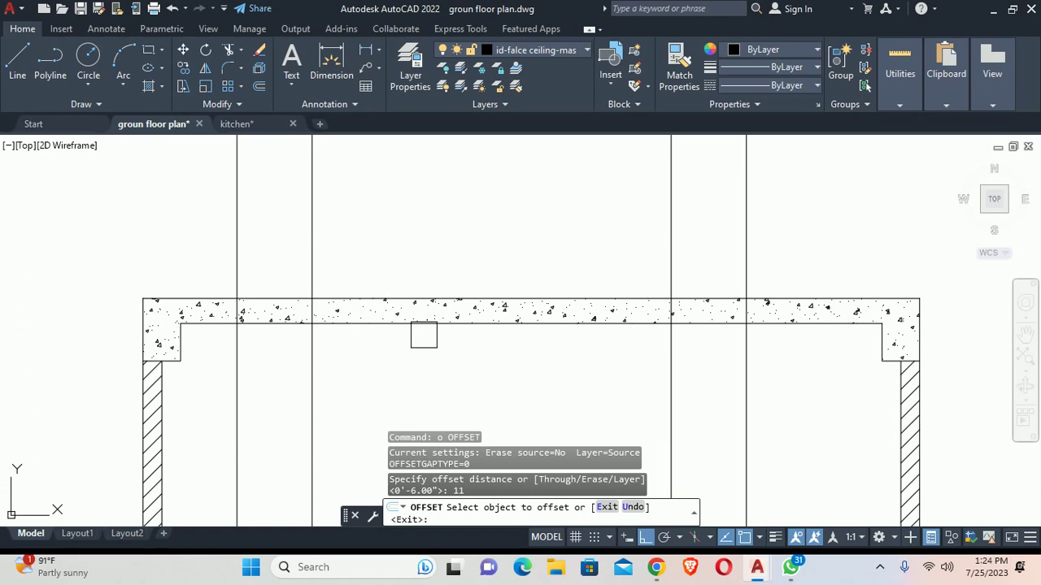
{"action": "left_click", "coordinate": [424, 335]}
{"action": "key", "text": "Escape"}
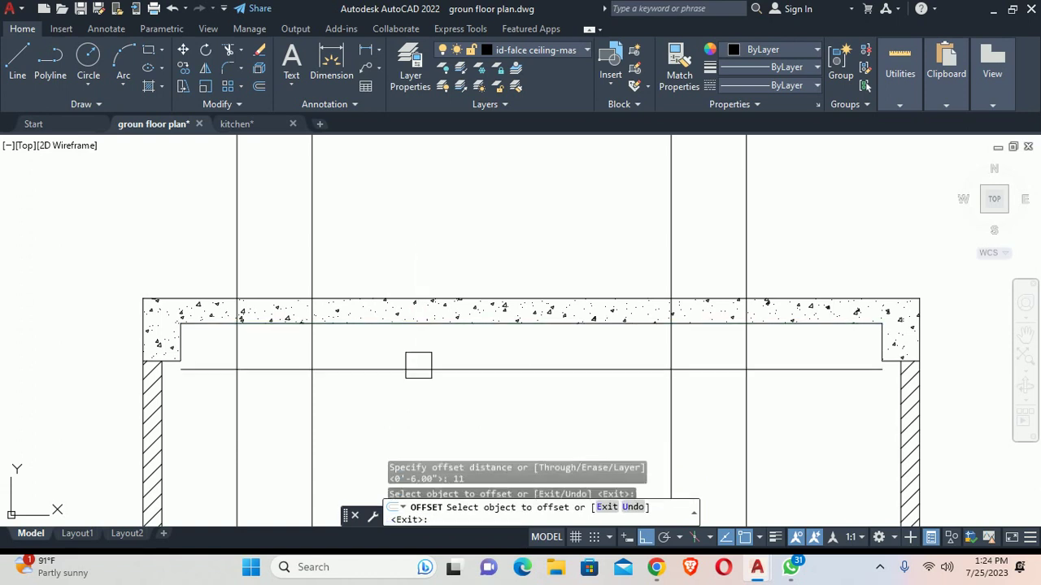
{"action": "key", "text": "Escape"}
{"action": "middle_click_drag", "start_coordinate": [419, 366], "coordinate": [458, 287]}
{"action": "key", "text": "Escape"}
Step: Extend the new offset line to the right wall
{"action": "type", "text": "ex"}
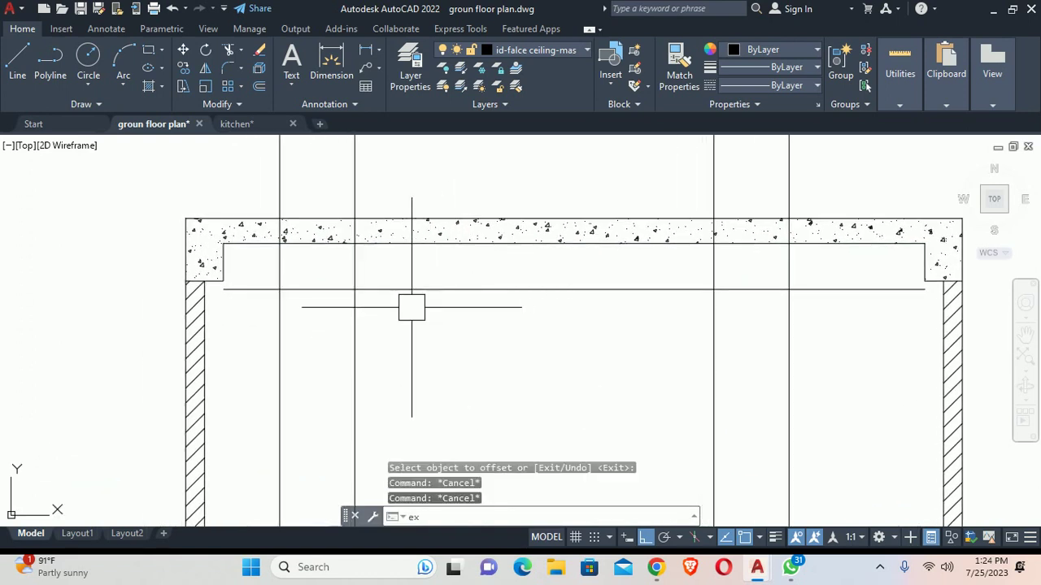
{"action": "key", "text": "Return"}
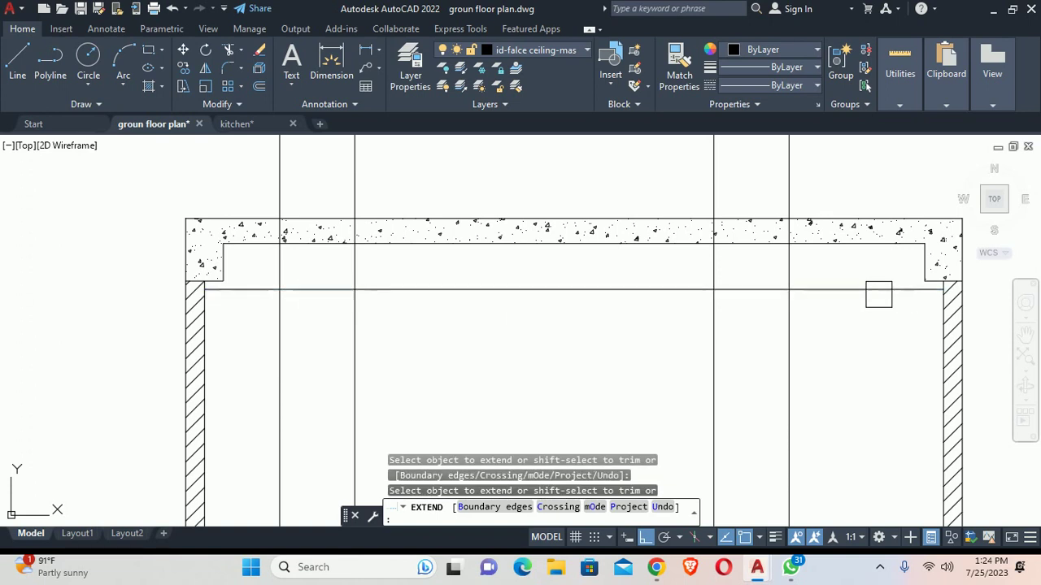
{"action": "left_click", "coordinate": [475, 300]}
{"action": "key", "text": "Escape"}
{"action": "key", "text": "Escape"}
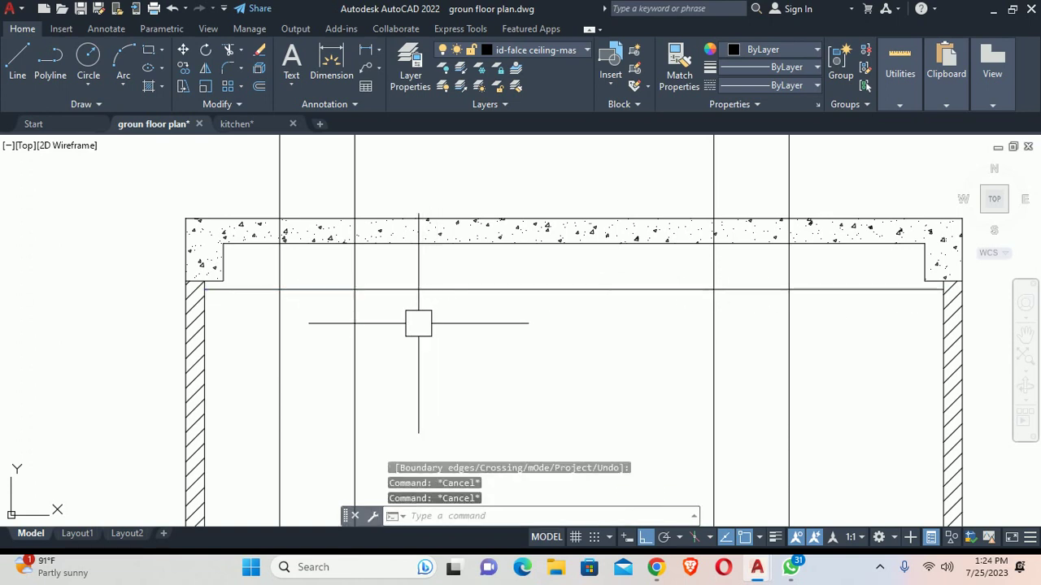
{"action": "middle_click_drag", "start_coordinate": [403, 312], "coordinate": [485, 291]}
{"action": "type", "text": "o"}
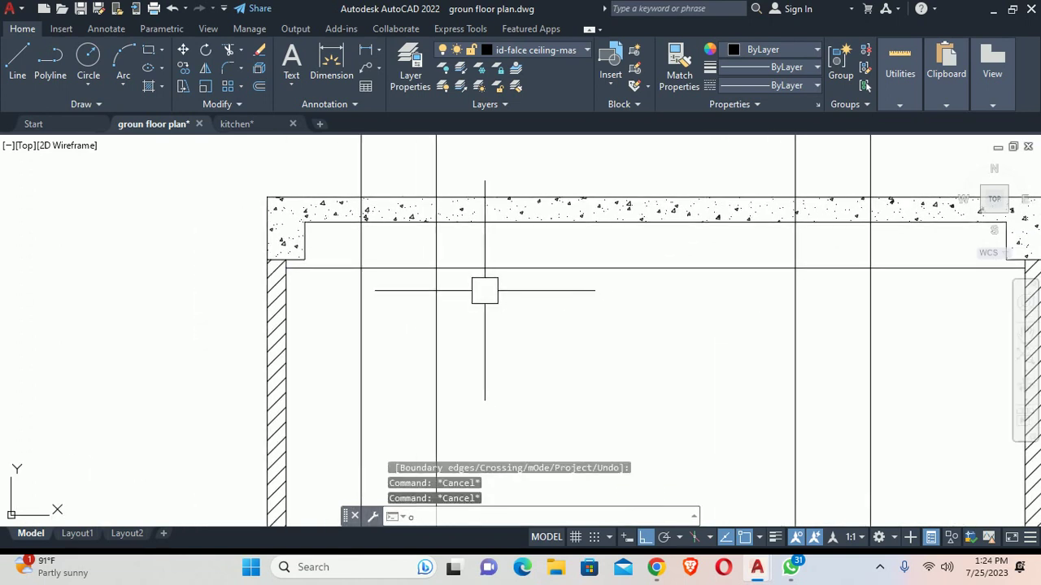
{"action": "key", "text": "Return"}
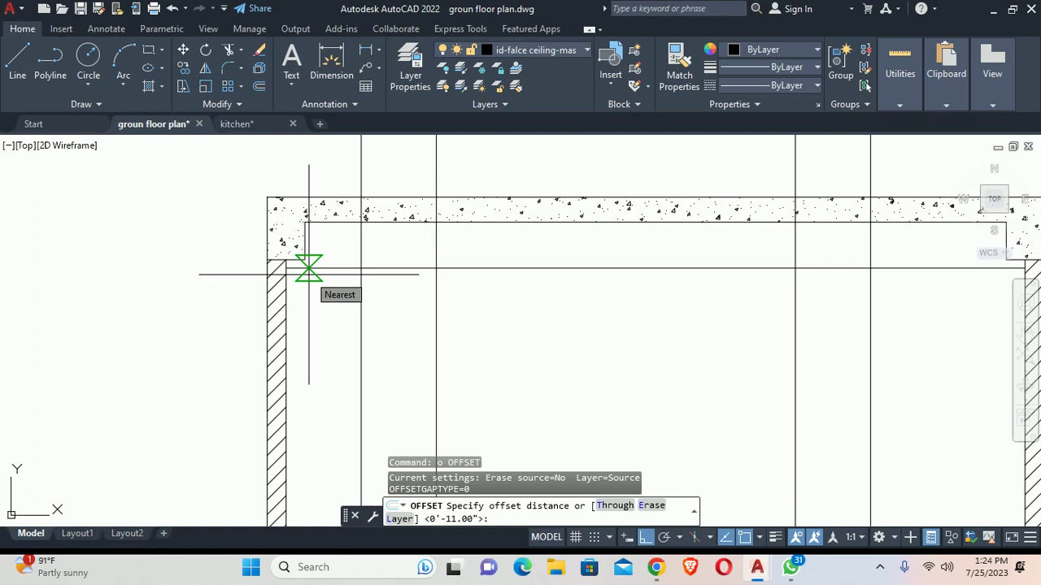
Step: Change the lower LVL-11" label to read LVL-12"
{"action": "key", "text": "Escape"}
{"action": "key", "text": "Escape"}
{"action": "scroll", "coordinate": [528, 260], "scroll_direction": "down", "scroll_amount": 3}
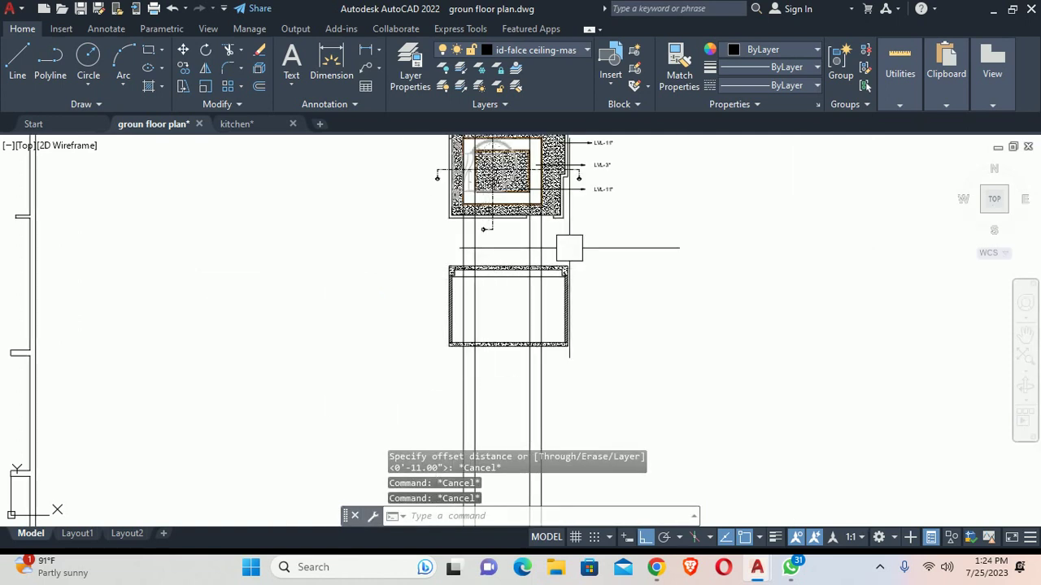
{"action": "scroll", "coordinate": [606, 166], "scroll_direction": "up", "scroll_amount": 3}
{"action": "middle_click_drag", "start_coordinate": [426, 332], "coordinate": [441, 304]}
{"action": "double_click", "coordinate": [455, 309]}
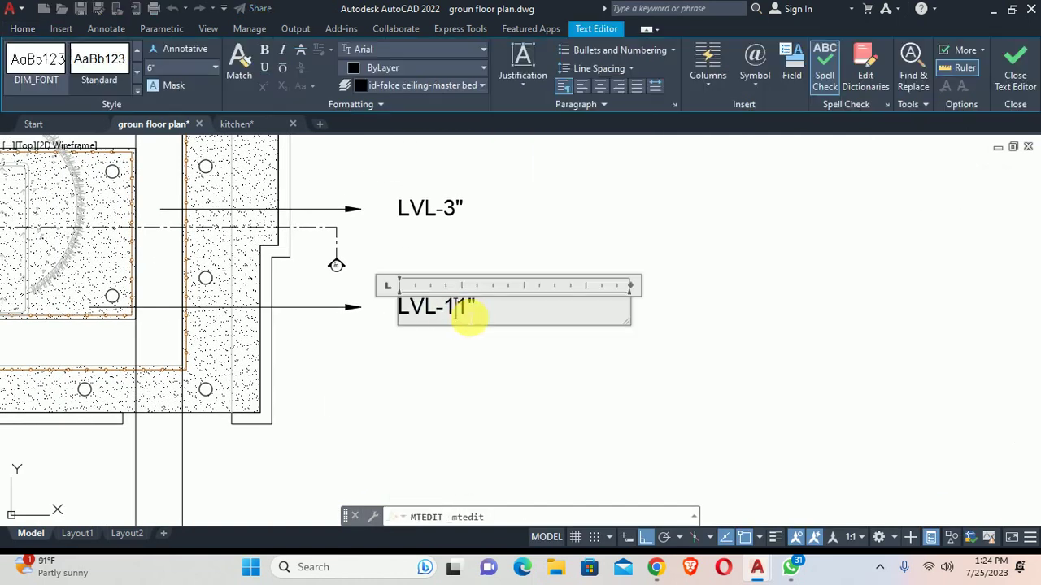
{"action": "scroll", "coordinate": [465, 314], "scroll_direction": "up", "scroll_amount": 3}
{"action": "left_click_drag", "start_coordinate": [476, 313], "coordinate": [454, 309]}
{"action": "type", "text": "2"}
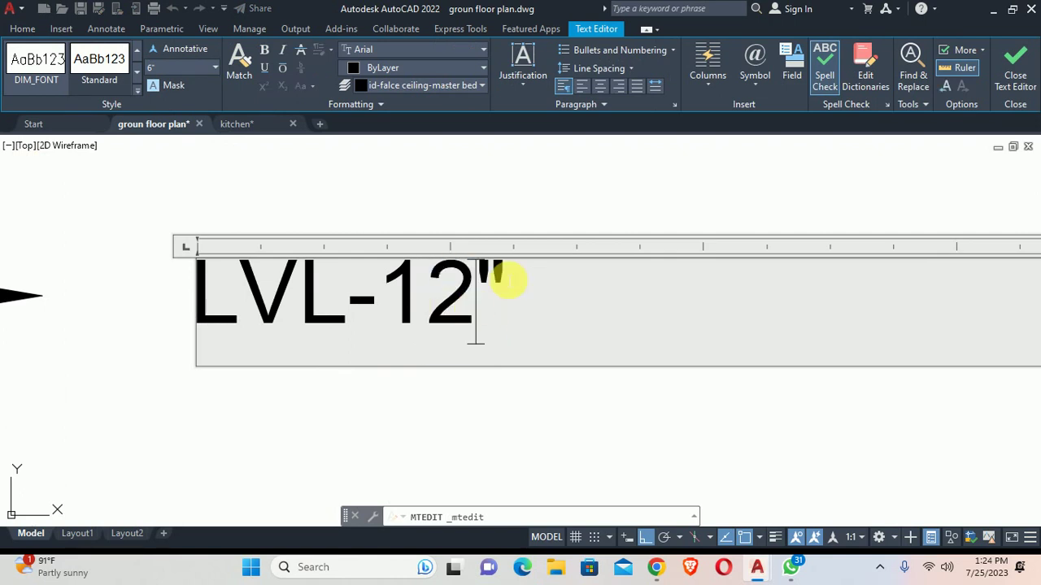
{"action": "left_click", "coordinate": [407, 407]}
Step: Change the other LVL-11" label to LVL-12"
{"action": "scroll", "coordinate": [337, 460], "scroll_direction": "down", "scroll_amount": 3}
{"action": "scroll", "coordinate": [451, 367], "scroll_direction": "up", "scroll_amount": 2}
{"action": "scroll", "coordinate": [487, 309], "scroll_direction": "up", "scroll_amount": 2}
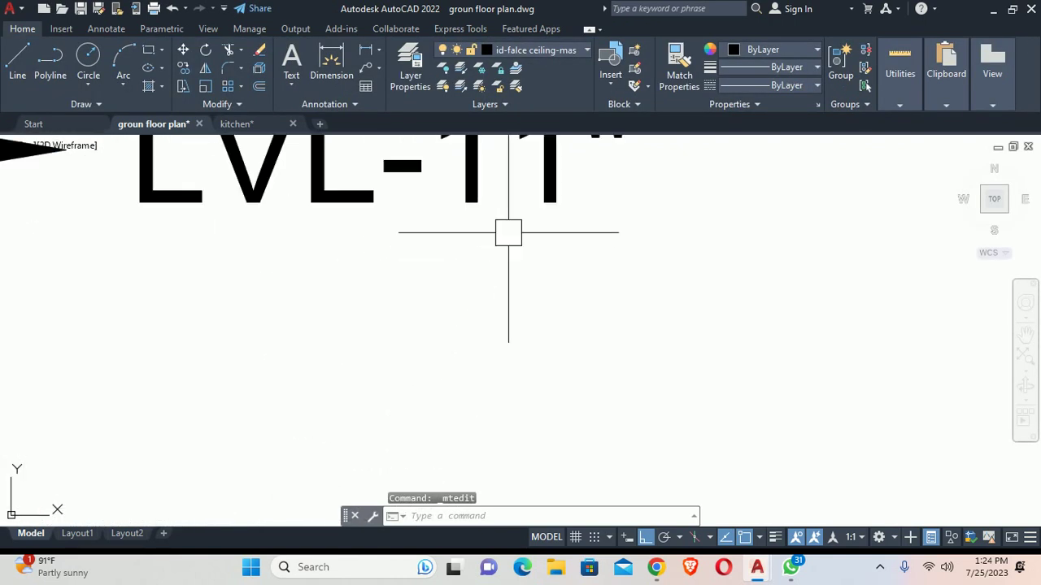
{"action": "double_click", "coordinate": [539, 204]}
{"action": "type", "text": "2"}
{"action": "key", "text": "Escape"}
{"action": "scroll", "coordinate": [521, 325], "scroll_direction": "down", "scroll_amount": 3}
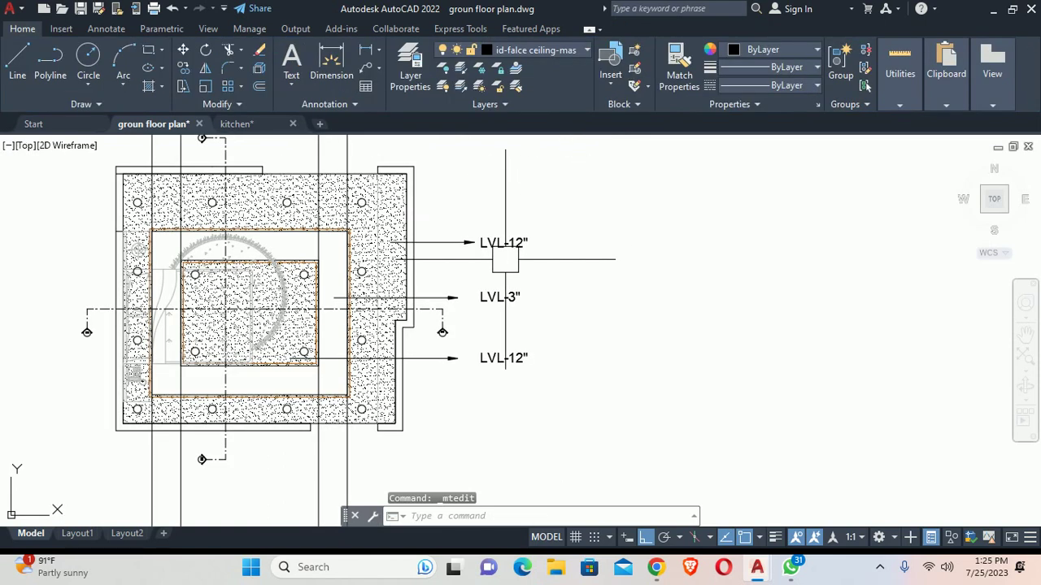
{"action": "scroll", "coordinate": [442, 344], "scroll_direction": "down", "scroll_amount": 3}
{"action": "middle_click_drag", "start_coordinate": [442, 344], "coordinate": [457, 274]}
{"action": "scroll", "coordinate": [501, 301], "scroll_direction": "up", "scroll_amount": 3}
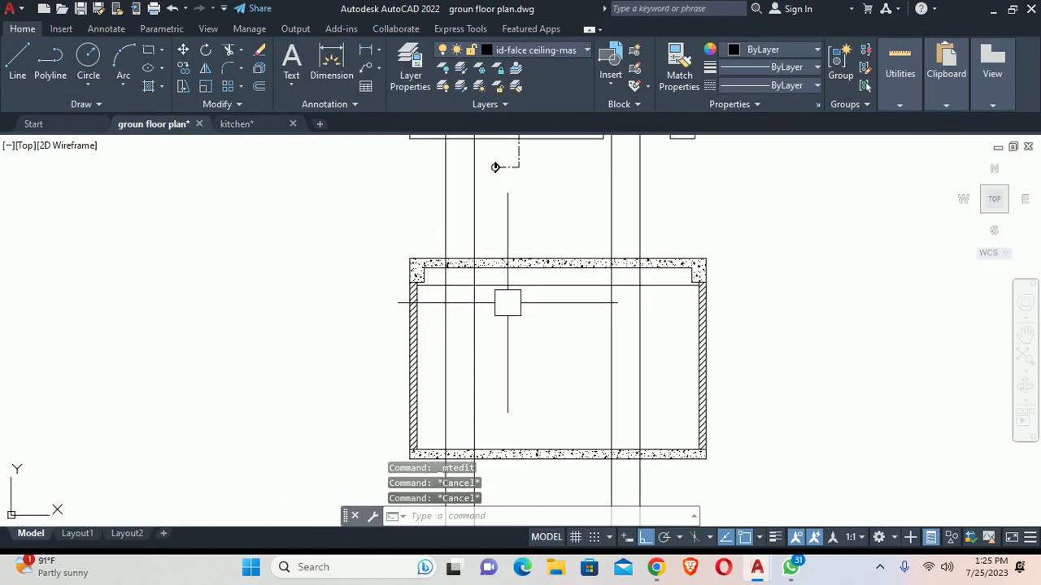
Step: Begin an offset on the horizontal line under the slab, then cancel it
{"action": "type", "text": "o"}
{"action": "key", "text": "Return"}
{"action": "key", "text": "Return"}
{"action": "left_click", "coordinate": [506, 284]}
{"action": "key", "text": "Escape"}
{"action": "key", "text": "Escape"}
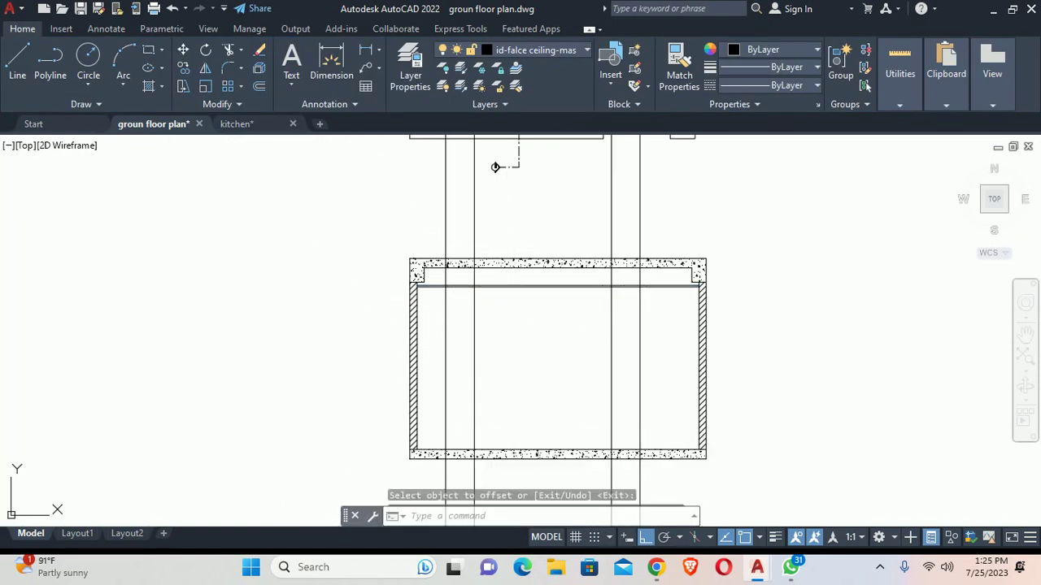
{"action": "scroll", "coordinate": [500, 289], "scroll_direction": "up", "scroll_amount": 3}
Step: Delete the extra line under the slab and offset the ceiling line 0.75 to form the strip
{"action": "scroll", "coordinate": [488, 325], "scroll_direction": "up", "scroll_amount": 2}
{"action": "left_click", "coordinate": [462, 282]}
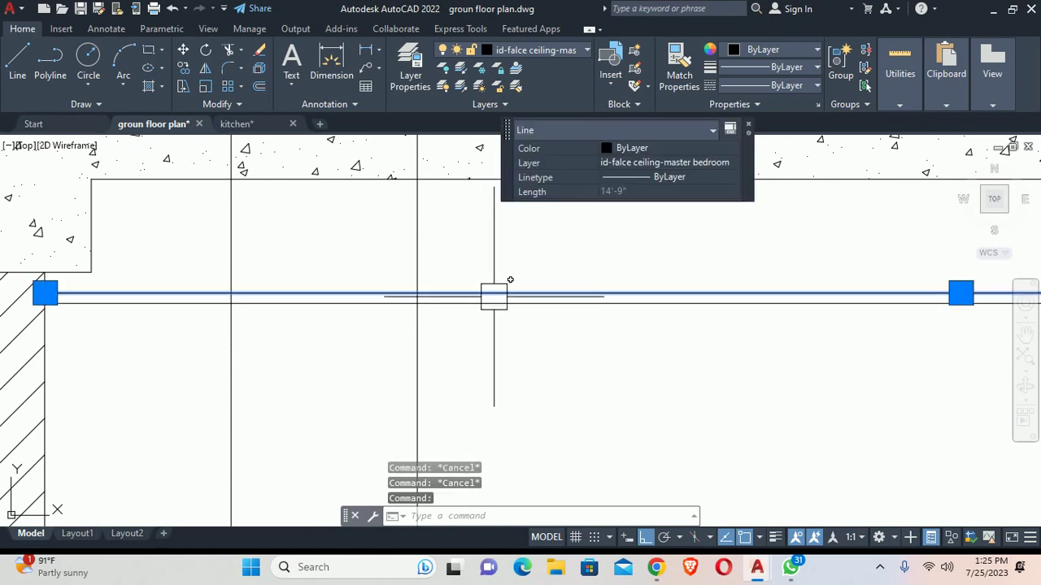
{"action": "key", "text": "Delete"}
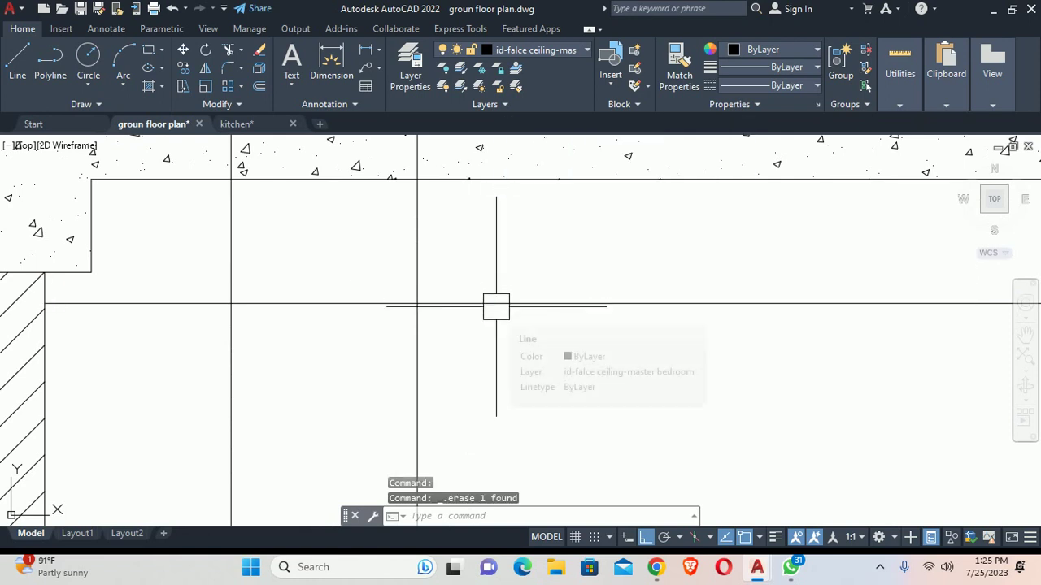
{"action": "type", "text": "o"}
{"action": "key", "text": "Return"}
{"action": "type", "text": "1"}
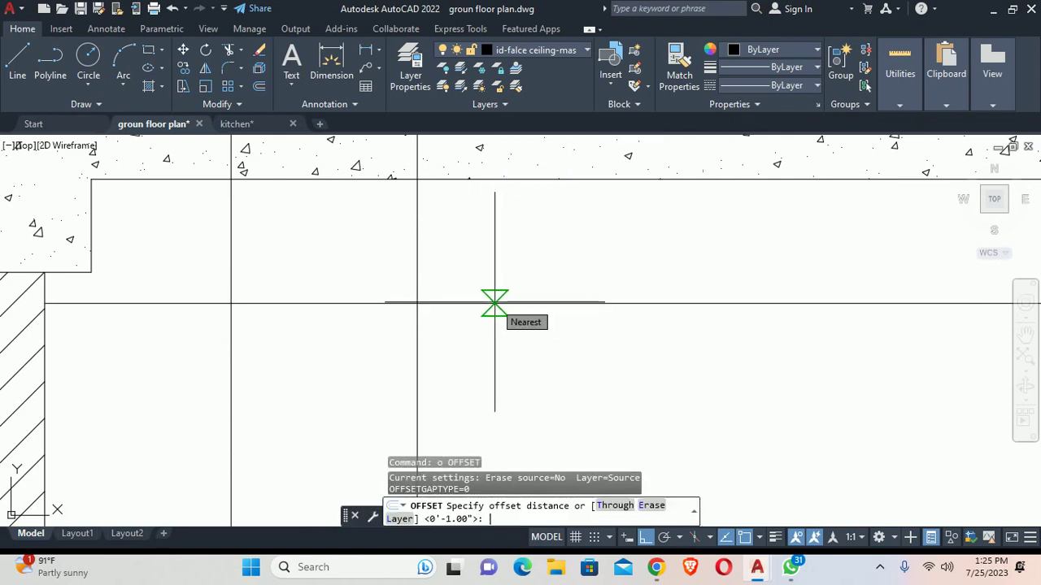
{"action": "type", "text": "5"}
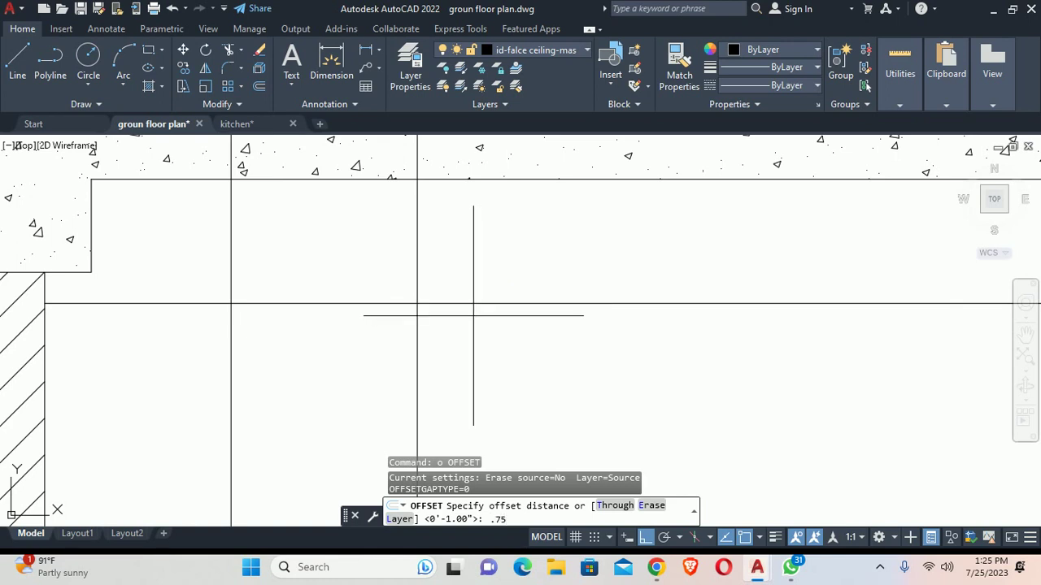
{"action": "key", "text": "Return"}
{"action": "left_click", "coordinate": [469, 303]}
{"action": "key", "text": "Escape"}
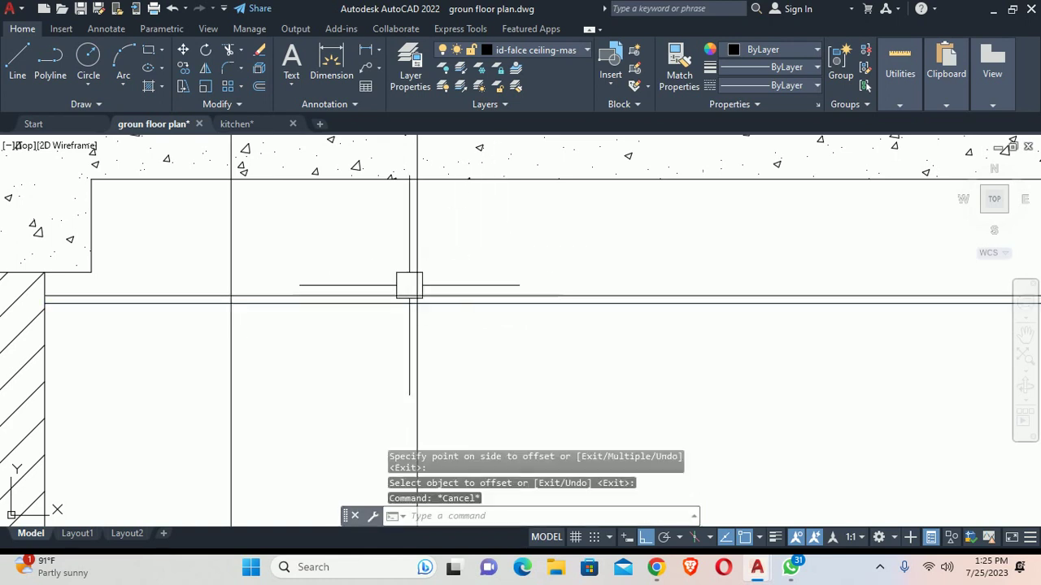
{"action": "key", "text": "Escape"}
{"action": "scroll", "coordinate": [382, 296], "scroll_direction": "down", "scroll_amount": 1}
{"action": "scroll", "coordinate": [381, 300], "scroll_direction": "down", "scroll_amount": 1}
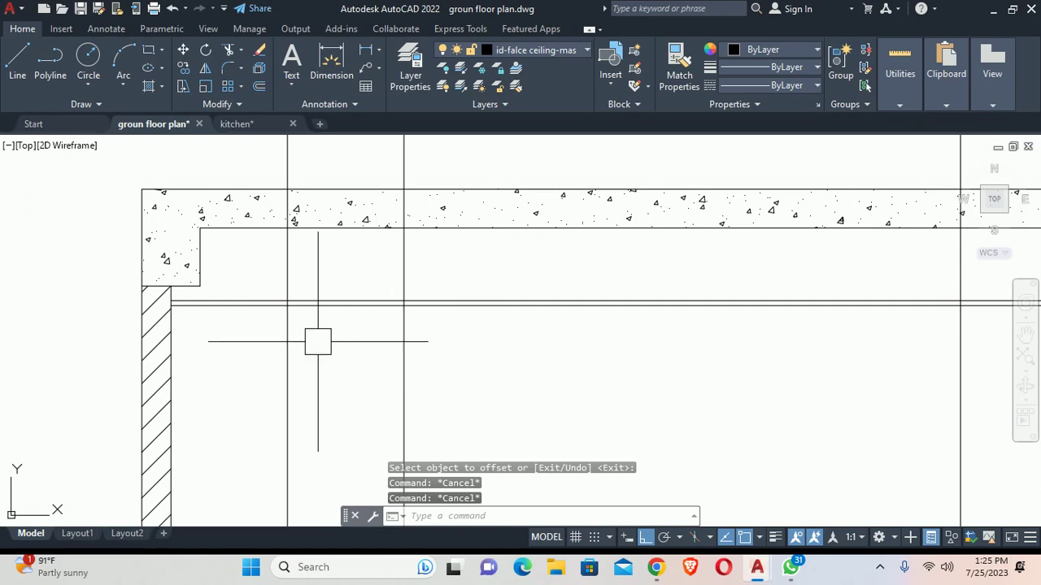
{"action": "key", "text": "Escape"}
{"action": "scroll", "coordinate": [312, 344], "scroll_direction": "up", "scroll_amount": 2}
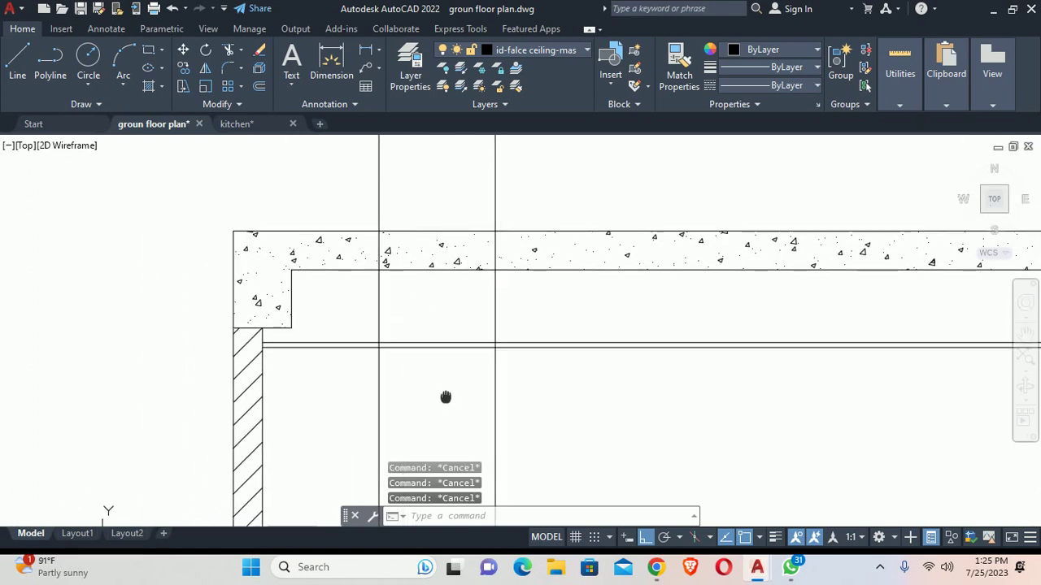
{"action": "scroll", "coordinate": [441, 395], "scroll_direction": "up", "scroll_amount": 1}
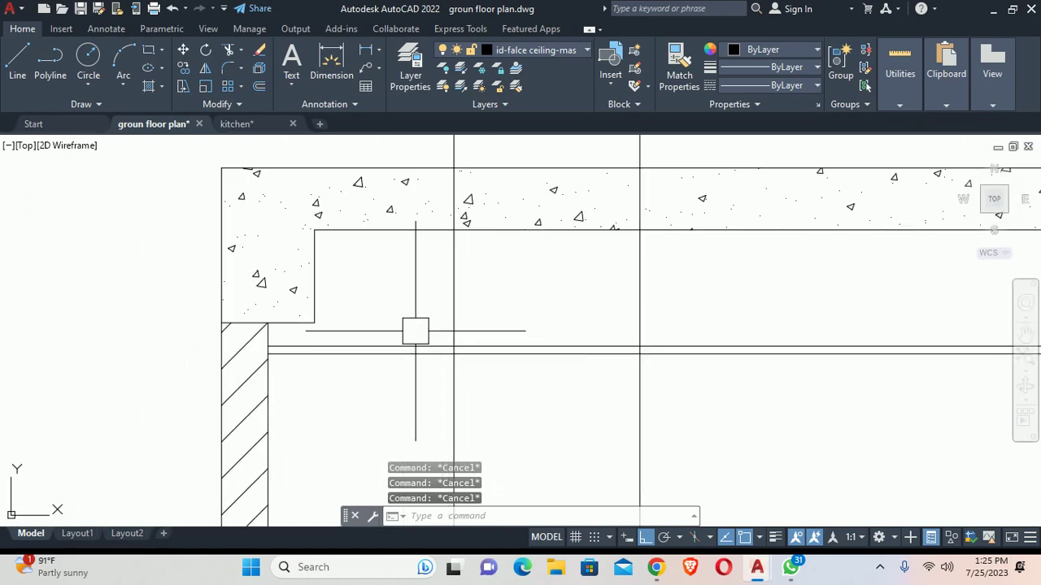
Step: Trim the vertical line below the ceiling and cut a gap between the two verticals
{"action": "type", "text": "tr"}
{"action": "key", "text": "Return"}
{"action": "left_click", "coordinate": [454, 370]}
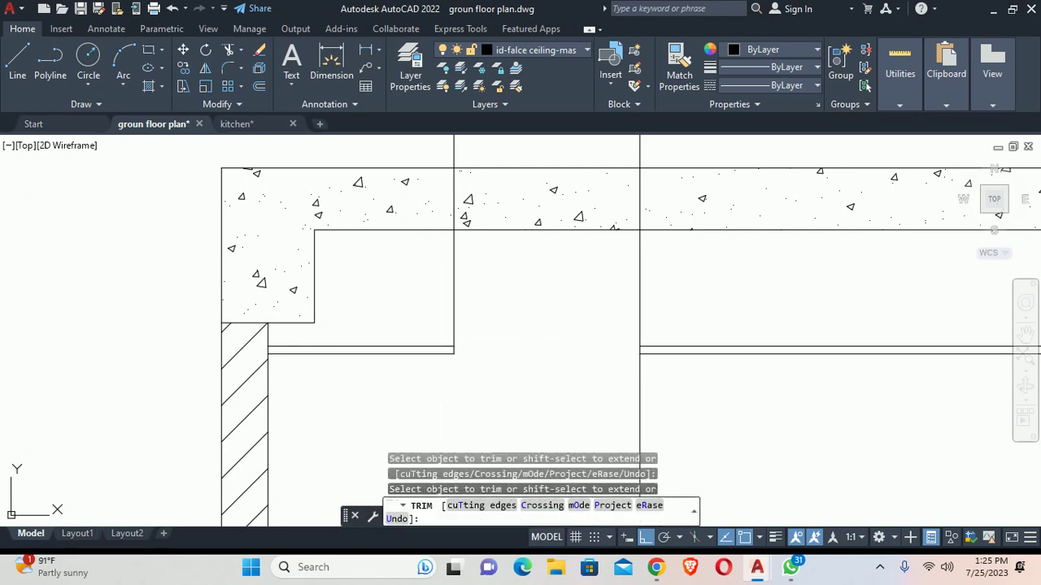
{"action": "scroll", "coordinate": [579, 376], "scroll_direction": "down", "scroll_amount": 2}
{"action": "scroll", "coordinate": [513, 330], "scroll_direction": "down", "scroll_amount": 2}
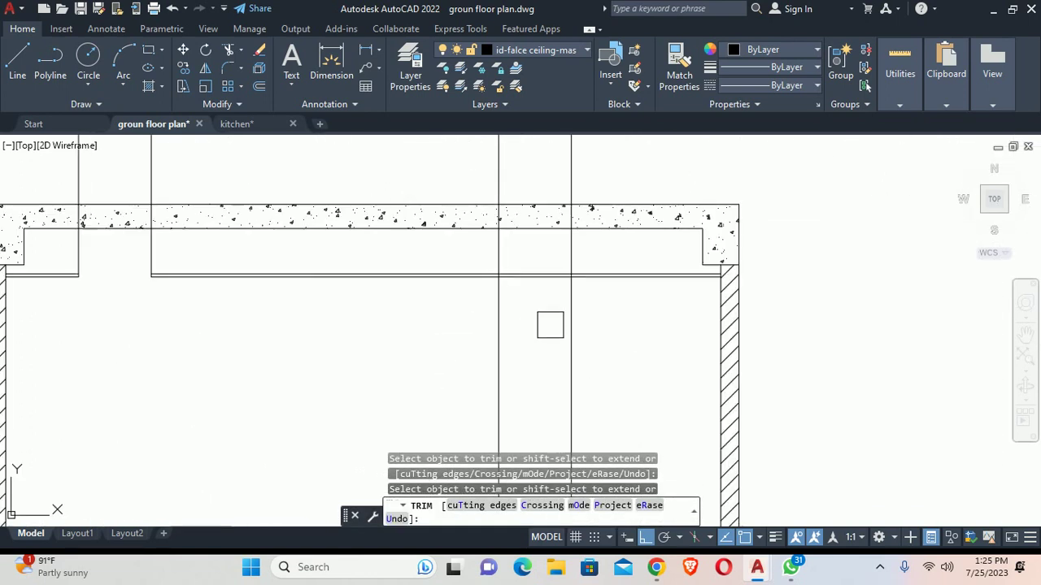
{"action": "scroll", "coordinate": [550, 325], "scroll_direction": "up", "scroll_amount": 2}
{"action": "left_click_drag", "start_coordinate": [483, 300], "coordinate": [515, 240]}
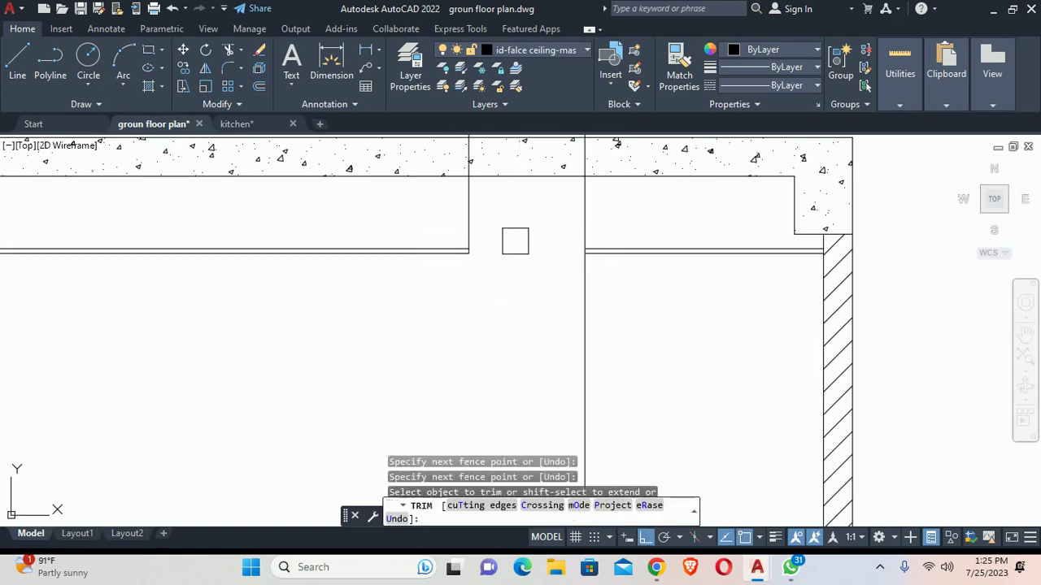
{"action": "key", "text": "Escape"}
{"action": "scroll", "coordinate": [551, 298], "scroll_direction": "down", "scroll_amount": 2}
{"action": "scroll", "coordinate": [303, 241], "scroll_direction": "up", "scroll_amount": 2}
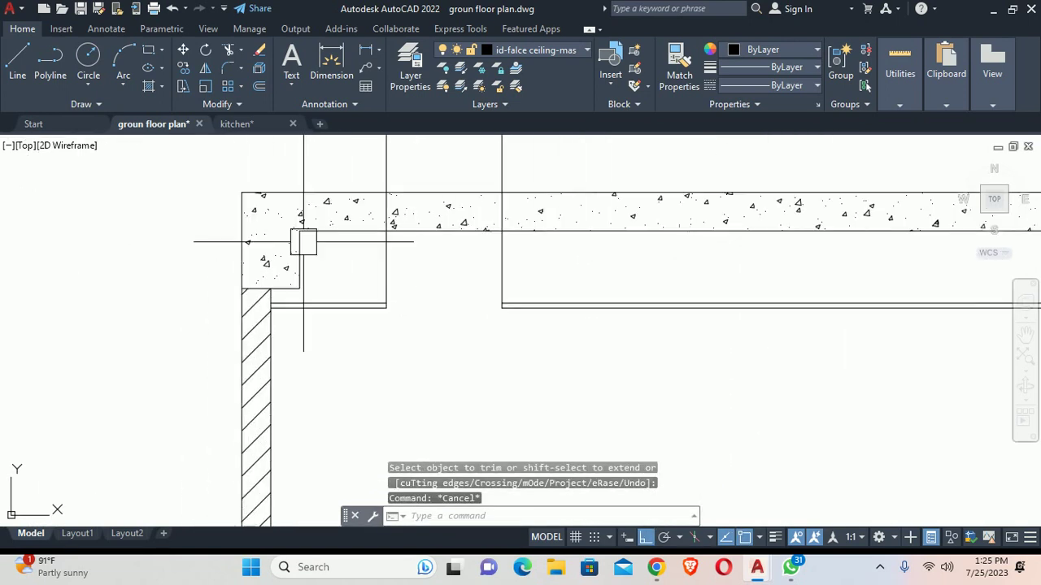
{"action": "key", "text": "Escape"}
{"action": "key", "text": "Escape"}
Step: Offset two vertical lines by 4, including one beside the right wall, to make drop lines
{"action": "type", "text": "o"}
{"action": "key", "text": "Return"}
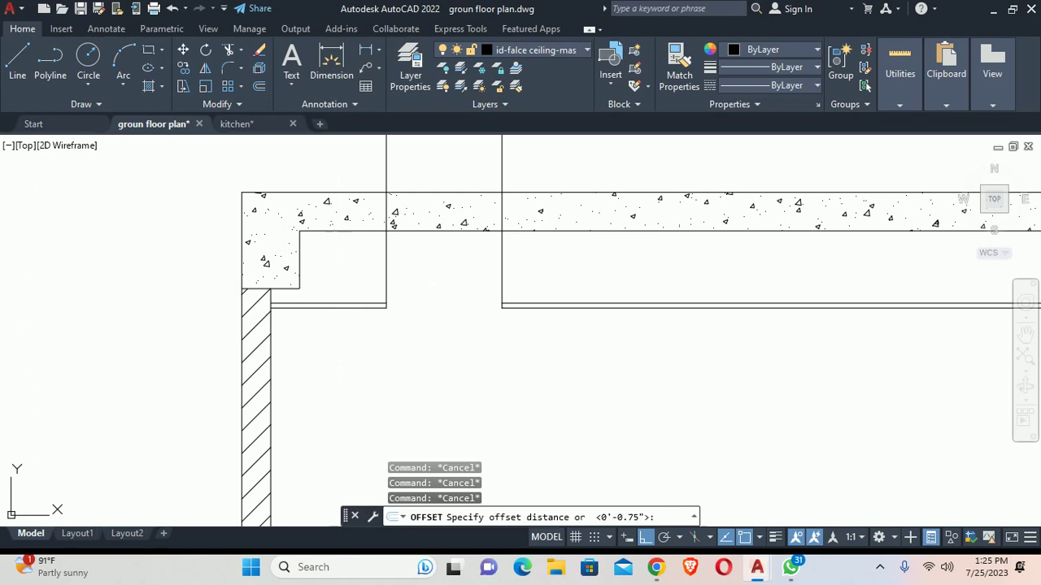
{"action": "type", "text": "4"}
{"action": "key", "text": "Return"}
{"action": "left_click", "coordinate": [385, 276]}
{"action": "left_click", "coordinate": [371, 286]}
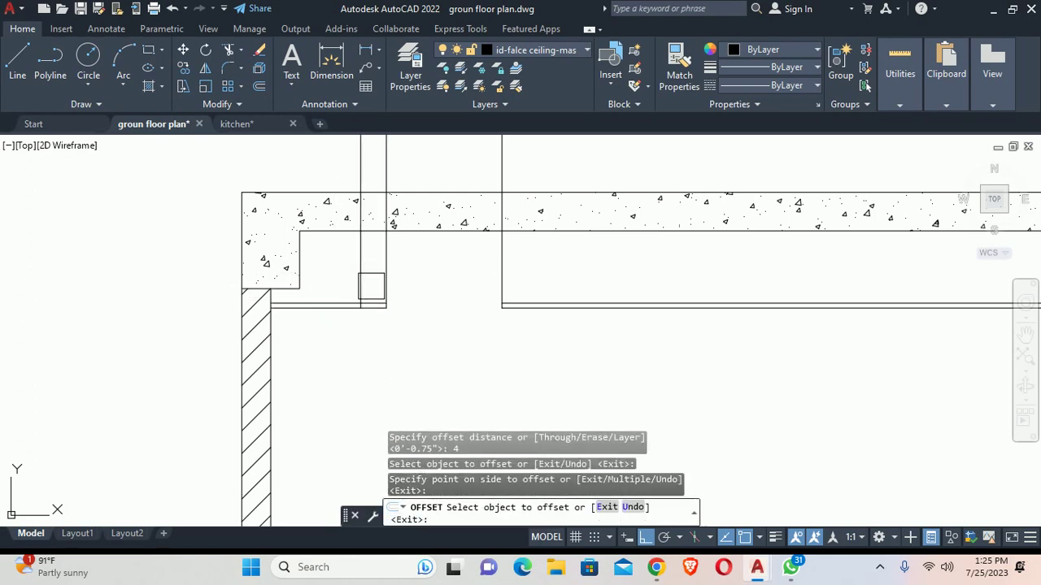
{"action": "scroll", "coordinate": [521, 325], "scroll_direction": "down", "scroll_amount": 3}
{"action": "scroll", "coordinate": [520, 325], "scroll_direction": "up", "scroll_amount": 3}
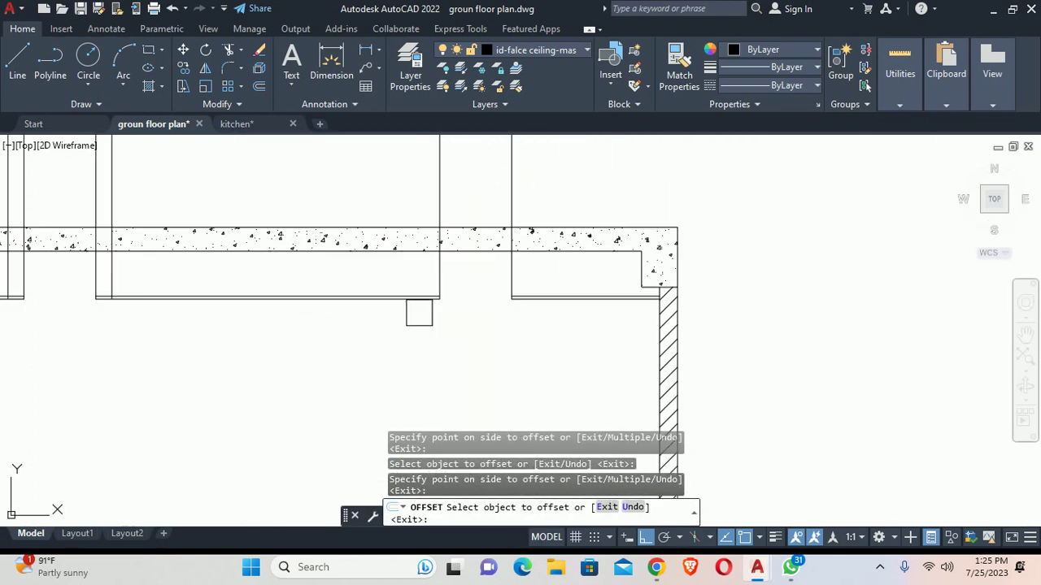
{"action": "left_click", "coordinate": [426, 298]}
{"action": "left_click", "coordinate": [425, 280]}
{"action": "left_click", "coordinate": [514, 285]}
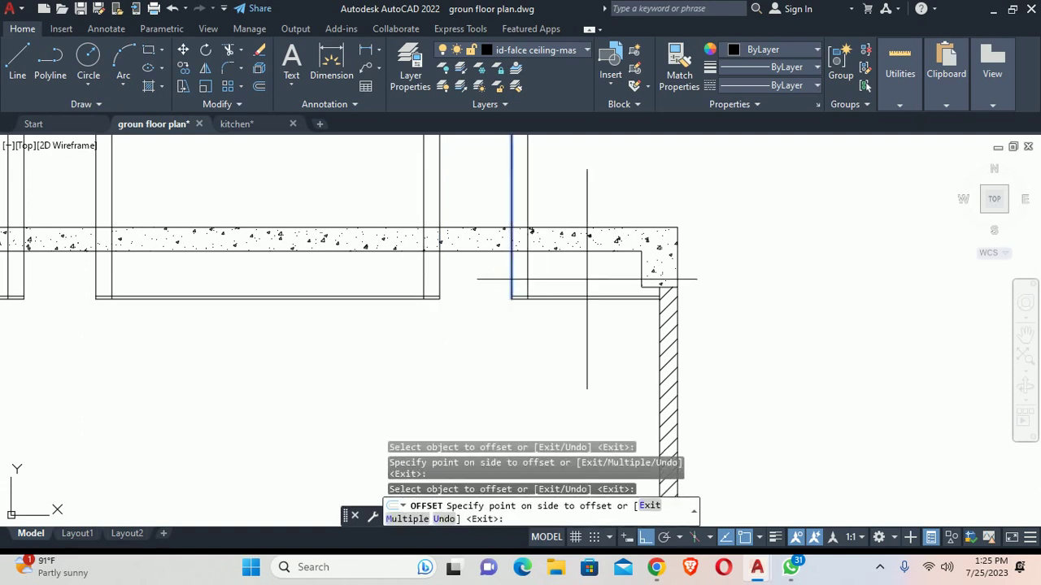
{"action": "key", "text": "Escape"}
{"action": "scroll", "coordinate": [541, 286], "scroll_direction": "up", "scroll_amount": 2}
{"action": "key", "text": "Escape"}
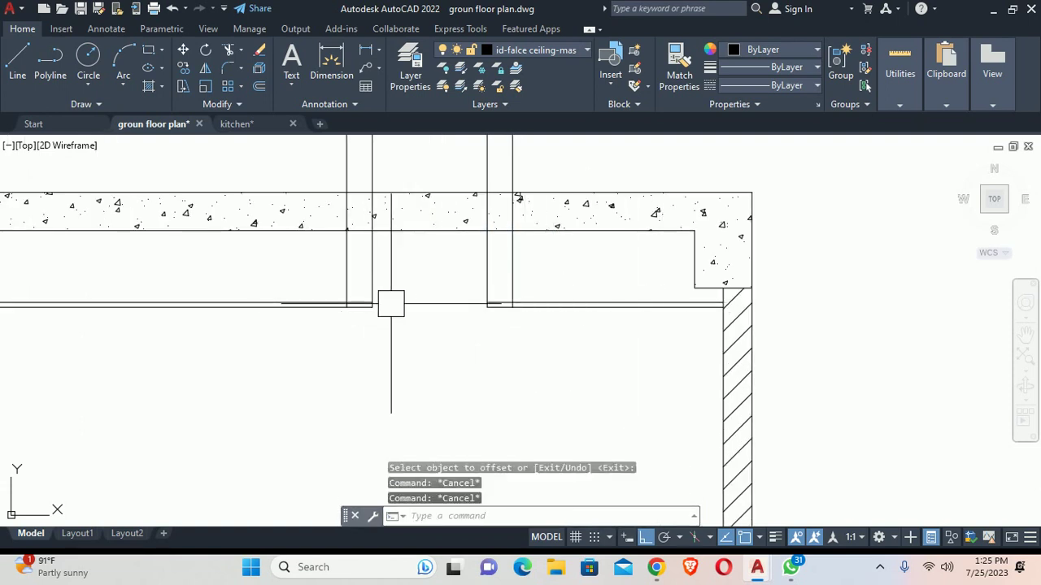
{"action": "scroll", "coordinate": [483, 325], "scroll_direction": "up", "scroll_amount": 1}
{"action": "scroll", "coordinate": [558, 290], "scroll_direction": "up", "scroll_amount": 4}
{"action": "scroll", "coordinate": [548, 273], "scroll_direction": "up", "scroll_amount": 1}
{"action": "type", "text": "t"}
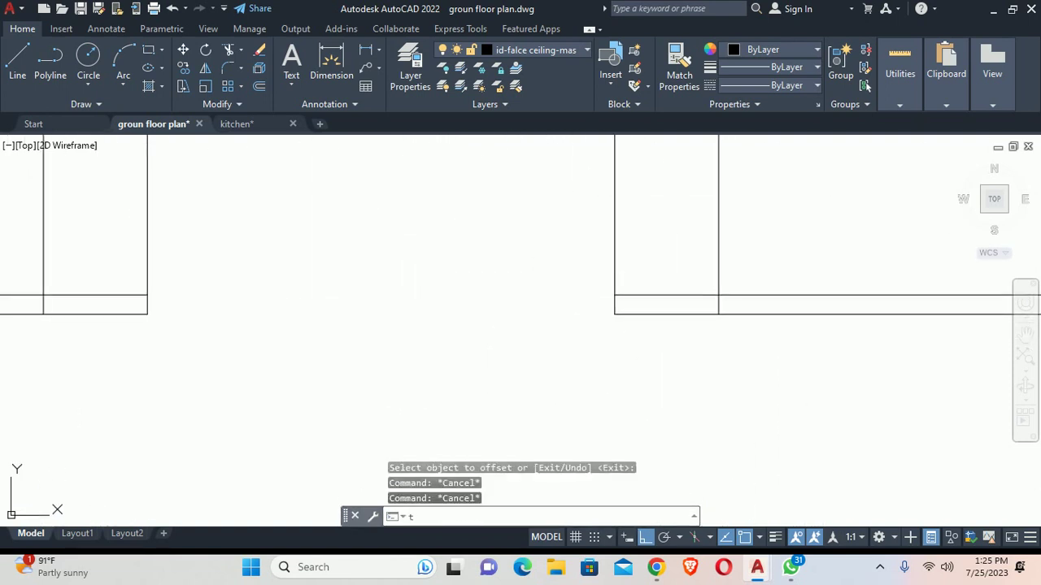
Step: Trim the vertical line between the walls and the segment crossing the ceiling strip
{"action": "key", "text": "Return"}
{"action": "scroll", "coordinate": [698, 307], "scroll_direction": "up", "scroll_amount": 1}
{"action": "scroll", "coordinate": [709, 305], "scroll_direction": "up", "scroll_amount": 2}
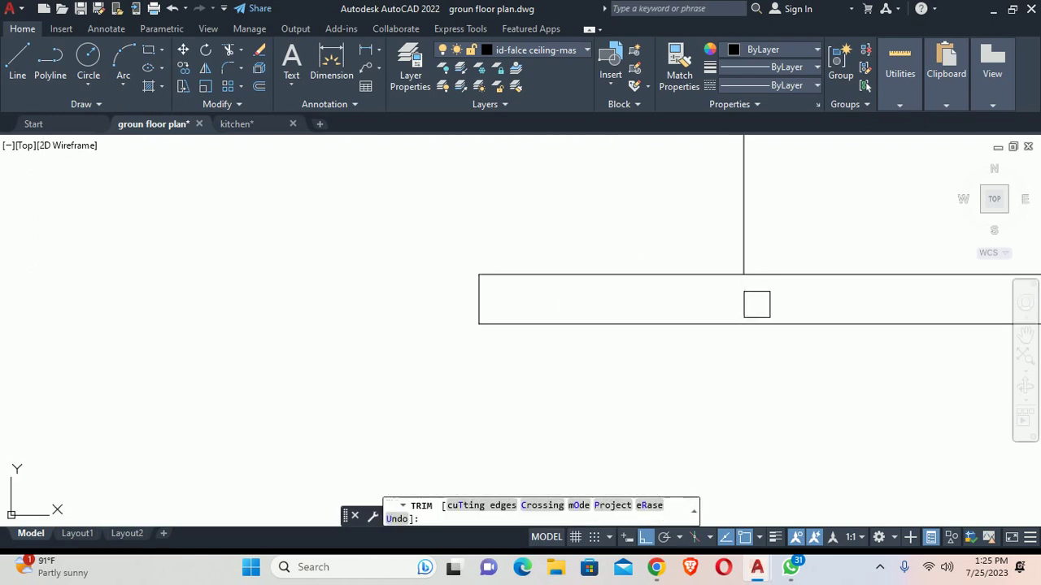
{"action": "scroll", "coordinate": [680, 301], "scroll_direction": "down", "scroll_amount": 3}
{"action": "scroll", "coordinate": [358, 269], "scroll_direction": "up", "scroll_amount": 4}
{"action": "scroll", "coordinate": [305, 323], "scroll_direction": "up", "scroll_amount": 2}
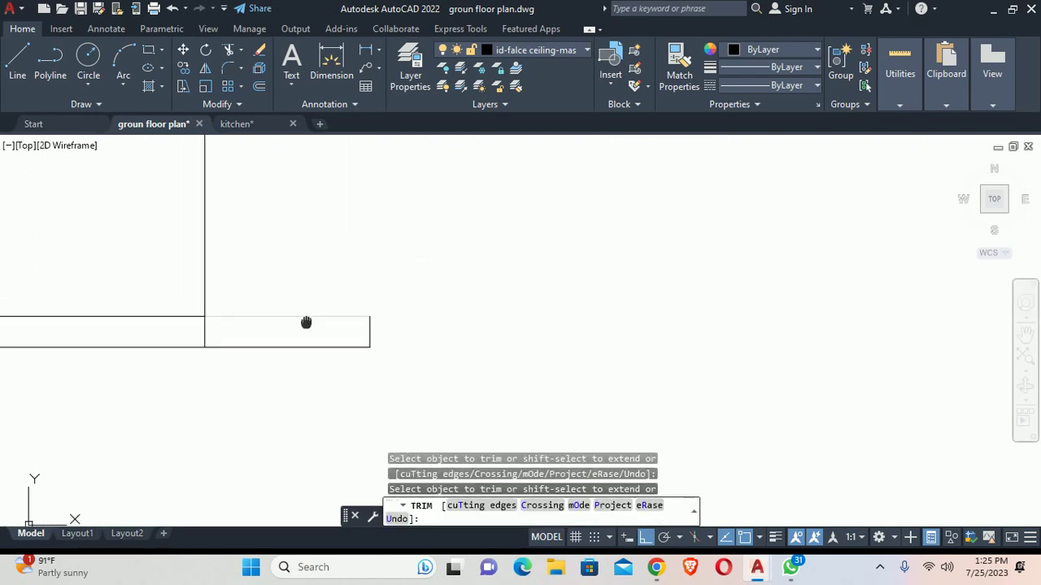
{"action": "scroll", "coordinate": [569, 305], "scroll_direction": "up", "scroll_amount": 2}
{"action": "scroll", "coordinate": [523, 314], "scroll_direction": "down", "scroll_amount": 2}
{"action": "mouse_move", "coordinate": [553, 325]}
{"action": "middle_mouse_down"}
{"action": "mouse_move", "coordinate": [671, 300]}
{"action": "mouse_move", "coordinate": [365, 309]}
{"action": "middle_mouse_up"}
{"action": "scroll", "coordinate": [671, 300], "scroll_direction": "down", "scroll_amount": 2}
{"action": "scroll", "coordinate": [503, 358], "scroll_direction": "up", "scroll_amount": 5}
{"action": "scroll", "coordinate": [774, 381], "scroll_direction": "up", "scroll_amount": 2}
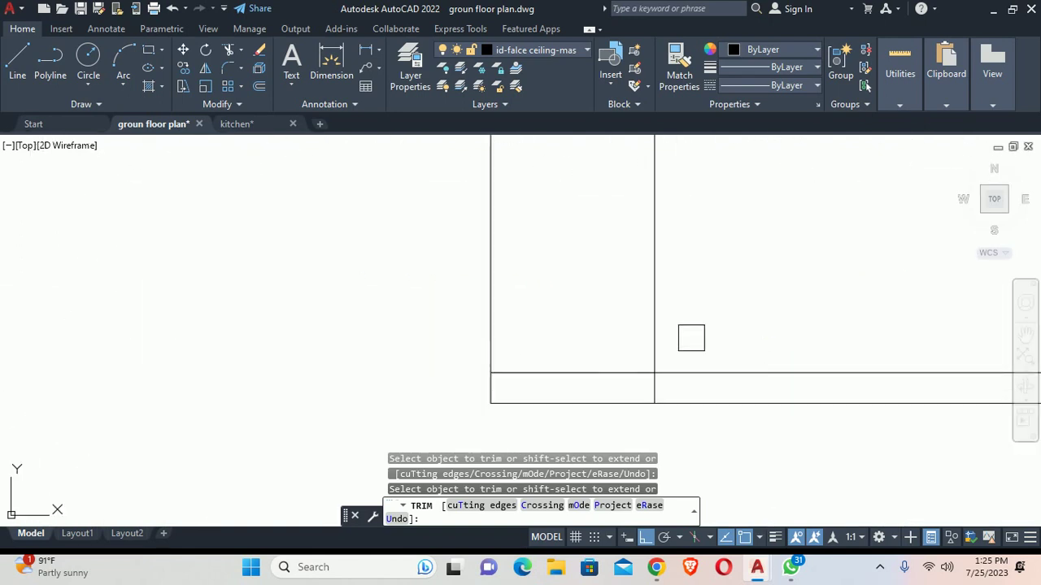
{"action": "middle_click_drag", "start_coordinate": [651, 381], "coordinate": [652, 351]}
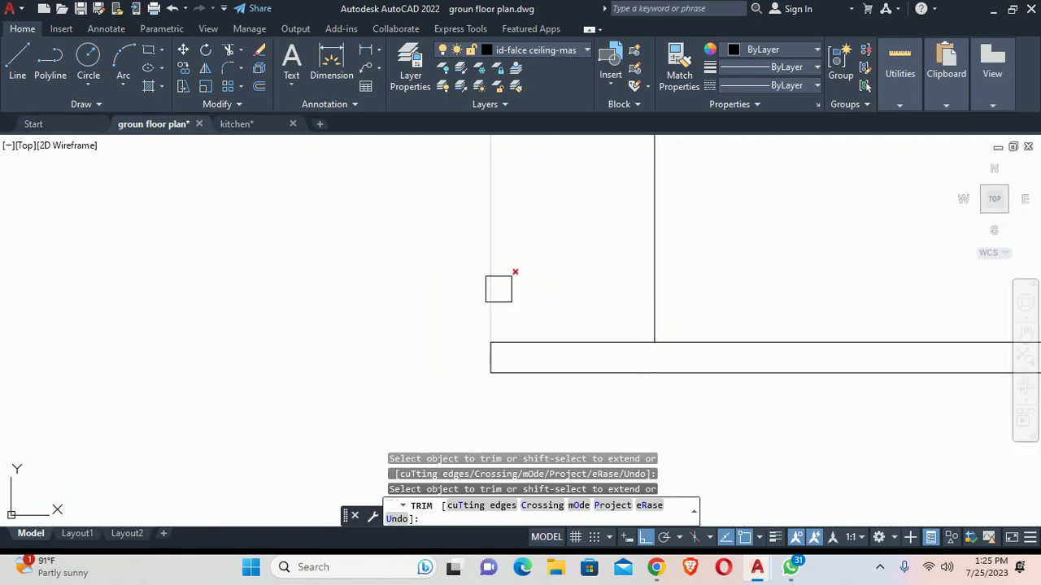
{"action": "left_click", "coordinate": [498, 289]}
{"action": "scroll", "coordinate": [498, 289], "scroll_direction": "down", "scroll_amount": 2}
{"action": "mouse_move", "coordinate": [499, 289]}
{"action": "middle_mouse_down"}
{"action": "mouse_move", "coordinate": [785, 318]}
{"action": "mouse_move", "coordinate": [711, 214]}
{"action": "middle_mouse_up"}
{"action": "scroll", "coordinate": [627, 295], "scroll_direction": "up", "scroll_amount": 3}
{"action": "left_click_drag", "start_coordinate": [711, 214], "coordinate": [599, 249]}
{"action": "scroll", "coordinate": [512, 245], "scroll_direction": "up", "scroll_amount": 2}
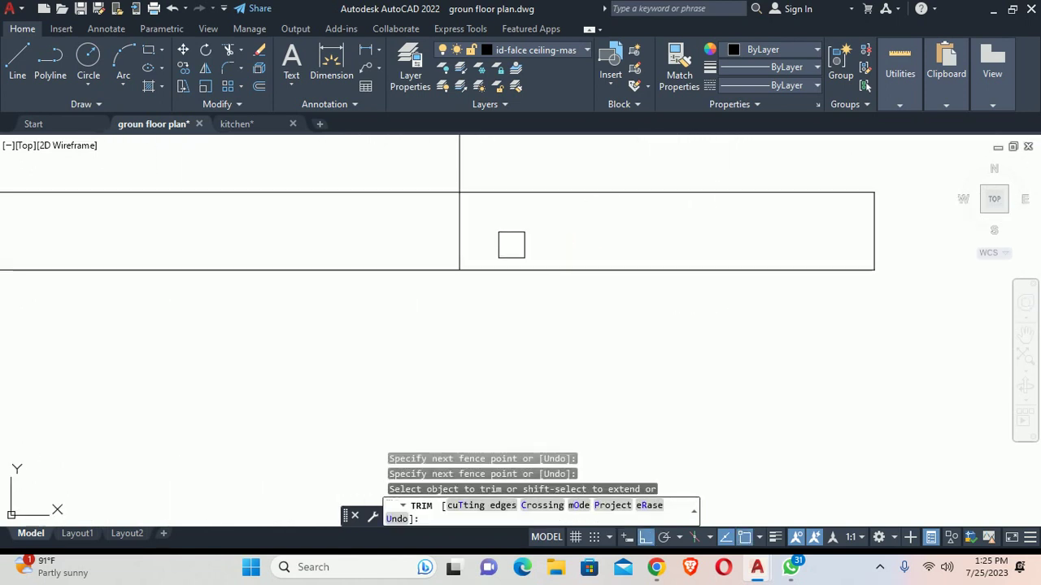
{"action": "scroll", "coordinate": [463, 242], "scroll_direction": "down", "scroll_amount": 3}
{"action": "key", "text": "Escape"}
{"action": "key", "text": "Escape"}
{"action": "scroll", "coordinate": [497, 260], "scroll_direction": "down", "scroll_amount": 2}
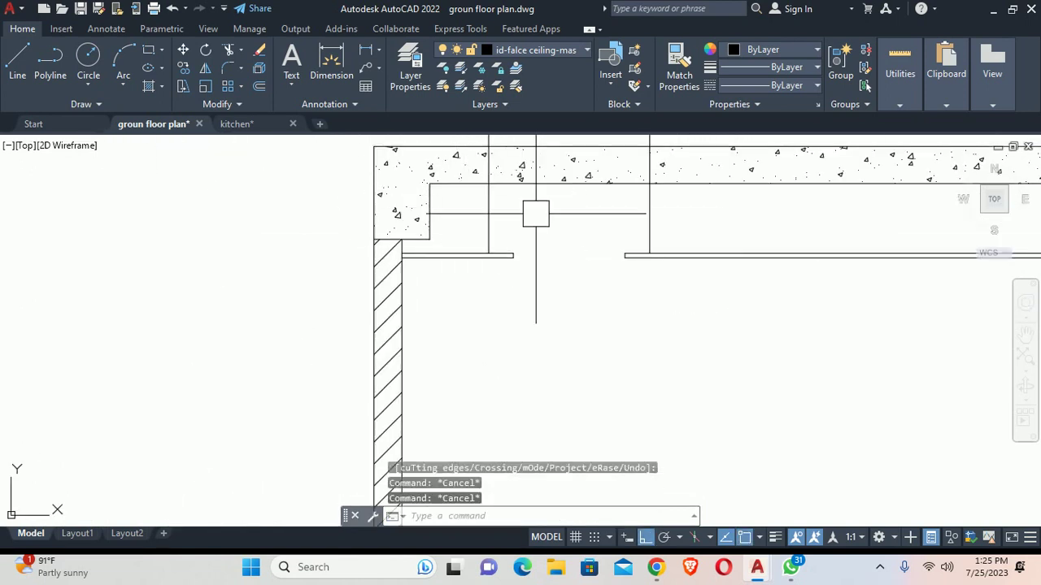
{"action": "middle_click_drag", "start_coordinate": [534, 213], "coordinate": [462, 273]}
{"action": "key", "text": "Escape"}
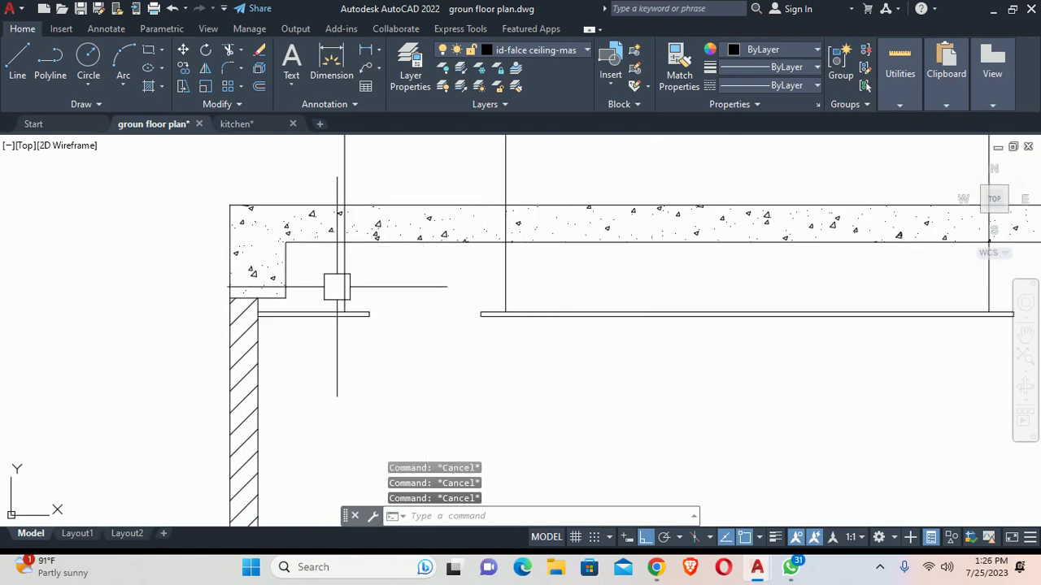
Step: Offset the vertical hanger lines by 0.75 to form the drops
{"action": "type", "text": "o"}
{"action": "key", "text": "Return"}
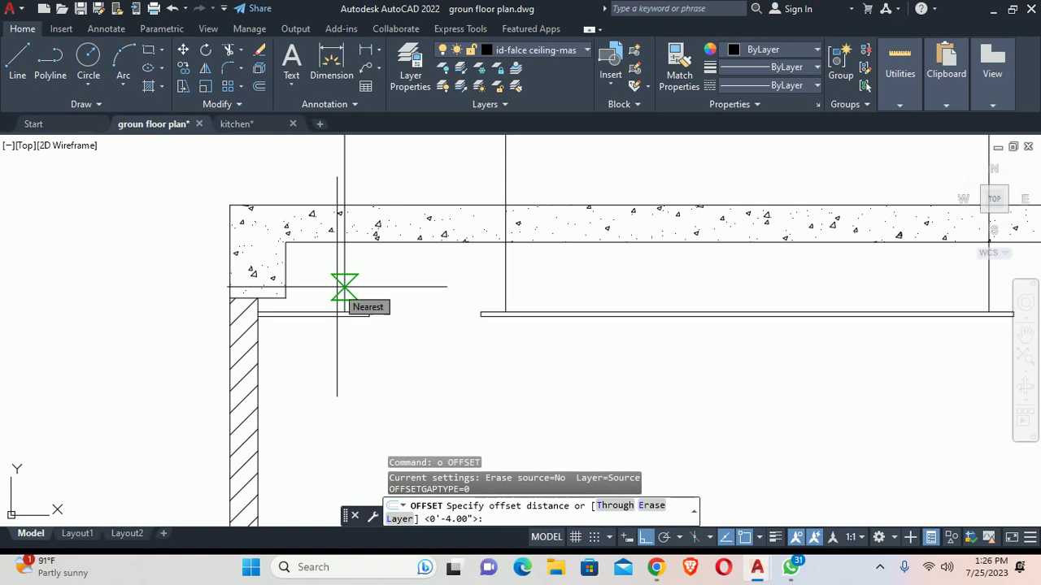
{"action": "type", "text": ".75"}
{"action": "key", "text": "Return"}
{"action": "left_click", "coordinate": [338, 174]}
{"action": "left_click", "coordinate": [336, 181]}
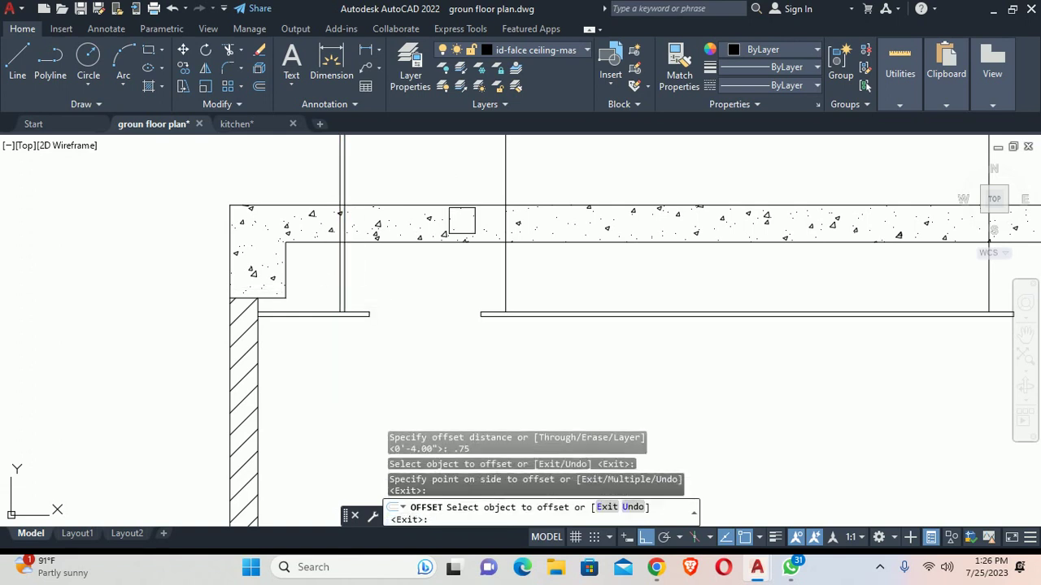
{"action": "left_click", "coordinate": [505, 195]}
{"action": "left_click", "coordinate": [678, 190]}
{"action": "middle_click_drag", "start_coordinate": [679, 190], "coordinate": [542, 311]}
{"action": "left_click", "coordinate": [501, 301]}
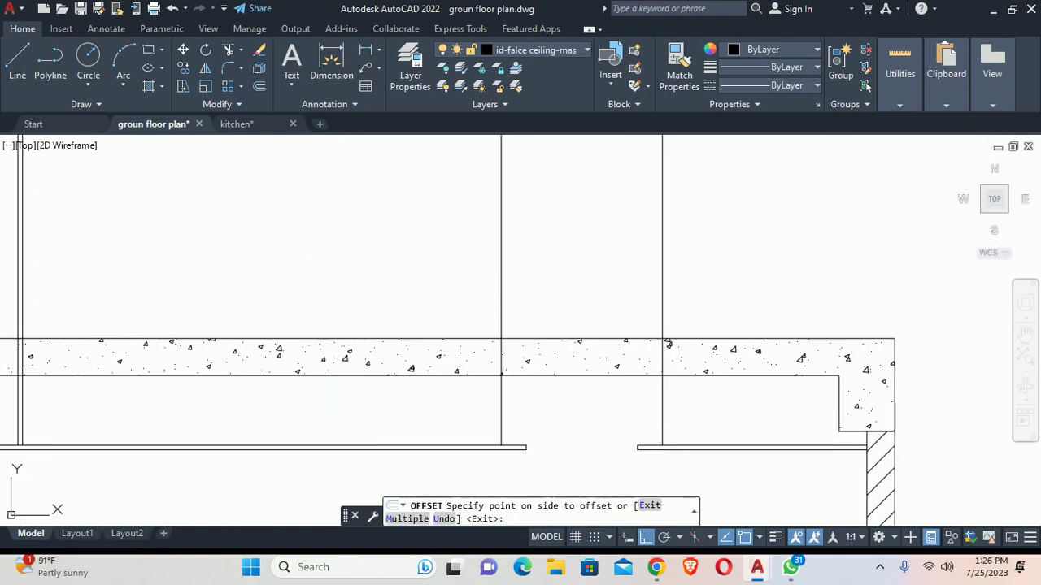
{"action": "left_click", "coordinate": [492, 285]}
{"action": "middle_click_drag", "start_coordinate": [699, 345], "coordinate": [642, 211]}
{"action": "key", "text": "Escape"}
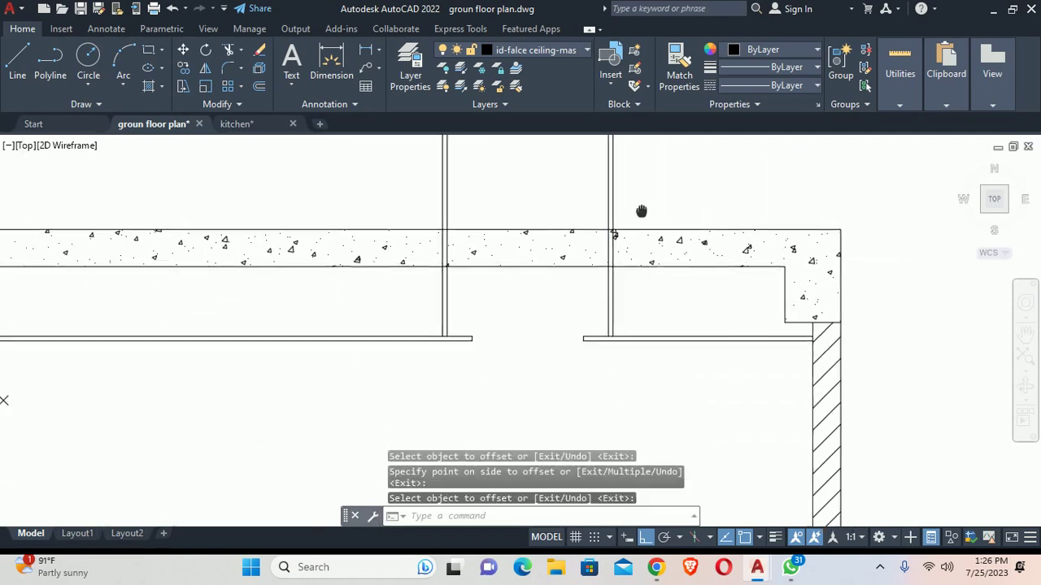
{"action": "scroll", "coordinate": [630, 268], "scroll_direction": "up", "scroll_amount": 5}
Step: Trim the crossing segments and the vertical line end above the wall
{"action": "type", "text": "tr"}
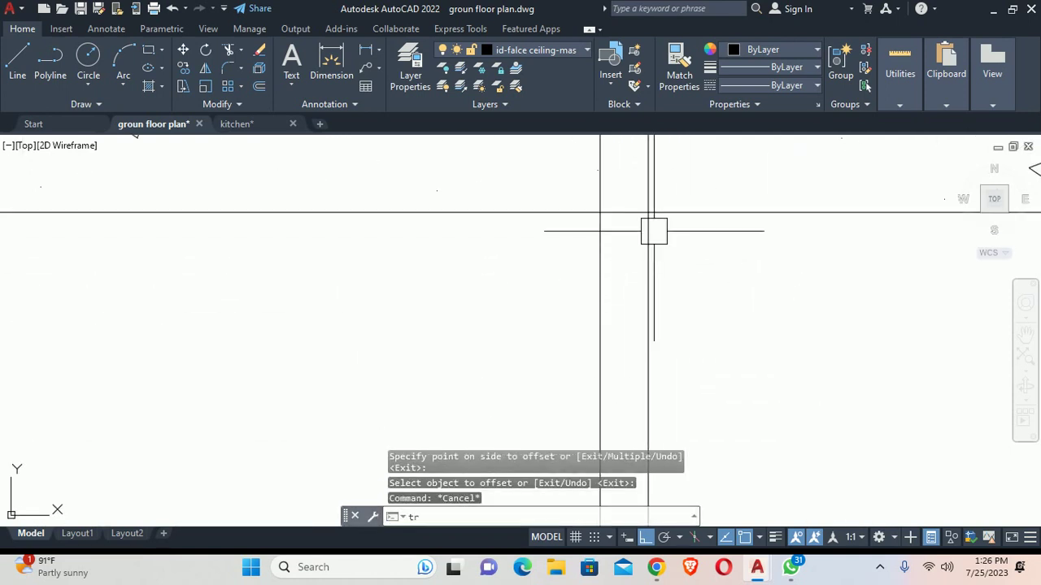
{"action": "key", "text": "Return"}
{"action": "scroll", "coordinate": [655, 226], "scroll_direction": "up", "scroll_amount": 1}
{"action": "left_click", "coordinate": [640, 174]}
{"action": "left_click_drag", "start_coordinate": [569, 163], "coordinate": [599, 168]}
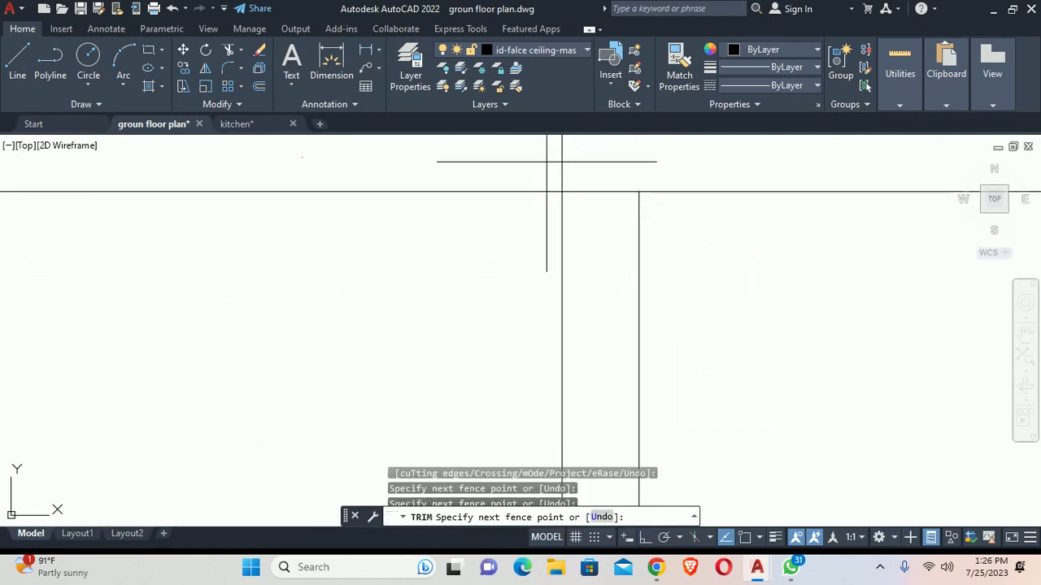
{"action": "scroll", "coordinate": [552, 208], "scroll_direction": "down", "scroll_amount": 8}
{"action": "scroll", "coordinate": [569, 244], "scroll_direction": "up", "scroll_amount": 2}
{"action": "scroll", "coordinate": [618, 261], "scroll_direction": "up", "scroll_amount": 2}
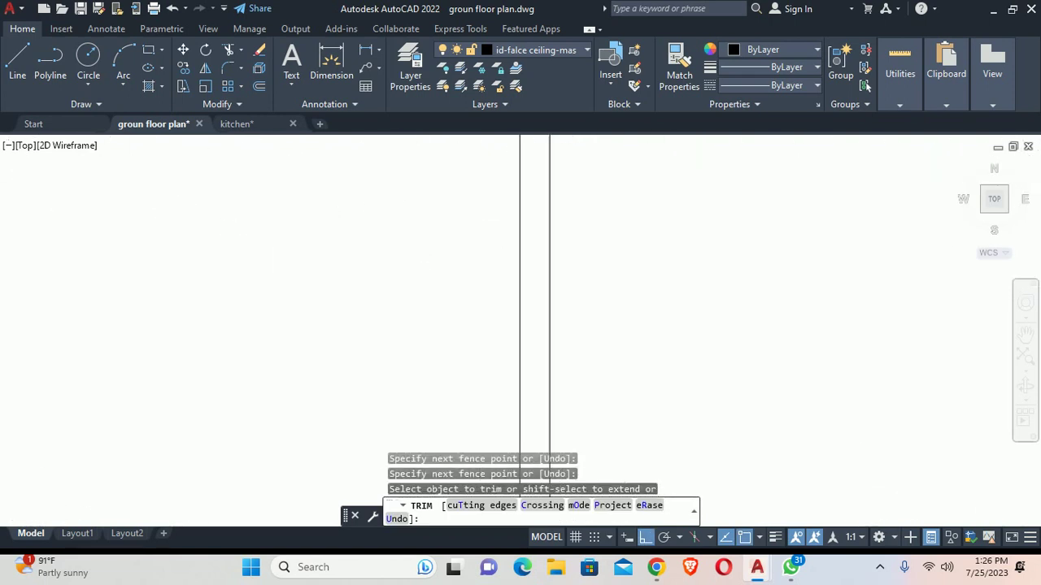
{"action": "scroll", "coordinate": [670, 300], "scroll_direction": "up", "scroll_amount": 1}
{"action": "scroll", "coordinate": [589, 246], "scroll_direction": "up", "scroll_amount": 3}
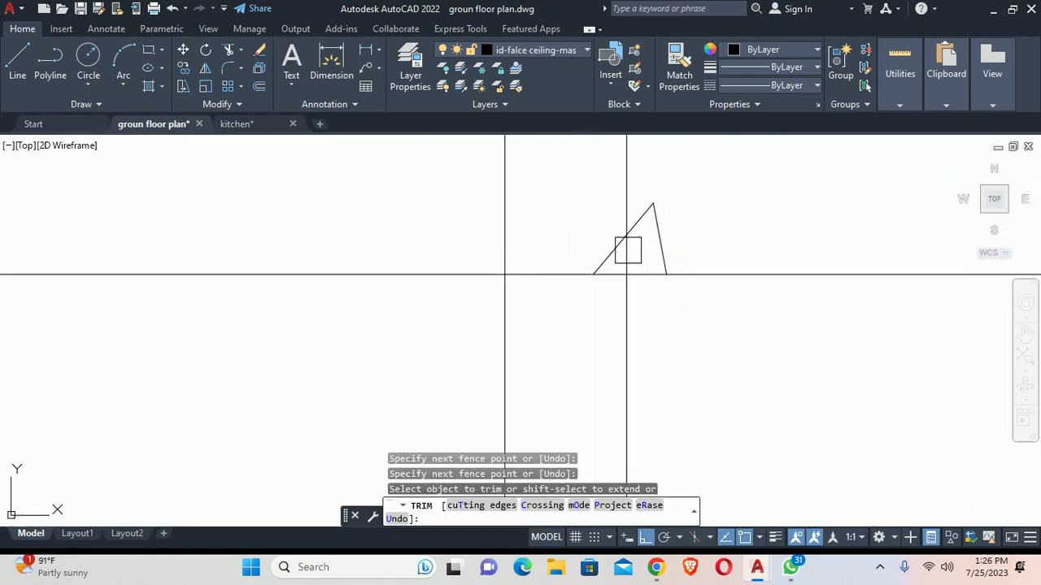
{"action": "left_click", "coordinate": [628, 249]}
{"action": "scroll", "coordinate": [507, 251], "scroll_direction": "down", "scroll_amount": 2}
{"action": "key", "text": "Escape"}
{"action": "scroll", "coordinate": [550, 290], "scroll_direction": "down", "scroll_amount": 2}
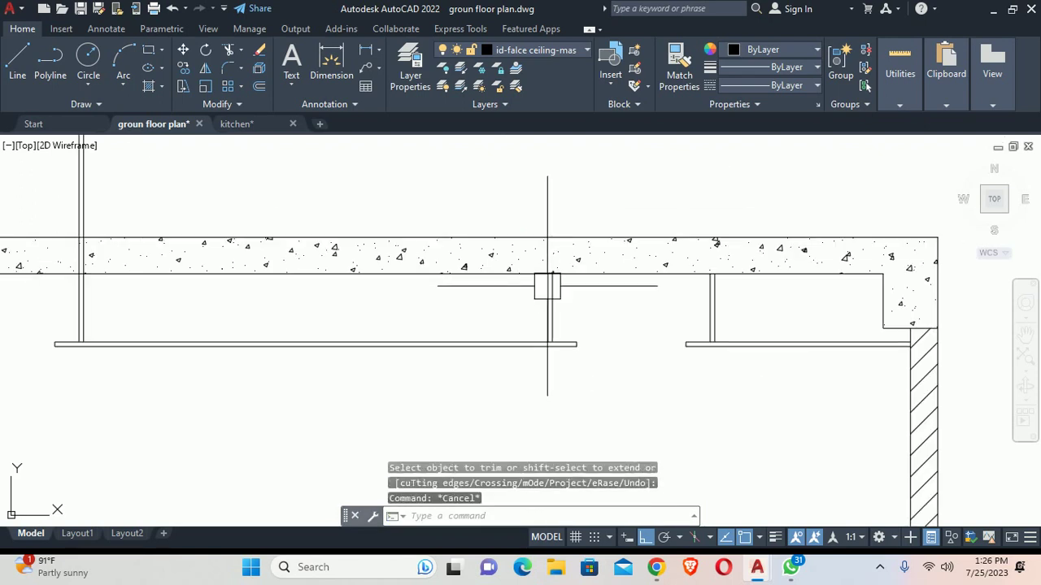
{"action": "key", "text": "Escape"}
{"action": "scroll", "coordinate": [512, 297], "scroll_direction": "down", "scroll_amount": 2}
{"action": "scroll", "coordinate": [420, 289], "scroll_direction": "up", "scroll_amount": 4}
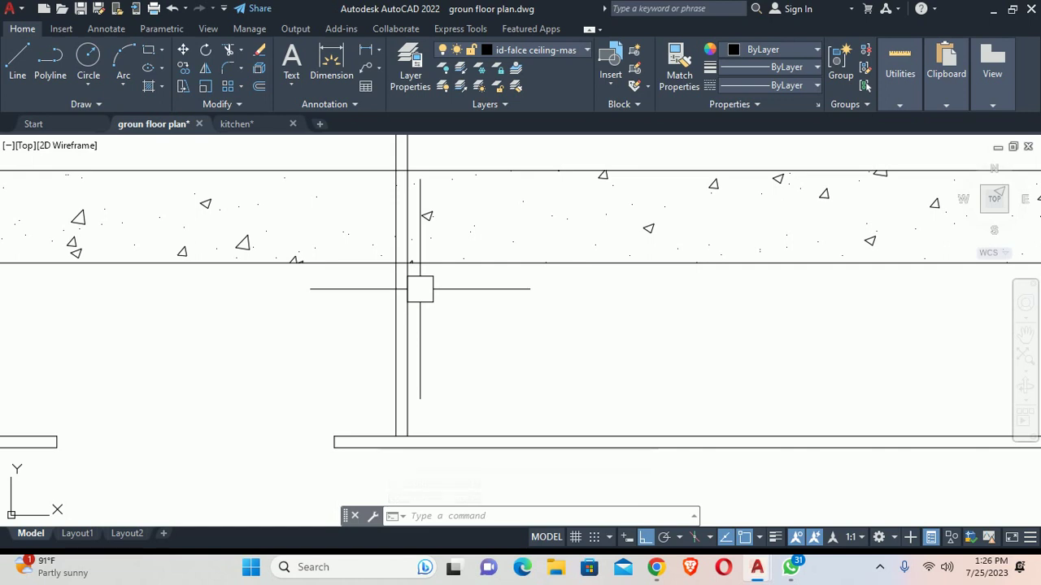
Step: Trim the remaining line ends along the ceiling junction
{"action": "type", "text": "t"}
{"action": "key", "text": "Return"}
{"action": "scroll", "coordinate": [421, 289], "scroll_direction": "up", "scroll_amount": 6}
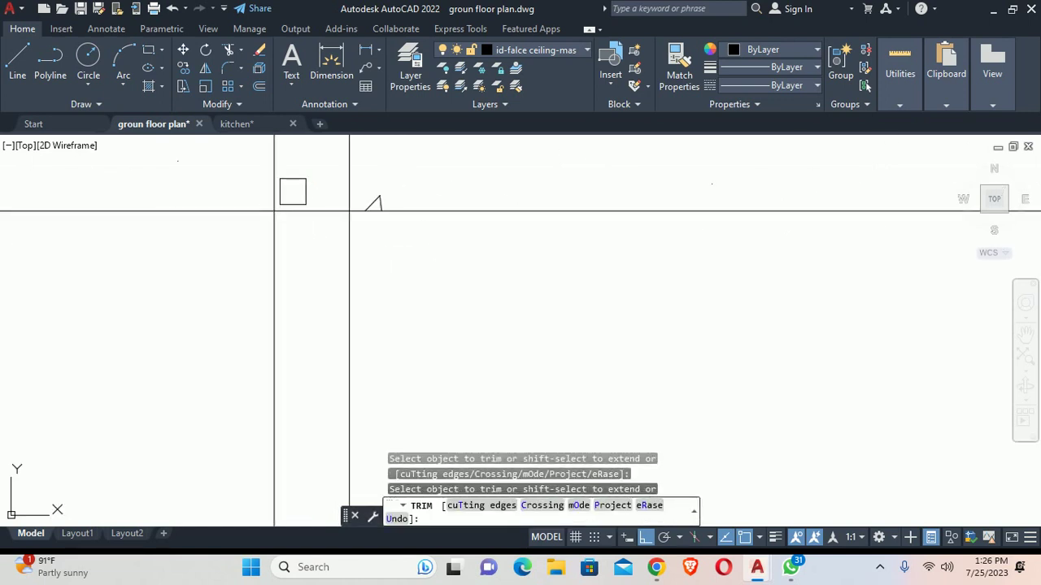
{"action": "scroll", "coordinate": [354, 190], "scroll_direction": "down", "scroll_amount": 3}
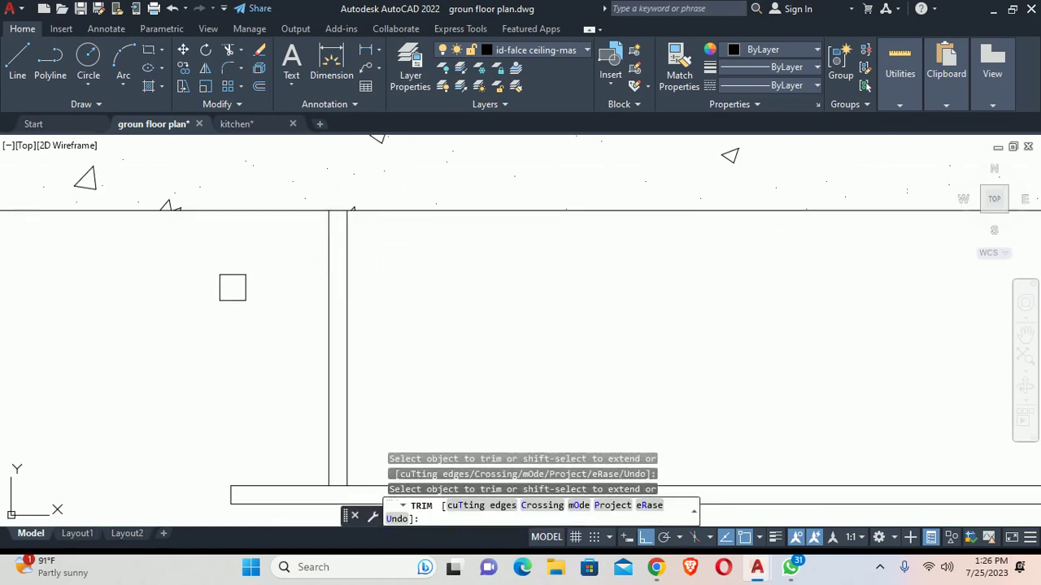
{"action": "scroll", "coordinate": [232, 288], "scroll_direction": "up", "scroll_amount": 3}
{"action": "mouse_move", "coordinate": [477, 232]}
{"action": "middle_mouse_down"}
{"action": "mouse_move", "coordinate": [273, 318]}
{"action": "mouse_move", "coordinate": [507, 292]}
{"action": "middle_mouse_up"}
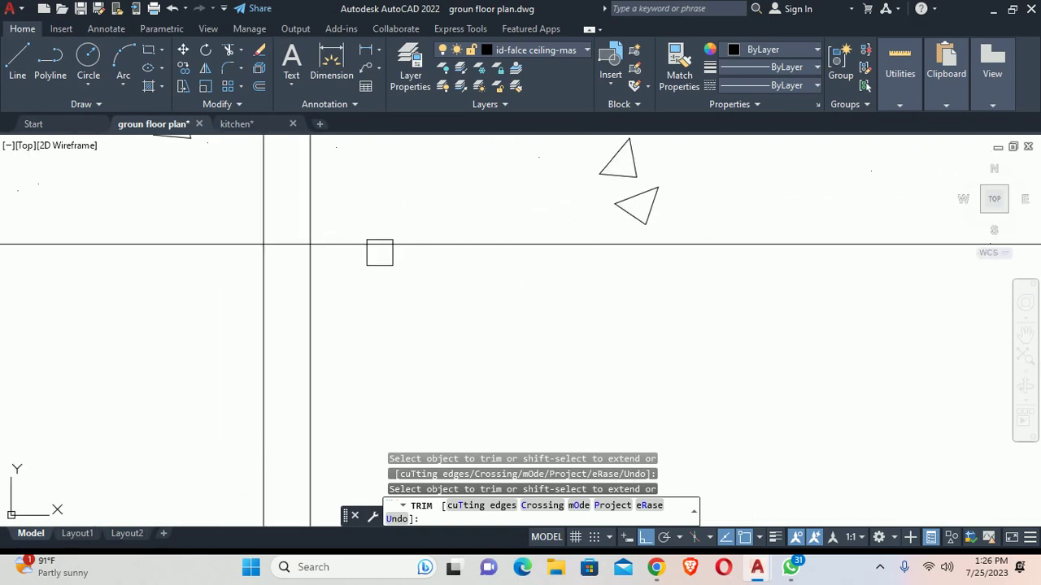
{"action": "scroll", "coordinate": [337, 239], "scroll_direction": "down", "scroll_amount": 3}
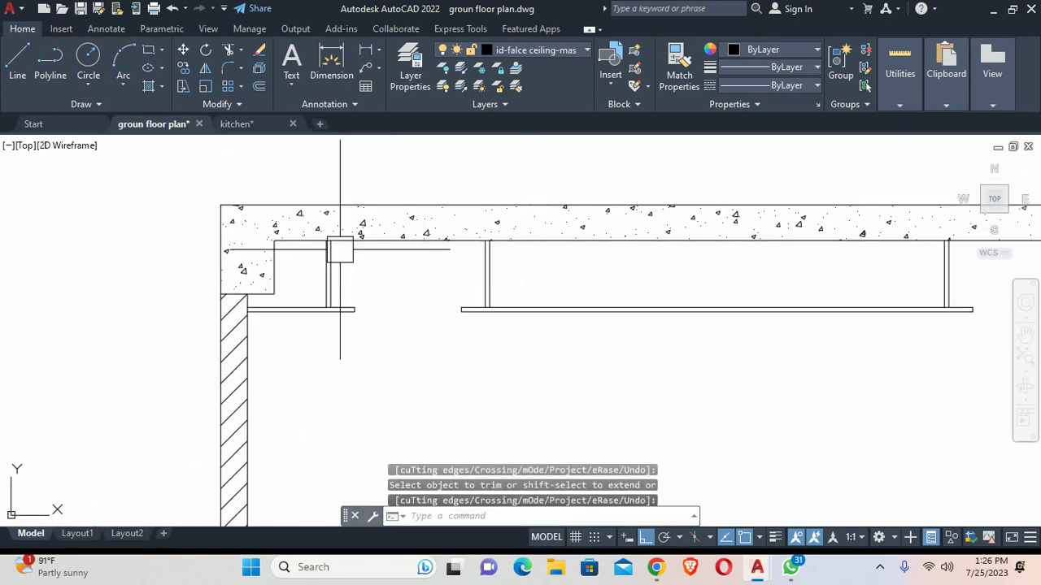
{"action": "key", "text": "Escape"}
{"action": "scroll", "coordinate": [395, 158], "scroll_direction": "down", "scroll_amount": 2}
{"action": "scroll", "coordinate": [355, 269], "scroll_direction": "up", "scroll_amount": 3}
{"action": "key", "text": "Escape"}
{"action": "key", "text": "Escape"}
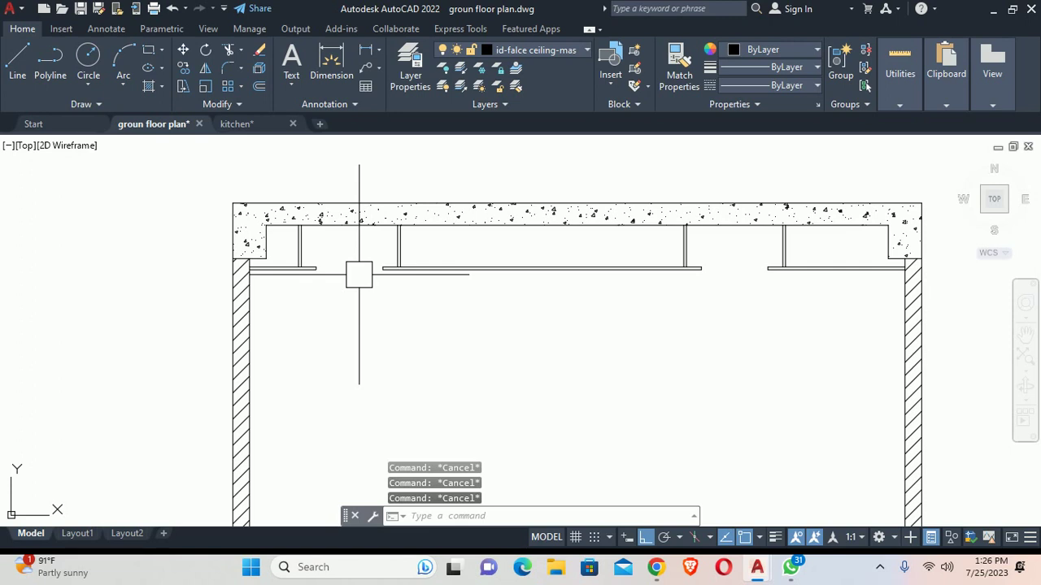
{"action": "scroll", "coordinate": [359, 274], "scroll_direction": "up", "scroll_amount": 2}
{"action": "scroll", "coordinate": [261, 288], "scroll_direction": "up", "scroll_amount": 2}
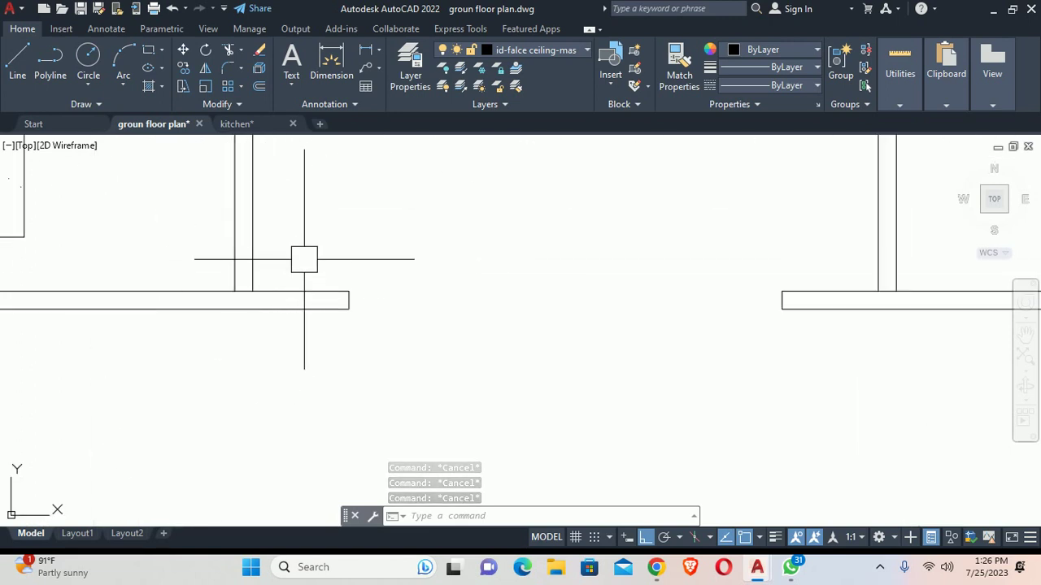
{"action": "type", "text": "c"}
Step: Draw a circle of diameter 1.5 at the ceiling panel junction
{"action": "key", "text": "Return"}
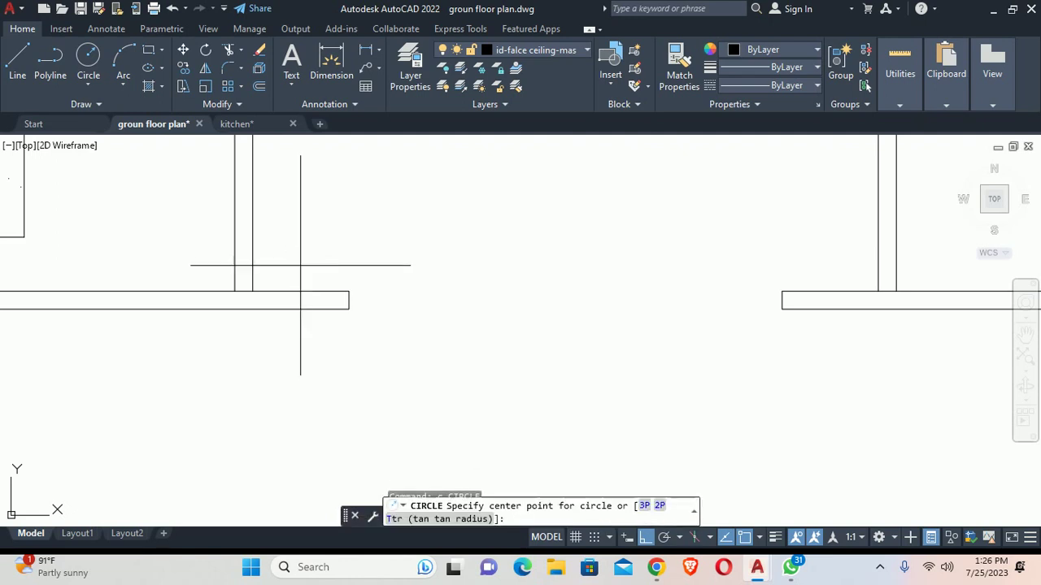
{"action": "scroll", "coordinate": [317, 260], "scroll_direction": "up", "scroll_amount": 1}
{"action": "left_click", "coordinate": [315, 260]}
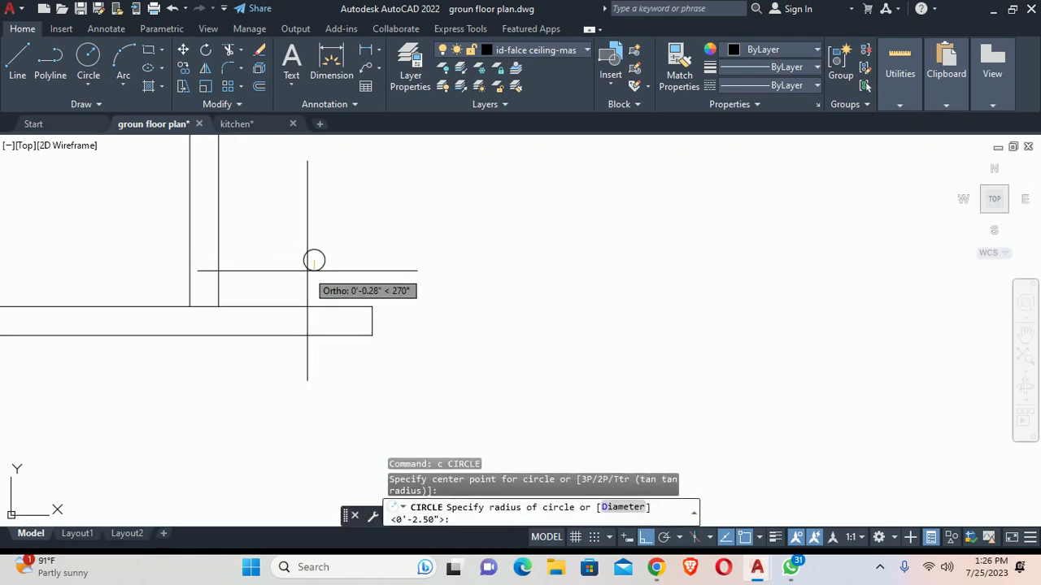
{"action": "type", "text": "d"}
{"action": "key", "text": "Return"}
{"action": "type", "text": "1.5"}
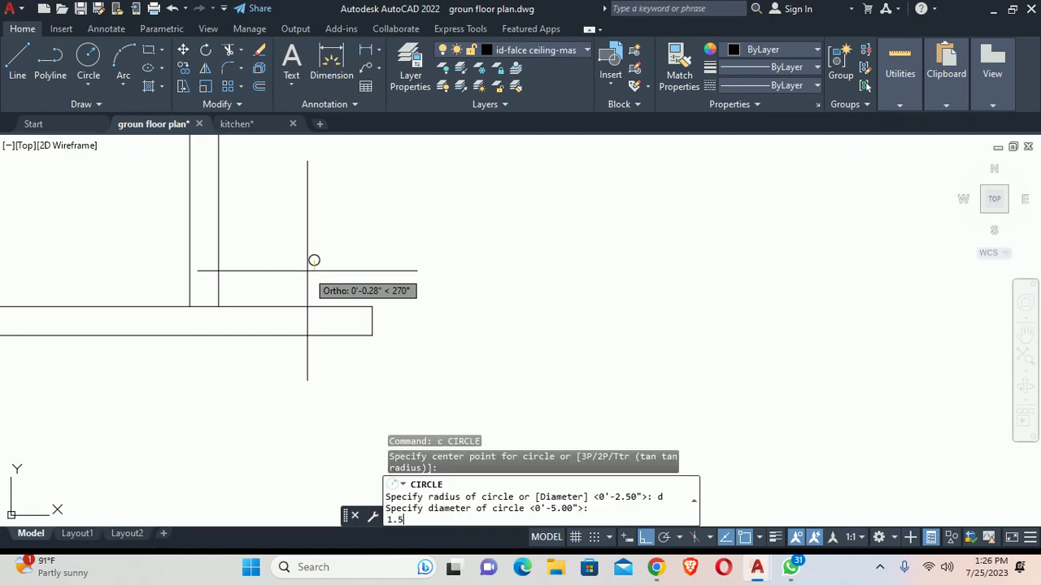
{"action": "key", "text": "Return"}
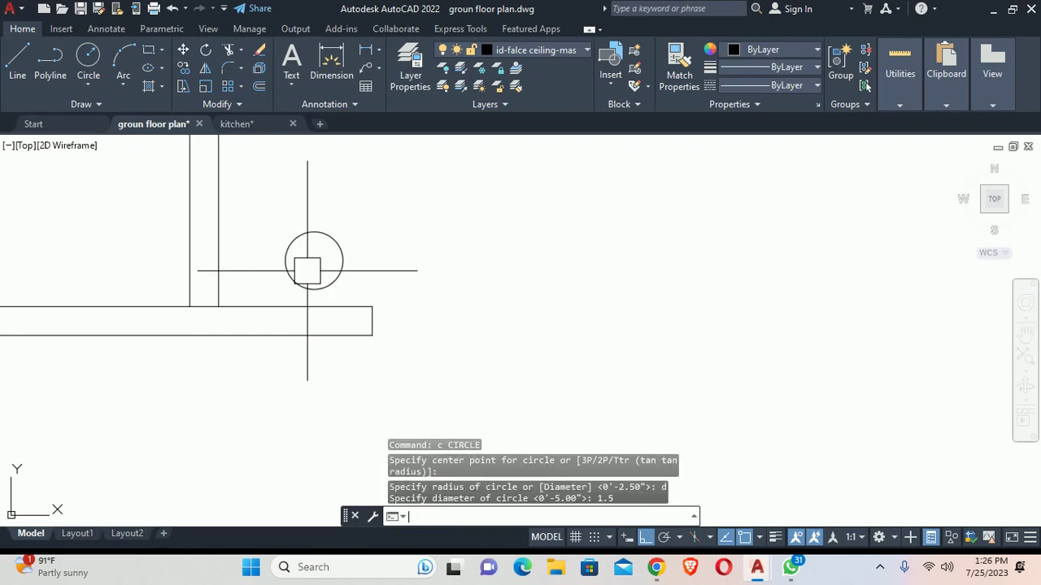
Step: Fill the circle's interior with an orange hatch
{"action": "type", "text": "h"}
{"action": "key", "text": "Return"}
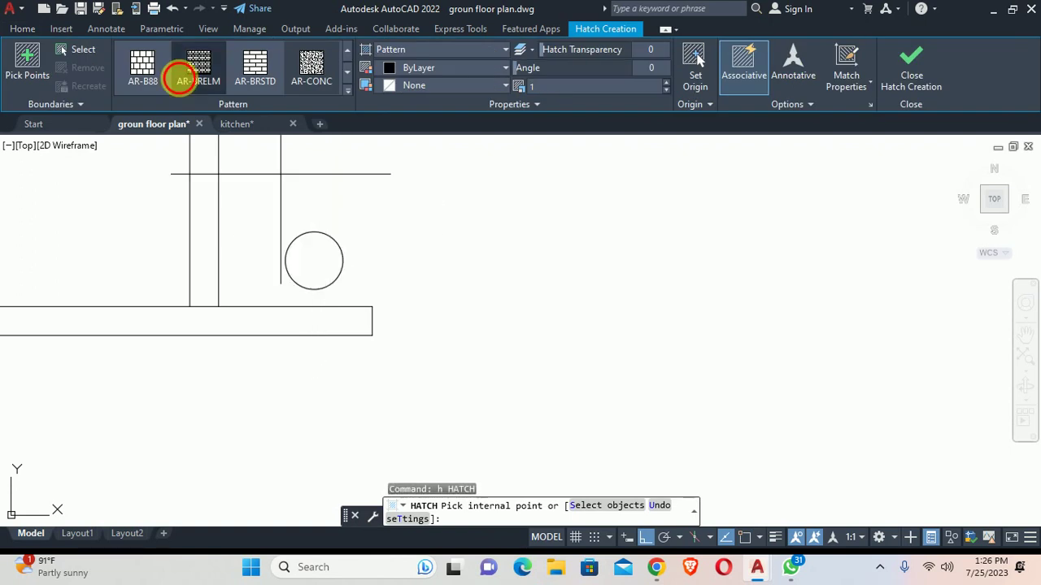
{"action": "left_click", "coordinate": [429, 69]}
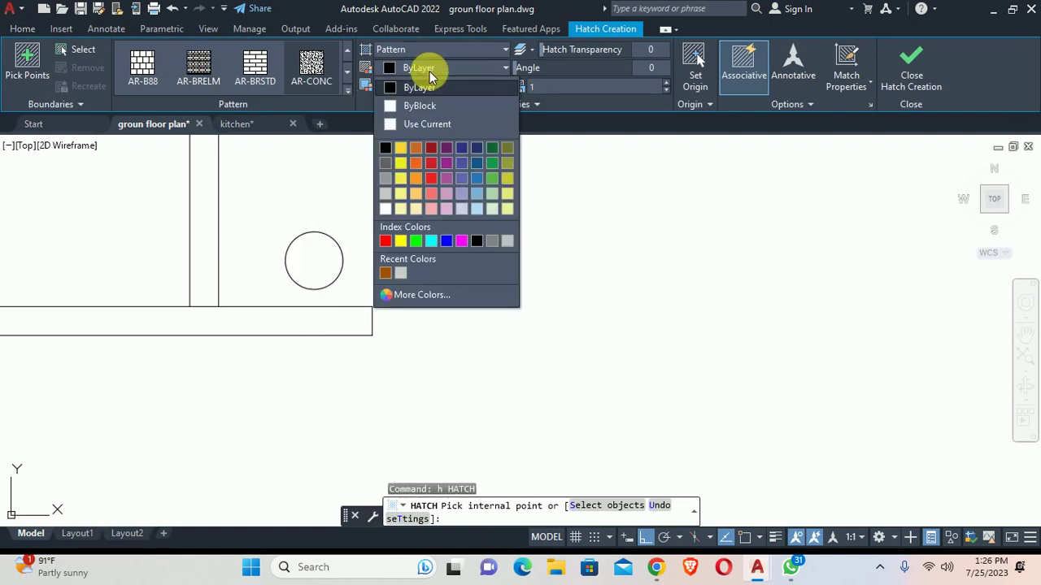
{"action": "left_click", "coordinate": [413, 151]}
{"action": "left_click", "coordinate": [314, 261]}
{"action": "key", "text": "Escape"}
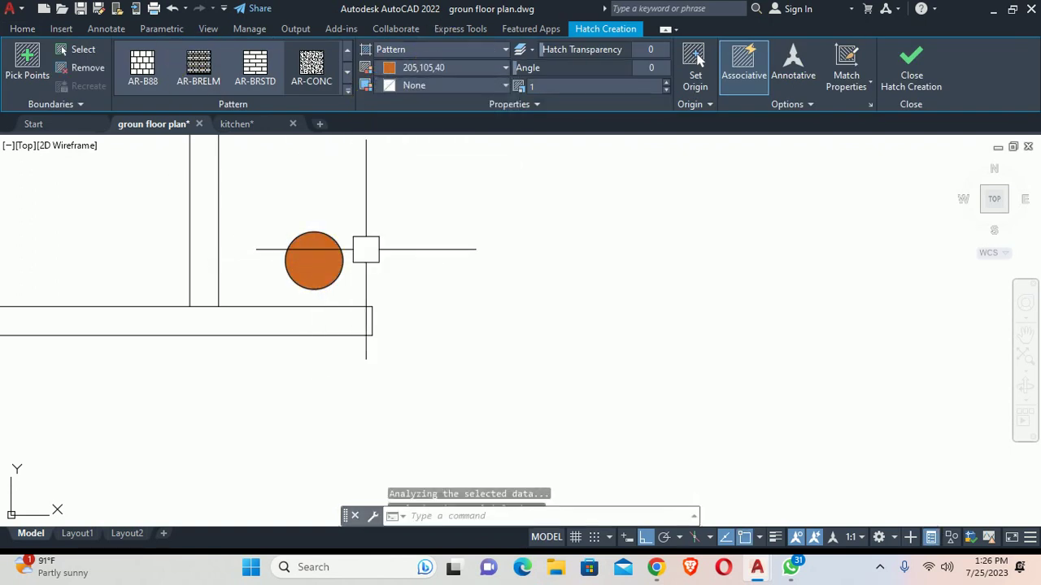
{"action": "scroll", "coordinate": [345, 269], "scroll_direction": "down", "scroll_amount": 3}
{"action": "middle_click_drag", "start_coordinate": [346, 270], "coordinate": [400, 303]}
Step: Group the circle and its orange hatch into a single object
{"action": "type", "text": "m"}
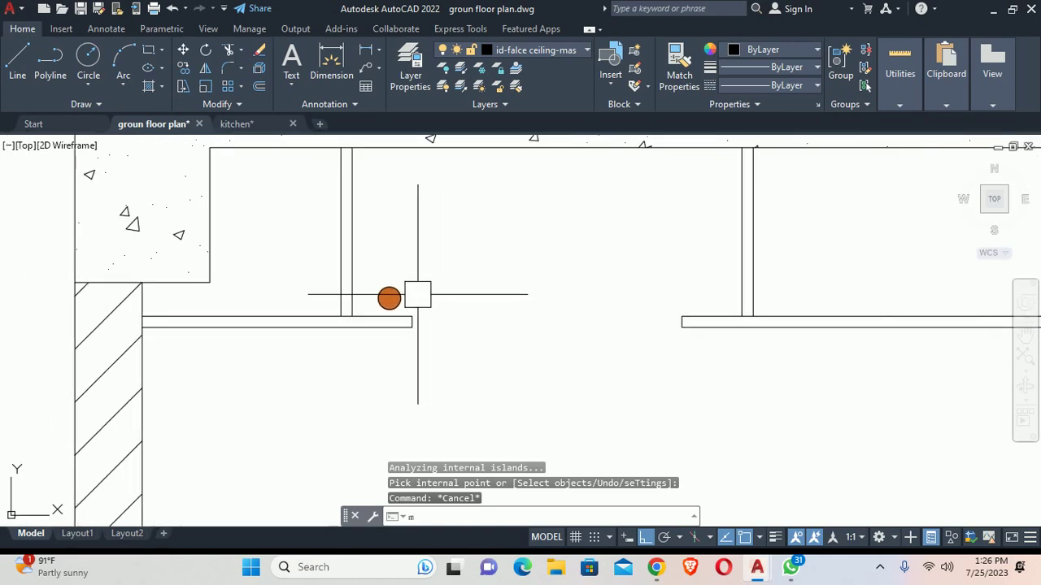
{"action": "key", "text": "Return"}
{"action": "left_click", "coordinate": [374, 281]}
{"action": "scroll", "coordinate": [375, 288], "scroll_direction": "up", "scroll_amount": 4}
{"action": "left_click", "coordinate": [471, 249]}
{"action": "left_click", "coordinate": [328, 333]}
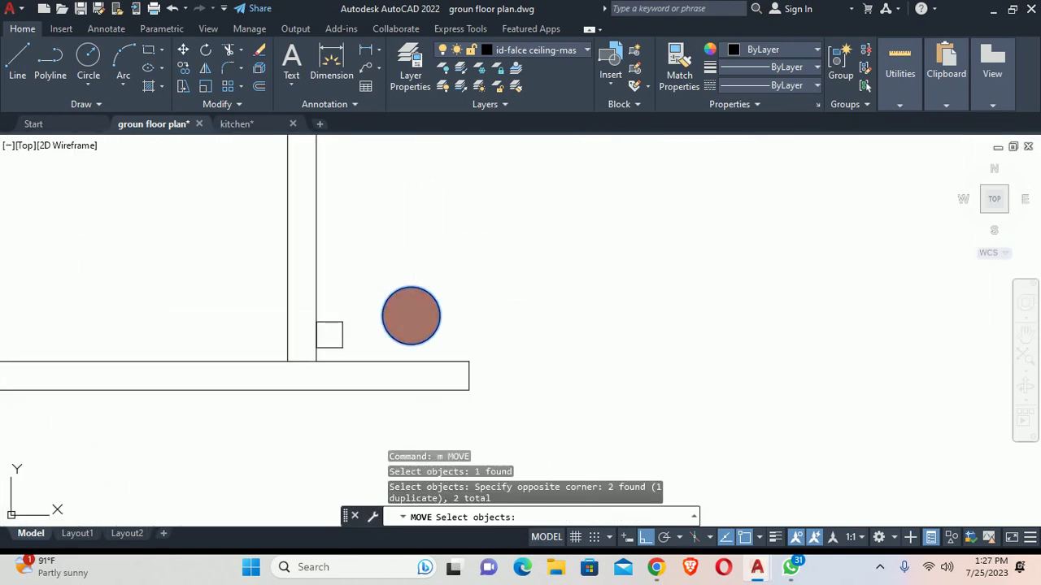
{"action": "key", "text": "Escape"}
{"action": "key", "text": "Escape"}
{"action": "type", "text": "rou"}
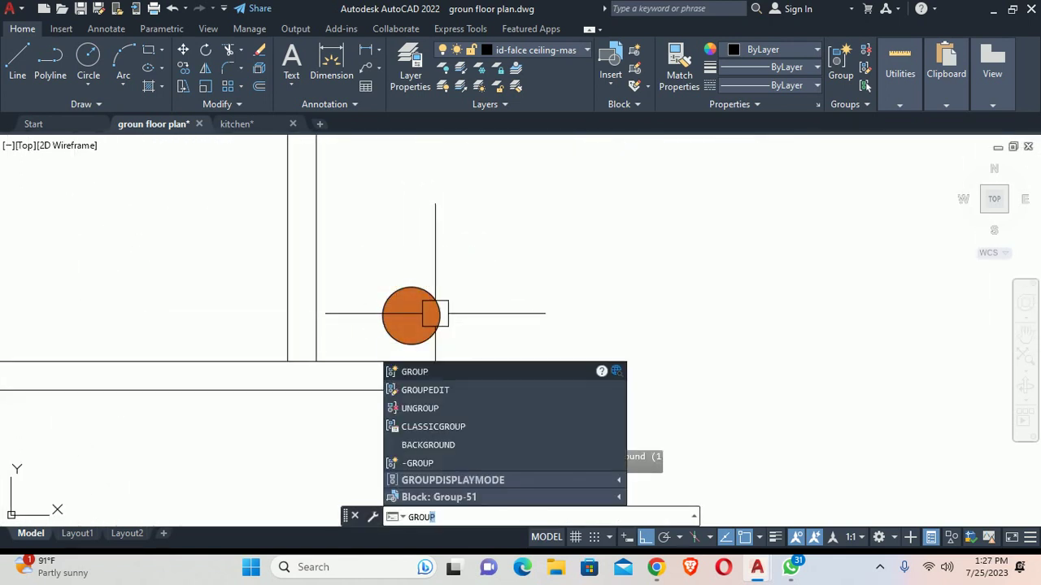
{"action": "type", "text": "p"}
{"action": "key", "text": "Return"}
{"action": "left_click", "coordinate": [466, 256]}
{"action": "left_click", "coordinate": [414, 297]}
{"action": "key", "text": "Return"}
{"action": "left_click", "coordinate": [406, 344]}
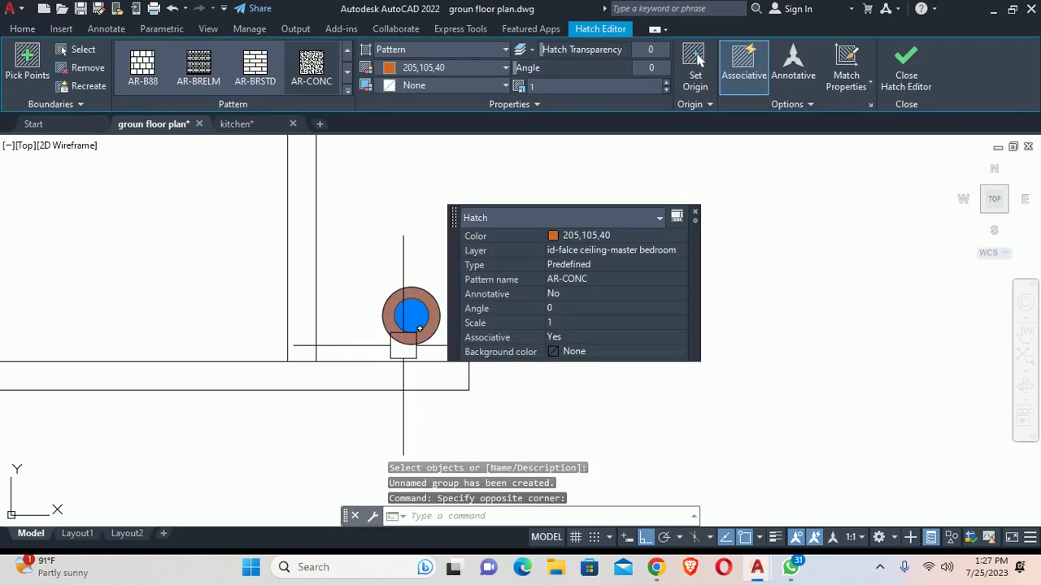
Step: Try moving the hatch on its own, then undo that move
{"action": "type", "text": "m"}
{"action": "key", "text": "Return"}
{"action": "left_click", "coordinate": [417, 295]}
{"action": "left_click", "coordinate": [357, 419]}
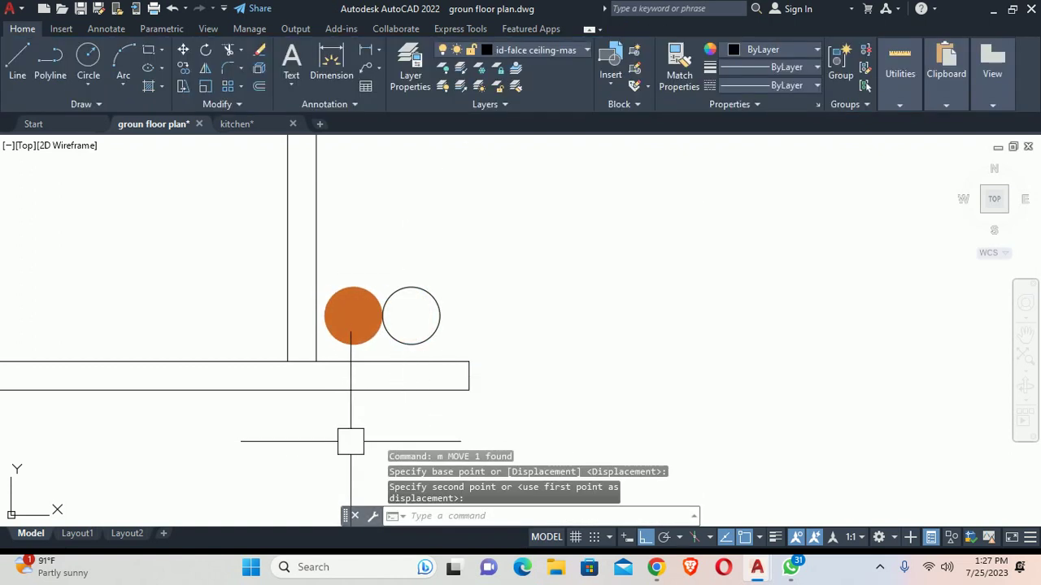
{"action": "key", "text": "ctrl+z"}
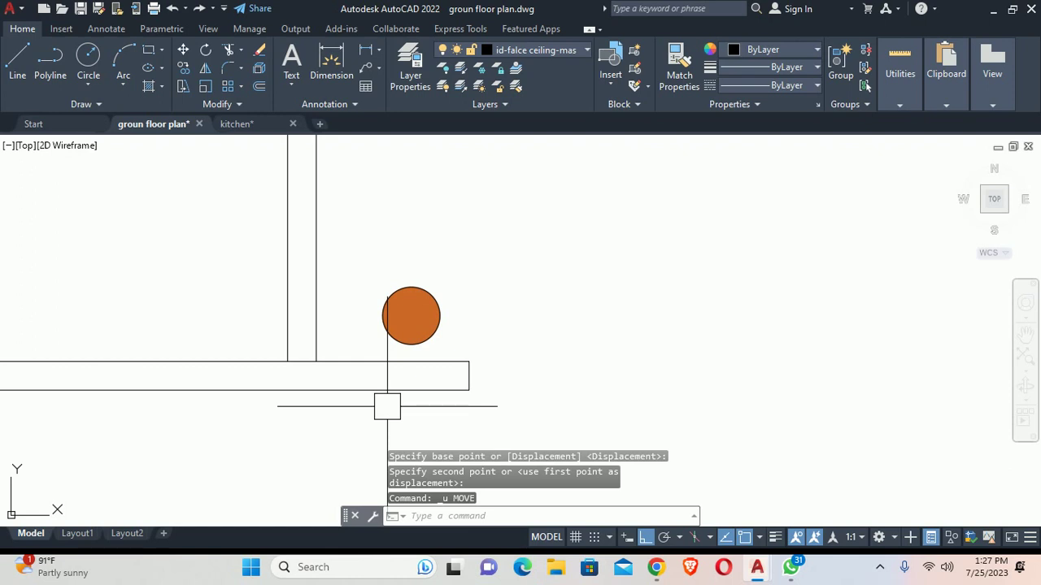
Step: Turn on group selection and move the grouped circle beside the left hanger
{"action": "key", "text": "ctrl+shift+a"}
{"action": "type", "text": "m"}
{"action": "key", "text": "Return"}
{"action": "left_click", "coordinate": [414, 309]}
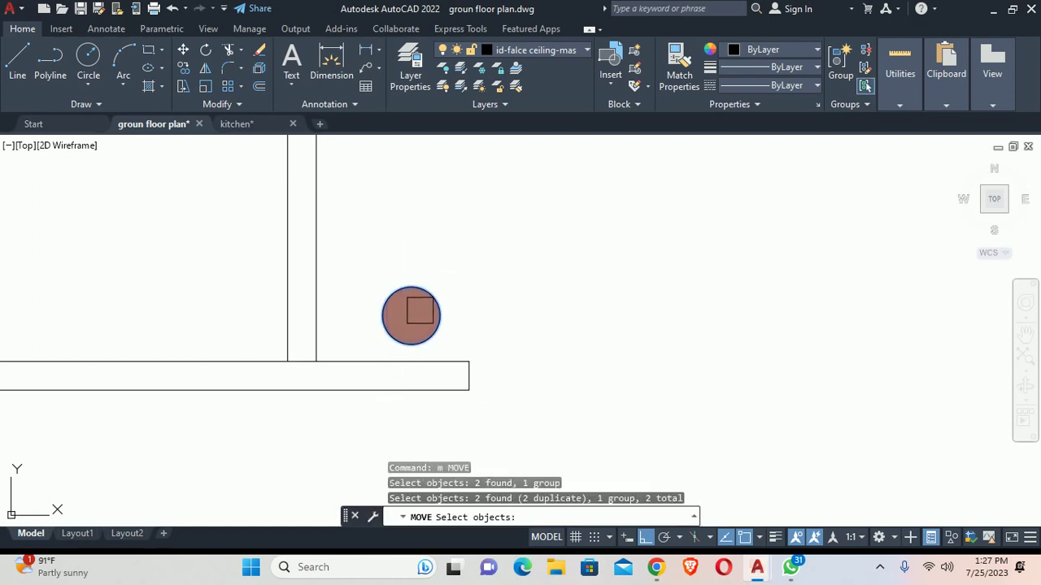
{"action": "key", "text": "Return"}
{"action": "left_click", "coordinate": [435, 407]}
{"action": "left_click", "coordinate": [399, 415]}
{"action": "key", "text": "Return"}
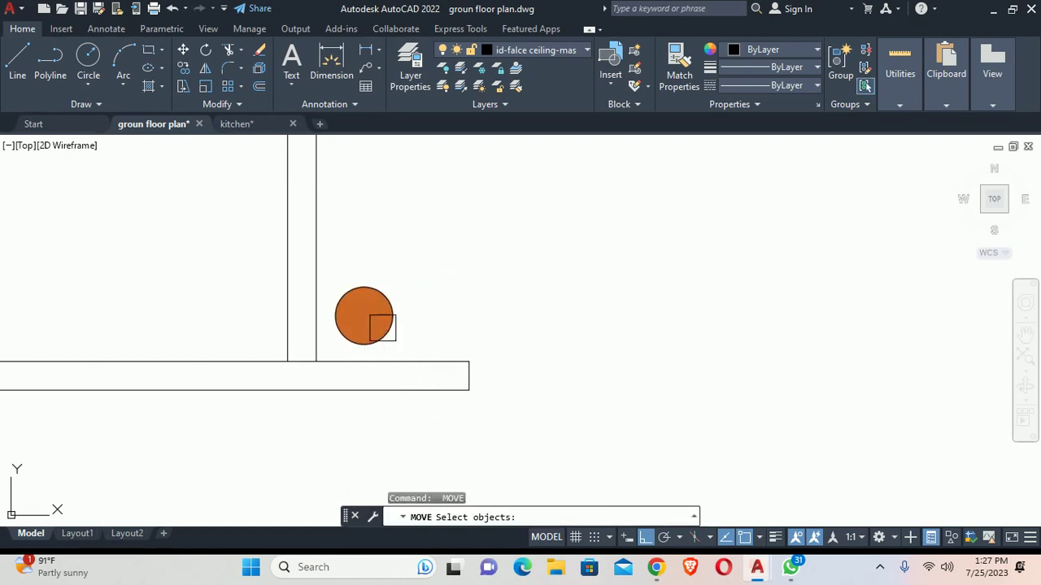
{"action": "left_click", "coordinate": [382, 325]}
{"action": "key", "text": "Return"}
{"action": "left_click", "coordinate": [500, 302]}
{"action": "key", "text": "Escape"}
{"action": "key", "text": "Escape"}
{"action": "scroll", "coordinate": [488, 297], "scroll_direction": "down", "scroll_amount": 2}
{"action": "scroll", "coordinate": [422, 300], "scroll_direction": "down", "scroll_amount": 4}
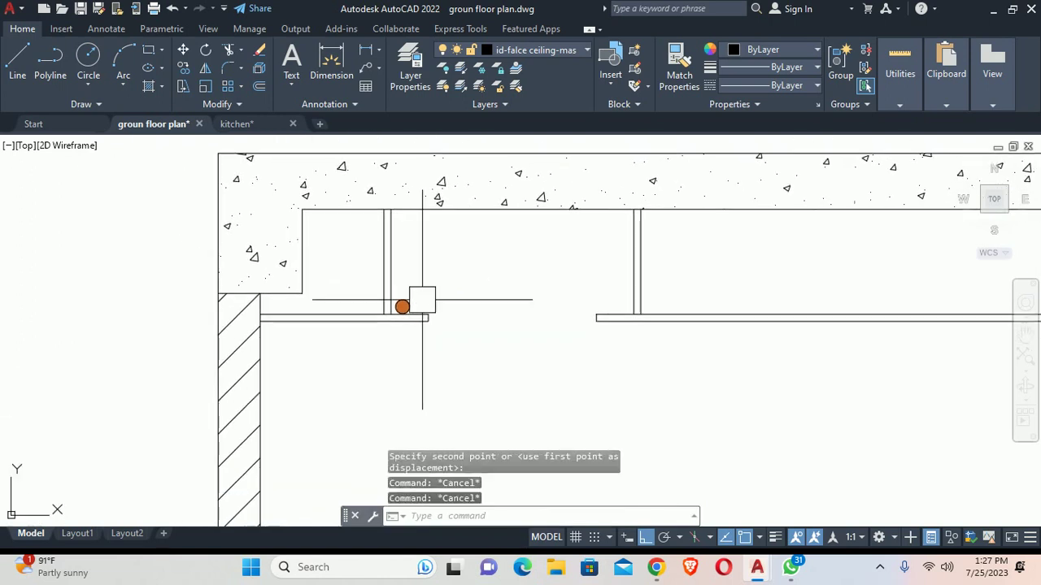
{"action": "type", "text": "MI"}
{"action": "key", "text": "Return"}
Step: Mirror the grouped circle, then delete the misplaced mirrored copy
{"action": "scroll", "coordinate": [390, 325], "scroll_direction": "up", "scroll_amount": 2}
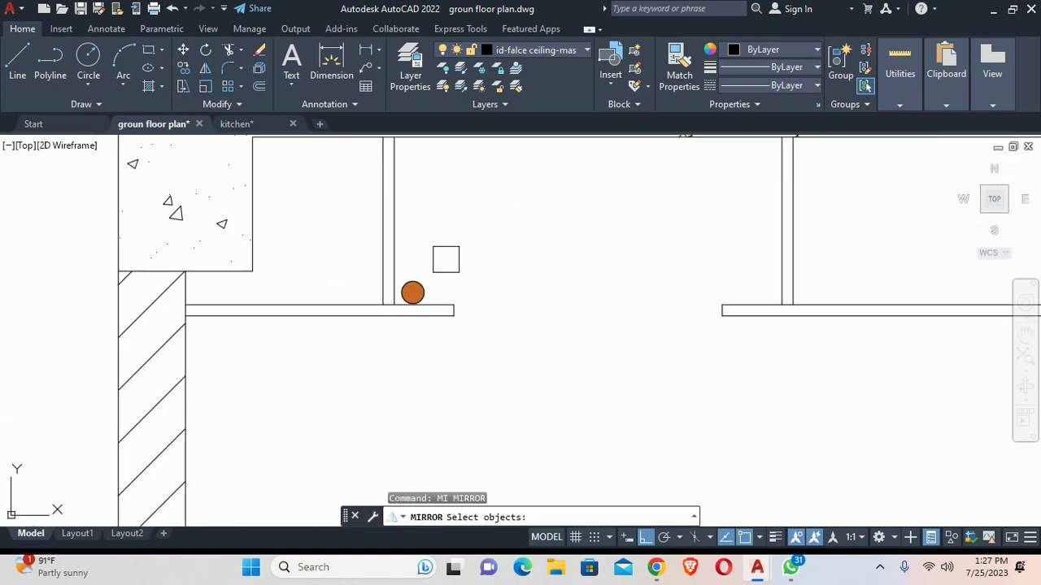
{"action": "left_click", "coordinate": [419, 291]}
{"action": "scroll", "coordinate": [419, 291], "scroll_direction": "down", "scroll_amount": 4}
{"action": "scroll", "coordinate": [479, 278], "scroll_direction": "up", "scroll_amount": 1}
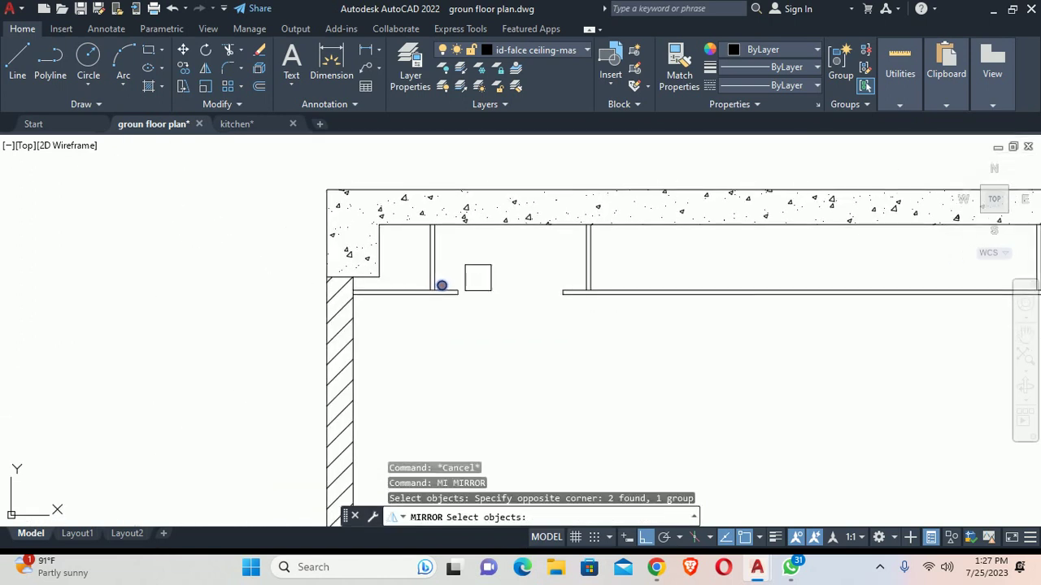
{"action": "key", "text": "Return"}
{"action": "type", "text": "mirror line: mtp"}
{"action": "key", "text": "Return"}
{"action": "scroll", "coordinate": [467, 293], "scroll_direction": "up", "scroll_amount": 2}
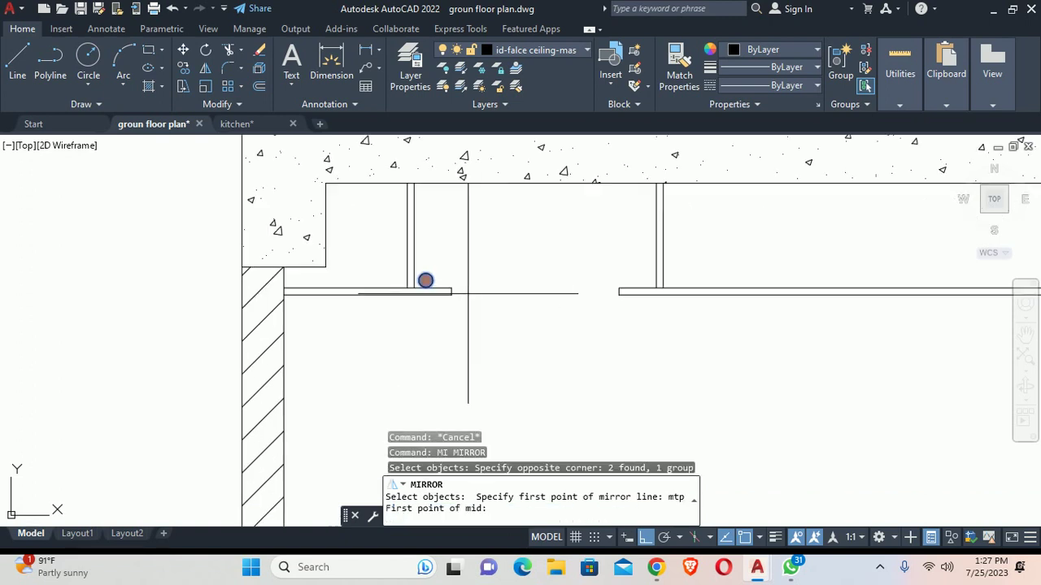
{"action": "left_click", "coordinate": [607, 304]}
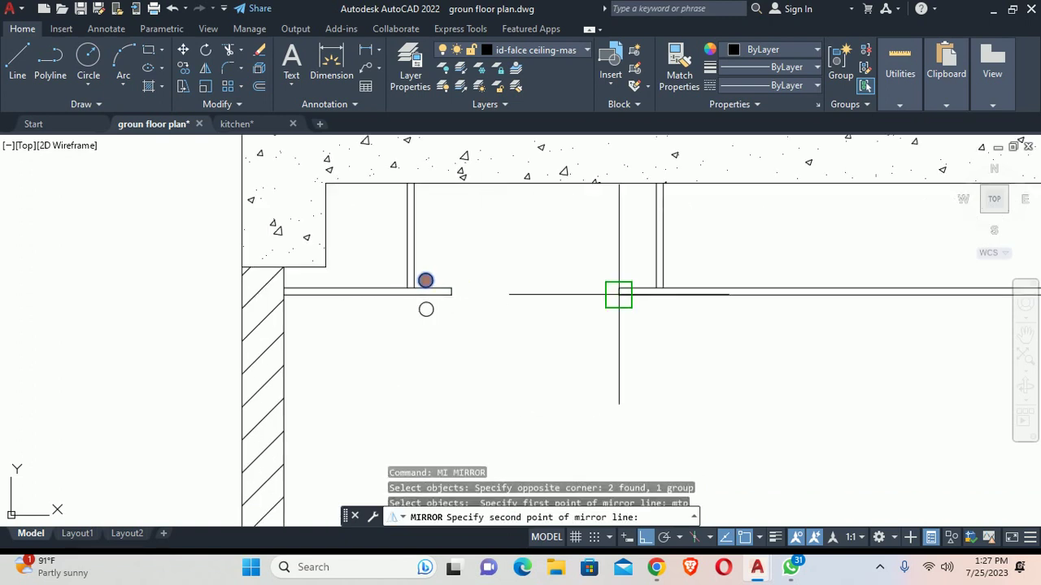
{"action": "left_click", "coordinate": [537, 218]}
{"action": "key", "text": "Escape"}
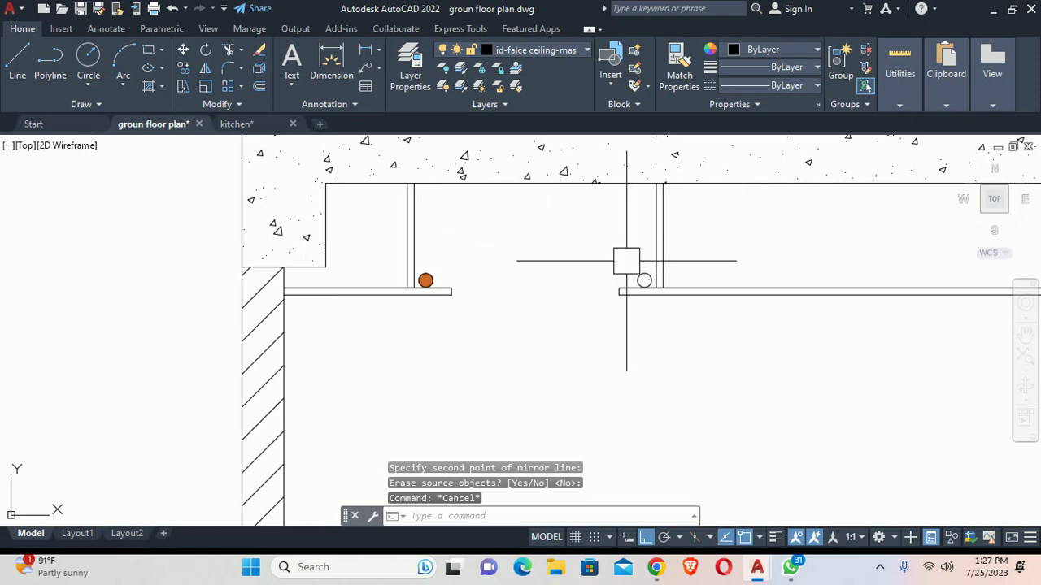
{"action": "scroll", "coordinate": [635, 269], "scroll_direction": "up", "scroll_amount": 3}
{"action": "scroll", "coordinate": [586, 249], "scroll_direction": "down", "scroll_amount": 2}
{"action": "scroll", "coordinate": [605, 246], "scroll_direction": "up", "scroll_amount": 2}
{"action": "left_click", "coordinate": [611, 272]}
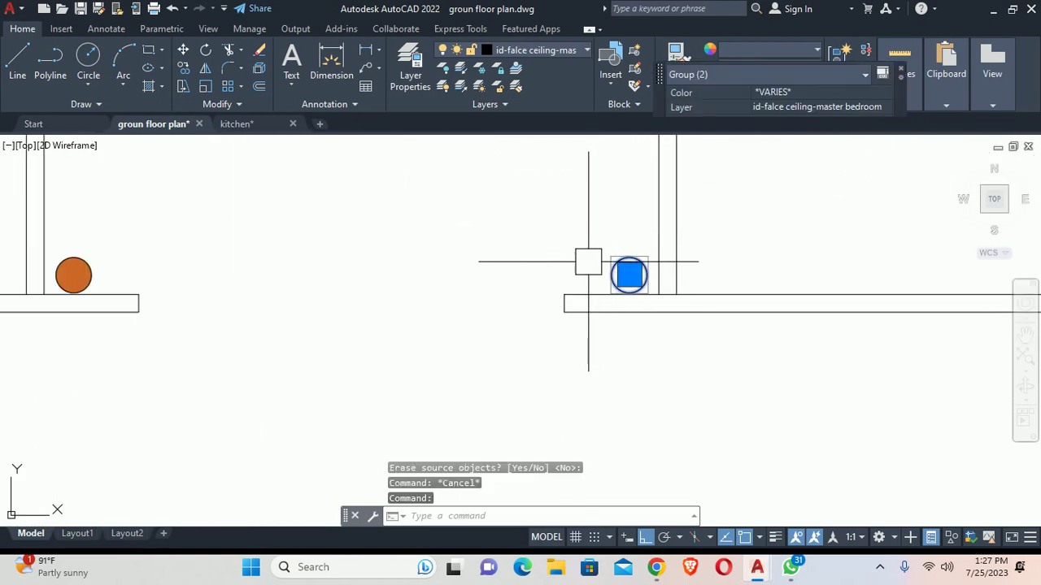
{"action": "key", "text": "Delete"}
Step: Regenerate the display and turn group selection off
{"action": "type", "text": "re"}
{"action": "key", "text": "Return"}
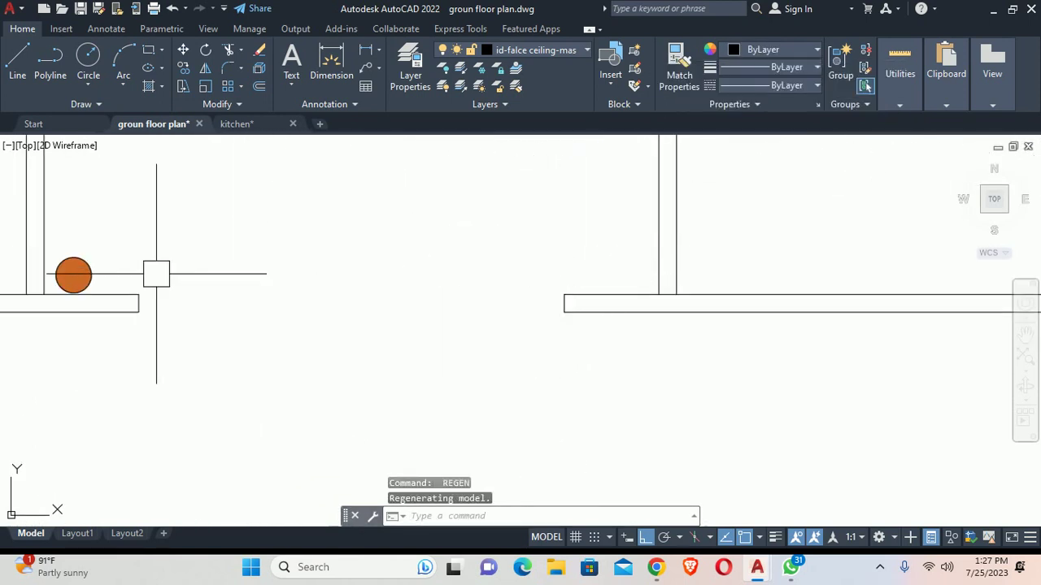
{"action": "middle_click_drag", "start_coordinate": [156, 274], "coordinate": [317, 288]}
{"action": "key", "text": "Escape"}
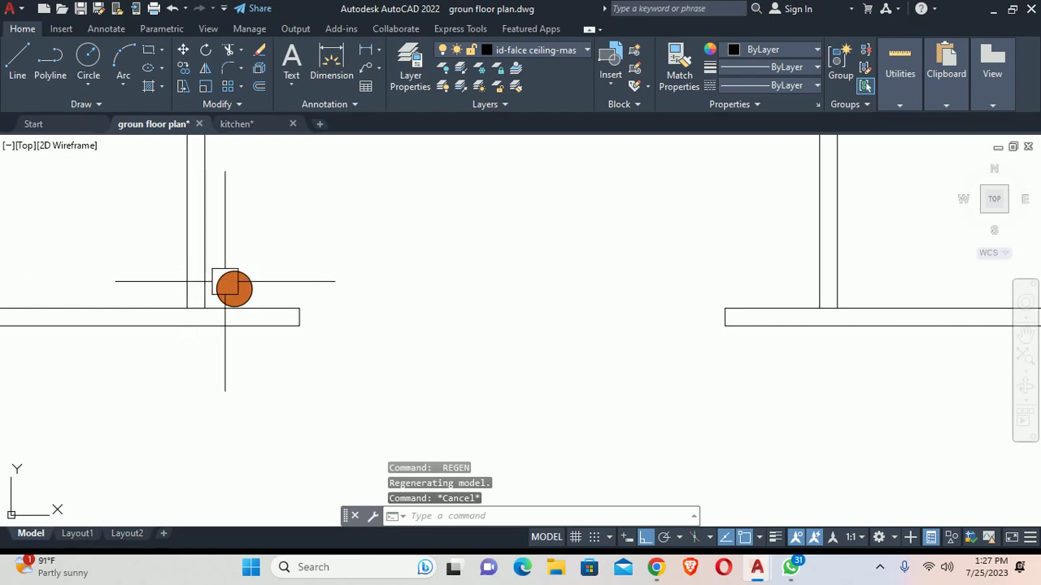
{"action": "key", "text": "ctrl+shift+a"}
Step: Mirror the circle and its fill to the next hanger using a midpoint snap
{"action": "type", "text": "i"}
{"action": "key", "text": "Return"}
{"action": "left_click", "coordinate": [274, 248]}
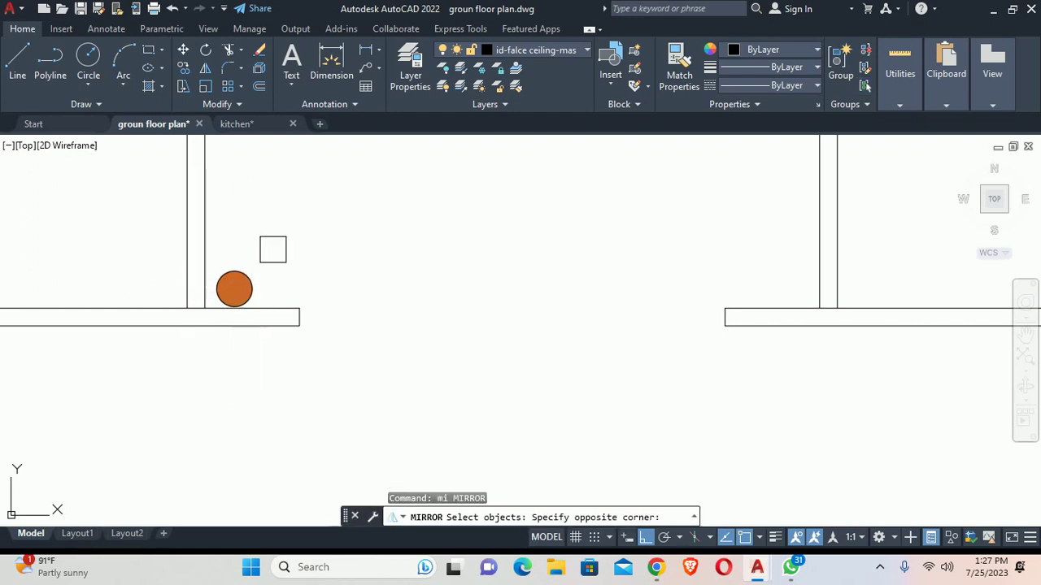
{"action": "left_click", "coordinate": [244, 274]}
{"action": "scroll", "coordinate": [267, 274], "scroll_direction": "down", "scroll_amount": 5}
{"action": "key", "text": "Return"}
{"action": "type", "text": "mtp"}
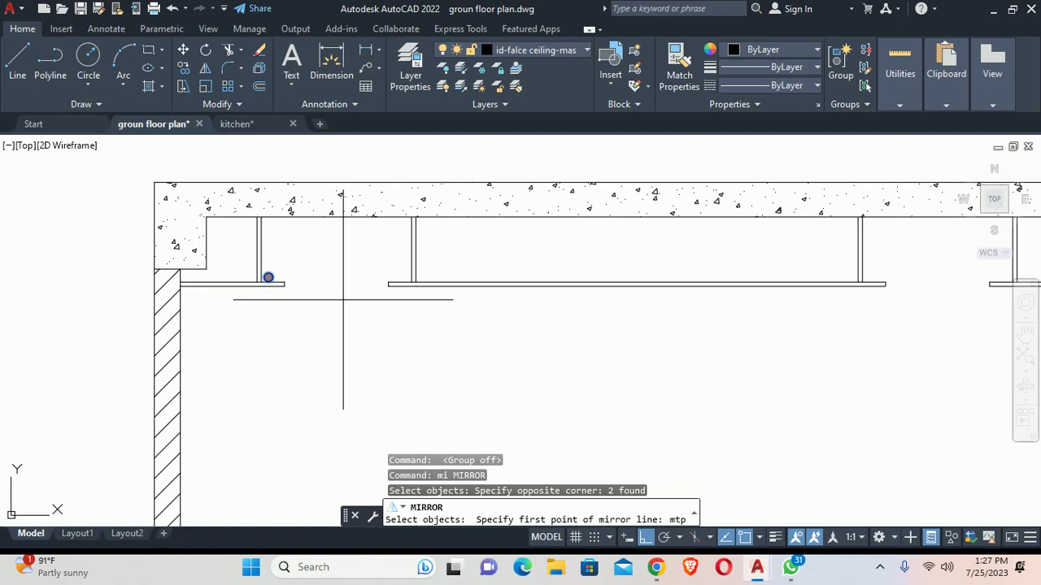
{"action": "key", "text": "Return"}
{"action": "scroll", "coordinate": [317, 294], "scroll_direction": "up", "scroll_amount": 4}
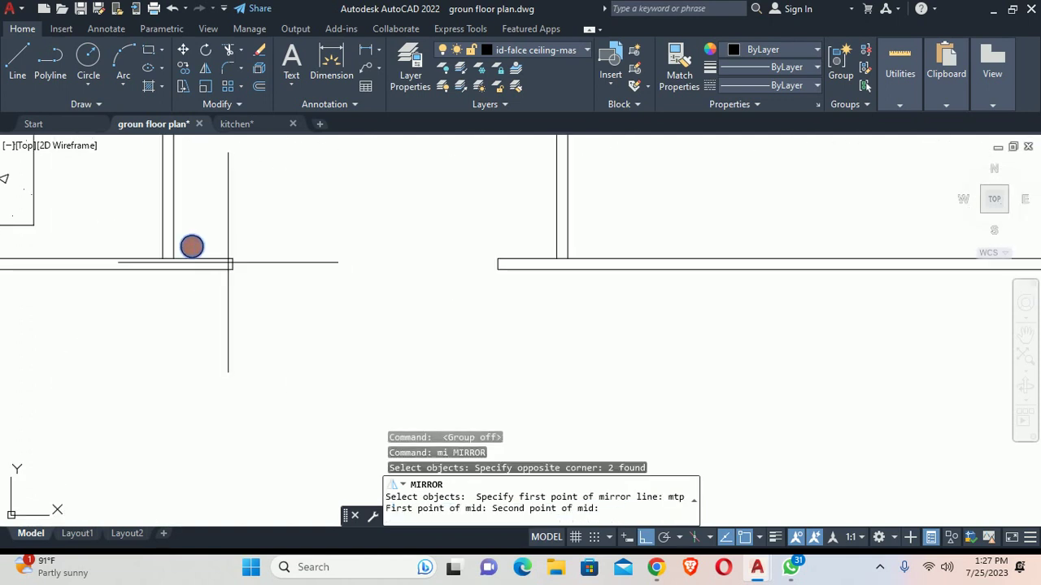
{"action": "scroll", "coordinate": [465, 278], "scroll_direction": "up", "scroll_amount": 3}
{"action": "left_click", "coordinate": [544, 243]}
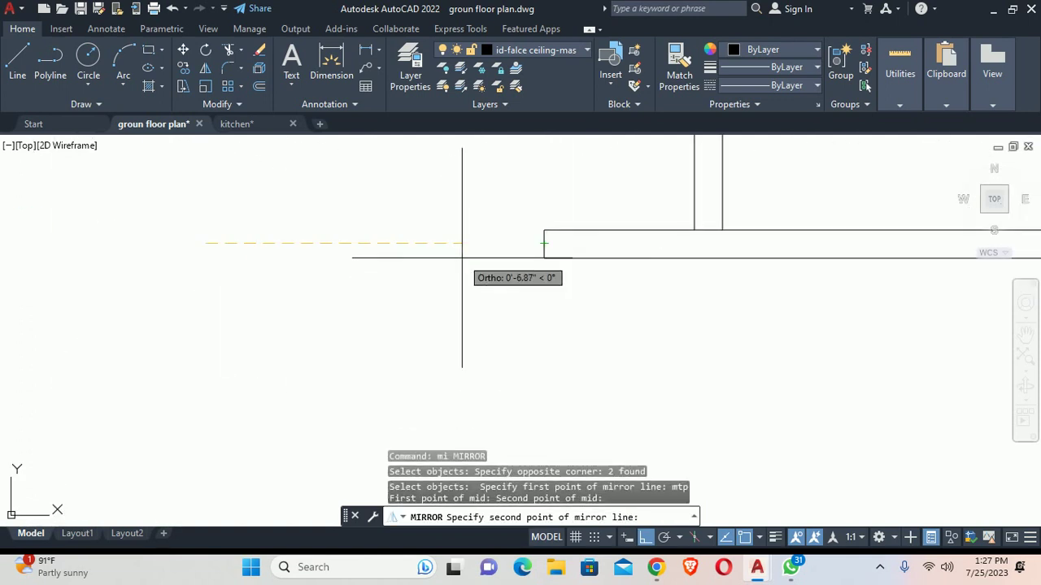
{"action": "scroll", "coordinate": [546, 244], "scroll_direction": "down", "scroll_amount": 4}
{"action": "left_click", "coordinate": [413, 372]}
{"action": "key", "text": "Escape"}
{"action": "key", "text": "Escape"}
Step: Change the mirrored circle's hatch pattern to SOLID
{"action": "scroll", "coordinate": [534, 244], "scroll_direction": "up", "scroll_amount": 4}
{"action": "scroll", "coordinate": [533, 244], "scroll_direction": "up", "scroll_amount": 3}
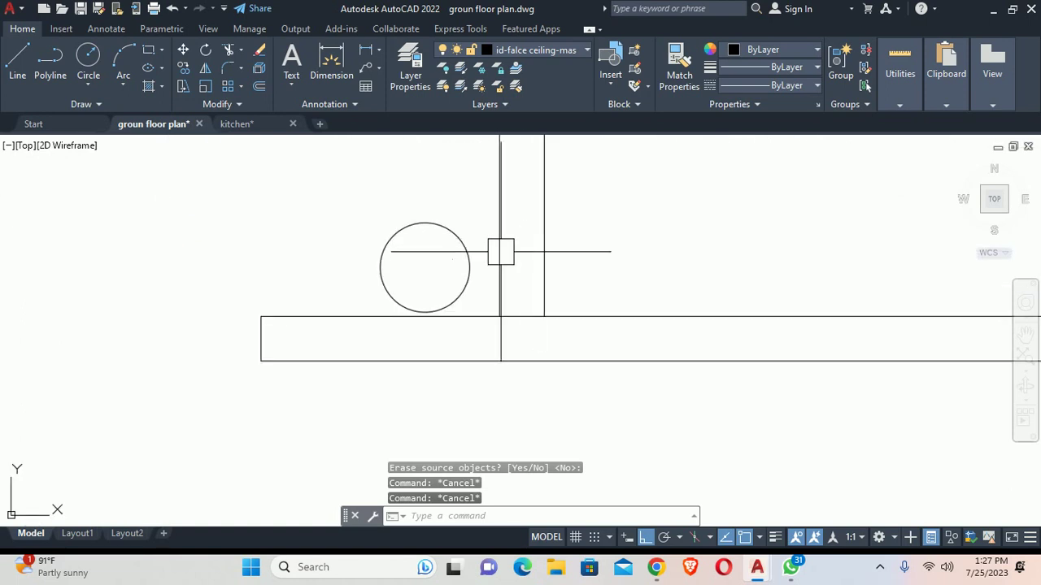
{"action": "left_click", "coordinate": [470, 259]}
{"action": "key", "text": "Escape"}
{"action": "scroll", "coordinate": [445, 258], "scroll_direction": "up", "scroll_amount": 2}
{"action": "left_click", "coordinate": [391, 277]}
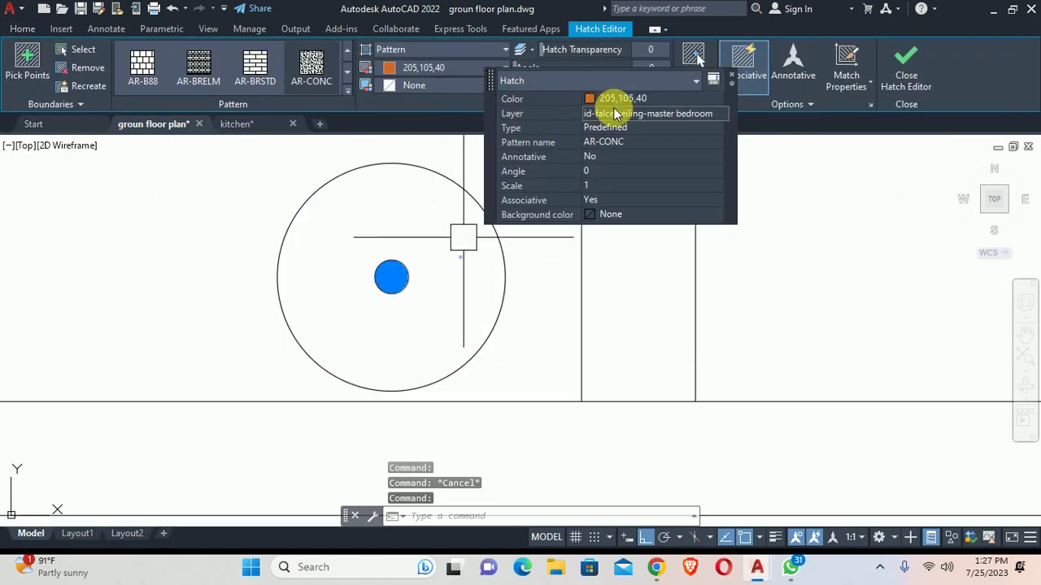
{"action": "left_click", "coordinate": [348, 91]}
{"action": "left_click", "coordinate": [156, 66]}
{"action": "key", "text": "Escape"}
{"action": "scroll", "coordinate": [397, 334], "scroll_direction": "down", "scroll_amount": 4}
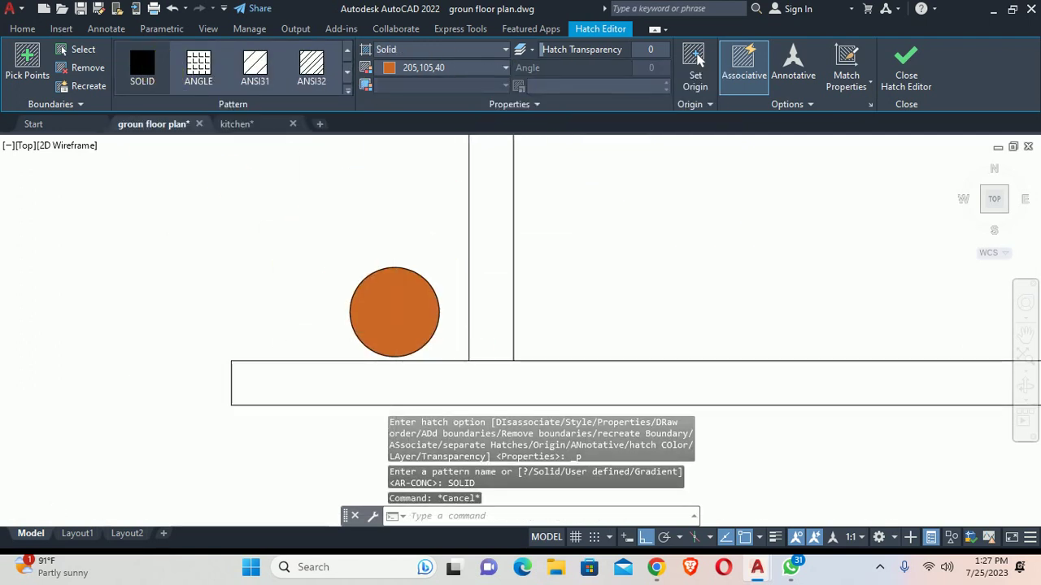
{"action": "key", "text": "Escape"}
{"action": "key", "text": "Escape"}
{"action": "scroll", "coordinate": [396, 322], "scroll_direction": "down", "scroll_amount": 6}
{"action": "scroll", "coordinate": [356, 325], "scroll_direction": "up", "scroll_amount": 2}
Step: Copy the filled circle with COPY so a copy sits beside the next hanger
{"action": "middle_click_drag", "start_coordinate": [431, 344], "coordinate": [437, 340]}
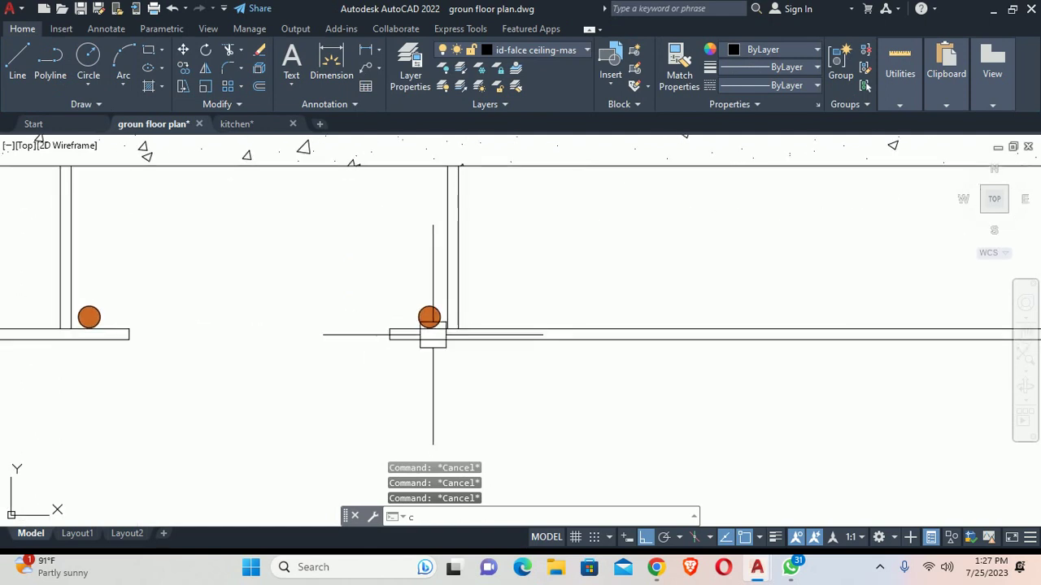
{"action": "type", "text": "co"}
{"action": "key", "text": "Return"}
{"action": "left_click", "coordinate": [420, 294]}
{"action": "key", "text": "Return"}
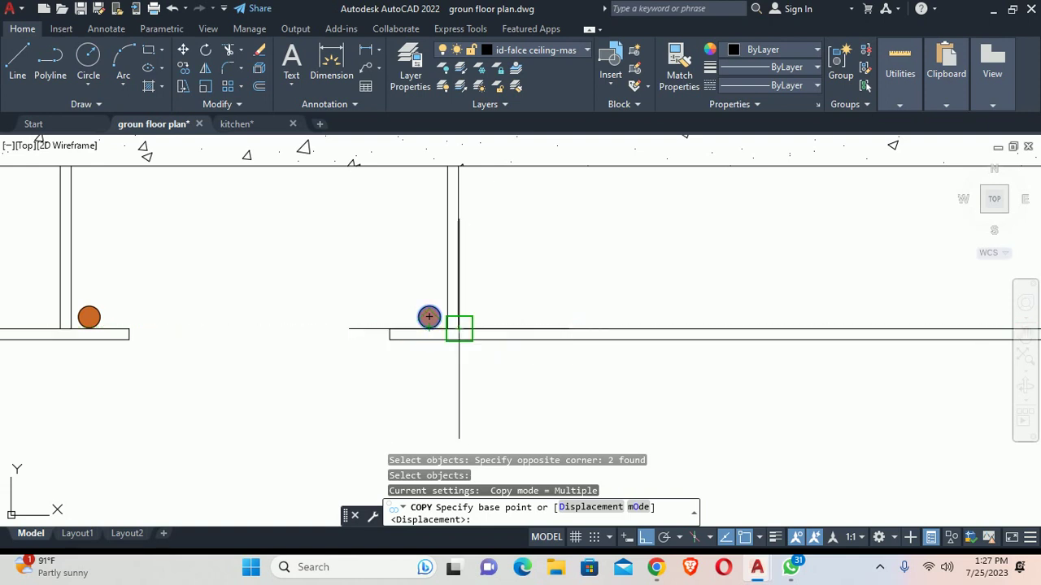
{"action": "left_click", "coordinate": [448, 328]}
{"action": "scroll", "coordinate": [447, 329], "scroll_direction": "down", "scroll_amount": 3}
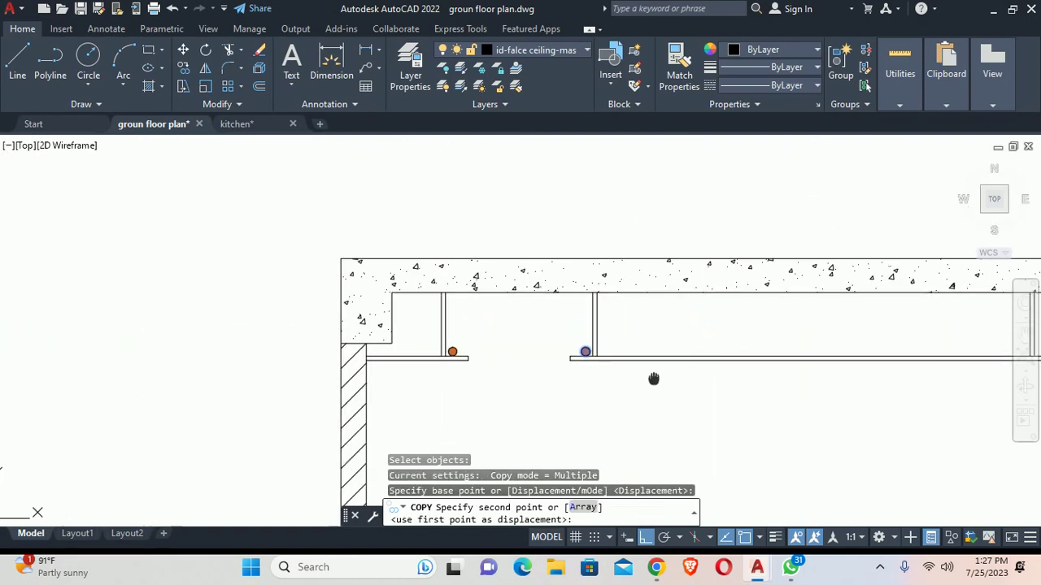
{"action": "scroll", "coordinate": [472, 309], "scroll_direction": "up", "scroll_amount": 3}
{"action": "left_click", "coordinate": [453, 289]}
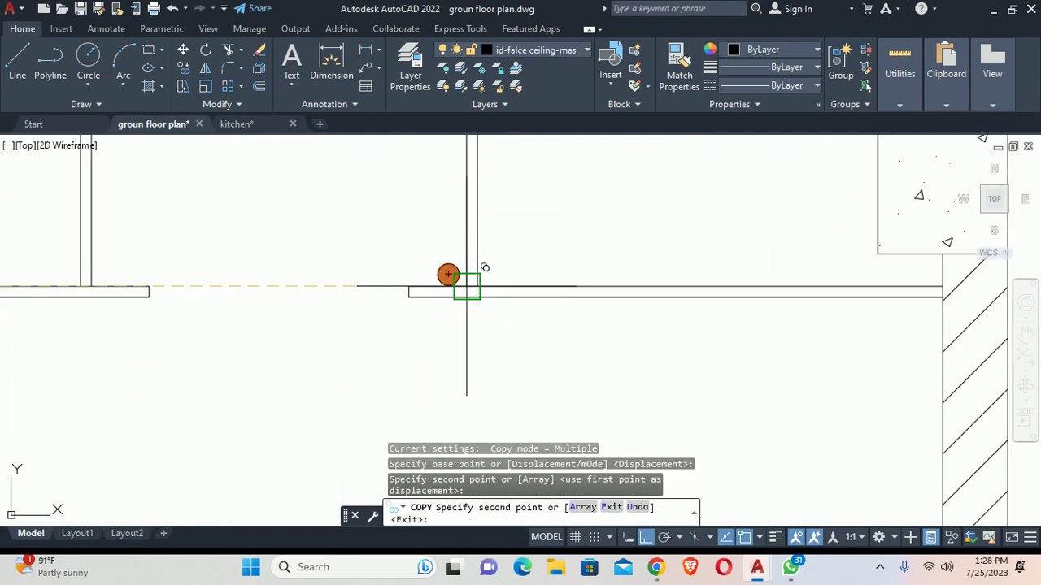
{"action": "key", "text": "Escape"}
{"action": "scroll", "coordinate": [445, 297], "scroll_direction": "down", "scroll_amount": 3}
Step: Window-select a circle and its fill and copy it to the far-right hanger
{"action": "key", "text": "Return"}
{"action": "scroll", "coordinate": [193, 295], "scroll_direction": "up", "scroll_amount": 8}
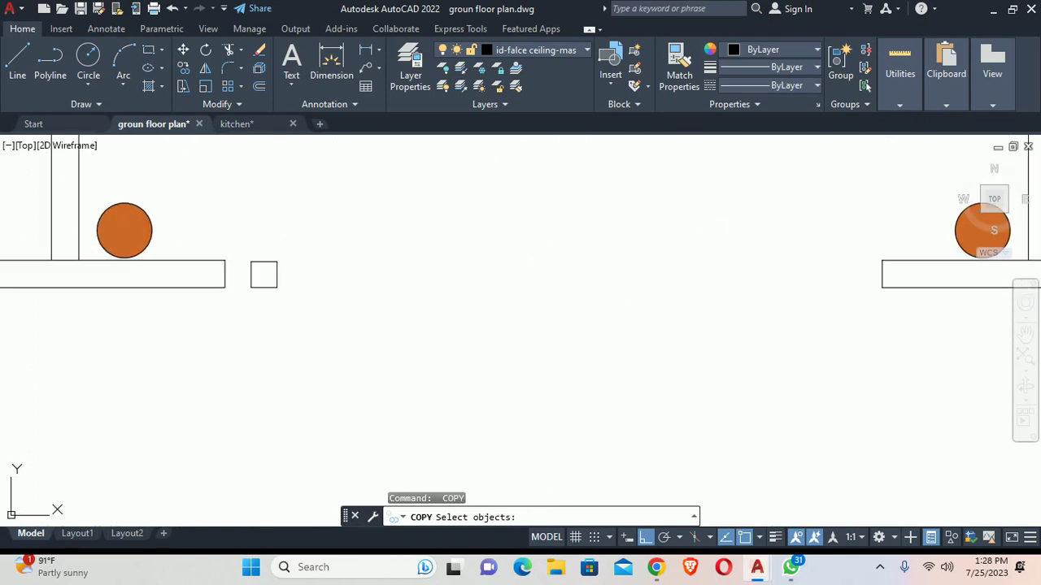
{"action": "left_click", "coordinate": [191, 205]}
{"action": "key", "text": "Escape"}
{"action": "key", "text": "Return"}
{"action": "left_click", "coordinate": [186, 208]}
{"action": "left_click", "coordinate": [128, 245]}
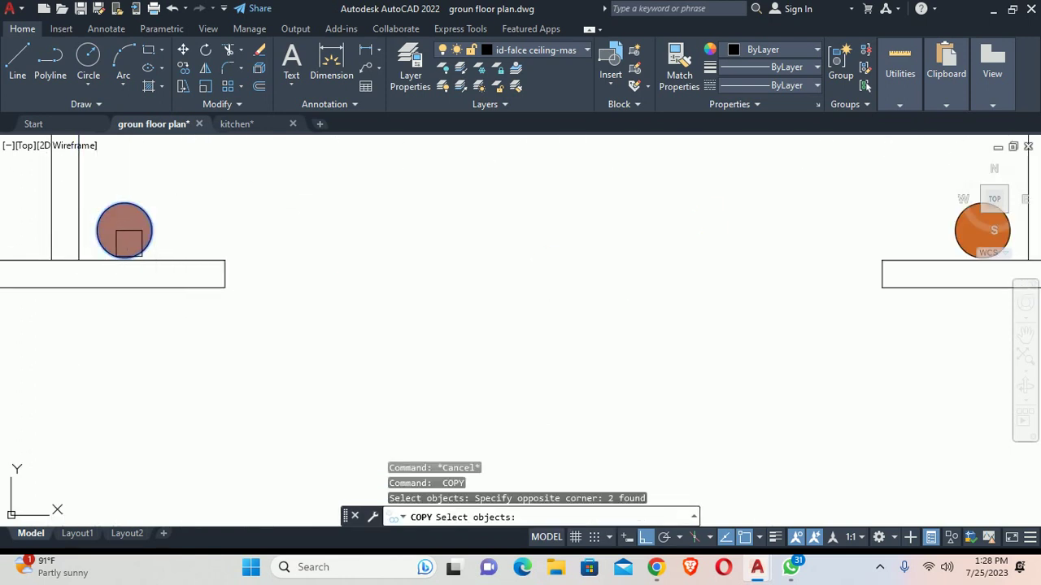
{"action": "key", "text": "Return"}
{"action": "left_click", "coordinate": [76, 258]}
{"action": "scroll", "coordinate": [490, 326], "scroll_direction": "down", "scroll_amount": 5}
{"action": "scroll", "coordinate": [409, 349], "scroll_direction": "up", "scroll_amount": 3}
{"action": "scroll", "coordinate": [785, 326], "scroll_direction": "up", "scroll_amount": 2}
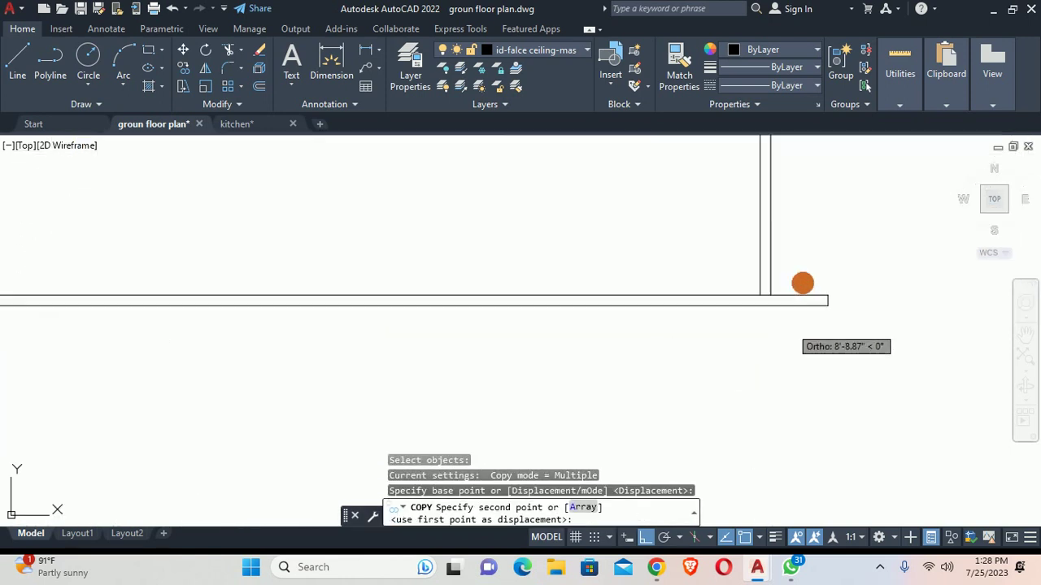
{"action": "left_click", "coordinate": [757, 279]}
{"action": "key", "text": "Escape"}
{"action": "scroll", "coordinate": [610, 295], "scroll_direction": "down", "scroll_amount": 3}
{"action": "scroll", "coordinate": [604, 295], "scroll_direction": "down", "scroll_amount": 2}
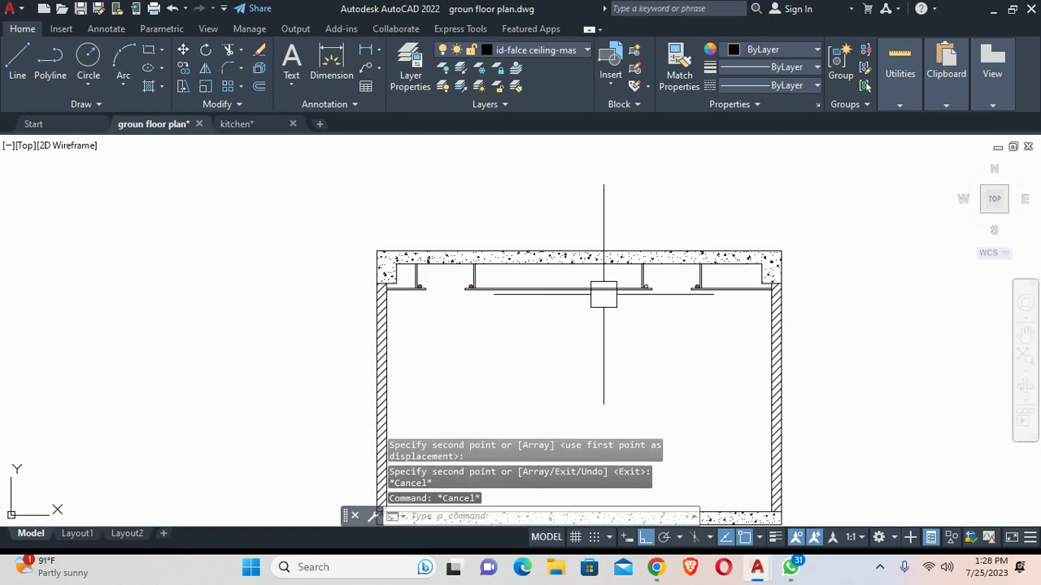
{"action": "key", "text": "Escape"}
{"action": "scroll", "coordinate": [372, 295], "scroll_direction": "up", "scroll_amount": 4}
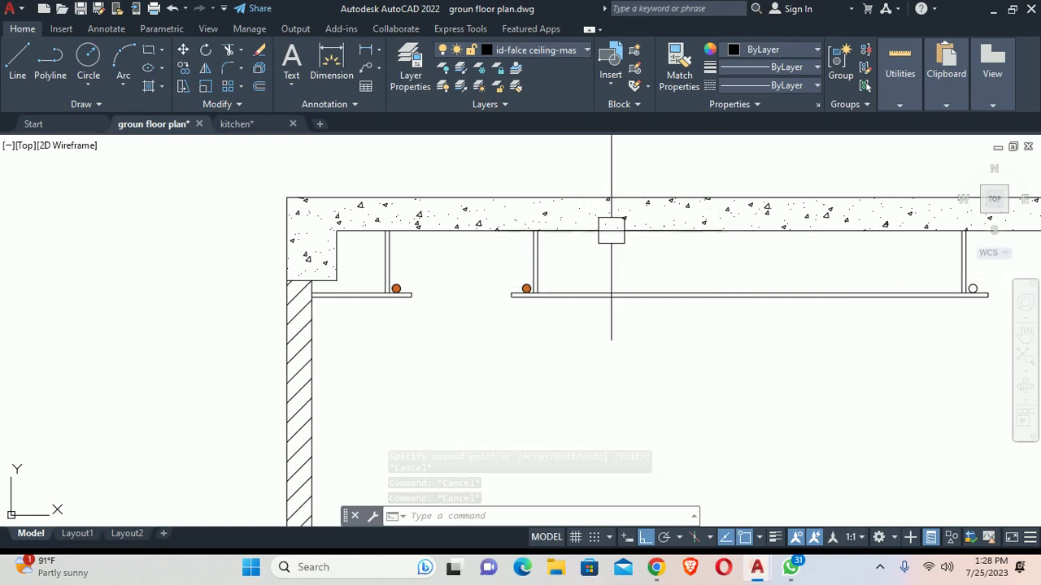
Step: Set up a hatch with the ANSI32 pattern and the colour set to Use Current
{"action": "key", "text": "Escape"}
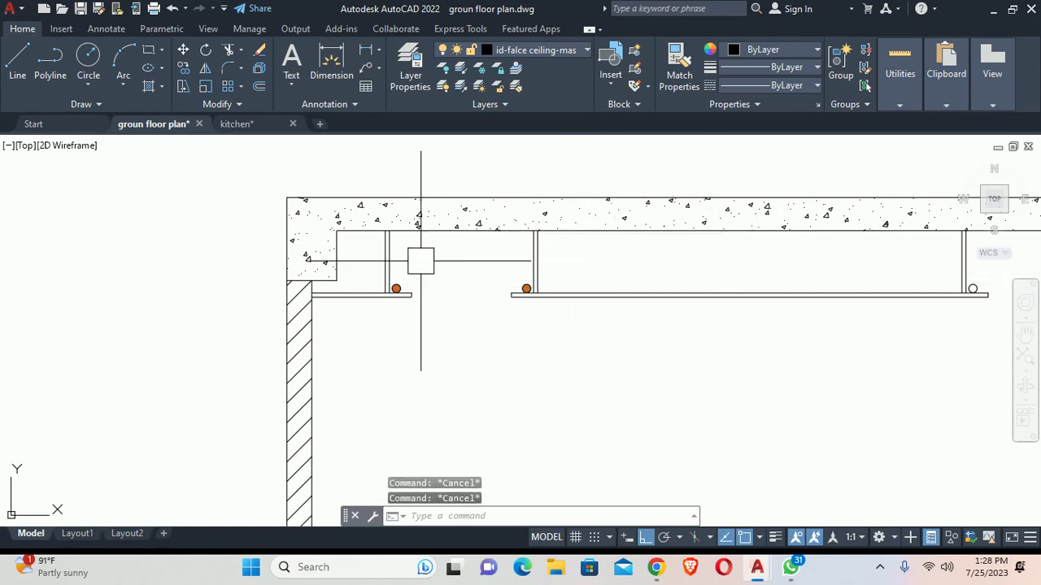
{"action": "key", "text": "Escape"}
{"action": "scroll", "coordinate": [381, 270], "scroll_direction": "up", "scroll_amount": 4}
{"action": "key", "text": "Return"}
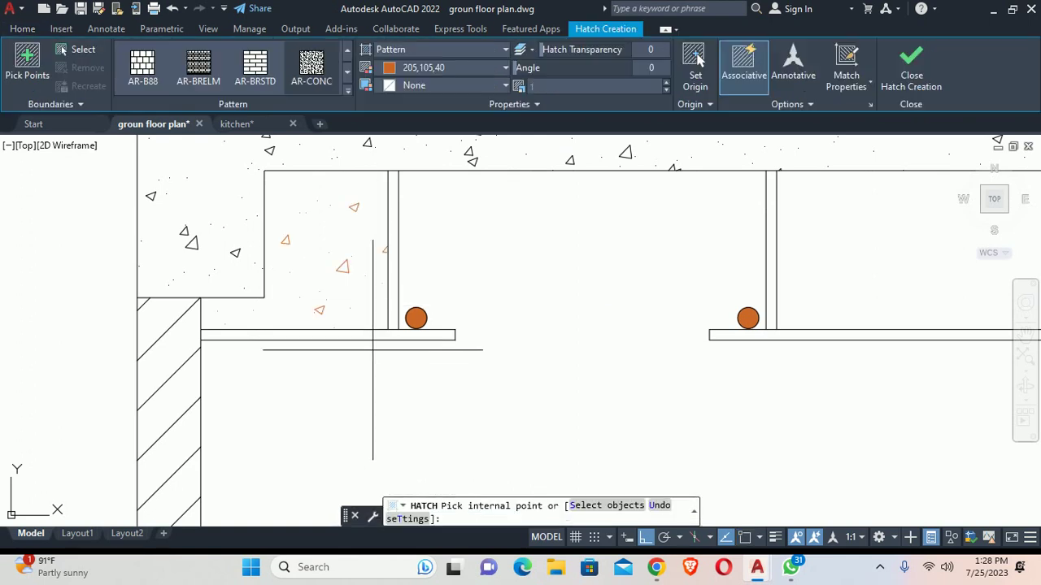
{"action": "type", "text": "t"}
{"action": "key", "text": "Return"}
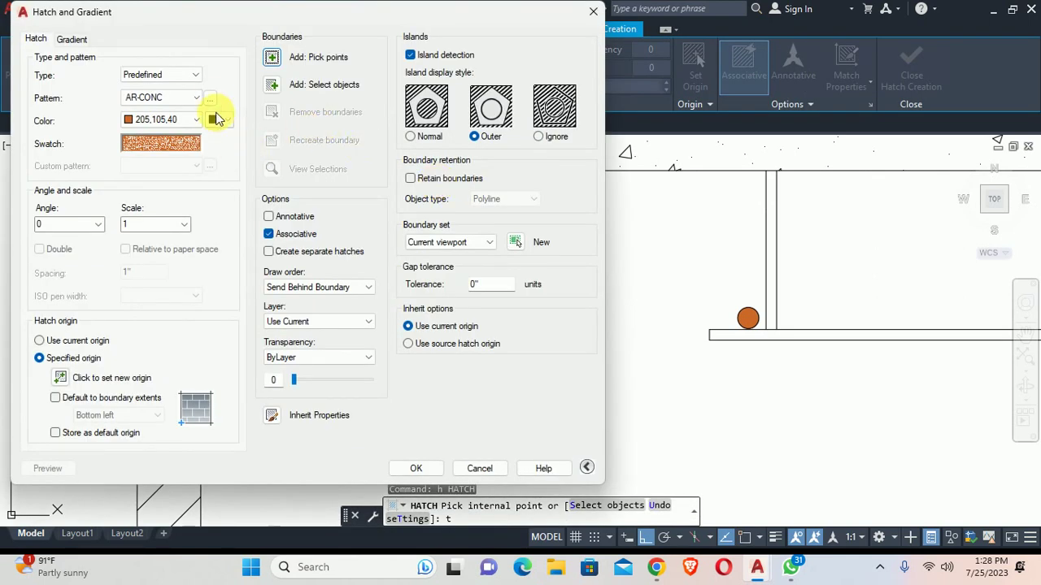
{"action": "left_click", "coordinate": [209, 98]}
{"action": "left_click", "coordinate": [85, 117]}
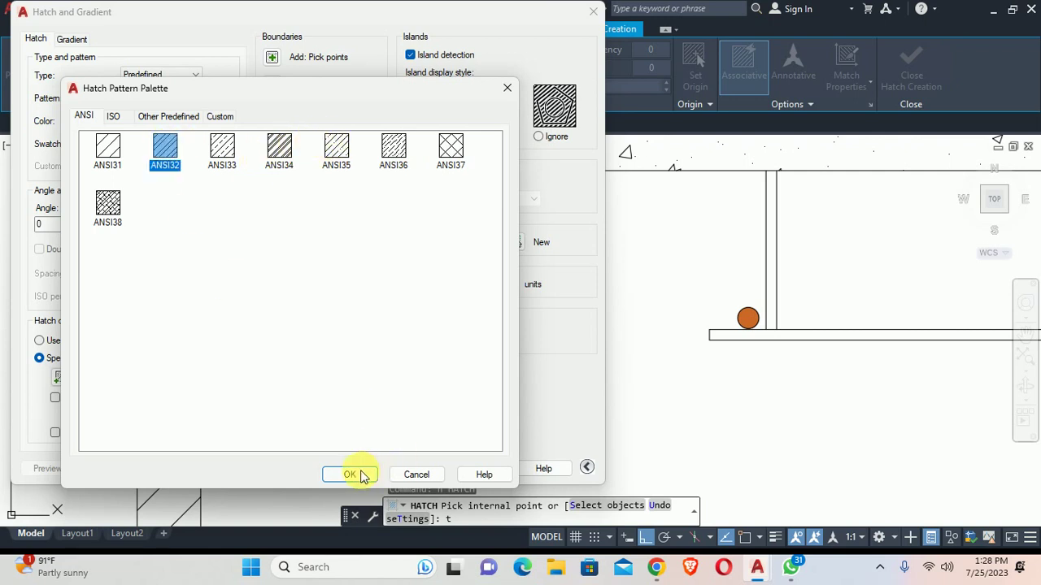
{"action": "left_click", "coordinate": [363, 476]}
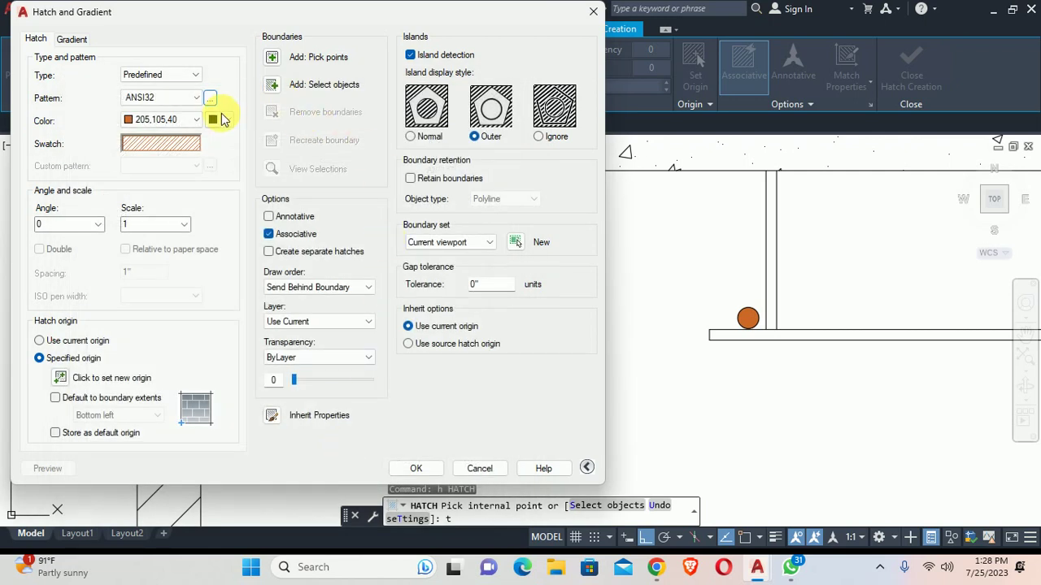
{"action": "left_click", "coordinate": [168, 122]}
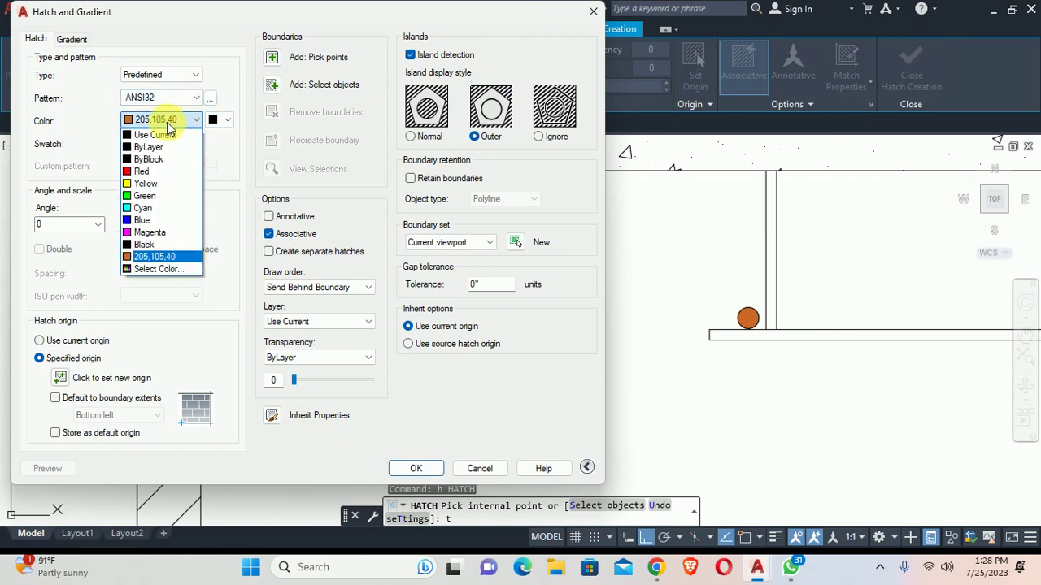
{"action": "left_click", "coordinate": [144, 135]}
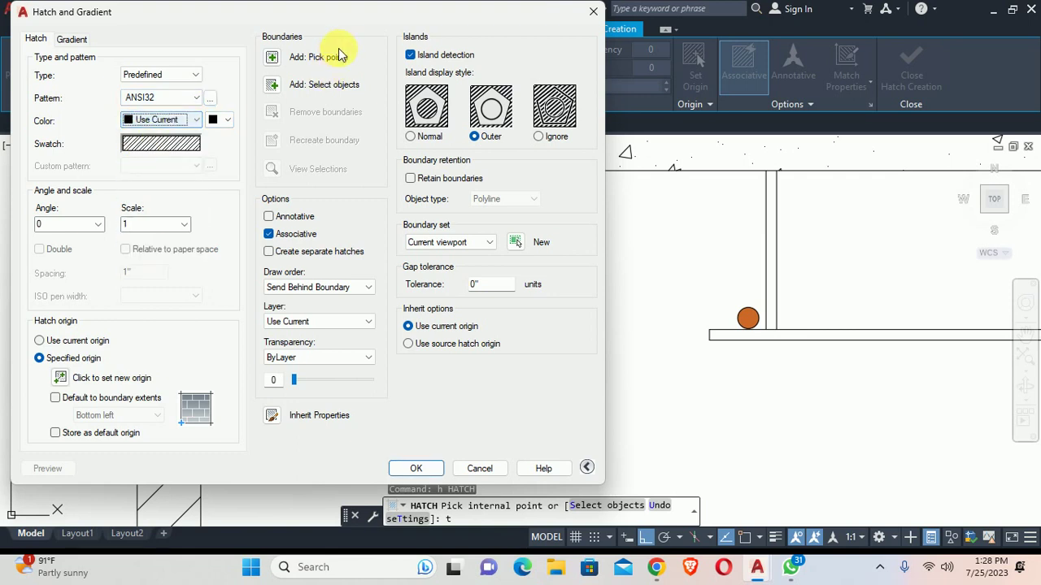
Step: Hatch the inside of the left hanger and the first ceiling board strip
{"action": "left_click", "coordinate": [270, 58]}
{"action": "left_click", "coordinate": [393, 301]}
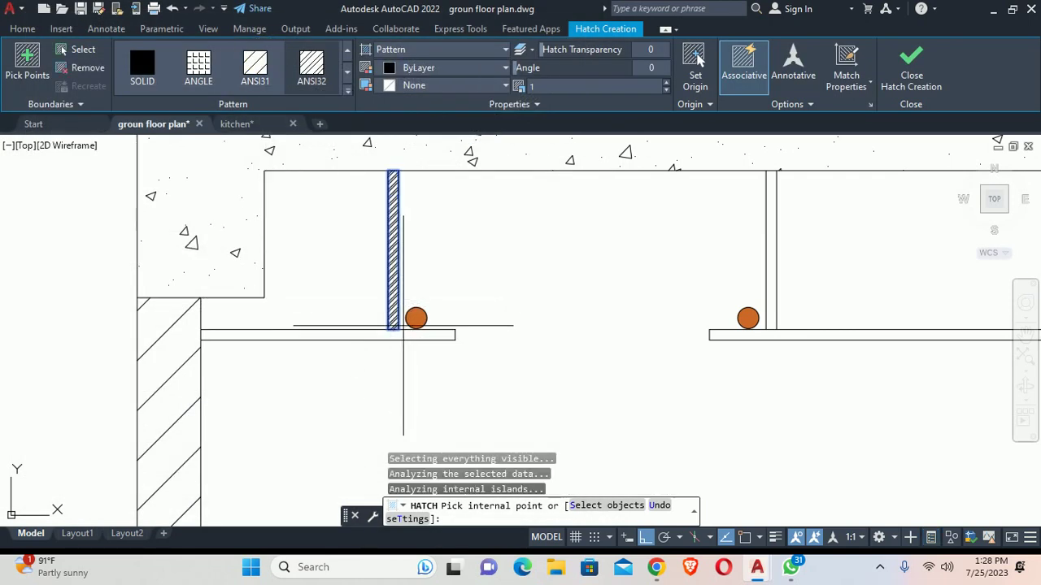
{"action": "scroll", "coordinate": [429, 329], "scroll_direction": "up", "scroll_amount": 2}
{"action": "left_click", "coordinate": [430, 329]}
{"action": "scroll", "coordinate": [430, 329], "scroll_direction": "down", "scroll_amount": 2}
{"action": "middle_click_drag", "start_coordinate": [500, 341], "coordinate": [99, 346]}
{"action": "scroll", "coordinate": [317, 344], "scroll_direction": "up", "scroll_amount": 2}
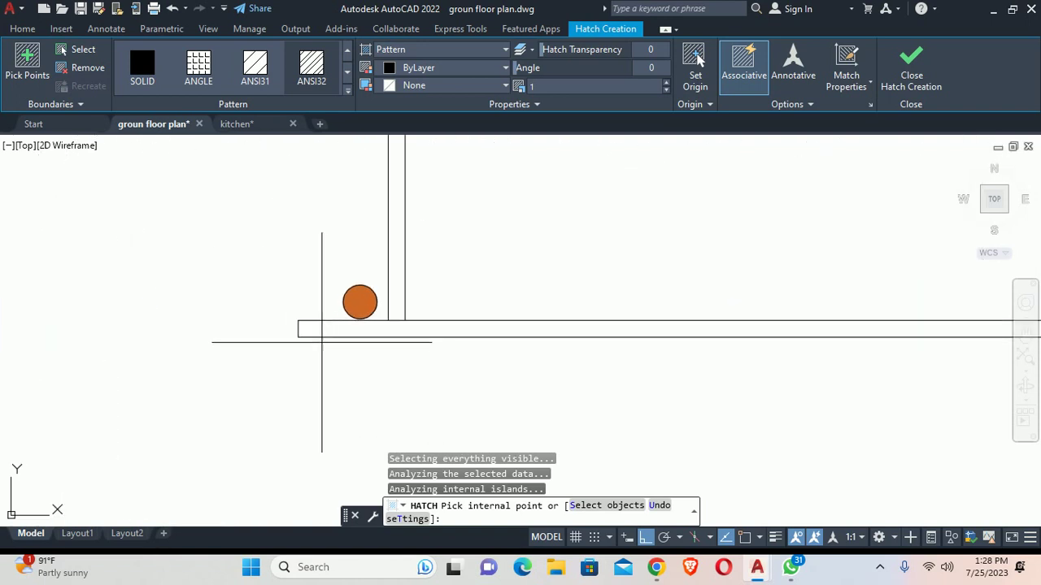
{"action": "scroll", "coordinate": [353, 335], "scroll_direction": "down", "scroll_amount": 2}
Step: Hatch the remaining board strips, including the right-side ceiling board, and finish hatching
{"action": "left_click", "coordinate": [361, 332]}
{"action": "scroll", "coordinate": [361, 332], "scroll_direction": "down", "scroll_amount": 2}
{"action": "scroll", "coordinate": [362, 325], "scroll_direction": "up", "scroll_amount": 2}
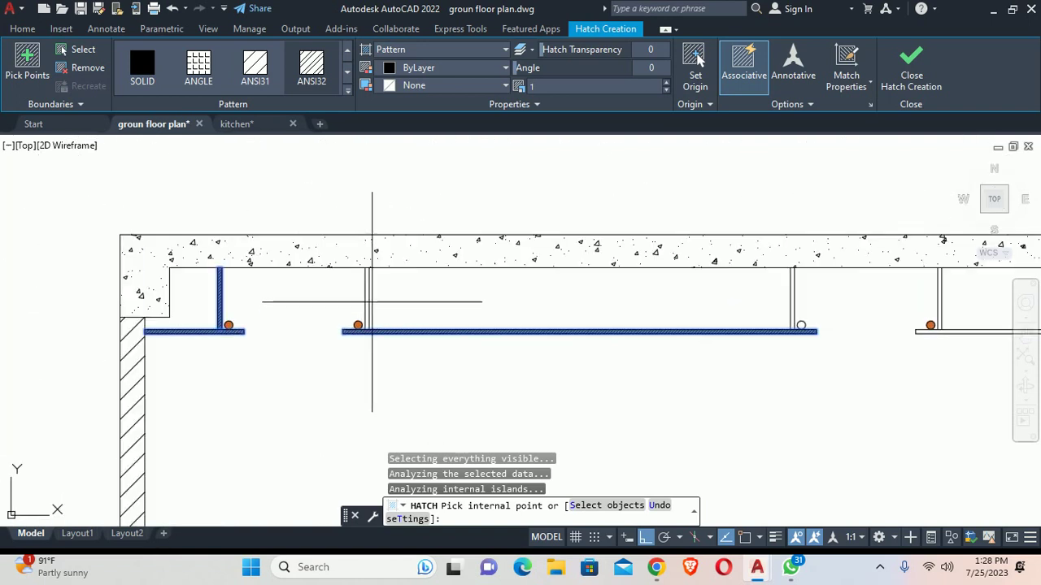
{"action": "scroll", "coordinate": [377, 221], "scroll_direction": "down", "scroll_amount": 2}
{"action": "middle_click_drag", "start_coordinate": [544, 331], "coordinate": [455, 293]}
{"action": "scroll", "coordinate": [353, 281], "scroll_direction": "up", "scroll_amount": 2}
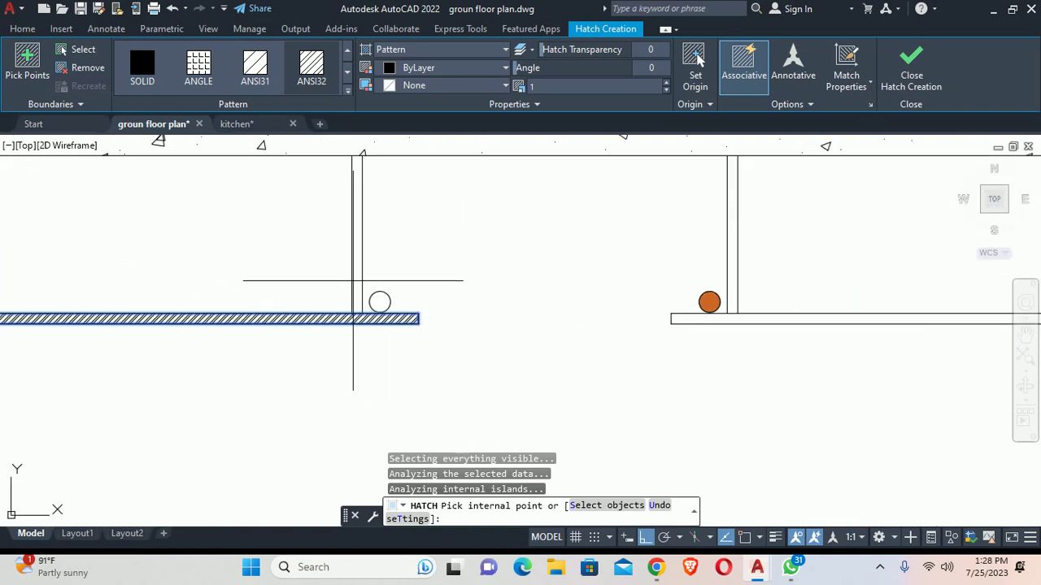
{"action": "middle_click_drag", "start_coordinate": [557, 344], "coordinate": [244, 326]}
{"action": "scroll", "coordinate": [401, 300], "scroll_direction": "up", "scroll_amount": 2}
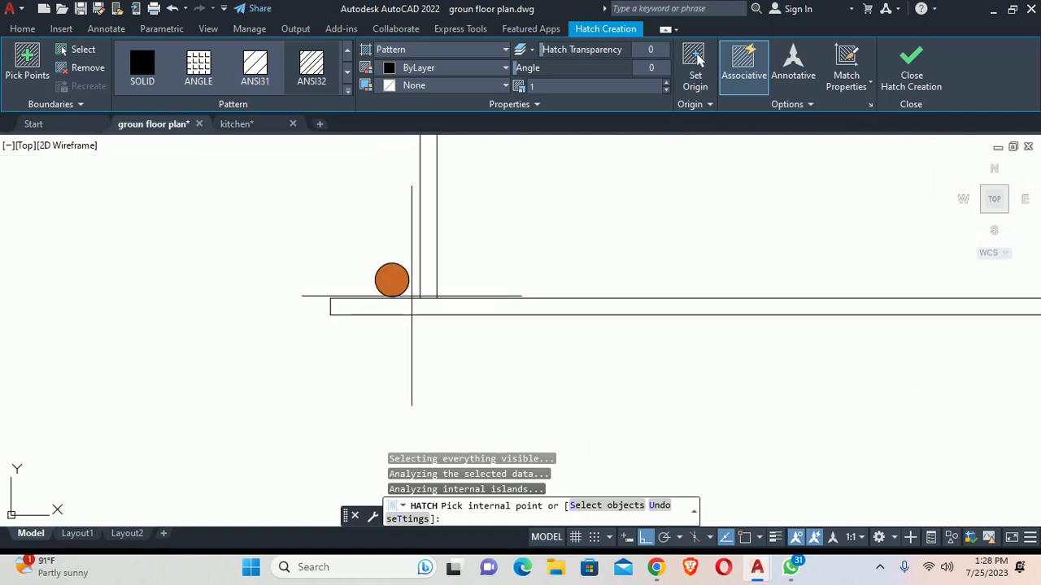
{"action": "left_click", "coordinate": [416, 306]}
{"action": "scroll", "coordinate": [407, 244], "scroll_direction": "down", "scroll_amount": 2}
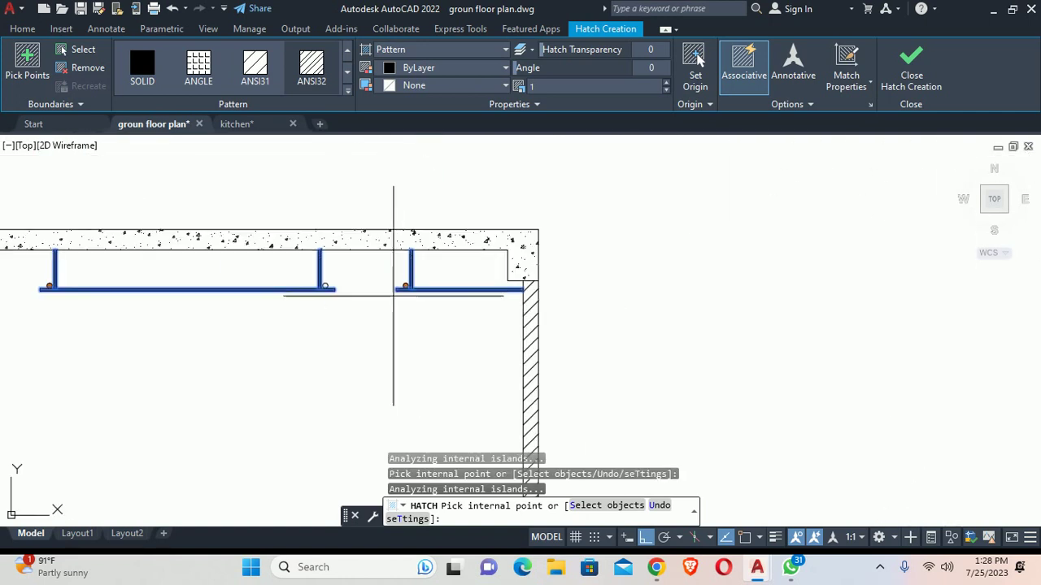
{"action": "key", "text": "Escape"}
{"action": "scroll", "coordinate": [374, 309], "scroll_direction": "down", "scroll_amount": 2}
{"action": "key", "text": "Escape"}
{"action": "scroll", "coordinate": [360, 317], "scroll_direction": "up", "scroll_amount": 3}
{"action": "middle_click_drag", "start_coordinate": [277, 307], "coordinate": [406, 295]}
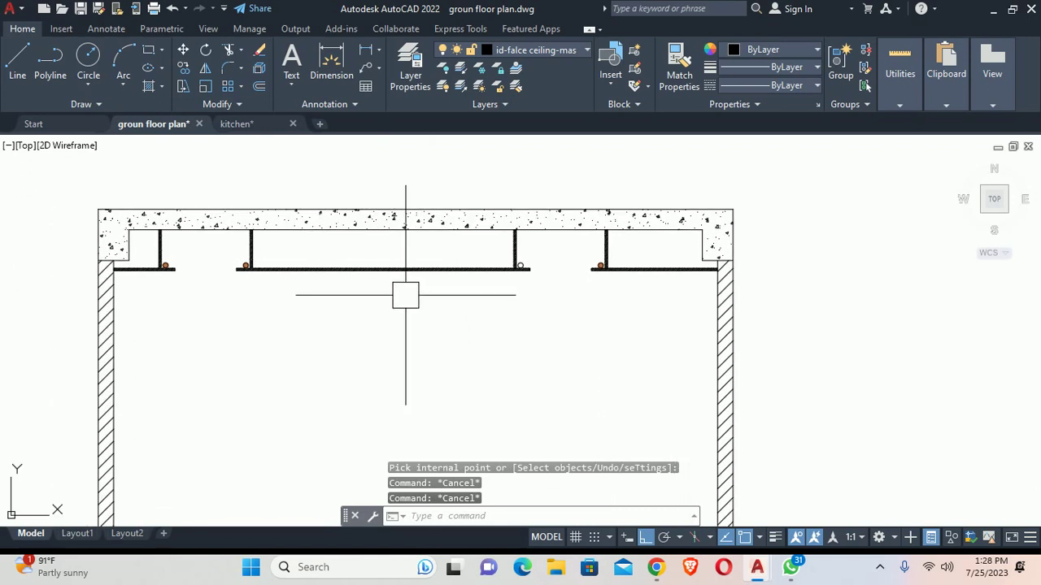
Step: Offset the slab underside line 3 downward
{"action": "key", "text": "Escape"}
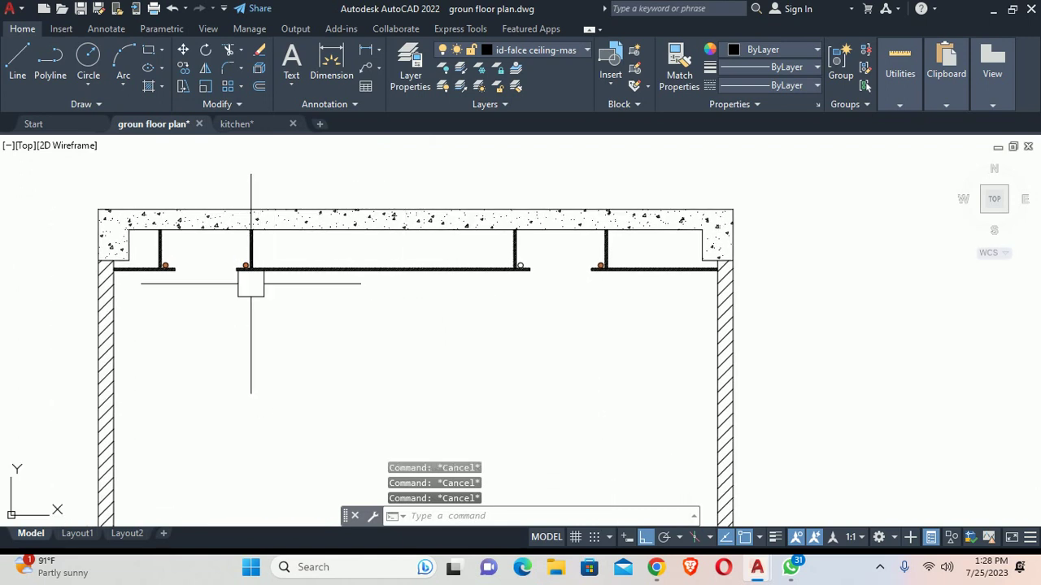
{"action": "scroll", "coordinate": [249, 283], "scroll_direction": "up", "scroll_amount": 1}
{"action": "scroll", "coordinate": [274, 314], "scroll_direction": "up", "scroll_amount": 1}
{"action": "type", "text": "o"}
{"action": "key", "text": "Return"}
{"action": "type", "text": "2"}
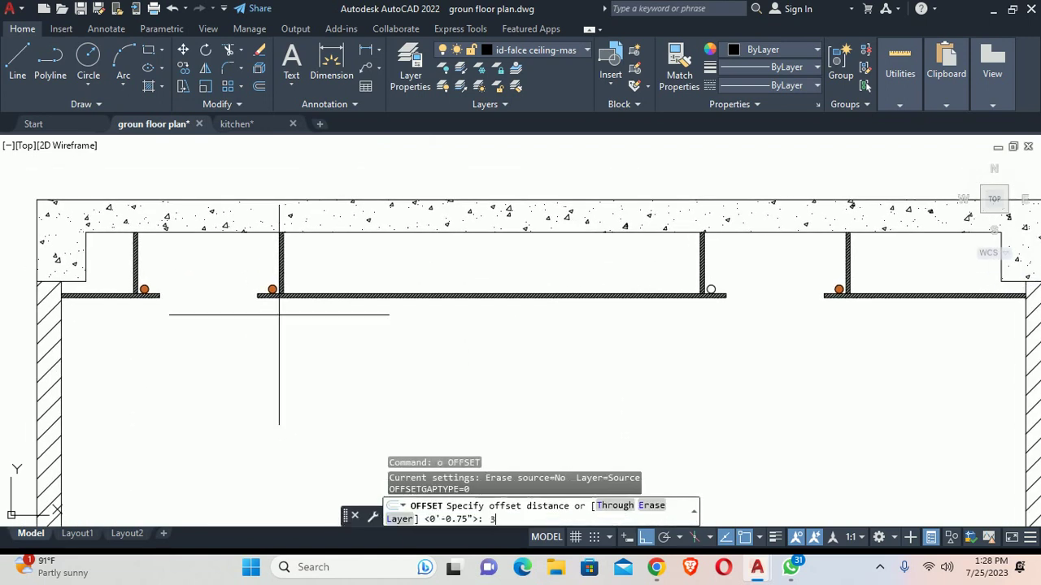
{"action": "key", "text": "Return"}
{"action": "left_click", "coordinate": [232, 232]}
{"action": "left_click", "coordinate": [236, 260]}
{"action": "key", "text": "Escape"}
Step: Offset the new line a further 0.75 below it
{"action": "scroll", "coordinate": [135, 251], "scroll_direction": "up", "scroll_amount": 4}
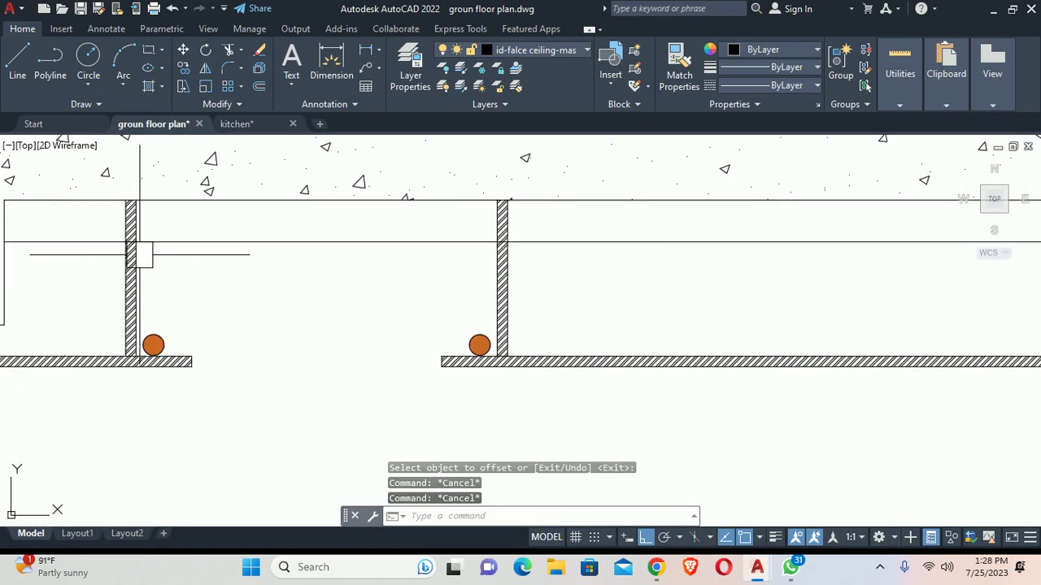
{"action": "type", "text": "o"}
{"action": "key", "text": "Return"}
{"action": "type", "text": "1"}
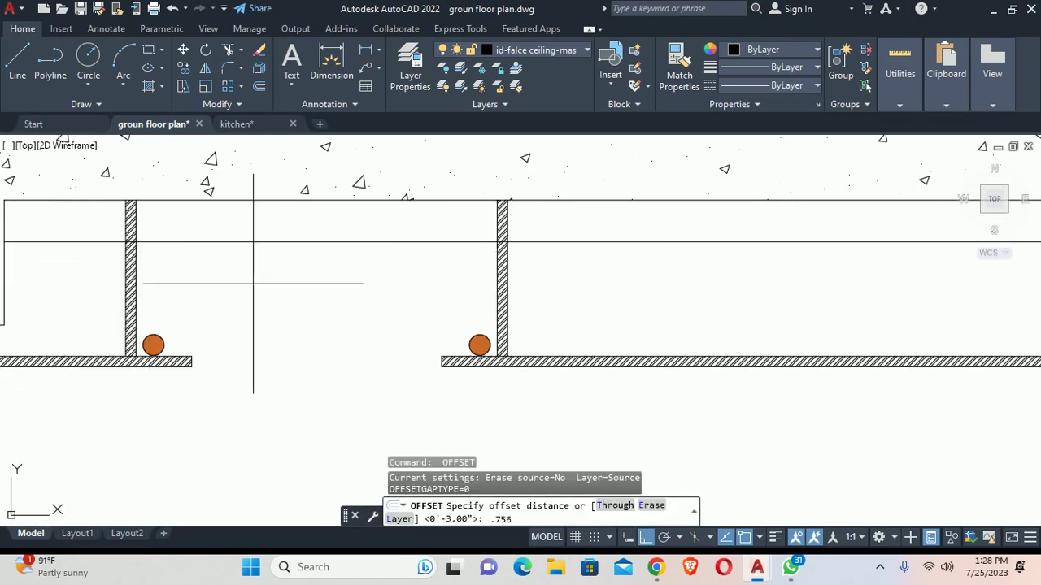
{"action": "key", "text": "Return"}
{"action": "left_click", "coordinate": [274, 241]}
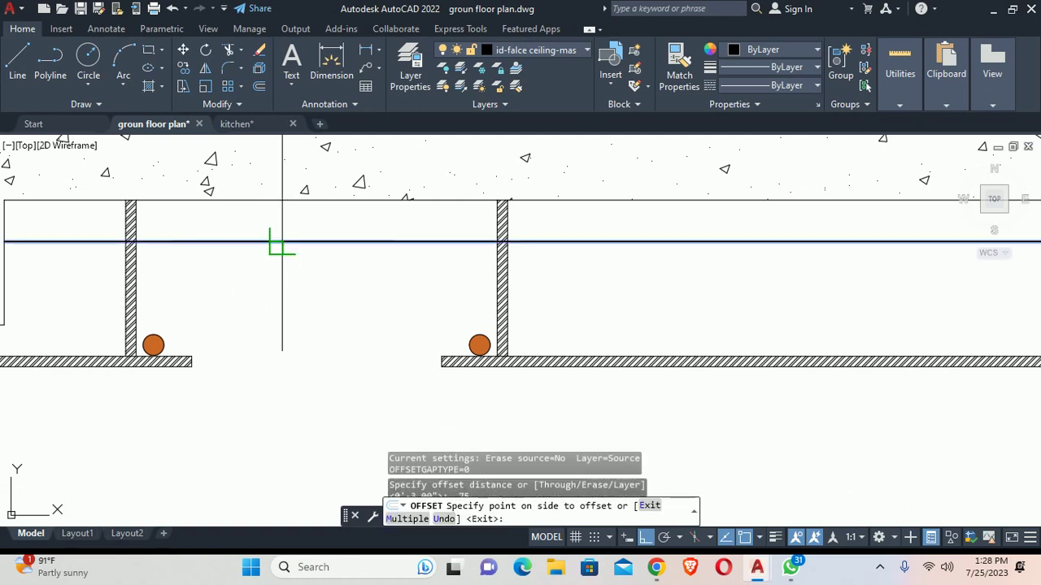
{"action": "left_click", "coordinate": [244, 214]}
{"action": "key", "text": "Escape"}
{"action": "key", "text": "Escape"}
{"action": "scroll", "coordinate": [76, 247], "scroll_direction": "up", "scroll_amount": 3}
{"action": "key", "text": "Escape"}
{"action": "middle_click_drag", "start_coordinate": [77, 247], "coordinate": [128, 271]}
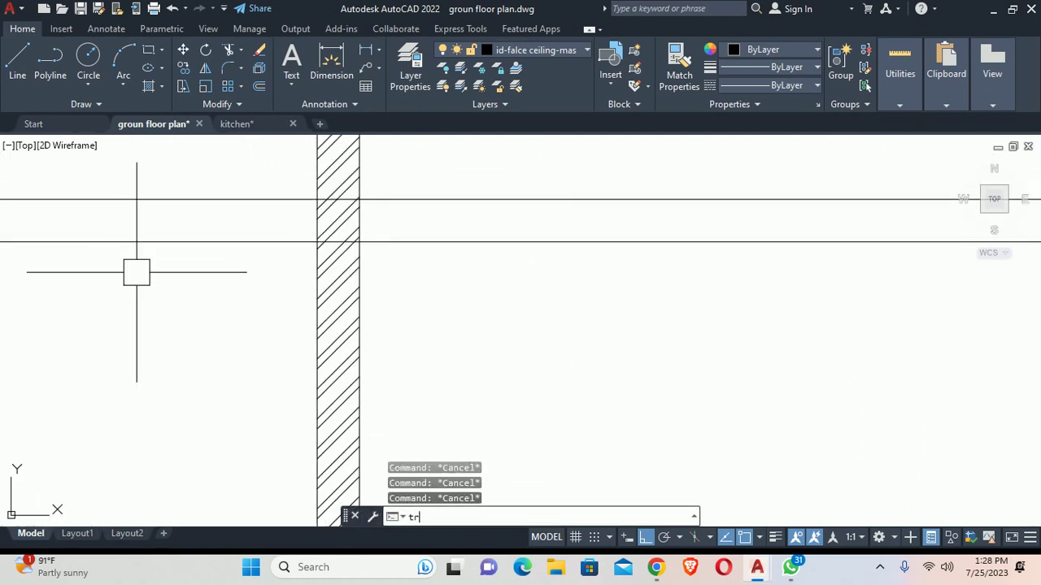
Step: Start Trim and try trimming the new ceiling lines, undoing the wrong trim
{"action": "key", "text": "Return"}
{"action": "scroll", "coordinate": [317, 218], "scroll_direction": "up", "scroll_amount": 4}
{"action": "scroll", "coordinate": [318, 218], "scroll_direction": "up", "scroll_amount": 2}
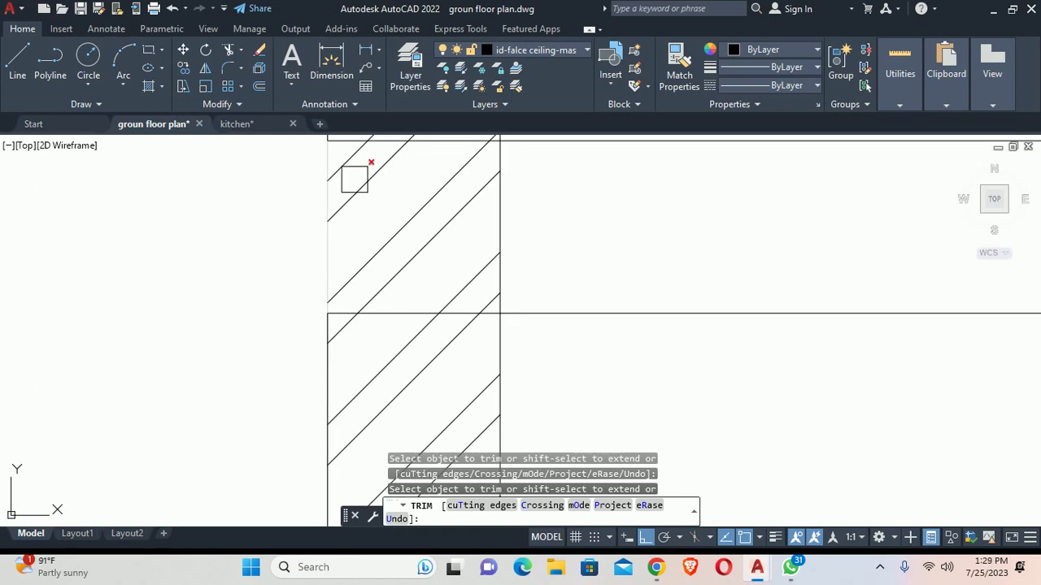
{"action": "middle_click_drag", "start_coordinate": [354, 179], "coordinate": [279, 239]}
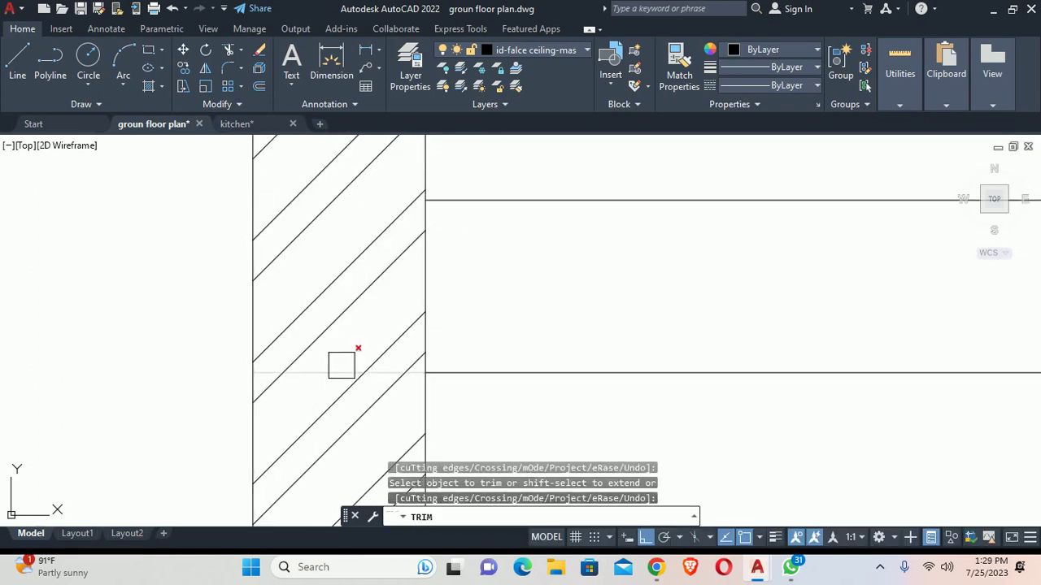
{"action": "scroll", "coordinate": [342, 366], "scroll_direction": "down", "scroll_amount": 5}
{"action": "scroll", "coordinate": [342, 365], "scroll_direction": "down", "scroll_amount": 2}
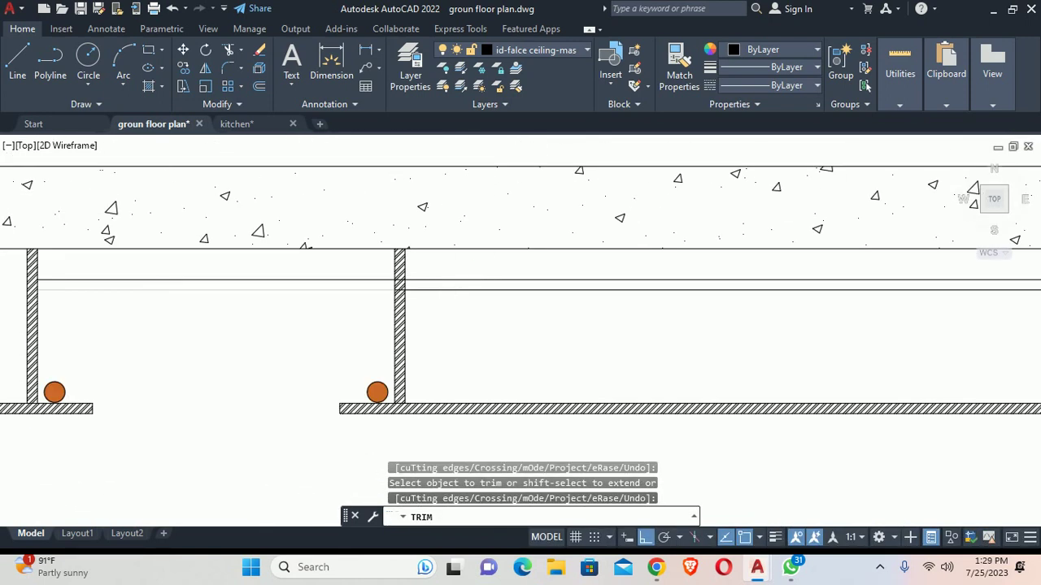
{"action": "scroll", "coordinate": [237, 307], "scroll_direction": "up", "scroll_amount": 5}
{"action": "middle_click_drag", "start_coordinate": [236, 306], "coordinate": [448, 260]}
{"action": "scroll", "coordinate": [402, 267], "scroll_direction": "down", "scroll_amount": 3}
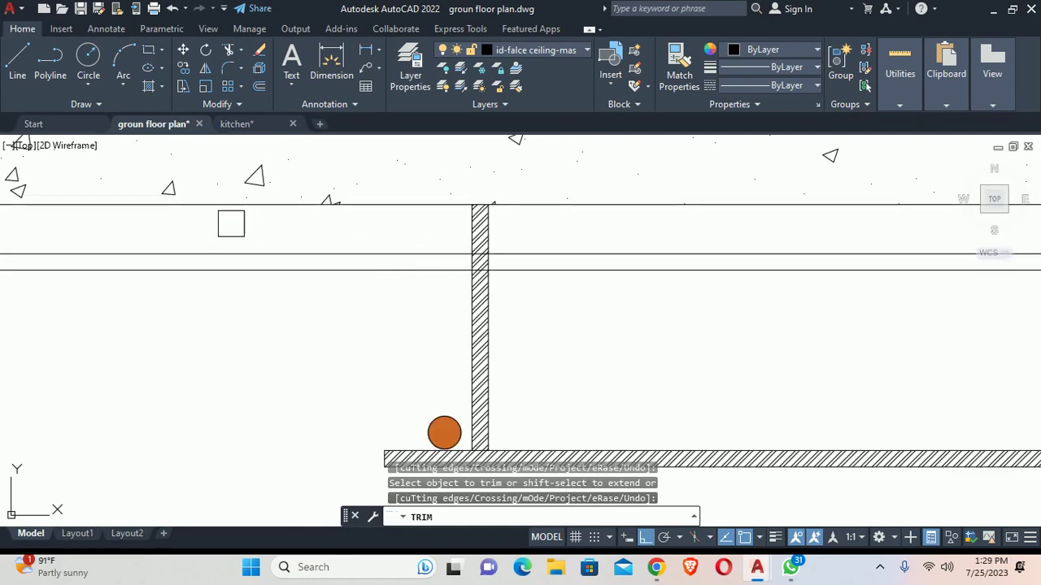
{"action": "scroll", "coordinate": [478, 271], "scroll_direction": "up", "scroll_amount": 5}
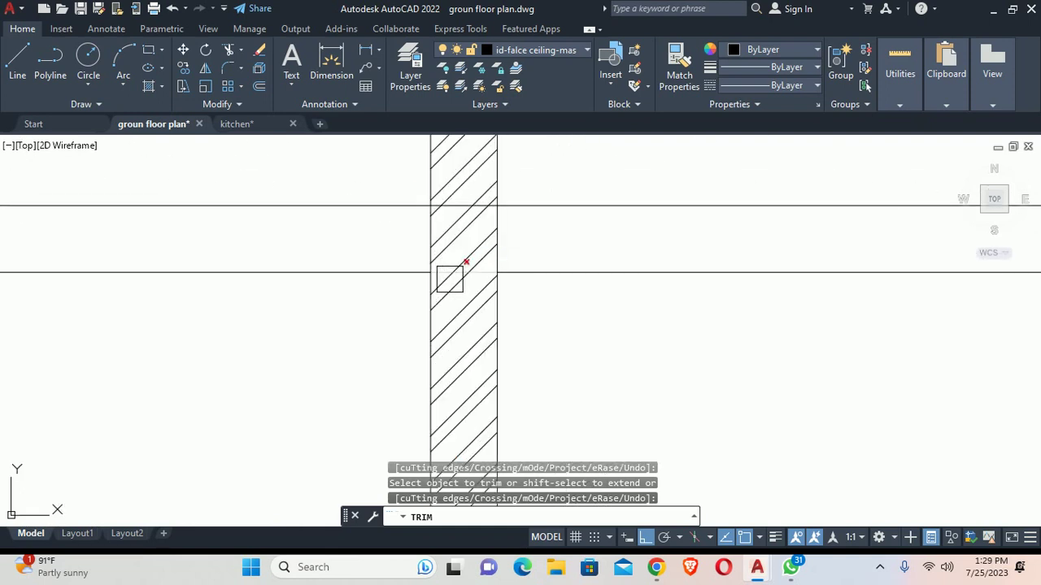
{"action": "scroll", "coordinate": [452, 209], "scroll_direction": "down", "scroll_amount": 1}
{"action": "scroll", "coordinate": [453, 209], "scroll_direction": "down", "scroll_amount": 3}
{"action": "scroll", "coordinate": [453, 209], "scroll_direction": "down", "scroll_amount": 2}
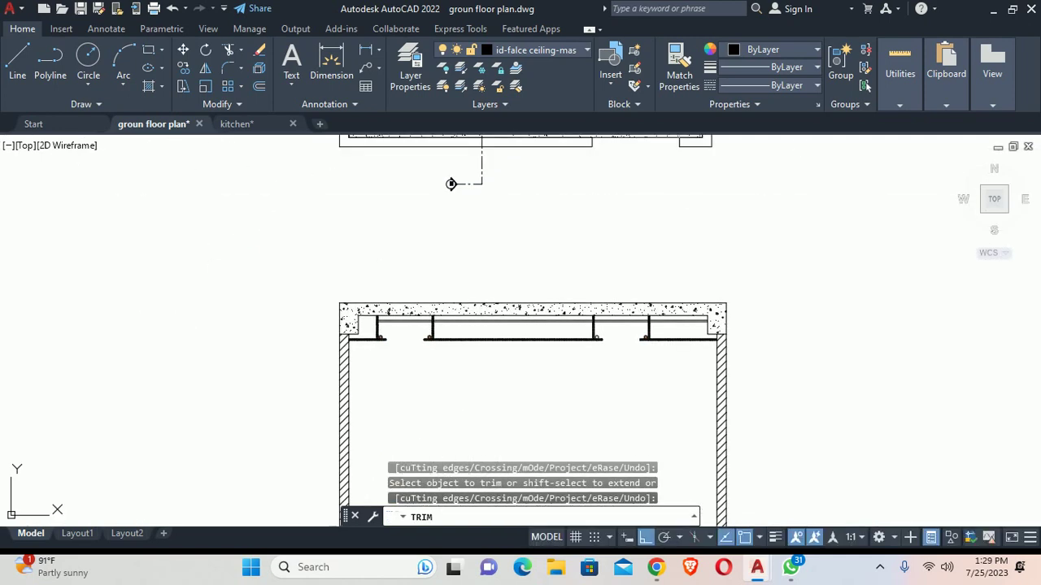
{"action": "scroll", "coordinate": [453, 209], "scroll_direction": "down", "scroll_amount": 2}
{"action": "scroll", "coordinate": [395, 330], "scroll_direction": "up", "scroll_amount": 5}
{"action": "middle_click_drag", "start_coordinate": [395, 330], "coordinate": [381, 442]}
{"action": "left_click", "coordinate": [326, 295]}
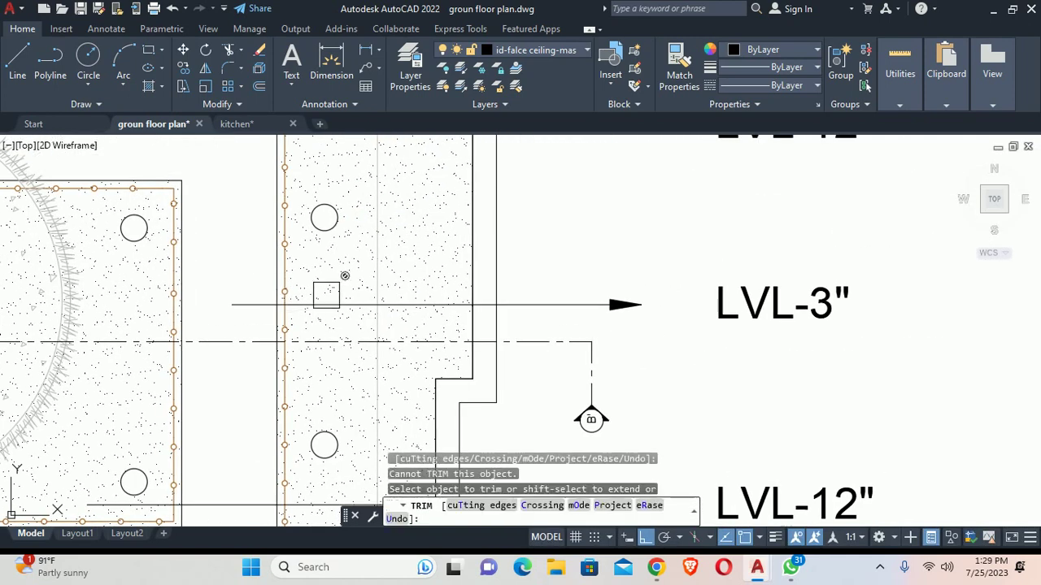
{"action": "scroll", "coordinate": [748, 347], "scroll_direction": "down", "scroll_amount": 4}
{"action": "middle_click_drag", "start_coordinate": [664, 429], "coordinate": [479, 460]}
{"action": "scroll", "coordinate": [480, 269], "scroll_direction": "down", "scroll_amount": 1}
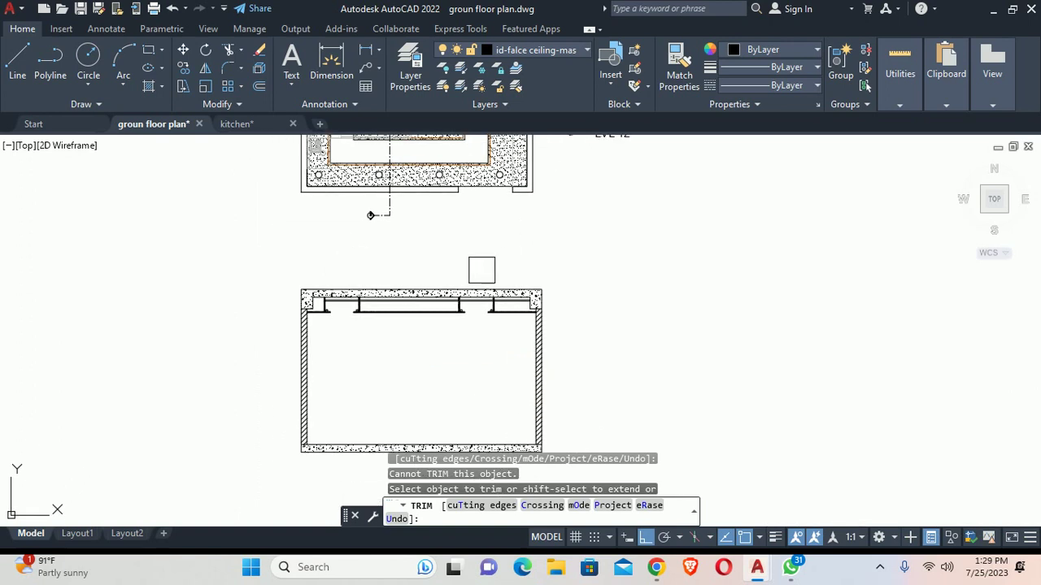
{"action": "scroll", "coordinate": [480, 270], "scroll_direction": "up", "scroll_amount": 6}
{"action": "middle_click_drag", "start_coordinate": [309, 301], "coordinate": [398, 317]}
{"action": "scroll", "coordinate": [295, 298], "scroll_direction": "up", "scroll_amount": 1}
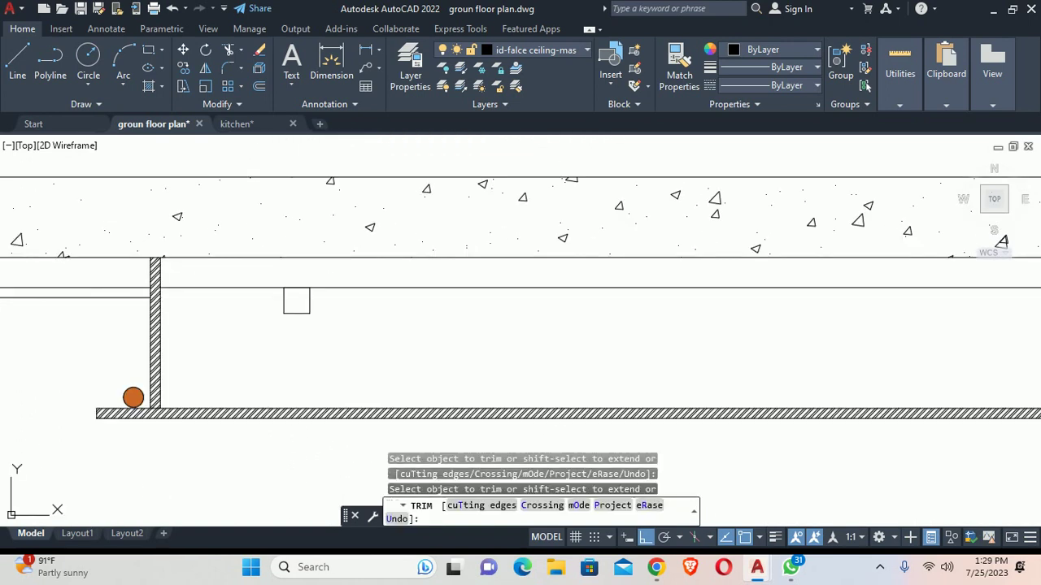
{"action": "scroll", "coordinate": [295, 298], "scroll_direction": "down", "scroll_amount": 1}
{"action": "scroll", "coordinate": [344, 297], "scroll_direction": "down", "scroll_amount": 2}
{"action": "scroll", "coordinate": [356, 301], "scroll_direction": "up", "scroll_amount": 4}
{"action": "key", "text": "ctrl+z"}
Step: Fence-trim the two lines between the hangers and cut their ends back at the wall
{"action": "scroll", "coordinate": [355, 289], "scroll_direction": "down", "scroll_amount": 3}
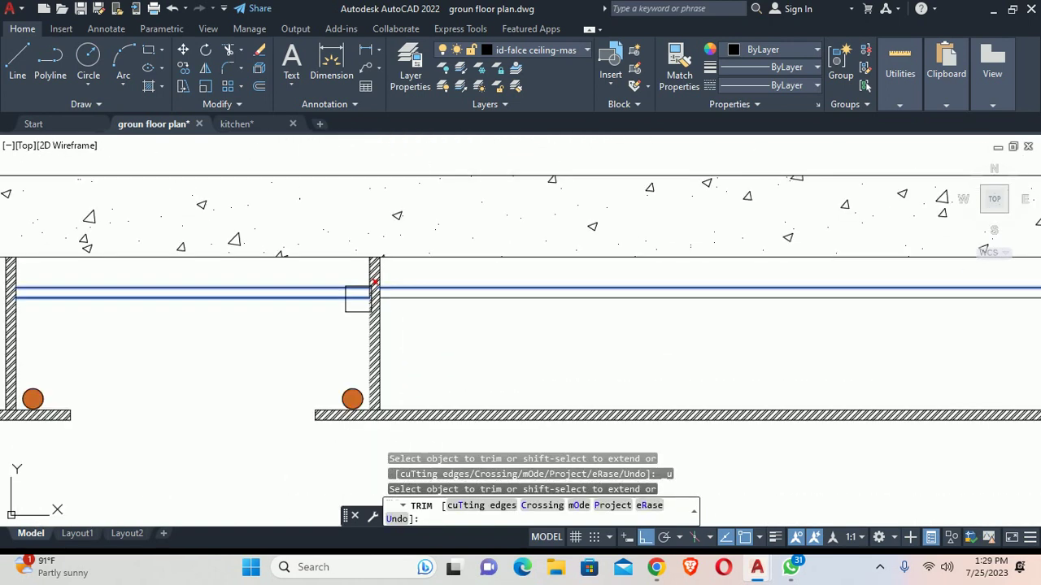
{"action": "scroll", "coordinate": [355, 290], "scroll_direction": "down", "scroll_amount": 1}
{"action": "middle_click_drag", "start_coordinate": [356, 290], "coordinate": [546, 315]}
{"action": "scroll", "coordinate": [546, 314], "scroll_direction": "down", "scroll_amount": 1}
{"action": "left_click", "coordinate": [325, 284]}
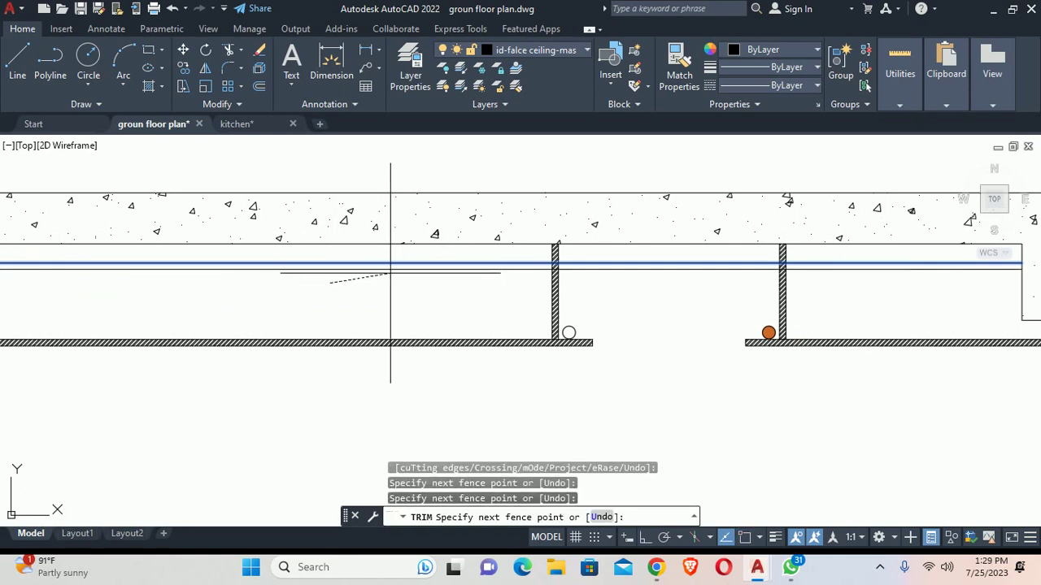
{"action": "scroll", "coordinate": [390, 273], "scroll_direction": "down", "scroll_amount": 3}
{"action": "key", "text": "Return"}
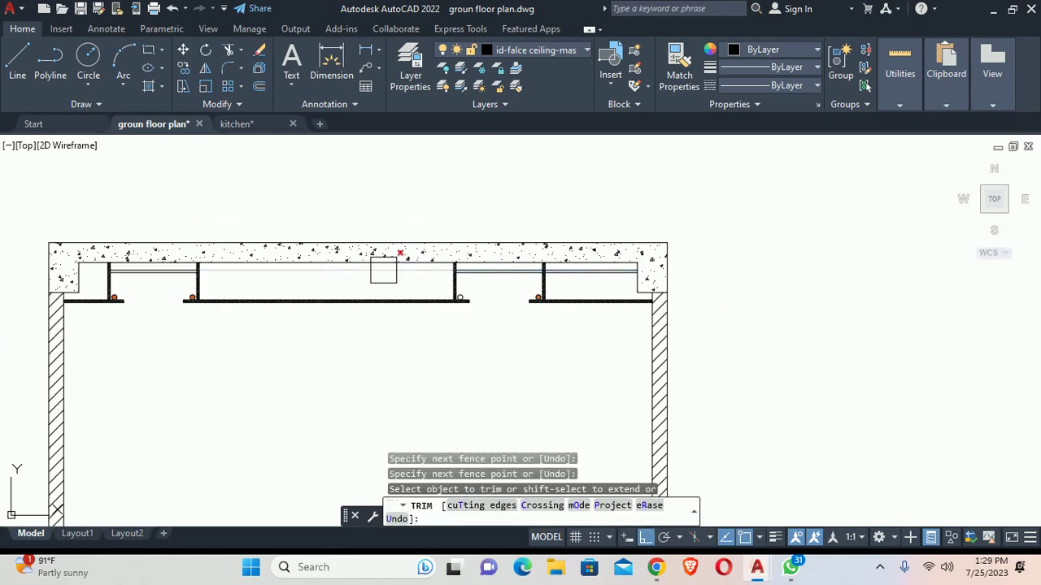
{"action": "left_click", "coordinate": [384, 271]}
{"action": "scroll", "coordinate": [541, 281], "scroll_direction": "up", "scroll_amount": 4}
{"action": "scroll", "coordinate": [549, 244], "scroll_direction": "up", "scroll_amount": 4}
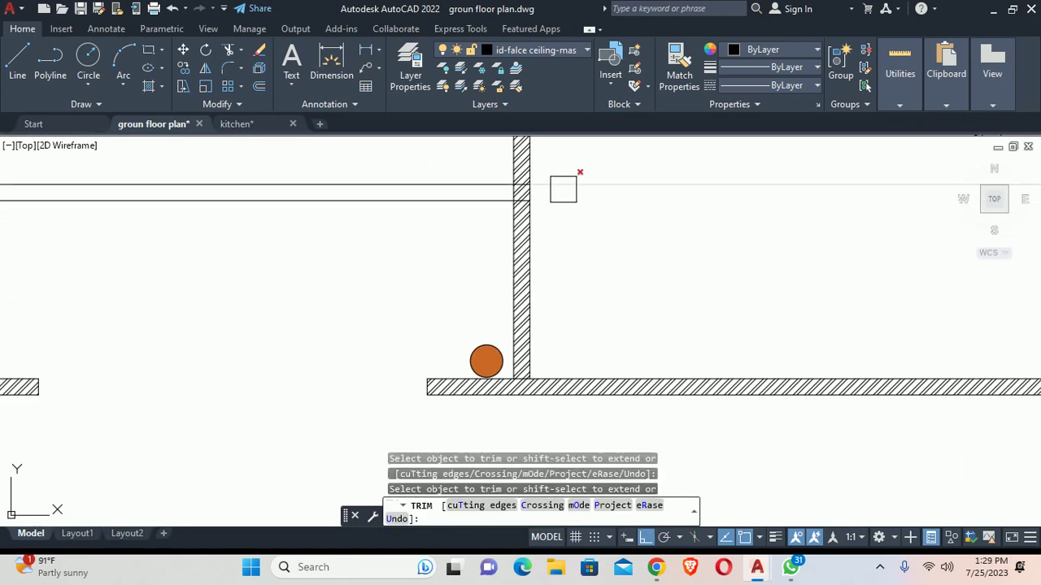
{"action": "scroll", "coordinate": [562, 189], "scroll_direction": "up", "scroll_amount": 5}
{"action": "left_click", "coordinate": [516, 163]}
{"action": "middle_click_drag", "start_coordinate": [515, 171], "coordinate": [515, 223]}
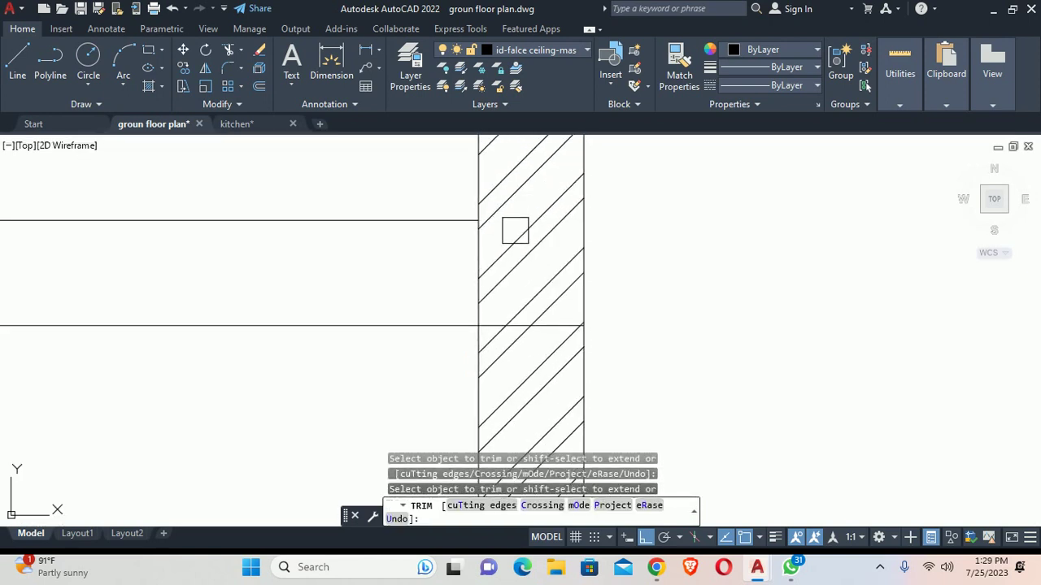
{"action": "left_click", "coordinate": [516, 230]}
{"action": "scroll", "coordinate": [505, 244], "scroll_direction": "down", "scroll_amount": 5}
{"action": "scroll", "coordinate": [488, 366], "scroll_direction": "up", "scroll_amount": 2}
{"action": "scroll", "coordinate": [488, 366], "scroll_direction": "up", "scroll_amount": 2}
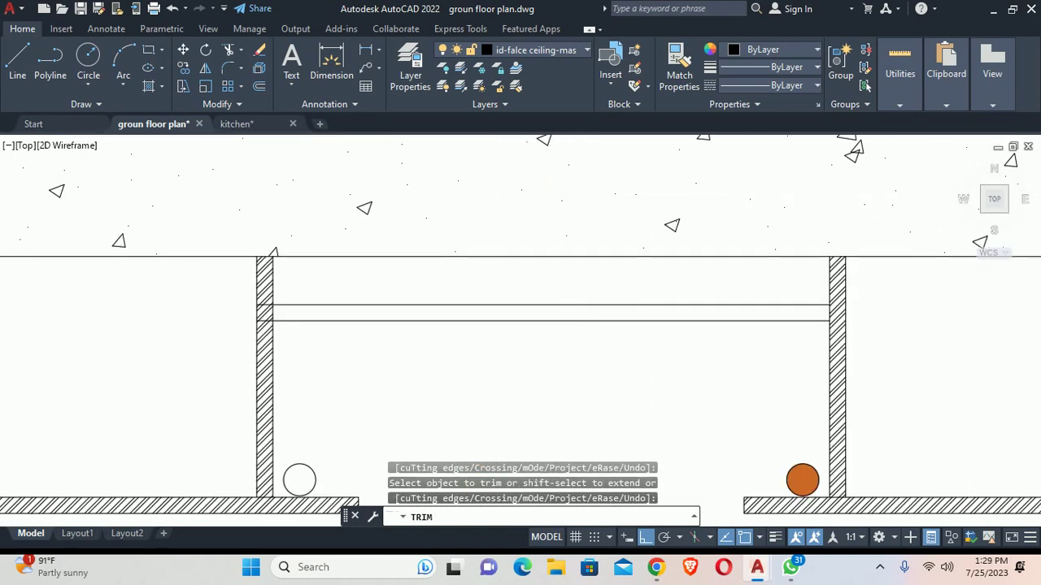
{"action": "scroll", "coordinate": [219, 317], "scroll_direction": "up", "scroll_amount": 5}
{"action": "scroll", "coordinate": [410, 300], "scroll_direction": "up", "scroll_amount": 1}
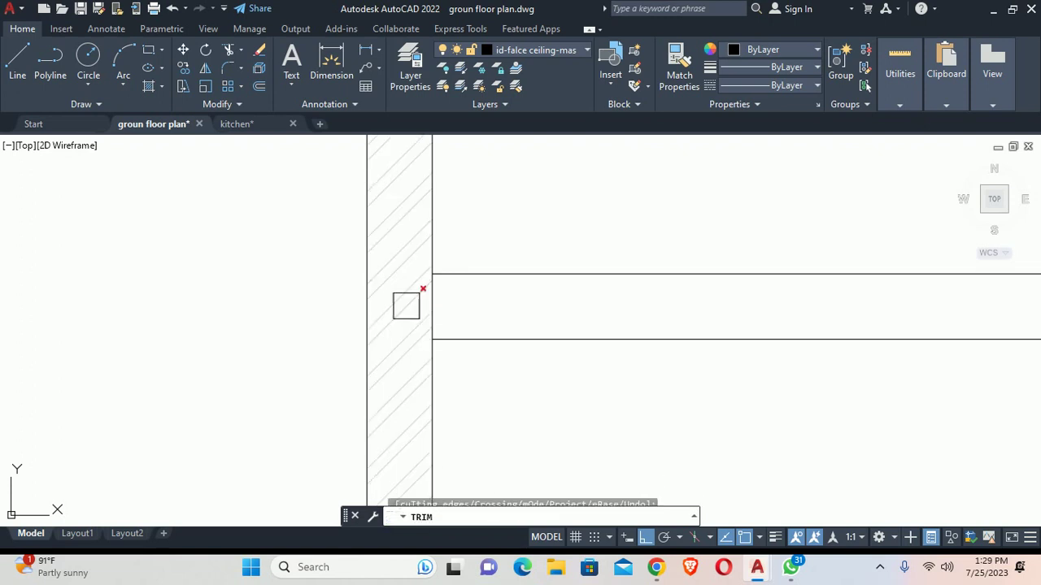
{"action": "key", "text": "Escape"}
{"action": "key", "text": "Escape"}
{"action": "scroll", "coordinate": [406, 305], "scroll_direction": "down", "scroll_amount": 5}
{"action": "middle_click_drag", "start_coordinate": [526, 355], "coordinate": [500, 297]}
{"action": "type", "text": "h"}
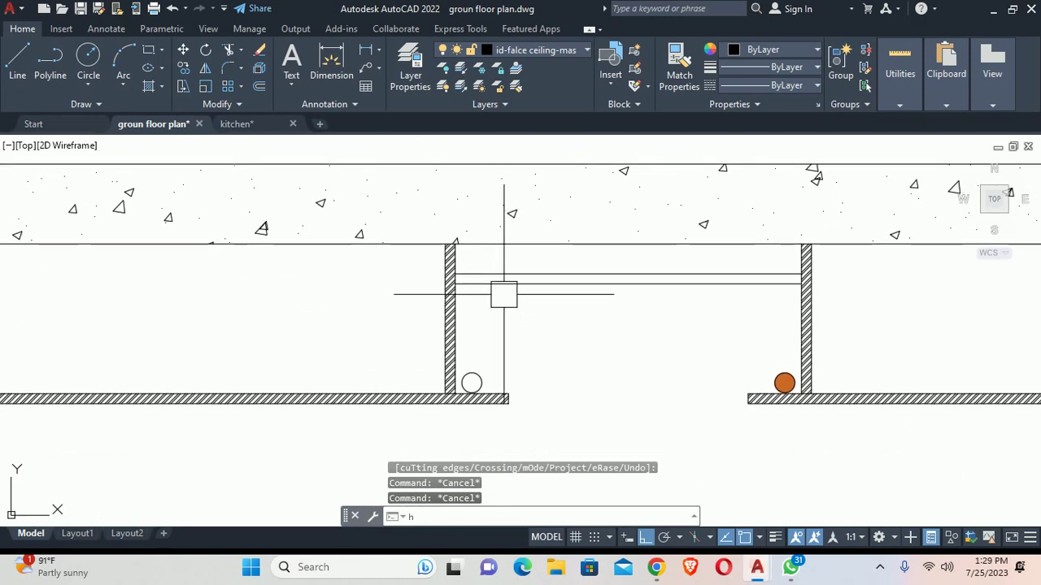
Step: Try a hatch fill inside the section, then cancel it and pan to show the whole room
{"action": "key", "text": "Return"}
{"action": "left_click", "coordinate": [542, 284]}
{"action": "scroll", "coordinate": [542, 284], "scroll_direction": "down", "scroll_amount": 3}
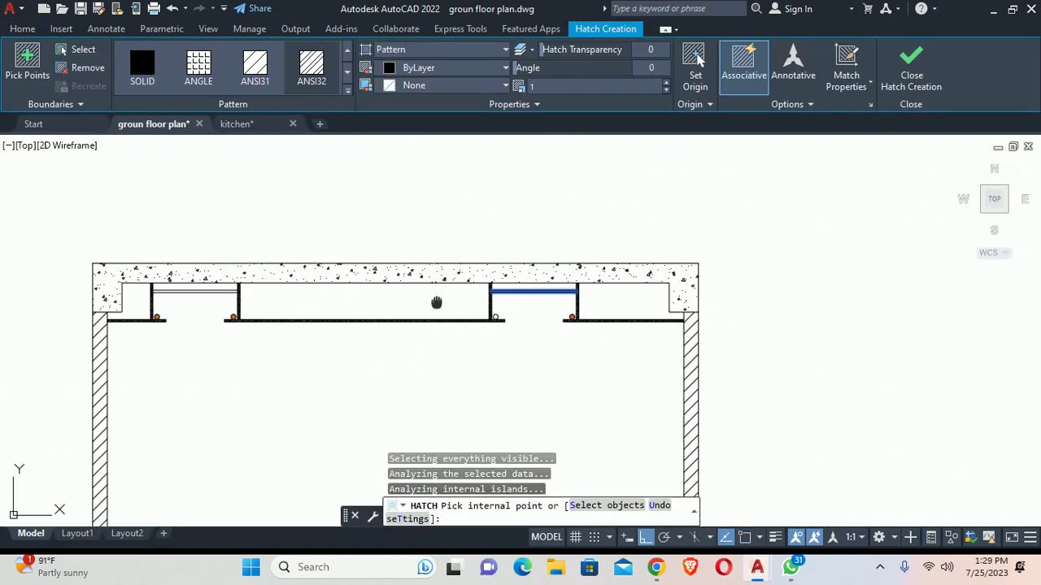
{"action": "scroll", "coordinate": [696, 276], "scroll_direction": "up", "scroll_amount": 1}
{"action": "scroll", "coordinate": [283, 297], "scroll_direction": "up", "scroll_amount": 2}
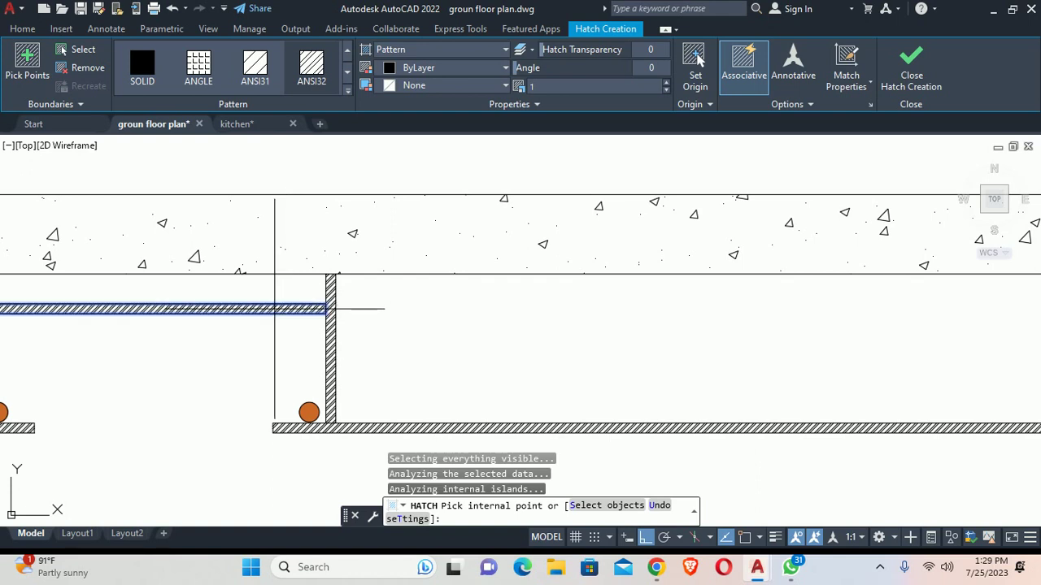
{"action": "scroll", "coordinate": [325, 302], "scroll_direction": "down", "scroll_amount": 3}
{"action": "key", "text": "Escape"}
{"action": "key", "text": "Escape"}
{"action": "mouse_move", "coordinate": [477, 193]}
{"action": "middle_mouse_down"}
{"action": "mouse_move", "coordinate": [578, 321]}
{"action": "mouse_move", "coordinate": [456, 231]}
{"action": "middle_mouse_up"}
{"action": "scroll", "coordinate": [456, 231], "scroll_direction": "up", "scroll_amount": 2}
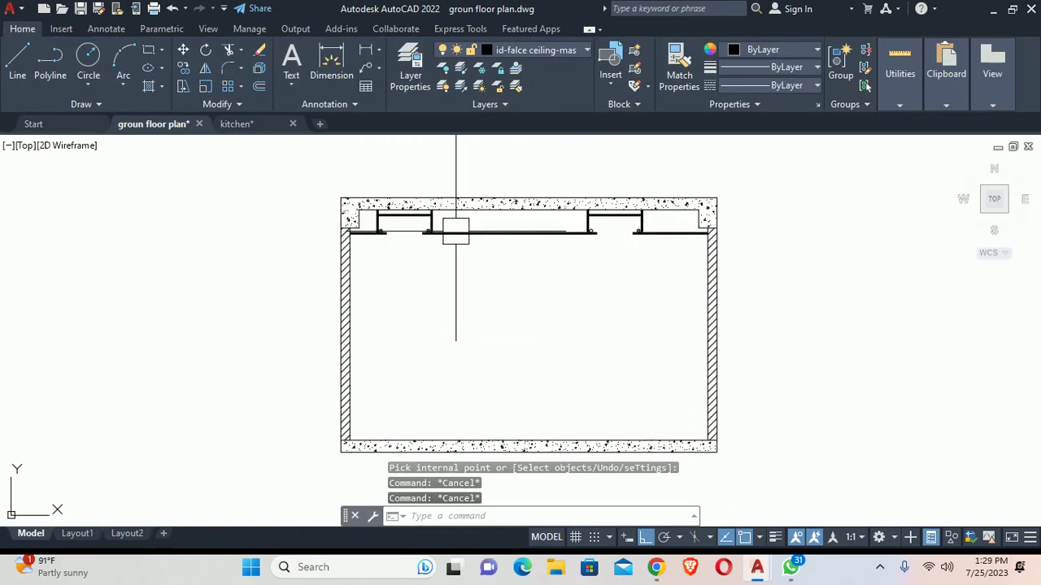
{"action": "scroll", "coordinate": [432, 348], "scroll_direction": "down", "scroll_amount": 2}
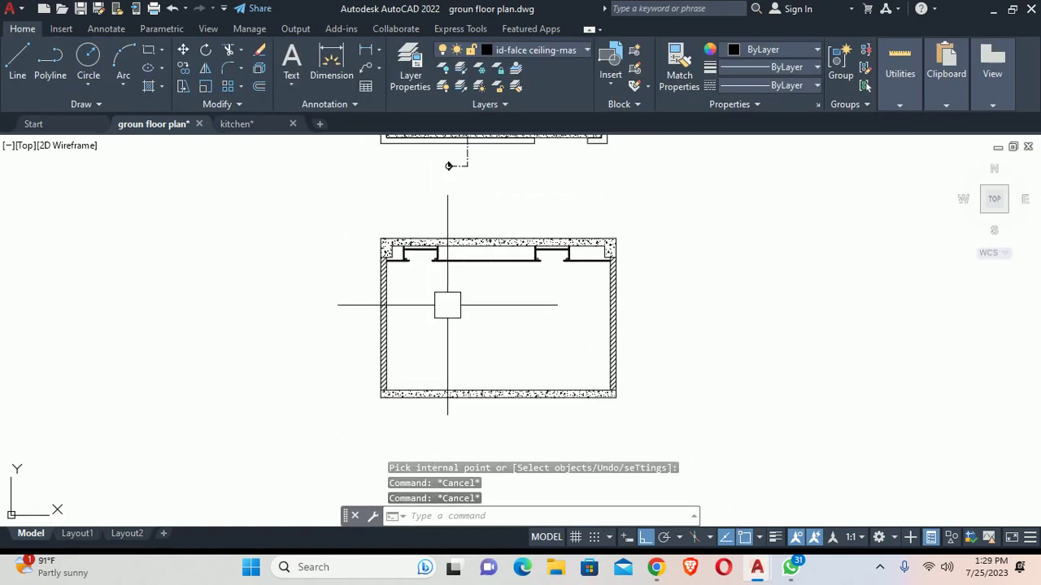
{"action": "scroll", "coordinate": [448, 301], "scroll_direction": "down", "scroll_amount": 3}
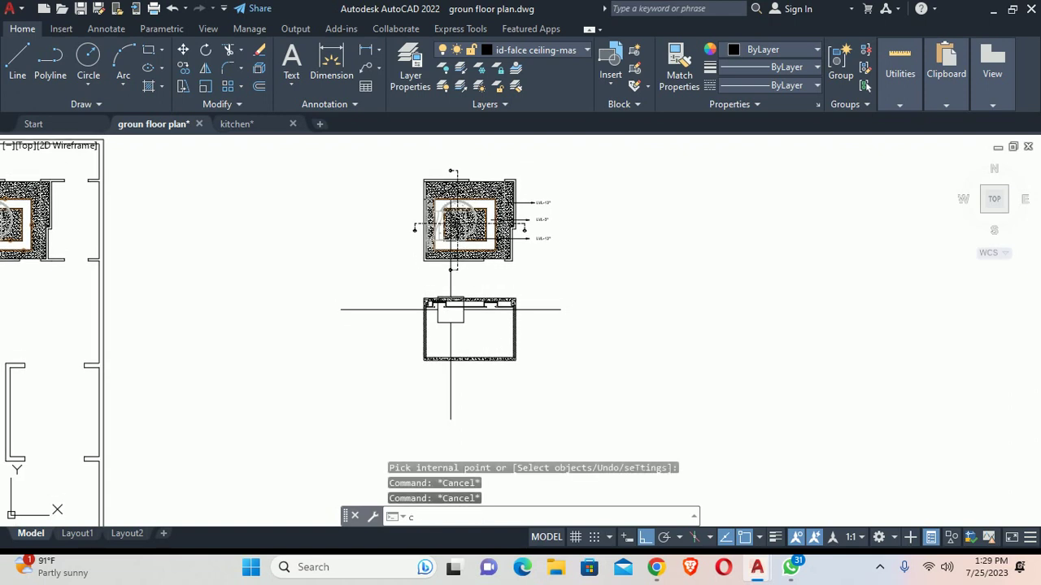
Step: Copy the LVL-12" label from the ceiling plan to just below the section's lower-left corner
{"action": "type", "text": "co"}
{"action": "key", "text": "Return"}
{"action": "scroll", "coordinate": [415, 234], "scroll_direction": "up", "scroll_amount": 3}
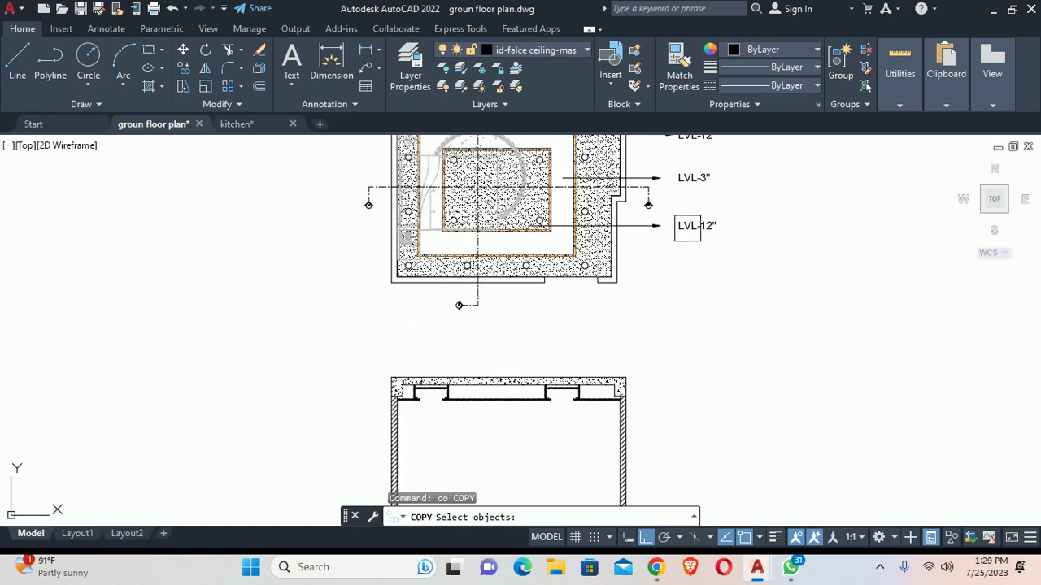
{"action": "left_click", "coordinate": [687, 226]}
{"action": "key", "text": "Return"}
{"action": "left_click", "coordinate": [674, 232]}
{"action": "scroll", "coordinate": [663, 269], "scroll_direction": "up", "scroll_amount": 2}
{"action": "scroll", "coordinate": [663, 305], "scroll_direction": "up", "scroll_amount": 1}
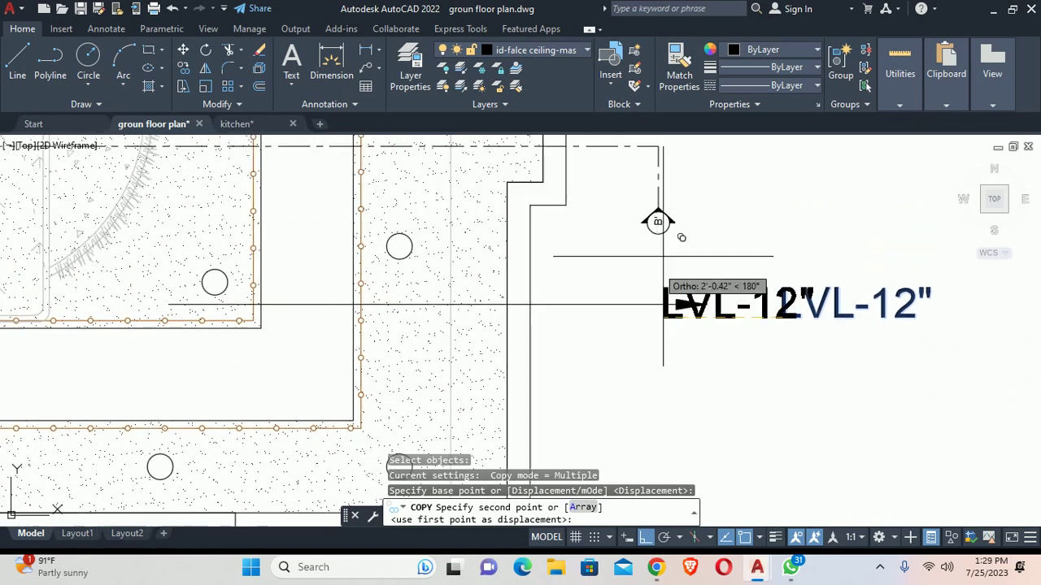
{"action": "scroll", "coordinate": [663, 305], "scroll_direction": "down", "scroll_amount": 3}
{"action": "scroll", "coordinate": [220, 260], "scroll_direction": "up", "scroll_amount": 1}
{"action": "scroll", "coordinate": [232, 273], "scroll_direction": "down", "scroll_amount": 1}
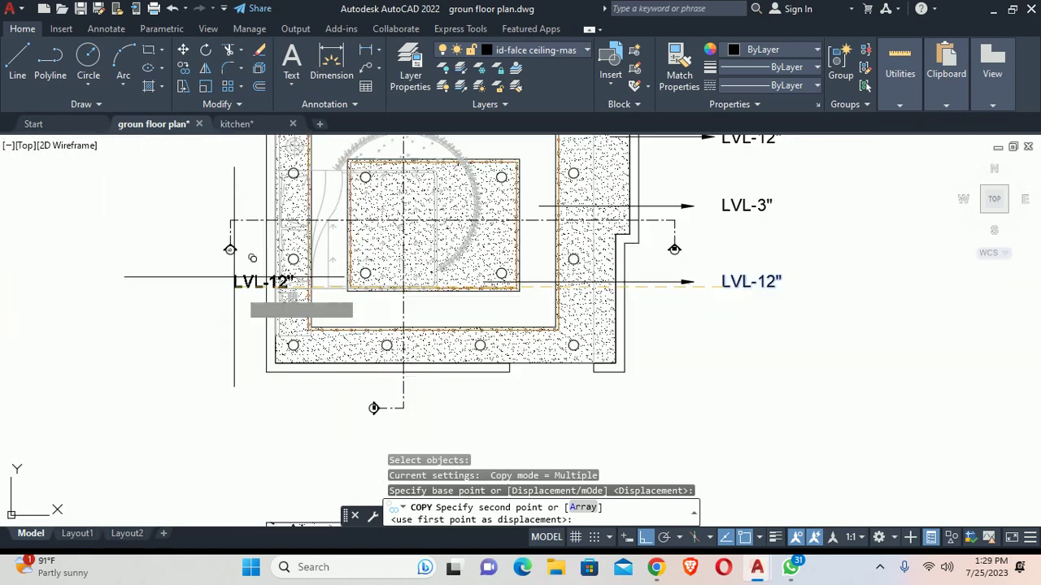
{"action": "scroll", "coordinate": [252, 258], "scroll_direction": "down", "scroll_amount": 4}
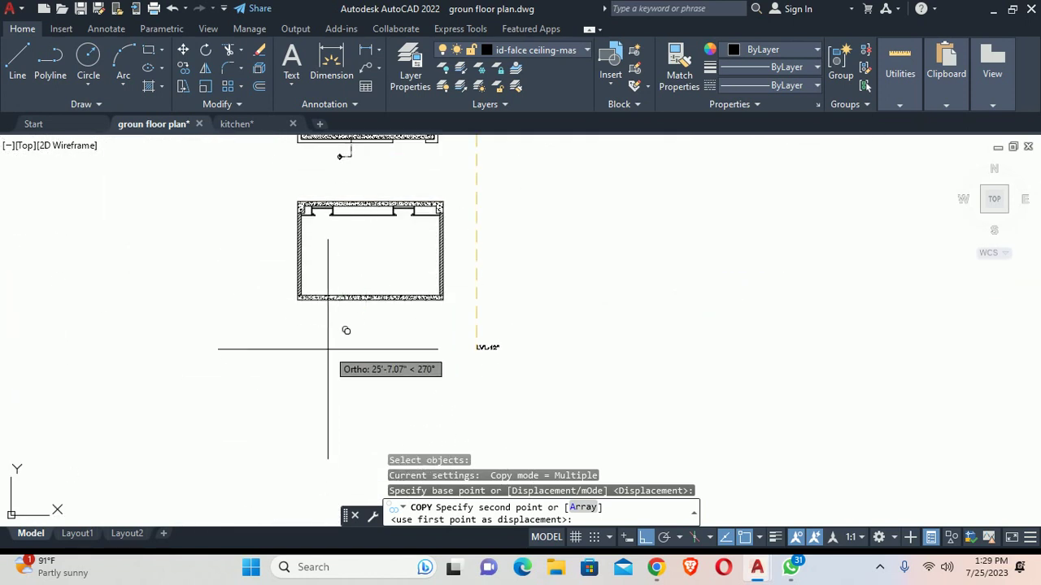
{"action": "scroll", "coordinate": [289, 317], "scroll_direction": "up", "scroll_amount": 1}
{"action": "scroll", "coordinate": [327, 301], "scroll_direction": "up", "scroll_amount": 2}
{"action": "left_click", "coordinate": [348, 265]}
{"action": "key", "text": "Escape"}
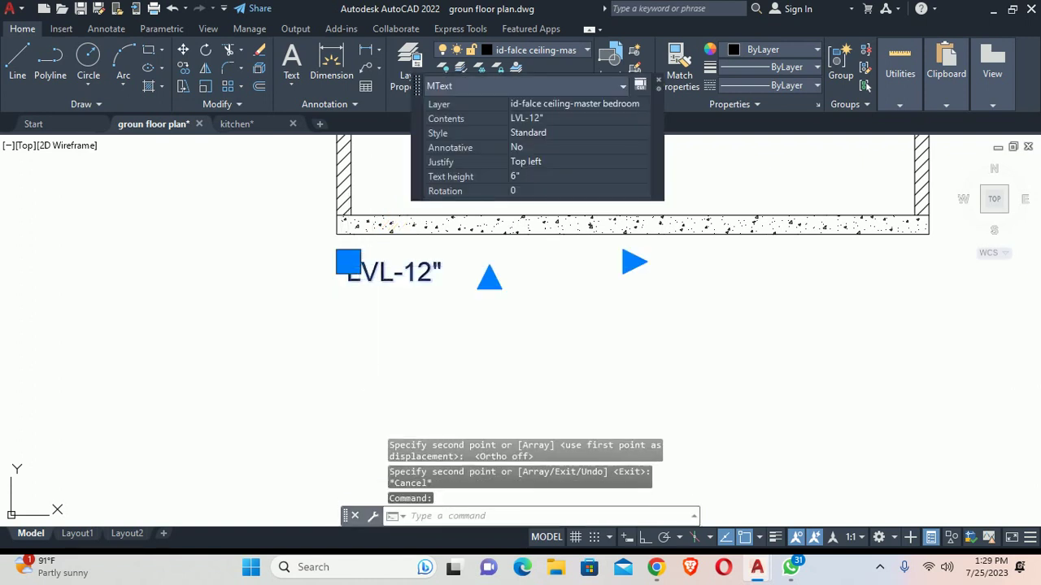
Step: Open the copied label's text for editing, exit without changes and recentre the view
{"action": "double_click", "coordinate": [469, 274]}
{"action": "left_click_drag", "start_coordinate": [469, 274], "coordinate": [227, 279]}
{"action": "scroll", "coordinate": [342, 309], "scroll_direction": "down", "scroll_amount": 3}
{"action": "key", "text": "Escape"}
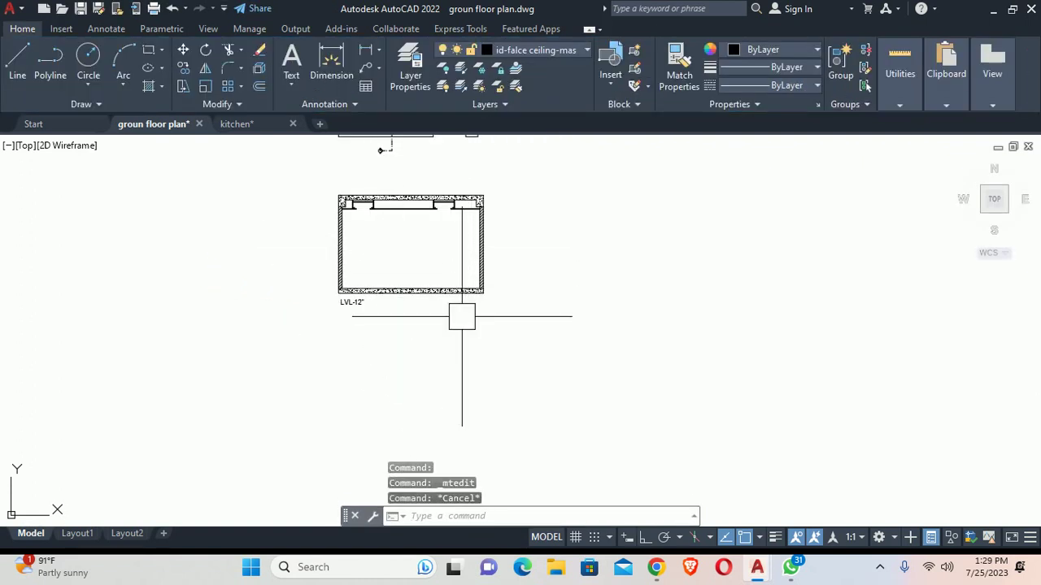
{"action": "scroll", "coordinate": [352, 204], "scroll_direction": "up", "scroll_amount": 4}
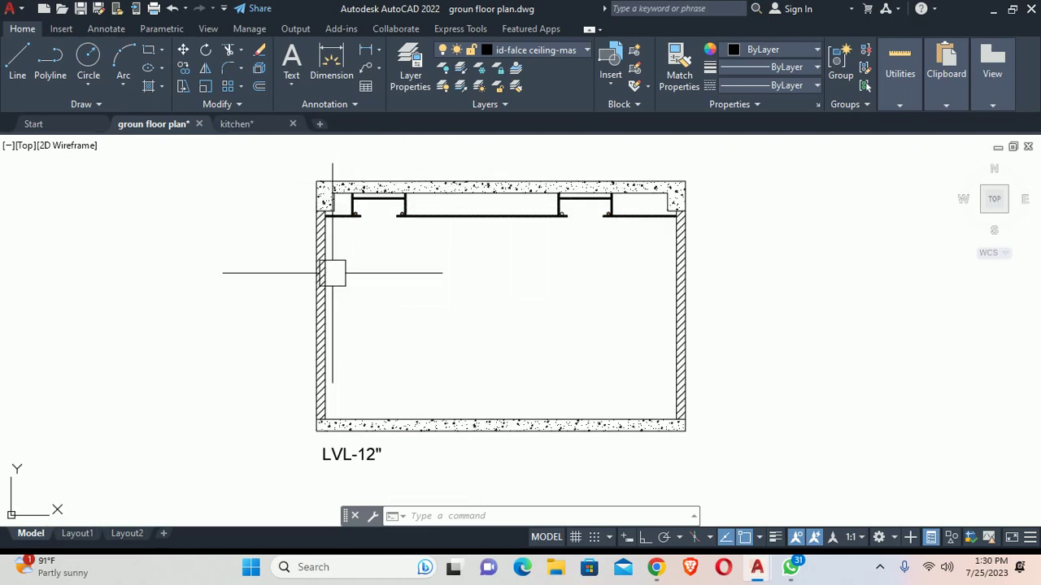
{"action": "middle_click_drag", "start_coordinate": [331, 273], "coordinate": [340, 293]}
Step: Draw a horizontal polyline across the room from the left wall to the right wall
{"action": "type", "text": "pl"}
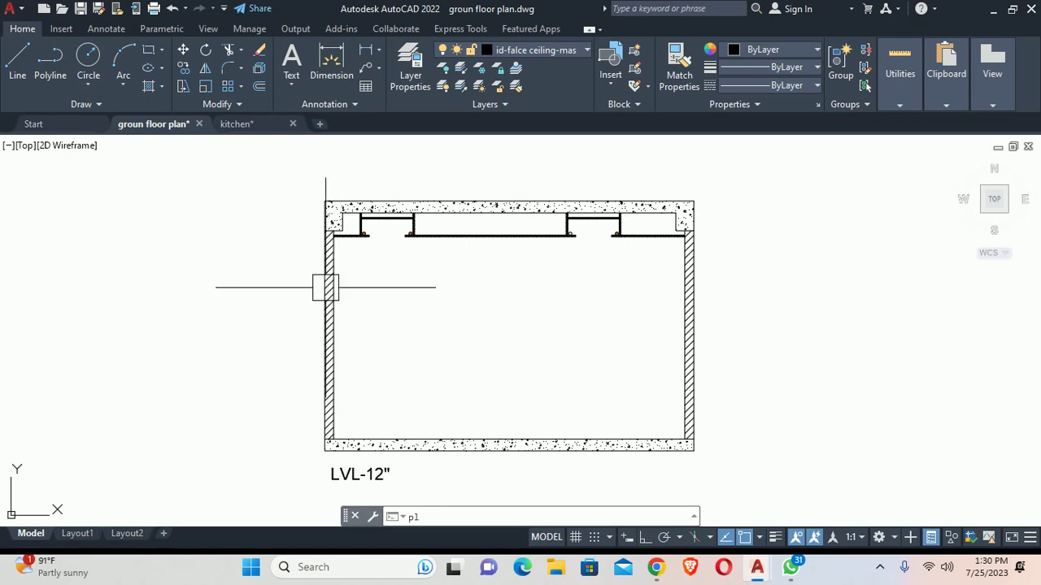
{"action": "key", "text": "Return"}
{"action": "left_click", "coordinate": [283, 268]}
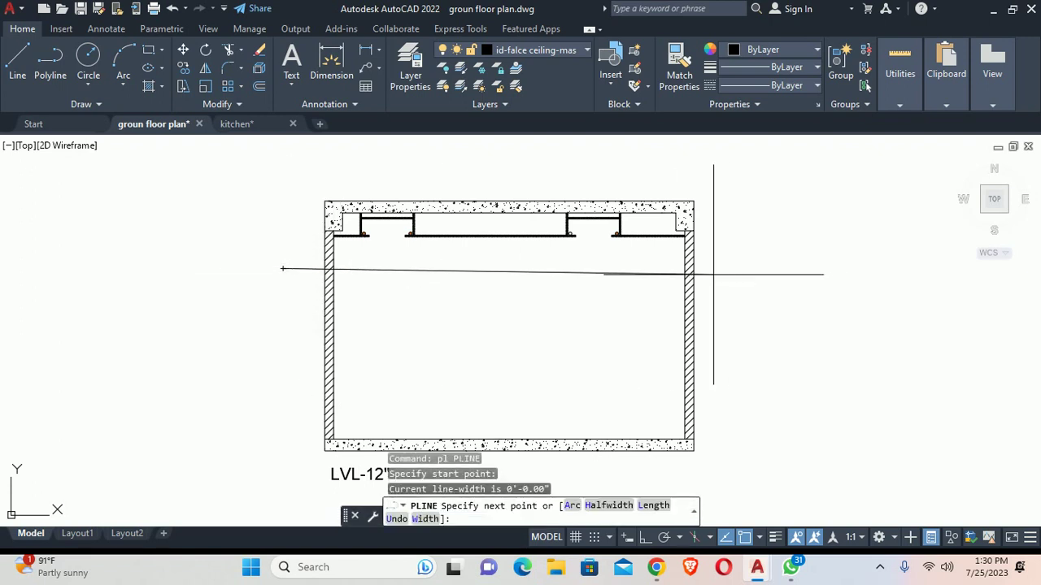
{"action": "key", "text": "Escape"}
{"action": "scroll", "coordinate": [333, 263], "scroll_direction": "up", "scroll_amount": 2}
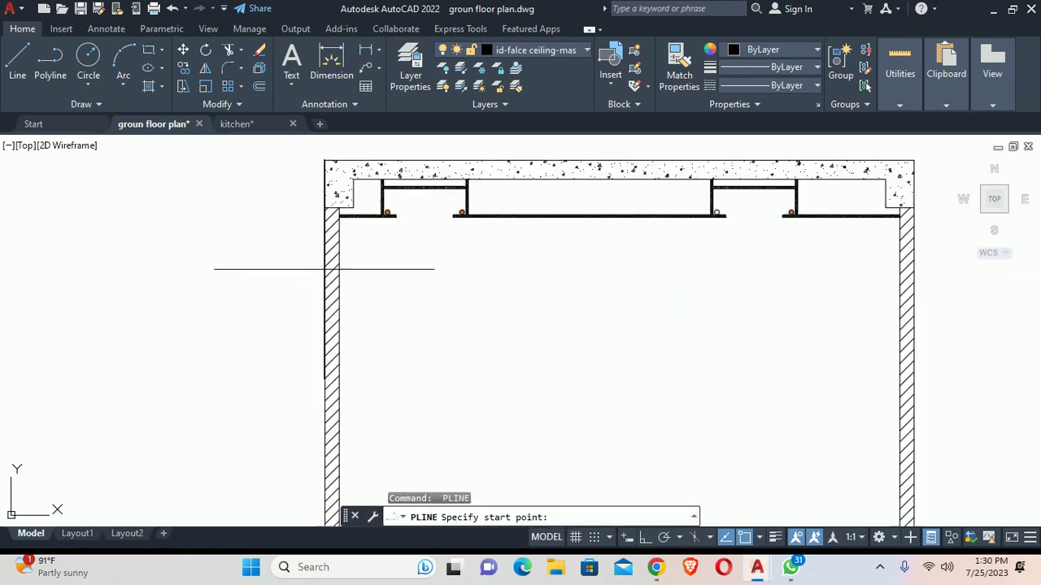
{"action": "scroll", "coordinate": [325, 268], "scroll_direction": "up", "scroll_amount": 2}
{"action": "left_click", "coordinate": [325, 257]}
{"action": "scroll", "coordinate": [569, 281], "scroll_direction": "down", "scroll_amount": 3}
{"action": "scroll", "coordinate": [481, 318], "scroll_direction": "down", "scroll_amount": 2}
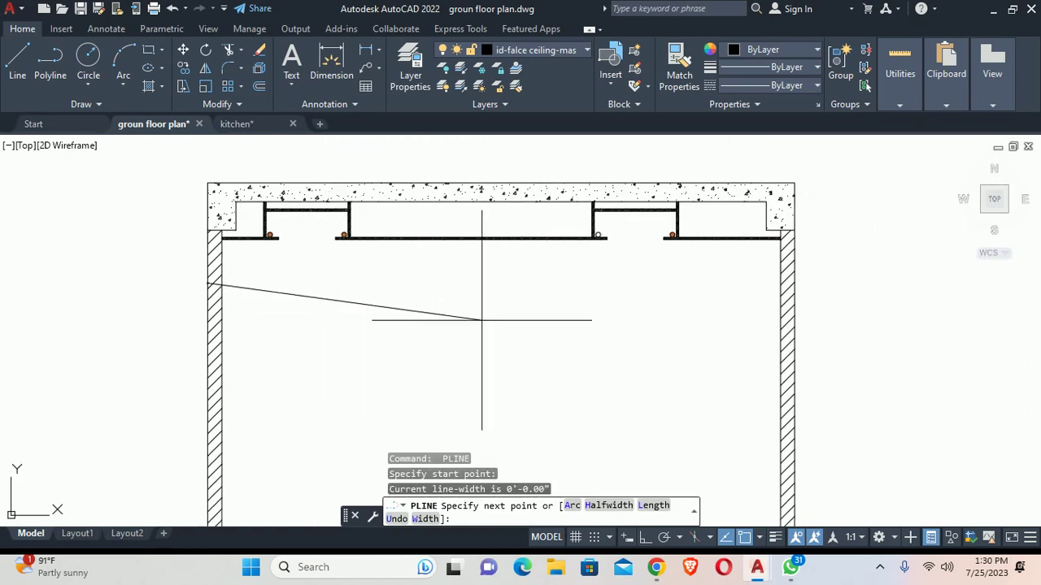
{"action": "left_click", "coordinate": [789, 284]}
{"action": "key", "text": "Escape"}
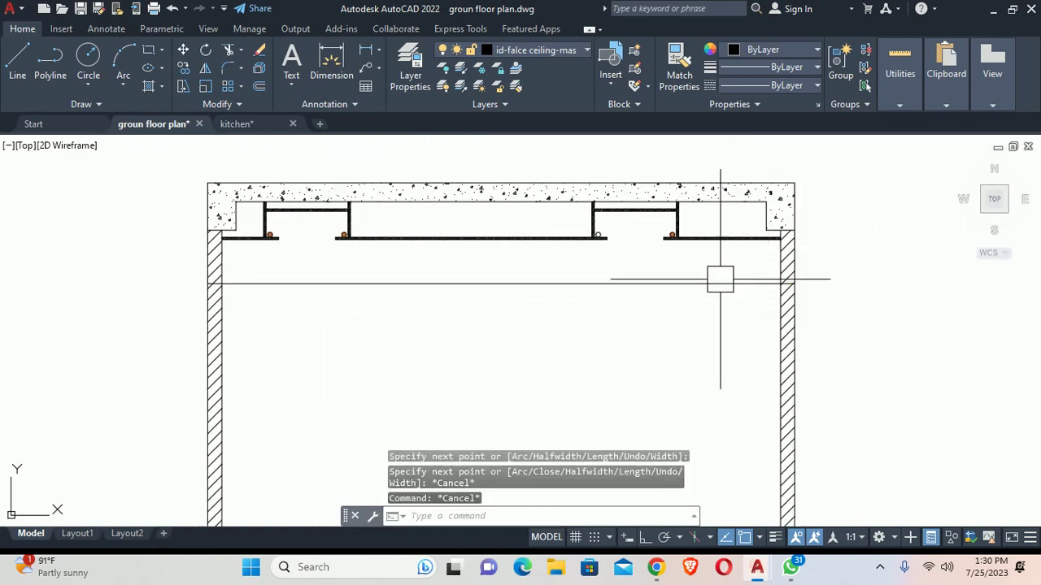
Step: Extend both ends of the new horizontal line 24 inches beyond the walls
{"action": "left_click", "coordinate": [718, 285]}
{"action": "middle_click_drag", "start_coordinate": [718, 302], "coordinate": [686, 335]}
{"action": "left_click", "coordinate": [648, 326]}
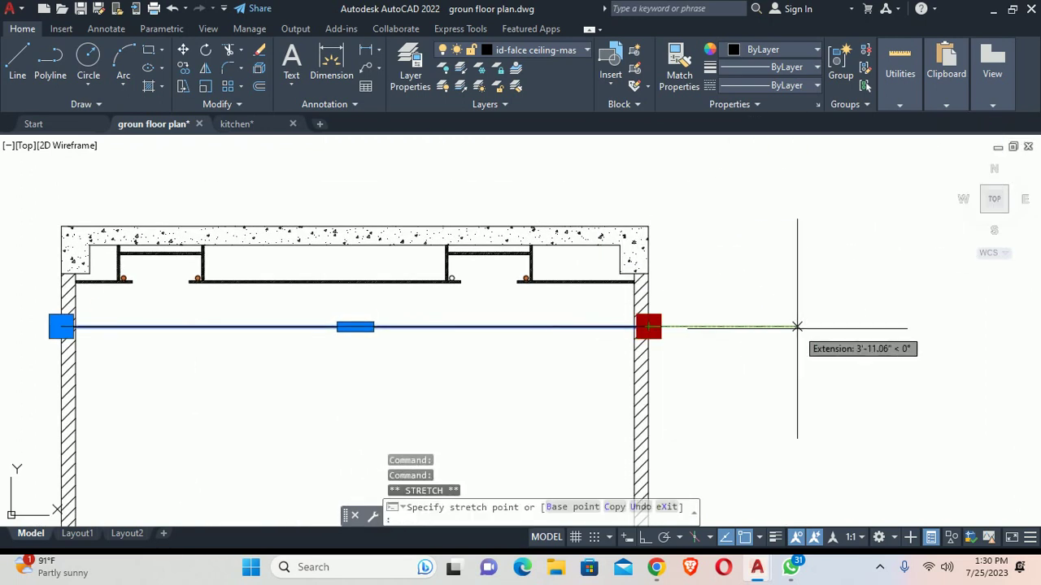
{"action": "type", "text": "24"}
{"action": "key", "text": "Return"}
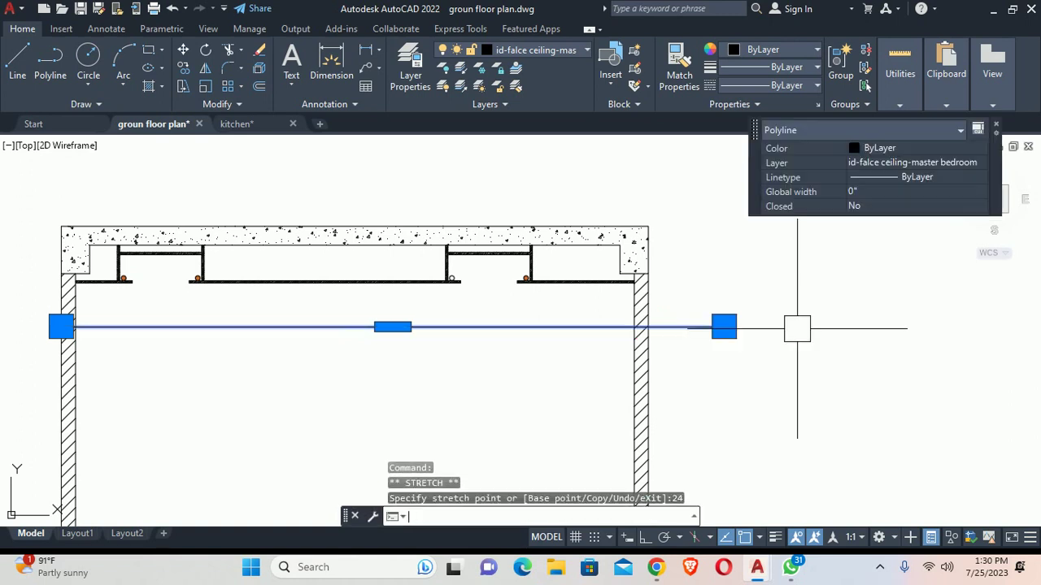
{"action": "key", "text": "Escape"}
{"action": "key", "text": "Escape"}
{"action": "left_click", "coordinate": [453, 326]}
{"action": "middle_click_drag", "start_coordinate": [69, 370], "coordinate": [267, 391]}
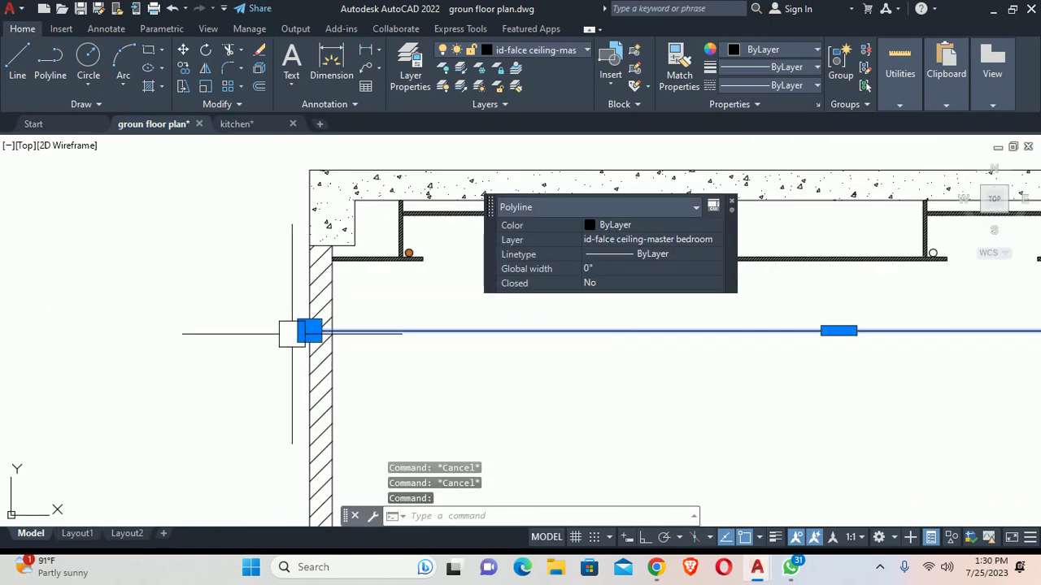
{"action": "left_click", "coordinate": [309, 331]}
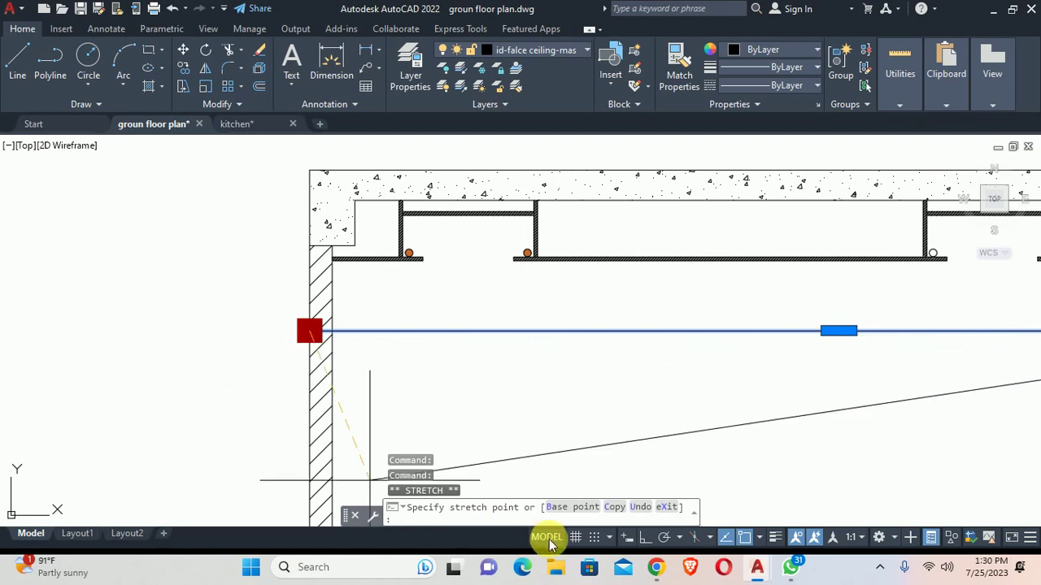
{"action": "left_click", "coordinate": [640, 540]}
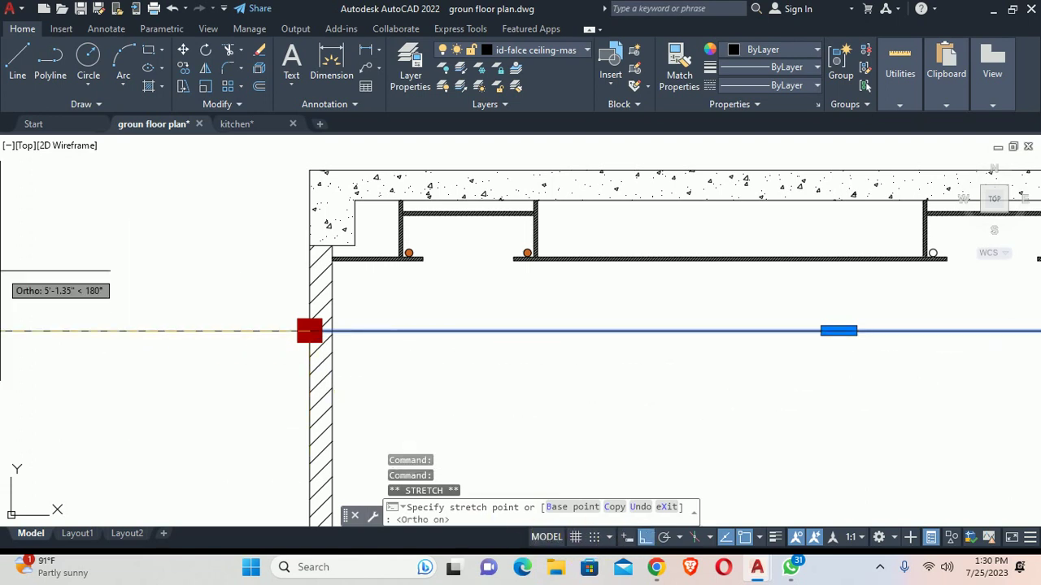
{"action": "type", "text": "24"}
{"action": "key", "text": "Escape"}
{"action": "key", "text": "Escape"}
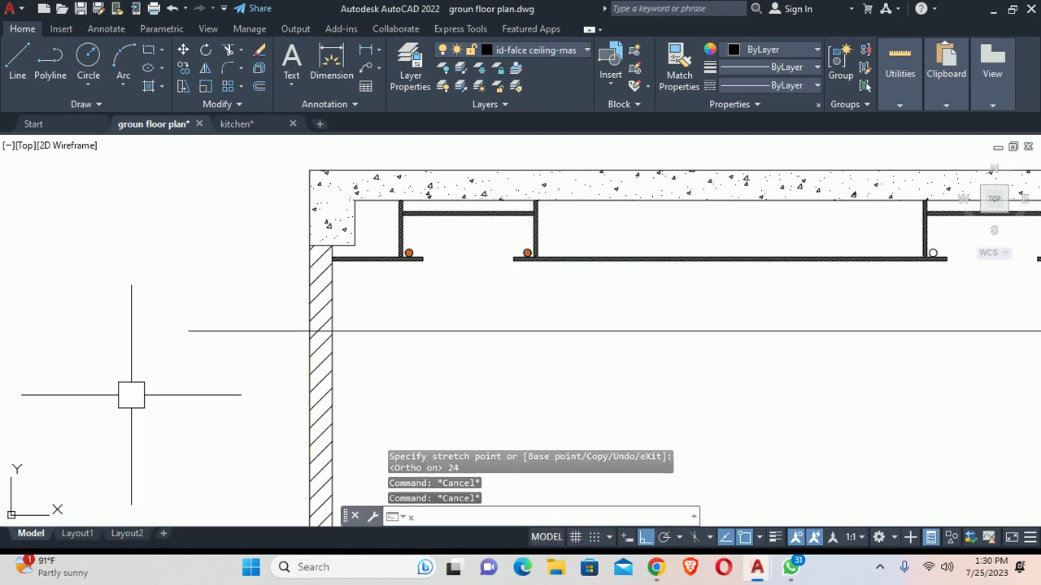
Step: Abandon a horizontal construction line and delete a stray line using a selection window
{"action": "type", "text": "xl"}
{"action": "key", "text": "Return"}
{"action": "type", "text": "h"}
{"action": "key", "text": "Return"}
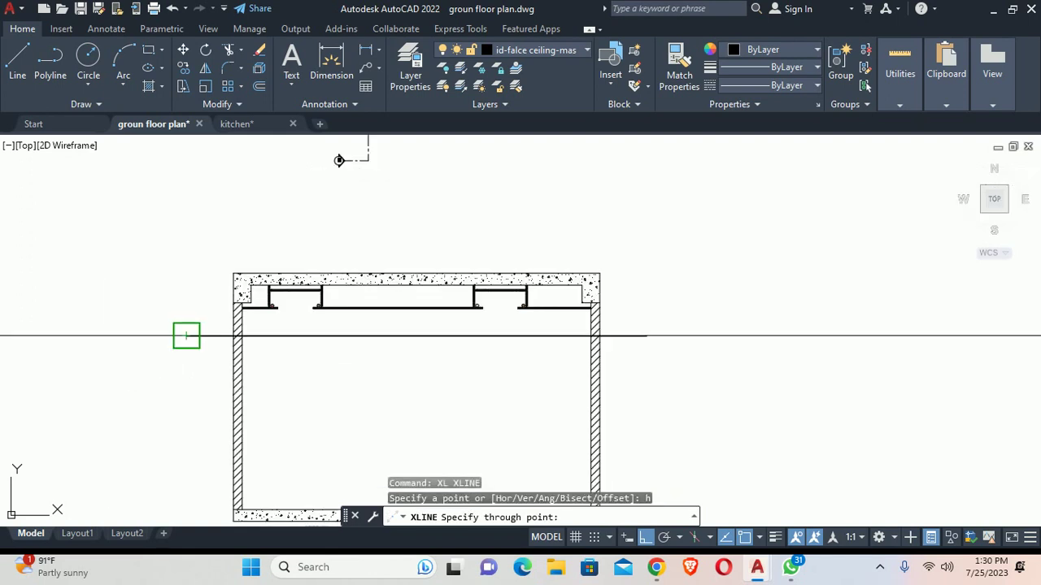
{"action": "scroll", "coordinate": [584, 338], "scroll_direction": "up", "scroll_amount": 5}
{"action": "key", "text": "Escape"}
{"action": "scroll", "coordinate": [892, 439], "scroll_direction": "up", "scroll_amount": 3}
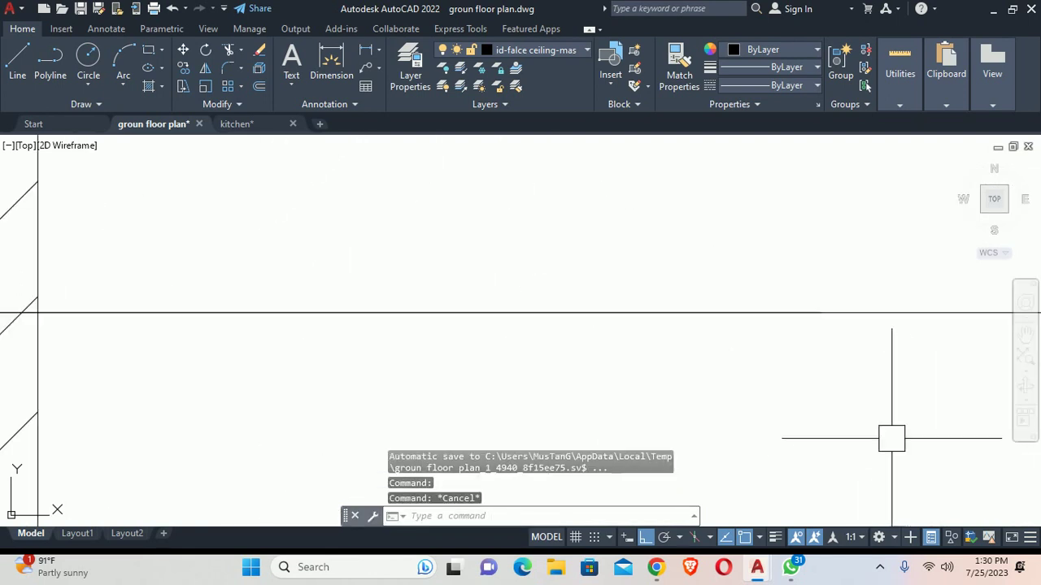
{"action": "scroll", "coordinate": [891, 439], "scroll_direction": "down", "scroll_amount": 3}
{"action": "left_click", "coordinate": [914, 383]}
{"action": "left_click", "coordinate": [878, 337]}
{"action": "scroll", "coordinate": [832, 353], "scroll_direction": "down", "scroll_amount": 2}
{"action": "scroll", "coordinate": [800, 373], "scroll_direction": "down", "scroll_amount": 2}
{"action": "key", "text": "Delete"}
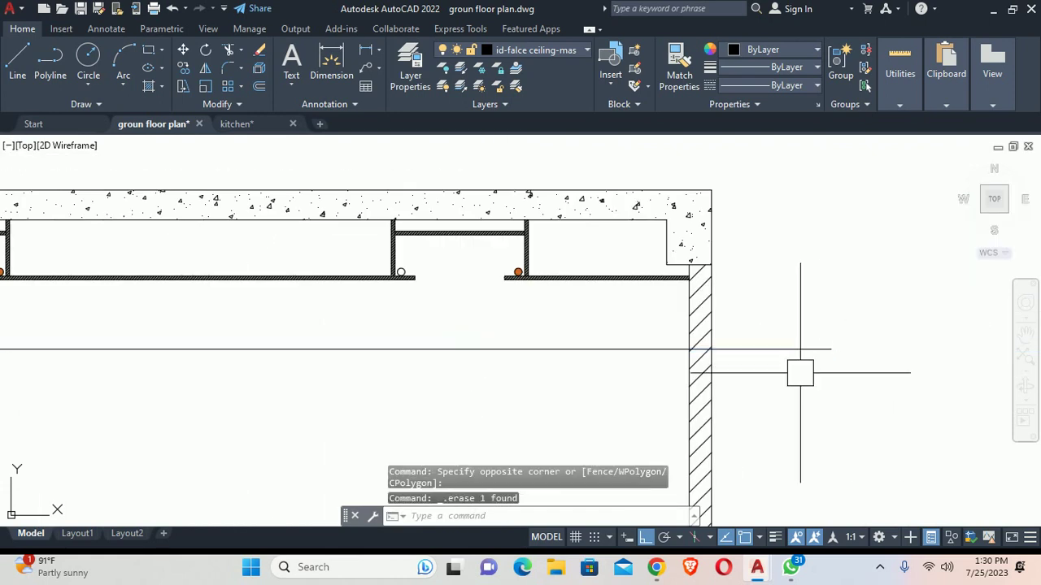
{"action": "scroll", "coordinate": [800, 373], "scroll_direction": "down", "scroll_amount": 3}
{"action": "scroll", "coordinate": [590, 320], "scroll_direction": "up", "scroll_amount": 1}
Step: Trim the wall hatch and the right wall line below the floor line, then check the slab
{"action": "type", "text": "tr"}
{"action": "key", "text": "Return"}
{"action": "scroll", "coordinate": [459, 326], "scroll_direction": "up", "scroll_amount": 3}
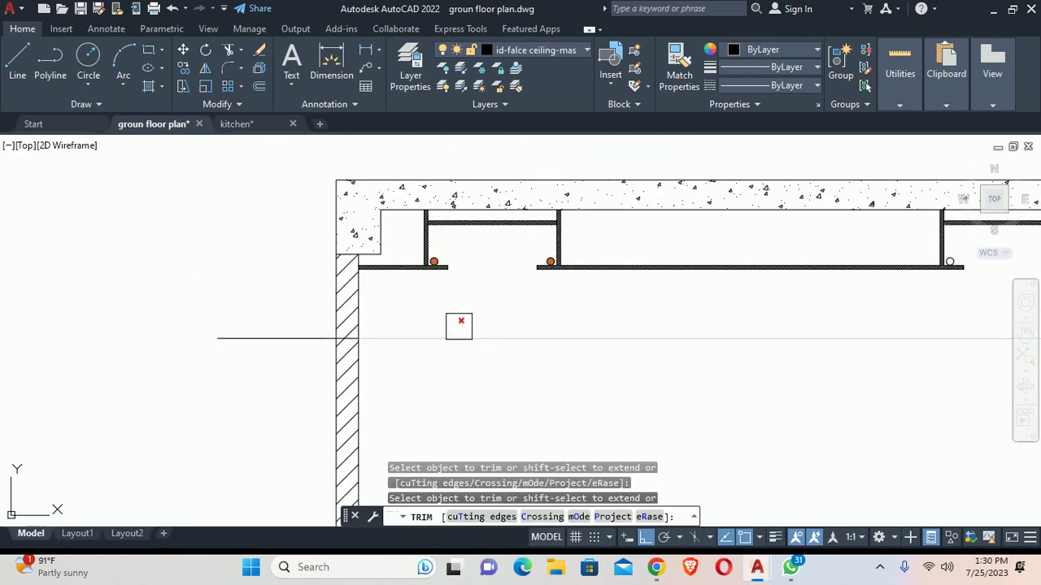
{"action": "scroll", "coordinate": [343, 366], "scroll_direction": "up", "scroll_amount": 4}
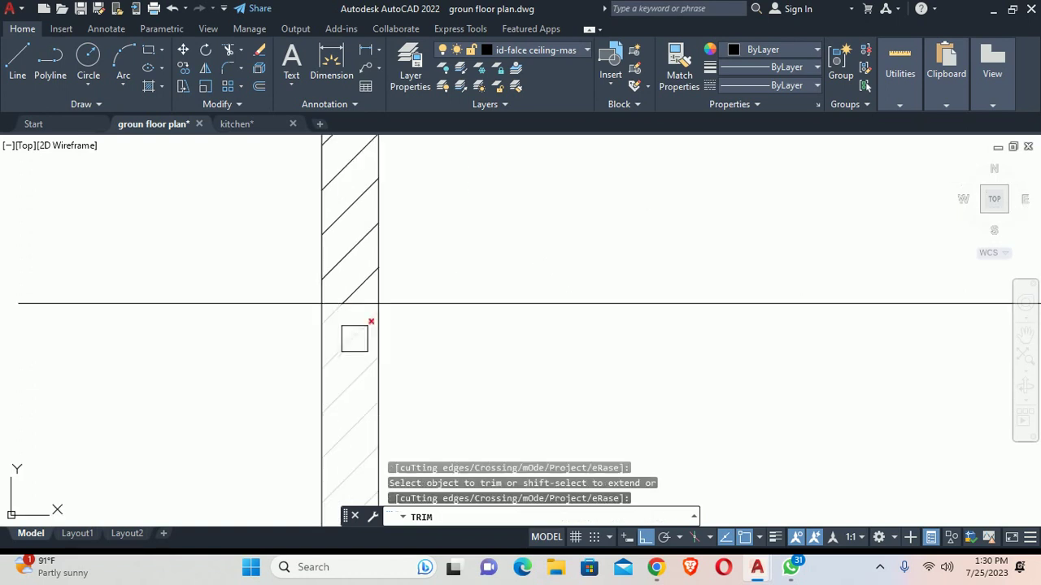
{"action": "left_click", "coordinate": [356, 332]}
{"action": "scroll", "coordinate": [342, 338], "scroll_direction": "down", "scroll_amount": 6}
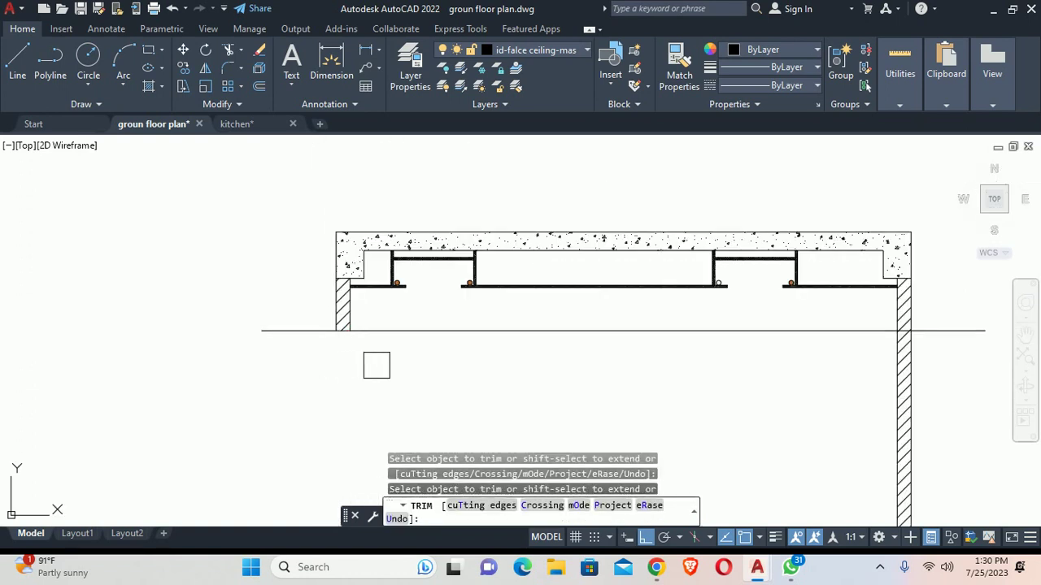
{"action": "scroll", "coordinate": [418, 337], "scroll_direction": "down", "scroll_amount": 1}
{"action": "scroll", "coordinate": [328, 296], "scroll_direction": "up", "scroll_amount": 3}
{"action": "scroll", "coordinate": [170, 309], "scroll_direction": "up", "scroll_amount": 3}
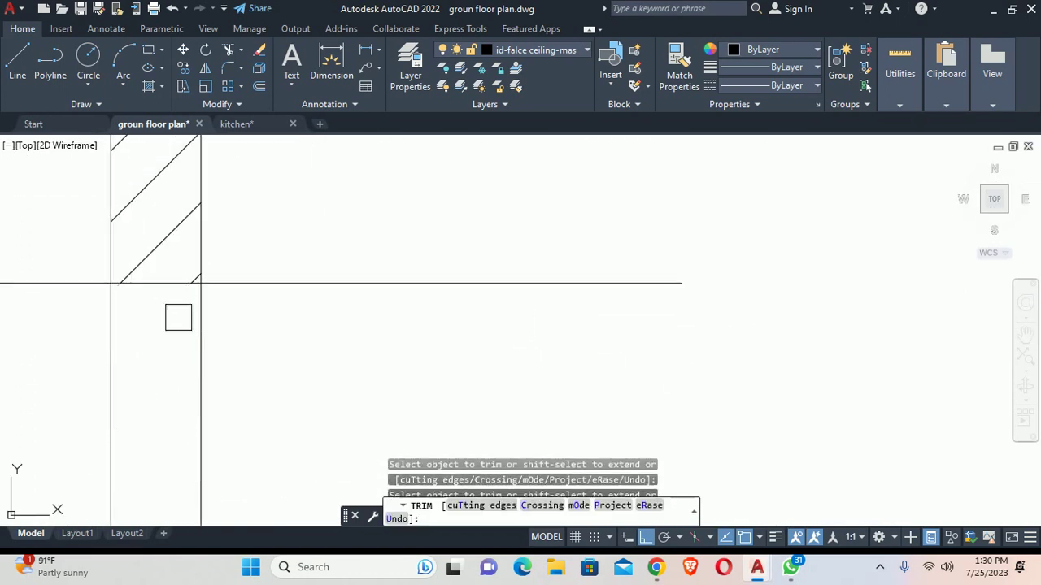
{"action": "left_click", "coordinate": [200, 320]}
{"action": "scroll", "coordinate": [400, 404], "scroll_direction": "down", "scroll_amount": 2}
{"action": "scroll", "coordinate": [504, 293], "scroll_direction": "up", "scroll_amount": 3}
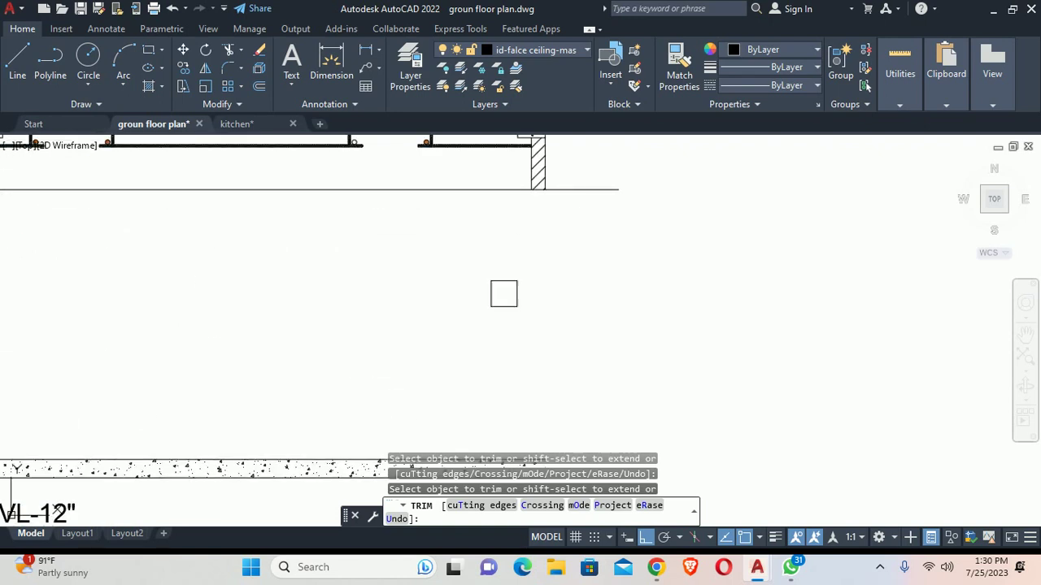
{"action": "middle_click_drag", "start_coordinate": [504, 293], "coordinate": [532, 330]}
{"action": "scroll", "coordinate": [532, 330], "scroll_direction": "up", "scroll_amount": 2}
{"action": "scroll", "coordinate": [627, 314], "scroll_direction": "down", "scroll_amount": 1}
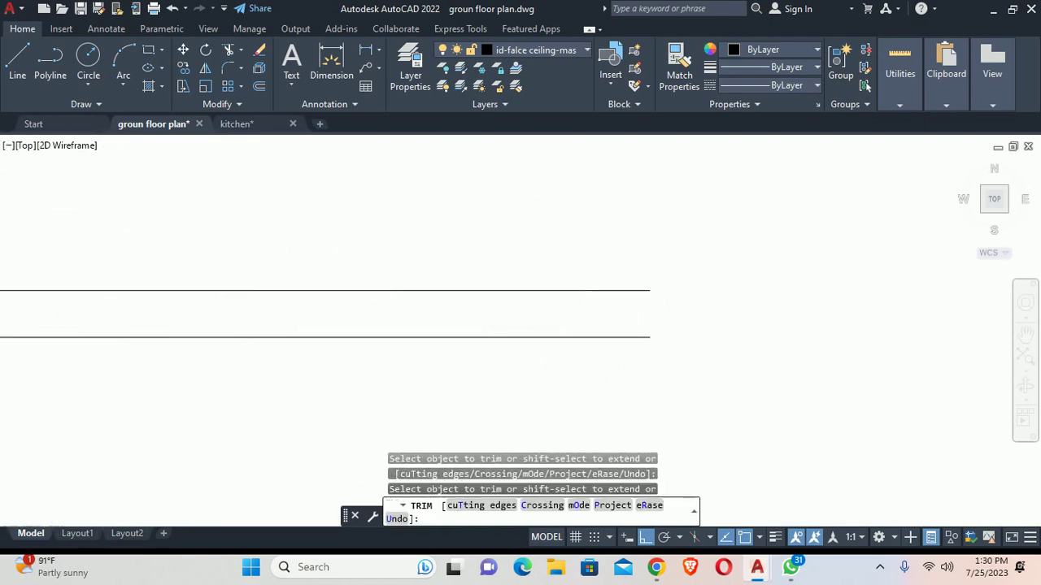
{"action": "scroll", "coordinate": [597, 318], "scroll_direction": "down", "scroll_amount": 3}
Step: Move the copied LVL-12" label up and left so it sits beneath the section
{"action": "key", "text": "Escape"}
{"action": "key", "text": "Escape"}
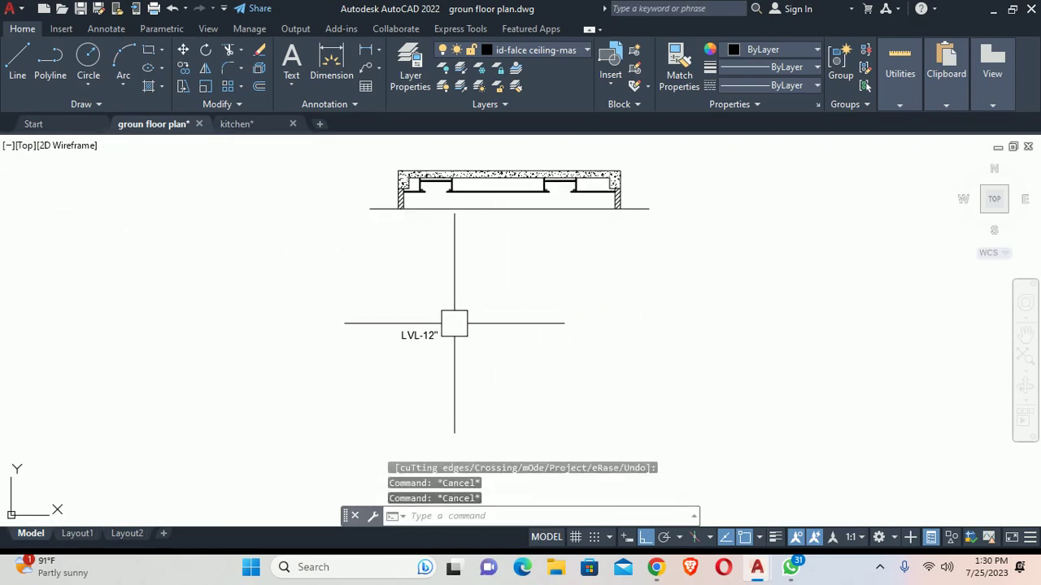
{"action": "type", "text": "m"}
{"action": "key", "text": "Return"}
{"action": "left_click", "coordinate": [419, 335]}
{"action": "key", "text": "Return"}
{"action": "left_click", "coordinate": [295, 351]}
{"action": "left_click", "coordinate": [295, 238]}
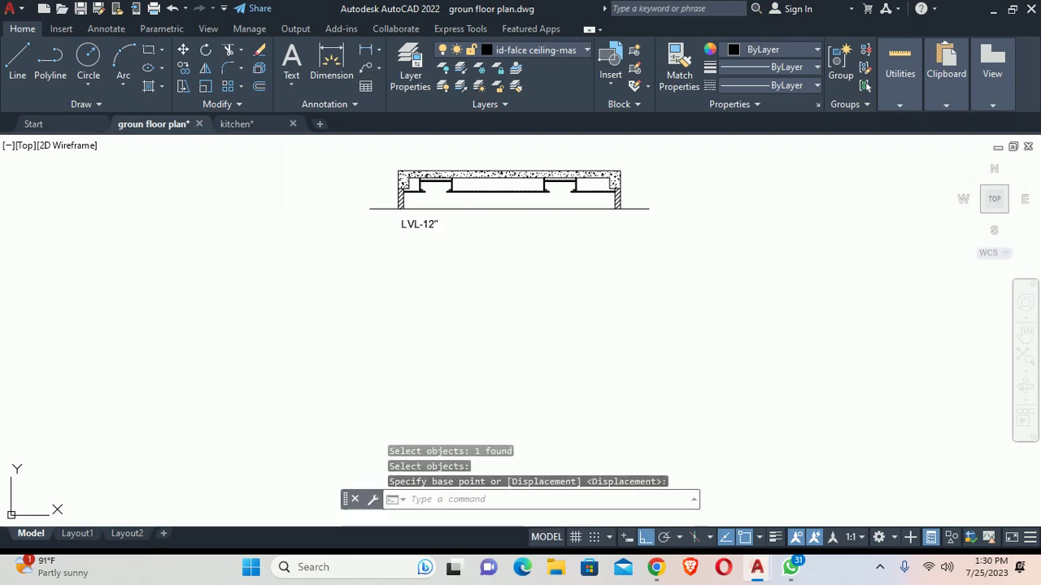
{"action": "scroll", "coordinate": [431, 244], "scroll_direction": "up", "scroll_amount": 4}
{"action": "key", "text": "m"}
{"action": "key", "text": "Return"}
{"action": "left_click", "coordinate": [388, 239]}
{"action": "key", "text": "Return"}
{"action": "left_click", "coordinate": [387, 239]}
{"action": "left_click", "coordinate": [318, 240]}
{"action": "key", "text": "Escape"}
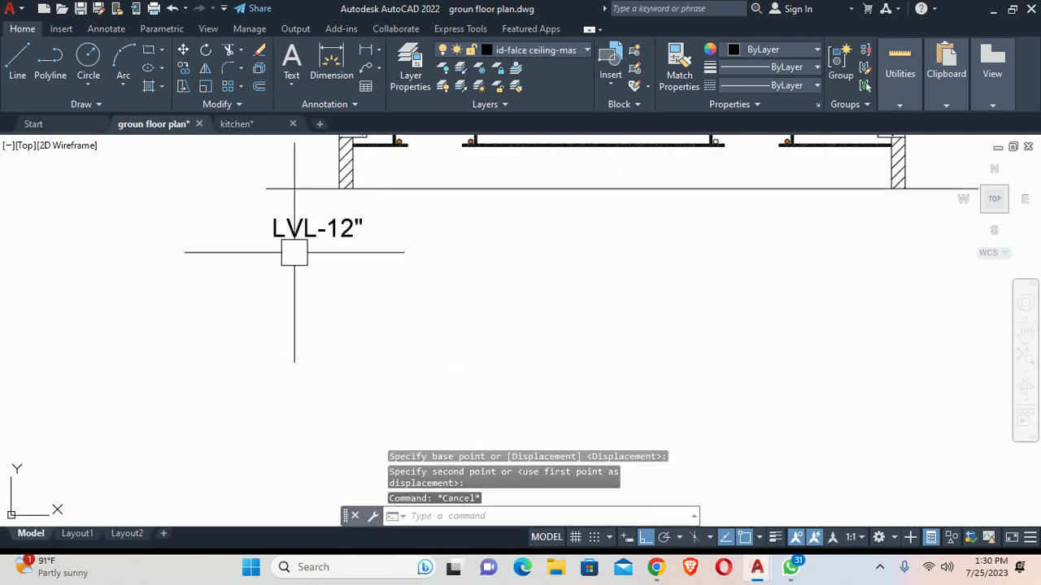
Step: Replace the label's text with the title 'Section About BB''
{"action": "double_click", "coordinate": [302, 233]}
{"action": "left_click_drag", "start_coordinate": [350, 239], "coordinate": [0, 234]}
{"action": "type", "text": "Section About BB"}
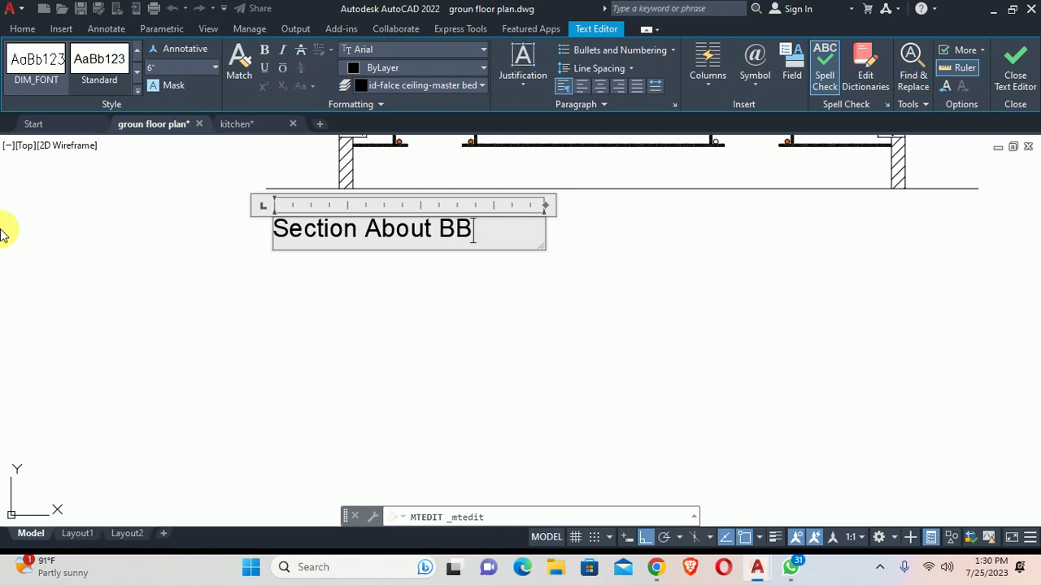
{"action": "key", "text": "Escape"}
{"action": "key", "text": "Escape"}
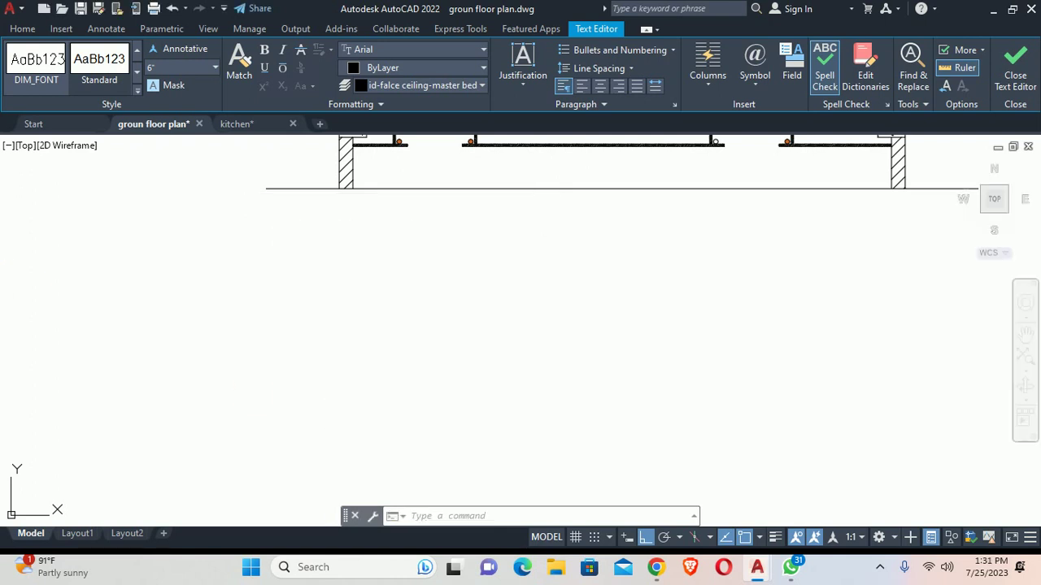
{"action": "scroll", "coordinate": [414, 305], "scroll_direction": "down", "scroll_amount": 4}
{"action": "scroll", "coordinate": [404, 242], "scroll_direction": "up", "scroll_amount": 4}
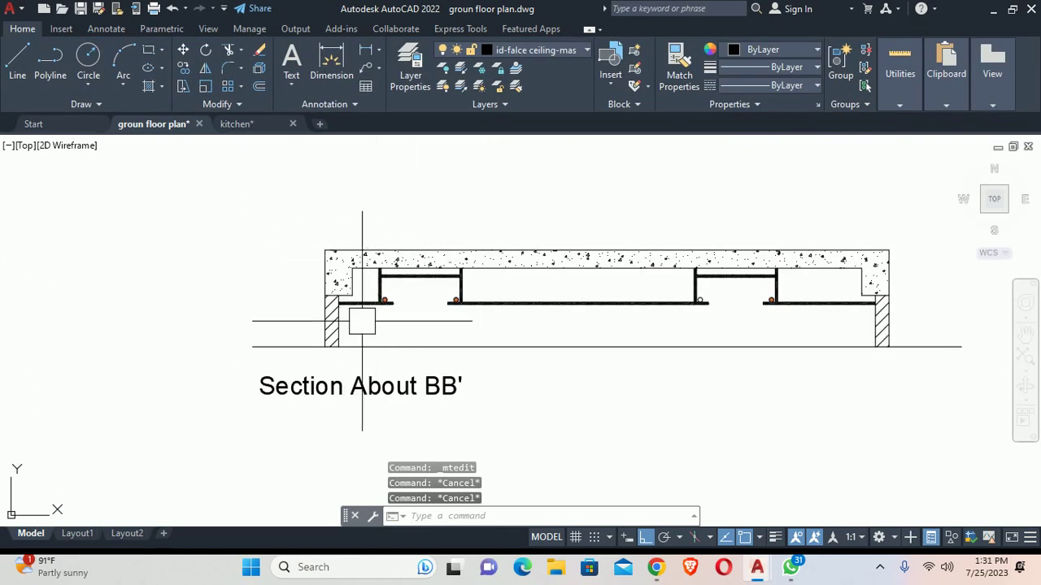
{"action": "scroll", "coordinate": [343, 296], "scroll_direction": "up", "scroll_amount": 2}
{"action": "type", "text": "1"}
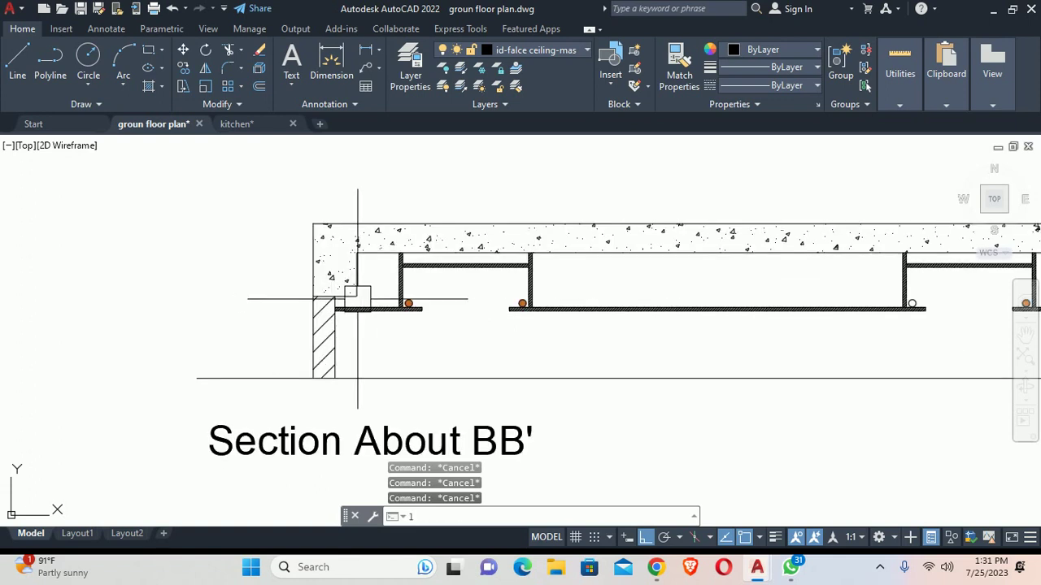
{"action": "key", "text": "Return"}
{"action": "scroll", "coordinate": [298, 230], "scroll_direction": "up", "scroll_amount": 4}
Step: Cancel the leader started at the slab's top edge
{"action": "left_click", "coordinate": [305, 235]}
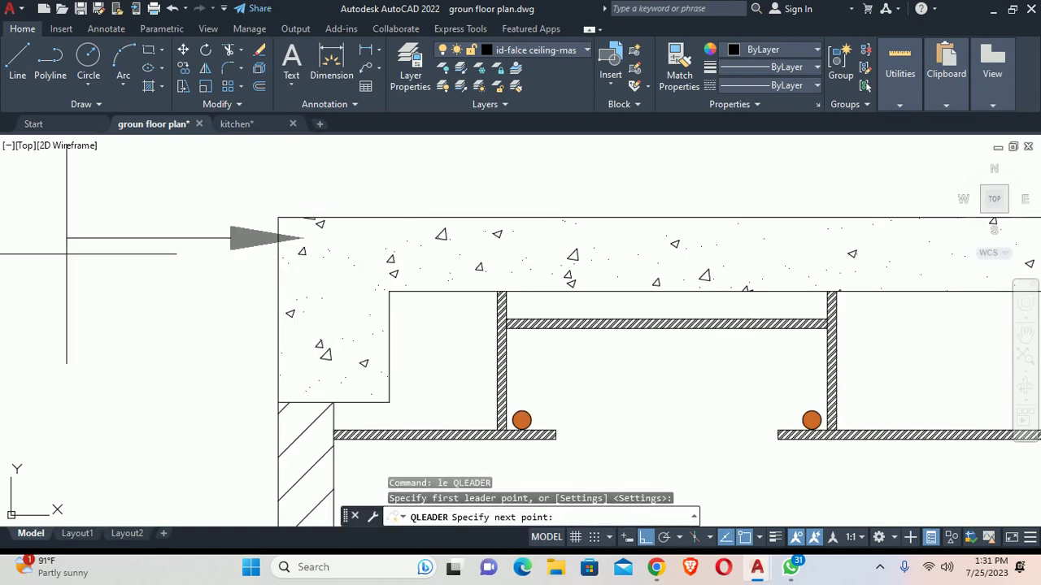
{"action": "scroll", "coordinate": [348, 279], "scroll_direction": "up", "scroll_amount": 2}
{"action": "scroll", "coordinate": [361, 279], "scroll_direction": "down", "scroll_amount": 3}
{"action": "scroll", "coordinate": [362, 258], "scroll_direction": "down", "scroll_amount": 2}
{"action": "key", "text": "Escape"}
{"action": "key", "text": "Escape"}
Step: Make 'small' the current dimension style in the Dimension Style Manager
{"action": "type", "text": "d"}
{"action": "key", "text": "Return"}
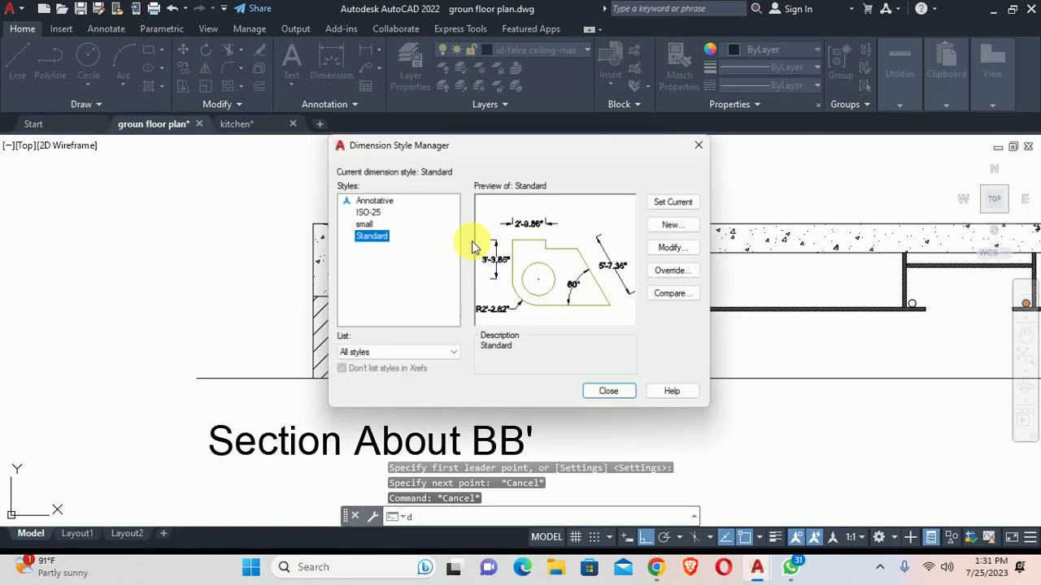
{"action": "left_click", "coordinate": [360, 222]}
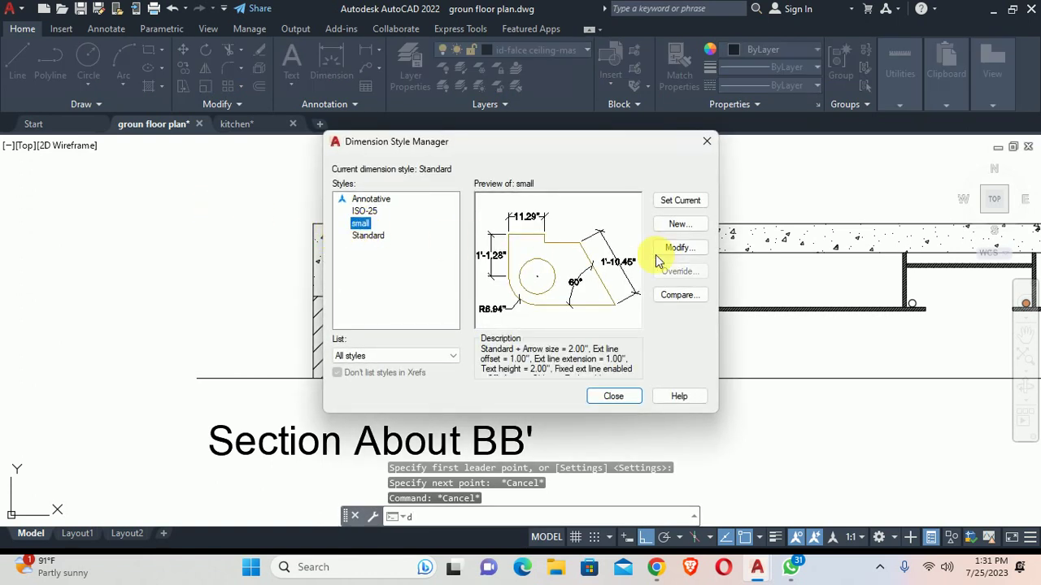
{"action": "left_click", "coordinate": [678, 201]}
{"action": "left_click", "coordinate": [614, 396]}
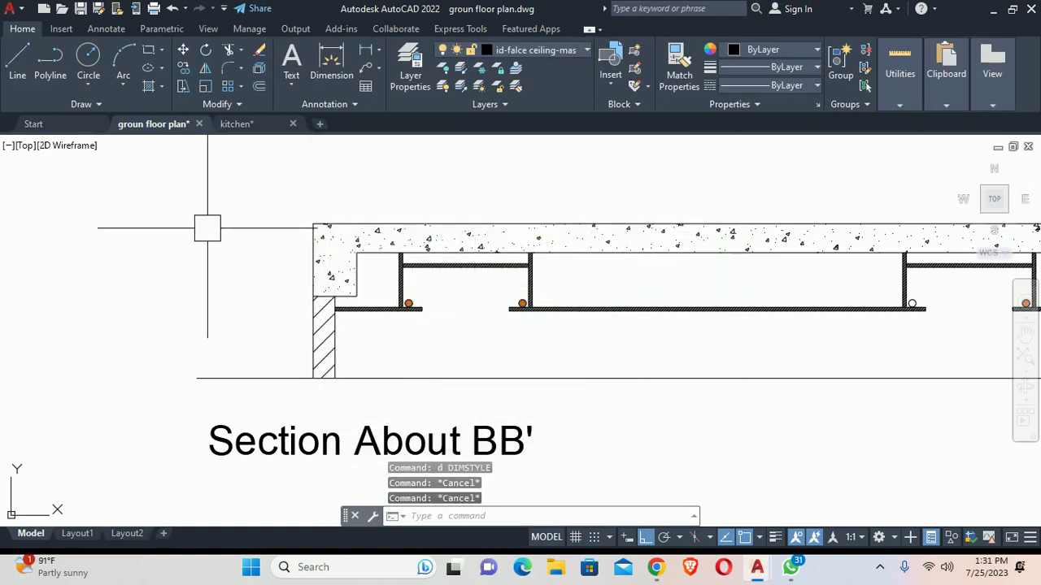
Step: Place a trial leader arrow at the slab's top-left edge without adding text
{"action": "type", "text": "e"}
{"action": "key", "text": "Return"}
{"action": "scroll", "coordinate": [280, 240], "scroll_direction": "up", "scroll_amount": 4}
{"action": "left_click", "coordinate": [375, 229]}
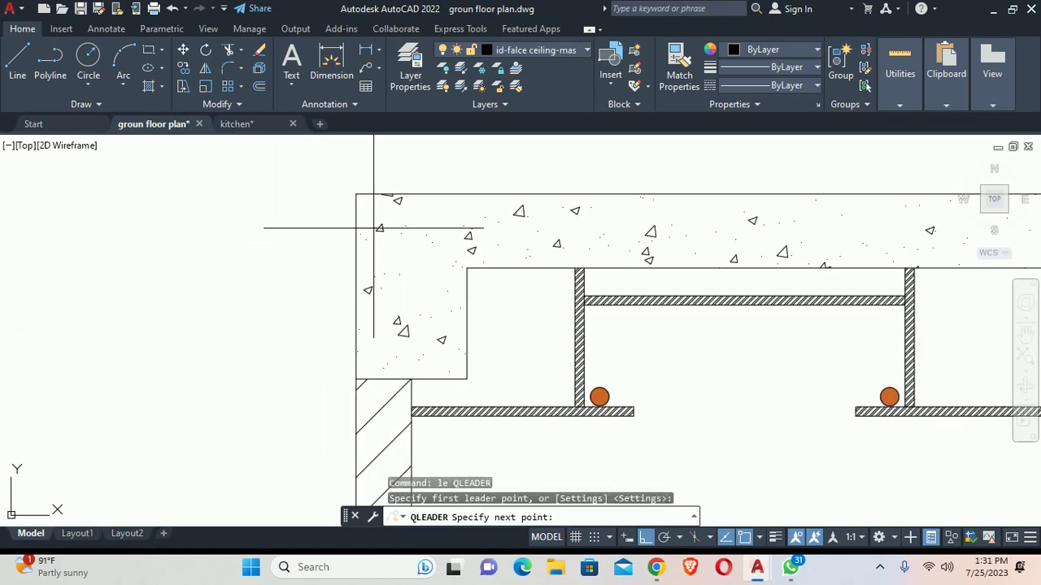
{"action": "scroll", "coordinate": [292, 221], "scroll_direction": "down", "scroll_amount": 2}
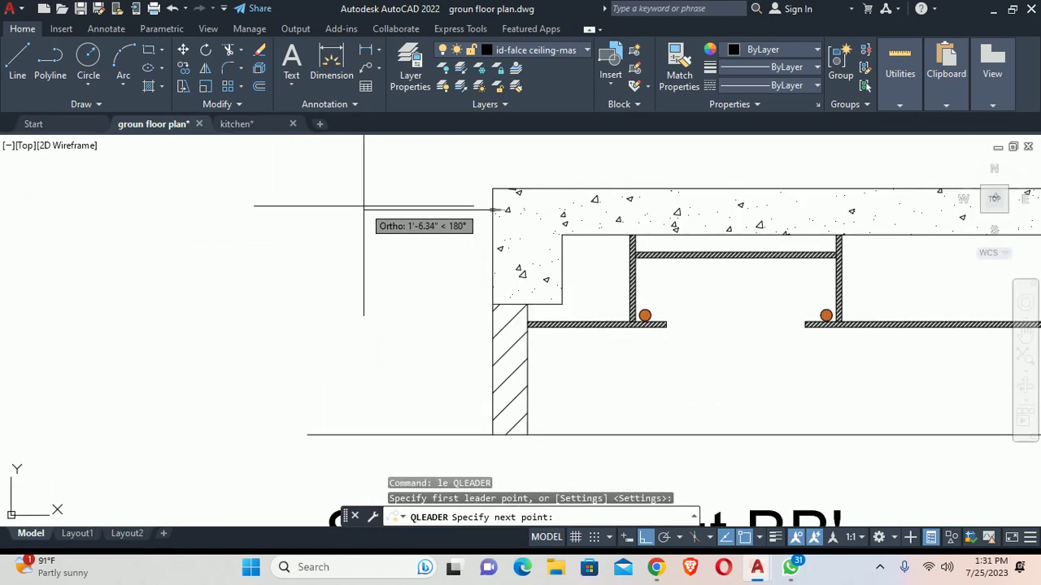
{"action": "key", "text": "Escape"}
Step: Try moving the new leader arrow, then cancel the move
{"action": "type", "text": "m"}
{"action": "key", "text": "Return"}
{"action": "left_click", "coordinate": [432, 215]}
{"action": "key", "text": "Return"}
{"action": "left_click", "coordinate": [205, 278]}
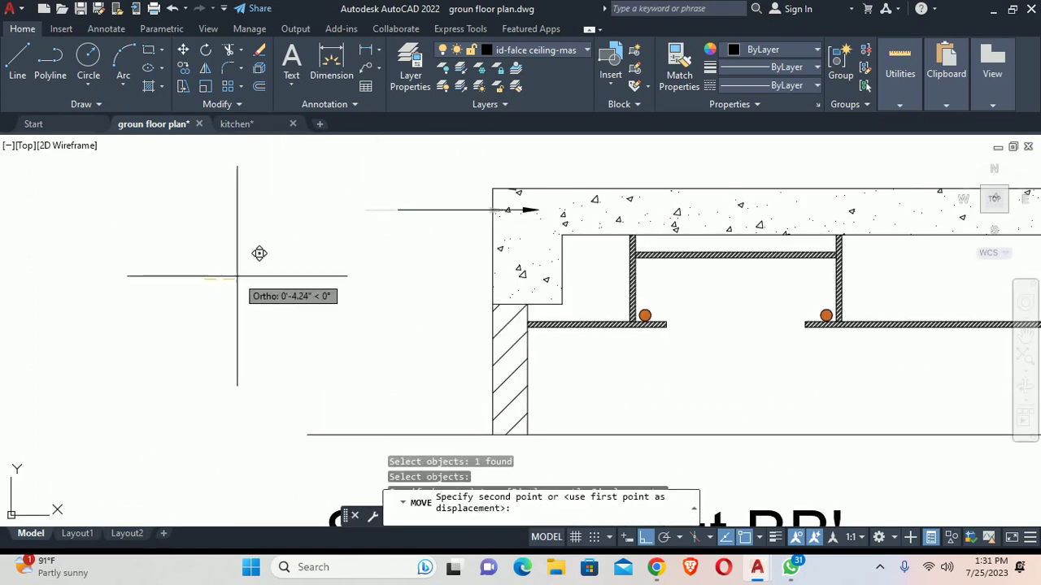
{"action": "key", "text": "Escape"}
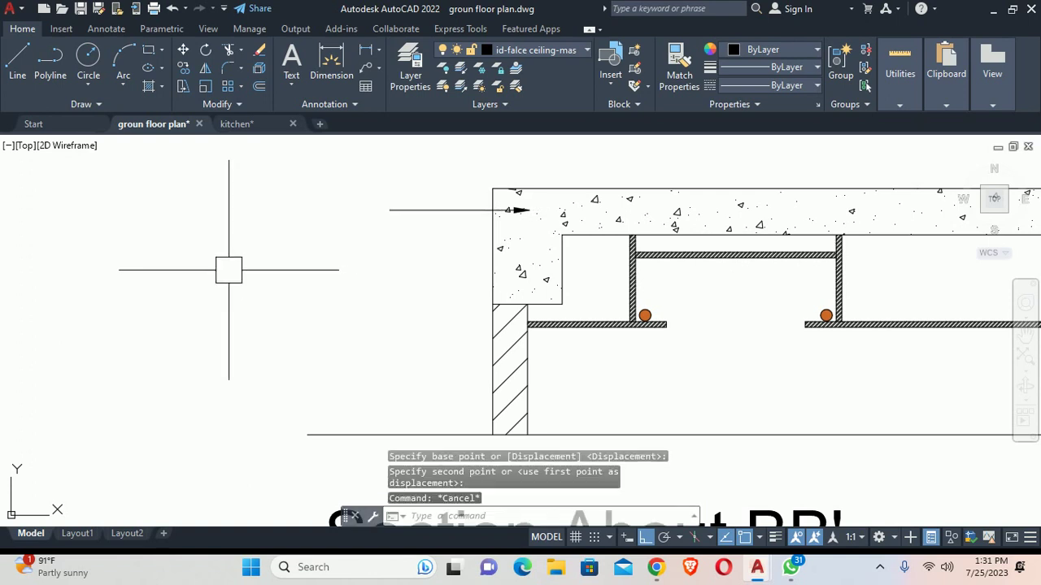
{"action": "key", "text": "Escape"}
Step: Draw a multiline text box beside the slab and abandon it empty
{"action": "middle_click_drag", "start_coordinate": [302, 271], "coordinate": [271, 304]}
{"action": "key", "text": "Escape"}
{"action": "middle_click_drag", "start_coordinate": [358, 268], "coordinate": [337, 301]}
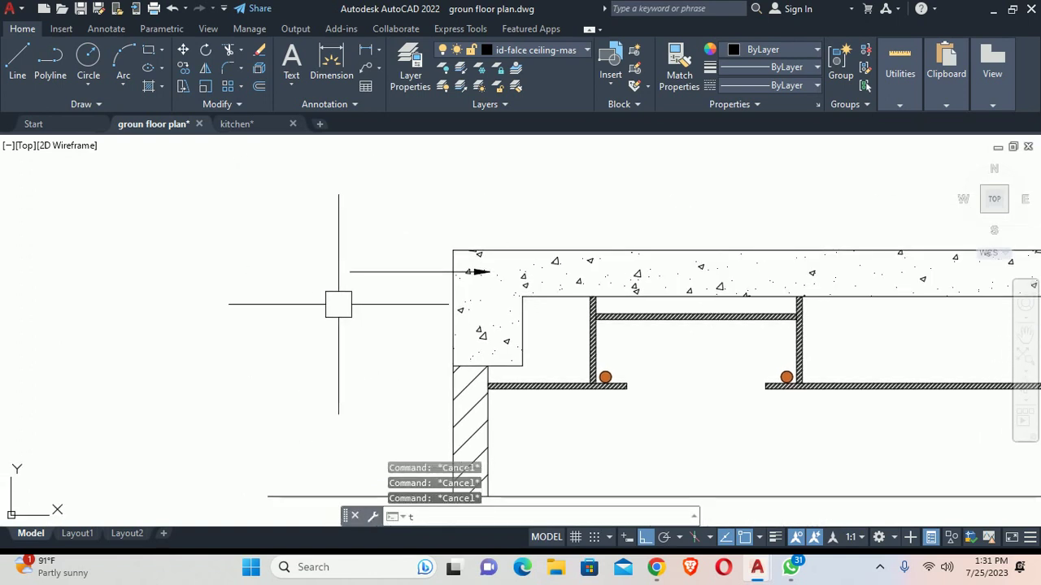
{"action": "type", "text": "t"}
{"action": "key", "text": "Return"}
{"action": "left_click", "coordinate": [293, 249]}
{"action": "left_click", "coordinate": [350, 318]}
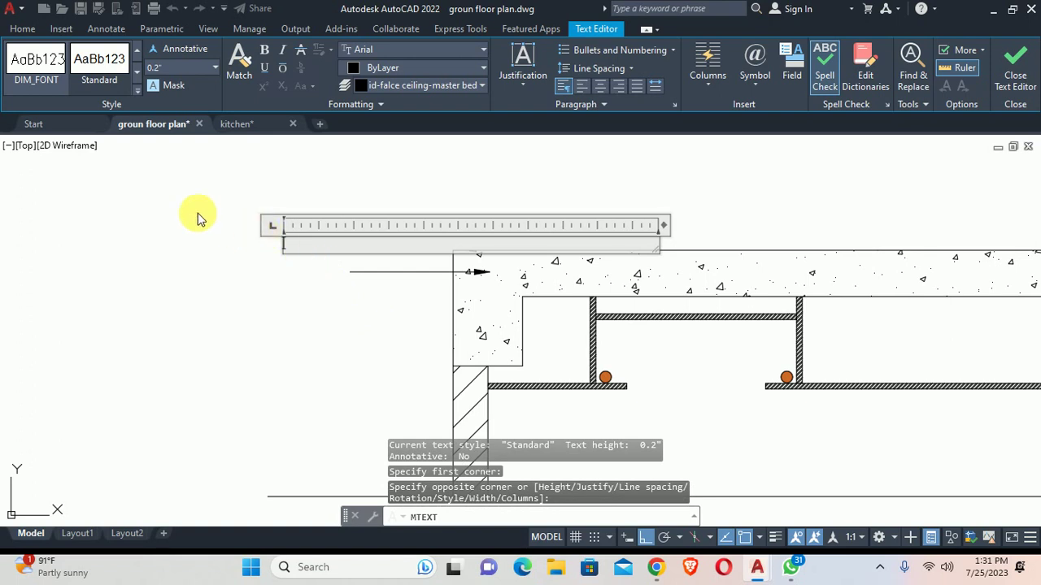
{"action": "key", "text": "Escape"}
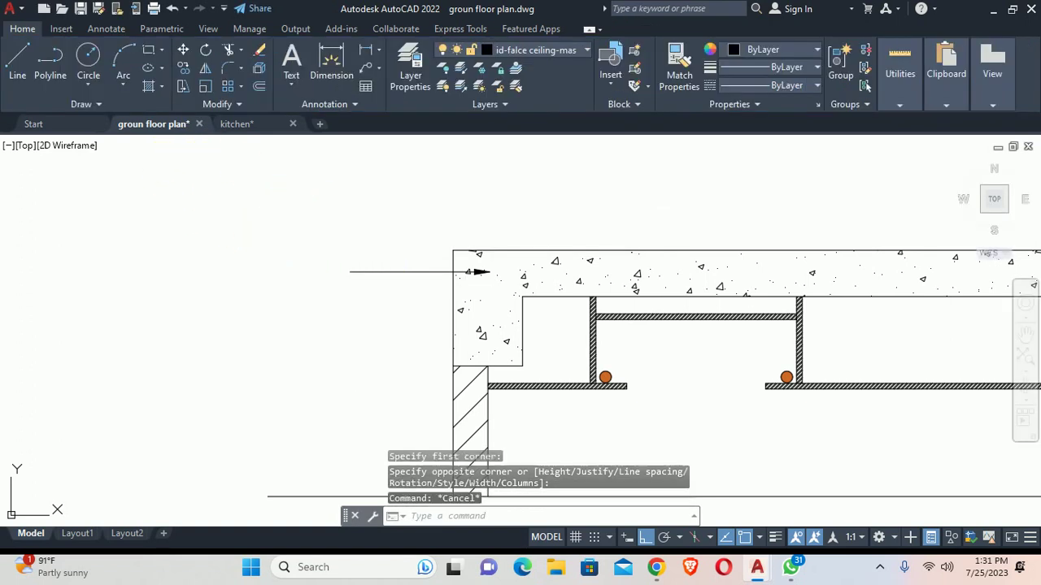
Step: Erase the trial leader arrow and start a DLI linear dimension
{"action": "left_click", "coordinate": [350, 272]}
{"action": "key", "text": "Escape"}
{"action": "scroll", "coordinate": [350, 272], "scroll_direction": "down", "scroll_amount": 2}
{"action": "scroll", "coordinate": [372, 325], "scroll_direction": "down", "scroll_amount": 2}
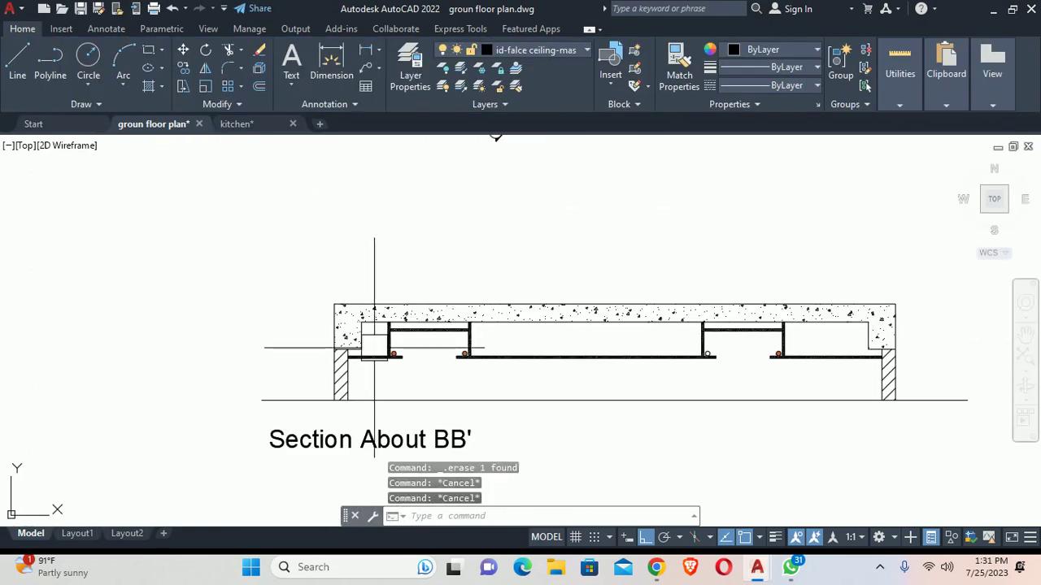
{"action": "type", "text": "dli"}
{"action": "key", "text": "Return"}
{"action": "scroll", "coordinate": [366, 321], "scroll_direction": "up", "scroll_amount": 2}
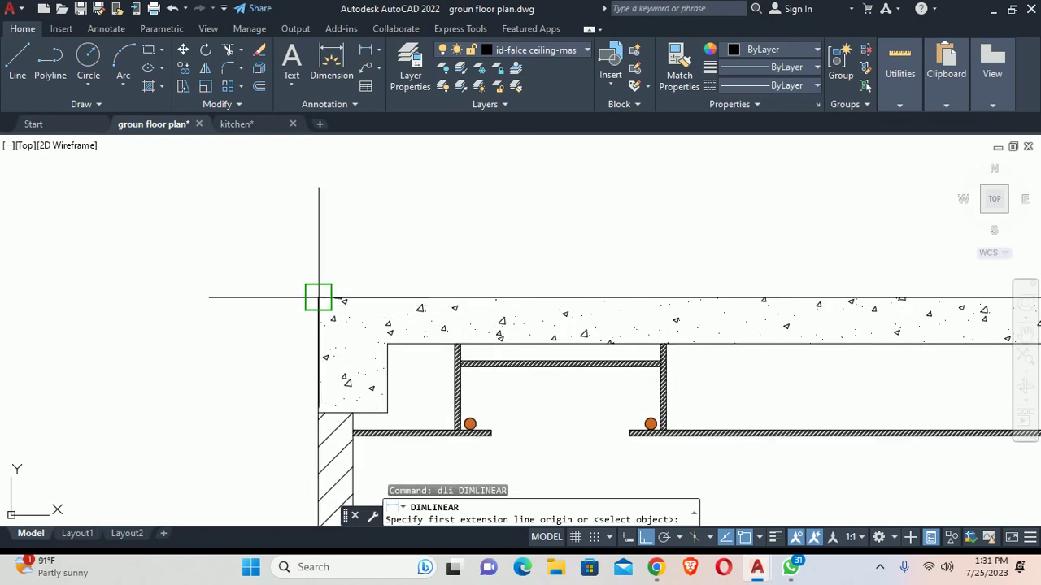
Step: Dimension 9" from the slab's top-left corner, then chain 8.75" and 0.75" spans
{"action": "left_click", "coordinate": [318, 297]}
{"action": "left_click", "coordinate": [387, 343]}
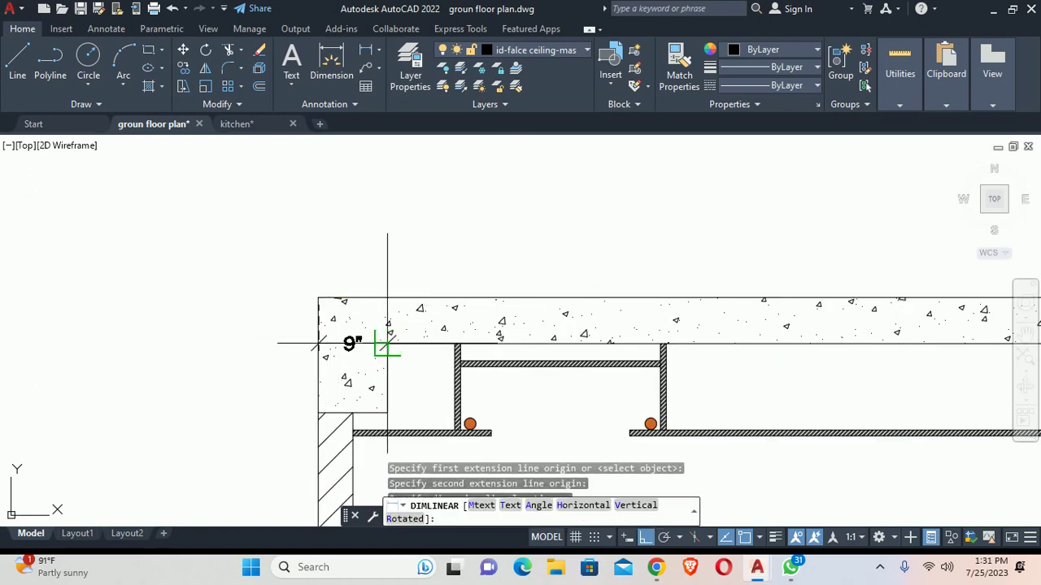
{"action": "left_click", "coordinate": [349, 254]}
{"action": "key", "text": "Escape"}
{"action": "middle_click_drag", "start_coordinate": [420, 296], "coordinate": [353, 293]}
{"action": "type", "text": "d"}
{"action": "key", "text": "Return"}
{"action": "scroll", "coordinate": [356, 293], "scroll_direction": "up", "scroll_amount": 3}
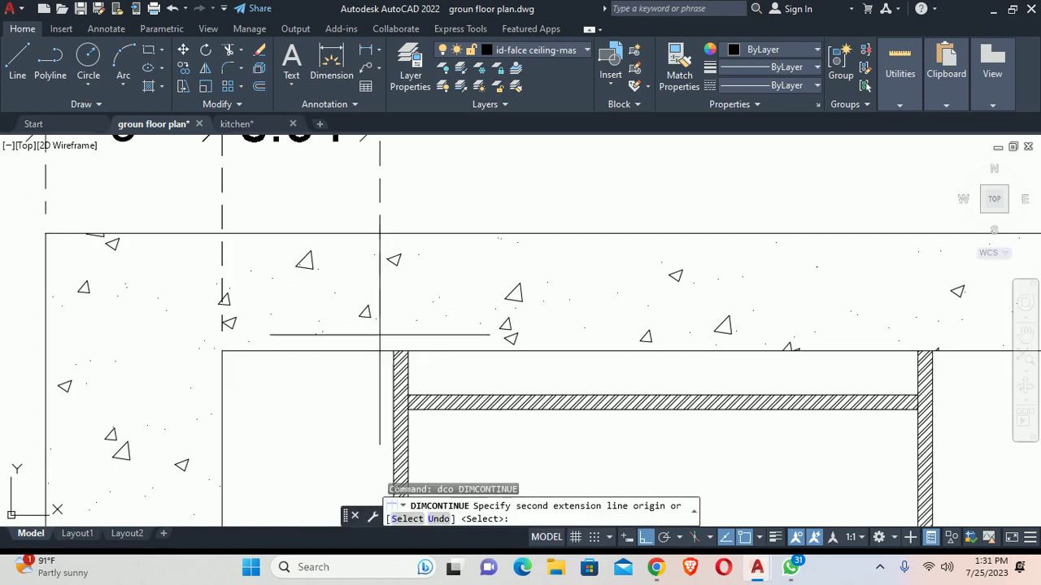
{"action": "left_click", "coordinate": [394, 351]}
{"action": "left_click", "coordinate": [408, 351]}
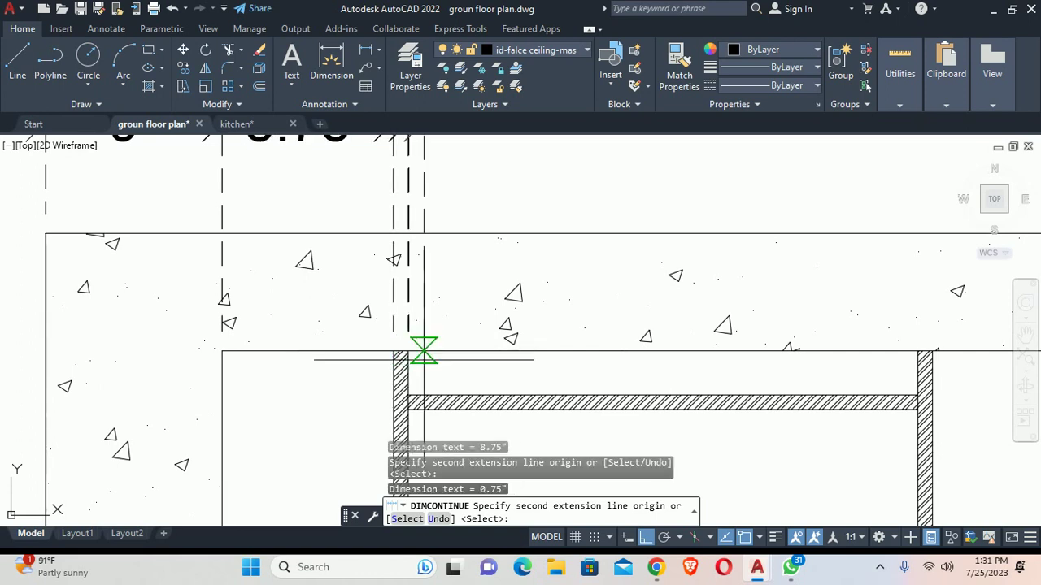
Step: Add the 2'-2" span to the chain and undo the extra 0.75" span
{"action": "scroll", "coordinate": [415, 350], "scroll_direction": "down", "scroll_amount": 3}
{"action": "scroll", "coordinate": [491, 329], "scroll_direction": "up", "scroll_amount": 3}
{"action": "left_click", "coordinate": [491, 329]}
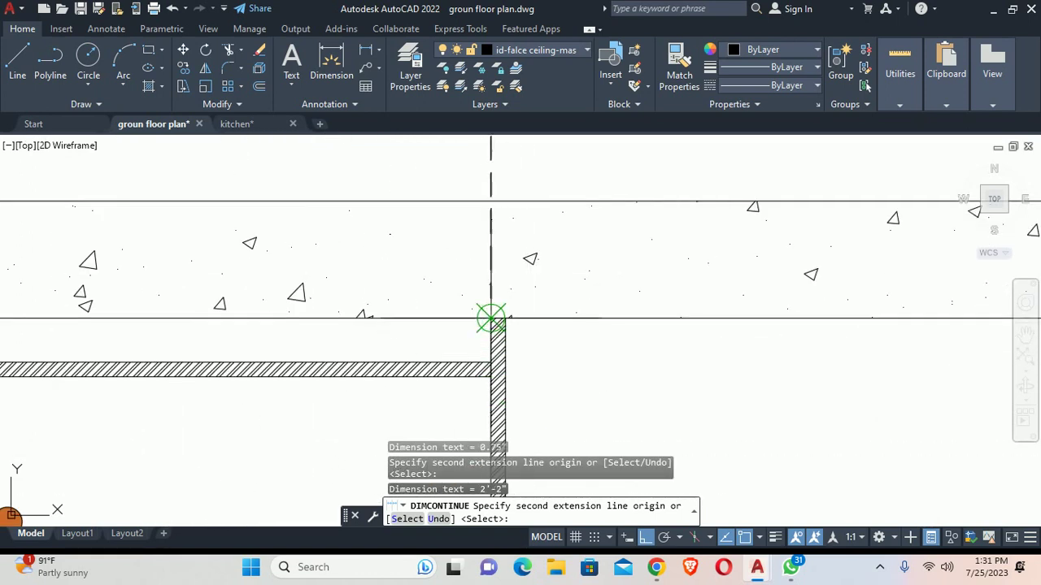
{"action": "left_click", "coordinate": [505, 319]}
{"action": "scroll", "coordinate": [505, 318], "scroll_direction": "down", "scroll_amount": 2}
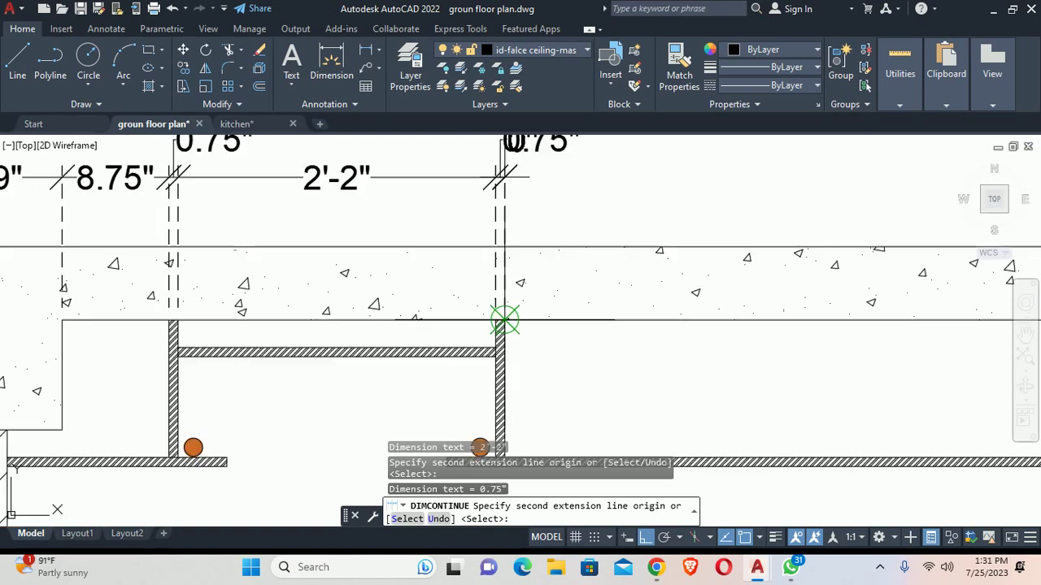
{"action": "scroll", "coordinate": [500, 320], "scroll_direction": "down", "scroll_amount": 2}
{"action": "scroll", "coordinate": [498, 322], "scroll_direction": "up", "scroll_amount": 3}
{"action": "key", "text": "ctrl+z"}
{"action": "key", "text": "ctrl+z"}
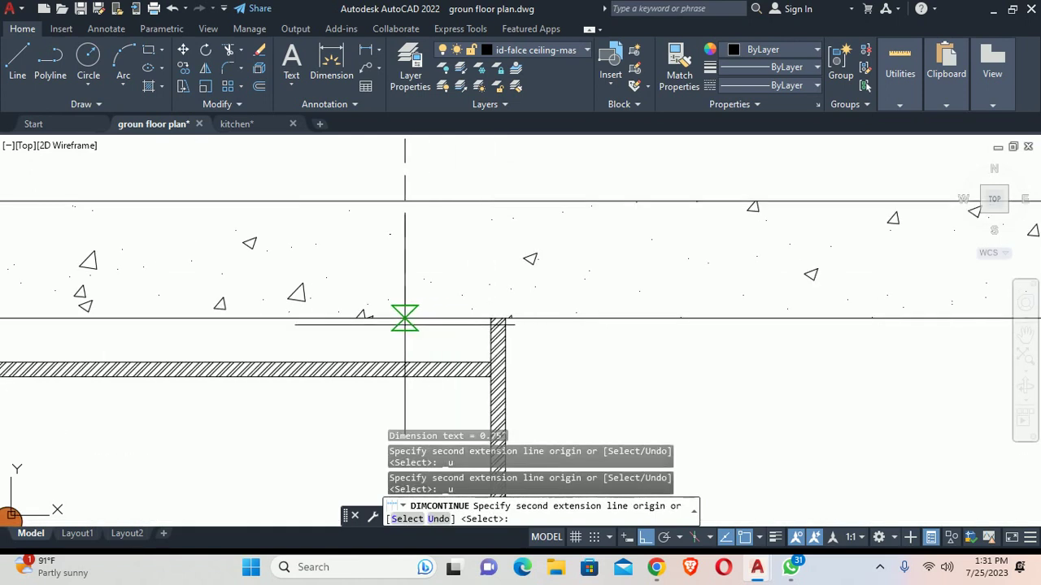
{"action": "scroll", "coordinate": [406, 314], "scroll_direction": "down", "scroll_amount": 4}
{"action": "scroll", "coordinate": [360, 333], "scroll_direction": "up", "scroll_amount": 4}
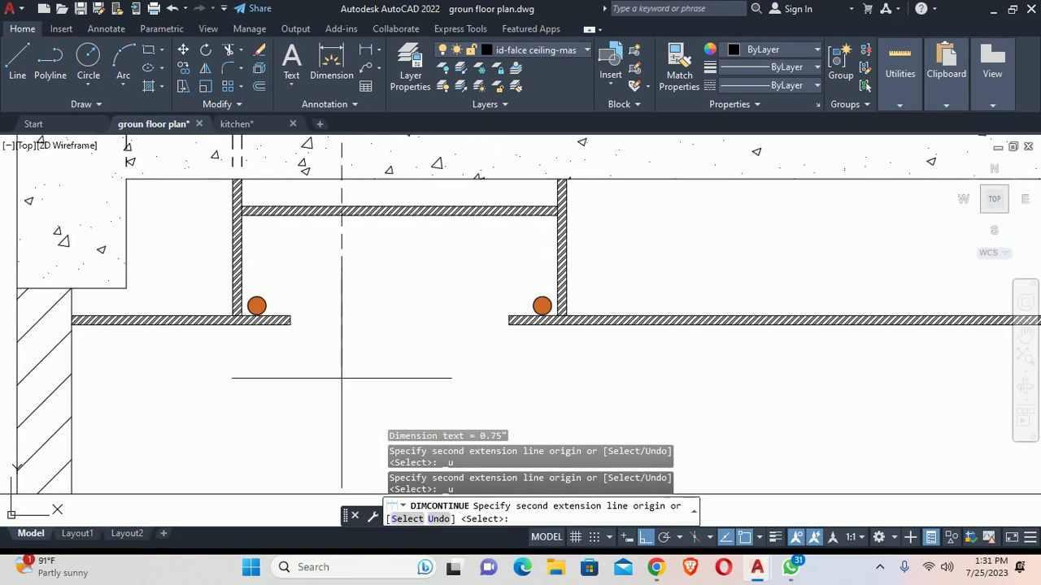
Step: Continue the chain with 4" and 1'-6" spans
{"action": "left_click", "coordinate": [290, 315]}
{"action": "scroll", "coordinate": [290, 316], "scroll_direction": "down", "scroll_amount": 3}
{"action": "scroll", "coordinate": [370, 335], "scroll_direction": "up", "scroll_amount": 2}
{"action": "scroll", "coordinate": [365, 332], "scroll_direction": "up", "scroll_amount": 2}
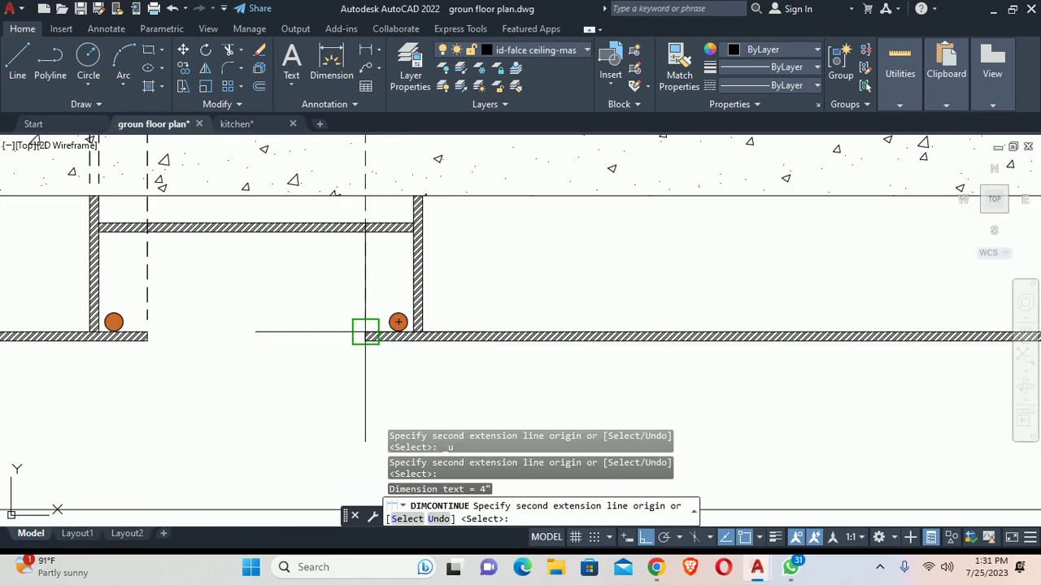
{"action": "left_click", "coordinate": [365, 331]}
{"action": "scroll", "coordinate": [380, 321], "scroll_direction": "up", "scroll_amount": 1}
{"action": "scroll", "coordinate": [440, 341], "scroll_direction": "up", "scroll_amount": 1}
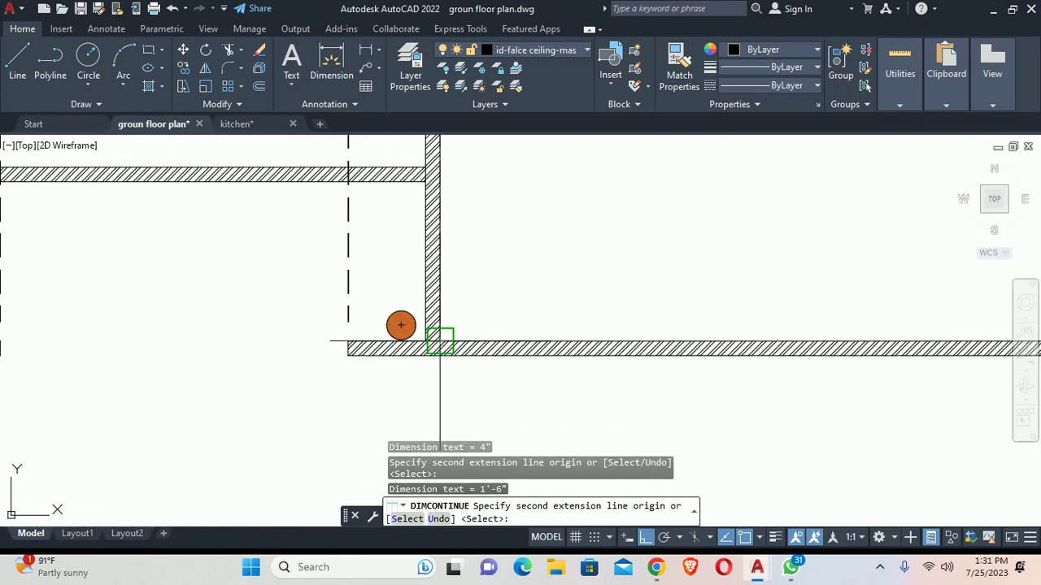
Step: Add 0.75", 6'-4.5" middle span, and 0.75" spans to the chain
{"action": "middle_click_drag", "start_coordinate": [440, 342], "coordinate": [334, 348]}
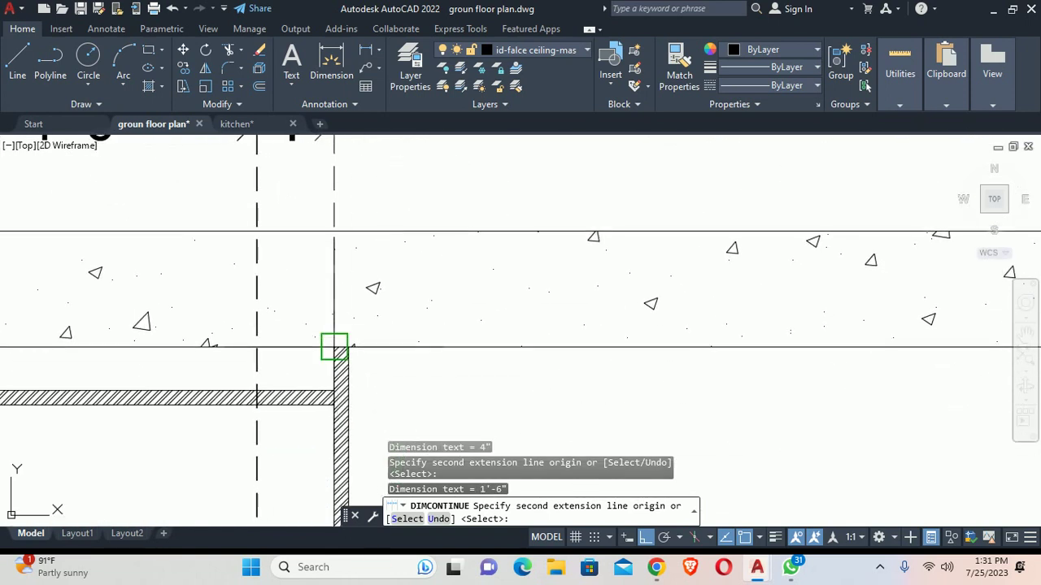
{"action": "left_click", "coordinate": [414, 349]}
{"action": "scroll", "coordinate": [414, 349], "scroll_direction": "down", "scroll_amount": 2}
{"action": "scroll", "coordinate": [313, 312], "scroll_direction": "up", "scroll_amount": 2}
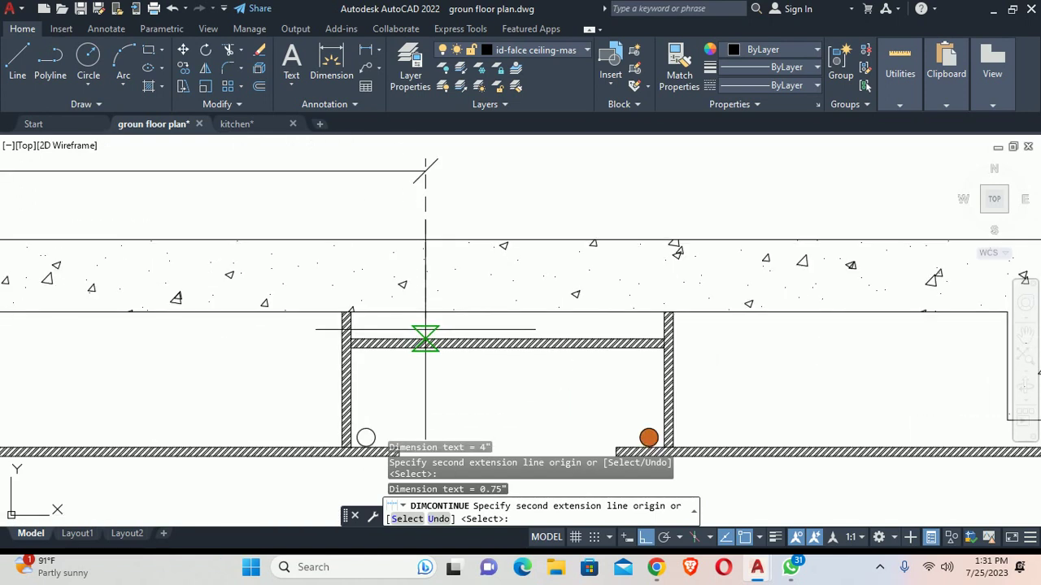
{"action": "left_click", "coordinate": [343, 311]}
{"action": "scroll", "coordinate": [344, 309], "scroll_direction": "up", "scroll_amount": 2}
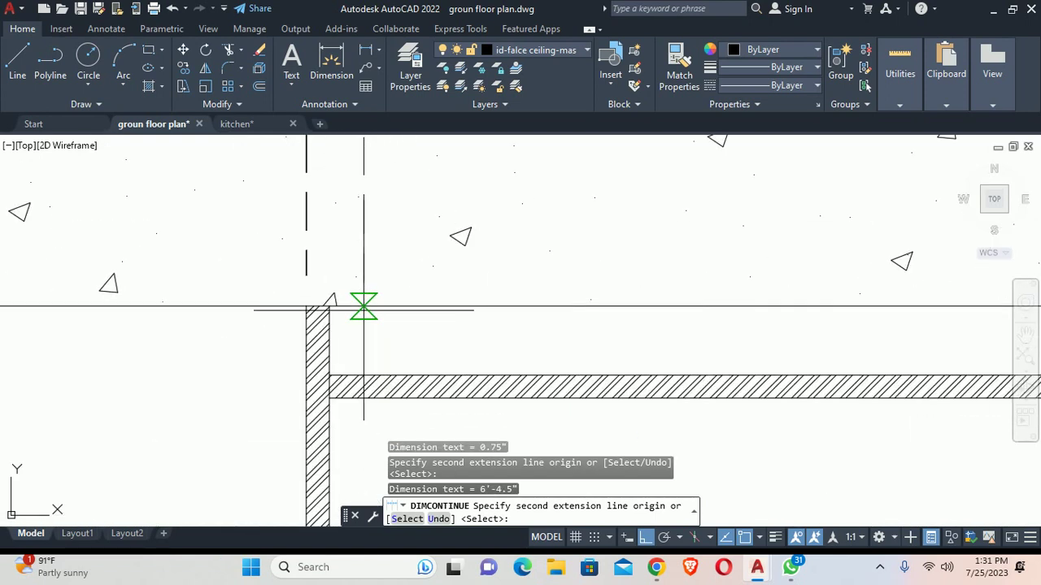
{"action": "left_click", "coordinate": [329, 307]}
{"action": "scroll", "coordinate": [372, 382], "scroll_direction": "down", "scroll_amount": 2}
{"action": "scroll", "coordinate": [399, 325], "scroll_direction": "up", "scroll_amount": 2}
{"action": "scroll", "coordinate": [412, 290], "scroll_direction": "up", "scroll_amount": 1}
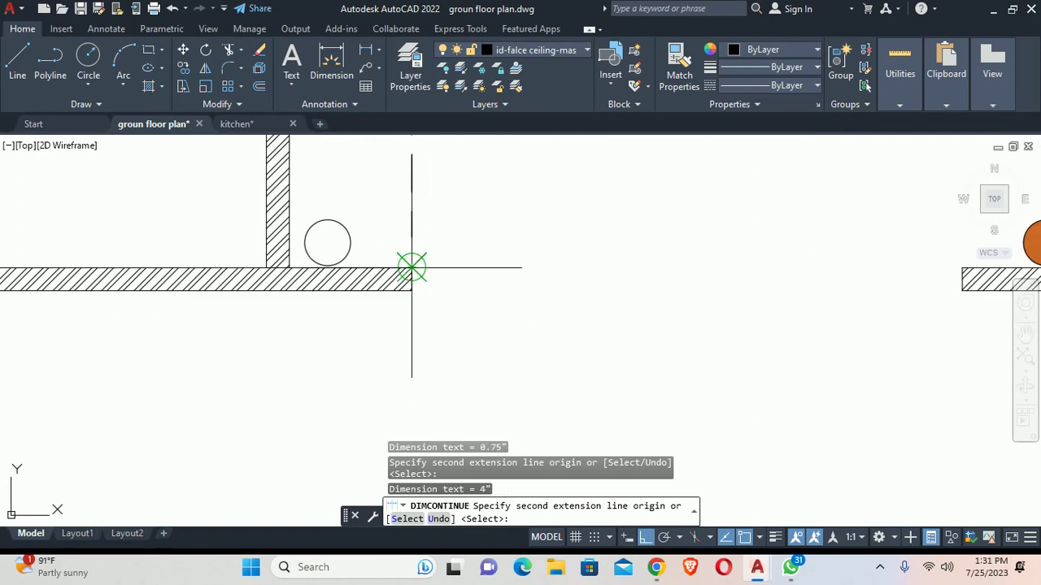
{"action": "scroll", "coordinate": [412, 268], "scroll_direction": "down", "scroll_amount": 2}
{"action": "scroll", "coordinate": [342, 390], "scroll_direction": "up", "scroll_amount": 1}
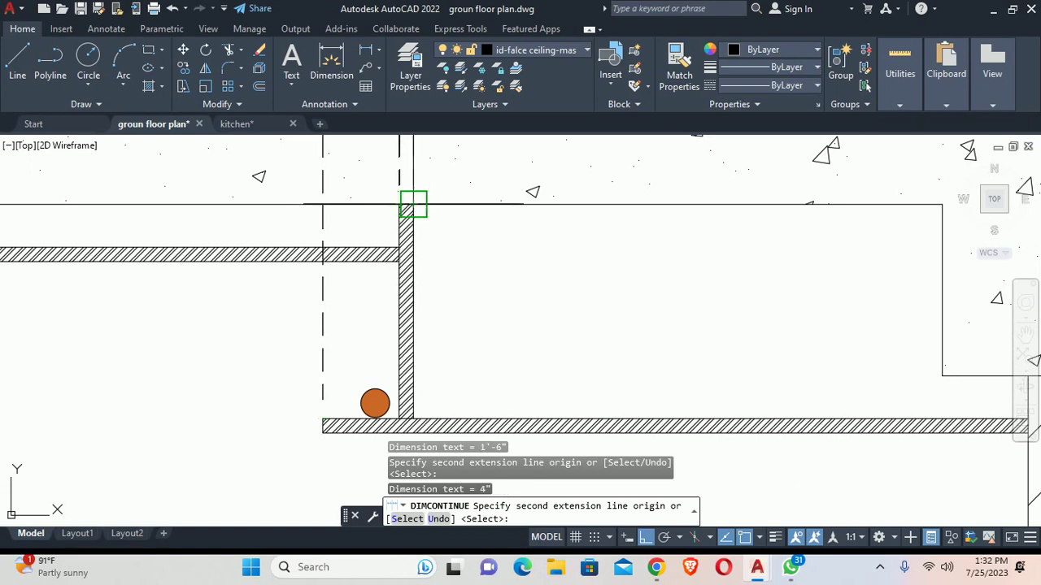
Step: Finish the chain with a 0.75" span and the final 2'-3.75" span
{"action": "left_click", "coordinate": [413, 204]}
{"action": "scroll", "coordinate": [455, 325], "scroll_direction": "down", "scroll_amount": 2}
{"action": "scroll", "coordinate": [434, 379], "scroll_direction": "down", "scroll_amount": 1}
{"action": "scroll", "coordinate": [487, 309], "scroll_direction": "up", "scroll_amount": 2}
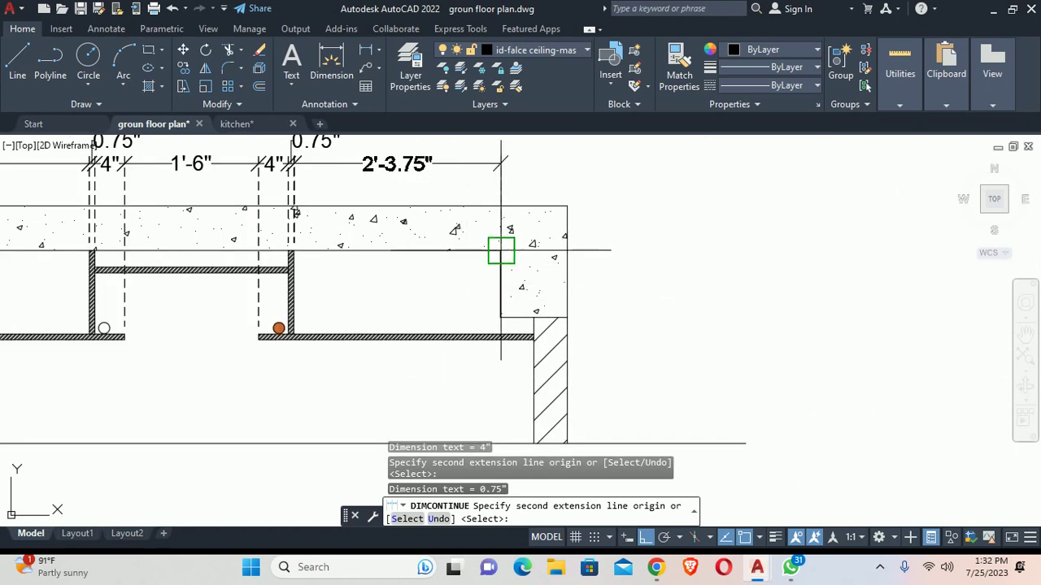
{"action": "left_click", "coordinate": [501, 251]}
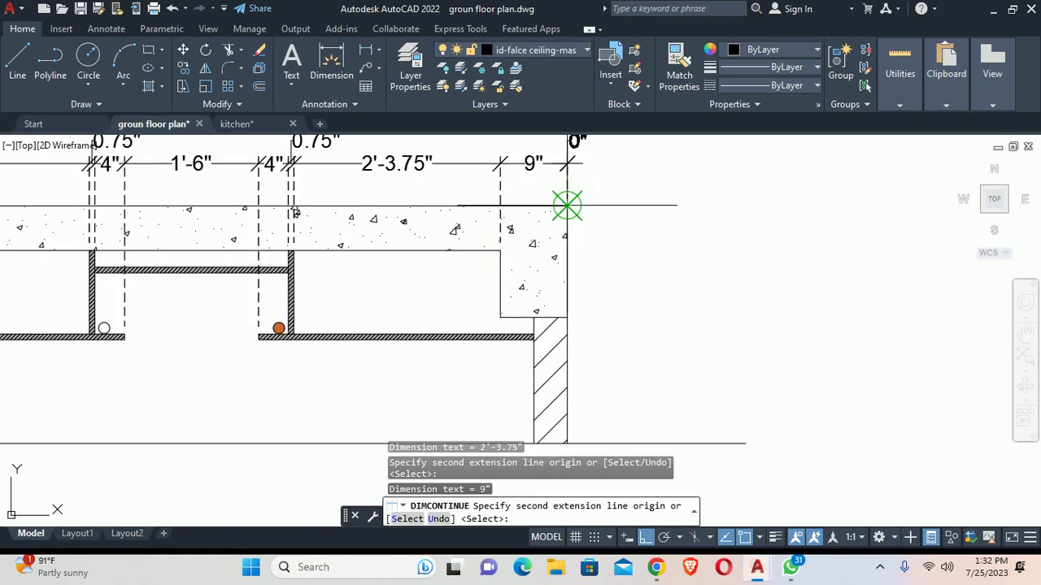
{"action": "scroll", "coordinate": [567, 206], "scroll_direction": "down", "scroll_amount": 1}
{"action": "key", "text": "Escape"}
{"action": "scroll", "coordinate": [567, 205], "scroll_direction": "down", "scroll_amount": 1}
{"action": "scroll", "coordinate": [569, 220], "scroll_direction": "up", "scroll_amount": 2}
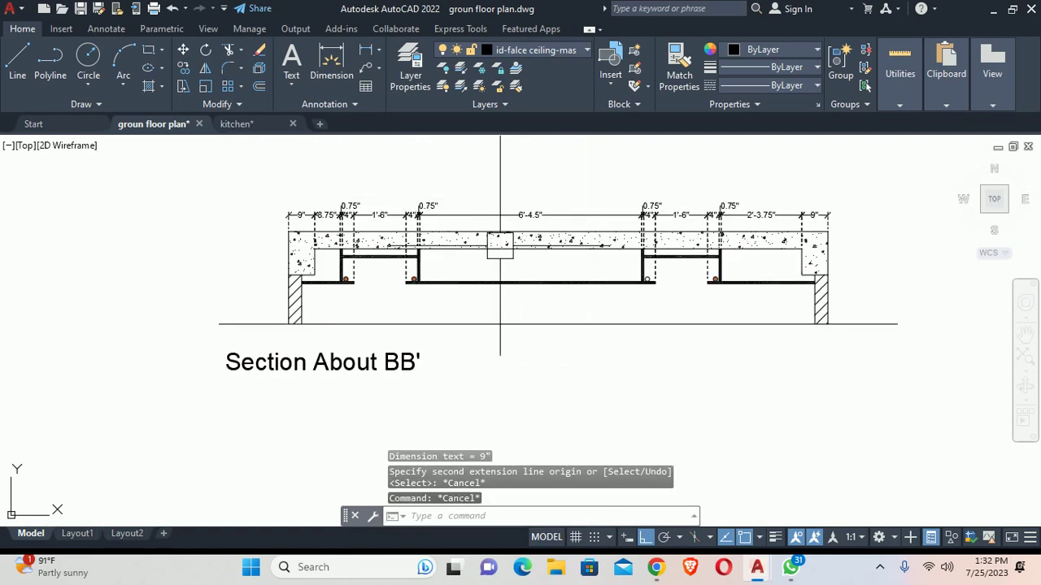
Step: Replace the 6'-4.5" middle dimension text in the top chain with 'Bal.'
{"action": "scroll", "coordinate": [440, 228], "scroll_direction": "up", "scroll_amount": 1}
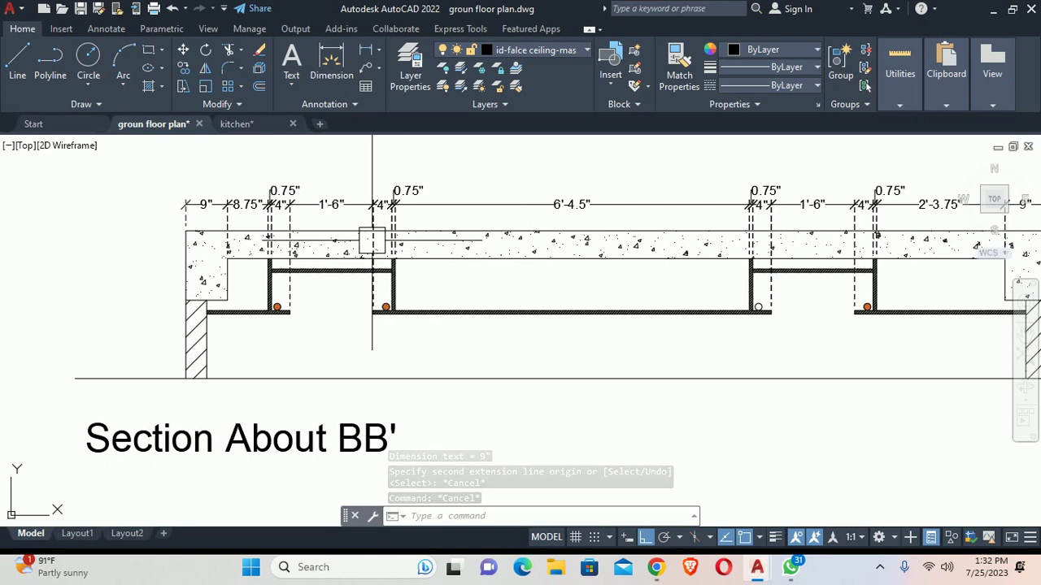
{"action": "middle_click_drag", "start_coordinate": [522, 233], "coordinate": [509, 243]}
{"action": "double_click", "coordinate": [559, 218]}
{"action": "type", "text": "Bal"}
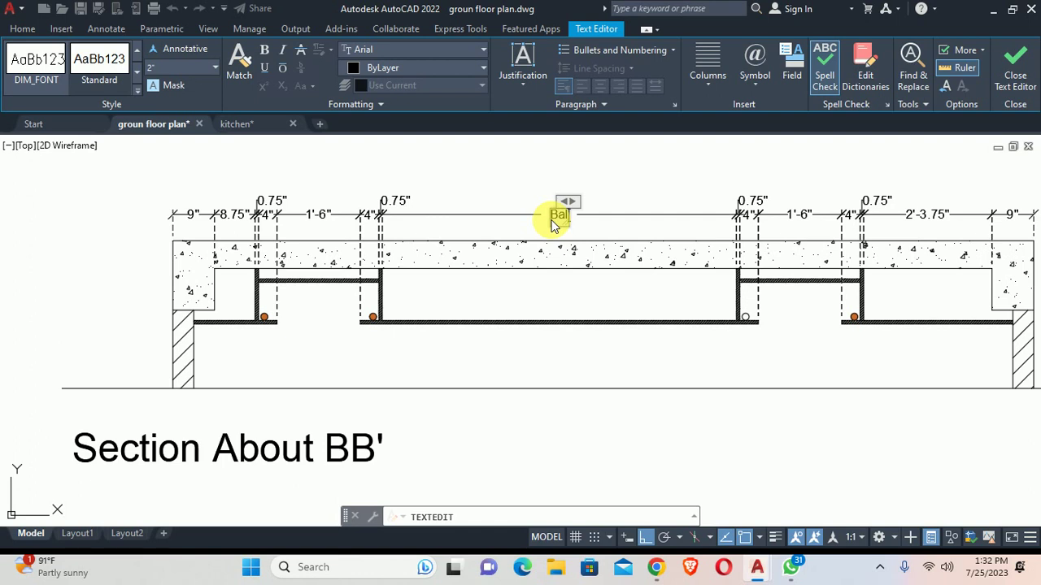
{"action": "key", "text": "Escape"}
{"action": "key", "text": "Escape"}
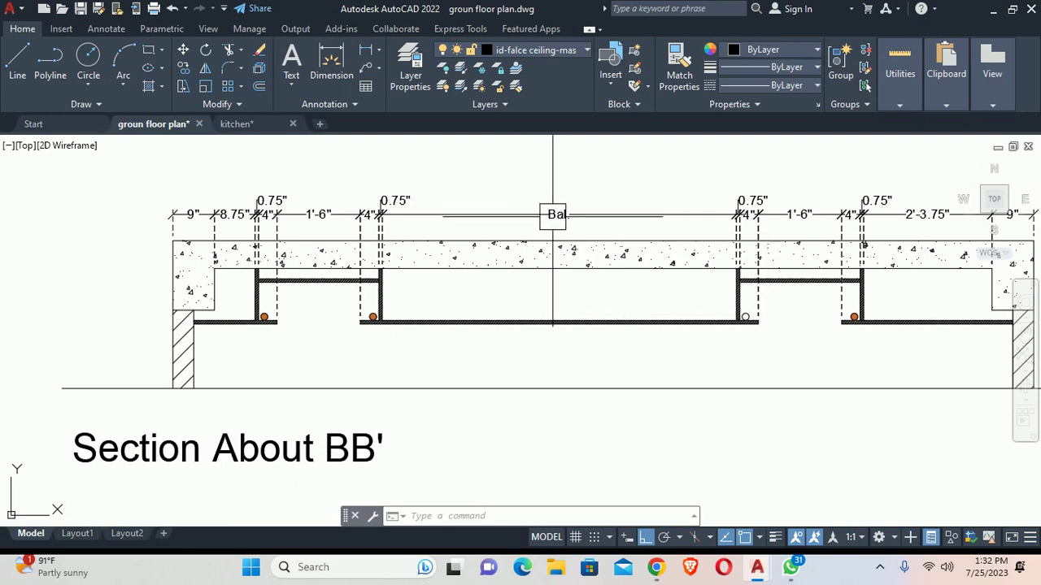
{"action": "scroll", "coordinate": [558, 214], "scroll_direction": "down", "scroll_amount": 2}
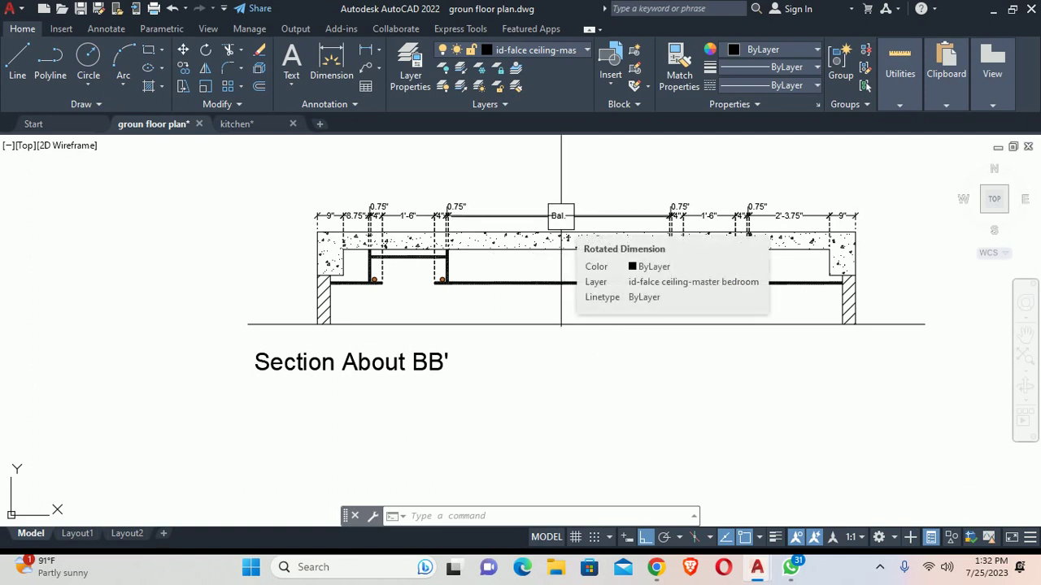
Step: Dimension the right slab edge vertically as 1'-3"
{"action": "key", "text": "Escape"}
{"action": "key", "text": "Escape"}
{"action": "key", "text": "Escape"}
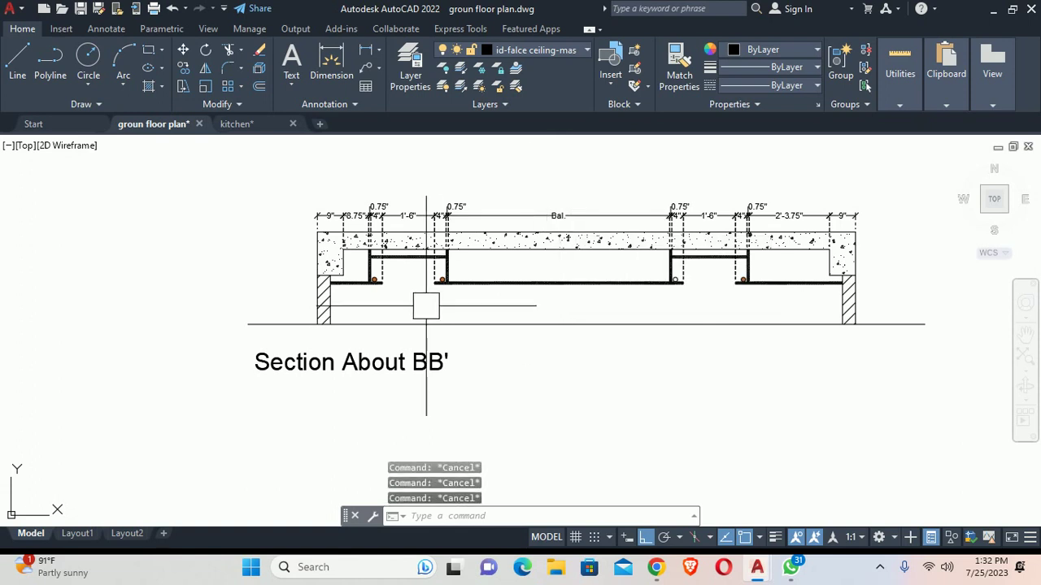
{"action": "type", "text": "dli"}
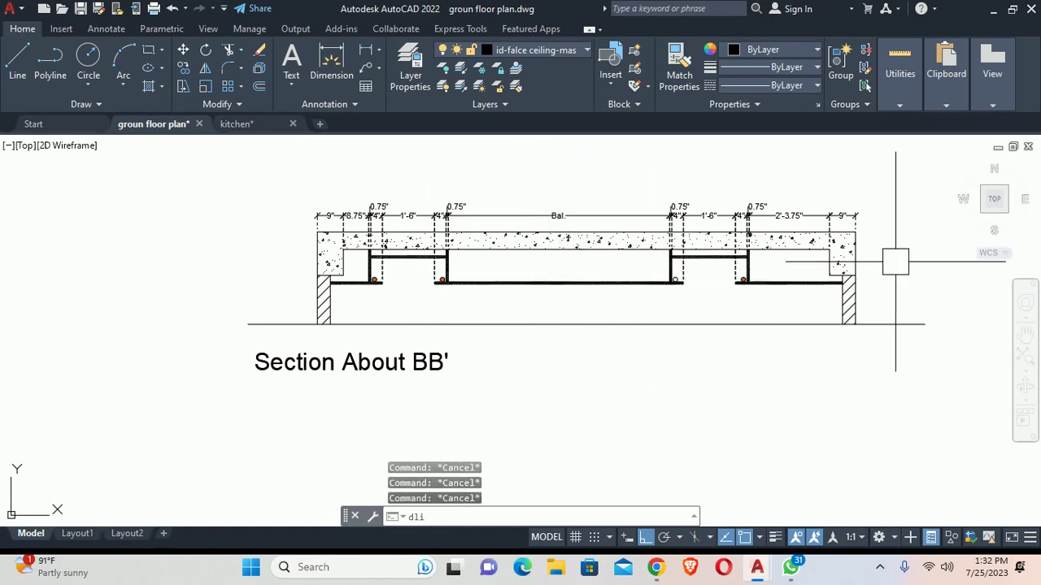
{"action": "key", "text": "Return"}
{"action": "scroll", "coordinate": [814, 244], "scroll_direction": "up", "scroll_amount": 2}
{"action": "scroll", "coordinate": [929, 199], "scroll_direction": "up", "scroll_amount": 2}
{"action": "left_click", "coordinate": [930, 195]}
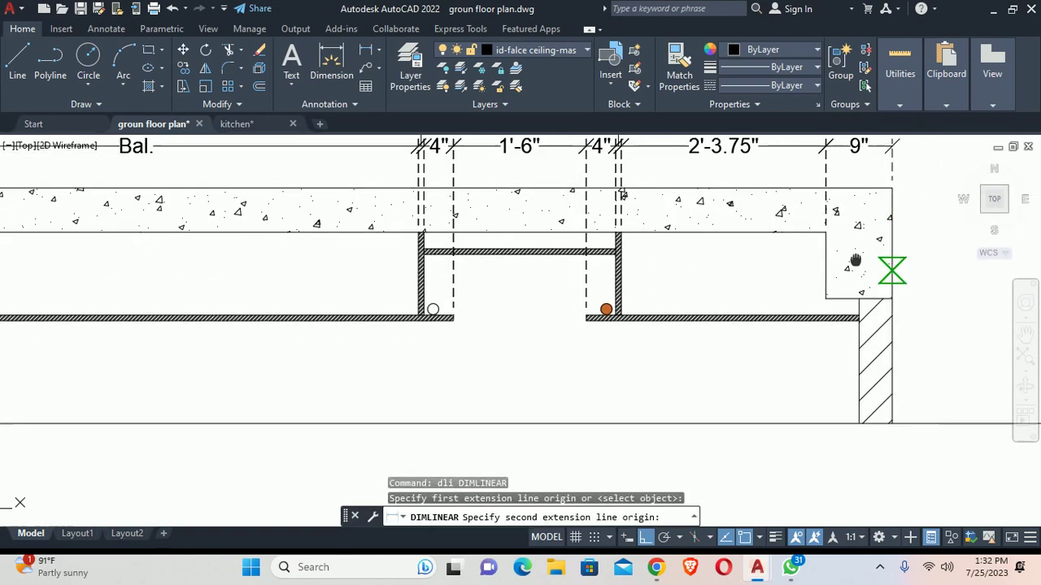
{"action": "middle_click_drag", "start_coordinate": [900, 293], "coordinate": [720, 226]}
{"action": "left_click", "coordinate": [749, 237]}
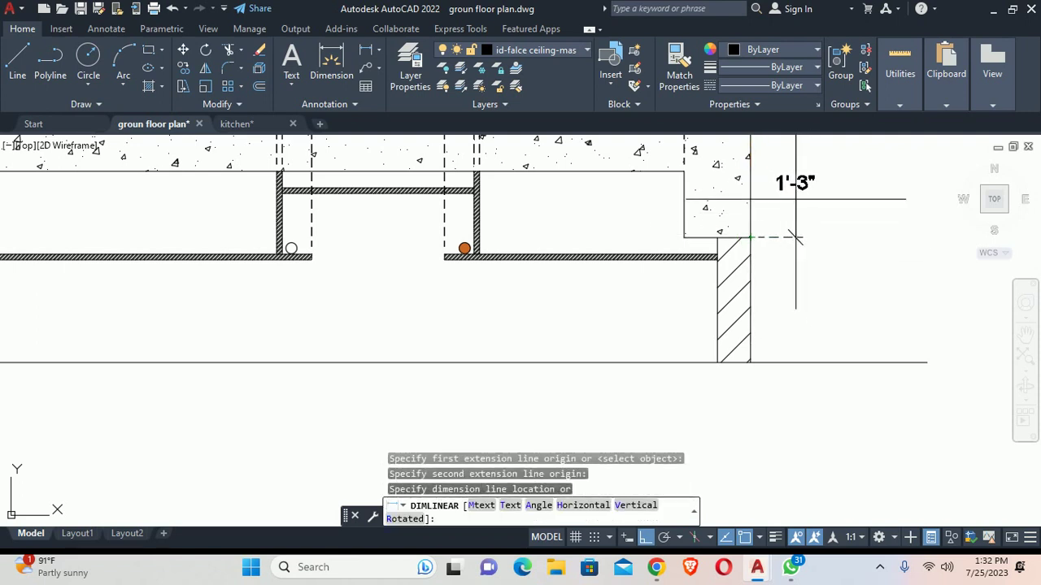
{"action": "middle_click_drag", "start_coordinate": [810, 207], "coordinate": [769, 273]}
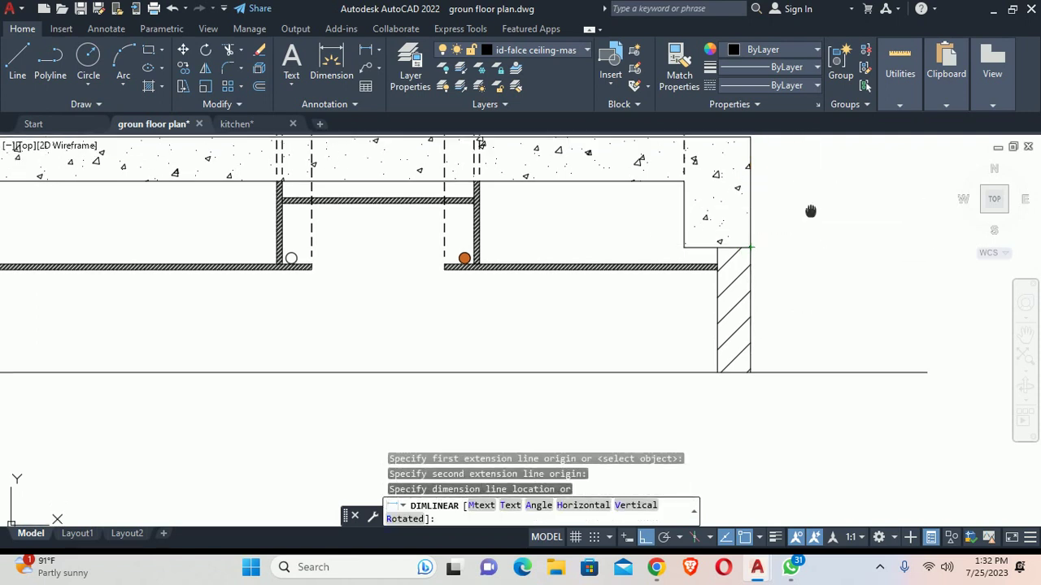
{"action": "left_click", "coordinate": [770, 271]}
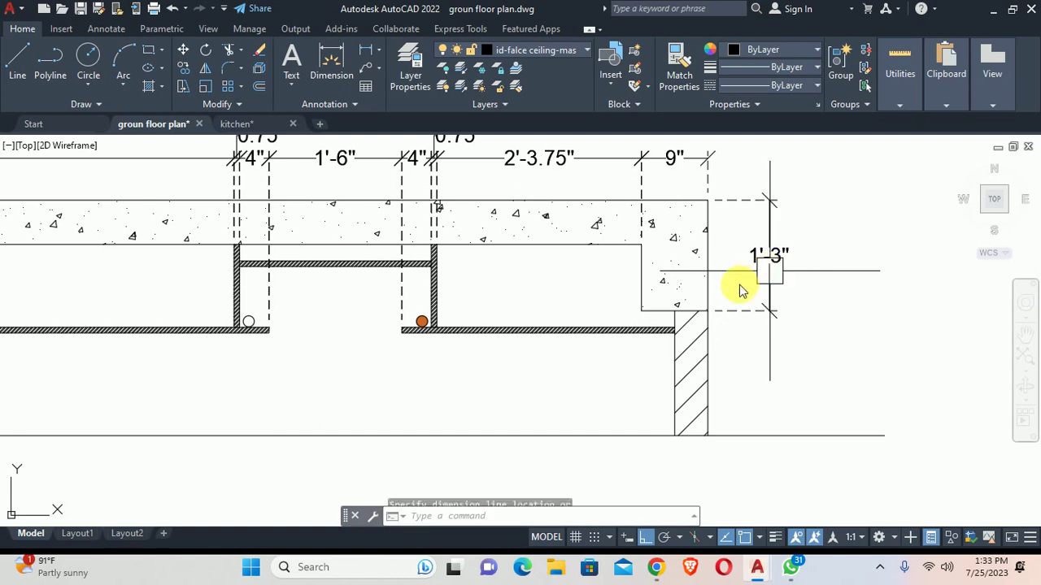
{"action": "key", "text": "Escape"}
Step: Continue with a 3" vertical dimension below the 1'-3" one
{"action": "type", "text": "dc"}
{"action": "key", "text": "Return"}
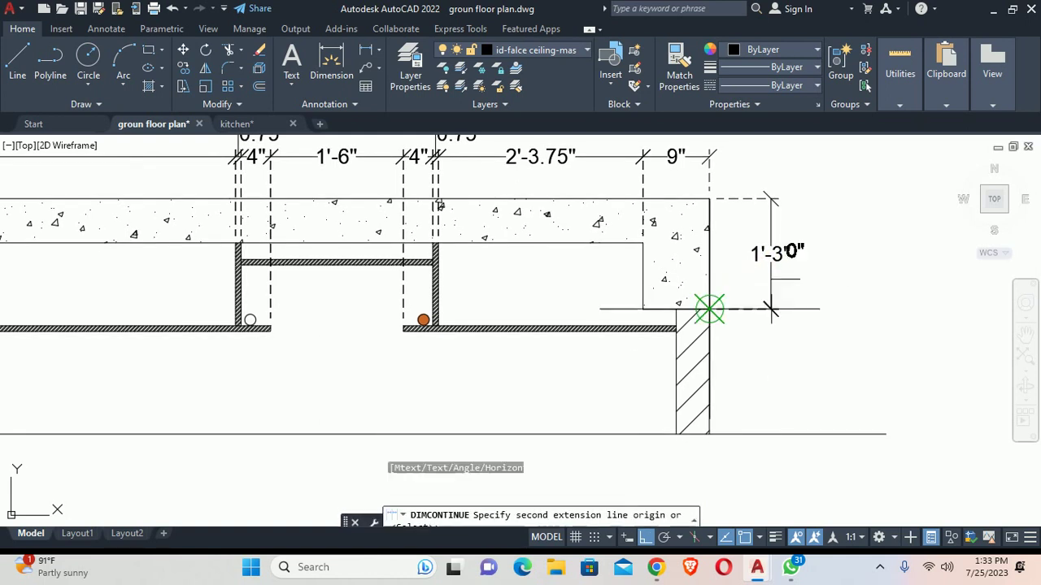
{"action": "scroll", "coordinate": [693, 322], "scroll_direction": "up", "scroll_amount": 2}
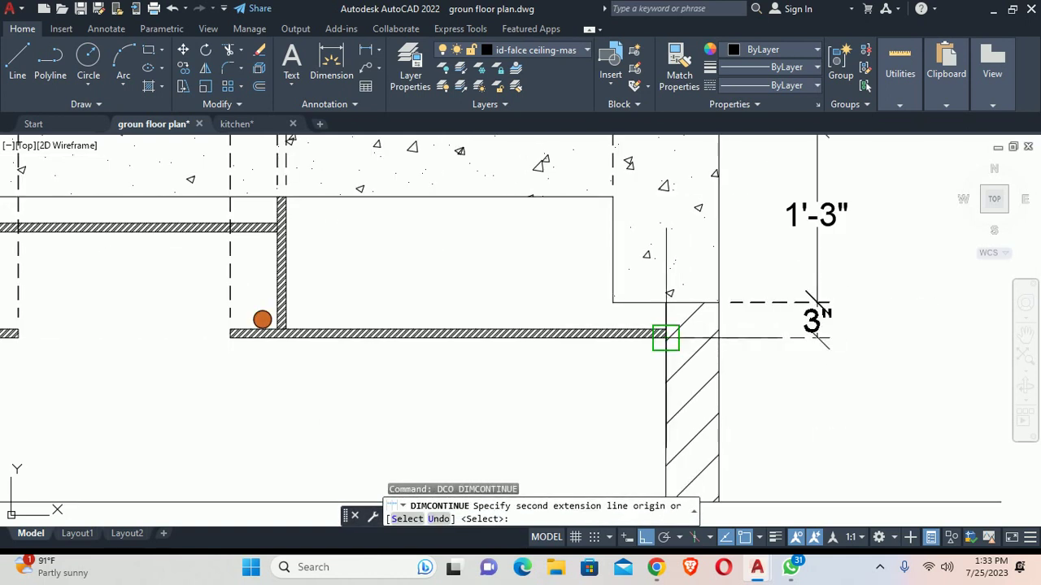
{"action": "left_click", "coordinate": [665, 334]}
{"action": "key", "text": "Escape"}
{"action": "scroll", "coordinate": [751, 355], "scroll_direction": "down", "scroll_amount": 5}
{"action": "middle_click_drag", "start_coordinate": [650, 325], "coordinate": [728, 293]}
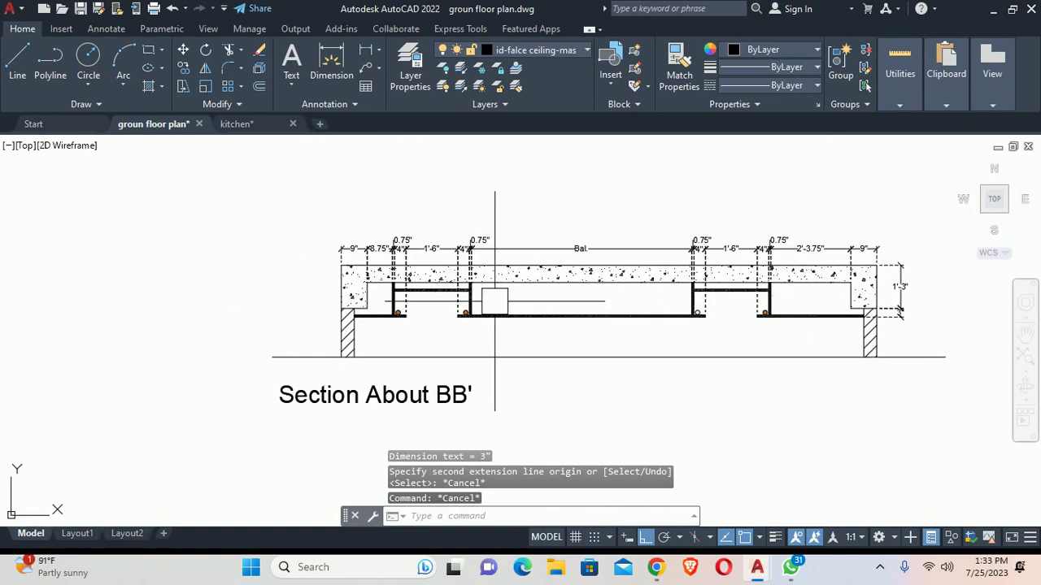
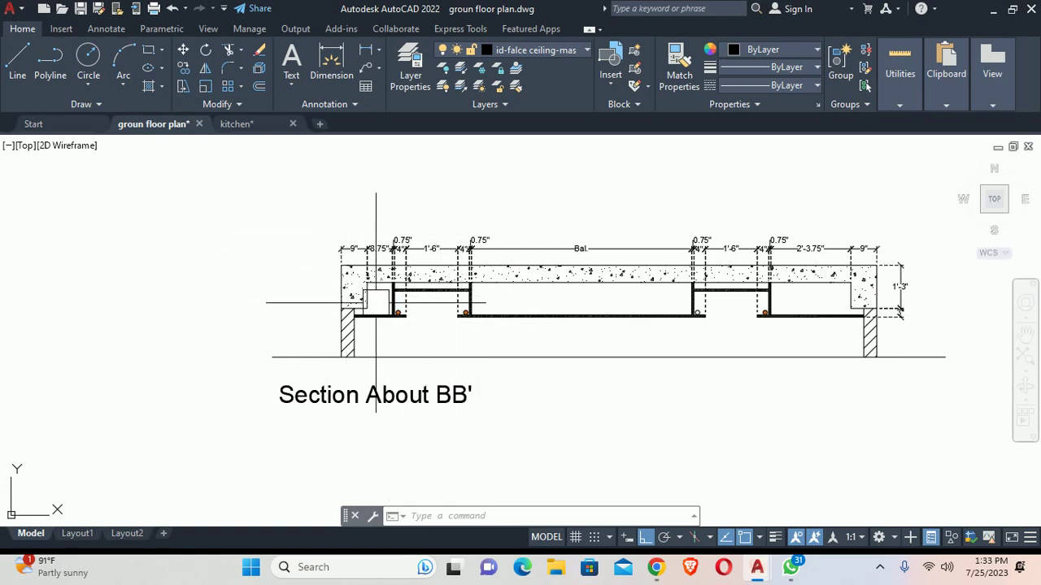
Step: Draw a rectangle boxing the left end of Section About BB'
{"action": "type", "text": "rec"}
{"action": "key", "text": "Return"}
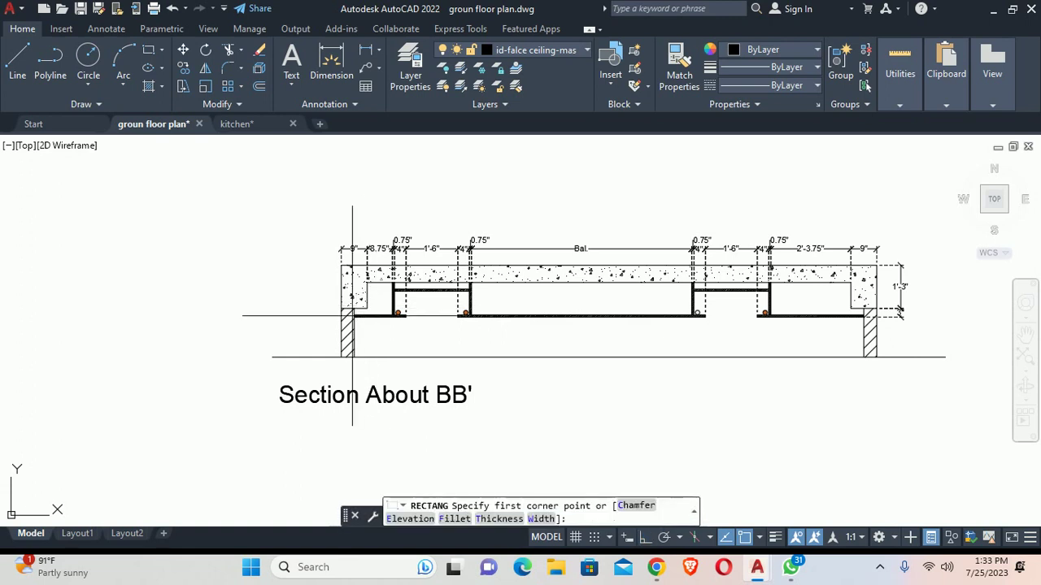
{"action": "left_click", "coordinate": [293, 208]}
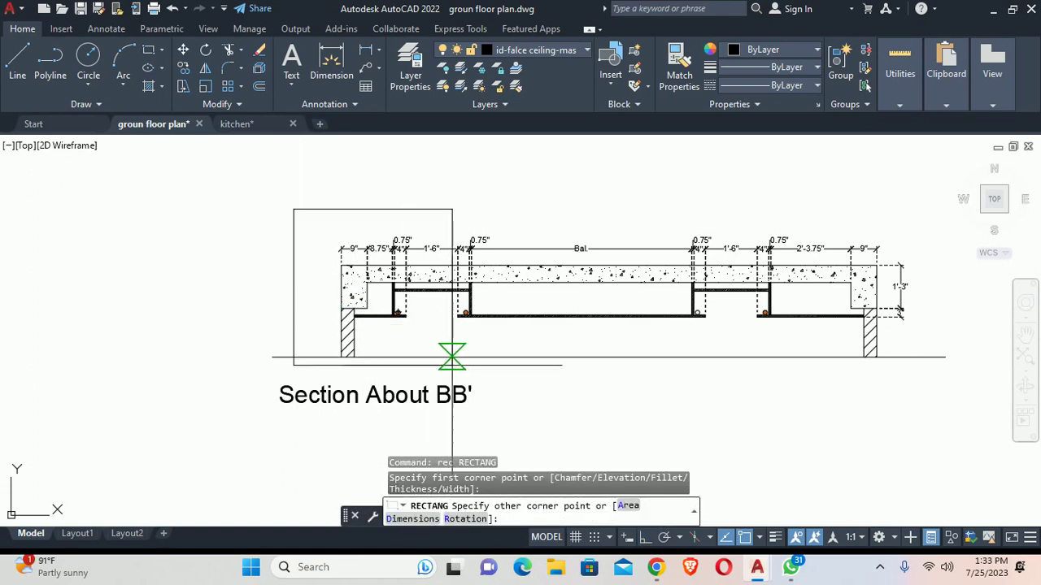
{"action": "scroll", "coordinate": [444, 368], "scroll_direction": "up", "scroll_amount": 2}
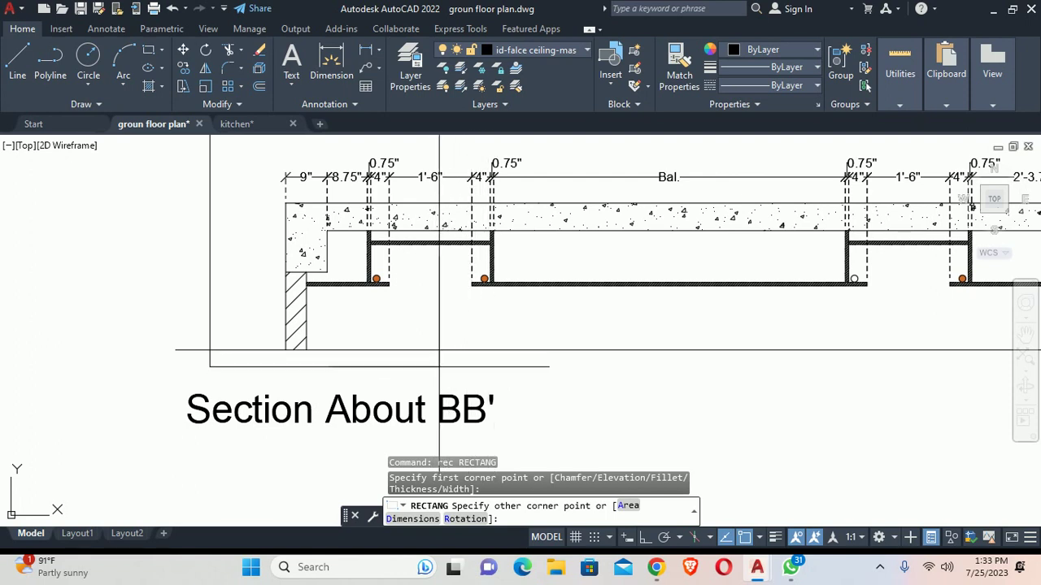
{"action": "key", "text": "Escape"}
{"action": "key", "text": "Escape"}
{"action": "scroll", "coordinate": [442, 367], "scroll_direction": "down", "scroll_amount": 3}
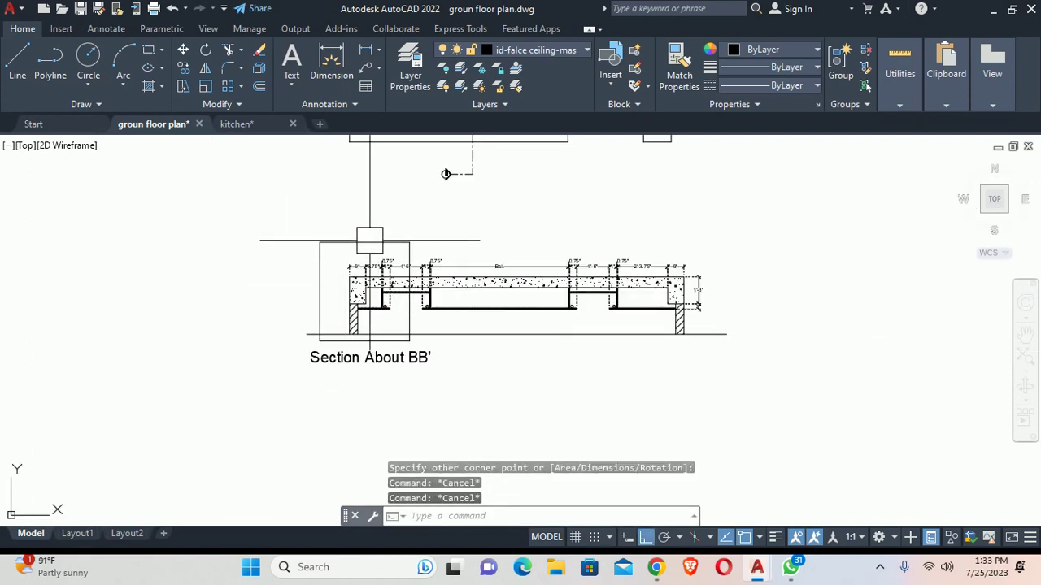
{"action": "scroll", "coordinate": [364, 241], "scroll_direction": "up", "scroll_amount": 2}
Step: Offset the rectangle 1.5 outward to create an outer rectangle
{"action": "key", "text": "Return"}
{"action": "type", "text": "1"}
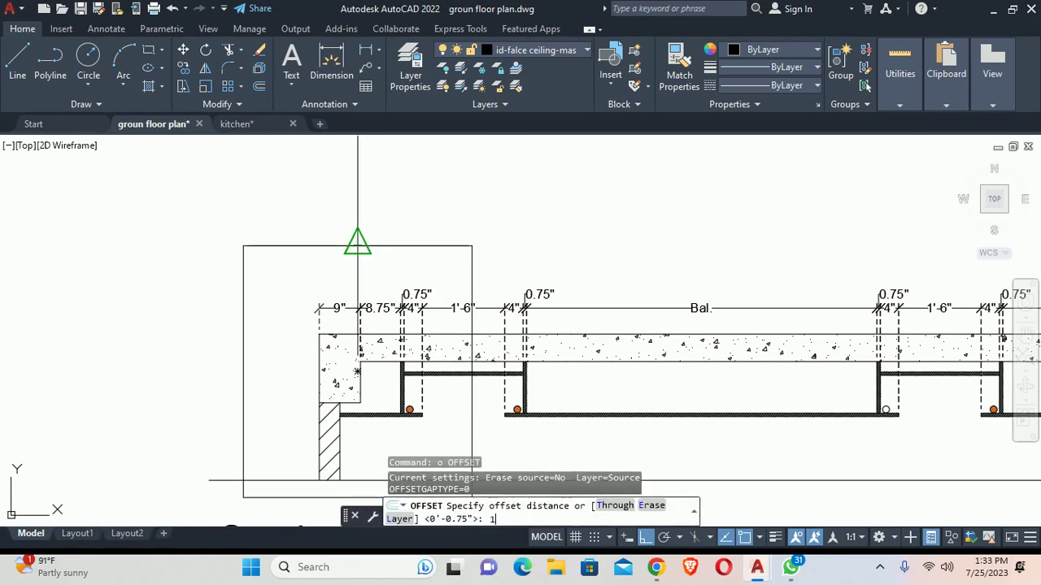
{"action": "type", "text": ".5"}
{"action": "key", "text": "Return"}
{"action": "left_click", "coordinate": [353, 246]}
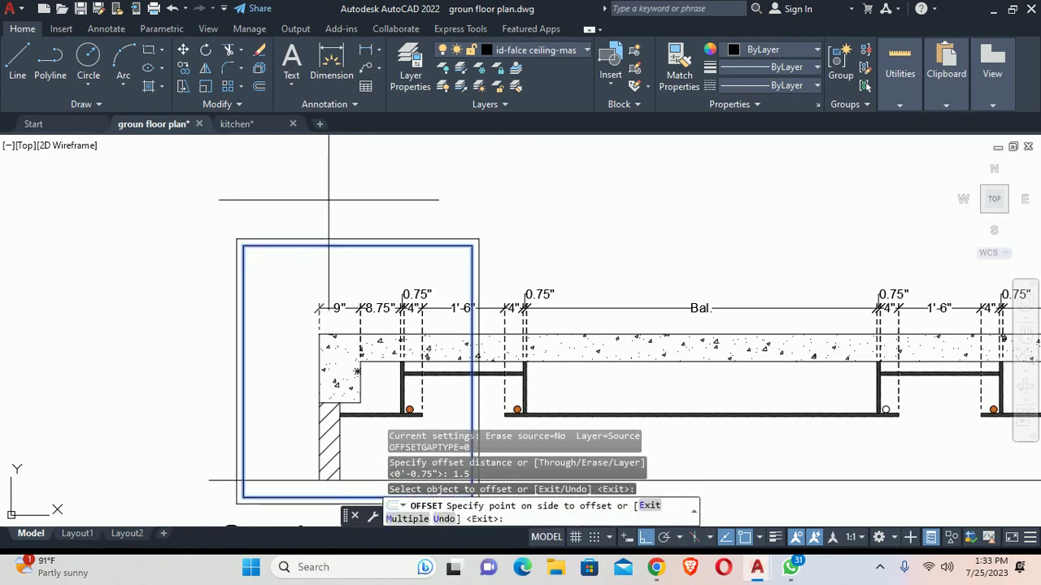
{"action": "key", "text": "Escape"}
{"action": "key", "text": "Escape"}
Step: Set the outer rectangle's linetype to DASHED2
{"action": "scroll", "coordinate": [305, 231], "scroll_direction": "up", "scroll_amount": 2}
{"action": "scroll", "coordinate": [305, 232], "scroll_direction": "up", "scroll_amount": 2}
{"action": "left_click", "coordinate": [304, 236]}
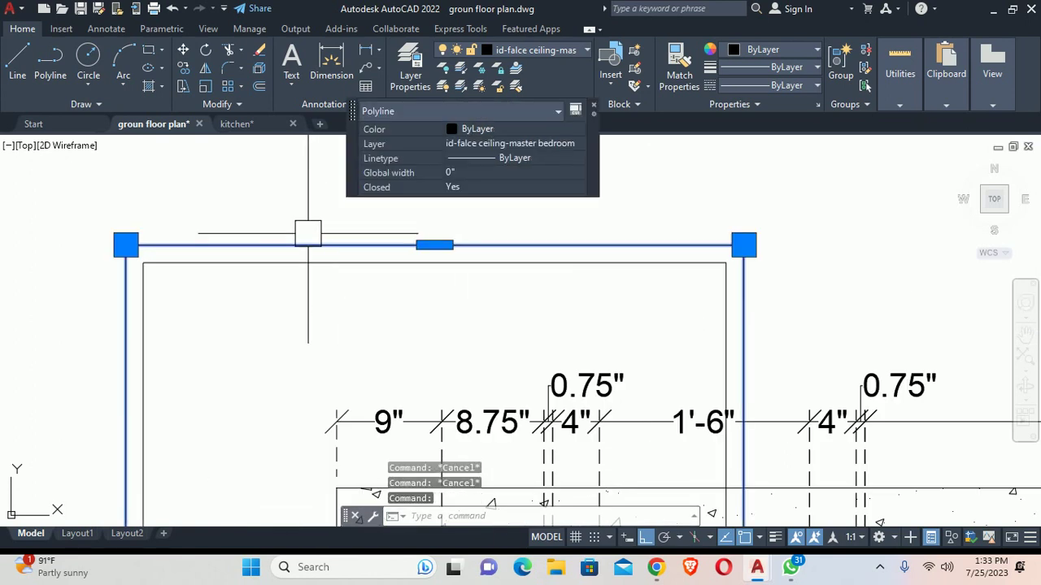
{"action": "left_click", "coordinate": [509, 158]}
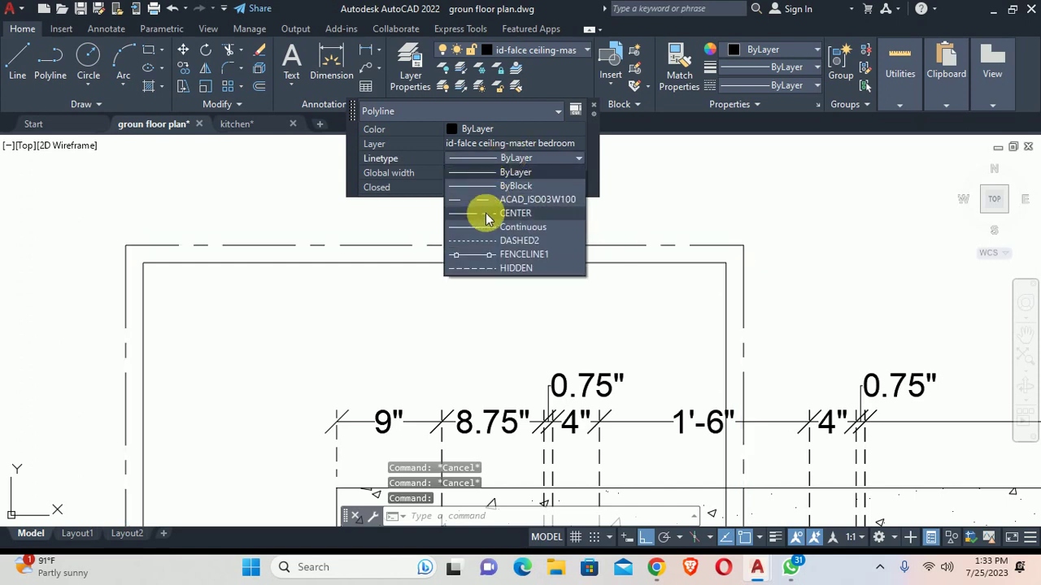
{"action": "left_click", "coordinate": [483, 242]}
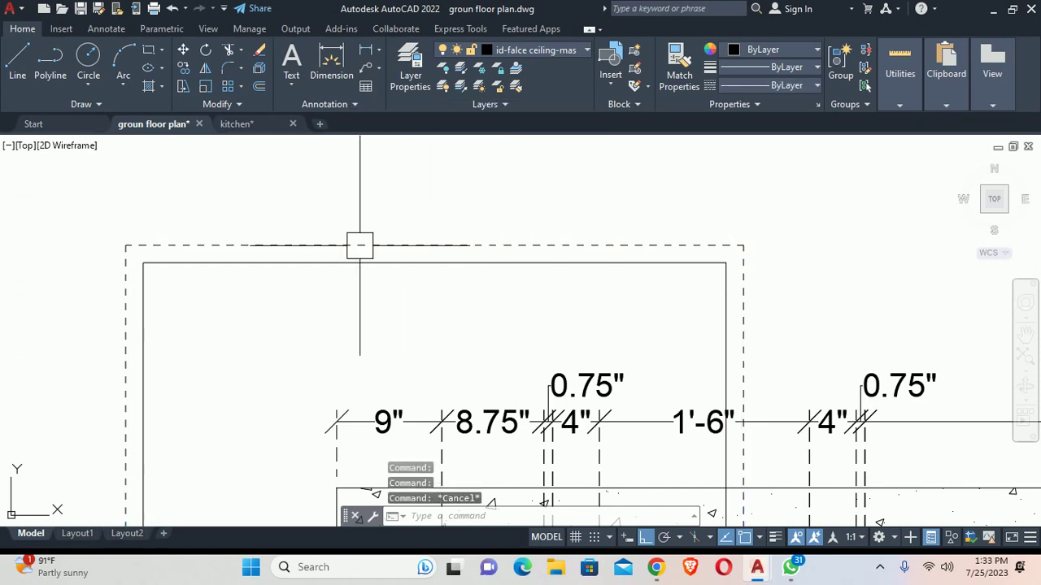
{"action": "scroll", "coordinate": [361, 244], "scroll_direction": "down", "scroll_amount": 5}
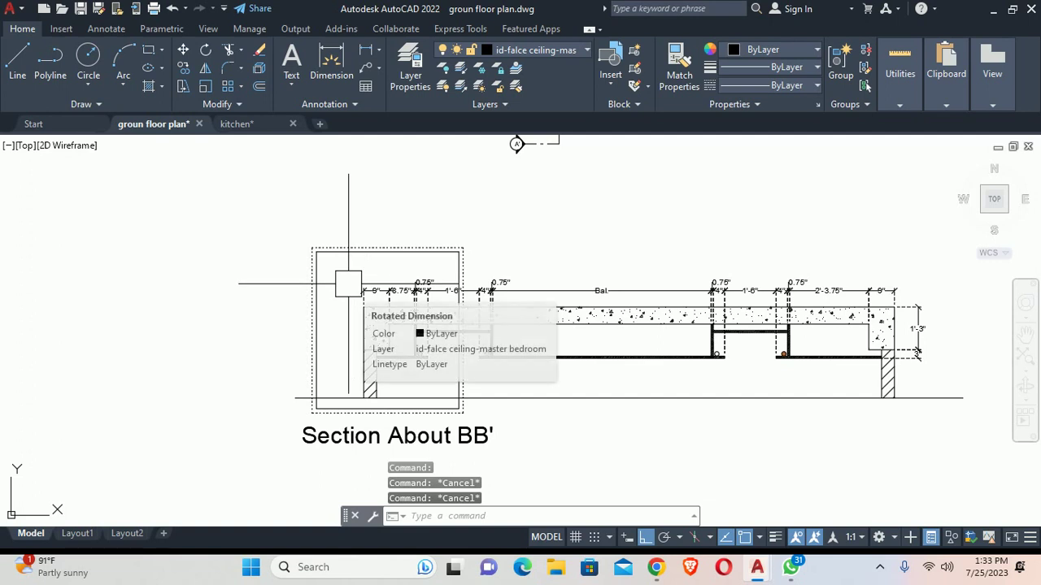
Step: Copy the Section About BB' title to a spot above the dashed box
{"action": "type", "text": "co"}
{"action": "key", "text": "Return"}
{"action": "left_click", "coordinate": [321, 446]}
{"action": "key", "text": "Return"}
{"action": "left_click", "coordinate": [252, 442]}
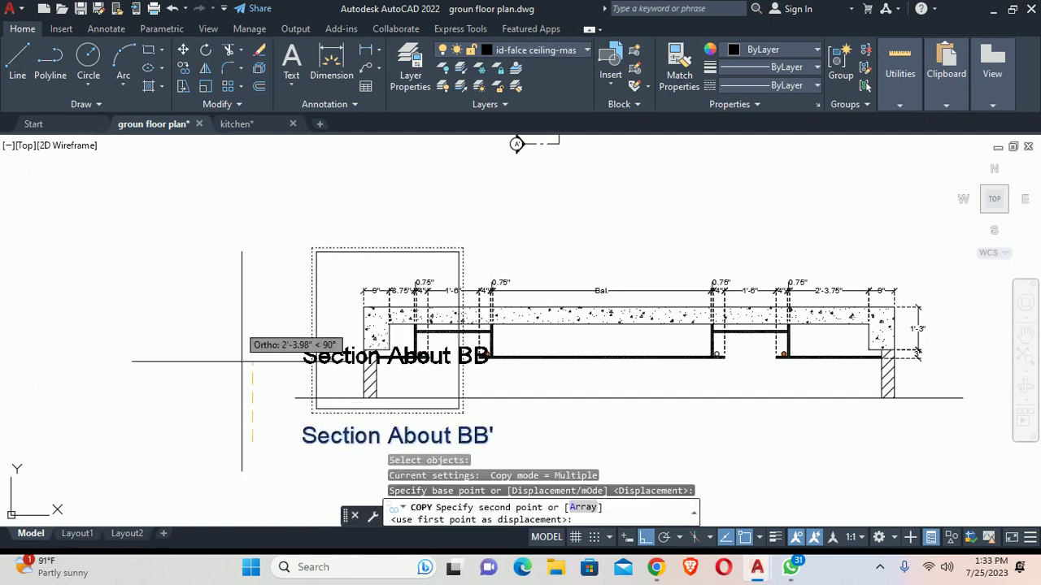
{"action": "left_click", "coordinate": [252, 234]}
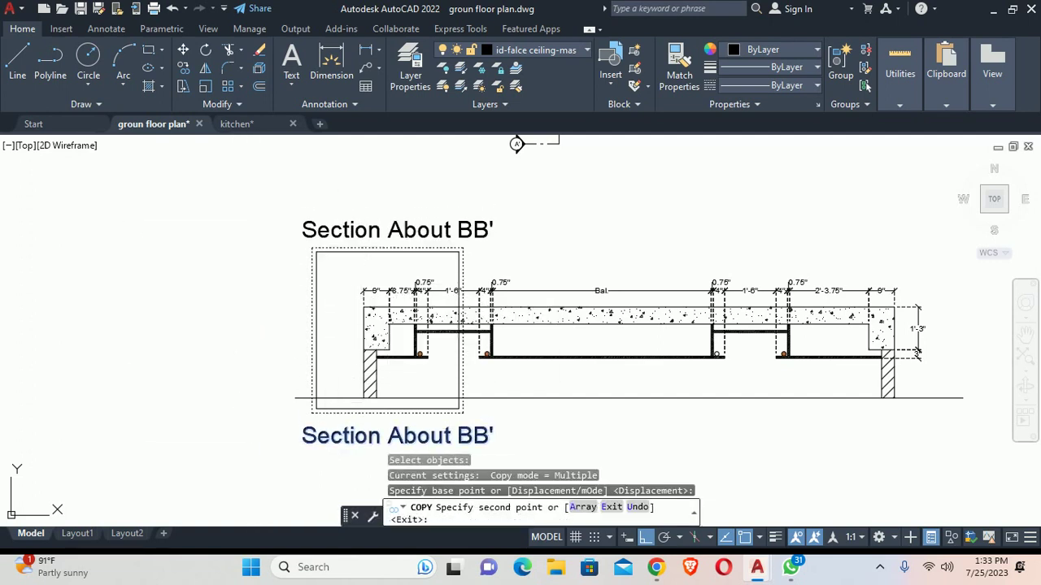
{"action": "key", "text": "Escape"}
Step: Change the copied title to read 'Detail X' with a text height of 4
{"action": "double_click", "coordinate": [370, 231]}
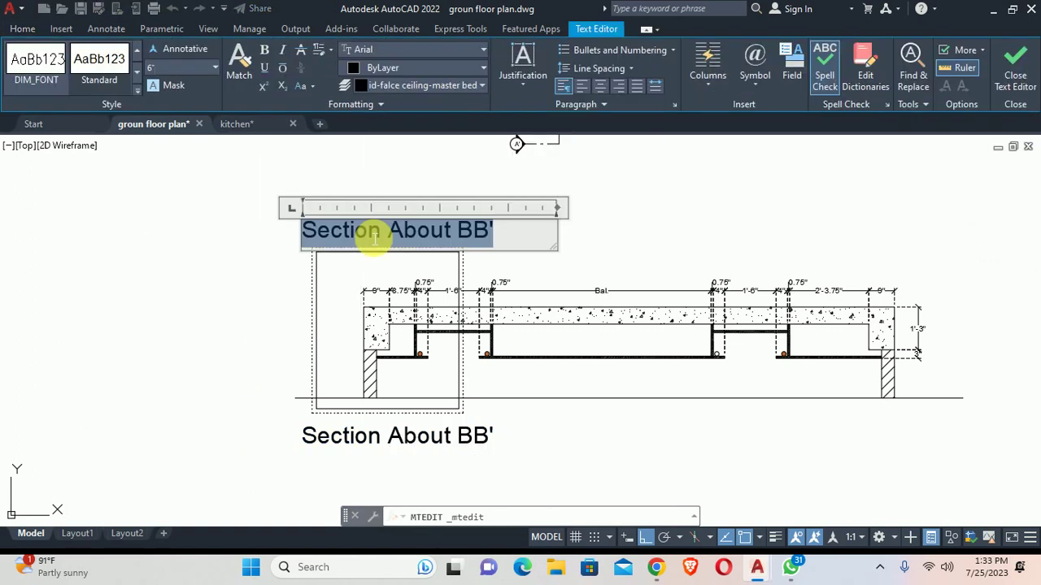
{"action": "type", "text": "Detail X"}
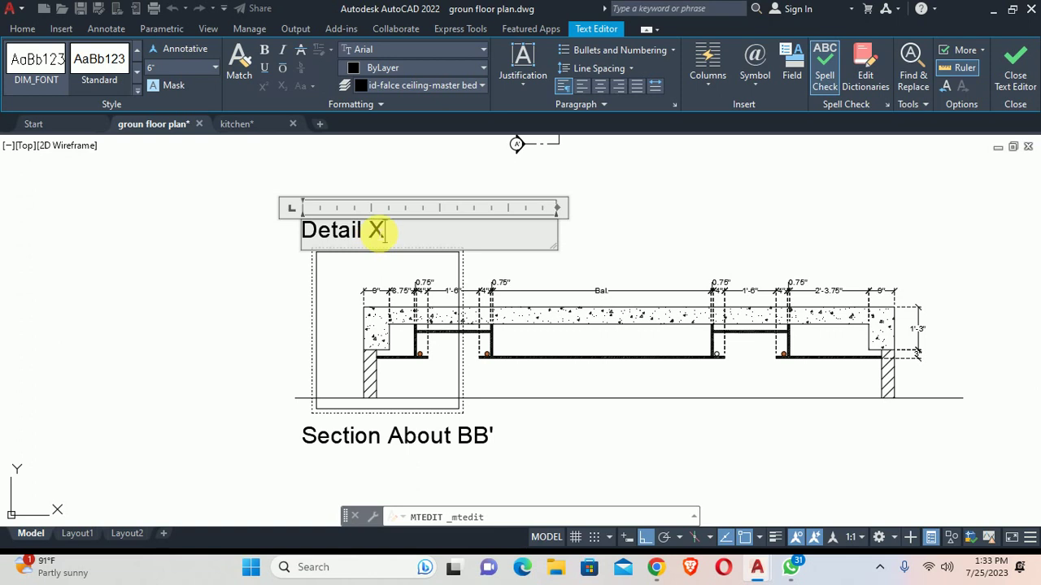
{"action": "key", "text": "Escape"}
{"action": "key", "text": "Escape"}
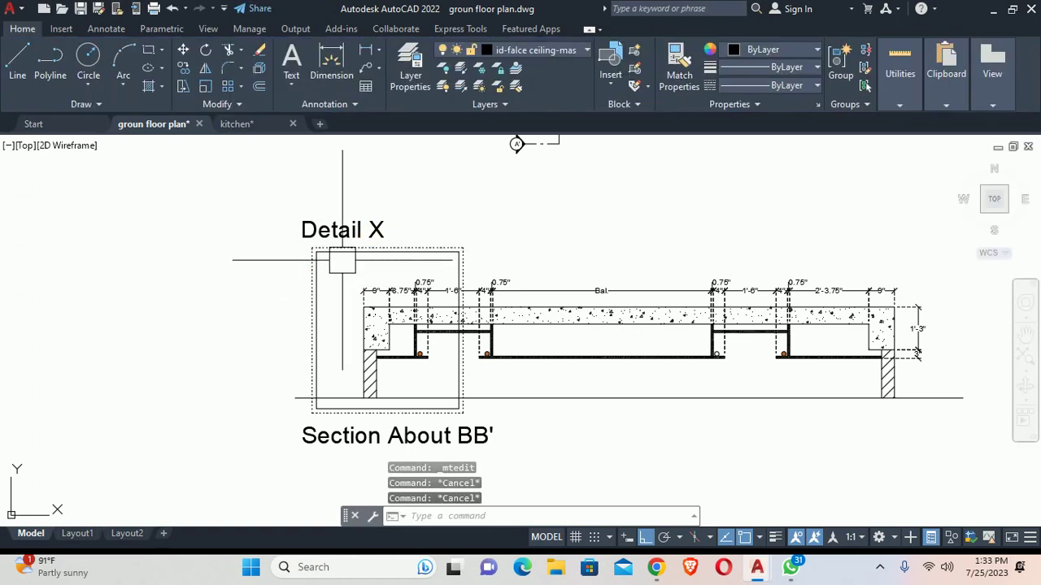
{"action": "left_click", "coordinate": [344, 226]}
{"action": "left_click", "coordinate": [502, 166]}
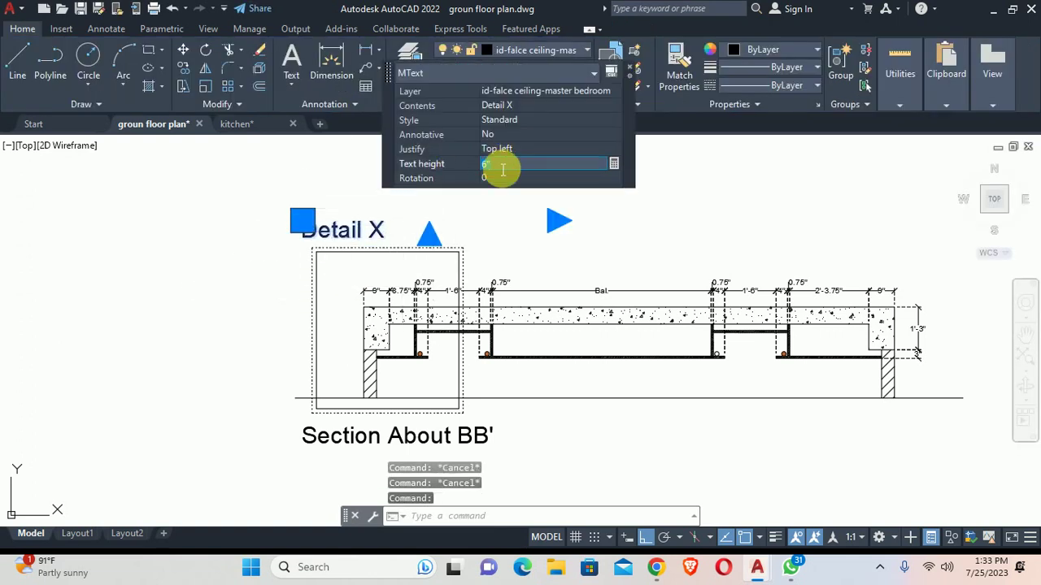
{"action": "type", "text": "4"}
{"action": "key", "text": "Tab"}
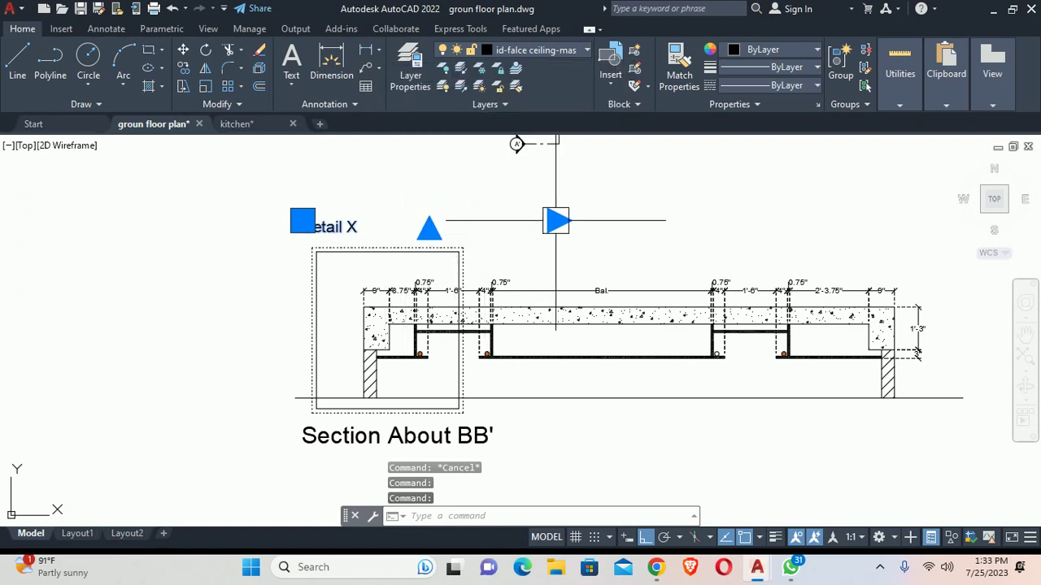
Step: Move the Detail X label toward its place above the dashed box
{"action": "left_click", "coordinate": [559, 220]}
{"action": "key", "text": "Escape"}
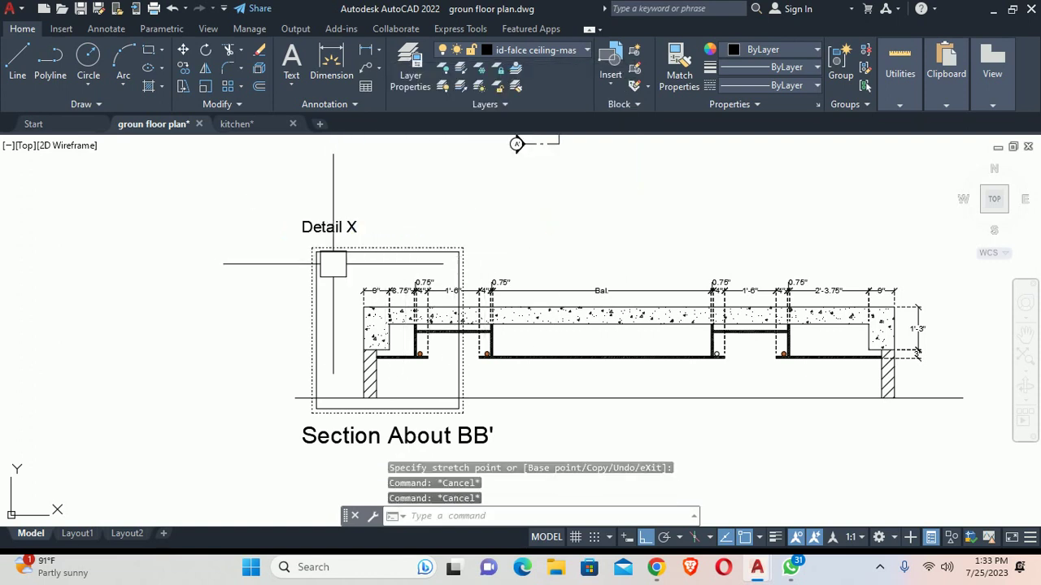
{"action": "type", "text": "m"}
{"action": "key", "text": "Return"}
{"action": "left_click", "coordinate": [324, 225]}
{"action": "key", "text": "Return"}
{"action": "left_click", "coordinate": [147, 255]}
{"action": "left_click", "coordinate": [154, 255]}
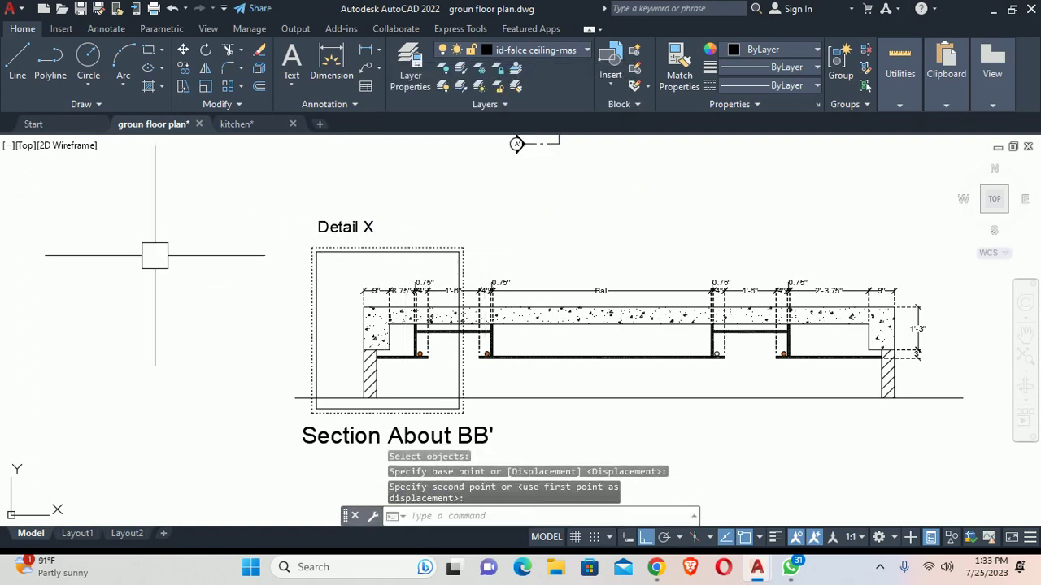
{"action": "scroll", "coordinate": [276, 231], "scroll_direction": "up", "scroll_amount": 4}
Step: Nudge the Detail X label slightly lower so it sits just above the box
{"action": "key", "text": "Return"}
{"action": "left_click", "coordinate": [452, 218]}
{"action": "left_click", "coordinate": [221, 200]}
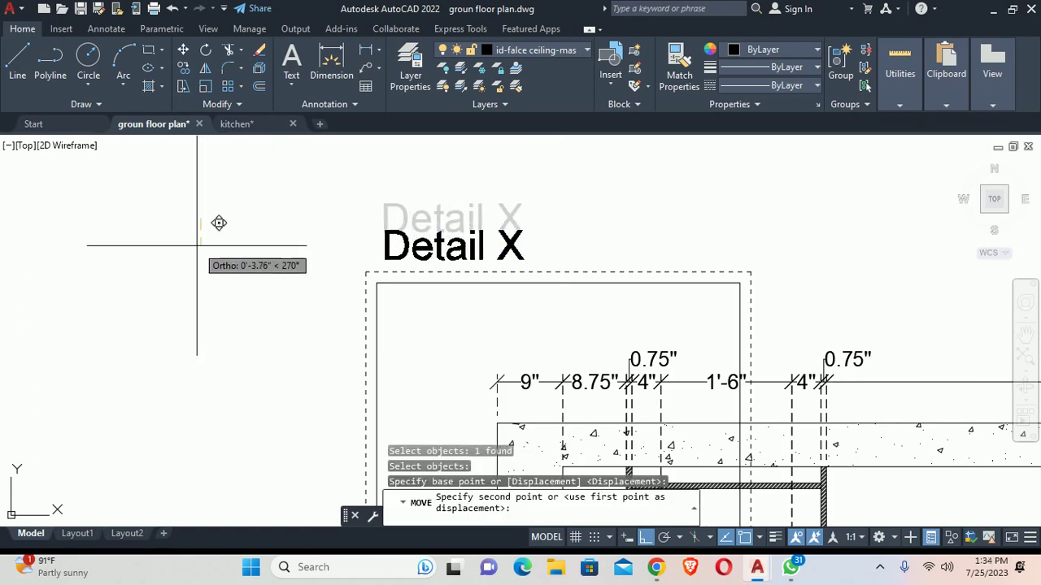
{"action": "left_click", "coordinate": [218, 228]}
{"action": "key", "text": "Return"}
{"action": "left_click_drag", "start_coordinate": [344, 239], "coordinate": [353, 236]}
{"action": "left_click", "coordinate": [365, 230]}
{"action": "key", "text": "Return"}
{"action": "left_click", "coordinate": [342, 213]}
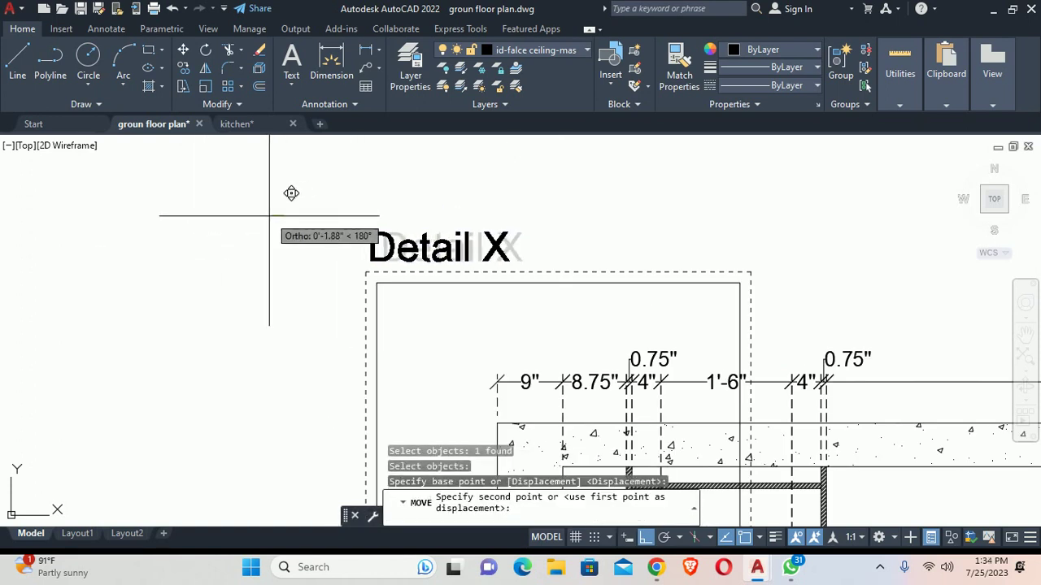
{"action": "key", "text": "Escape"}
{"action": "key", "text": "Escape"}
{"action": "scroll", "coordinate": [366, 262], "scroll_direction": "down", "scroll_amount": 5}
{"action": "scroll", "coordinate": [406, 350], "scroll_direction": "up", "scroll_amount": 2}
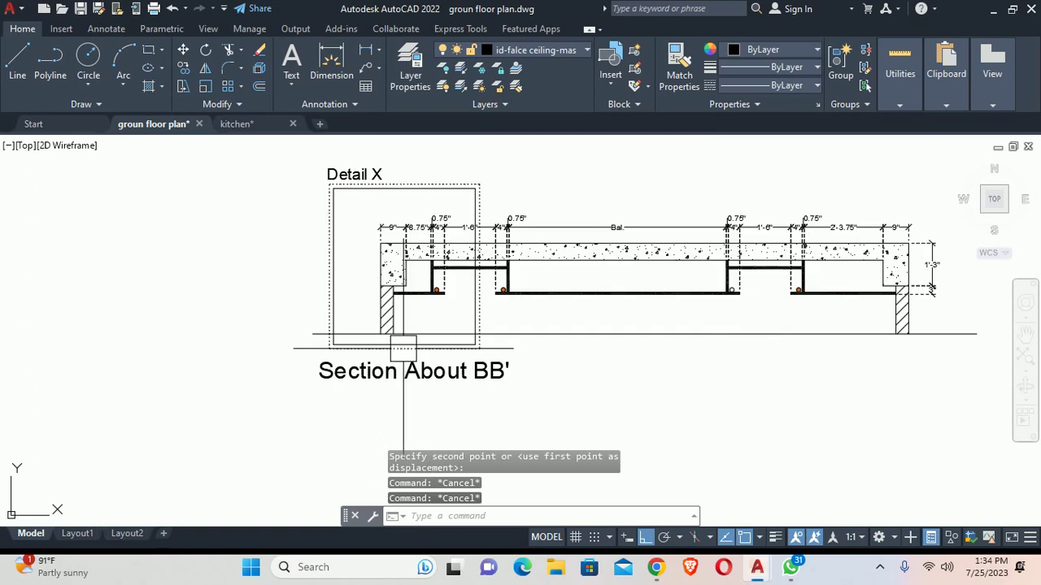
Step: Copy the whole ceiling section to empty space using CO
{"action": "type", "text": "co"}
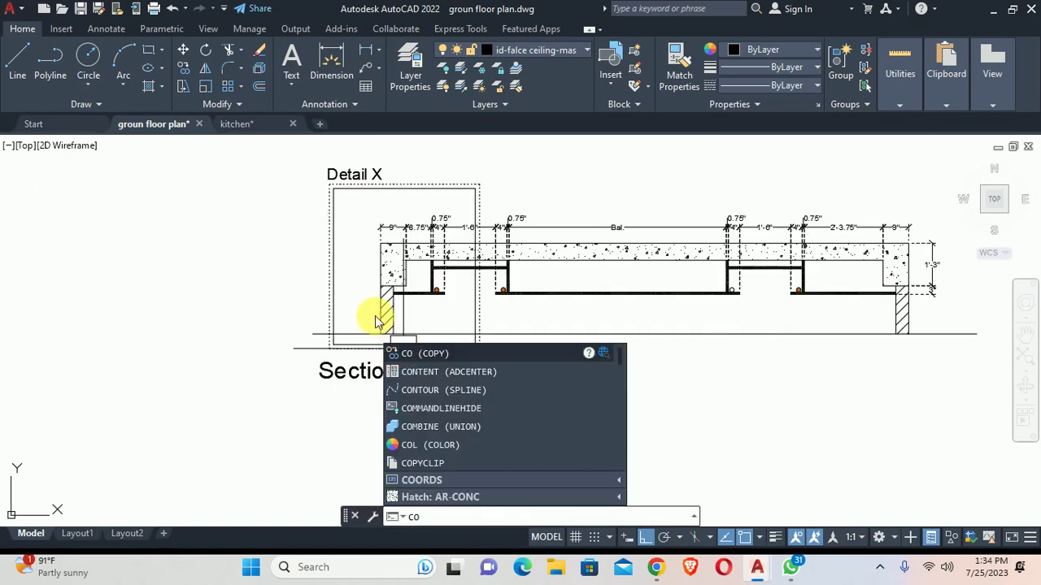
{"action": "key", "text": "Return"}
{"action": "scroll", "coordinate": [471, 153], "scroll_direction": "down", "scroll_amount": 3}
{"action": "scroll", "coordinate": [472, 154], "scroll_direction": "down", "scroll_amount": 1}
{"action": "left_click", "coordinate": [287, 216]}
{"action": "left_click", "coordinate": [715, 382]}
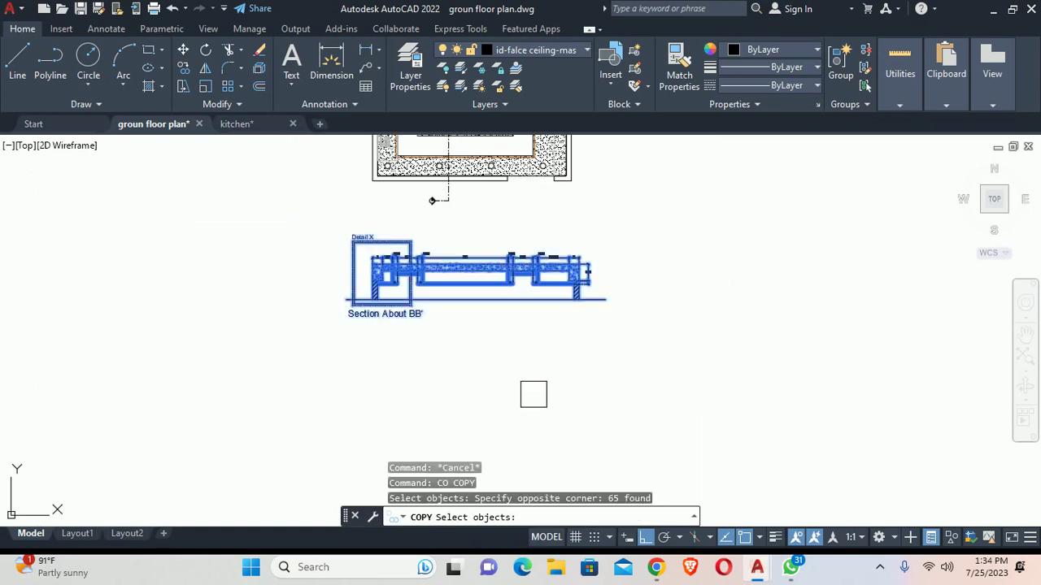
{"action": "key", "text": "Return"}
{"action": "left_click", "coordinate": [325, 382]}
{"action": "middle_click_drag", "start_coordinate": [853, 356], "coordinate": [301, 327]}
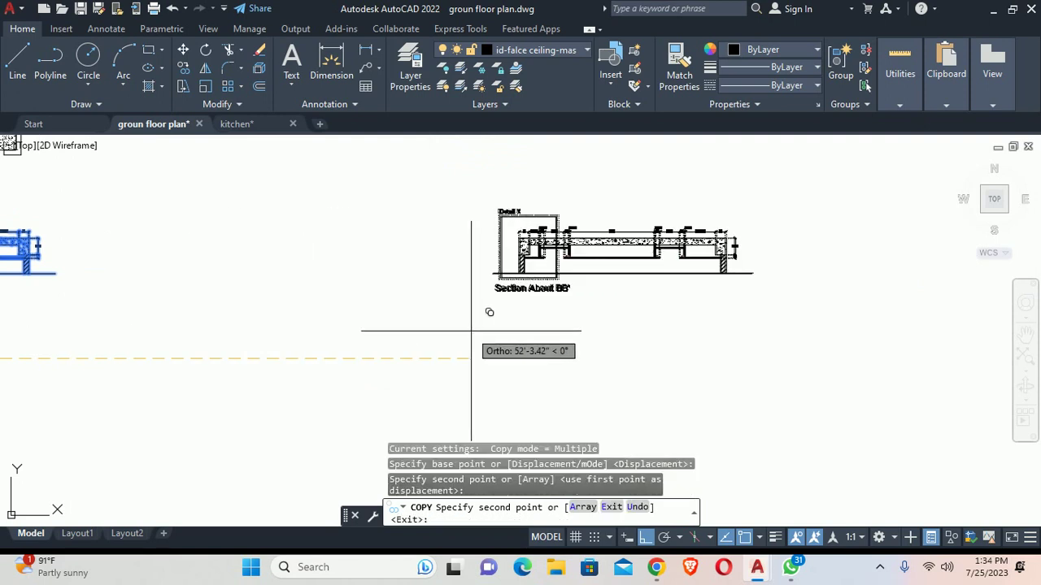
{"action": "key", "text": "Escape"}
Step: Erase the section's dimensions, the four upper ones and the two right-end ones
{"action": "scroll", "coordinate": [615, 233], "scroll_direction": "up", "scroll_amount": 3}
{"action": "scroll", "coordinate": [372, 255], "scroll_direction": "up", "scroll_amount": 2}
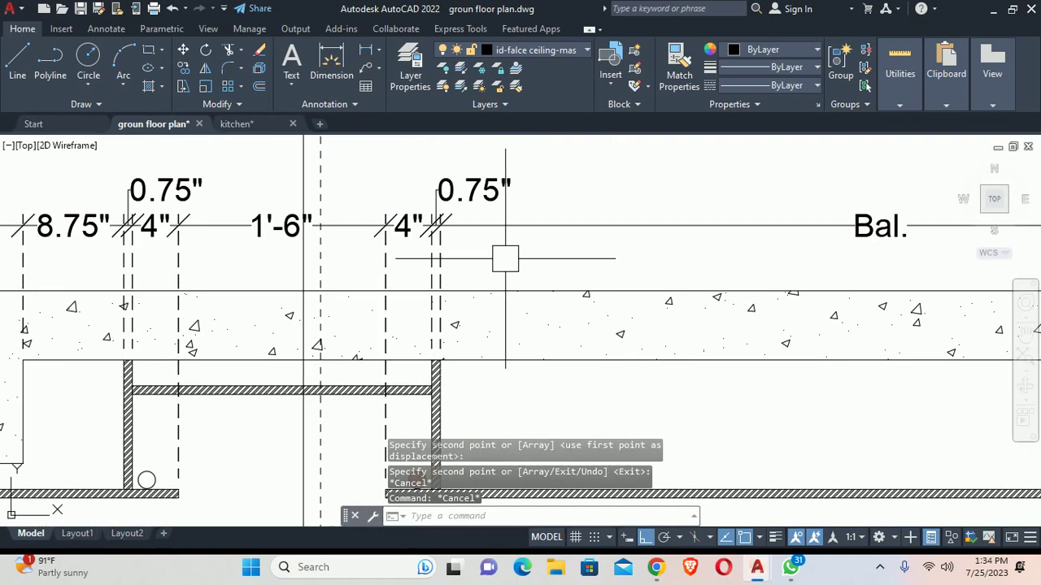
{"action": "left_click", "coordinate": [550, 251]}
{"action": "left_click", "coordinate": [376, 174]}
{"action": "scroll", "coordinate": [377, 174], "scroll_direction": "down", "scroll_amount": 5}
{"action": "key", "text": "Delete"}
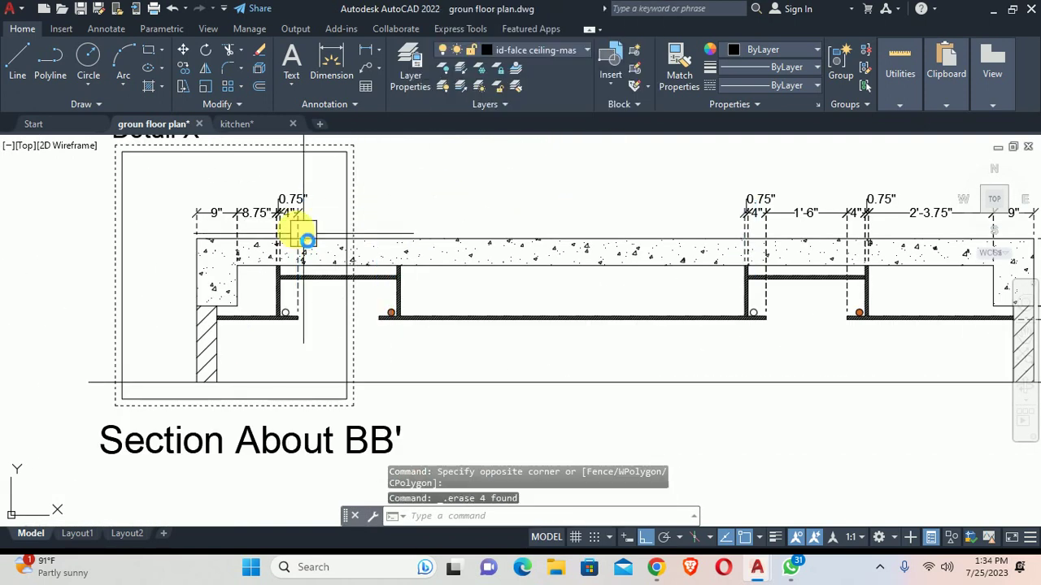
{"action": "left_click", "coordinate": [314, 218]}
{"action": "left_click", "coordinate": [98, 163]}
{"action": "scroll", "coordinate": [272, 231], "scroll_direction": "down", "scroll_amount": 2}
{"action": "scroll", "coordinate": [360, 244], "scroll_direction": "down", "scroll_amount": 1}
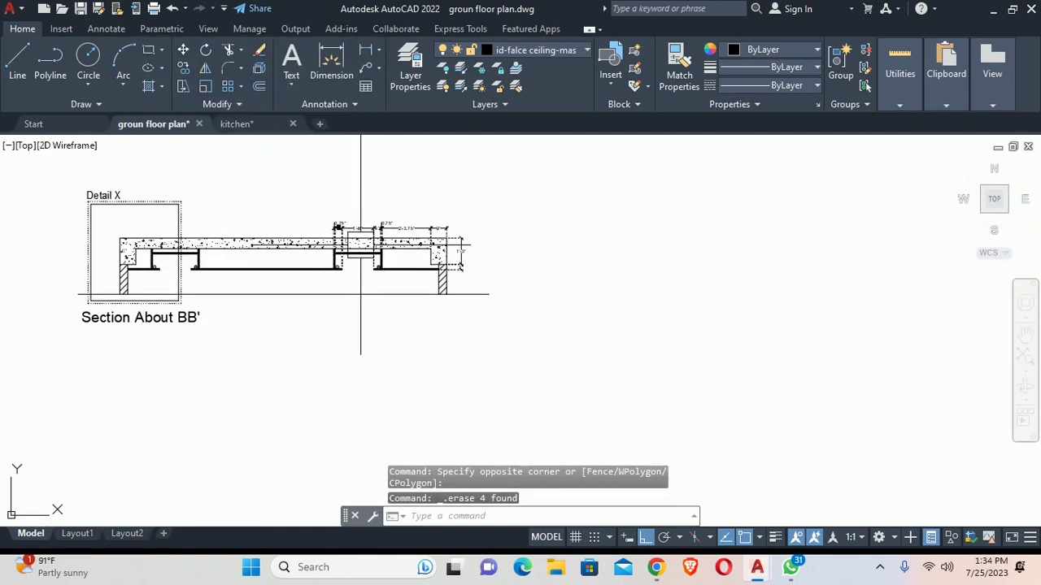
{"action": "left_click", "coordinate": [544, 202]}
{"action": "left_click", "coordinate": [458, 236]}
{"action": "scroll", "coordinate": [423, 203], "scroll_direction": "up", "scroll_amount": 4}
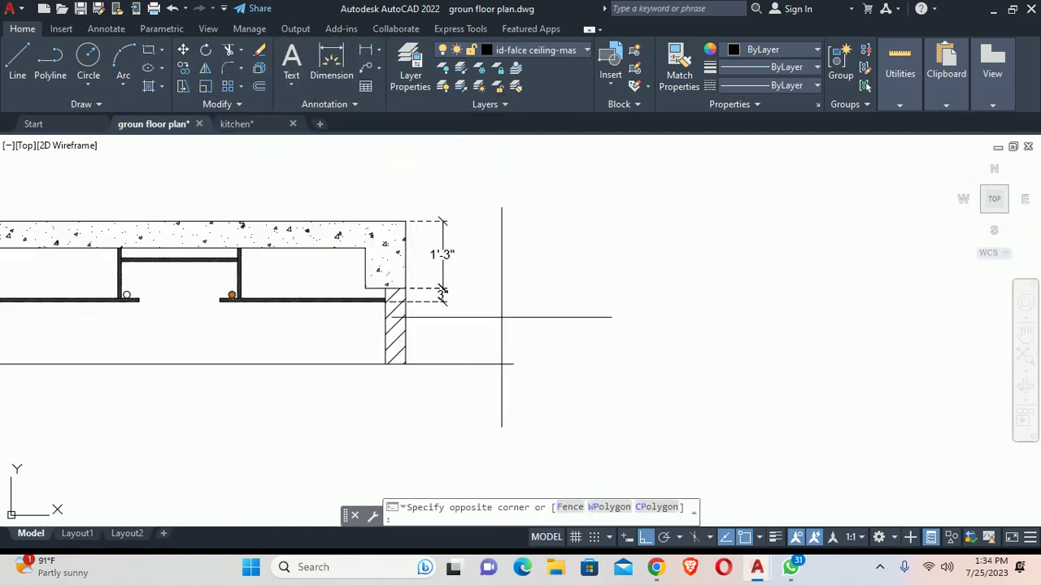
{"action": "key", "text": "Delete"}
{"action": "scroll", "coordinate": [458, 282], "scroll_direction": "down", "scroll_amount": 3}
{"action": "scroll", "coordinate": [562, 295], "scroll_direction": "down", "scroll_amount": 1}
{"action": "scroll", "coordinate": [328, 295], "scroll_direction": "up", "scroll_amount": 2}
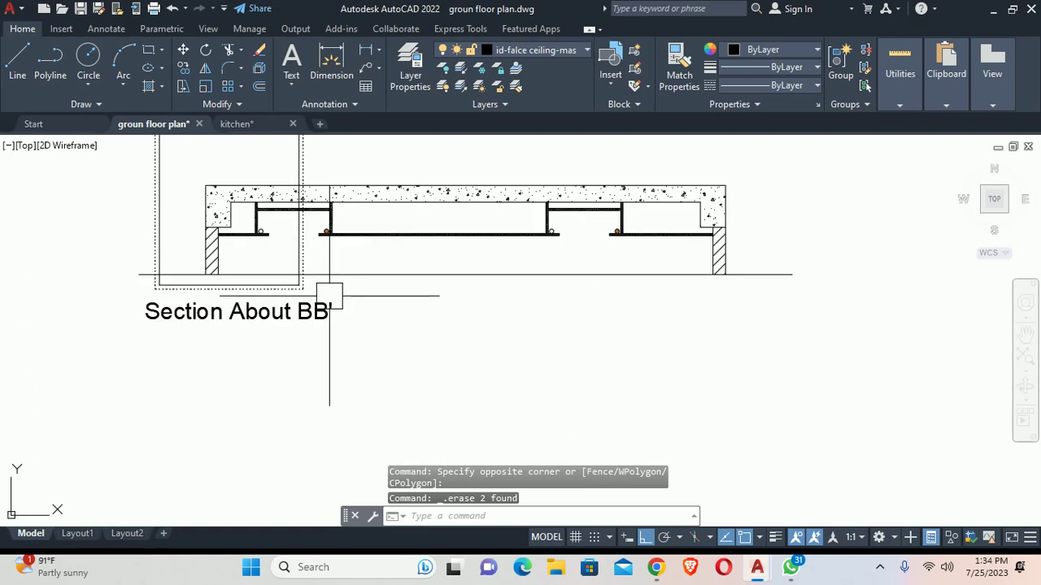
{"action": "left_click", "coordinate": [315, 317]}
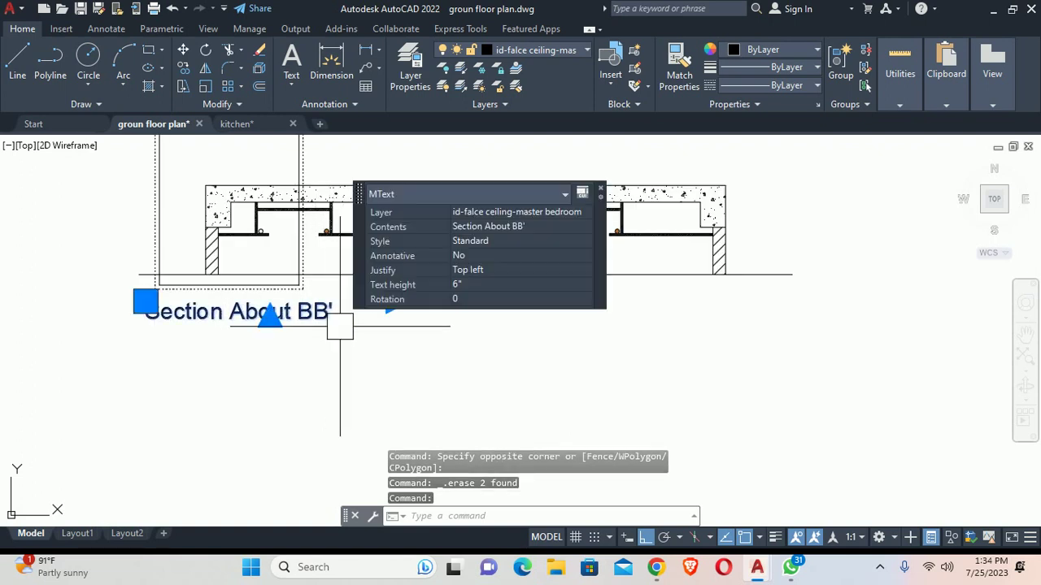
{"action": "key", "text": "Escape"}
{"action": "key", "text": "Escape"}
{"action": "scroll", "coordinate": [310, 312], "scroll_direction": "up", "scroll_amount": 2}
{"action": "scroll", "coordinate": [337, 325], "scroll_direction": "up", "scroll_amount": 1}
{"action": "scroll", "coordinate": [344, 314], "scroll_direction": "up", "scroll_amount": 1}
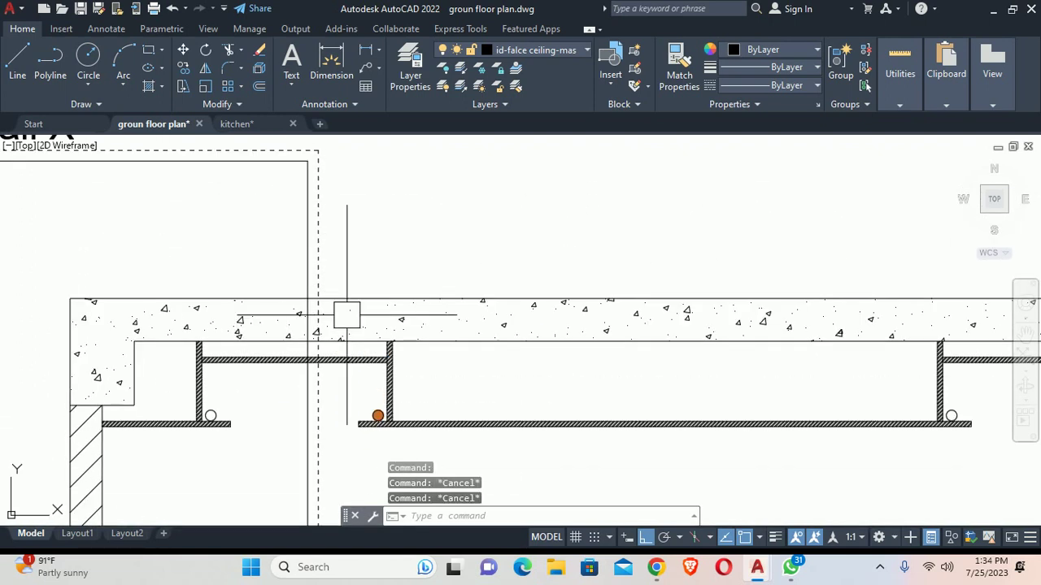
Step: Trim the wall section lines back to the dashed Detail X boundary
{"action": "type", "text": "tr"}
{"action": "key", "text": "Return"}
{"action": "scroll", "coordinate": [345, 313], "scroll_direction": "up", "scroll_amount": 3}
{"action": "scroll", "coordinate": [340, 347], "scroll_direction": "down", "scroll_amount": 3}
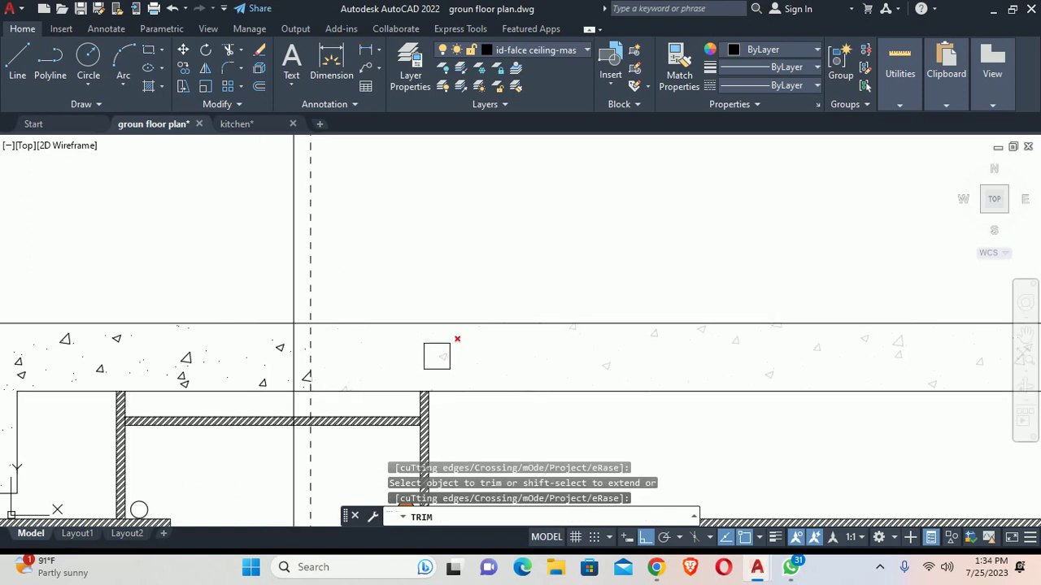
{"action": "left_click", "coordinate": [432, 350]}
{"action": "scroll", "coordinate": [314, 365], "scroll_direction": "up", "scroll_amount": 3}
{"action": "middle_click_drag", "start_coordinate": [313, 365], "coordinate": [347, 255]}
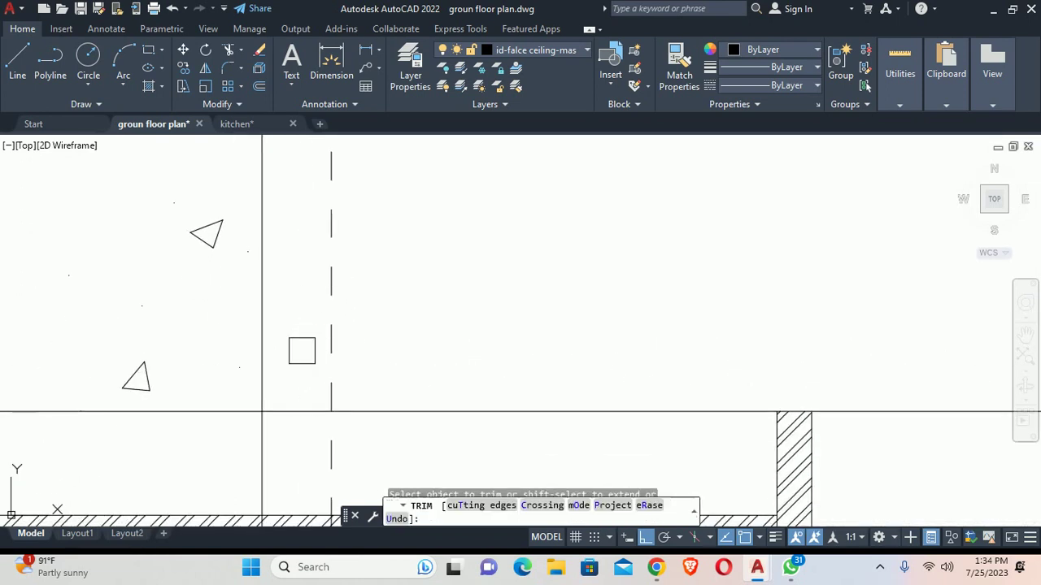
{"action": "scroll", "coordinate": [304, 304], "scroll_direction": "down", "scroll_amount": 3}
{"action": "scroll", "coordinate": [304, 300], "scroll_direction": "up", "scroll_amount": 3}
{"action": "scroll", "coordinate": [285, 279], "scroll_direction": "up", "scroll_amount": 2}
{"action": "scroll", "coordinate": [287, 293], "scroll_direction": "down", "scroll_amount": 2}
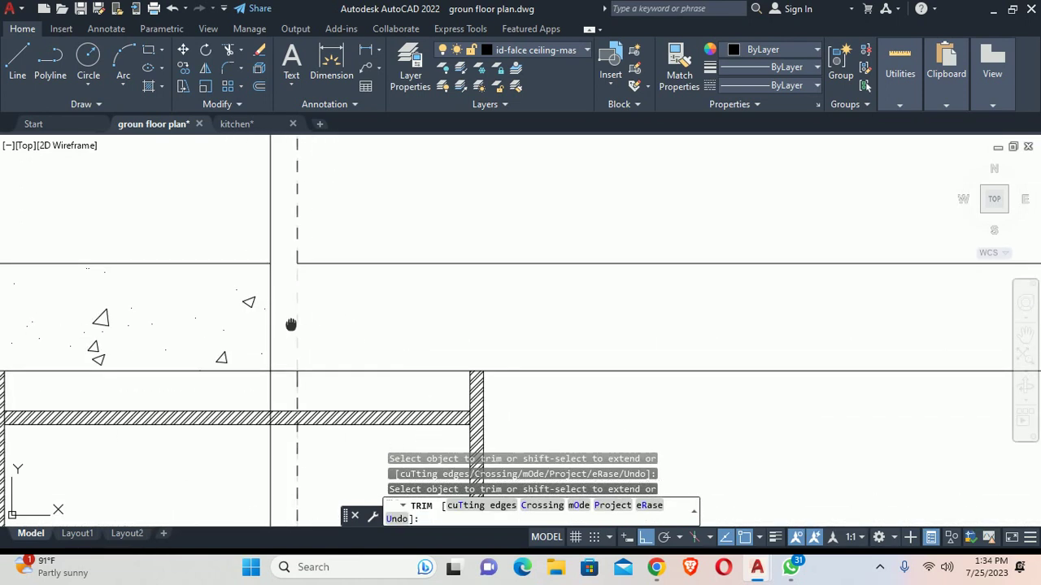
{"action": "left_click_drag", "start_coordinate": [317, 328], "coordinate": [301, 356]}
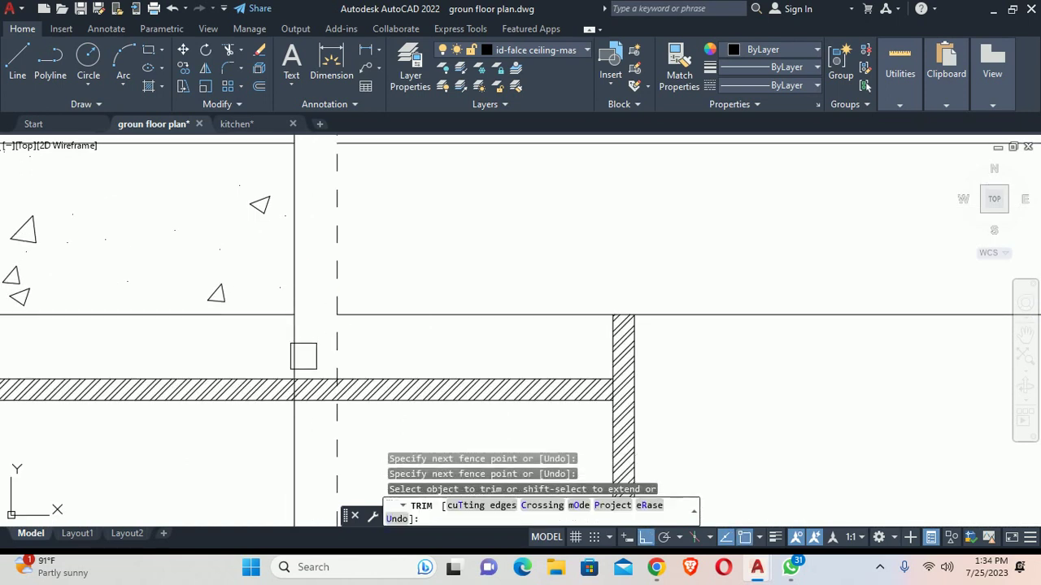
{"action": "scroll", "coordinate": [301, 355], "scroll_direction": "up", "scroll_amount": 3}
{"action": "scroll", "coordinate": [320, 374], "scroll_direction": "down", "scroll_amount": 3}
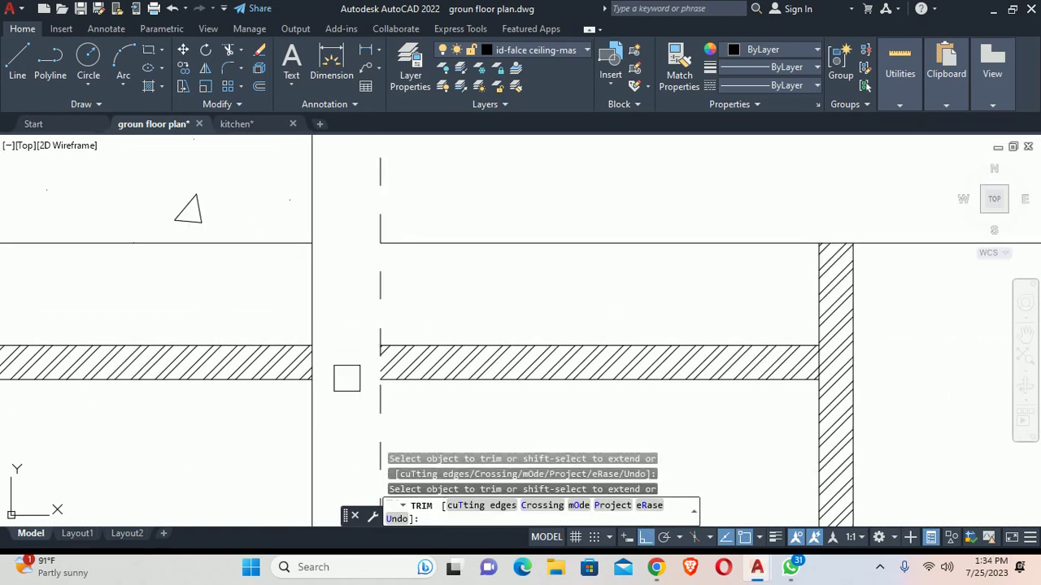
{"action": "scroll", "coordinate": [347, 378], "scroll_direction": "down", "scroll_amount": 2}
{"action": "scroll", "coordinate": [348, 274], "scroll_direction": "down", "scroll_amount": 2}
{"action": "scroll", "coordinate": [321, 313], "scroll_direction": "up", "scroll_amount": 5}
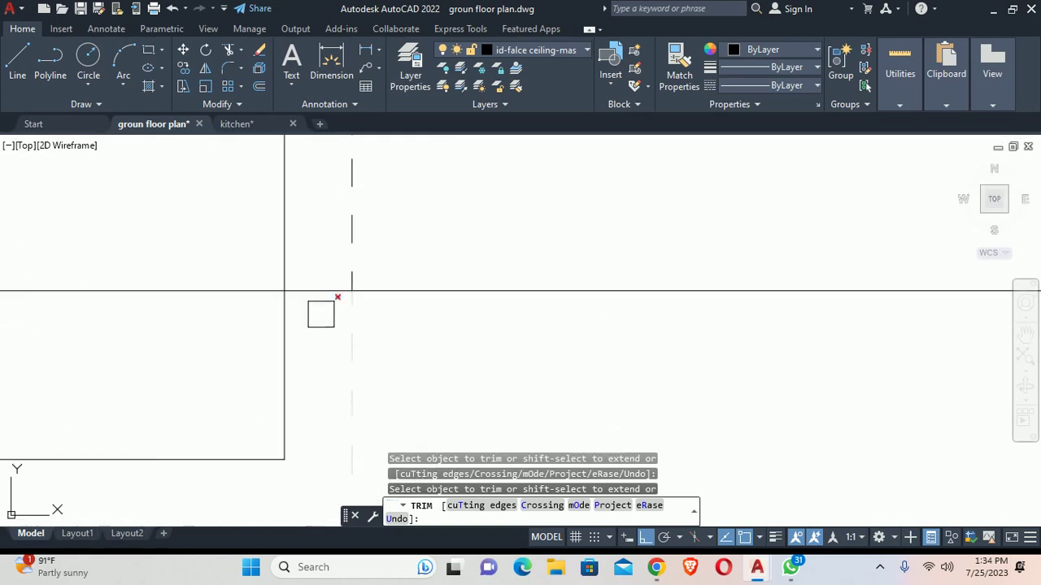
{"action": "scroll", "coordinate": [353, 274], "scroll_direction": "down", "scroll_amount": 2}
{"action": "scroll", "coordinate": [342, 339], "scroll_direction": "down", "scroll_amount": 2}
{"action": "scroll", "coordinate": [331, 336], "scroll_direction": "down", "scroll_amount": 1}
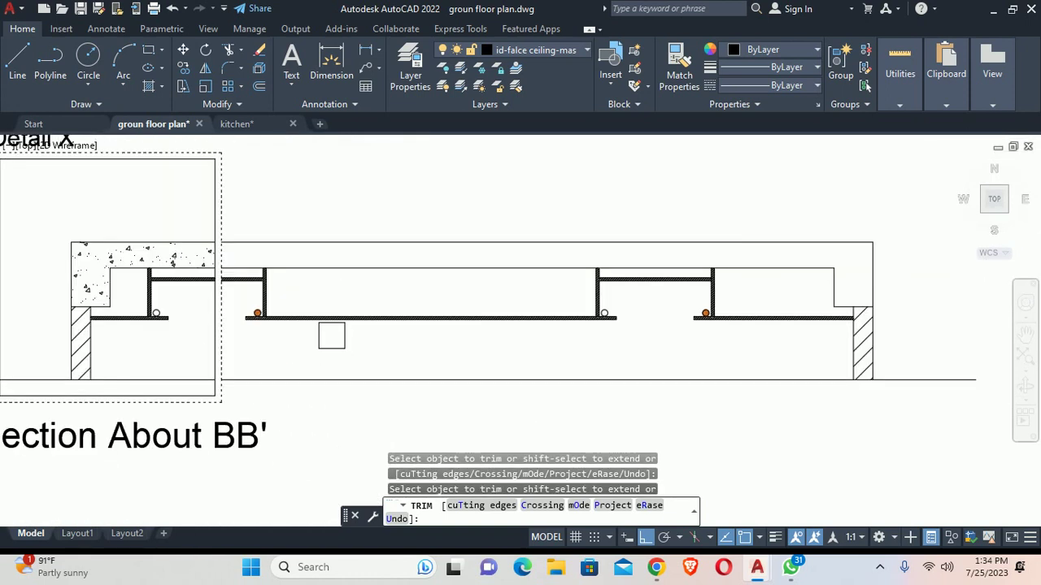
{"action": "scroll", "coordinate": [809, 330], "scroll_direction": "up", "scroll_amount": 4}
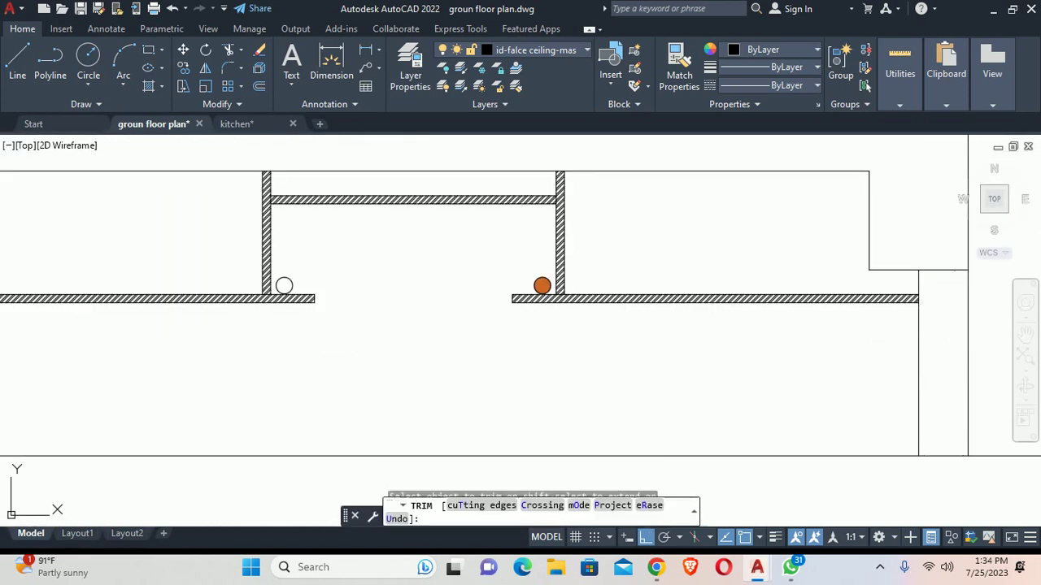
{"action": "scroll", "coordinate": [794, 298], "scroll_direction": "up", "scroll_amount": 5}
Step: Trim away the hatch bands and hatched walls around the beam corner and column
{"action": "left_click", "coordinate": [548, 298]}
{"action": "scroll", "coordinate": [379, 290], "scroll_direction": "down", "scroll_amount": 2}
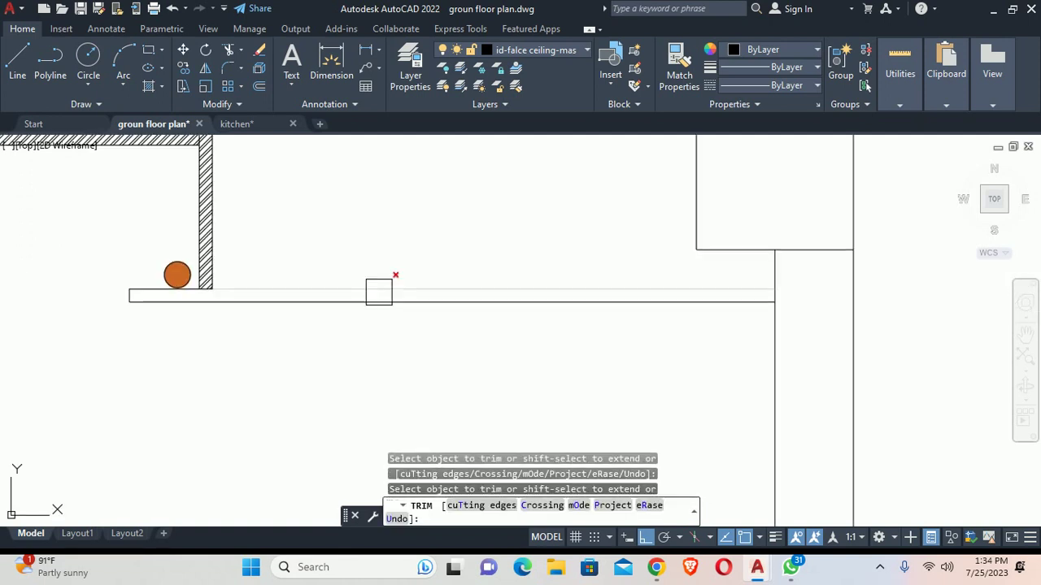
{"action": "scroll", "coordinate": [388, 196], "scroll_direction": "up", "scroll_amount": 5}
{"action": "left_click", "coordinate": [398, 192]}
{"action": "scroll", "coordinate": [431, 168], "scroll_direction": "down", "scroll_amount": 3}
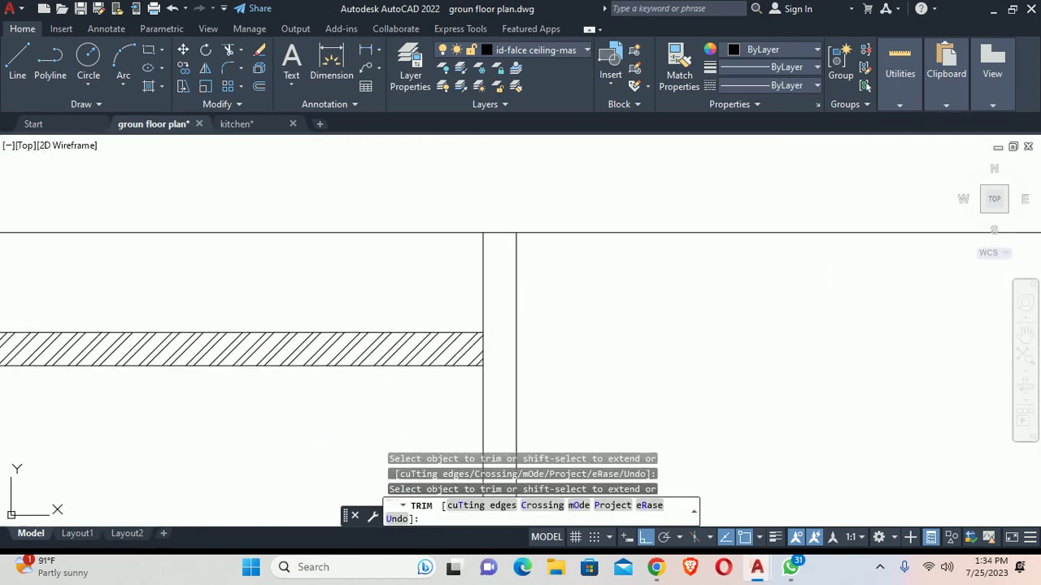
{"action": "left_click", "coordinate": [433, 257]}
{"action": "scroll", "coordinate": [360, 341], "scroll_direction": "up", "scroll_amount": 3}
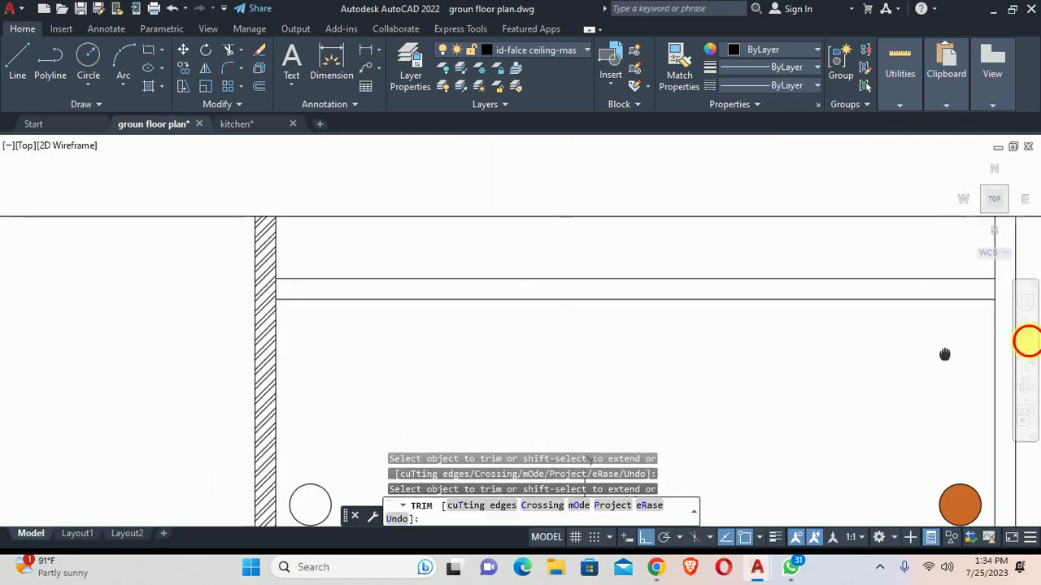
{"action": "scroll", "coordinate": [685, 274], "scroll_direction": "down", "scroll_amount": 3}
{"action": "middle_click_drag", "start_coordinate": [685, 274], "coordinate": [650, 284]}
{"action": "scroll", "coordinate": [585, 309], "scroll_direction": "up", "scroll_amount": 2}
{"action": "left_click", "coordinate": [569, 314]}
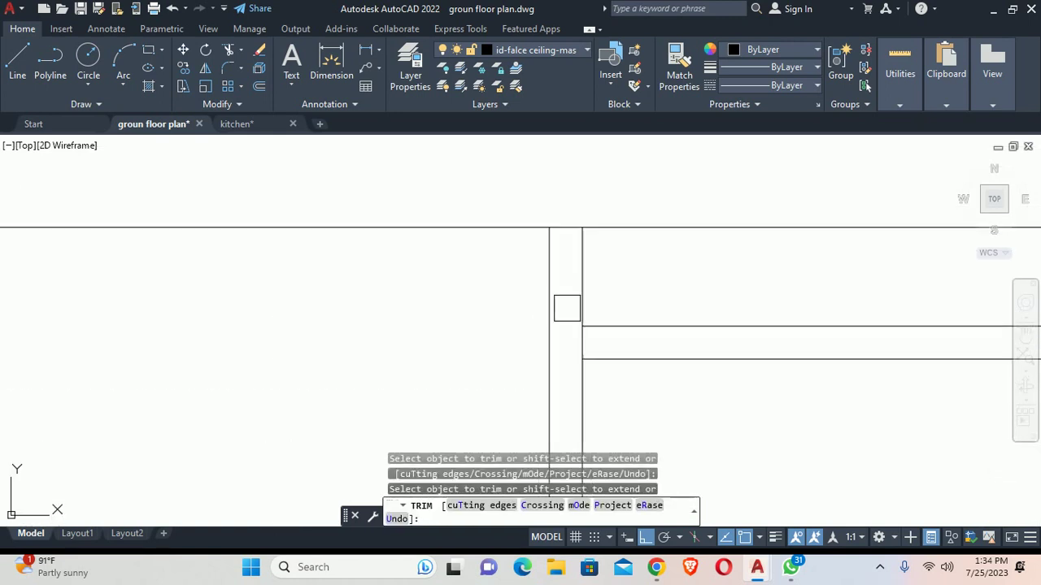
{"action": "scroll", "coordinate": [564, 307], "scroll_direction": "down", "scroll_amount": 3}
{"action": "scroll", "coordinate": [569, 244], "scroll_direction": "up", "scroll_amount": 2}
{"action": "scroll", "coordinate": [579, 268], "scroll_direction": "up", "scroll_amount": 2}
{"action": "left_click", "coordinate": [584, 202]}
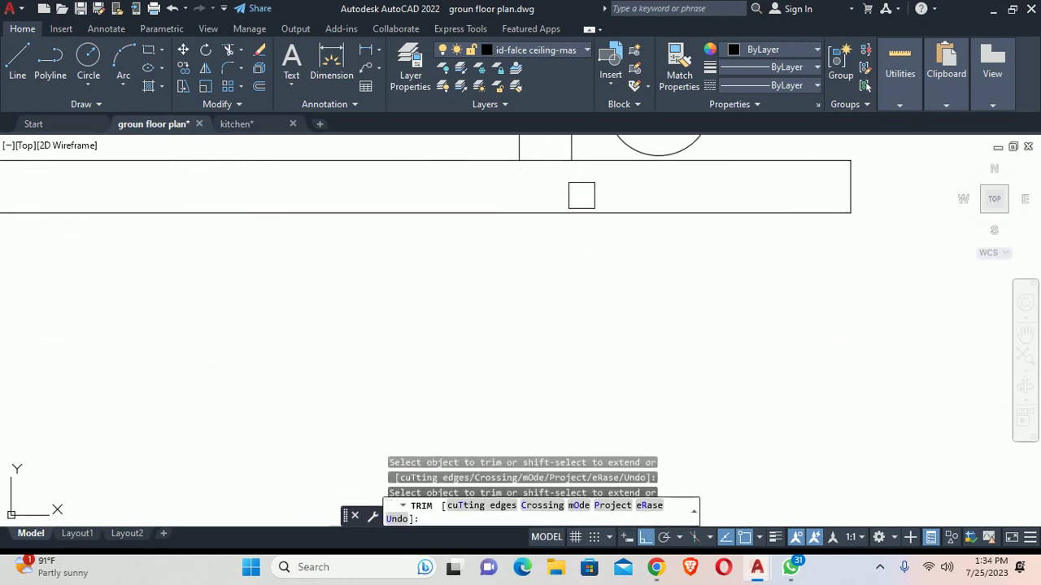
{"action": "scroll", "coordinate": [582, 195], "scroll_direction": "down", "scroll_amount": 3}
{"action": "mouse_move", "coordinate": [593, 182]}
{"action": "middle_mouse_down"}
{"action": "mouse_move", "coordinate": [776, 333]}
{"action": "mouse_move", "coordinate": [896, 333]}
{"action": "middle_mouse_up"}
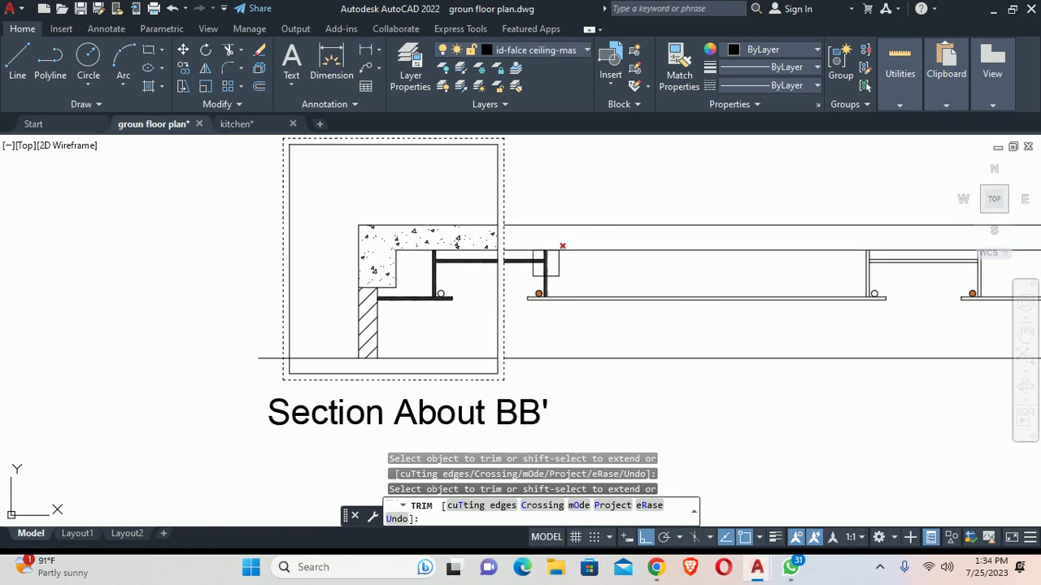
{"action": "scroll", "coordinate": [545, 263], "scroll_direction": "up", "scroll_amount": 3}
{"action": "scroll", "coordinate": [553, 268], "scroll_direction": "up", "scroll_amount": 2}
{"action": "left_click", "coordinate": [561, 276]}
{"action": "scroll", "coordinate": [567, 302], "scroll_direction": "down", "scroll_amount": 2}
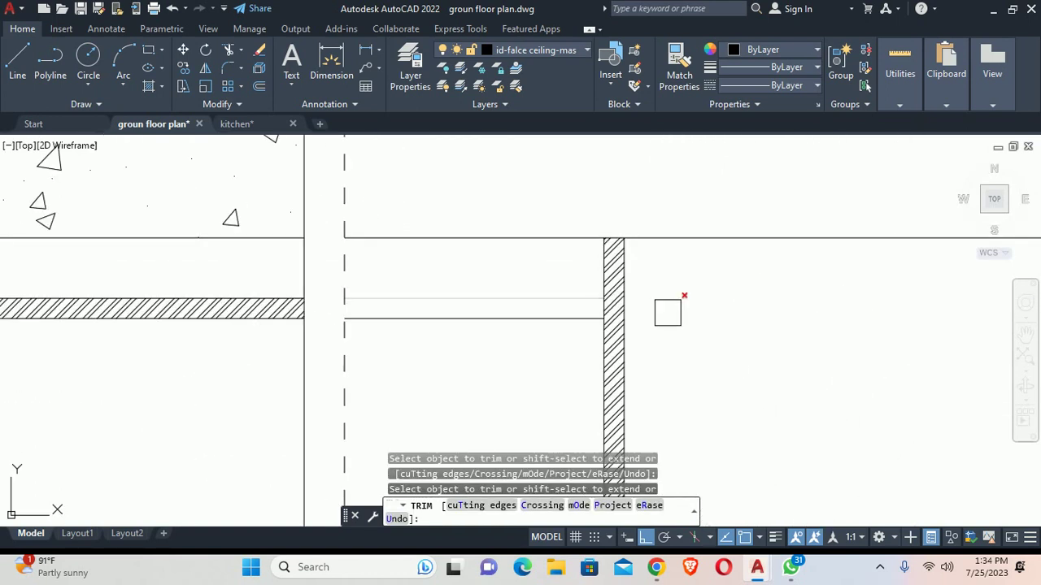
{"action": "scroll", "coordinate": [642, 289], "scroll_direction": "up", "scroll_amount": 2}
{"action": "left_click", "coordinate": [558, 246]}
{"action": "scroll", "coordinate": [563, 240], "scroll_direction": "down", "scroll_amount": 3}
{"action": "scroll", "coordinate": [571, 268], "scroll_direction": "down", "scroll_amount": 2}
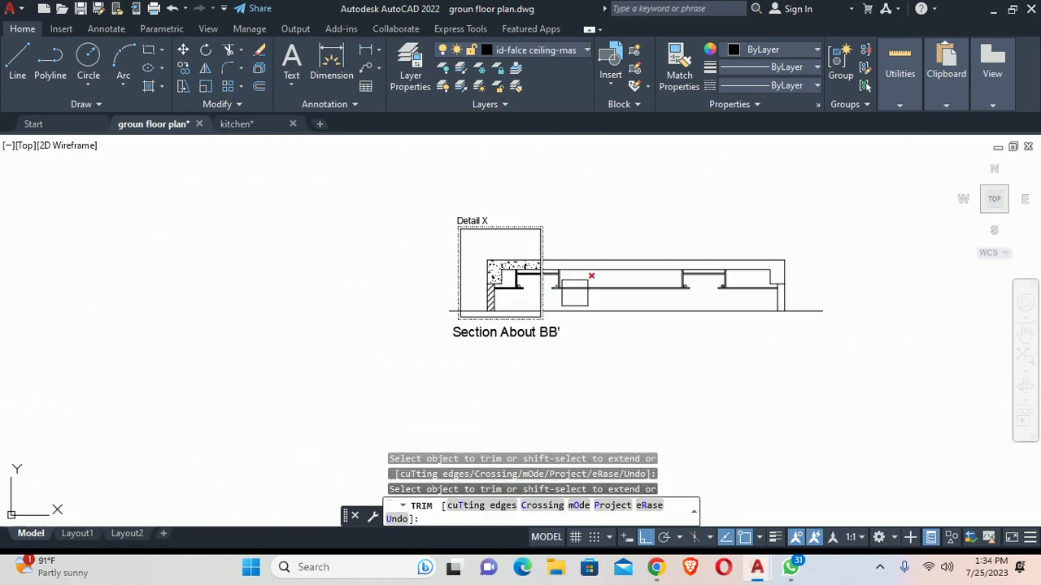
Step: Erase the section parts outside Detail X, a leftover polyline, and the Section About BB' caption
{"action": "middle_click_drag", "start_coordinate": [795, 290], "coordinate": [685, 286]}
{"action": "left_click", "coordinate": [739, 180]}
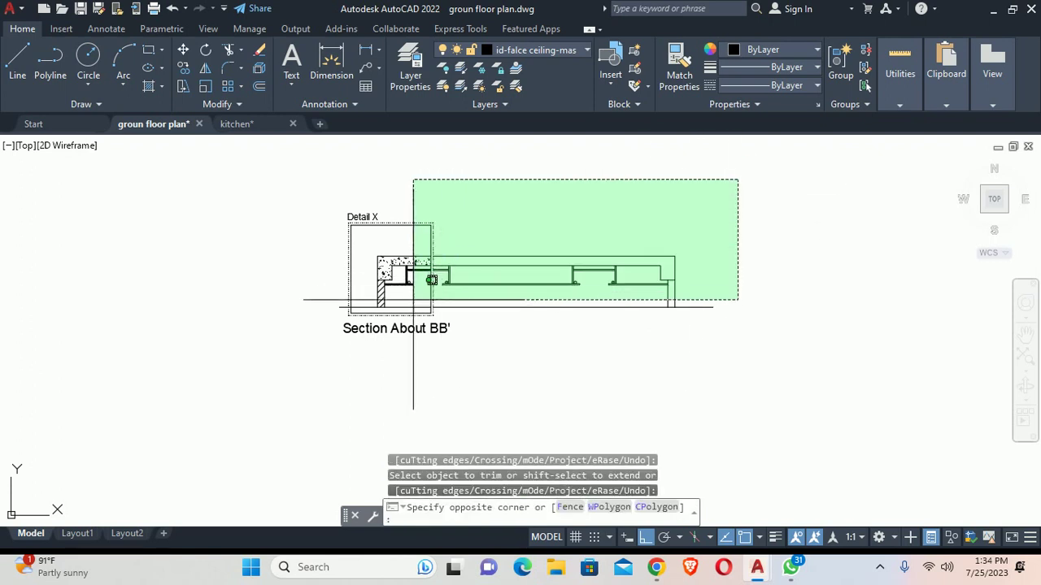
{"action": "left_click", "coordinate": [444, 296]}
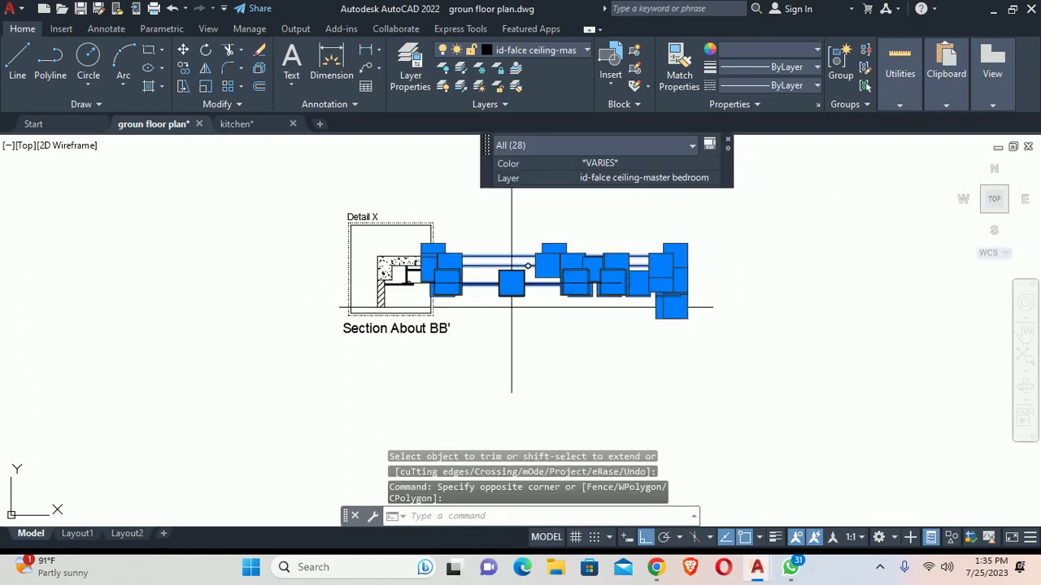
{"action": "key", "text": "Delete"}
{"action": "scroll", "coordinate": [457, 304], "scroll_direction": "up", "scroll_amount": 3}
{"action": "key", "text": "Escape"}
{"action": "key", "text": "Escape"}
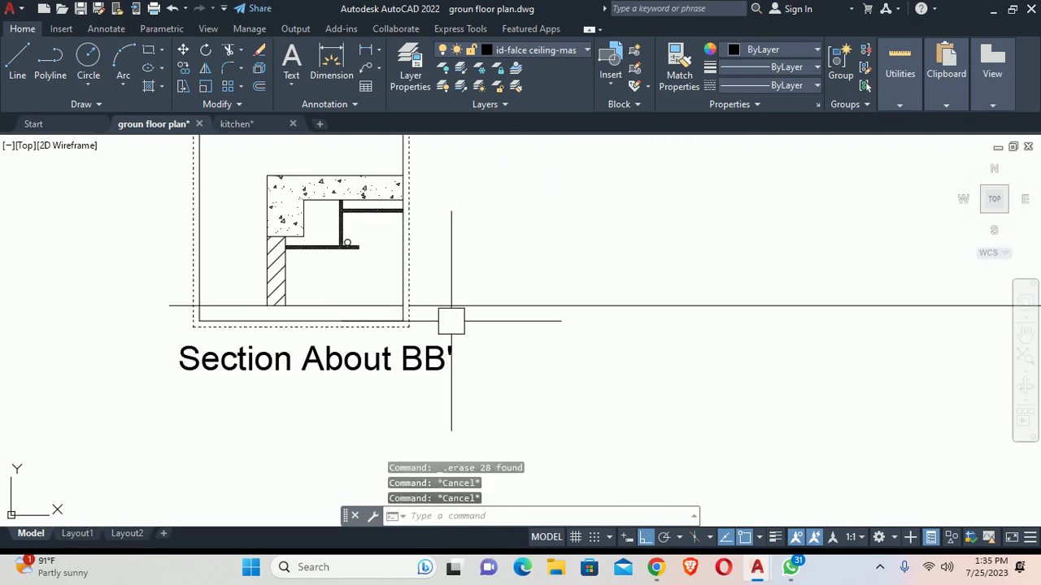
{"action": "left_click", "coordinate": [498, 305]}
{"action": "key", "text": "Delete"}
{"action": "scroll", "coordinate": [448, 315], "scroll_direction": "down", "scroll_amount": 3}
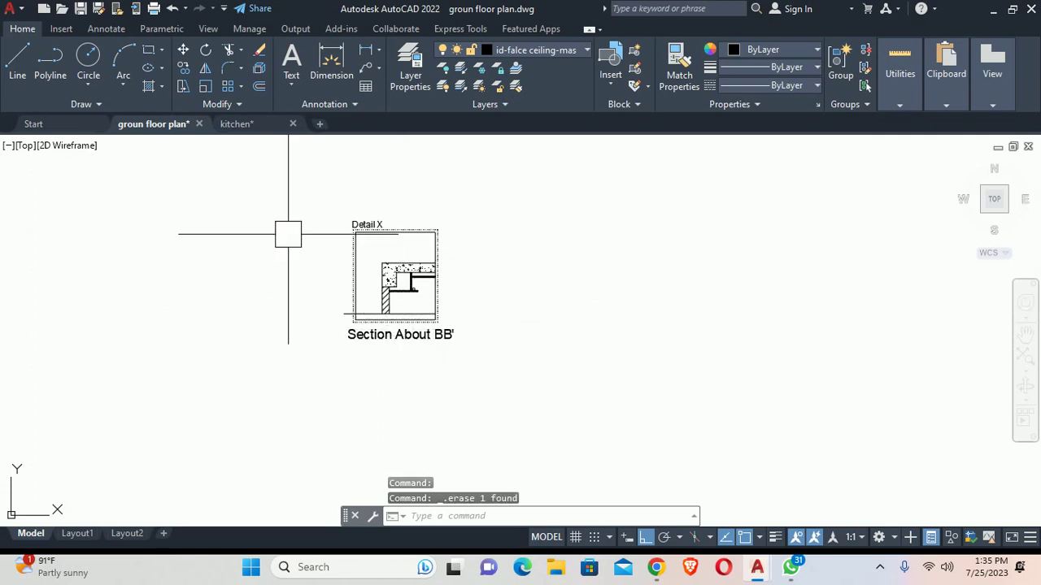
{"action": "scroll", "coordinate": [386, 289], "scroll_direction": "up", "scroll_amount": 3}
{"action": "scroll", "coordinate": [386, 289], "scroll_direction": "up", "scroll_amount": 1}
{"action": "left_click", "coordinate": [423, 404]}
{"action": "key", "text": "Delete"}
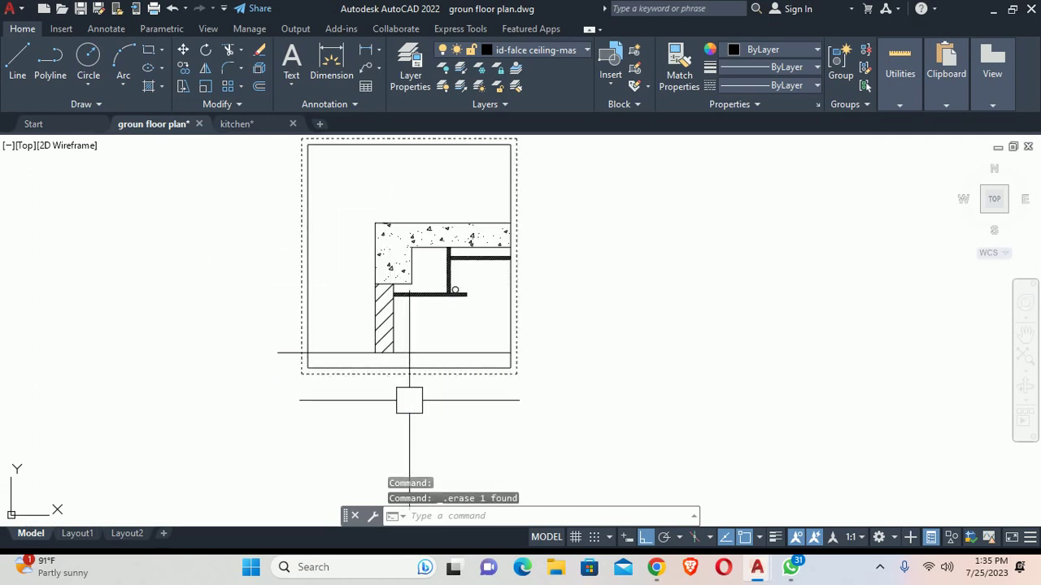
Step: Stretch the Detail X label closer to the detail, then bring up the Dimension Style Manager
{"action": "middle_click_drag", "start_coordinate": [381, 253], "coordinate": [380, 372]}
{"action": "type", "text": "s"}
{"action": "key", "text": "Return"}
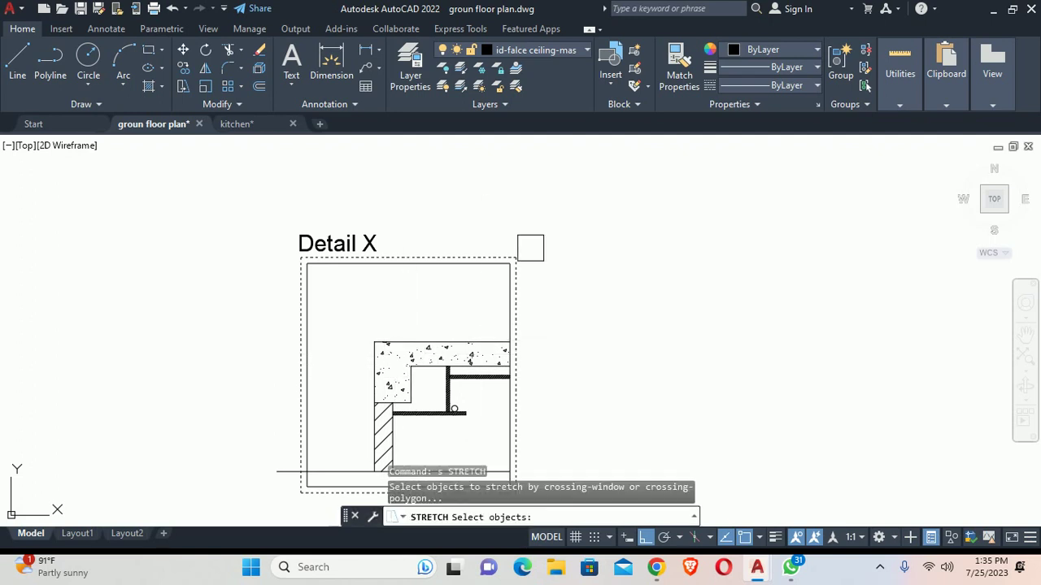
{"action": "left_click", "coordinate": [551, 221]}
{"action": "left_click", "coordinate": [252, 274]}
{"action": "key", "text": "Return"}
{"action": "left_click", "coordinate": [186, 244]}
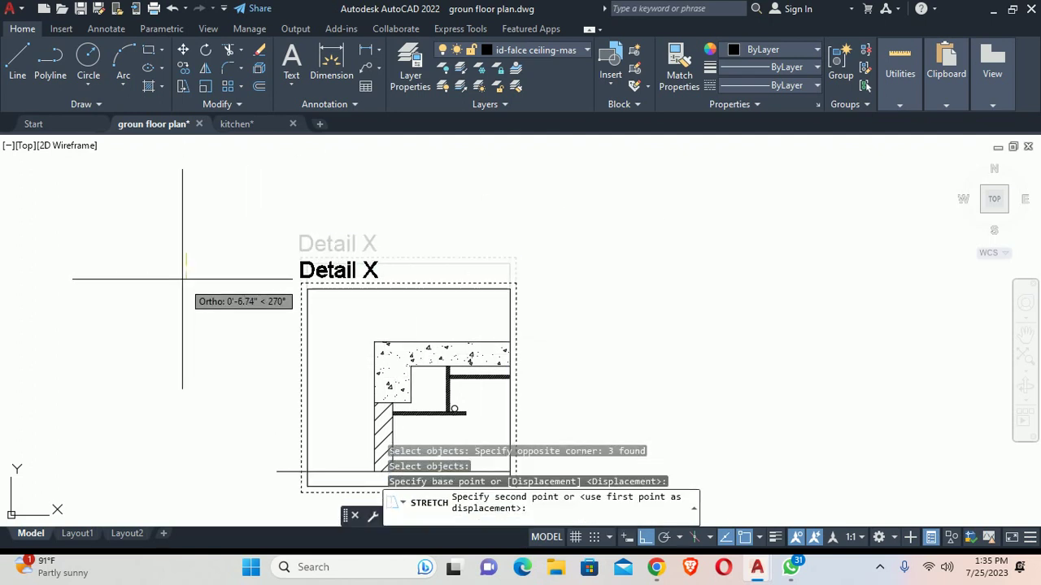
{"action": "key", "text": "Escape"}
{"action": "key", "text": "Escape"}
{"action": "middle_click_drag", "start_coordinate": [322, 354], "coordinate": [355, 333]}
{"action": "scroll", "coordinate": [370, 340], "scroll_direction": "up", "scroll_amount": 2}
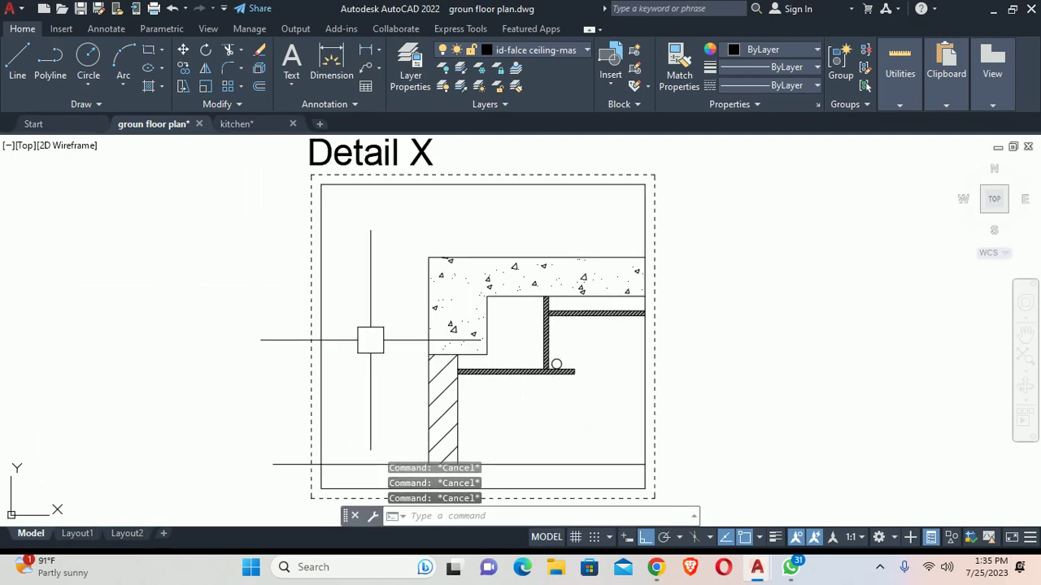
{"action": "type", "text": "d"}
{"action": "key", "text": "Return"}
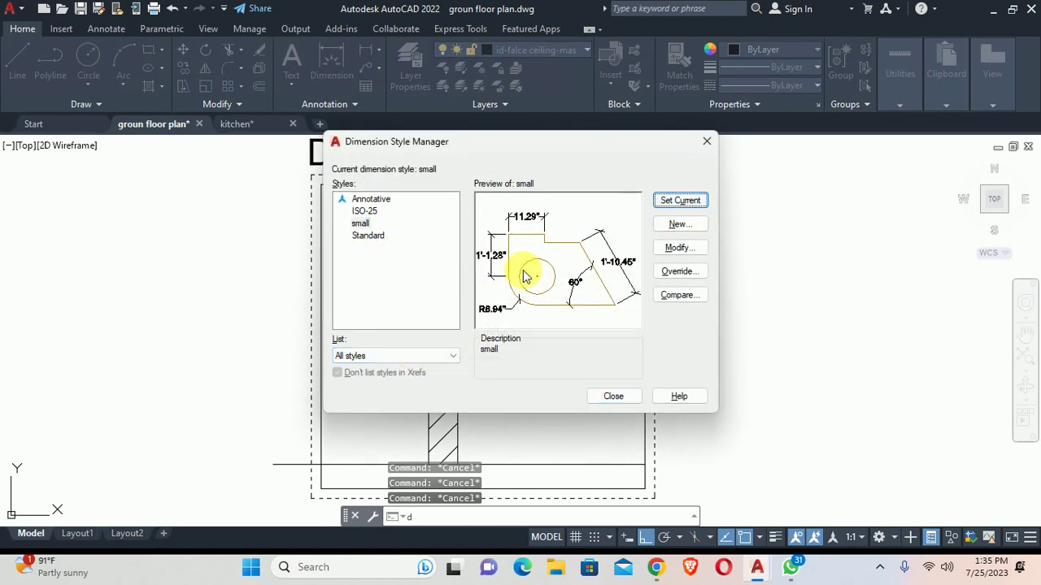
Step: Create the current 'detail drawing' dimension style with 0.5" extension beyond dimension lines and origin offset
{"action": "left_click", "coordinate": [678, 226]}
{"action": "left_click", "coordinate": [584, 249]}
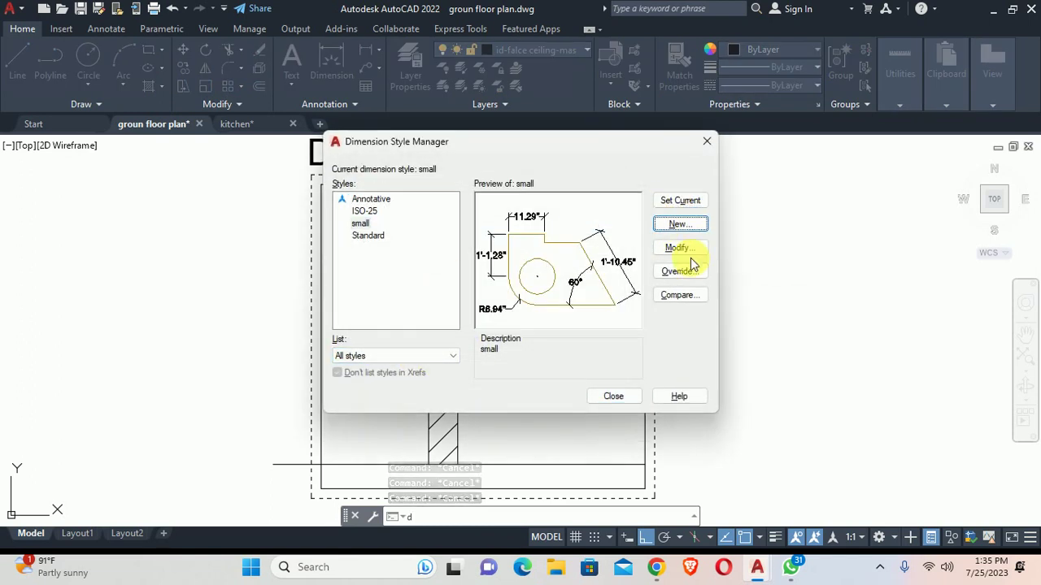
{"action": "left_click", "coordinate": [680, 225]}
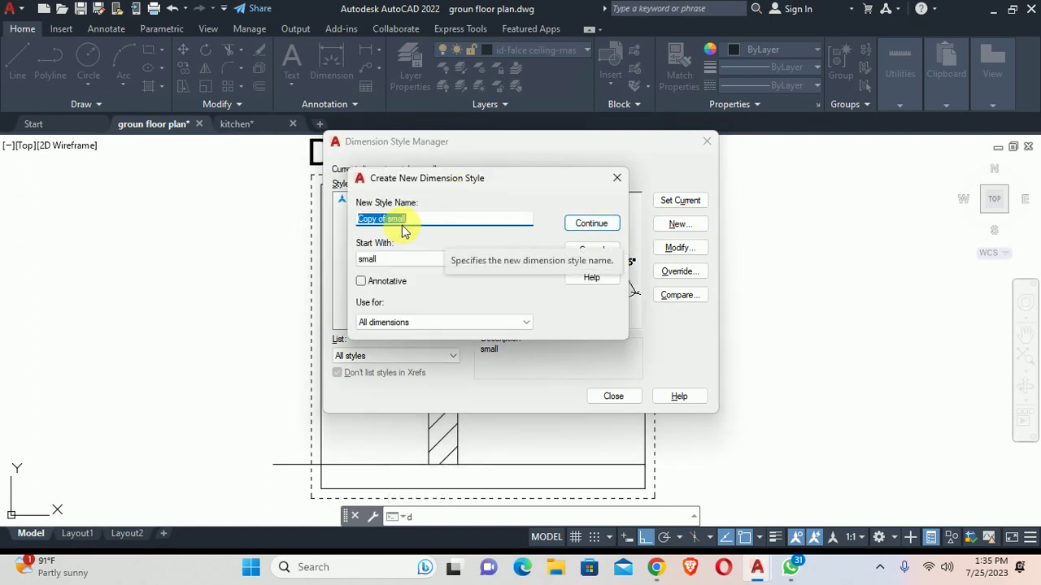
{"action": "type", "text": "detail drawing"}
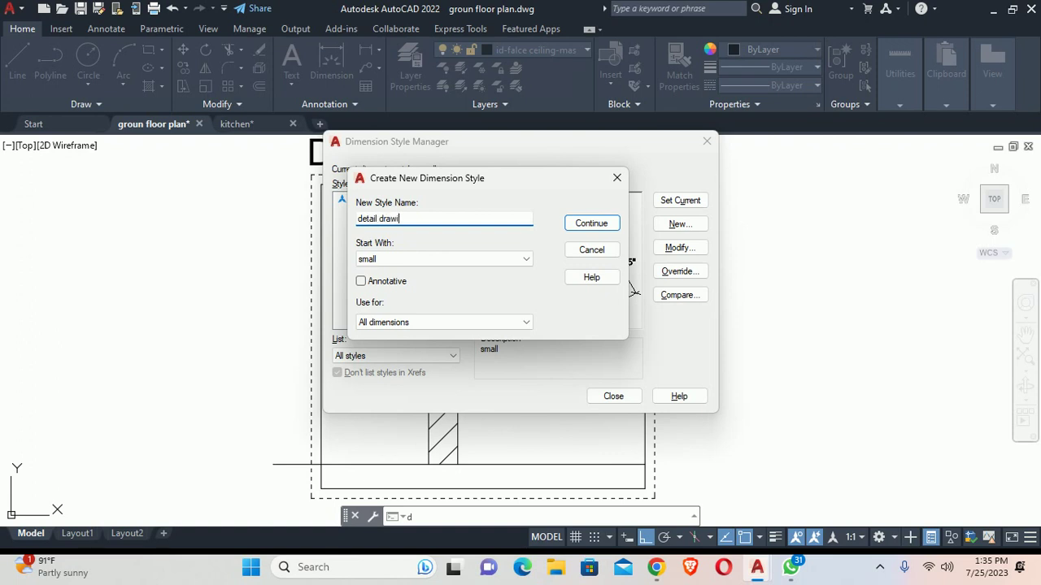
{"action": "left_click", "coordinate": [591, 224]}
{"action": "left_click", "coordinate": [407, 91]}
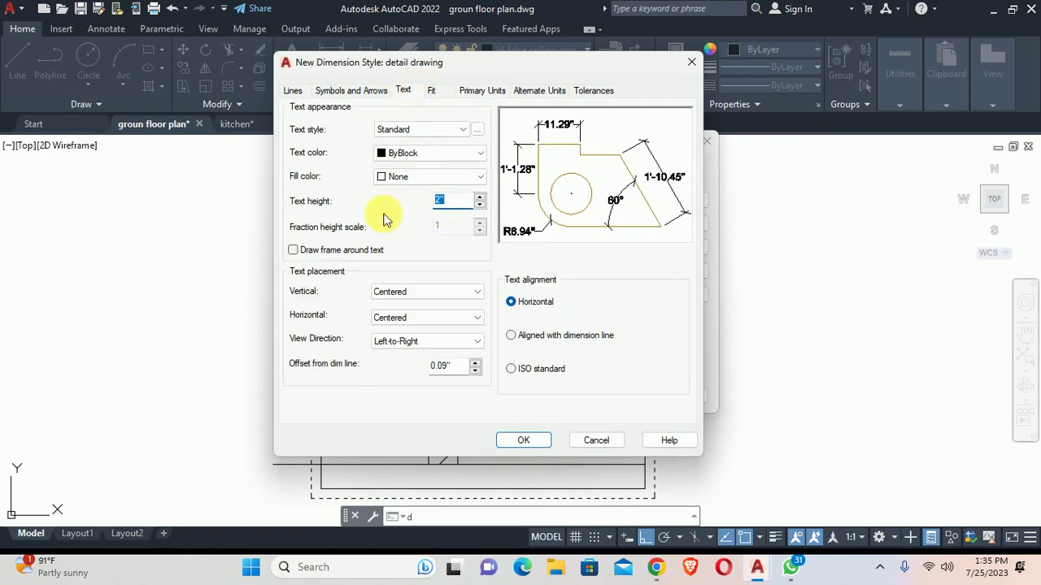
{"action": "left_click", "coordinate": [366, 92]}
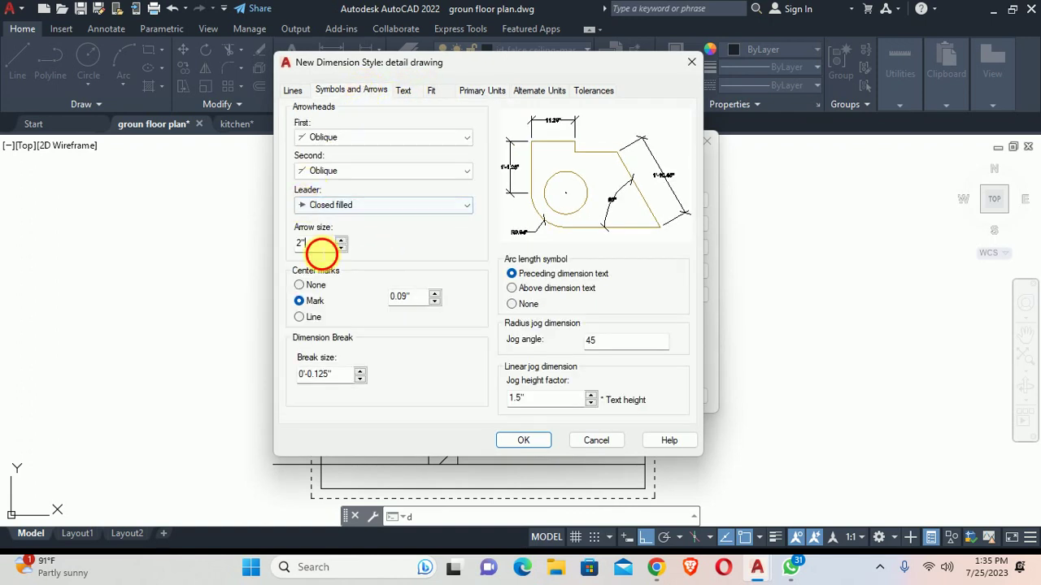
{"action": "left_click", "coordinate": [294, 92]}
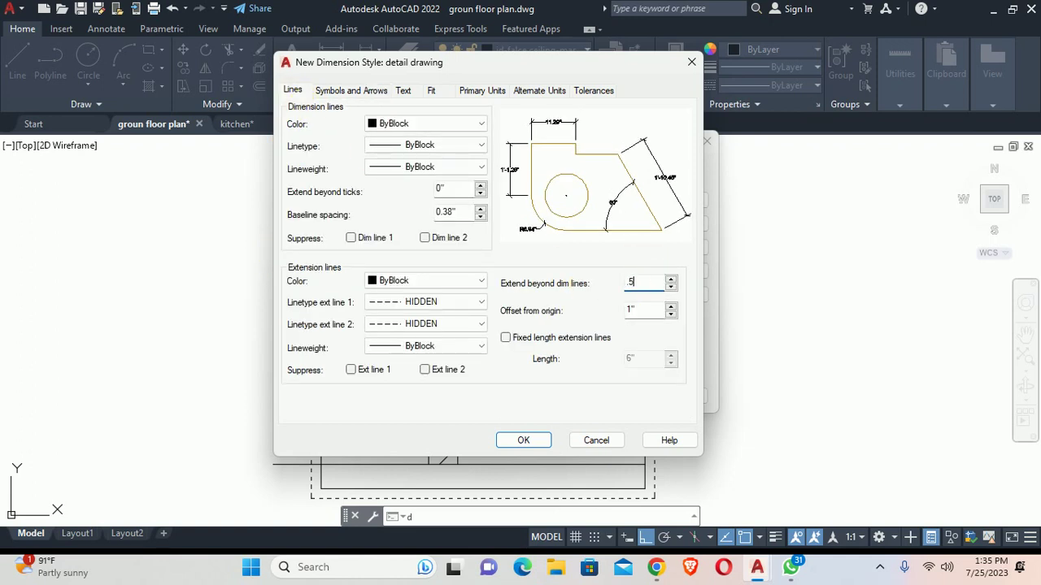
{"action": "key", "text": "Tab"}
{"action": "type", "text": ".5"}
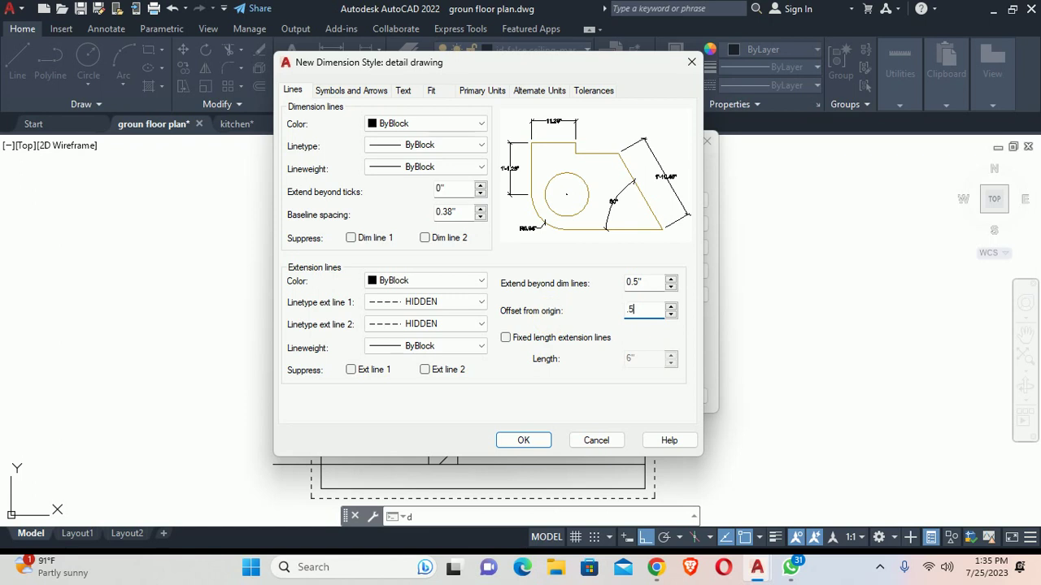
{"action": "left_click", "coordinate": [524, 443]}
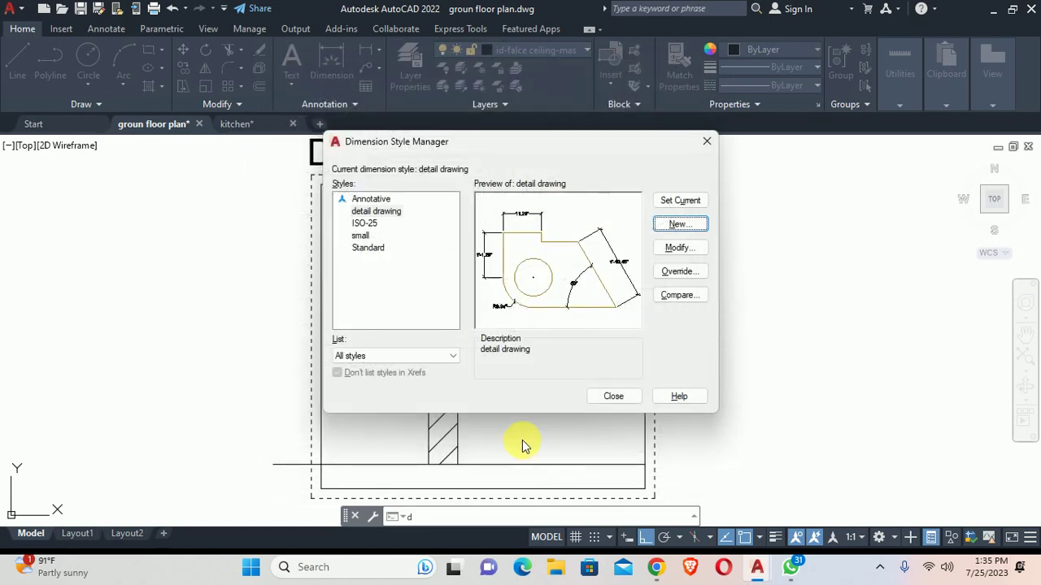
{"action": "left_click", "coordinate": [606, 398]}
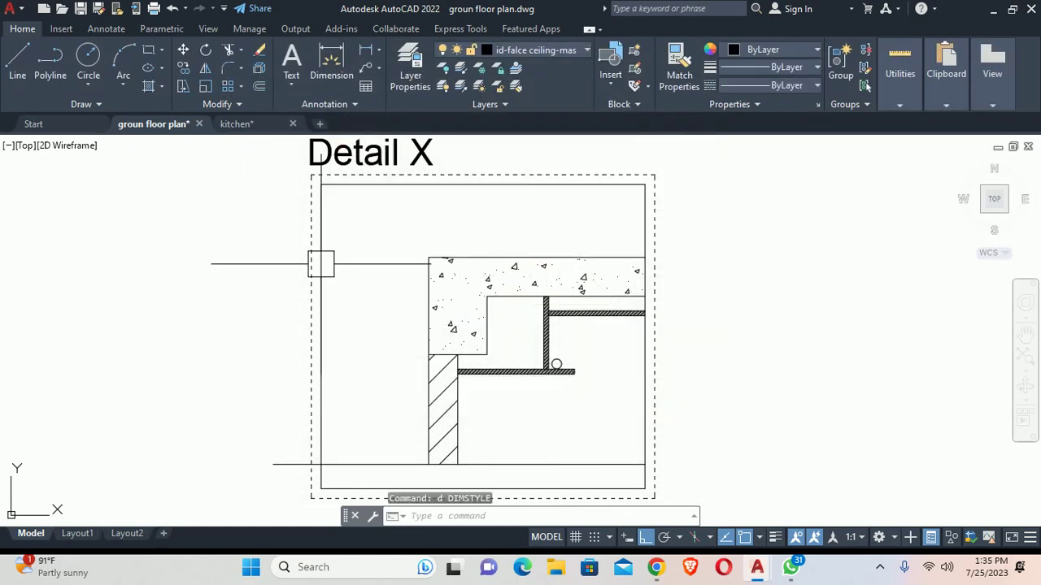
{"action": "mouse_move", "coordinate": [317, 261]}
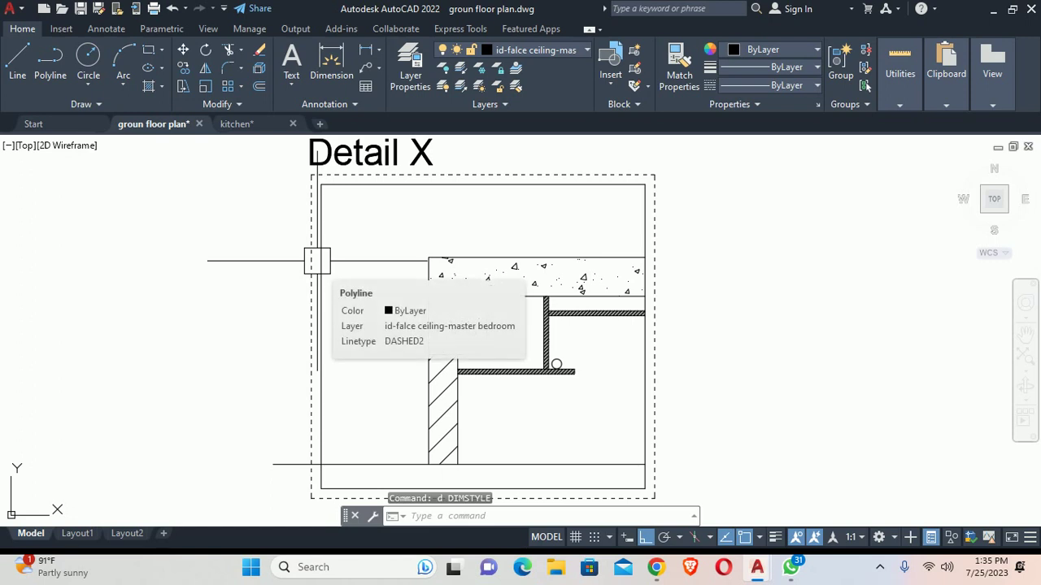
{"action": "left_click", "coordinate": [538, 517]}
{"action": "type", "text": "1"}
{"action": "key", "text": "Escape"}
Step: Change the detail drawing style's leader arrowhead to Dot
{"action": "type", "text": "d"}
{"action": "key", "text": "Return"}
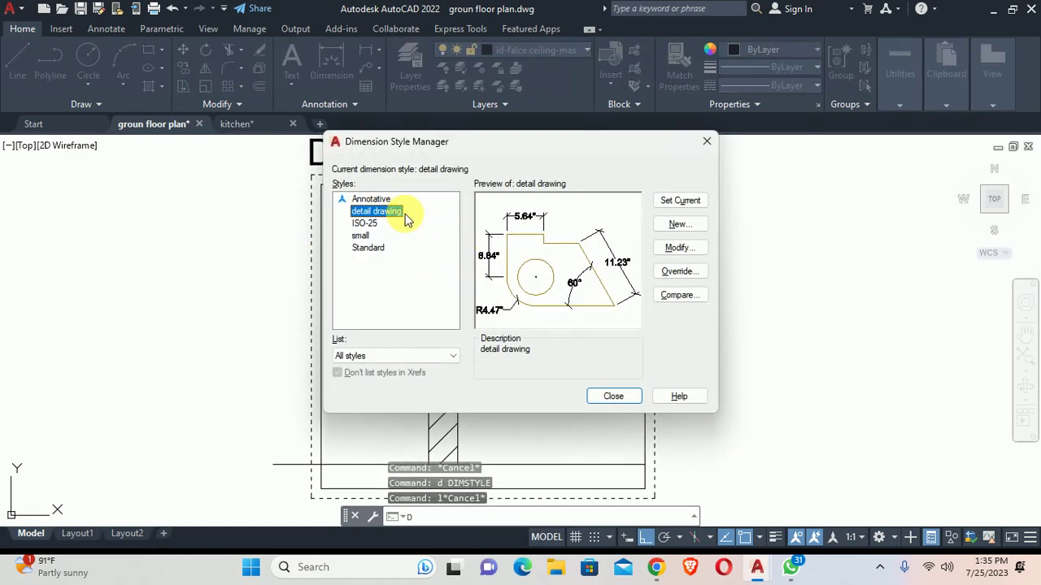
{"action": "left_click", "coordinate": [679, 248]}
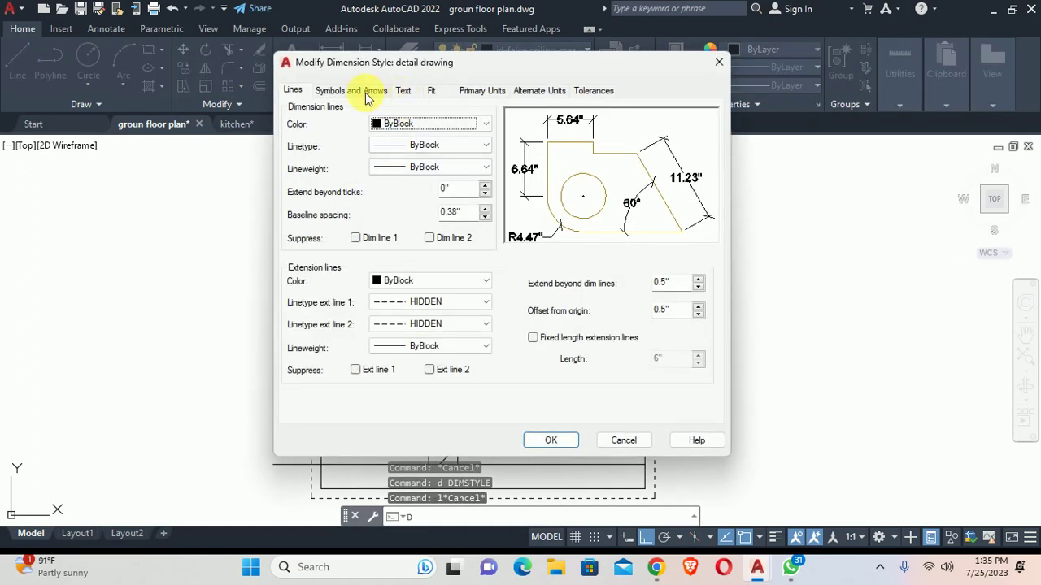
{"action": "left_click", "coordinate": [365, 92]}
{"action": "left_click", "coordinate": [309, 205]}
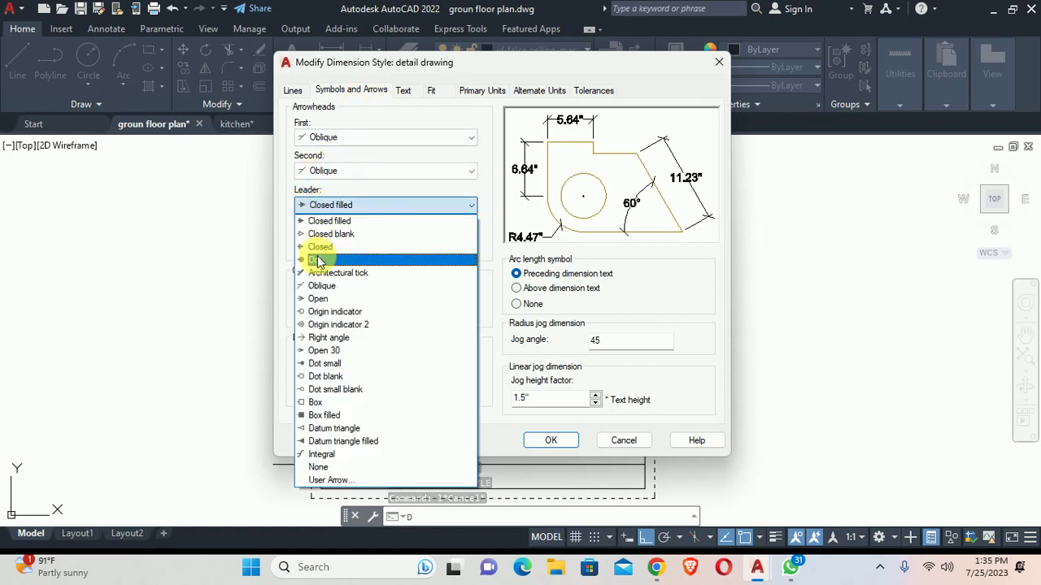
{"action": "left_click", "coordinate": [318, 260]}
{"action": "left_click", "coordinate": [560, 437]}
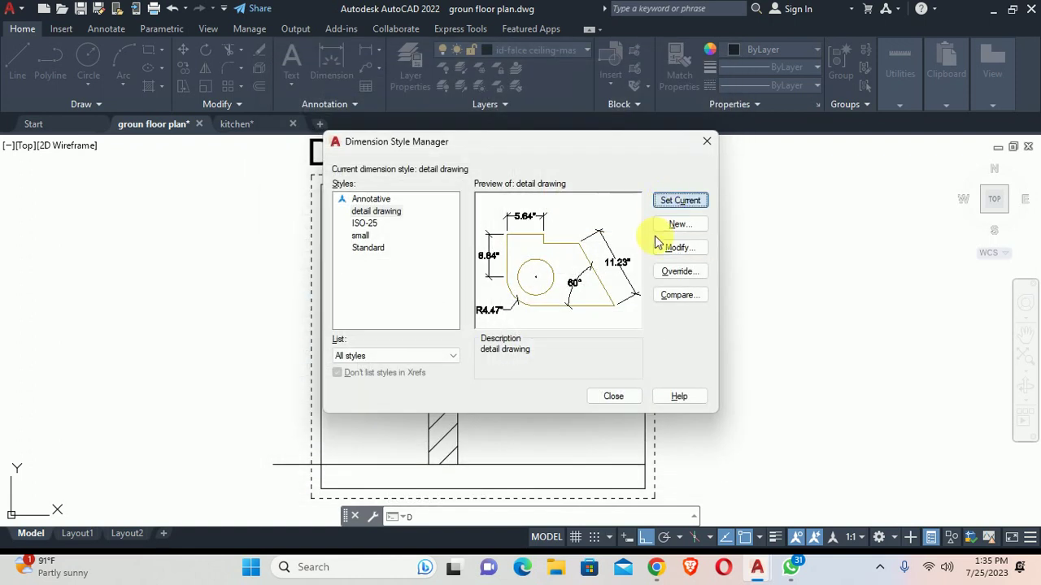
{"action": "left_click", "coordinate": [604, 400]}
{"action": "scroll", "coordinate": [435, 271], "scroll_direction": "up", "scroll_amount": 5}
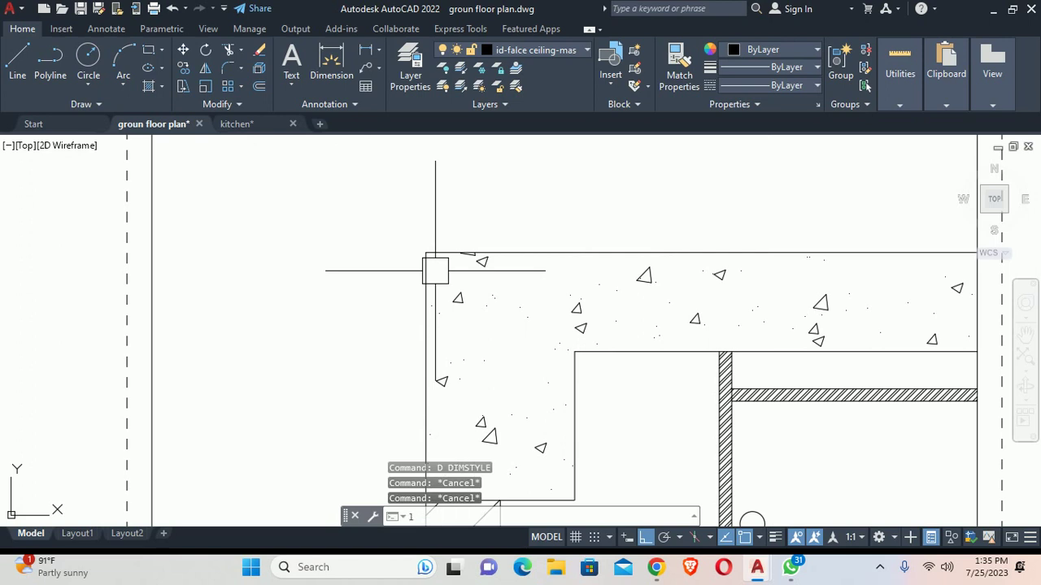
Step: Draw a dot-tipped leader (LE) pointing into Detail X's concrete slab
{"action": "type", "text": "le"}
{"action": "key", "text": "Return"}
{"action": "left_click", "coordinate": [470, 295]}
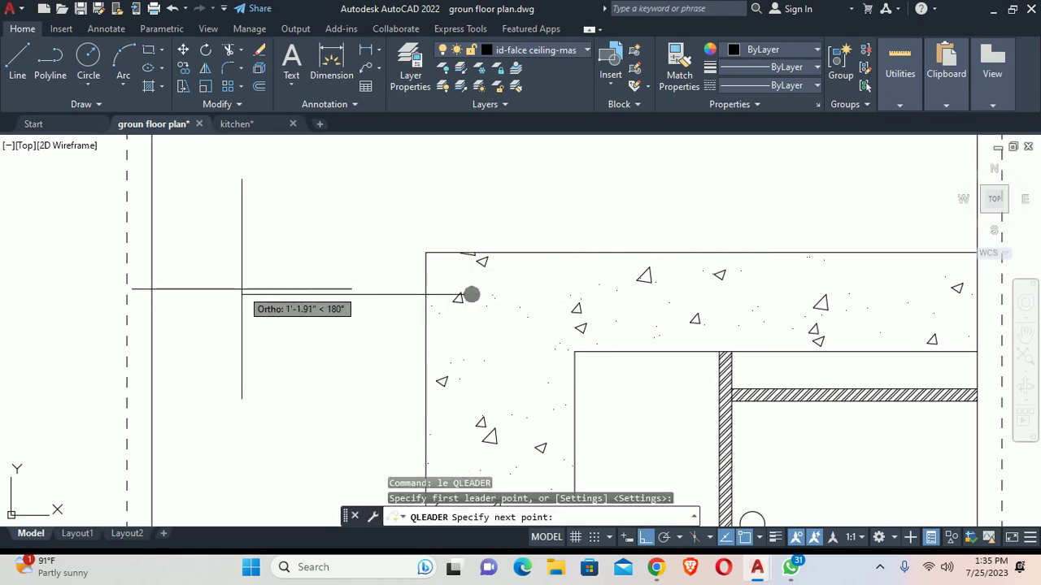
{"action": "key", "text": "Escape"}
{"action": "key", "text": "Escape"}
{"action": "scroll", "coordinate": [241, 288], "scroll_direction": "down", "scroll_amount": 3}
{"action": "scroll", "coordinate": [405, 300], "scroll_direction": "down", "scroll_amount": 3}
{"action": "key", "text": "Escape"}
{"action": "type", "text": "s"}
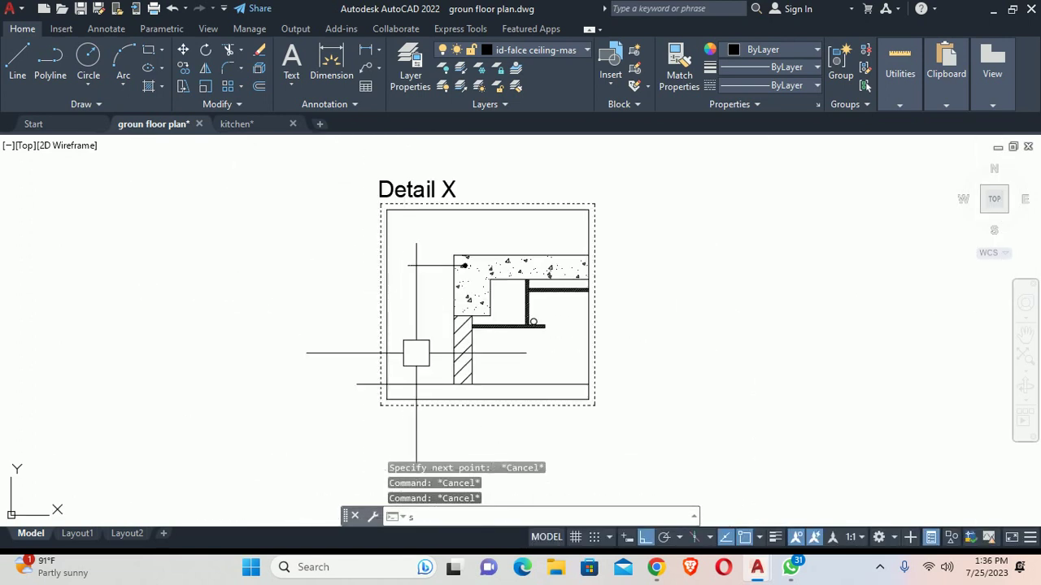
Step: Start stretching the detail frame's left side, then cancel the stretch
{"action": "key", "text": "Return"}
{"action": "left_click", "coordinate": [387, 437]}
{"action": "left_click", "coordinate": [372, 160]}
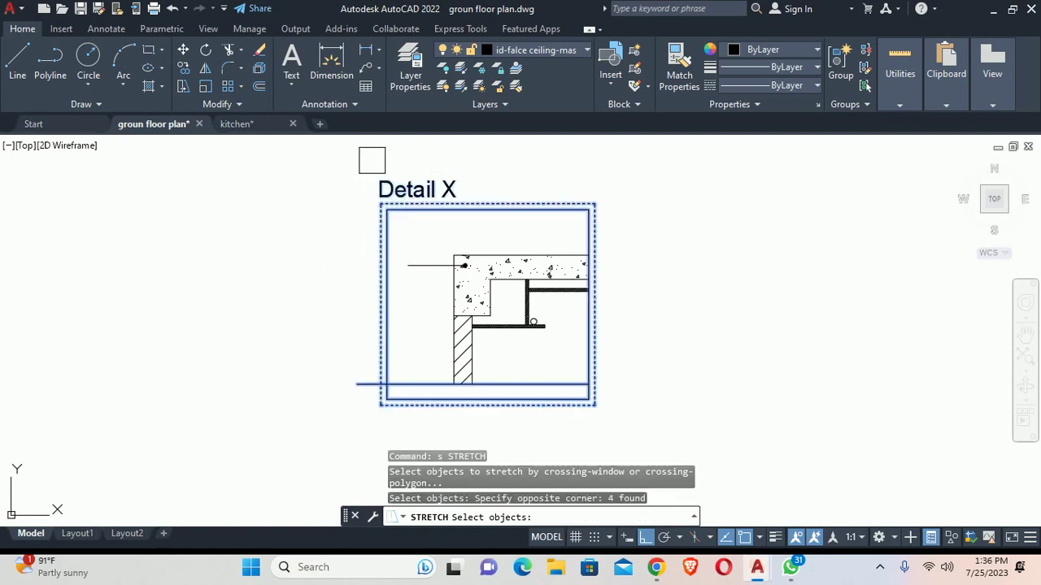
{"action": "key", "text": "Return"}
{"action": "left_click", "coordinate": [310, 215]}
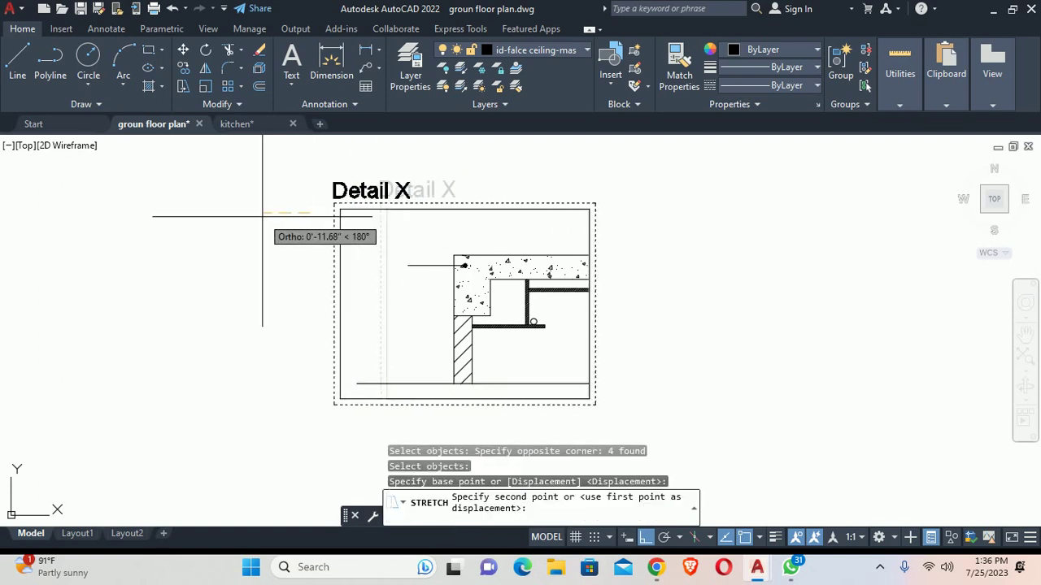
{"action": "key", "text": "Escape"}
{"action": "key", "text": "Escape"}
{"action": "key", "text": "Escape"}
{"action": "key", "text": "Escape"}
Step: Add multiline text 'RCC Slab' at 1' height near the slab
{"action": "type", "text": "mt"}
{"action": "key", "text": "Return"}
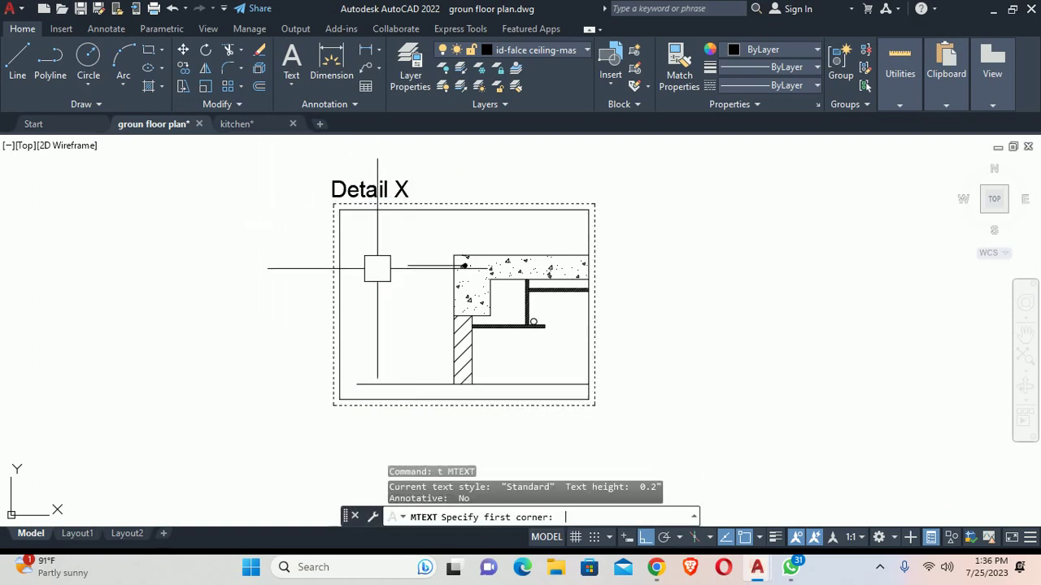
{"action": "scroll", "coordinate": [373, 260], "scroll_direction": "up", "scroll_amount": 4}
{"action": "left_click", "coordinate": [328, 219]}
{"action": "left_click", "coordinate": [820, 232]}
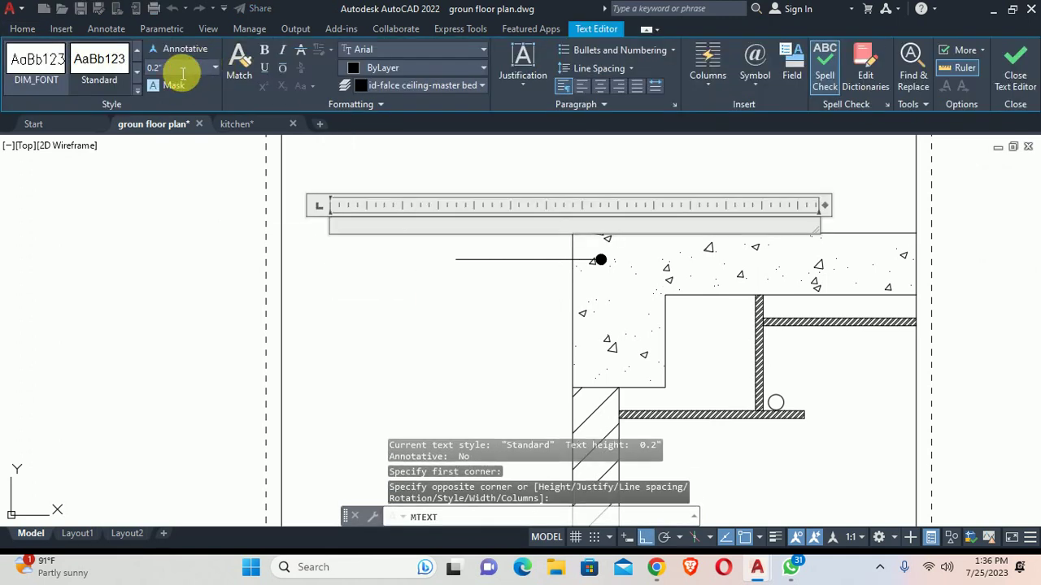
{"action": "type", "text": "1"}
{"action": "key", "text": "Return"}
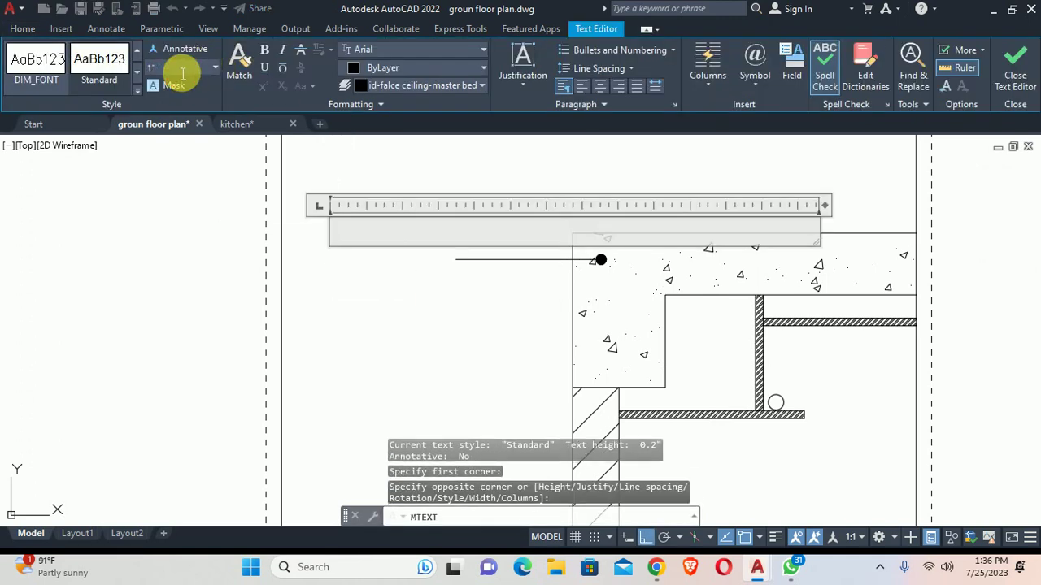
{"action": "type", "text": "RCC S"}
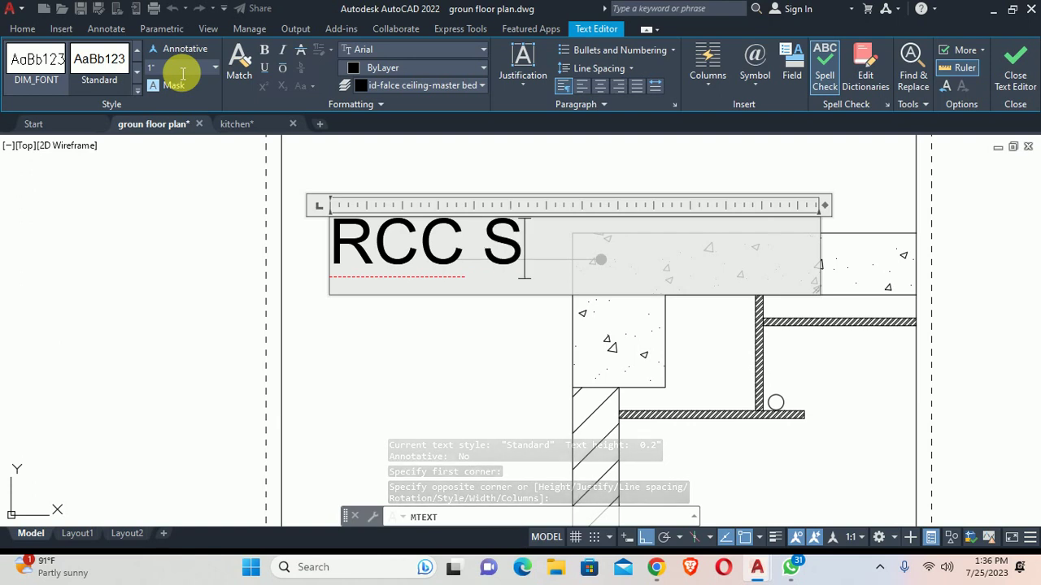
{"action": "type", "text": "lab"}
{"action": "key", "text": "Escape"}
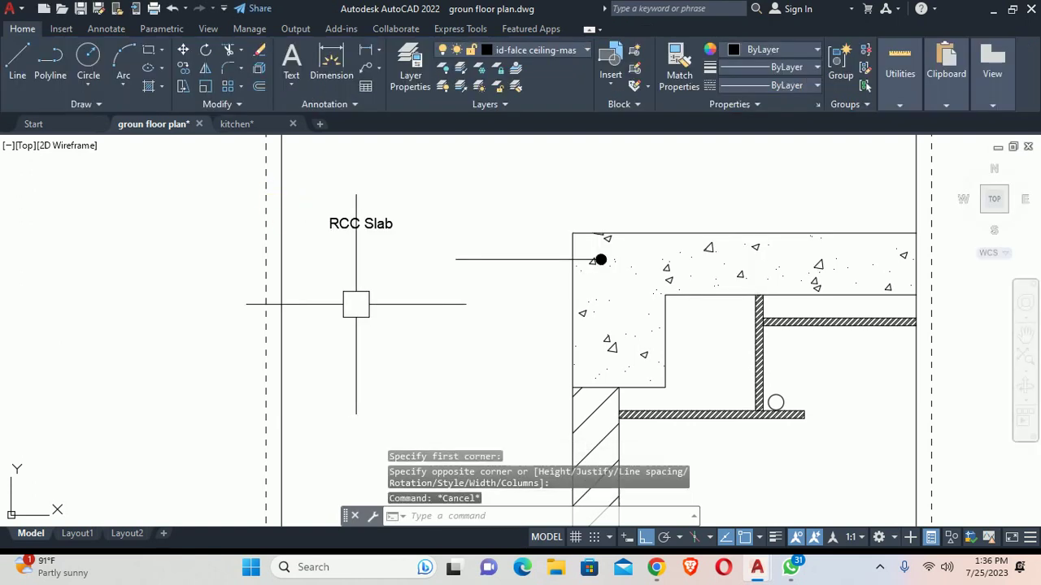
{"action": "key", "text": "Tab"}
{"action": "type", "text": "m"}
Step: Move the 'RCC Slab' label down and right to the leader's end
{"action": "key", "text": "Return"}
{"action": "left_click", "coordinate": [356, 226]}
{"action": "key", "text": "Return"}
{"action": "left_click", "coordinate": [371, 305]}
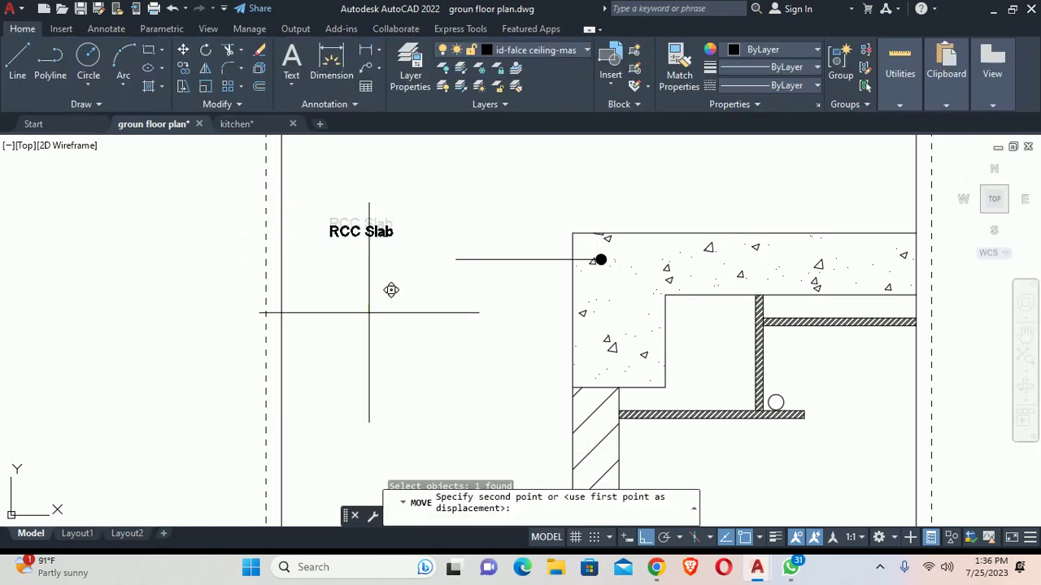
{"action": "left_click", "coordinate": [372, 341]}
{"action": "key", "text": "Return"}
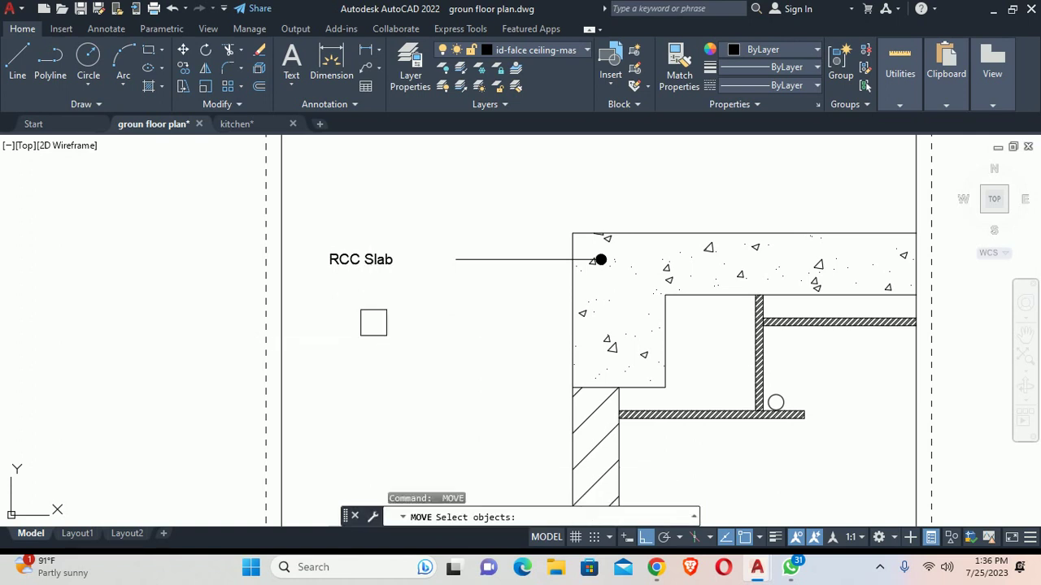
{"action": "left_click", "coordinate": [362, 260]}
{"action": "key", "text": "Return"}
{"action": "left_click", "coordinate": [395, 332]}
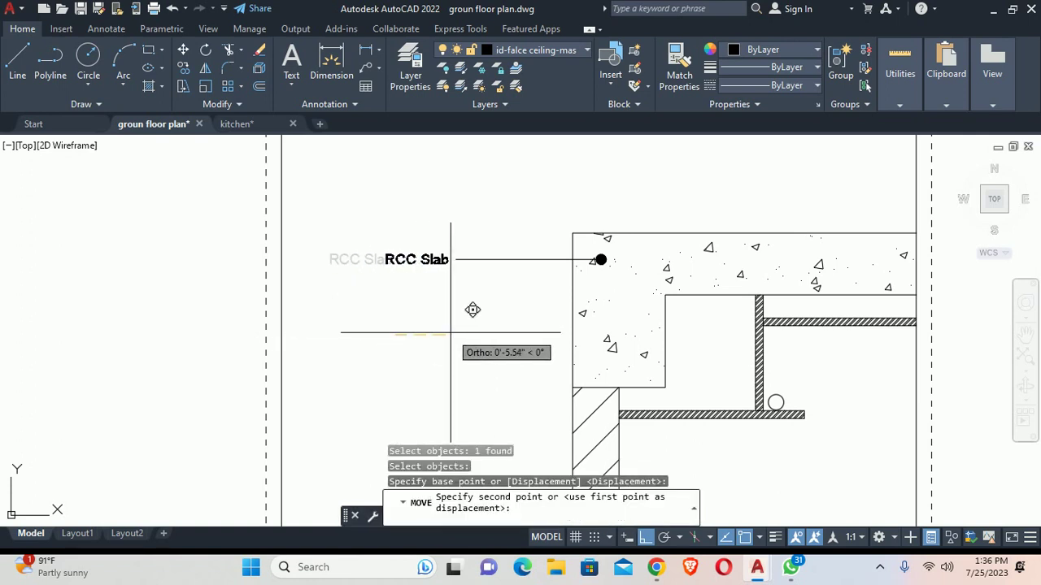
{"action": "key", "text": "Escape"}
{"action": "key", "text": "Escape"}
{"action": "scroll", "coordinate": [428, 302], "scroll_direction": "down", "scroll_amount": 2}
Step: Select the RCC Slab label and leader for copying, then cancel the copy
{"action": "middle_click_drag", "start_coordinate": [429, 302], "coordinate": [428, 282]}
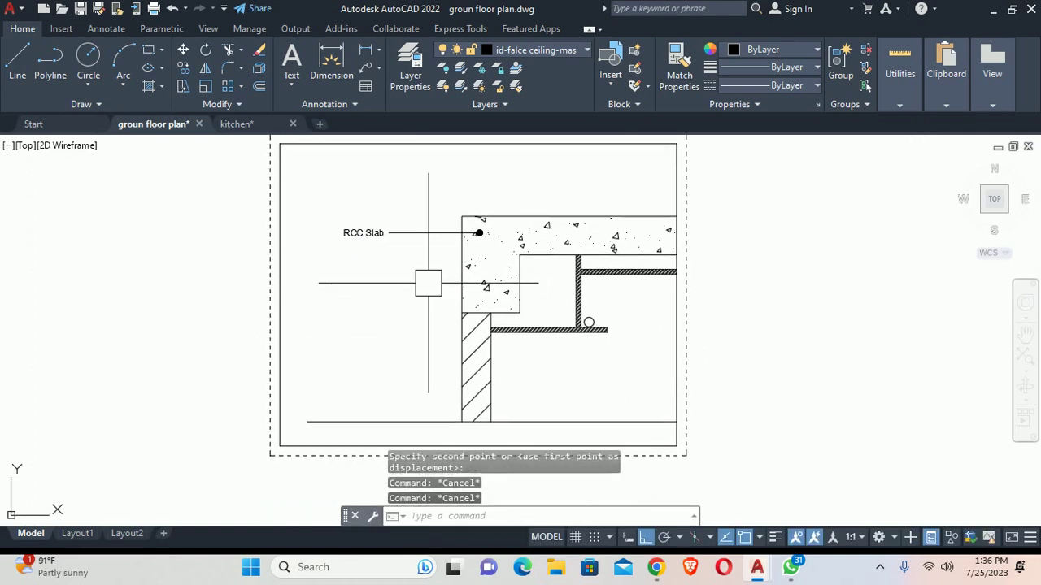
{"action": "key", "text": "Escape"}
{"action": "type", "text": "o"}
{"action": "key", "text": "Return"}
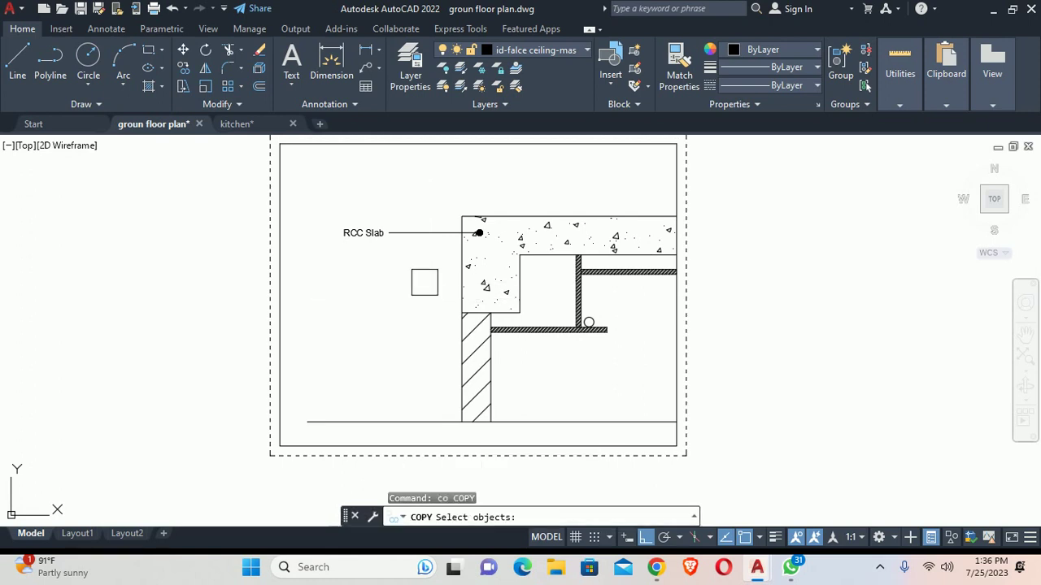
{"action": "left_click", "coordinate": [423, 284]}
{"action": "left_click", "coordinate": [348, 220]}
{"action": "key", "text": "Return"}
{"action": "left_click", "coordinate": [479, 232]}
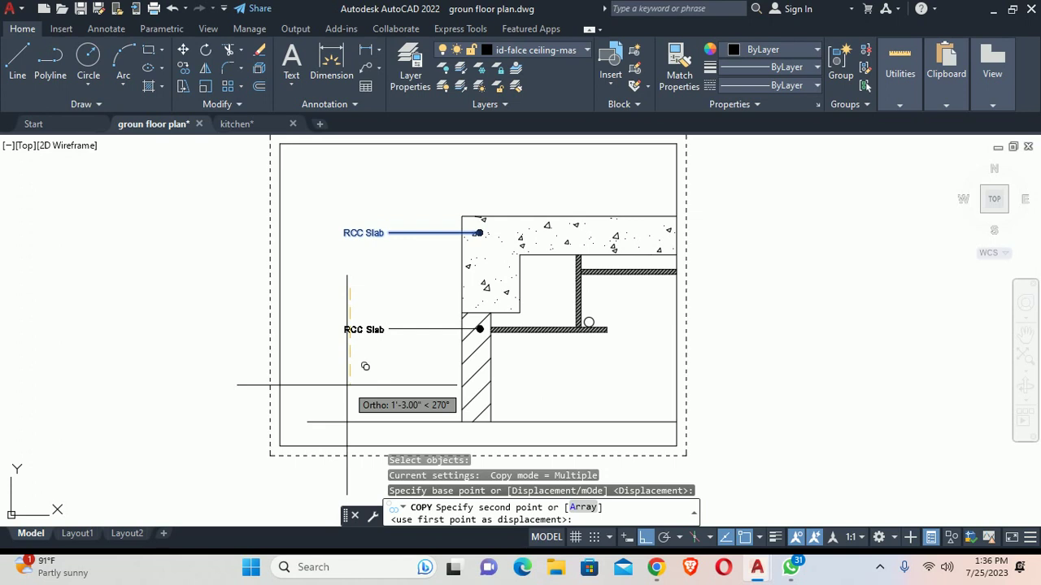
{"action": "key", "text": "Escape"}
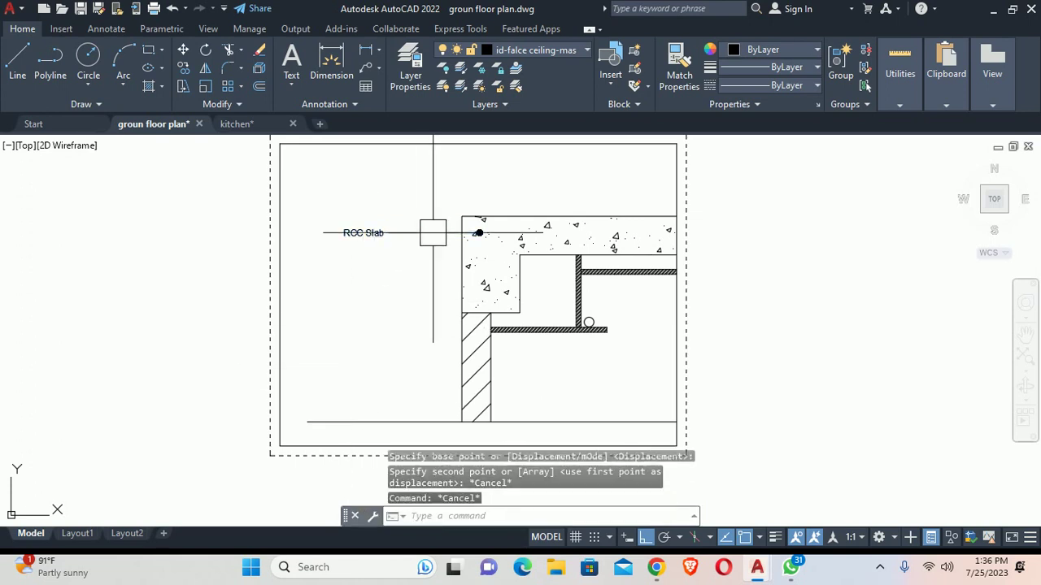
Step: Change the RCC Slab leader's arrowhead to Closed filled
{"action": "left_click", "coordinate": [430, 233]}
{"action": "left_click", "coordinate": [597, 150]}
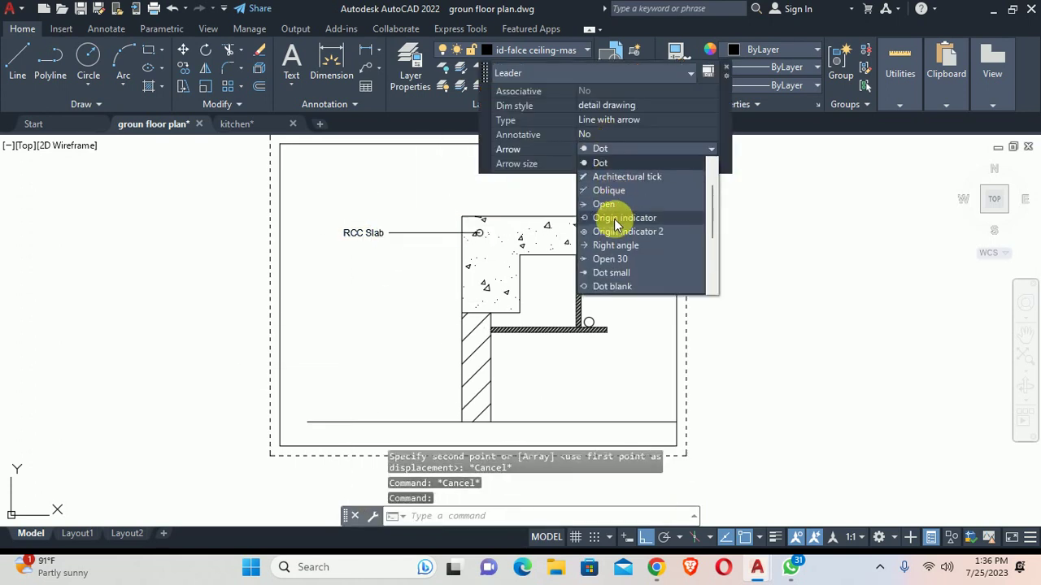
{"action": "scroll", "coordinate": [609, 185], "scroll_direction": "up", "scroll_amount": 3}
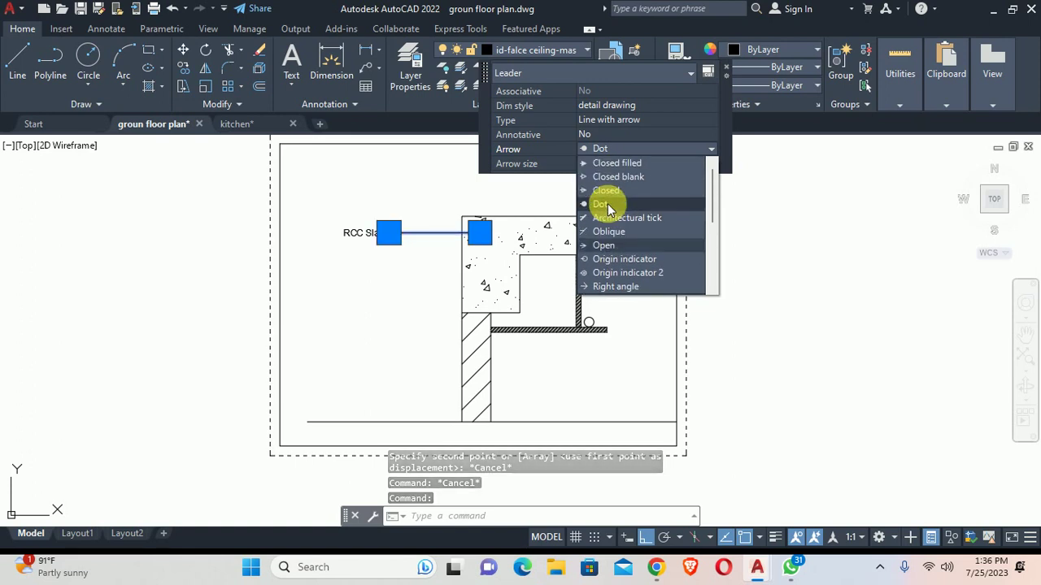
{"action": "left_click", "coordinate": [610, 163]}
{"action": "key", "text": "Escape"}
Step: Push the RCC Slab leader's tip into the slab and begin a new leader near the wall corner
{"action": "scroll", "coordinate": [471, 233], "scroll_direction": "up", "scroll_amount": 2}
{"action": "scroll", "coordinate": [471, 233], "scroll_direction": "up", "scroll_amount": 2}
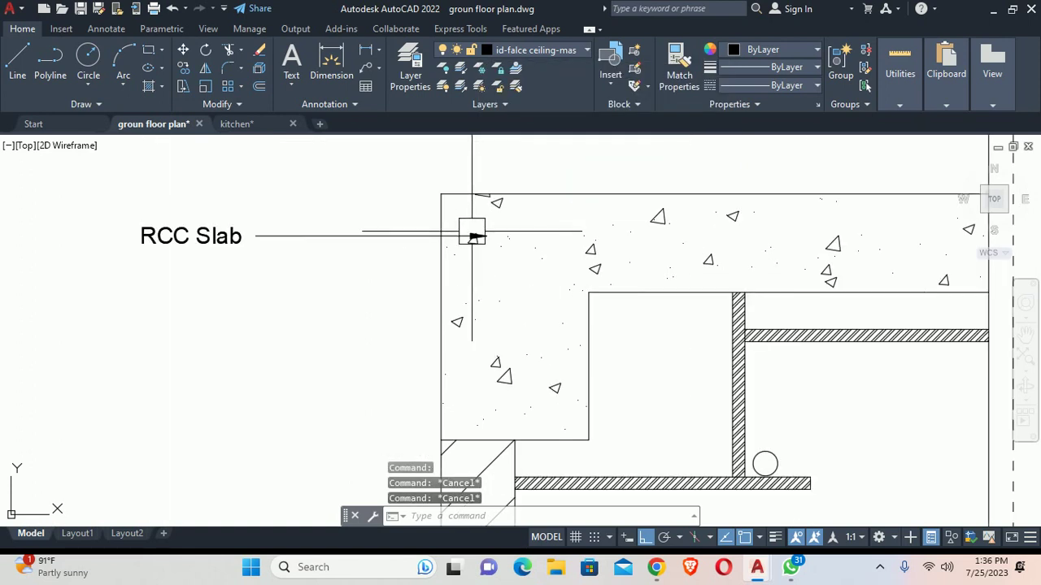
{"action": "left_click", "coordinate": [468, 235]}
{"action": "scroll", "coordinate": [488, 237], "scroll_direction": "up", "scroll_amount": 3}
{"action": "left_click", "coordinate": [523, 239]}
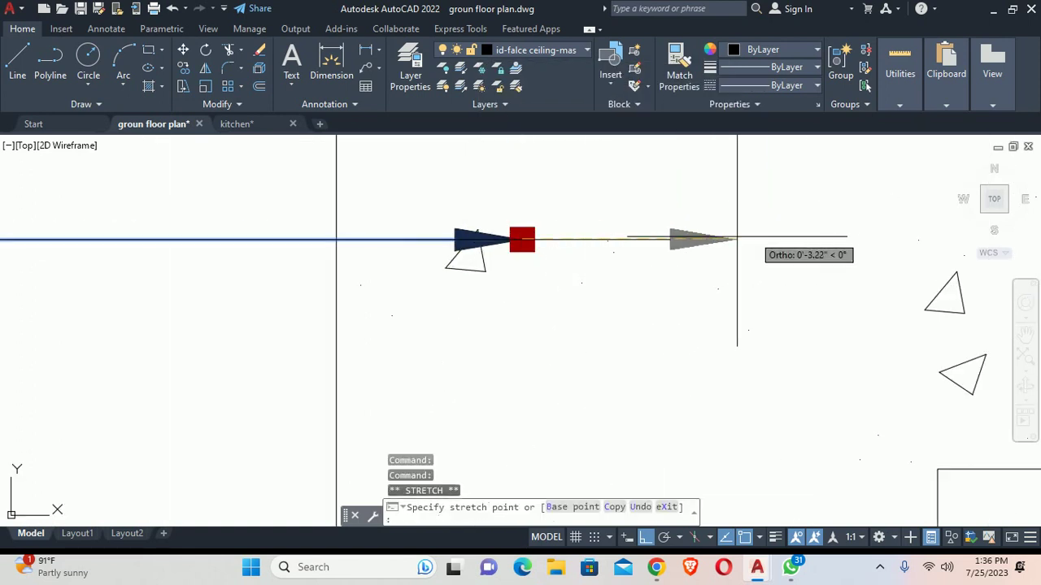
{"action": "scroll", "coordinate": [626, 244], "scroll_direction": "down", "scroll_amount": 3}
{"action": "key", "text": "Escape"}
{"action": "middle_click_drag", "start_coordinate": [626, 252], "coordinate": [501, 232]}
{"action": "type", "text": "le"}
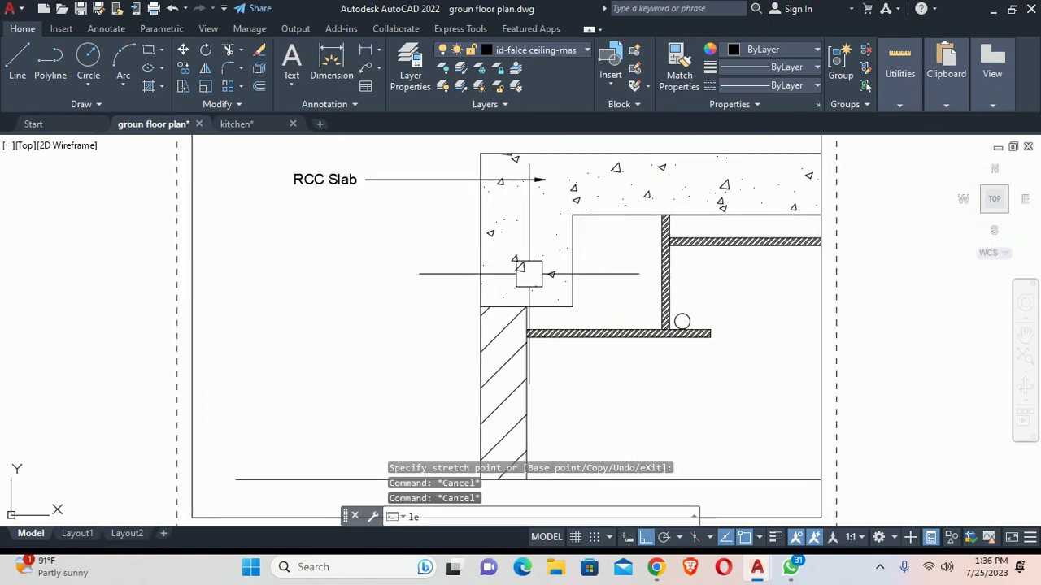
{"action": "key", "text": "Return"}
{"action": "scroll", "coordinate": [537, 337], "scroll_direction": "up", "scroll_amount": 4}
Step: Draw a leader from the ceiling board with an angled bend and horizontal landing
{"action": "left_click", "coordinate": [598, 313]}
{"action": "scroll", "coordinate": [488, 268], "scroll_direction": "down", "scroll_amount": 2}
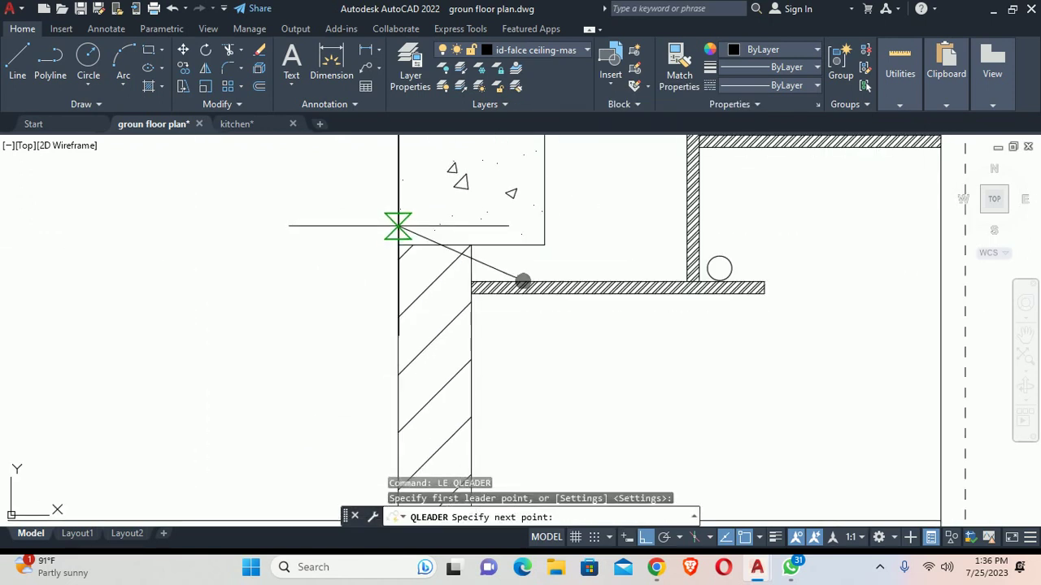
{"action": "scroll", "coordinate": [406, 244], "scroll_direction": "down", "scroll_amount": 1}
{"action": "scroll", "coordinate": [440, 350], "scroll_direction": "down", "scroll_amount": 2}
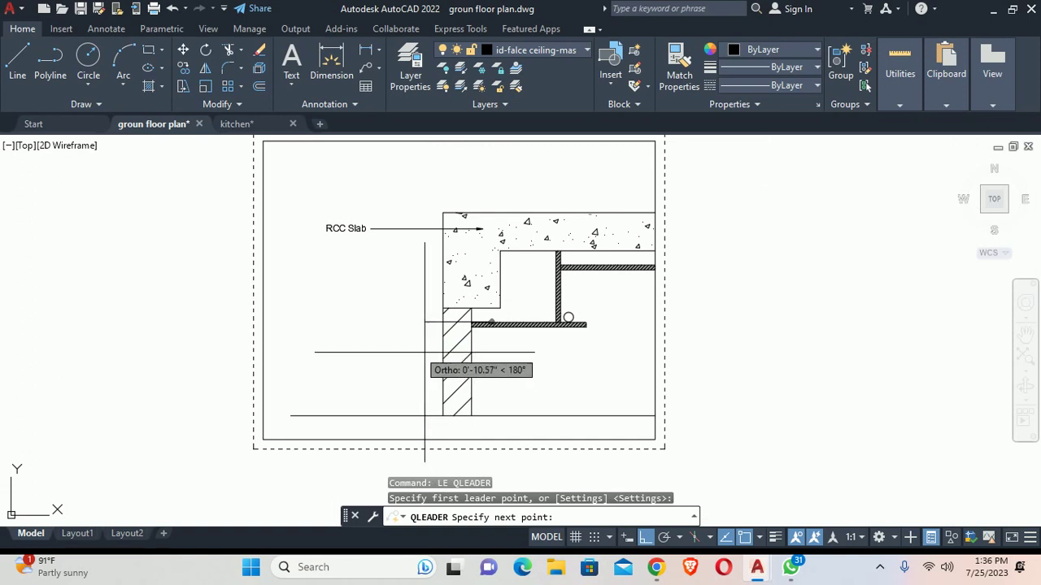
{"action": "scroll", "coordinate": [411, 279], "scroll_direction": "up", "scroll_amount": 4}
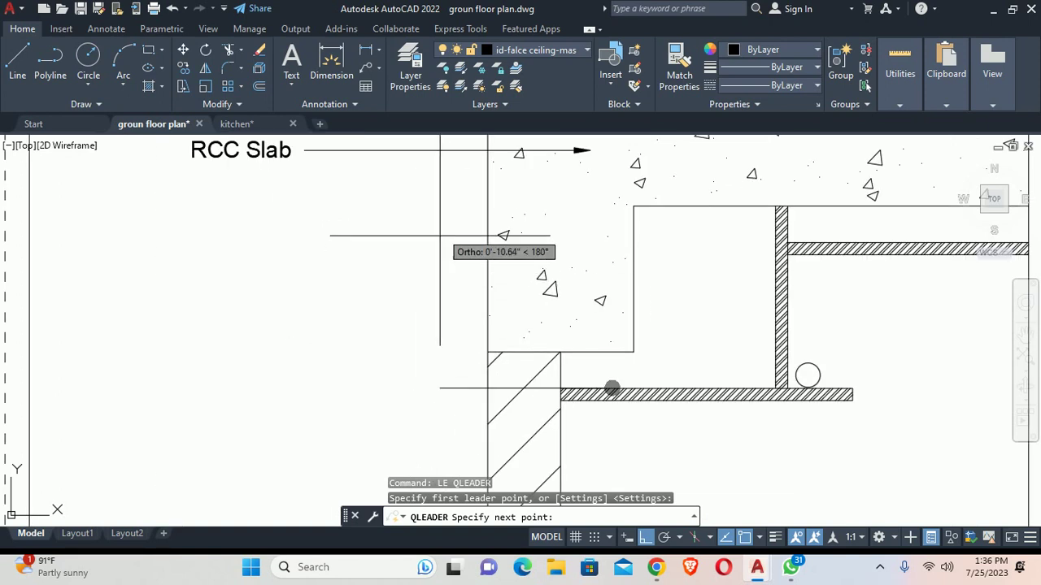
{"action": "key", "text": "F8"}
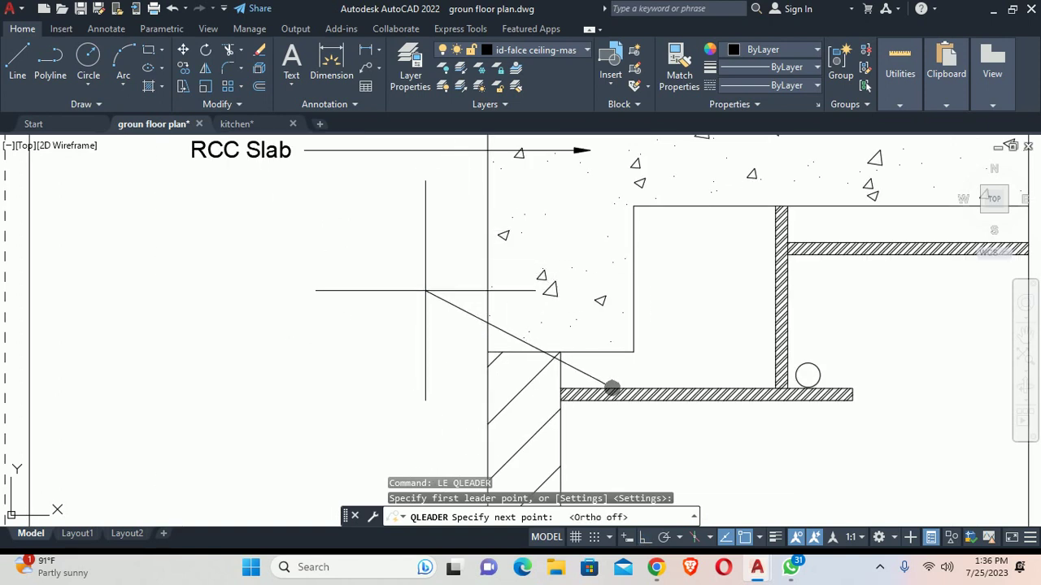
{"action": "left_click", "coordinate": [427, 310]}
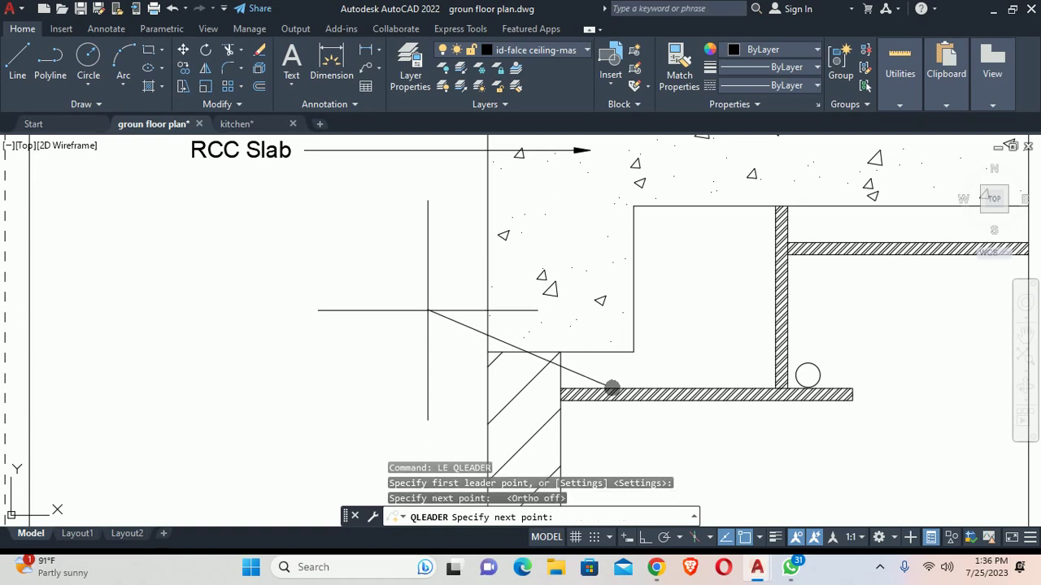
{"action": "key", "text": "F8"}
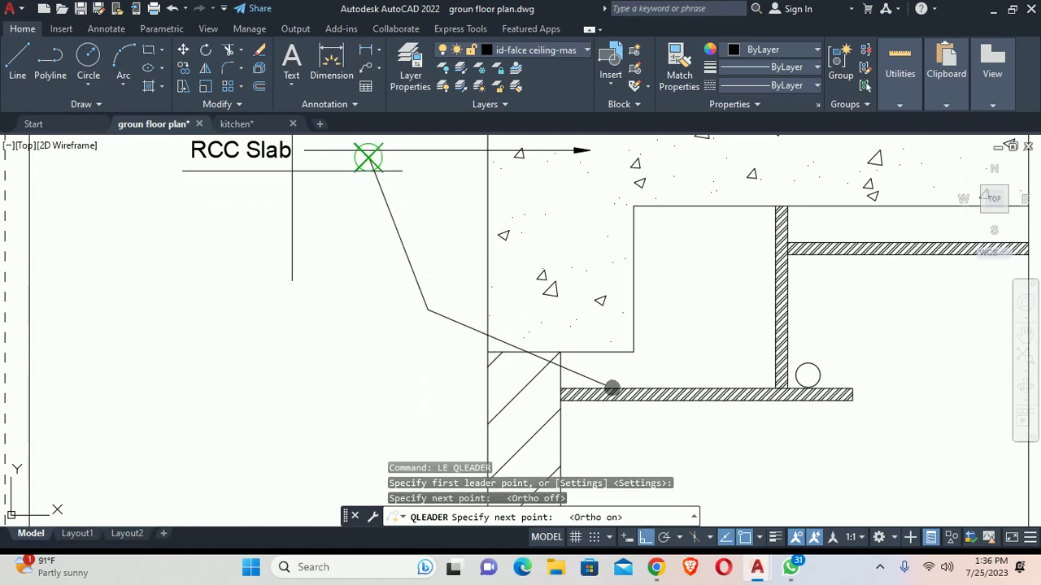
{"action": "left_click", "coordinate": [302, 300]}
{"action": "key", "text": "Escape"}
{"action": "key", "text": "Escape"}
{"action": "key", "text": "Escape"}
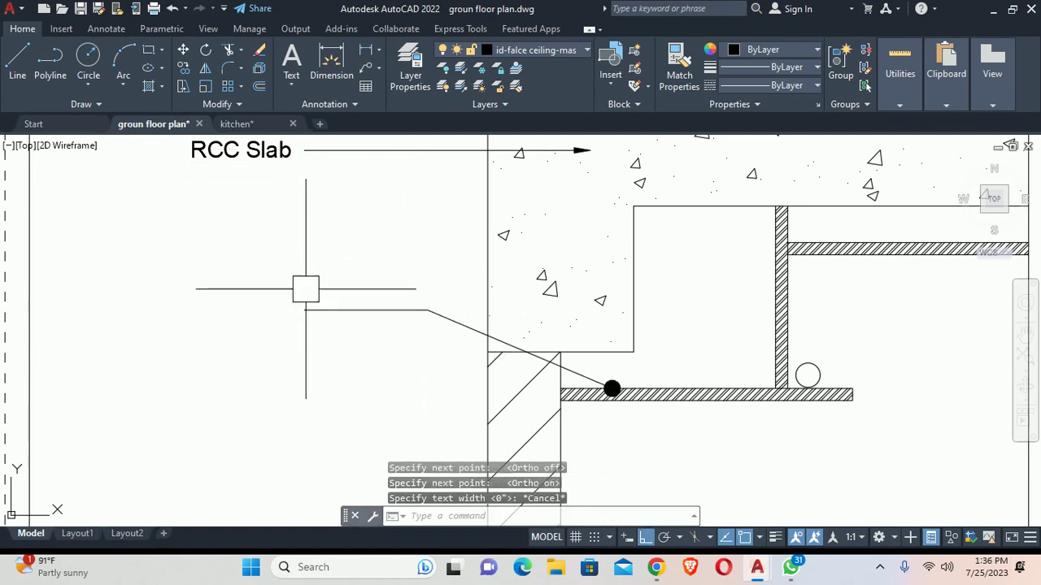
Step: Match the new leader's properties to the RCC Slab leader's filled-arrow style
{"action": "left_click", "coordinate": [429, 319]}
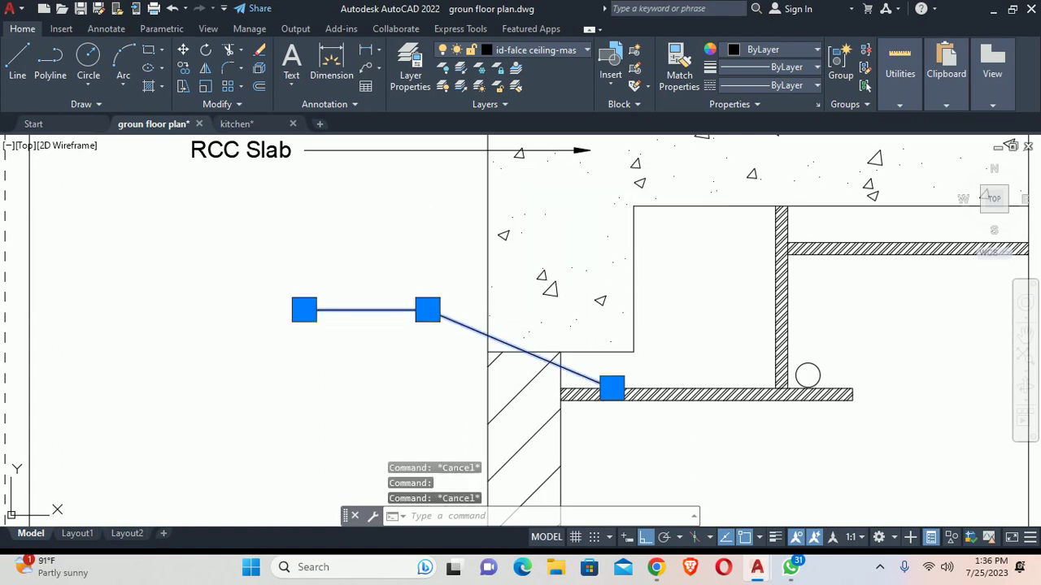
{"action": "type", "text": "ma"}
{"action": "key", "text": "Return"}
{"action": "left_click", "coordinate": [405, 150]}
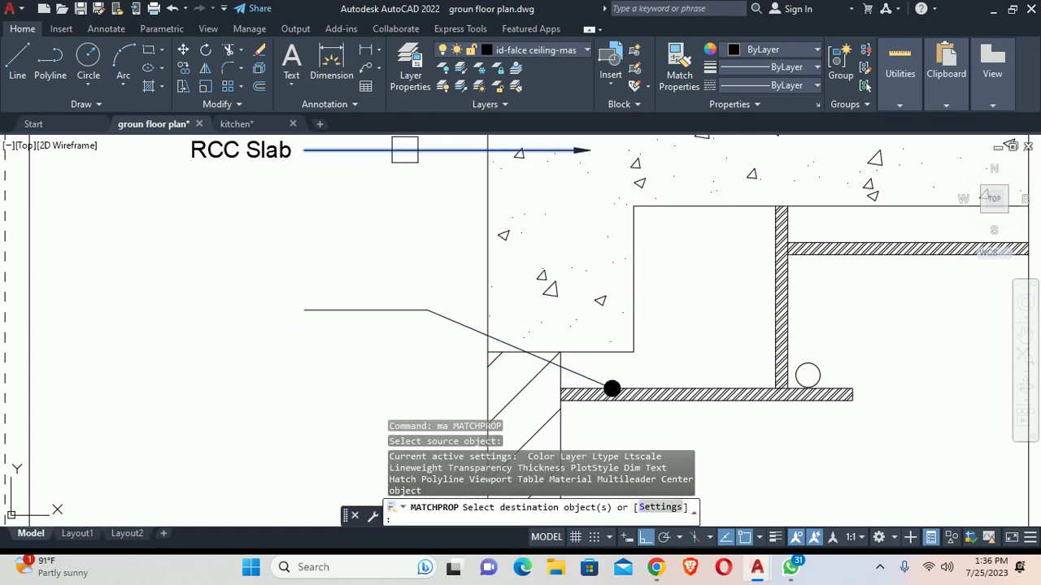
{"action": "left_click", "coordinate": [393, 316]}
{"action": "key", "text": "Escape"}
{"action": "scroll", "coordinate": [393, 316], "scroll_direction": "down", "scroll_amount": 3}
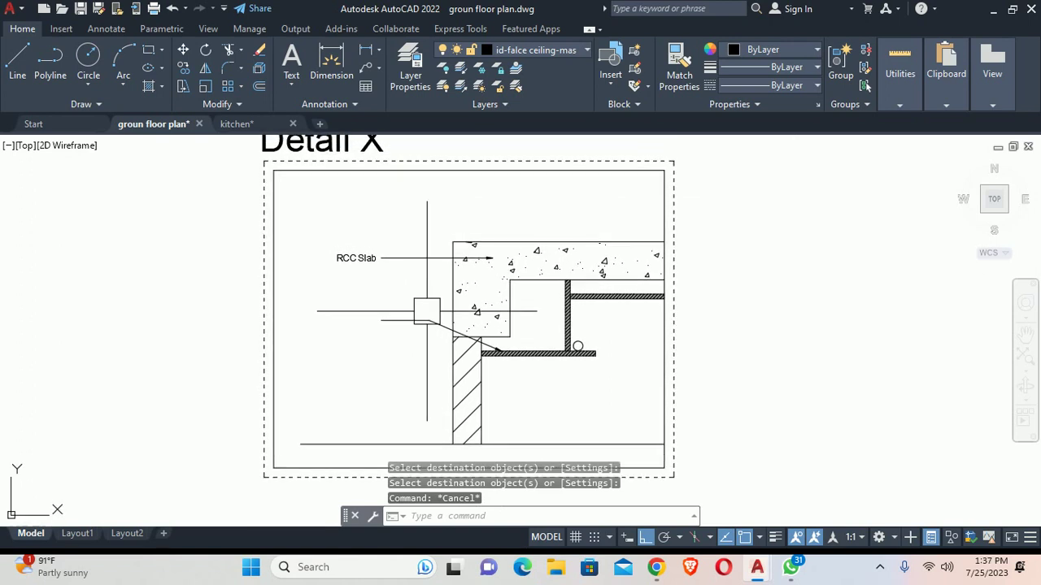
{"action": "key", "text": "Escape"}
{"action": "key", "text": "Escape"}
Step: Copy the 'RCC Slab' text to the new leader's tail
{"action": "key", "text": "Return"}
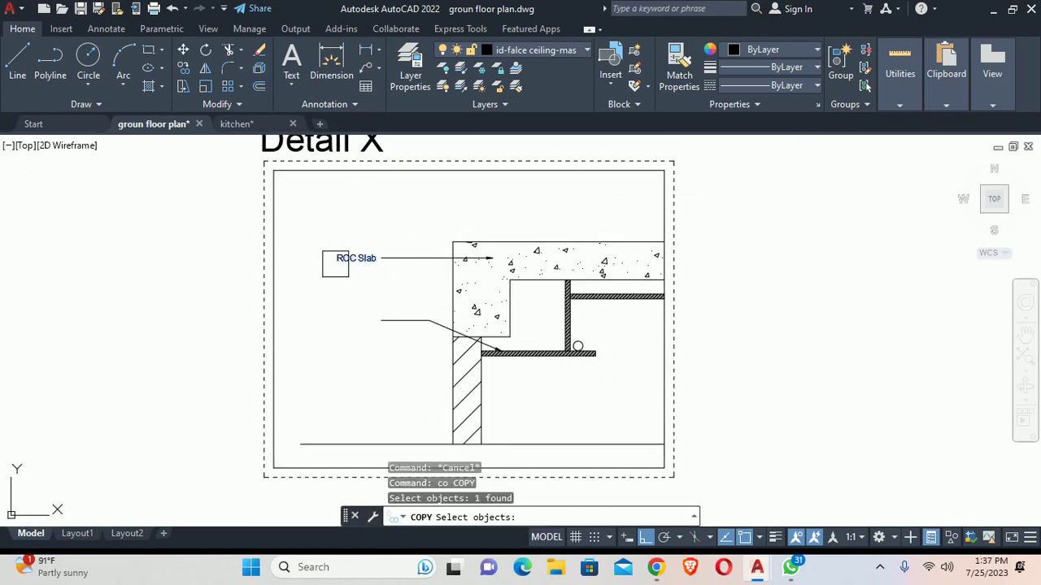
{"action": "left_click", "coordinate": [350, 257]}
{"action": "key", "text": "Return"}
{"action": "left_click", "coordinate": [350, 257]}
{"action": "left_click", "coordinate": [327, 356]}
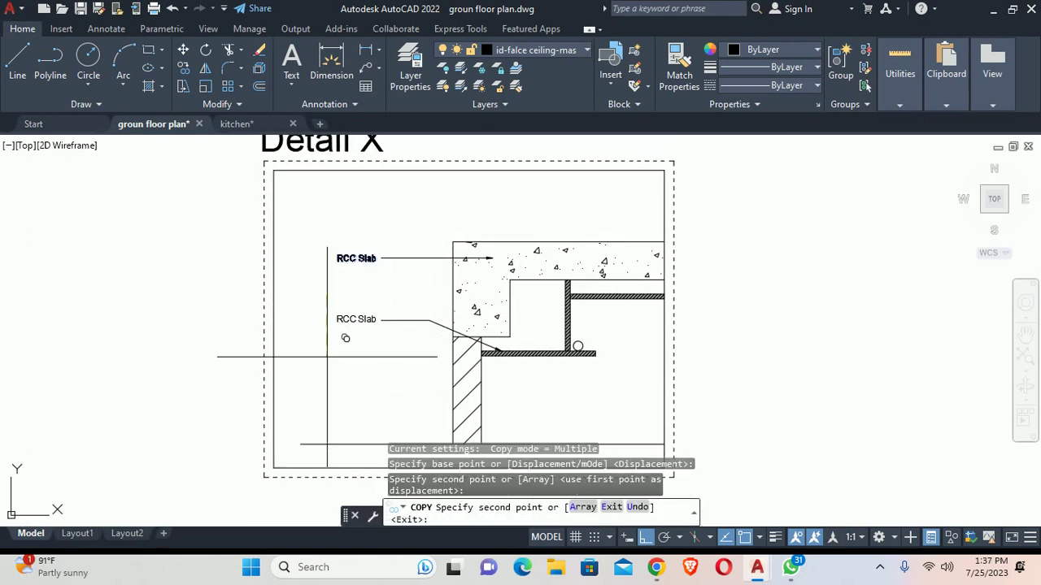
Step: Change the copied label's text to 'Plyboard 18 mm'
{"action": "key", "text": "Return"}
{"action": "double_click", "coordinate": [348, 320]}
{"action": "type", "text": "Plyboard 18 mm"}
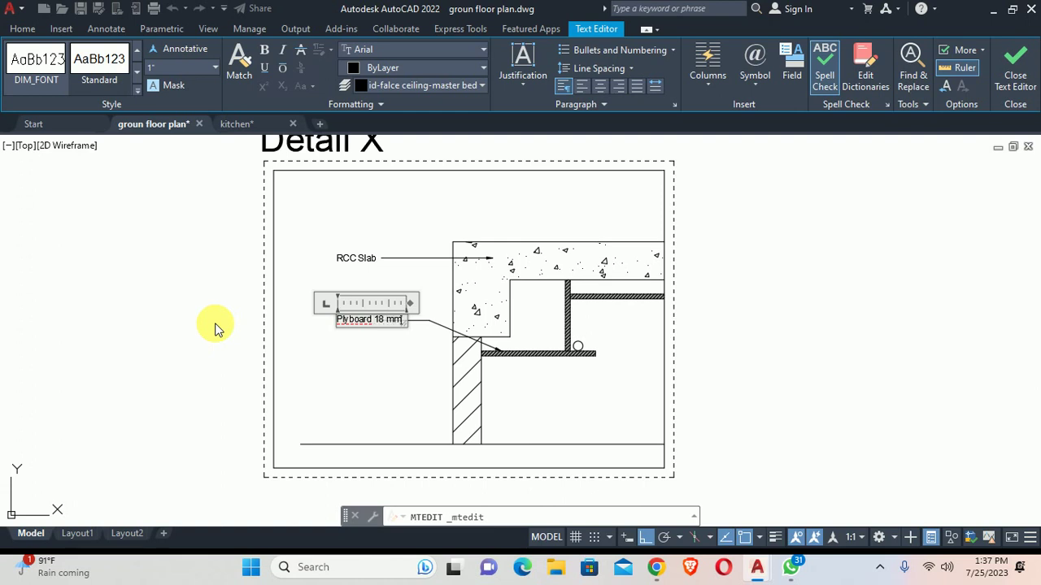
{"action": "key", "text": "Escape"}
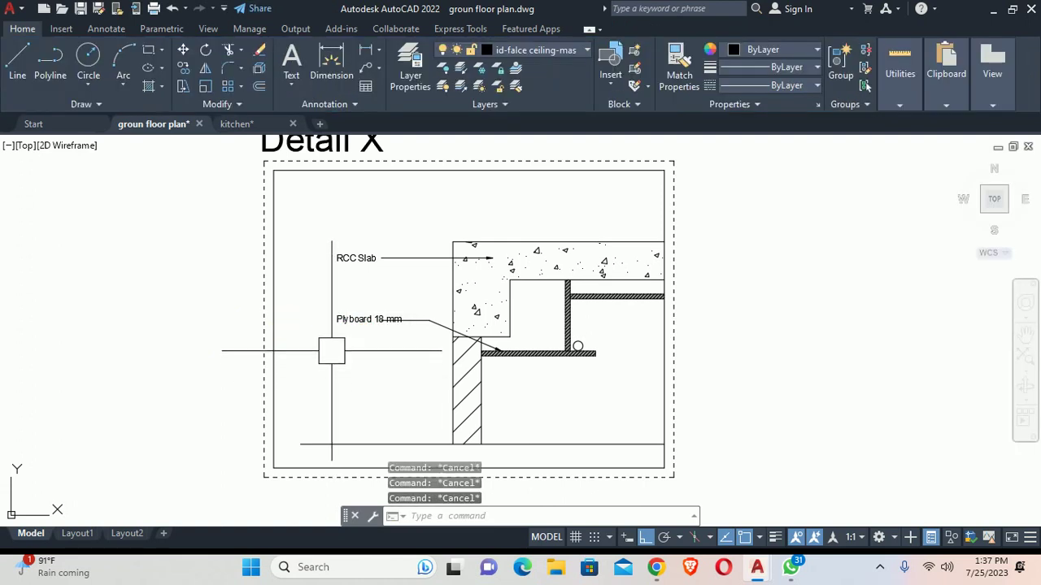
{"action": "scroll", "coordinate": [337, 309], "scroll_direction": "up", "scroll_amount": 3}
{"action": "scroll", "coordinate": [334, 293], "scroll_direction": "up", "scroll_amount": 3}
{"action": "type", "text": "m"}
{"action": "key", "text": "Return"}
{"action": "left_click", "coordinate": [333, 290]}
{"action": "key", "text": "Return"}
{"action": "left_click", "coordinate": [209, 317]}
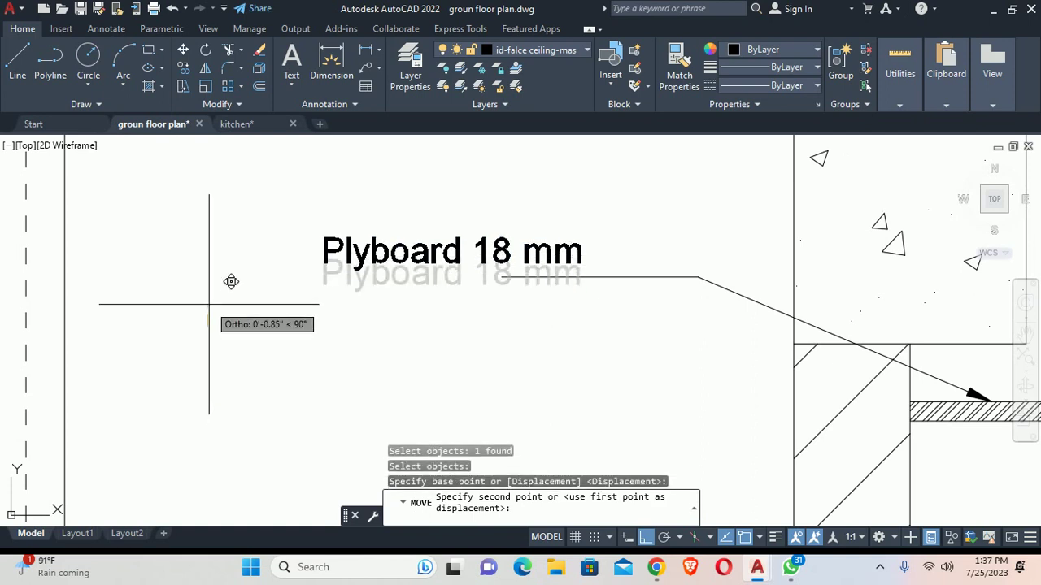
{"action": "key", "text": "Escape"}
Step: Add 'POP Finish' on a new line beneath 'Plyboard 18 mm'
{"action": "double_click", "coordinate": [577, 280]}
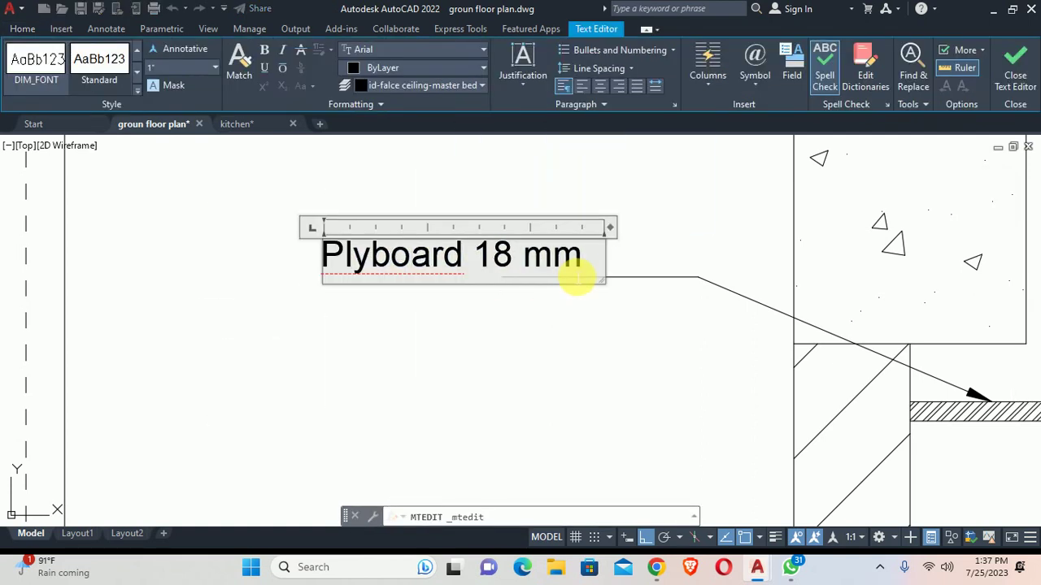
{"action": "key", "text": "Return"}
{"action": "type", "text": "POP Finish"}
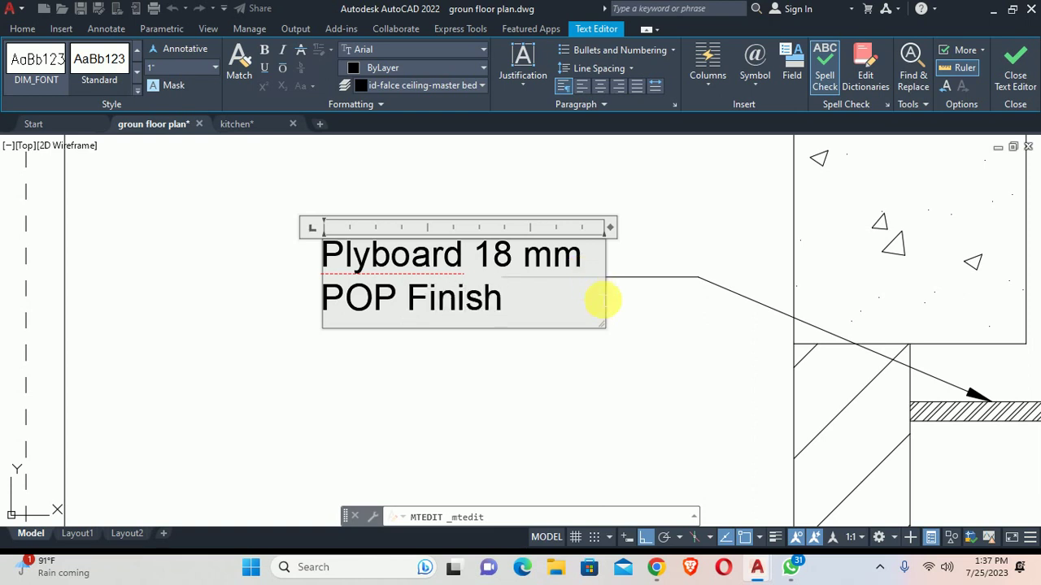
{"action": "key", "text": "Escape"}
{"action": "key", "text": "Escape"}
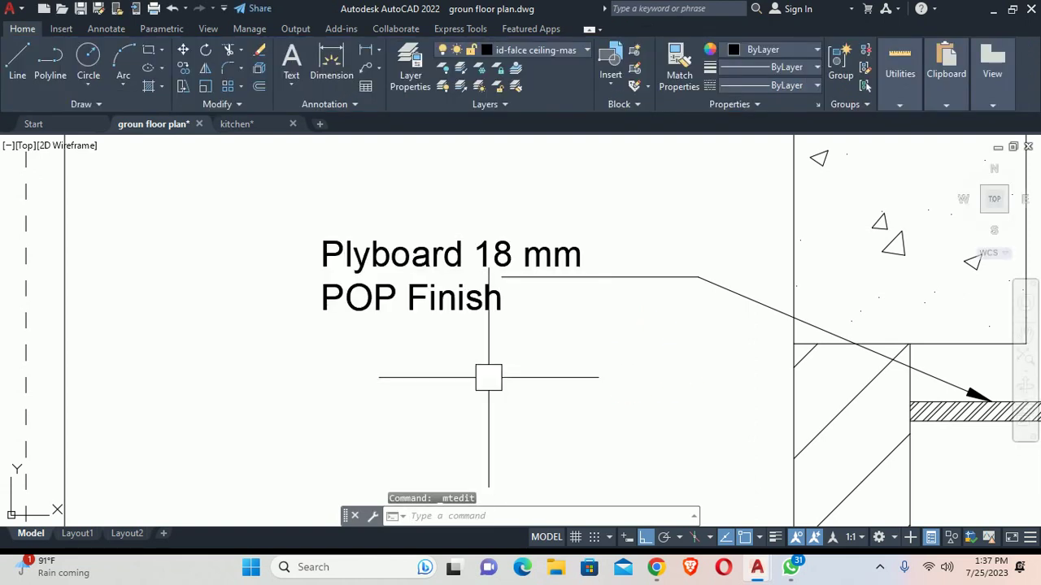
{"action": "scroll", "coordinate": [476, 293], "scroll_direction": "down", "scroll_amount": 4}
{"action": "scroll", "coordinate": [573, 342], "scroll_direction": "up", "scroll_amount": 1}
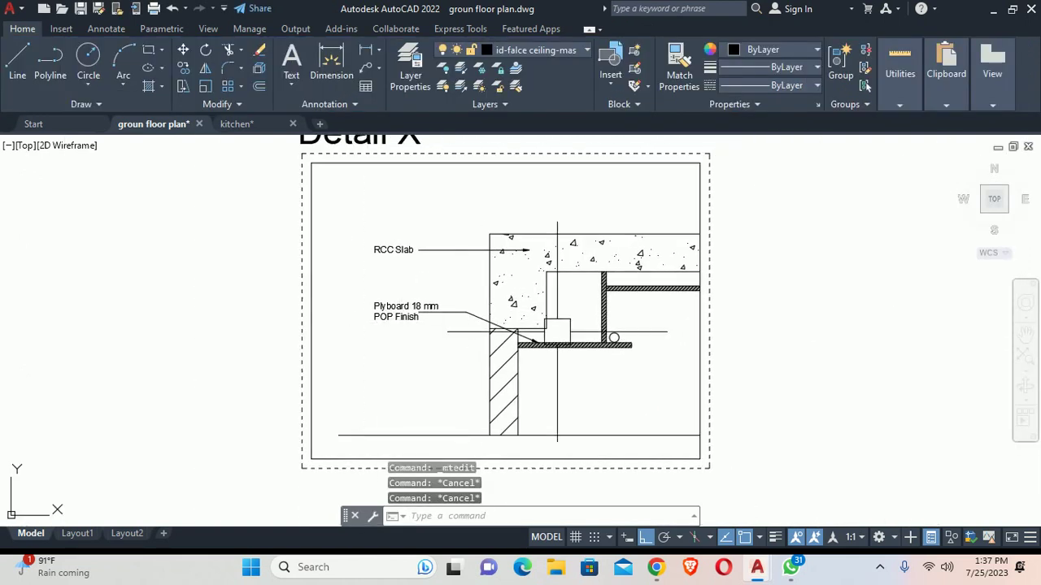
{"action": "scroll", "coordinate": [573, 341], "scroll_direction": "up", "scroll_amount": 3}
Step: Draw a leader from the upper hatched board to the Plyboard label's landing
{"action": "type", "text": "le"}
{"action": "key", "text": "Return"}
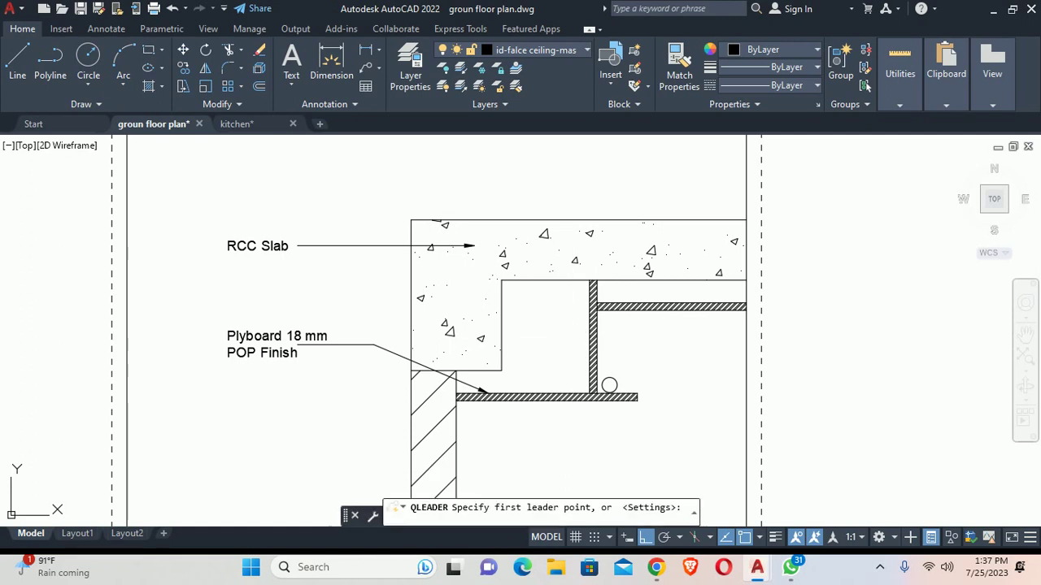
{"action": "scroll", "coordinate": [586, 348], "scroll_direction": "up", "scroll_amount": 2}
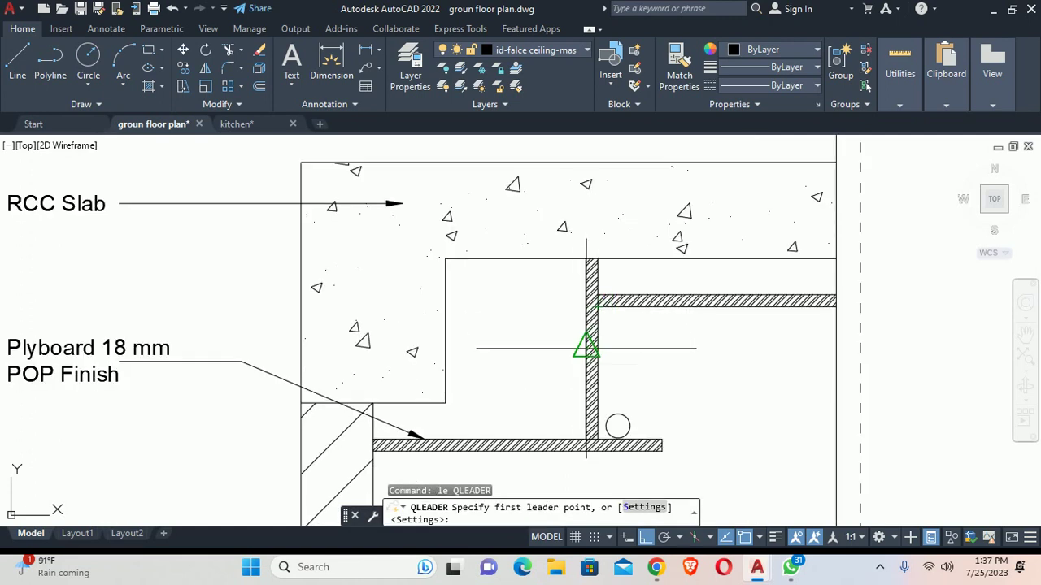
{"action": "left_click", "coordinate": [695, 306]}
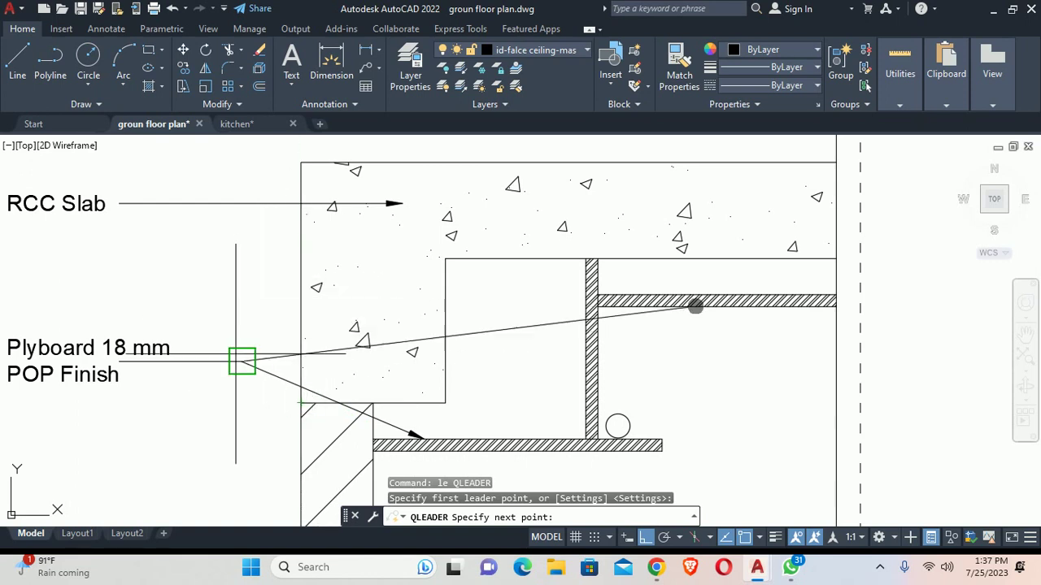
{"action": "scroll", "coordinate": [282, 299], "scroll_direction": "up", "scroll_amount": 4}
{"action": "left_click", "coordinate": [291, 317]}
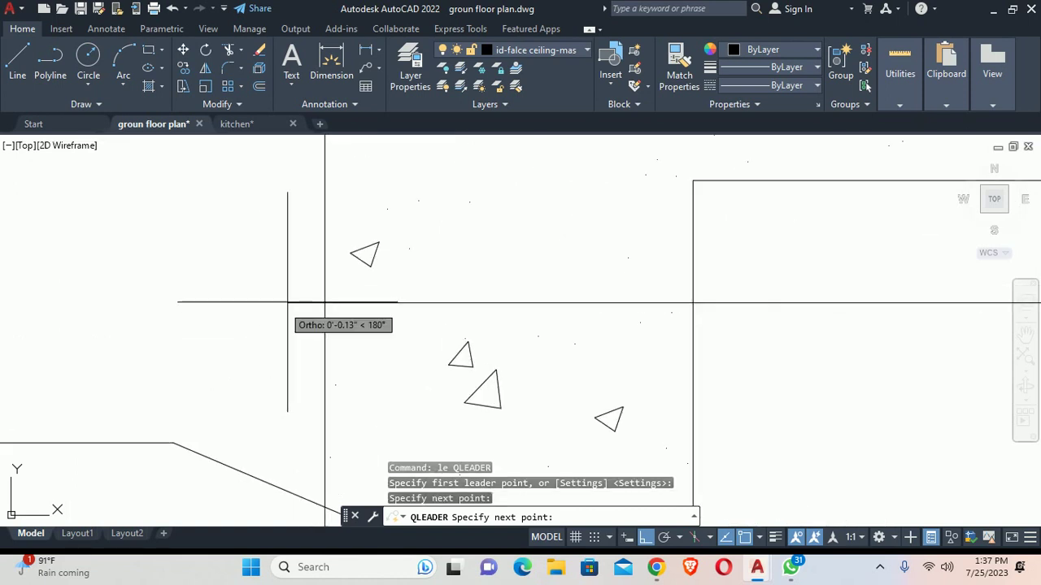
{"action": "left_click", "coordinate": [173, 443]}
{"action": "key", "text": "Escape"}
Step: Start another leader at the wall edge, then cancel it
{"action": "scroll", "coordinate": [268, 317], "scroll_direction": "down", "scroll_amount": 3}
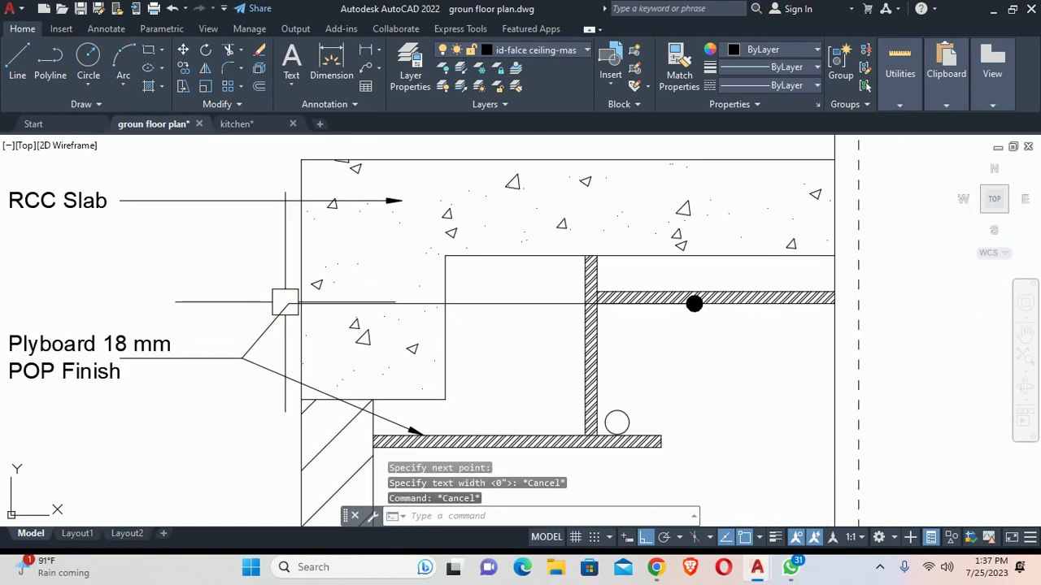
{"action": "middle_click_drag", "start_coordinate": [314, 323], "coordinate": [284, 298]}
{"action": "type", "text": "1e"}
{"action": "key", "text": "Return"}
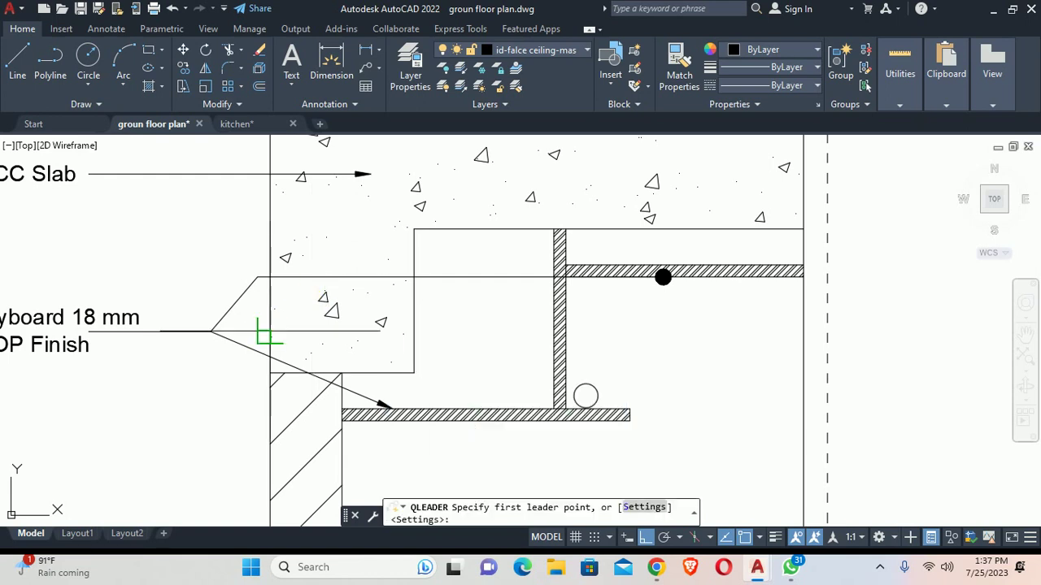
{"action": "left_click", "coordinate": [553, 331]}
{"action": "key", "text": "Escape"}
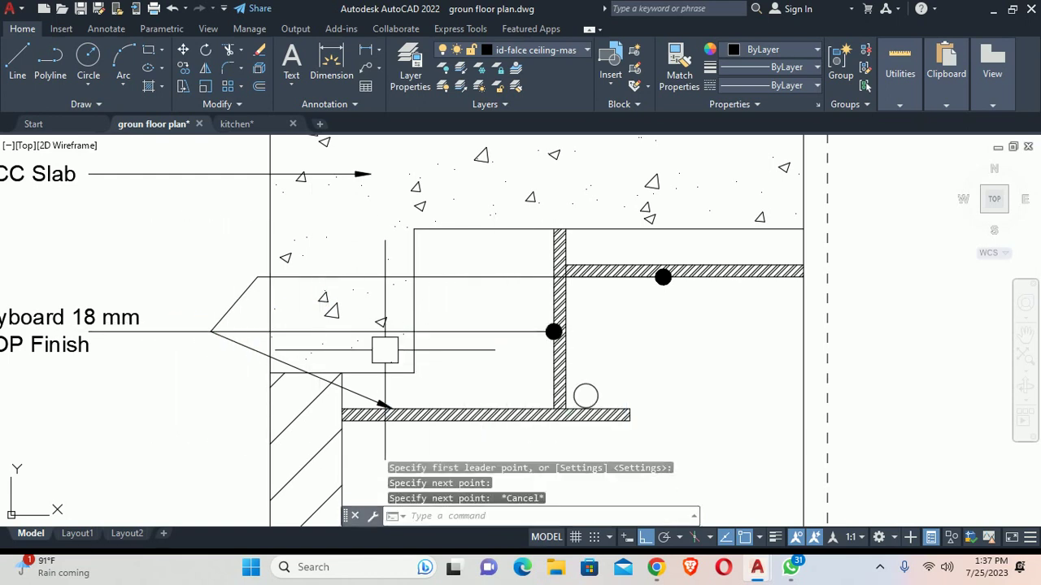
{"action": "key", "text": "Escape"}
{"action": "key", "text": "Escape"}
Step: Begin matching properties from the existing leader, then cancel it
{"action": "type", "text": "ma"}
{"action": "key", "text": "Return"}
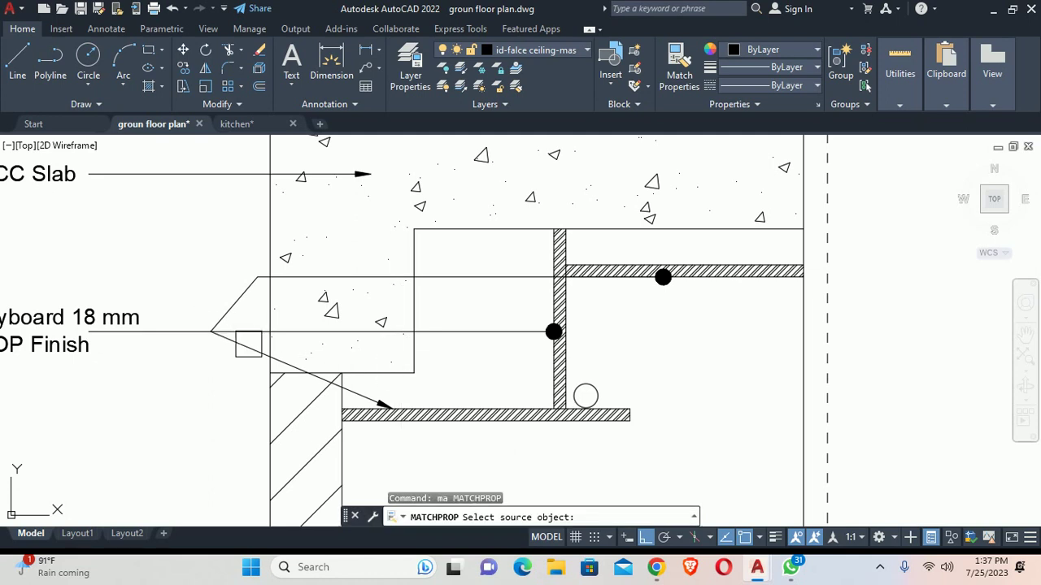
{"action": "left_click", "coordinate": [249, 344]}
{"action": "left_click", "coordinate": [490, 300]}
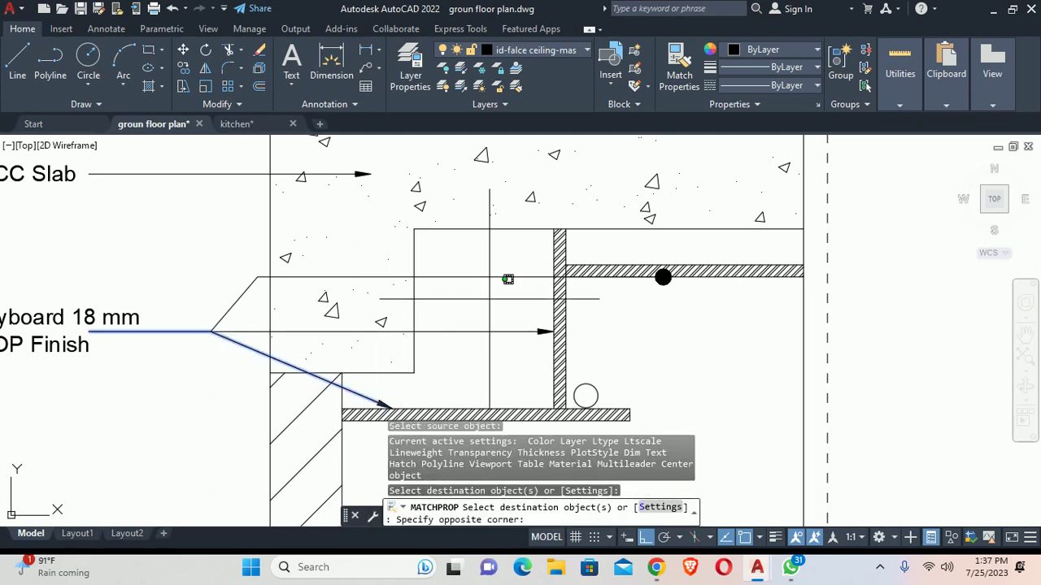
{"action": "key", "text": "Escape"}
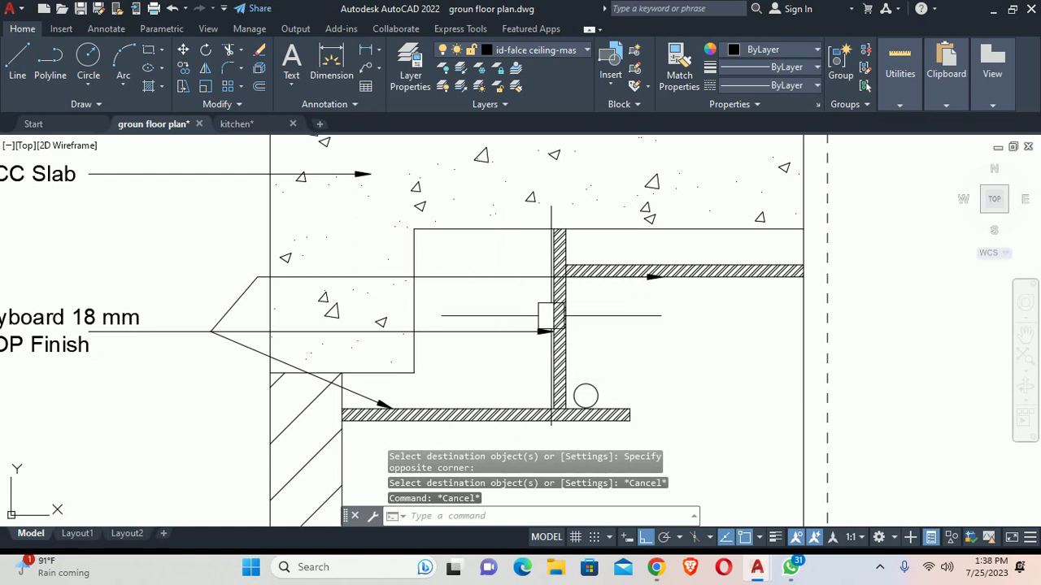
{"action": "scroll", "coordinate": [494, 309], "scroll_direction": "up", "scroll_amount": 1}
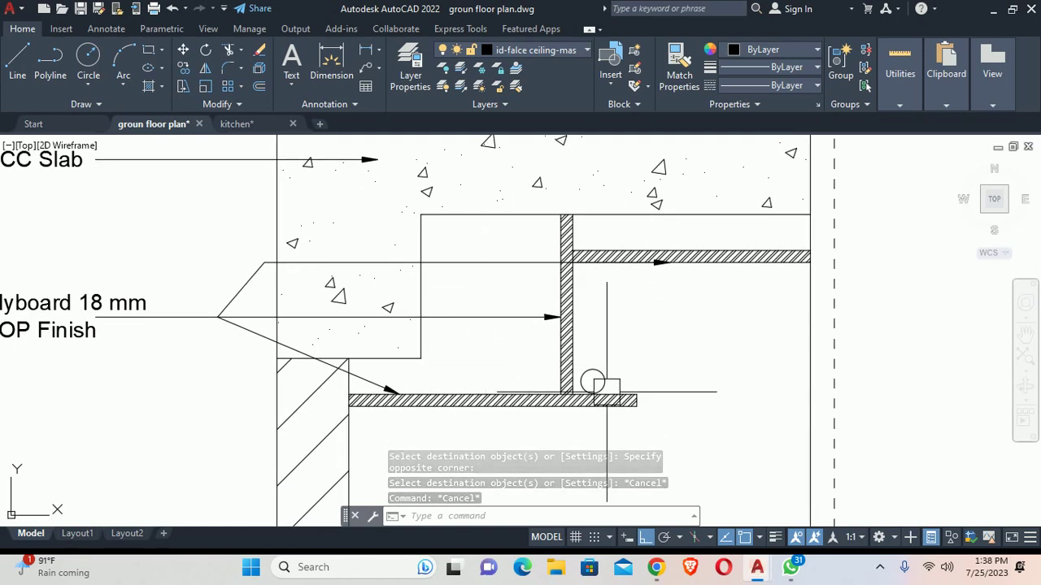
{"action": "scroll", "coordinate": [595, 376], "scroll_direction": "up", "scroll_amount": 1}
Step: Hatch the light circle and set its pattern to SOLID
{"action": "type", "text": "h"}
{"action": "scroll", "coordinate": [582, 378], "scroll_direction": "up", "scroll_amount": 1}
{"action": "key", "text": "Return"}
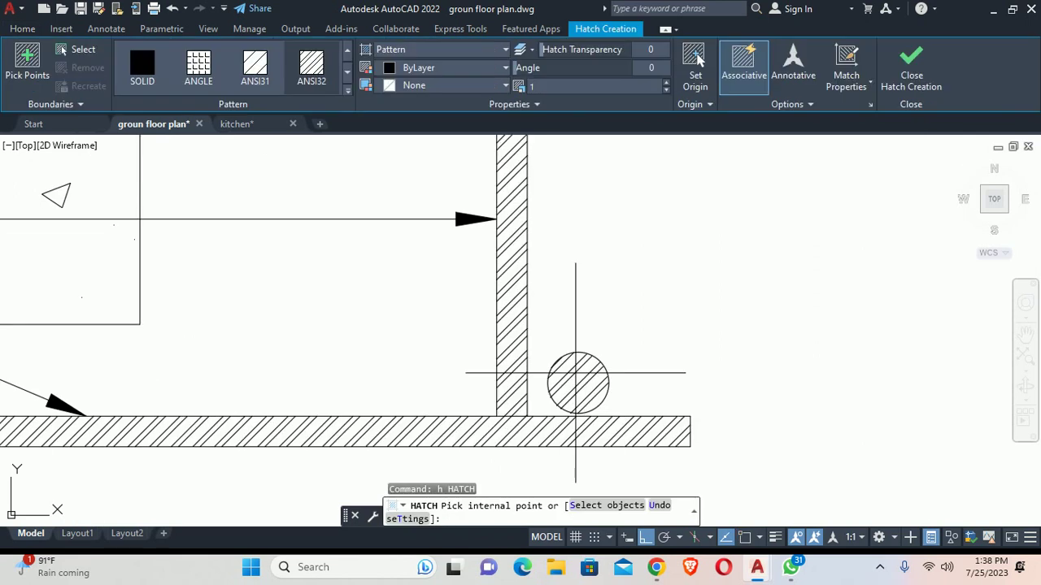
{"action": "left_click", "coordinate": [578, 380]}
{"action": "key", "text": "Escape"}
{"action": "left_click", "coordinate": [578, 379]}
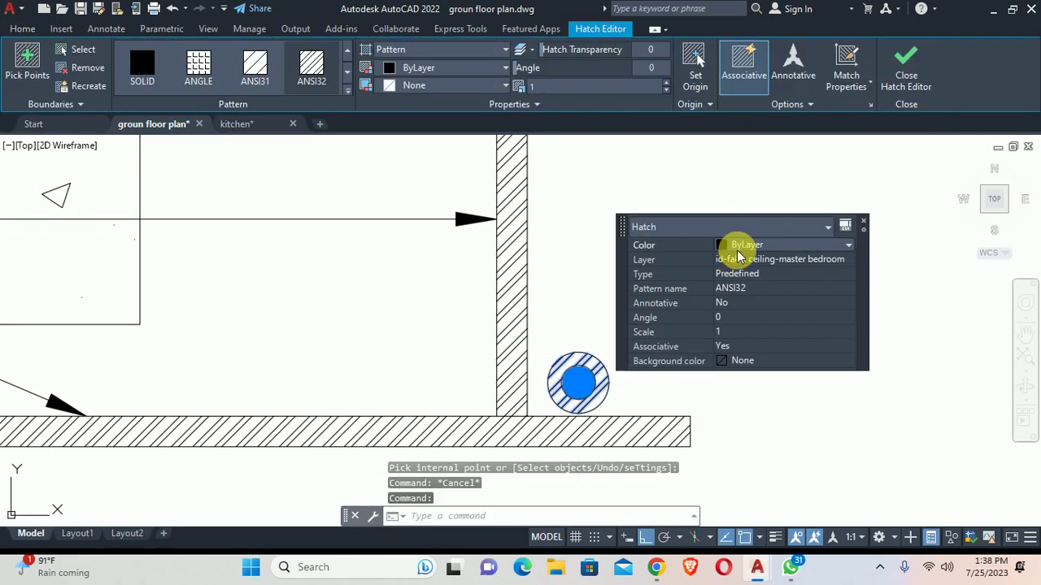
{"action": "left_click", "coordinate": [739, 255]}
{"action": "left_click", "coordinate": [739, 255]}
{"action": "left_click", "coordinate": [142, 67]}
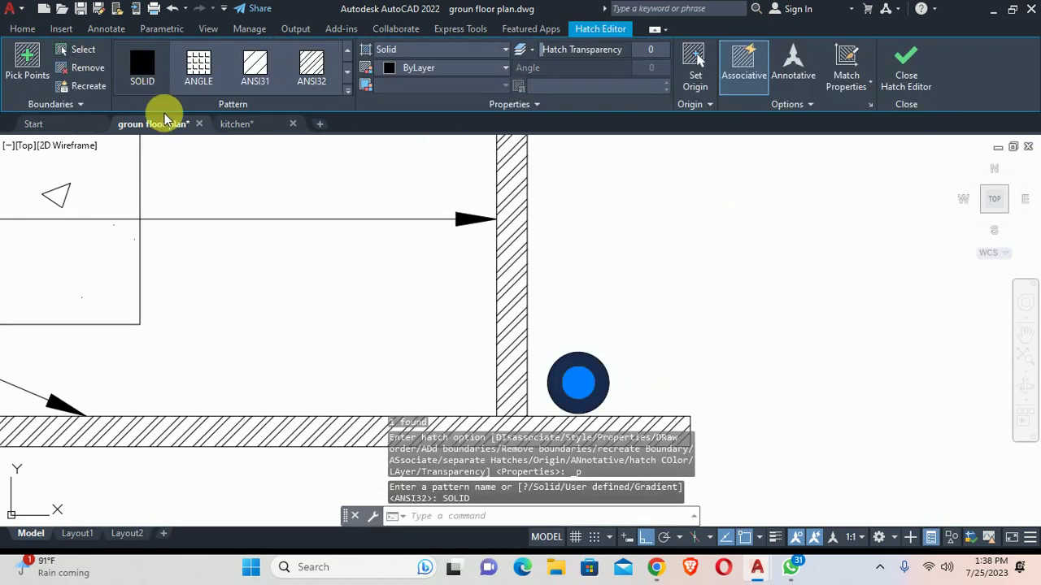
{"action": "key", "text": "Escape"}
Step: Change the circle's solid hatch colour to orange
{"action": "scroll", "coordinate": [631, 318], "scroll_direction": "up", "scroll_amount": 3}
{"action": "left_click", "coordinate": [561, 326]}
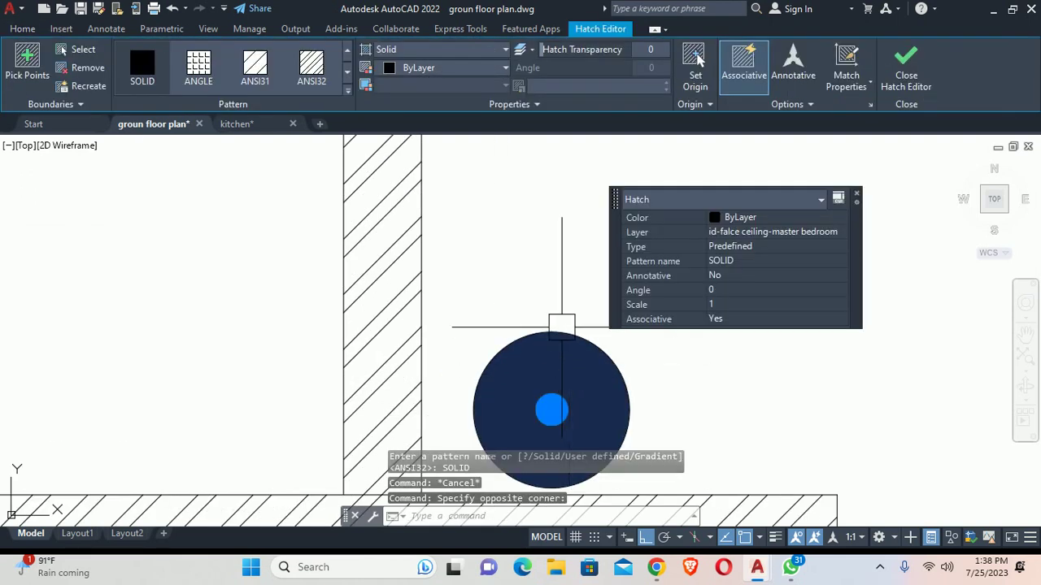
{"action": "left_click", "coordinate": [409, 69]}
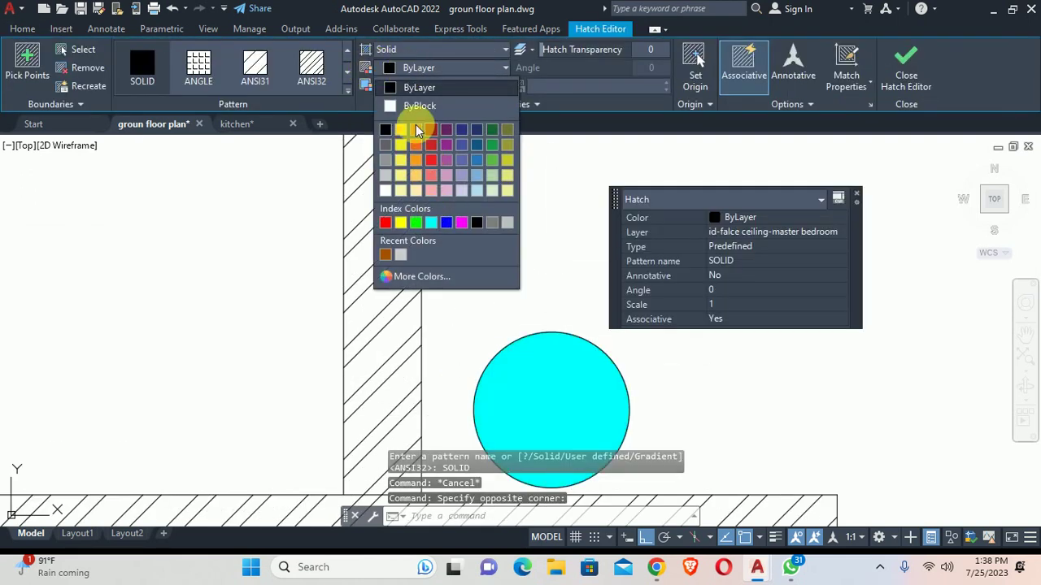
{"action": "left_click", "coordinate": [417, 130]}
{"action": "key", "text": "Escape"}
{"action": "scroll", "coordinate": [572, 371], "scroll_direction": "down", "scroll_amount": 2}
{"action": "scroll", "coordinate": [577, 320], "scroll_direction": "down", "scroll_amount": 2}
Step: Draw a leader from the orange light down-left to a short horizontal tail
{"action": "scroll", "coordinate": [578, 320], "scroll_direction": "down", "scroll_amount": 2}
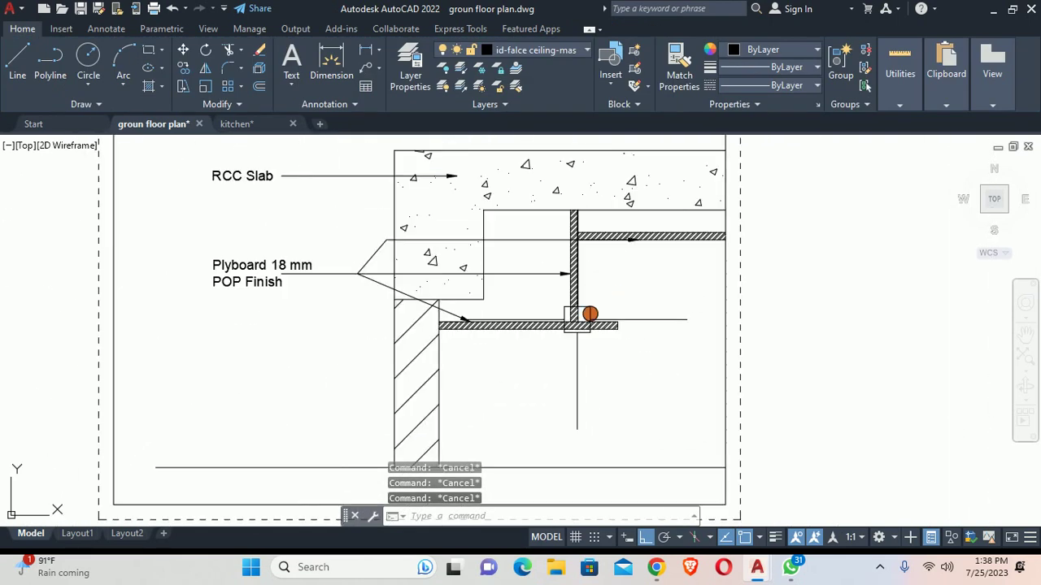
{"action": "type", "text": "1"}
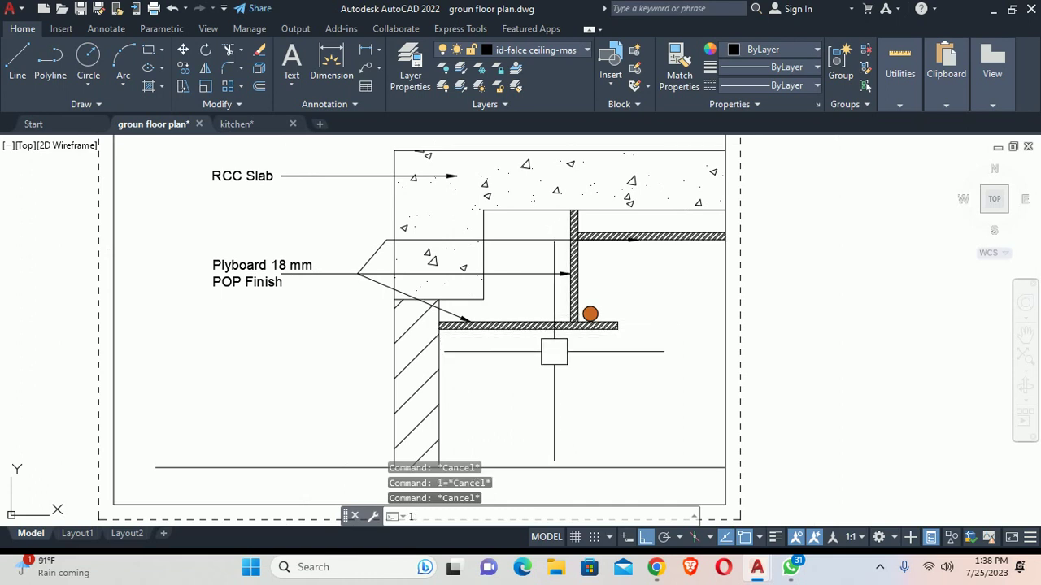
{"action": "type", "text": "re"}
{"action": "key", "text": "Return"}
{"action": "scroll", "coordinate": [584, 333], "scroll_direction": "up", "scroll_amount": 4}
{"action": "left_click", "coordinate": [585, 313]}
{"action": "scroll", "coordinate": [480, 398], "scroll_direction": "down", "scroll_amount": 2}
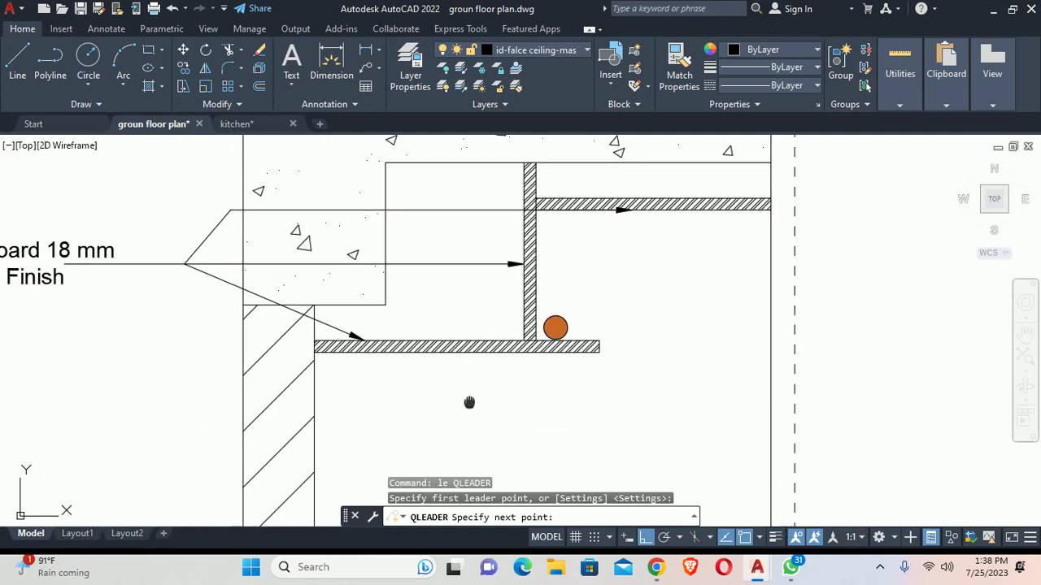
{"action": "middle_click_drag", "start_coordinate": [469, 403], "coordinate": [523, 329]}
{"action": "left_click", "coordinate": [642, 538]}
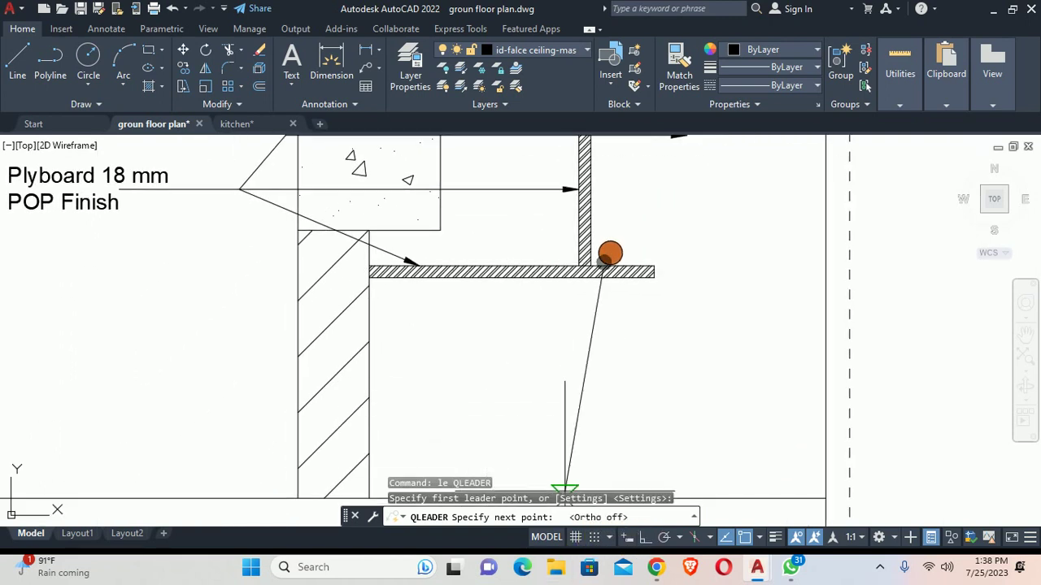
{"action": "middle_click_drag", "start_coordinate": [367, 363], "coordinate": [445, 344]}
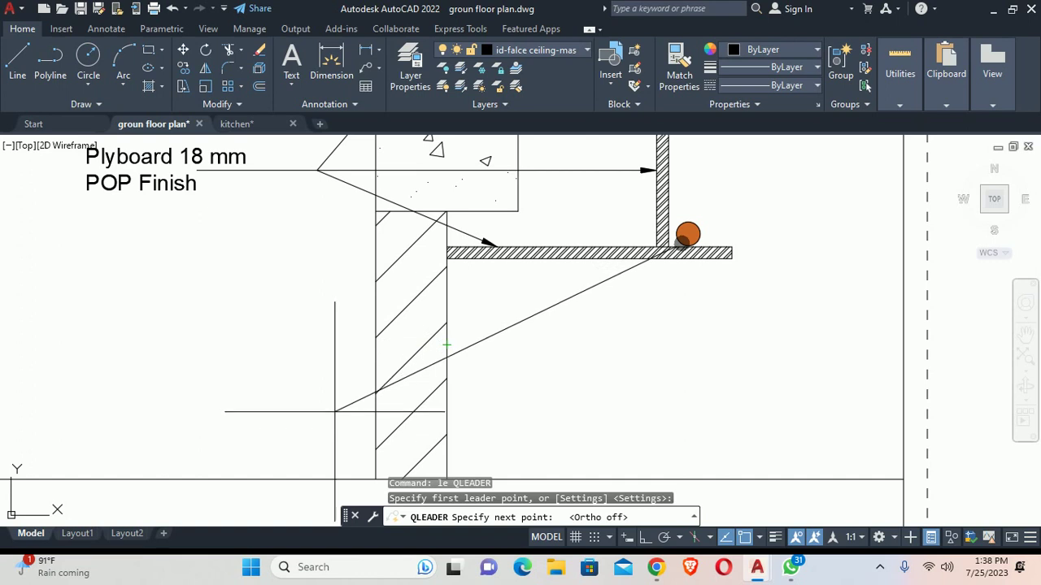
{"action": "left_click", "coordinate": [335, 411]}
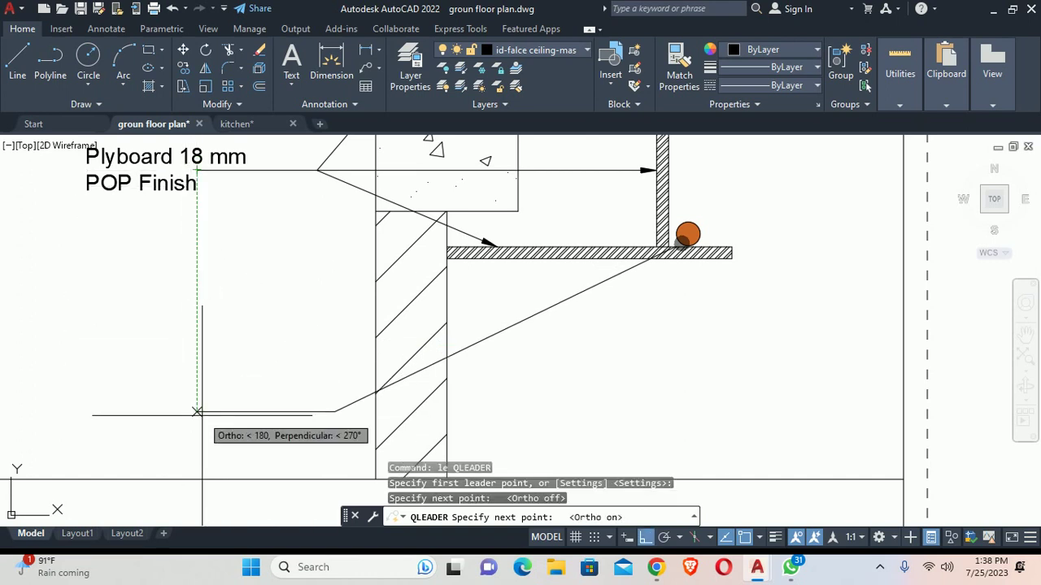
{"action": "left_click", "coordinate": [196, 411]}
{"action": "key", "text": "Escape"}
Step: Copy the Plyboard 18 mm POP Finish label to the leader's tail
{"action": "scroll", "coordinate": [244, 399], "scroll_direction": "down", "scroll_amount": 2}
{"action": "type", "text": "co"}
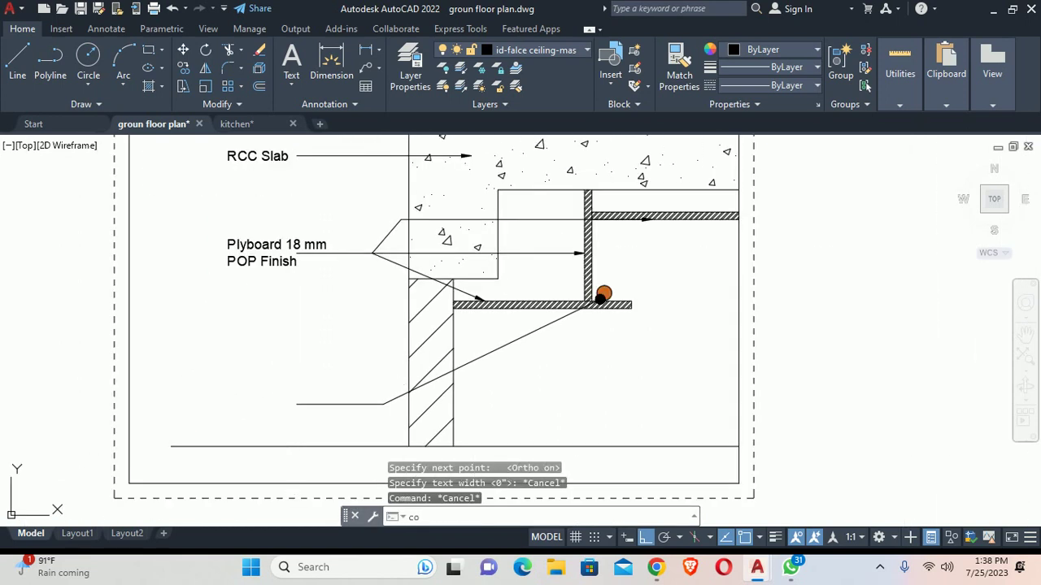
{"action": "key", "text": "Return"}
{"action": "left_click", "coordinate": [236, 248]}
{"action": "key", "text": "Return"}
{"action": "left_click", "coordinate": [198, 276]}
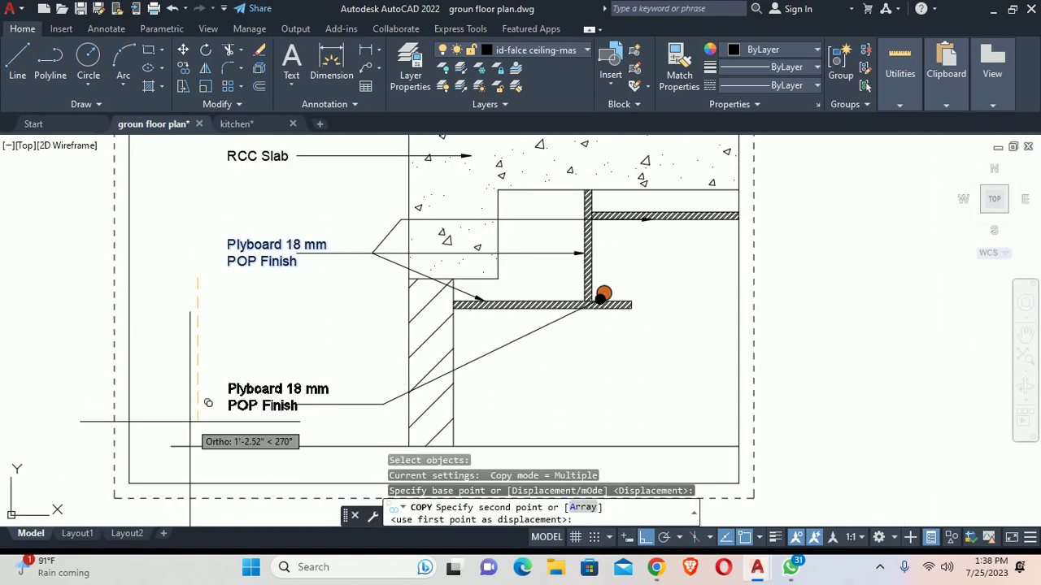
{"action": "left_click", "coordinate": [208, 409]}
{"action": "key", "text": "Escape"}
Step: Retype the copied label to read 'Strip Light warm White'
{"action": "left_click", "coordinate": [252, 407]}
{"action": "double_click", "coordinate": [252, 413]}
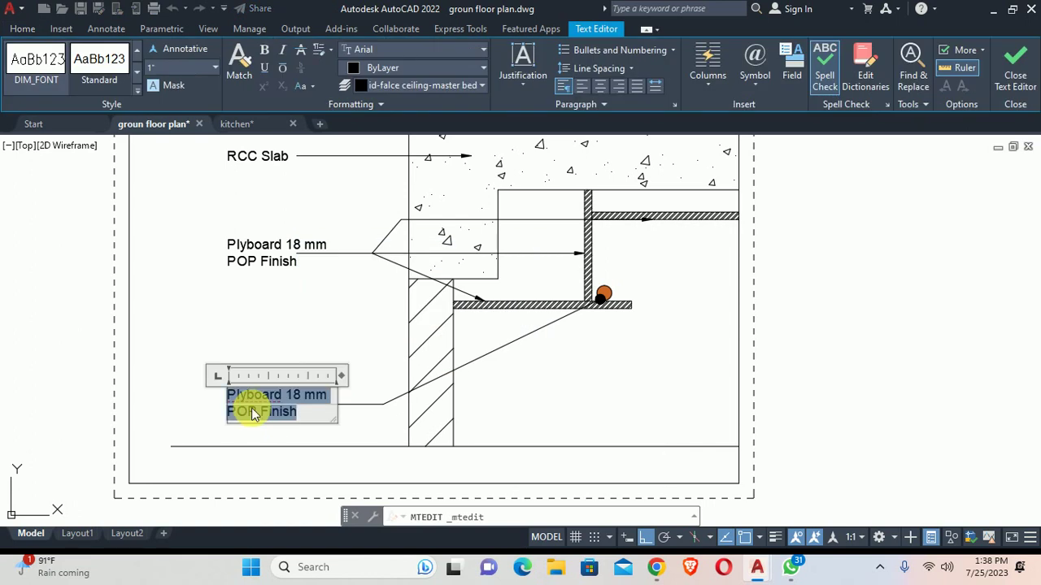
{"action": "type", "text": "Strip LIght"}
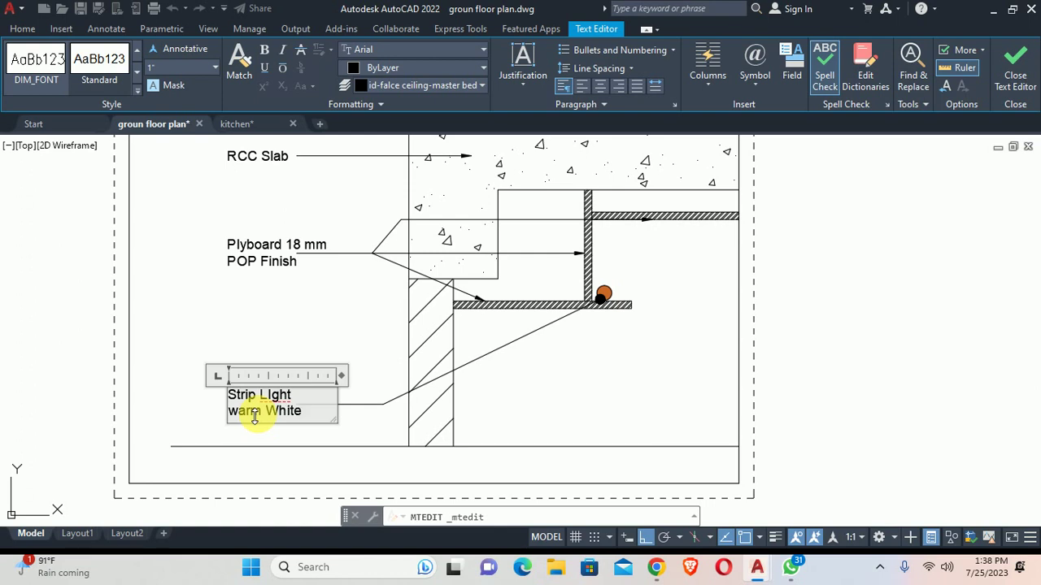
{"action": "left_click", "coordinate": [322, 337]}
{"action": "scroll", "coordinate": [333, 330], "scroll_direction": "down", "scroll_amount": 2}
Step: Start a leader at the brick wall, then cancel it
{"action": "key", "text": "Escape"}
{"action": "key", "text": "Escape"}
{"action": "key", "text": "Escape"}
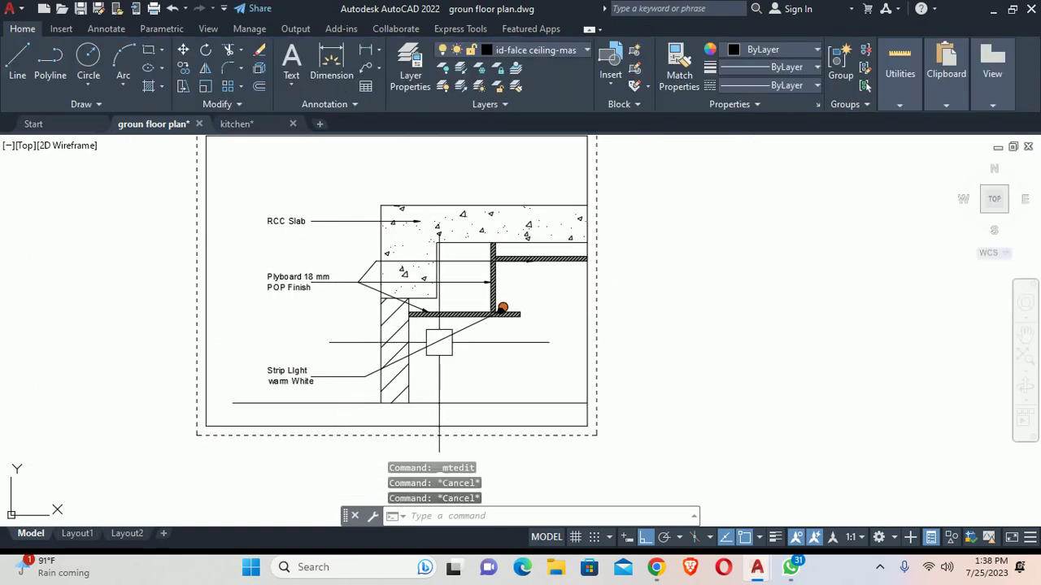
{"action": "scroll", "coordinate": [423, 344], "scroll_direction": "up", "scroll_amount": 2}
{"action": "type", "text": "le"}
{"action": "key", "text": "Return"}
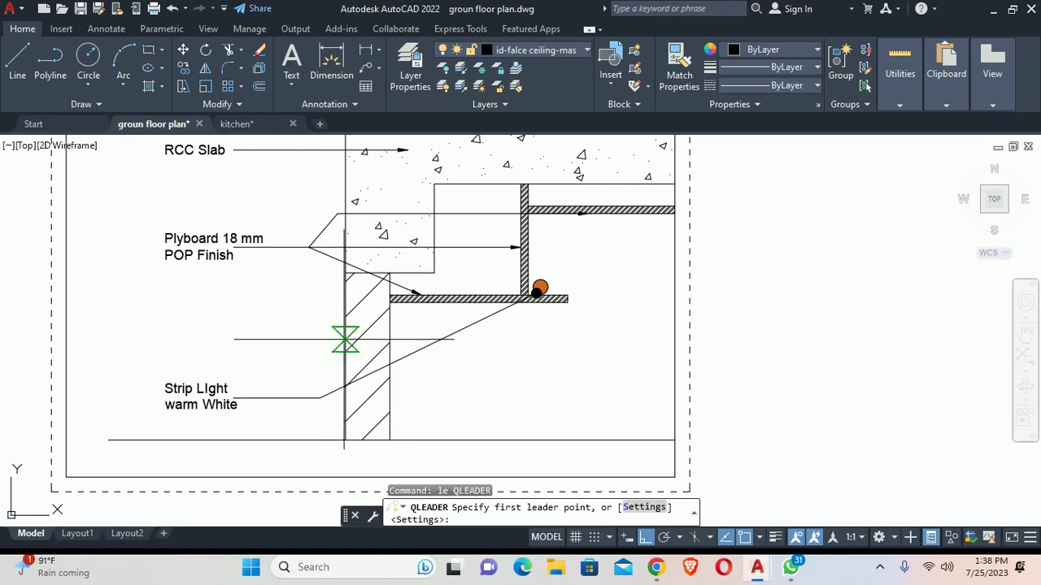
{"action": "scroll", "coordinate": [361, 333], "scroll_direction": "up", "scroll_amount": 4}
{"action": "scroll", "coordinate": [374, 343], "scroll_direction": "down", "scroll_amount": 1}
{"action": "left_click", "coordinate": [360, 304]}
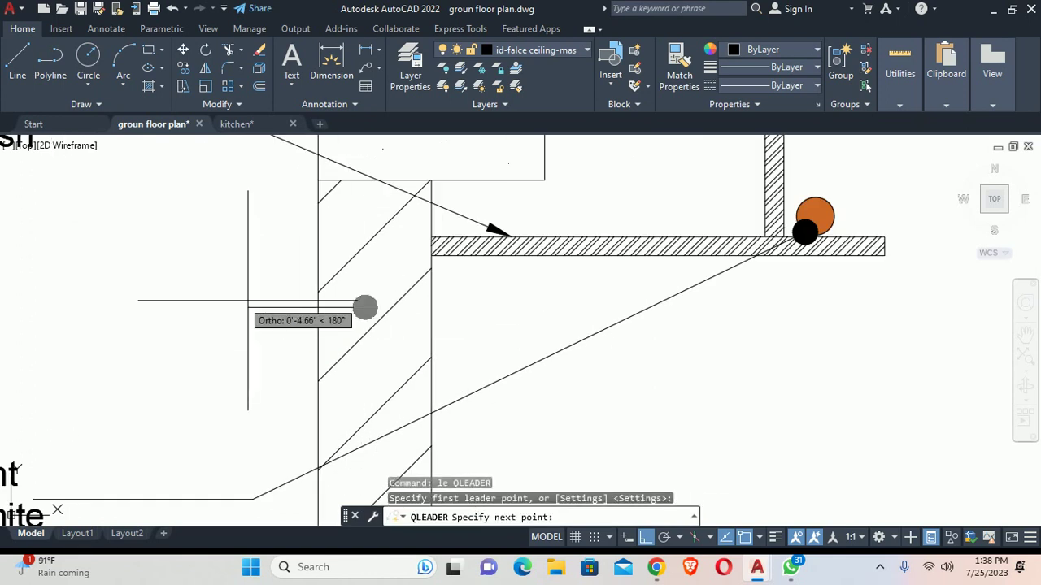
{"action": "scroll", "coordinate": [235, 331], "scroll_direction": "down", "scroll_amount": 1}
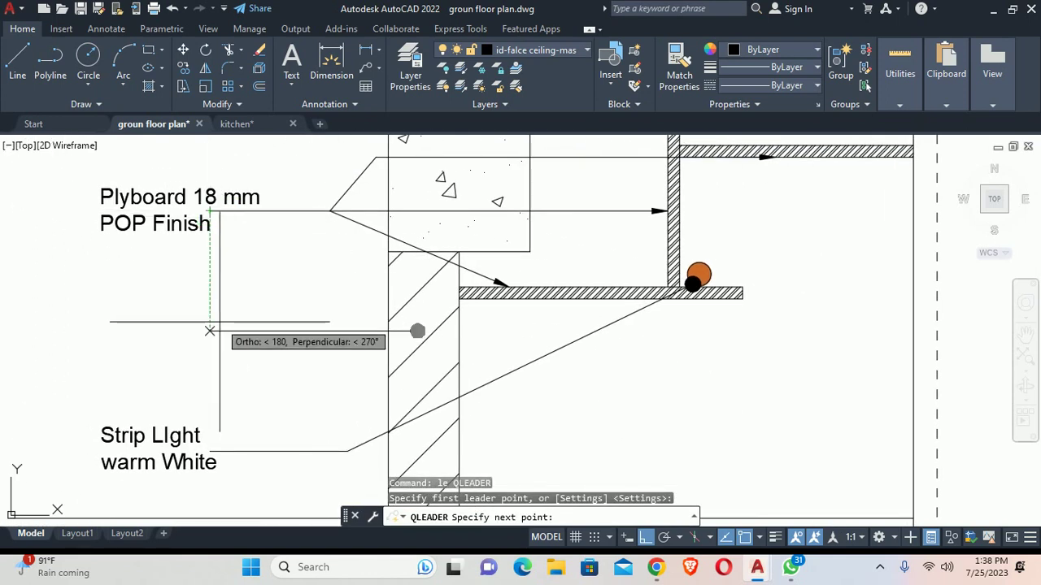
{"action": "key", "text": "Escape"}
{"action": "key", "text": "Escape"}
{"action": "key", "text": "Escape"}
{"action": "middle_click_drag", "start_coordinate": [249, 348], "coordinate": [256, 340]}
Step: Match the dot-ended leader to the Plyboard leader's style so it gets an arrowhead
{"action": "type", "text": "ma"}
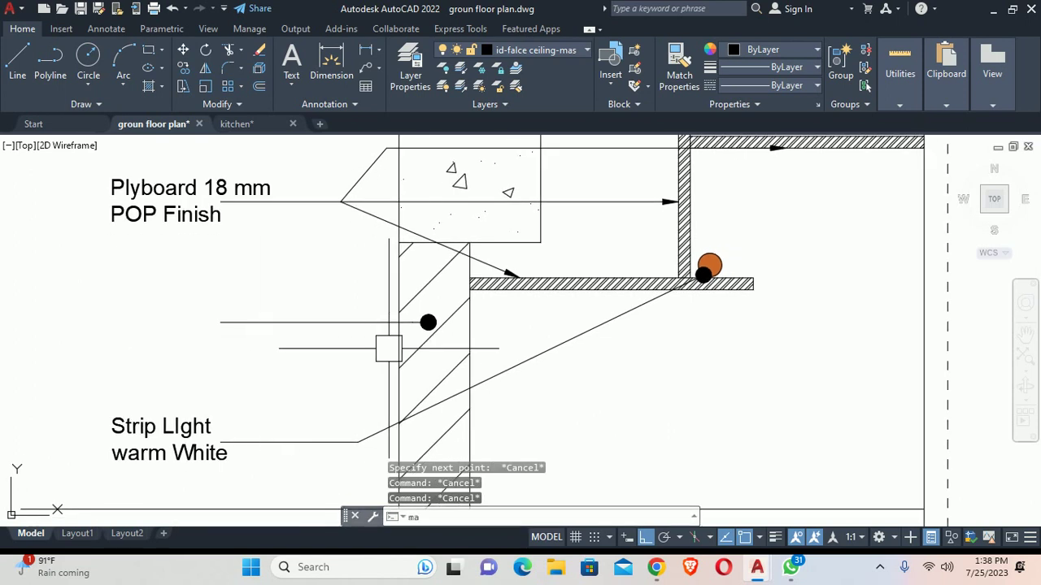
{"action": "key", "text": "Return"}
{"action": "left_click", "coordinate": [379, 219]}
{"action": "left_click", "coordinate": [344, 298]}
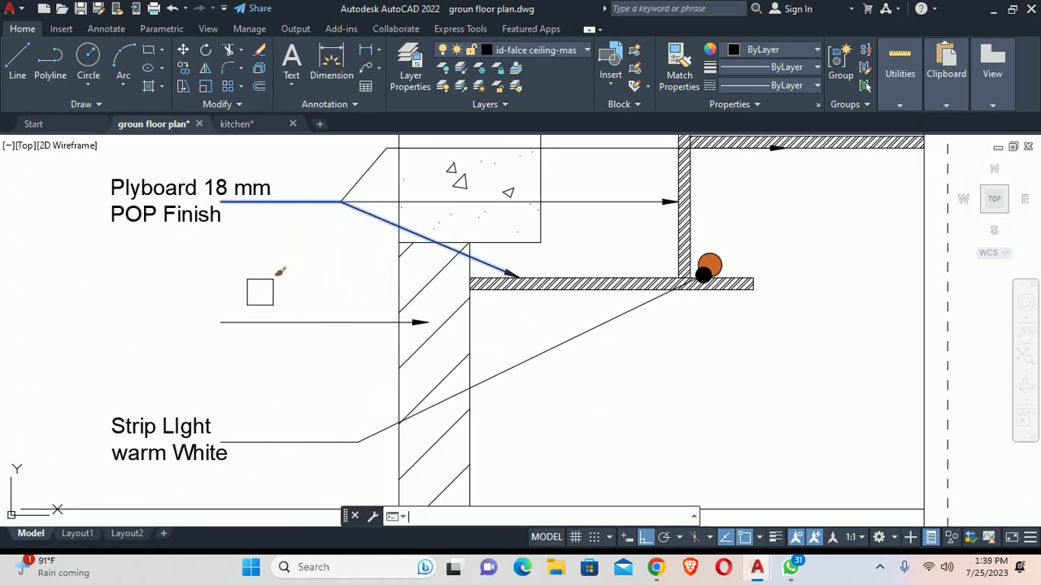
{"action": "middle_click_drag", "start_coordinate": [260, 290], "coordinate": [323, 303]}
{"action": "key", "text": "Return"}
Step: Copy the Plyboard label beside the new arrow leader
{"action": "type", "text": "co"}
{"action": "key", "text": "Return"}
{"action": "left_click", "coordinate": [208, 220]}
{"action": "key", "text": "Return"}
{"action": "left_click", "coordinate": [130, 248]}
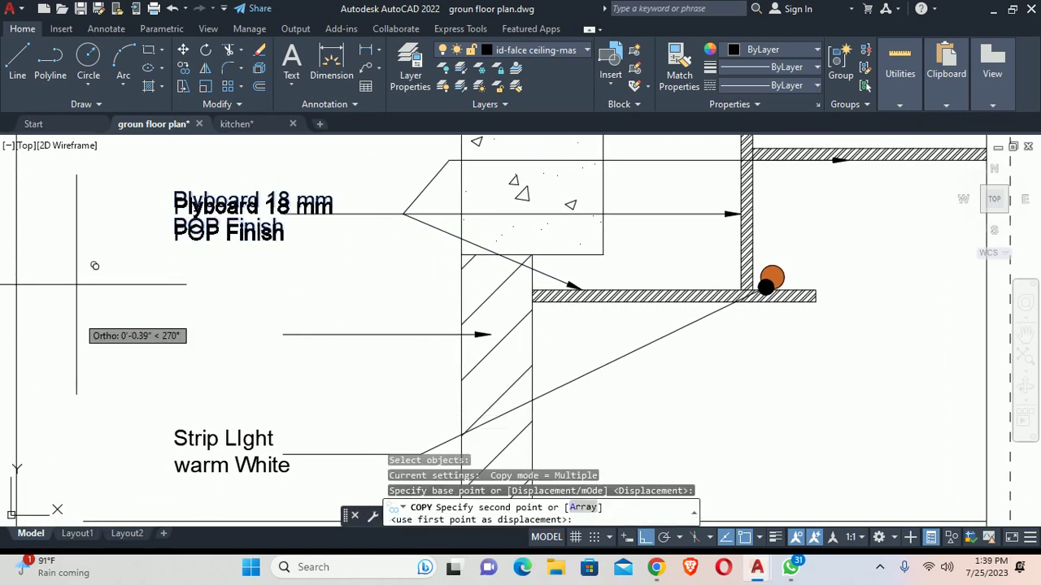
{"action": "left_click", "coordinate": [106, 366]}
{"action": "key", "text": "Escape"}
Step: Retype the copied label to read 'Brick Wall'
{"action": "left_click", "coordinate": [204, 318]}
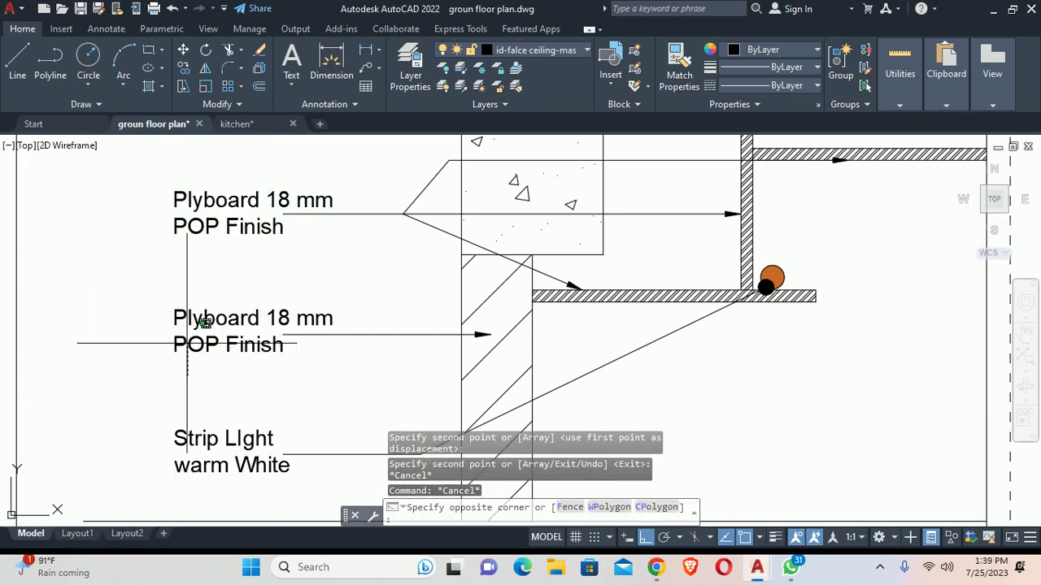
{"action": "left_click", "coordinate": [175, 362]}
{"action": "double_click", "coordinate": [185, 352]}
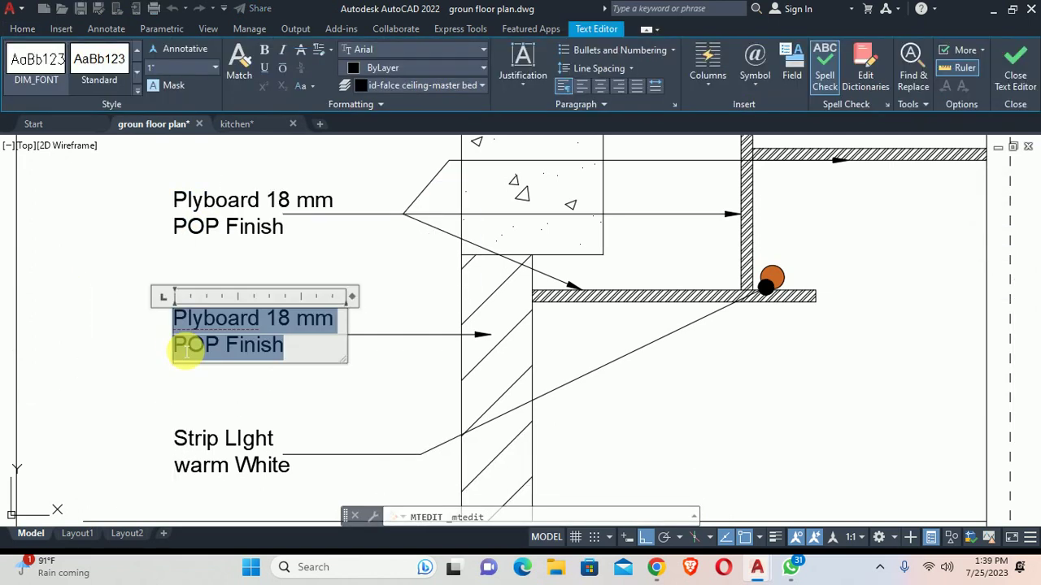
{"action": "type", "text": "Brick Wall"}
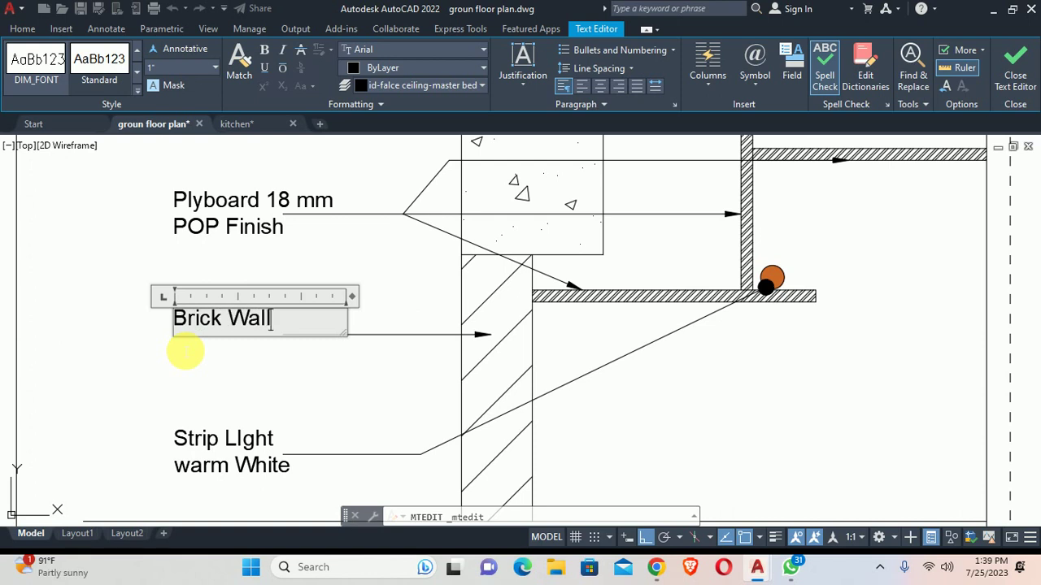
{"action": "left_click", "coordinate": [309, 367]}
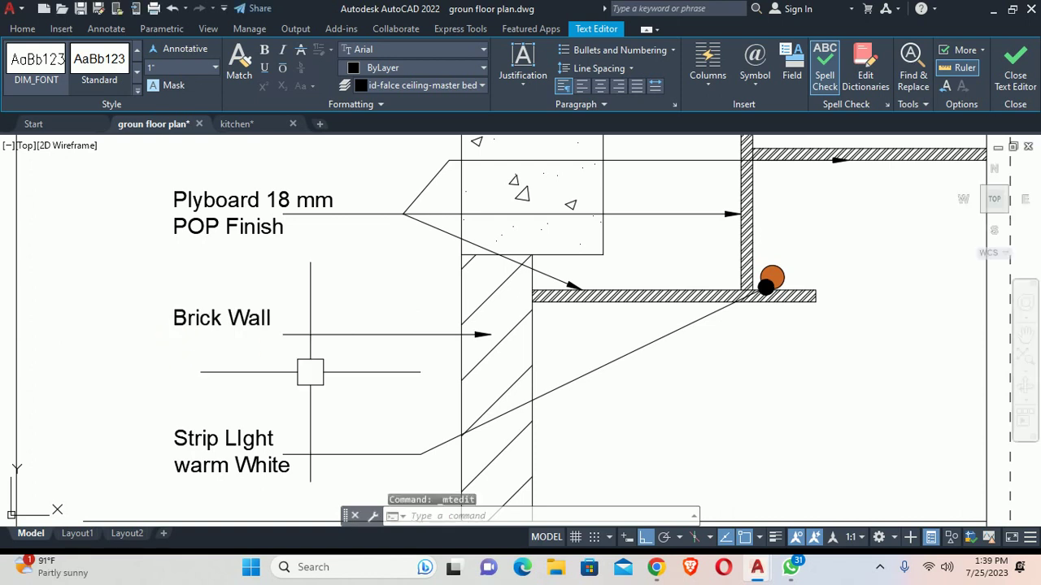
{"action": "scroll", "coordinate": [370, 319], "scroll_direction": "down", "scroll_amount": 5}
Step: Cancel a property match and frame the whole Detail X drawing with its title
{"action": "key", "text": "Escape"}
{"action": "key", "text": "Escape"}
{"action": "scroll", "coordinate": [480, 321], "scroll_direction": "up", "scroll_amount": 4}
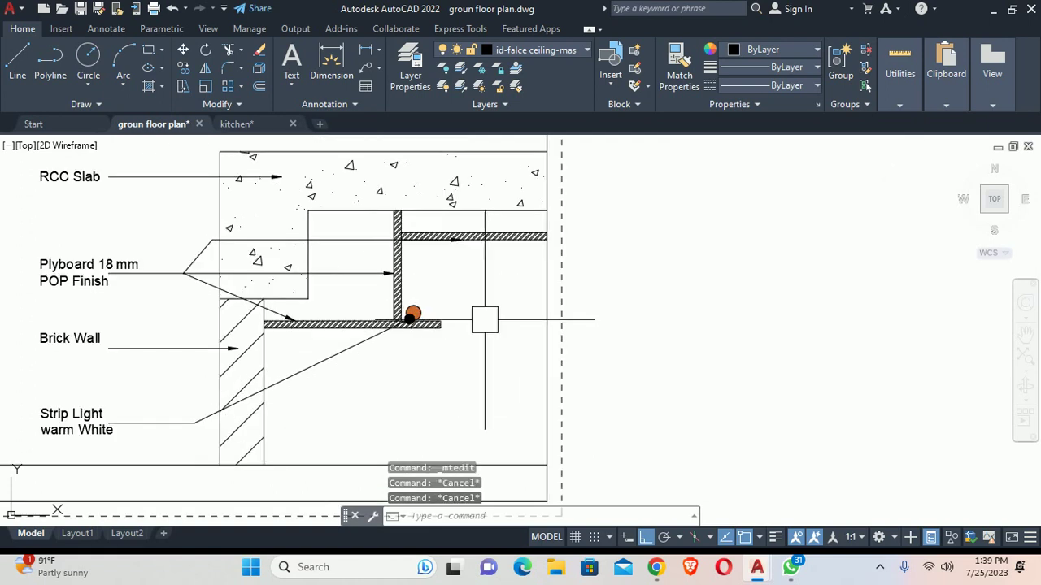
{"action": "left_click", "coordinate": [542, 516]}
{"action": "type", "text": "ma"}
{"action": "key", "text": "Return"}
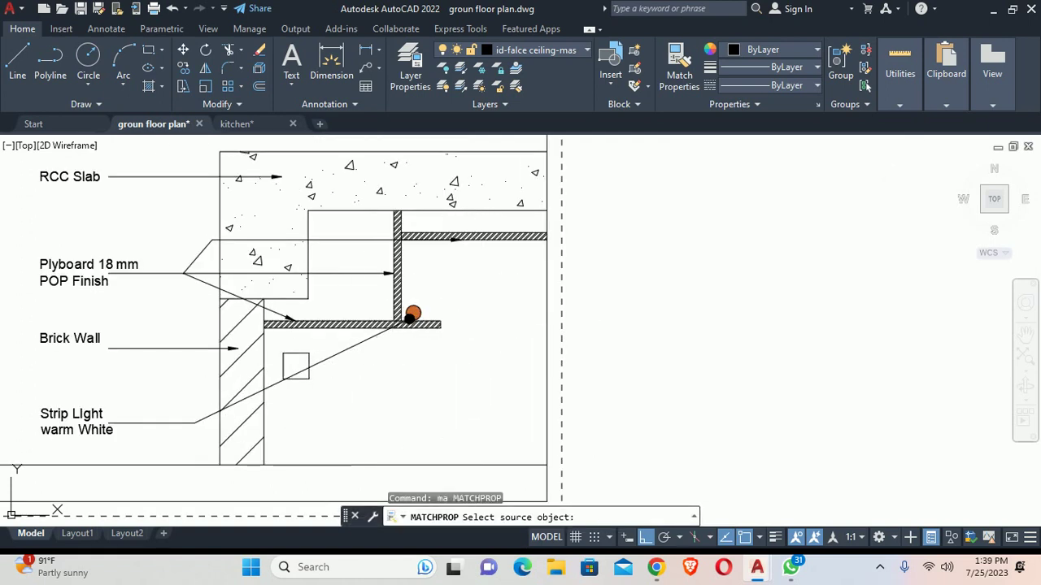
{"action": "left_click", "coordinate": [172, 360]}
{"action": "key", "text": "Escape"}
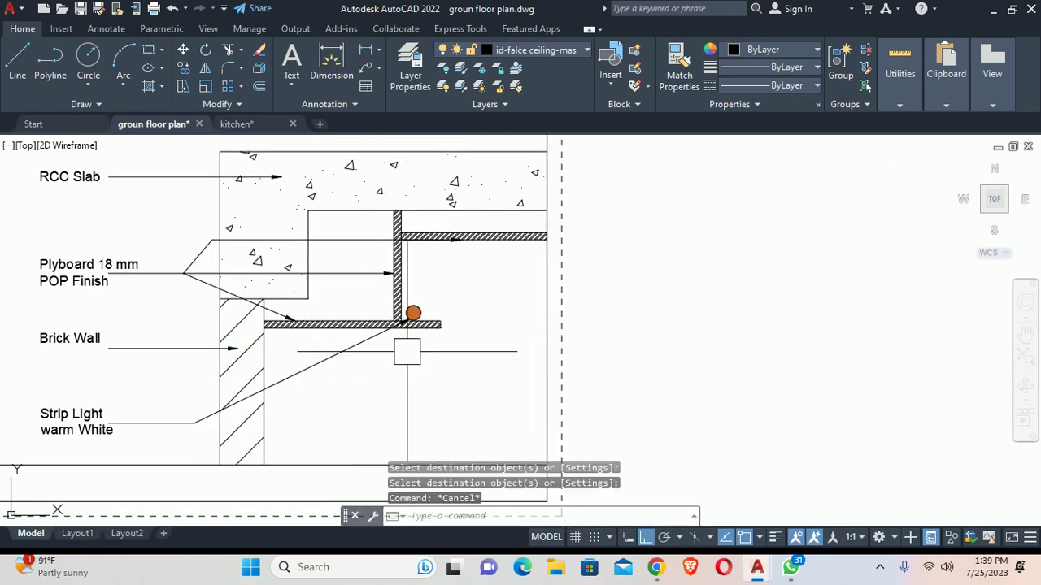
{"action": "scroll", "coordinate": [407, 351], "scroll_direction": "down", "scroll_amount": 2}
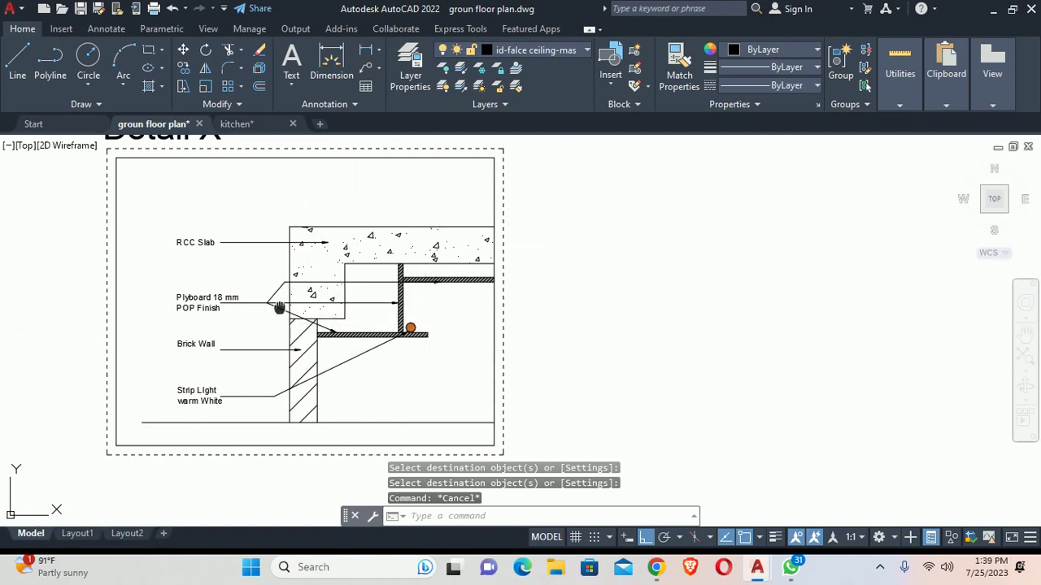
{"action": "middle_click_drag", "start_coordinate": [407, 351], "coordinate": [429, 400]}
Step: Add a 9" linear dimension above the slab
{"action": "type", "text": "li"}
{"action": "key", "text": "Return"}
{"action": "scroll", "coordinate": [316, 283], "scroll_direction": "up", "scroll_amount": 4}
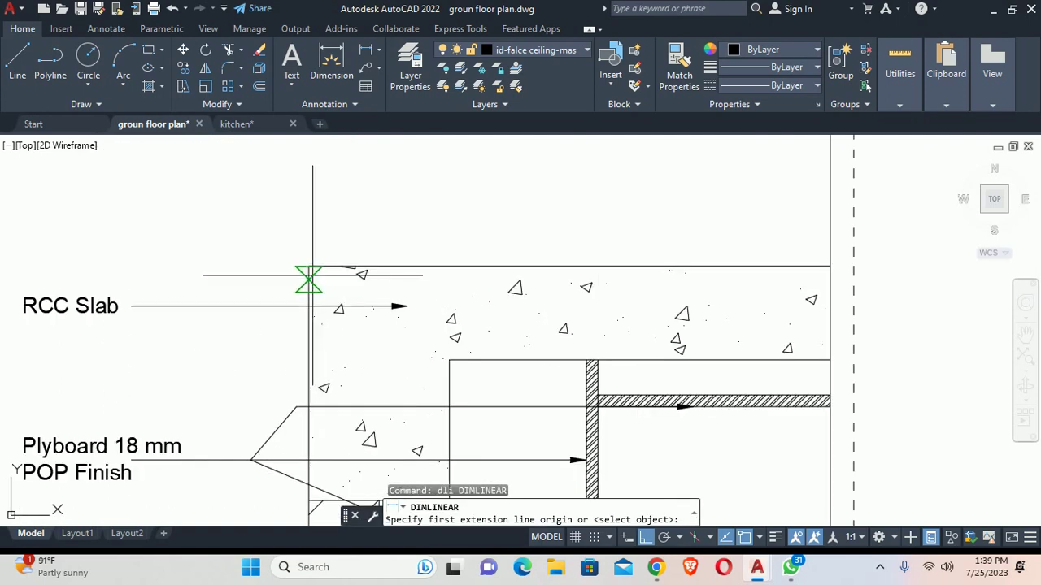
{"action": "left_click", "coordinate": [309, 266]}
{"action": "left_click", "coordinate": [450, 375]}
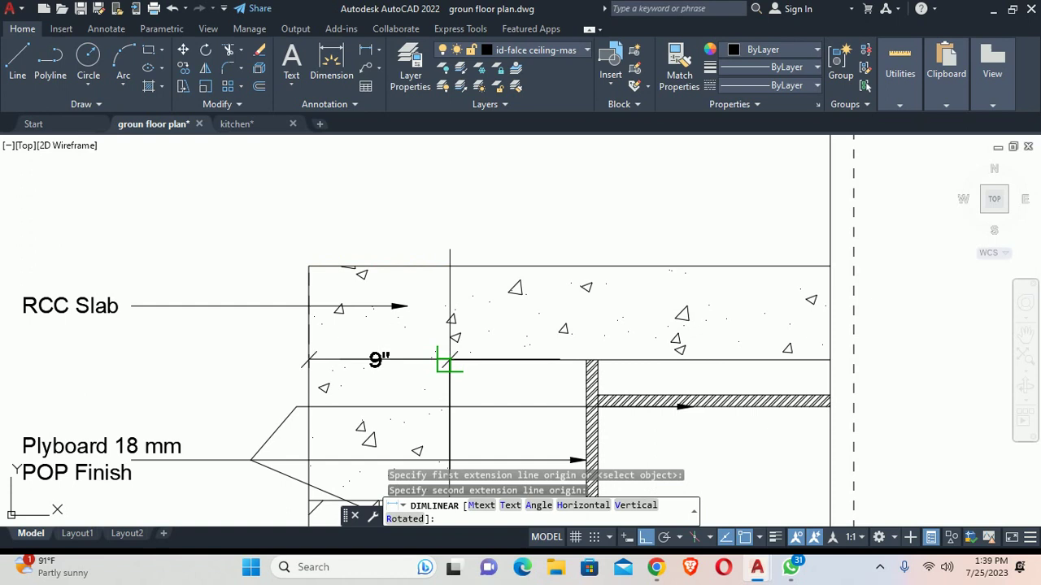
{"action": "left_click", "coordinate": [362, 197]}
{"action": "key", "text": "Escape"}
{"action": "key", "text": "Escape"}
Step: Continue the top chain with 8.75" and 0.75" dimensions across the wall
{"action": "type", "text": "dco"}
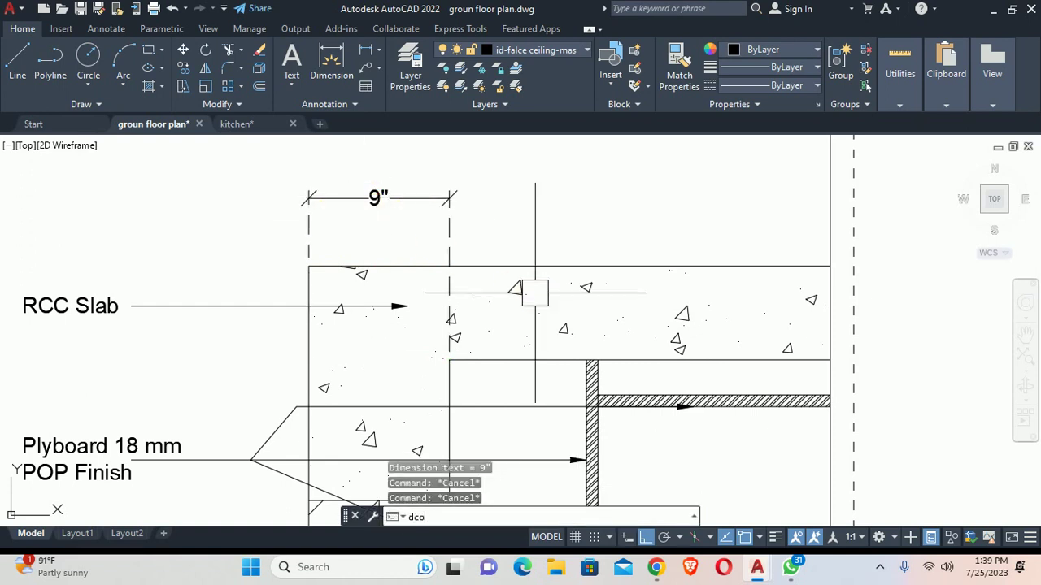
{"action": "key", "text": "Return"}
{"action": "left_click", "coordinate": [587, 361]}
{"action": "scroll", "coordinate": [588, 358], "scroll_direction": "up", "scroll_amount": 3}
{"action": "left_click", "coordinate": [596, 367]}
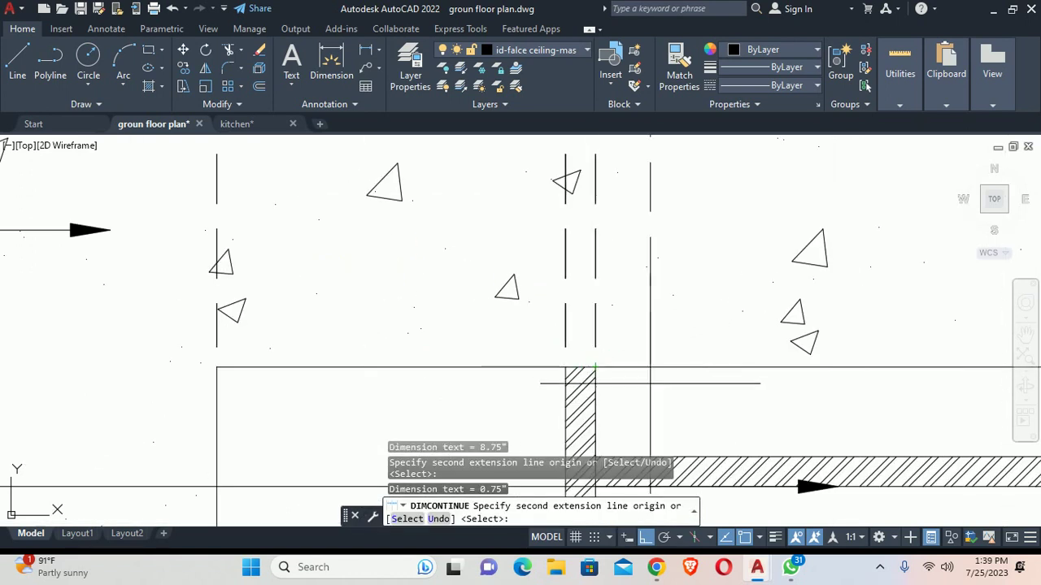
{"action": "scroll", "coordinate": [585, 358], "scroll_direction": "down", "scroll_amount": 2}
{"action": "key", "text": "Escape"}
{"action": "scroll", "coordinate": [536, 329], "scroll_direction": "down", "scroll_amount": 3}
{"action": "key", "text": "Escape"}
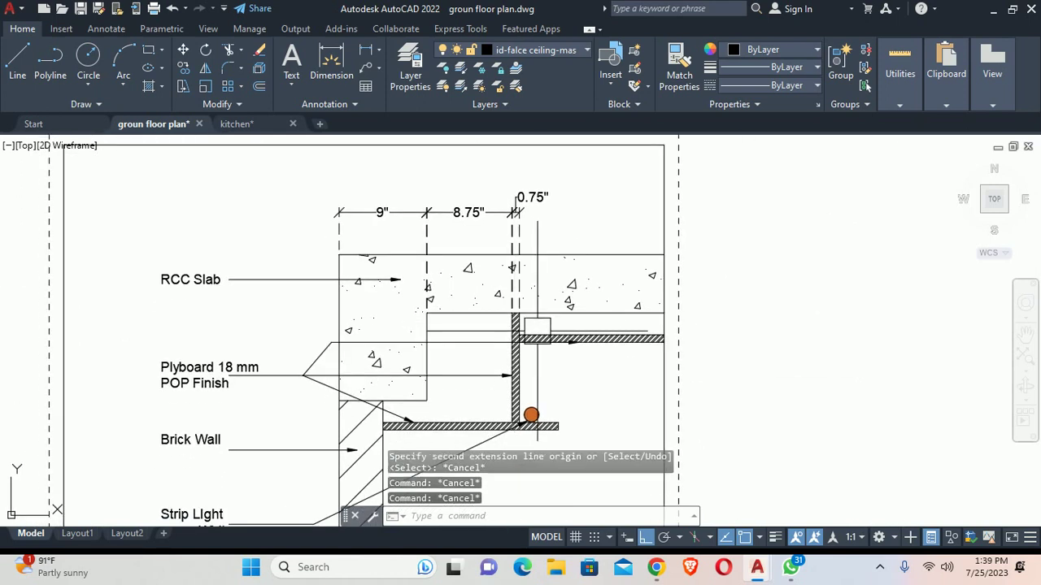
Step: Add a 6" vertical slab dimension beside the left side
{"action": "middle_click_drag", "start_coordinate": [307, 241], "coordinate": [369, 199]}
{"action": "type", "text": "dli"}
{"action": "key", "text": "Return"}
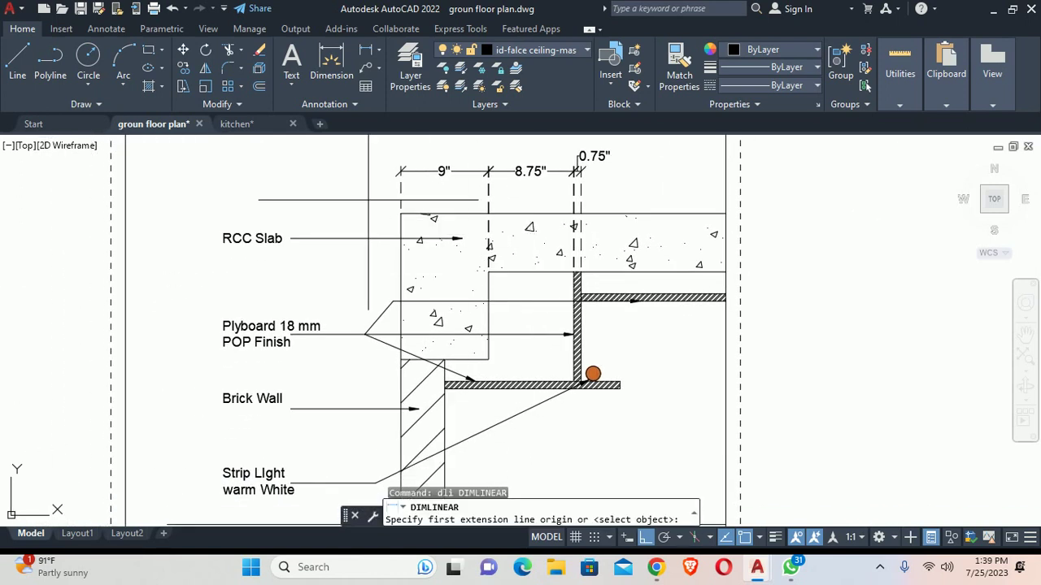
{"action": "left_click", "coordinate": [400, 214]}
{"action": "left_click", "coordinate": [488, 271]}
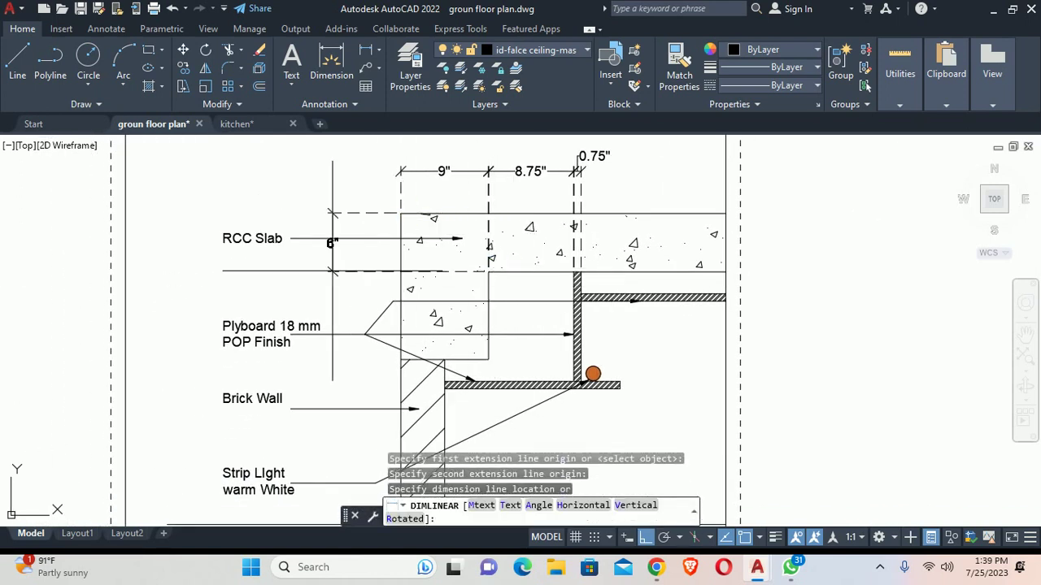
{"action": "scroll", "coordinate": [321, 261], "scroll_direction": "up", "scroll_amount": 3}
{"action": "left_click", "coordinate": [413, 311]}
{"action": "key", "text": "Escape"}
{"action": "key", "text": "Escape"}
Step: Continue with a 3" dimension, then erase the misplaced 6" dimension
{"action": "middle_click_drag", "start_coordinate": [413, 311], "coordinate": [400, 273]}
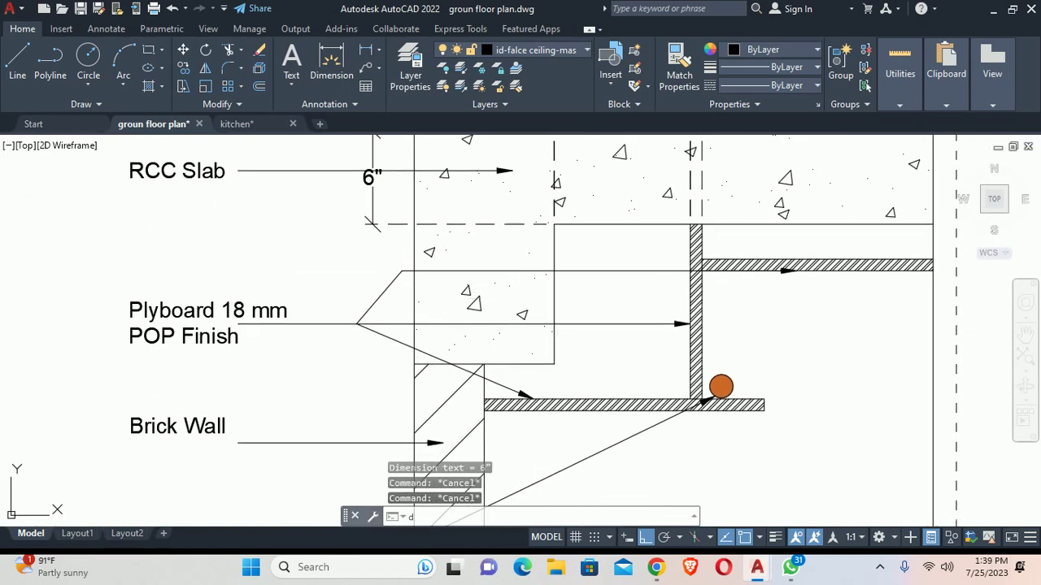
{"action": "type", "text": "co"}
{"action": "key", "text": "Return"}
{"action": "left_click", "coordinate": [702, 271]}
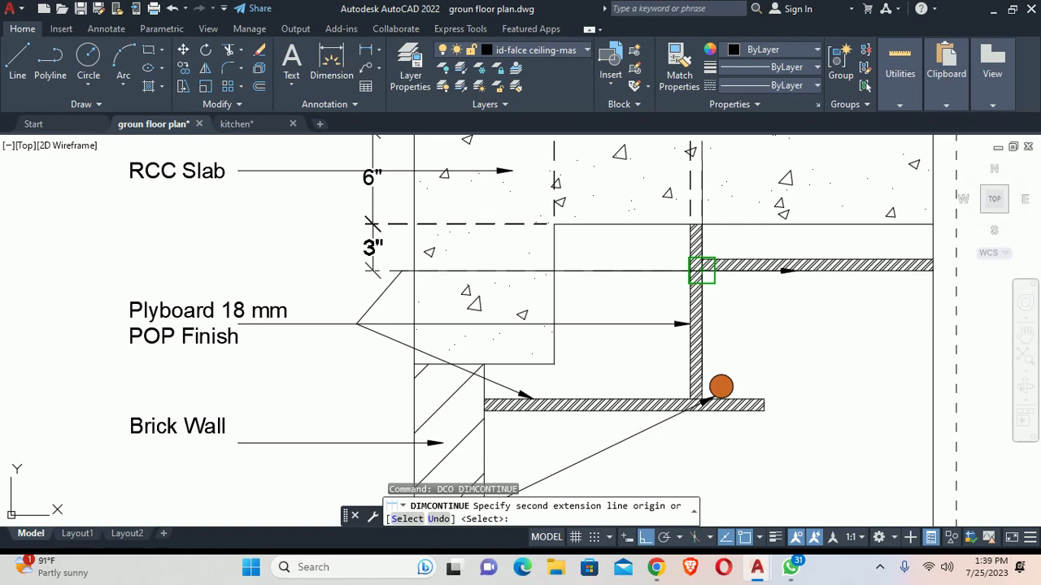
{"action": "key", "text": "Escape"}
{"action": "scroll", "coordinate": [522, 238], "scroll_direction": "down", "scroll_amount": 2}
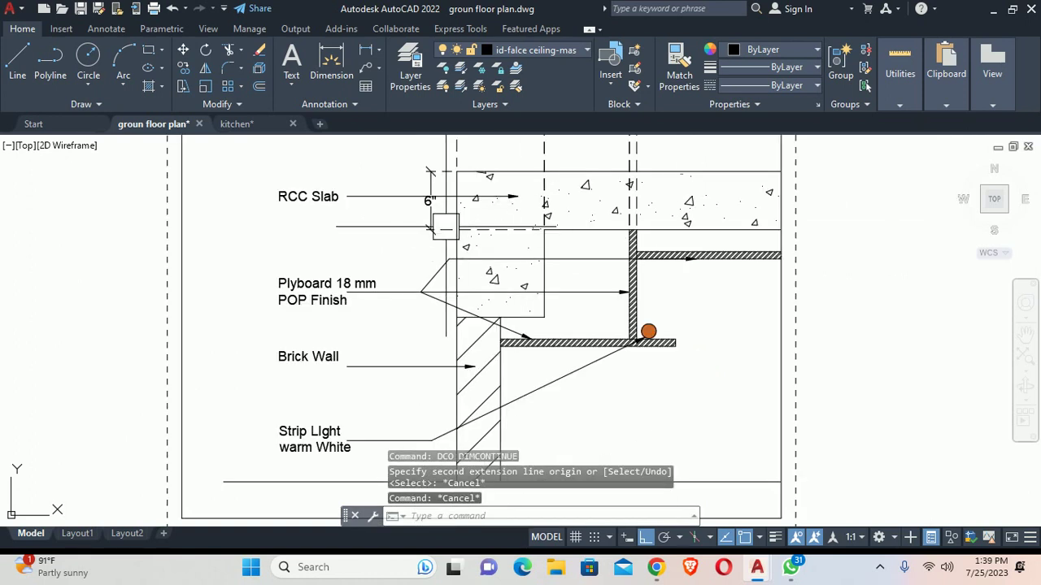
{"action": "left_click", "coordinate": [413, 220]}
{"action": "key", "text": "Delete"}
Step: Add a 6" vertical slab dimension on the right of the section
{"action": "middle_click_drag", "start_coordinate": [530, 274], "coordinate": [446, 289]}
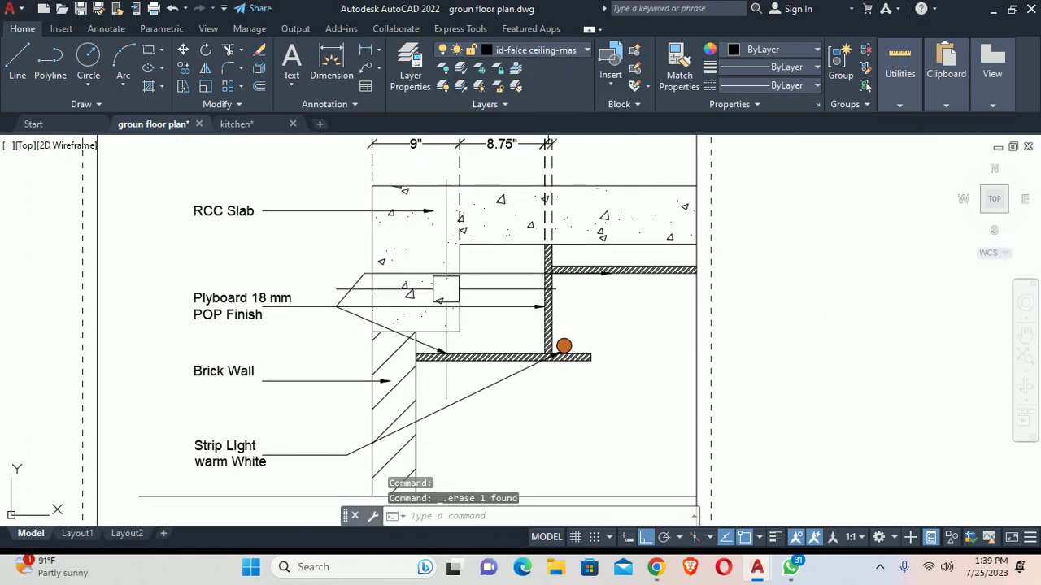
{"action": "type", "text": "dli"}
{"action": "key", "text": "Return"}
{"action": "left_click", "coordinate": [696, 186]}
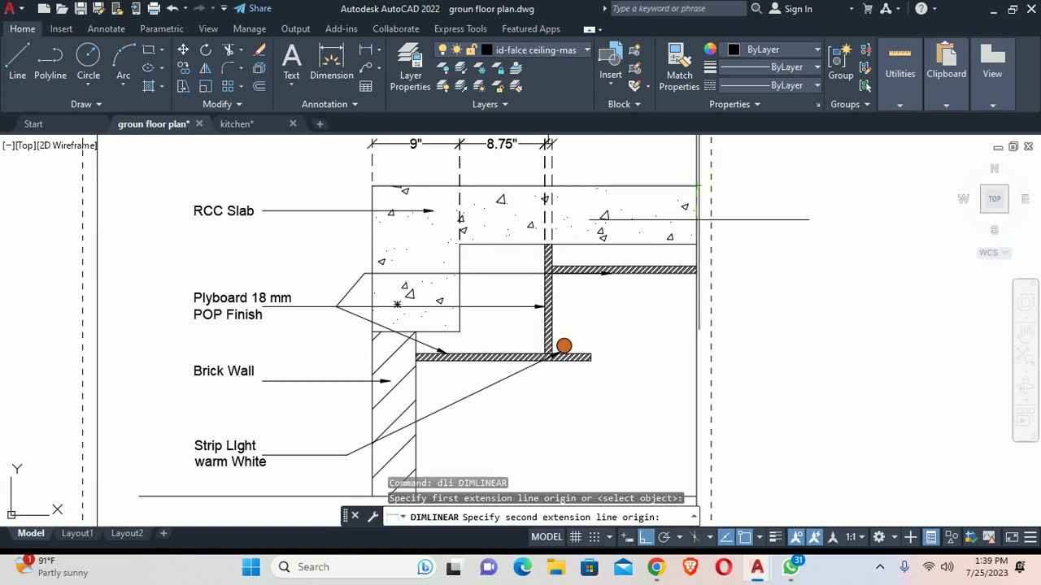
{"action": "left_click", "coordinate": [697, 244]}
{"action": "left_click", "coordinate": [726, 215]}
{"action": "scroll", "coordinate": [726, 220], "scroll_direction": "up", "scroll_amount": 2}
{"action": "key", "text": "Escape"}
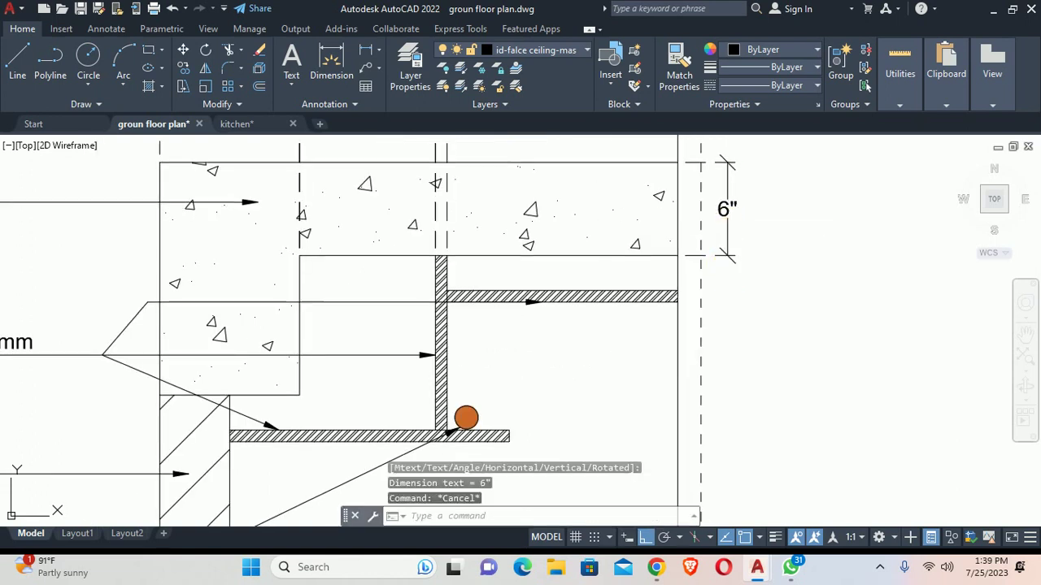
Step: Continue the right-side chain with 2.25", 0.75" and 8.25" dimensions
{"action": "type", "text": "dco"}
{"action": "key", "text": "Return"}
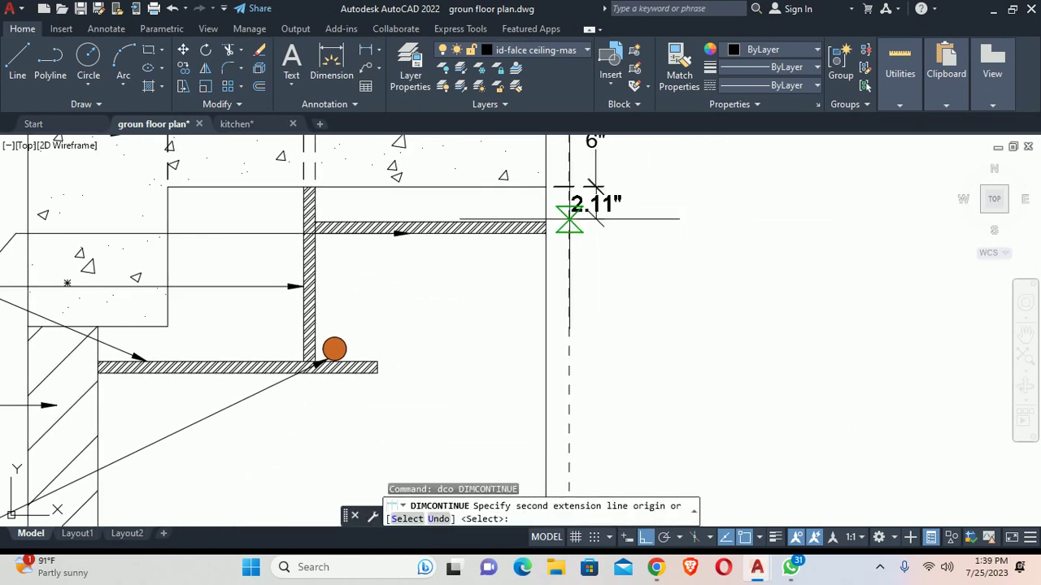
{"action": "left_click", "coordinate": [546, 222]}
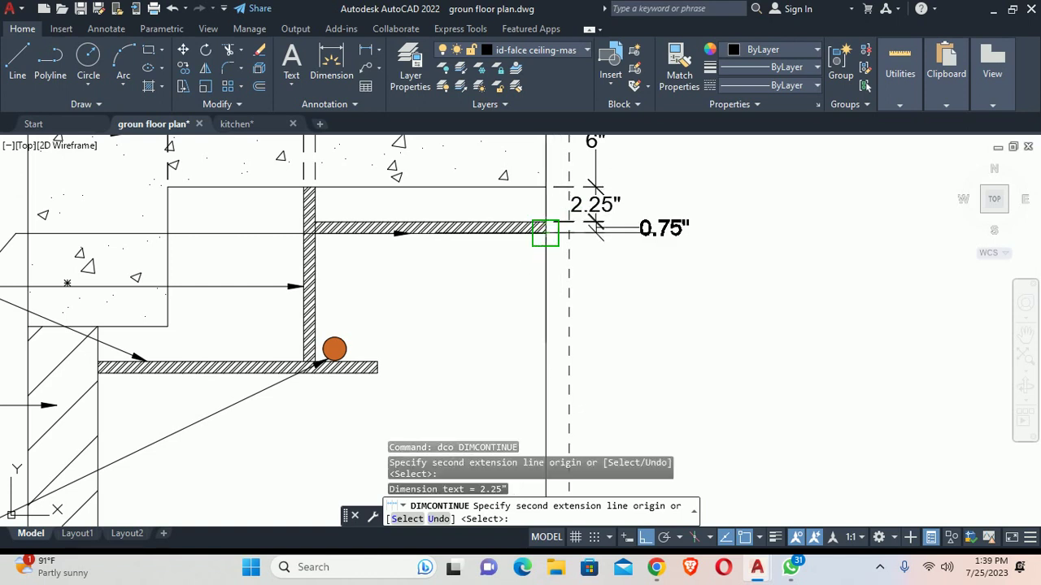
{"action": "left_click", "coordinate": [545, 234]}
{"action": "left_click", "coordinate": [377, 362]}
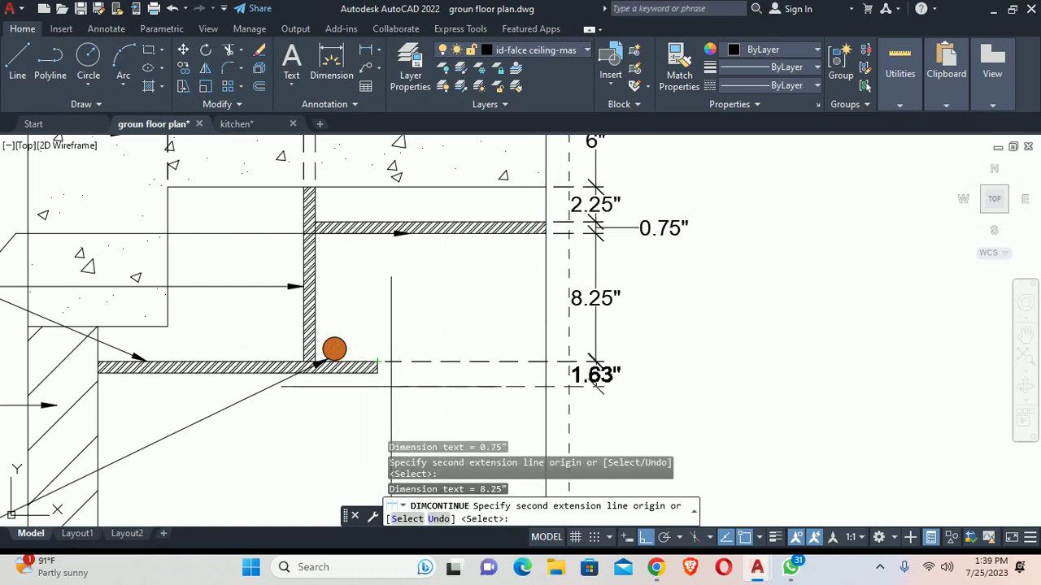
{"action": "key", "text": "Escape"}
Step: Add a 4" dimension below the lower board, from the wall corner to the board's end
{"action": "middle_click_drag", "start_coordinate": [384, 341], "coordinate": [464, 246]}
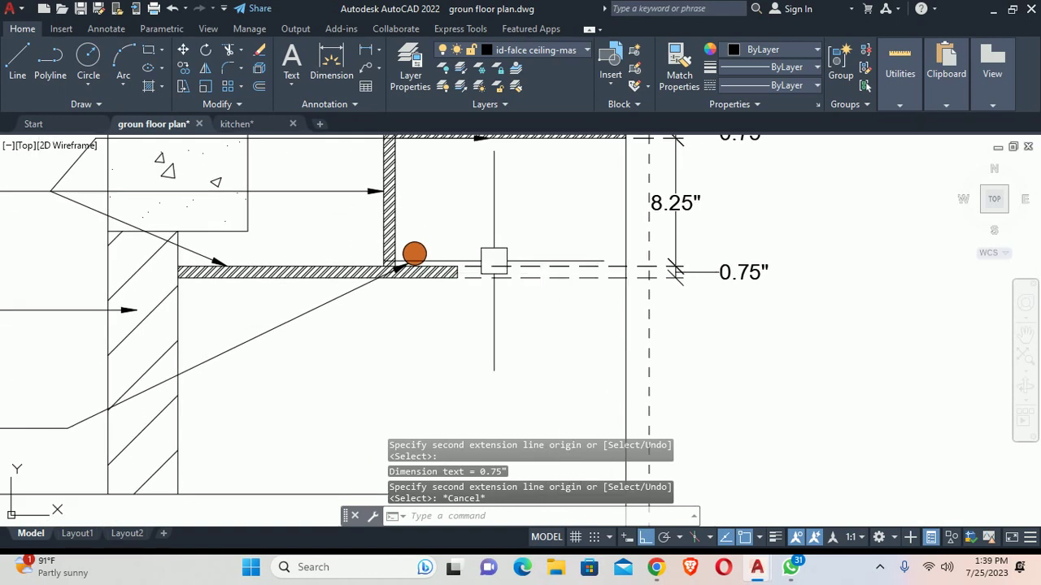
{"action": "key", "text": "Escape"}
{"action": "key", "text": "Escape"}
{"action": "type", "text": "li"}
{"action": "key", "text": "Return"}
{"action": "scroll", "coordinate": [465, 246], "scroll_direction": "up", "scroll_amount": 4}
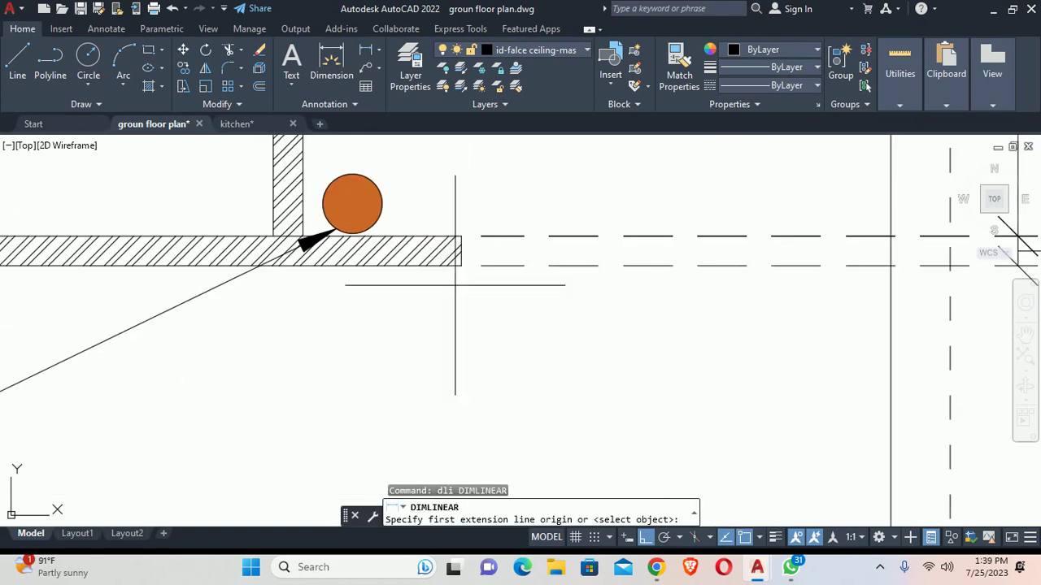
{"action": "left_click", "coordinate": [460, 265]}
{"action": "left_click", "coordinate": [303, 238]}
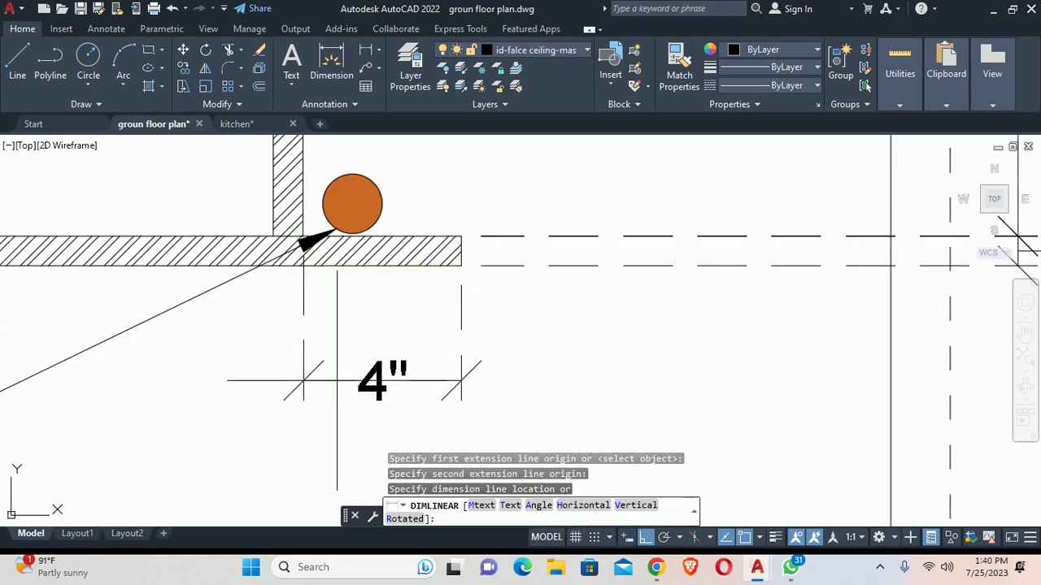
{"action": "left_click", "coordinate": [321, 379]}
Step: Continue with a 0.75" dimension at the wall and move its text left of the wall
{"action": "middle_click_drag", "start_coordinate": [317, 348], "coordinate": [503, 316]}
{"action": "type", "text": "o"}
{"action": "key", "text": "Return"}
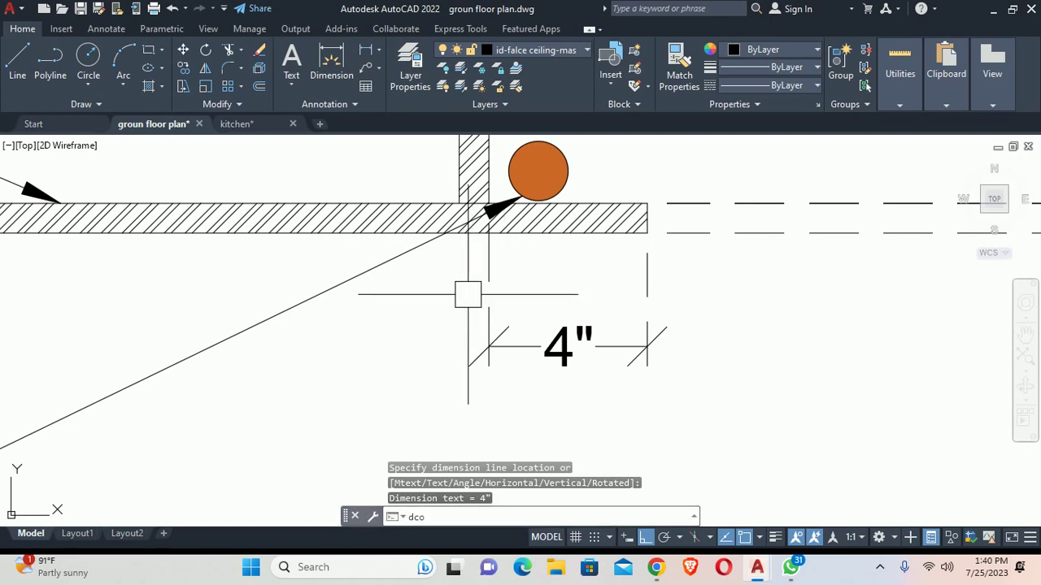
{"action": "left_click", "coordinate": [459, 204]}
{"action": "scroll", "coordinate": [448, 305], "scroll_direction": "down", "scroll_amount": 2}
{"action": "middle_click_drag", "start_coordinate": [440, 315], "coordinate": [472, 254]}
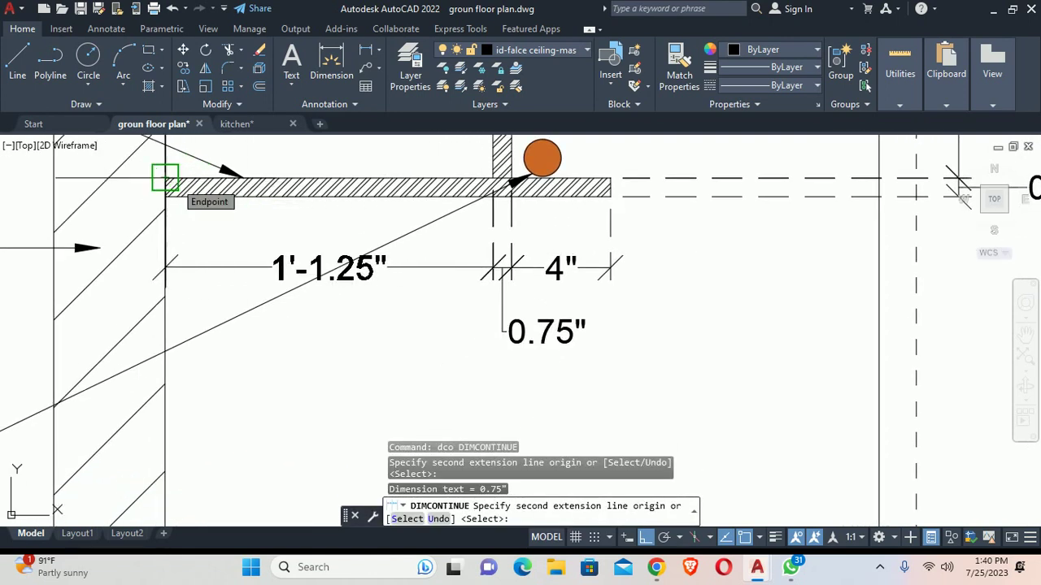
{"action": "key", "text": "Escape"}
{"action": "left_click", "coordinate": [541, 332]}
{"action": "left_click", "coordinate": [509, 332]}
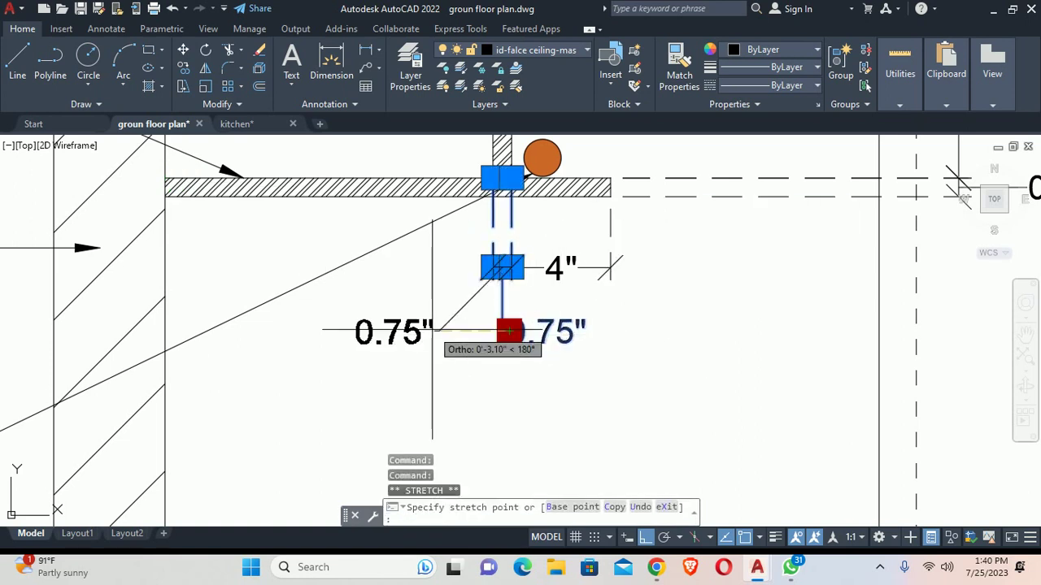
{"action": "left_click", "coordinate": [513, 330]}
{"action": "key", "text": "Escape"}
{"action": "key", "text": "Escape"}
Step: Dimension the lower board's bottom edge as 1'-6" below the board
{"action": "type", "text": "li"}
{"action": "key", "text": "Return"}
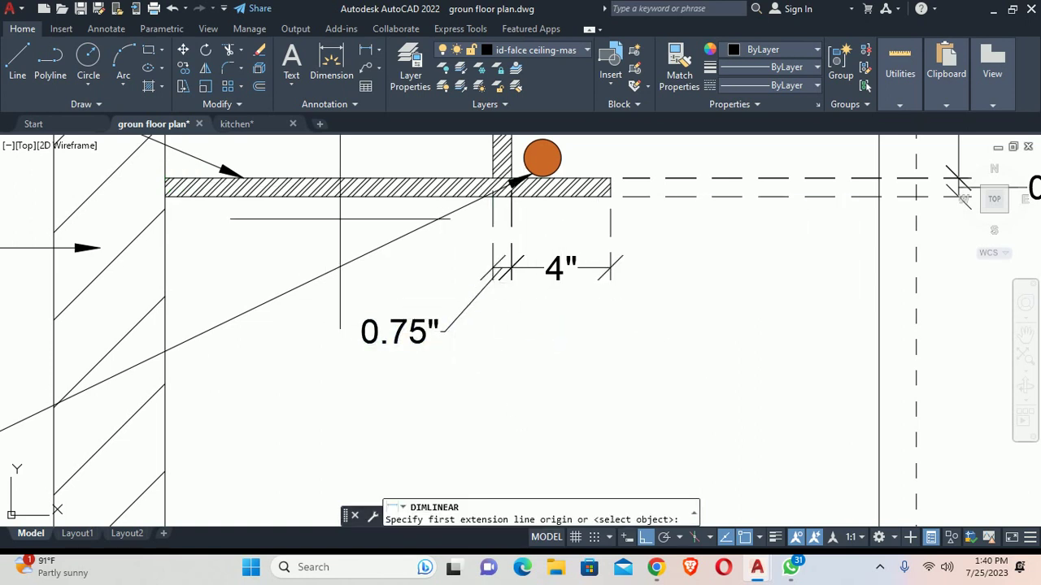
{"action": "key", "text": "Return"}
{"action": "left_click", "coordinate": [314, 197]}
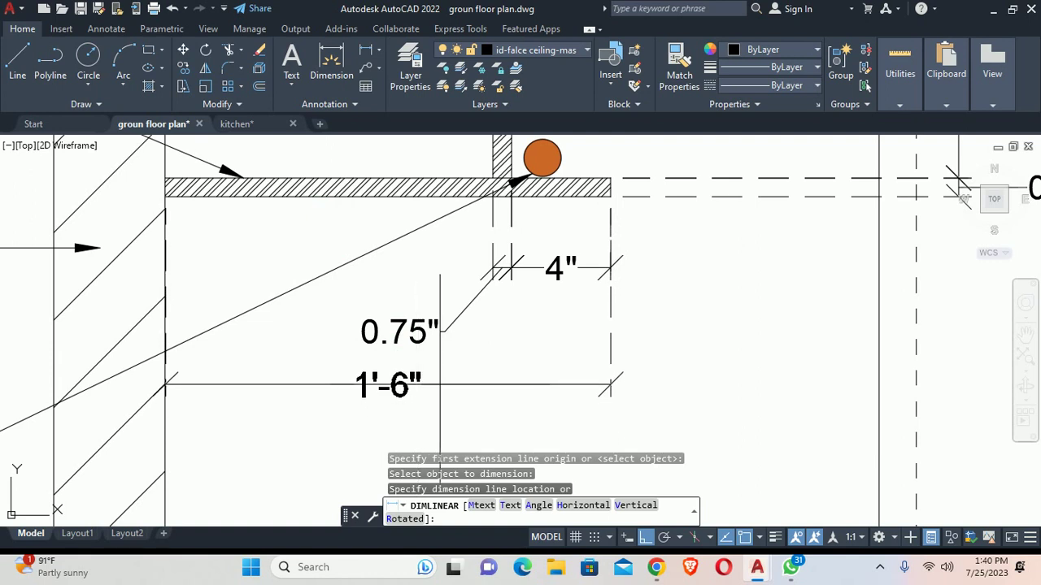
{"action": "left_click", "coordinate": [418, 380]}
{"action": "key", "text": "Escape"}
{"action": "key", "text": "Escape"}
{"action": "scroll", "coordinate": [520, 366], "scroll_direction": "down", "scroll_amount": 4}
{"action": "middle_click_drag", "start_coordinate": [520, 325], "coordinate": [483, 348]}
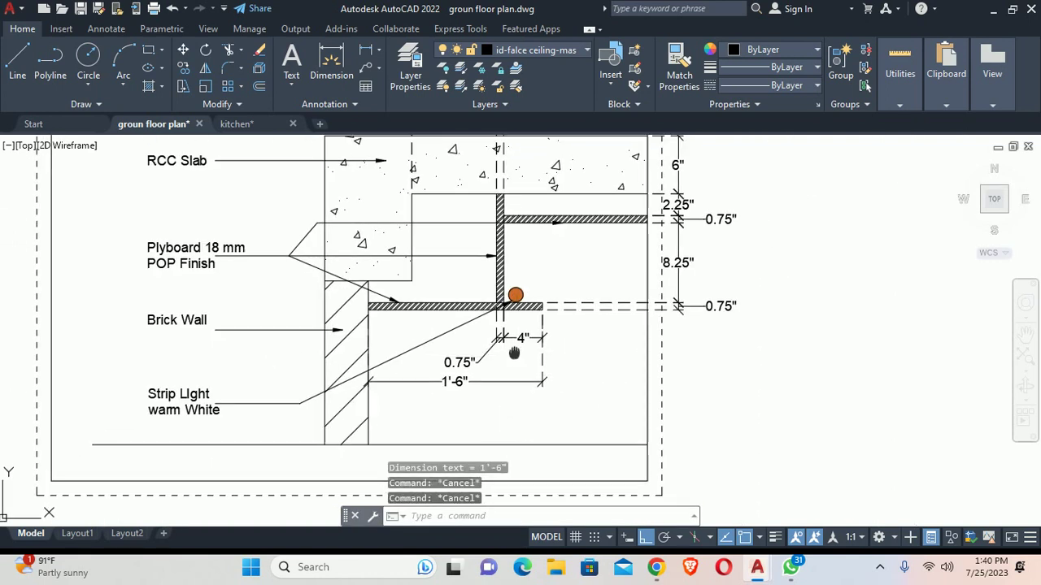
Step: Start a block named 'detail x' and window-select all 44 objects of the Detail X drawing
{"action": "scroll", "coordinate": [480, 370], "scroll_direction": "down", "scroll_amount": 2}
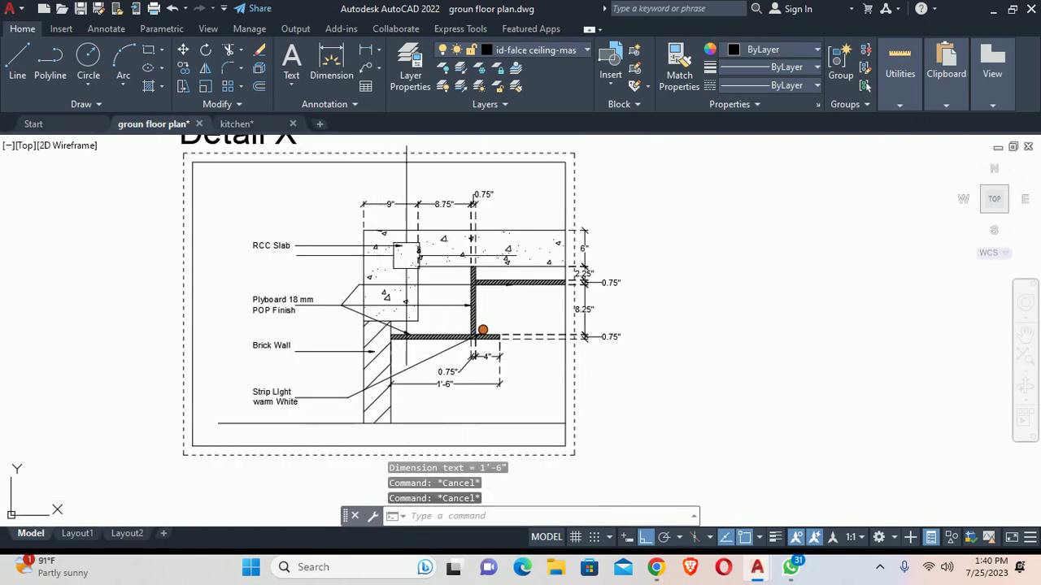
{"action": "right_click", "coordinate": [515, 335]}
{"action": "key", "text": "Escape"}
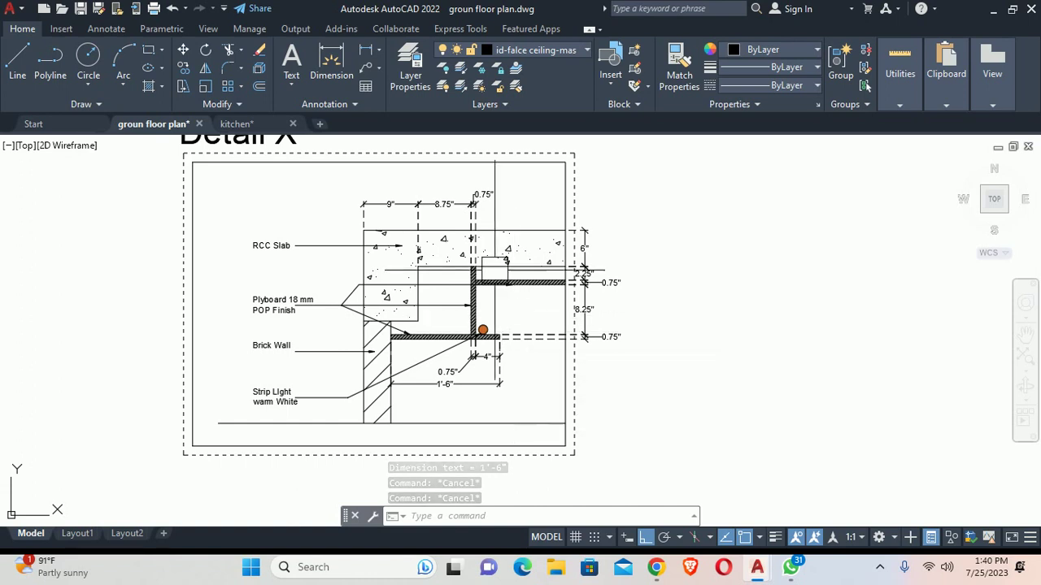
{"action": "scroll", "coordinate": [517, 261], "scroll_direction": "down", "scroll_amount": 2}
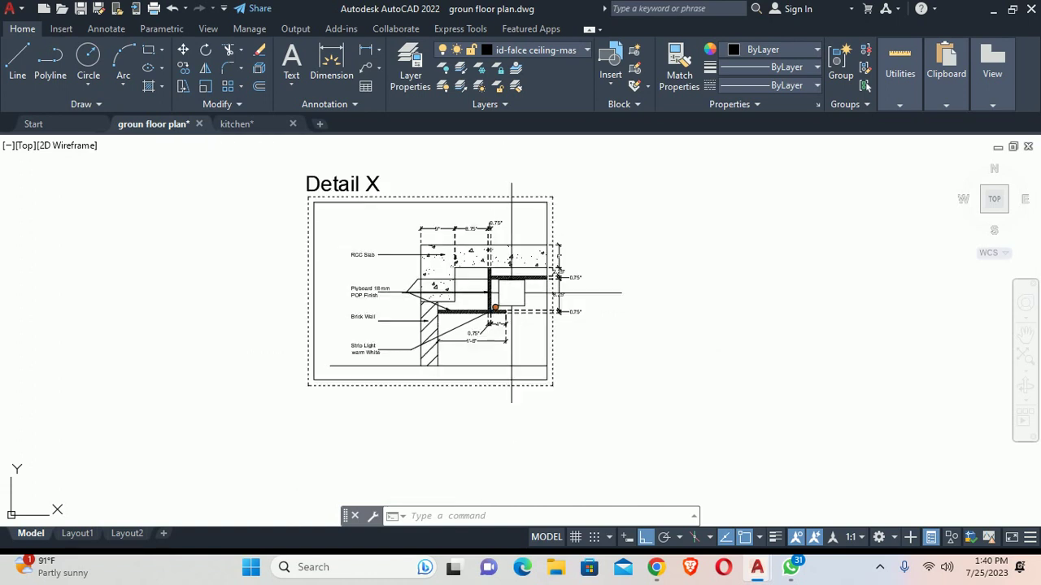
{"action": "scroll", "coordinate": [512, 292], "scroll_direction": "down", "scroll_amount": 2}
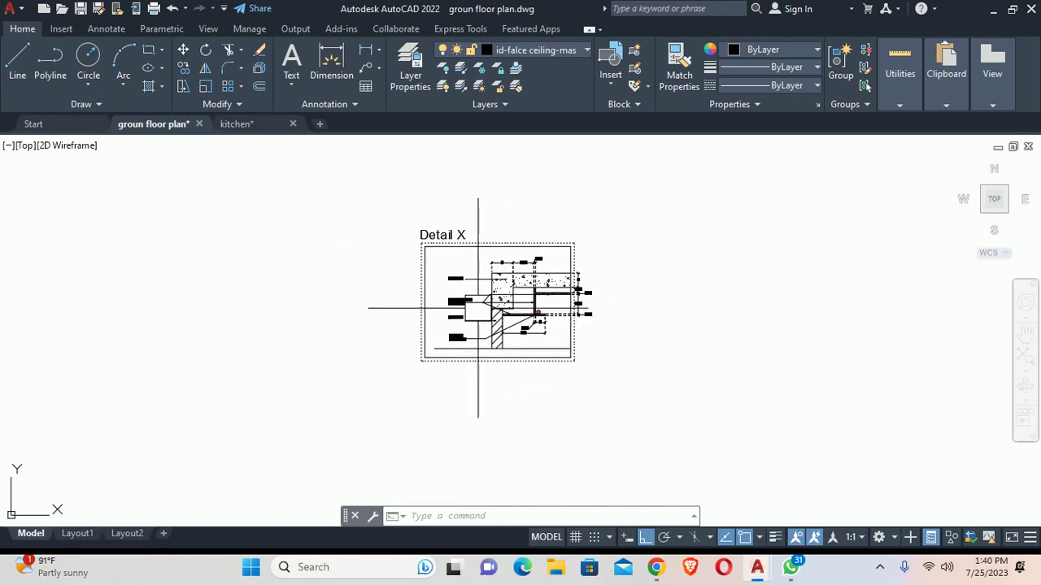
{"action": "type", "text": "b"}
{"action": "key", "text": "Return"}
{"action": "type", "text": "detail x"}
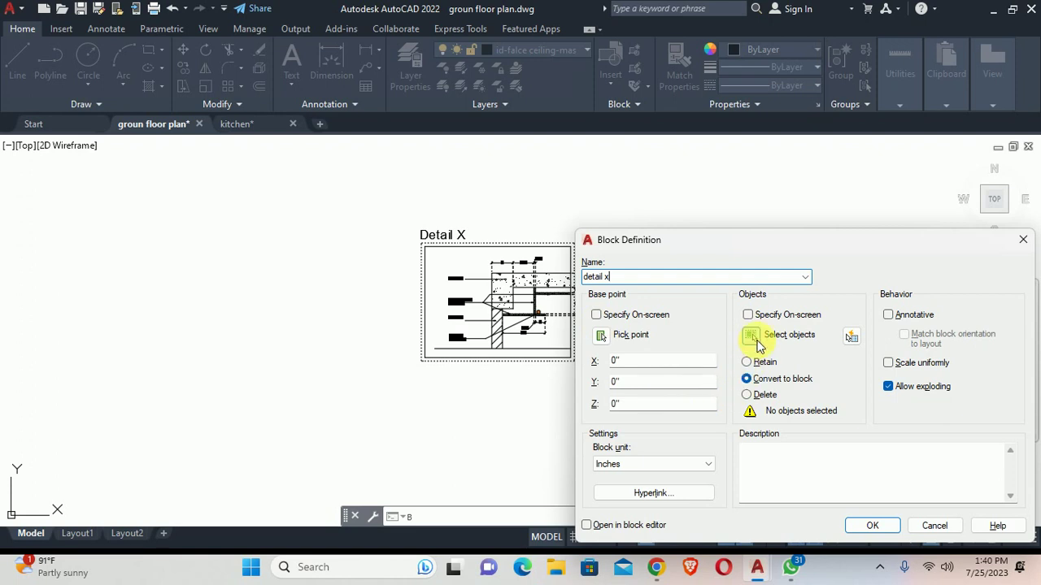
{"action": "left_click", "coordinate": [752, 336]}
{"action": "left_click", "coordinate": [293, 204]}
{"action": "left_click", "coordinate": [701, 457]}
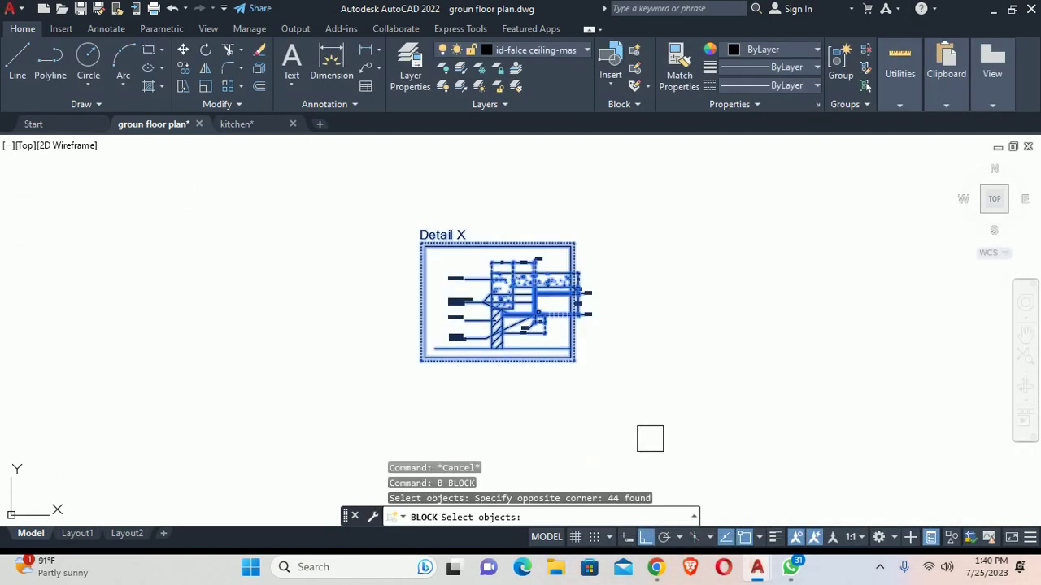
{"action": "left_click", "coordinate": [660, 439]}
{"action": "left_click", "coordinate": [262, 178]}
{"action": "right_click", "coordinate": [525, 327]}
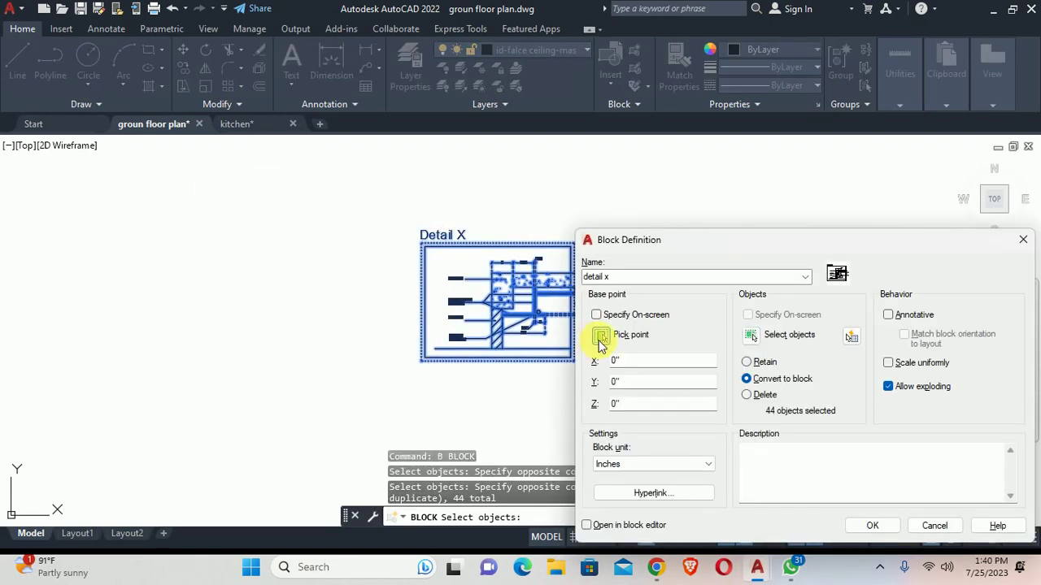
Step: Set the block's base point at the detail's lower-left corner and create the block
{"action": "left_click", "coordinate": [600, 335]}
{"action": "left_click", "coordinate": [508, 334]}
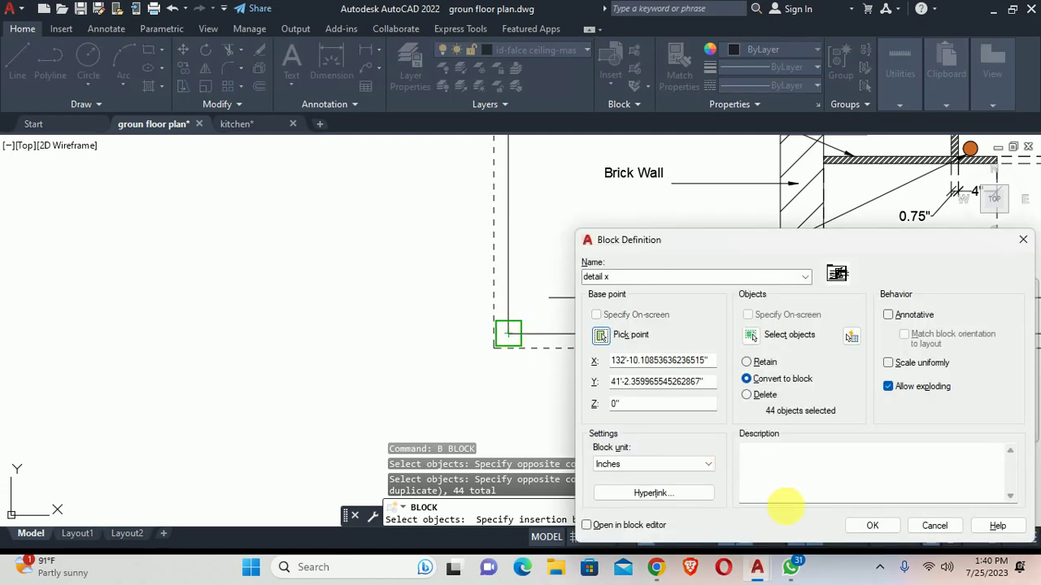
{"action": "left_click", "coordinate": [889, 525]}
{"action": "scroll", "coordinate": [570, 277], "scroll_direction": "down", "scroll_amount": 3}
{"action": "scroll", "coordinate": [585, 275], "scroll_direction": "down", "scroll_amount": 2}
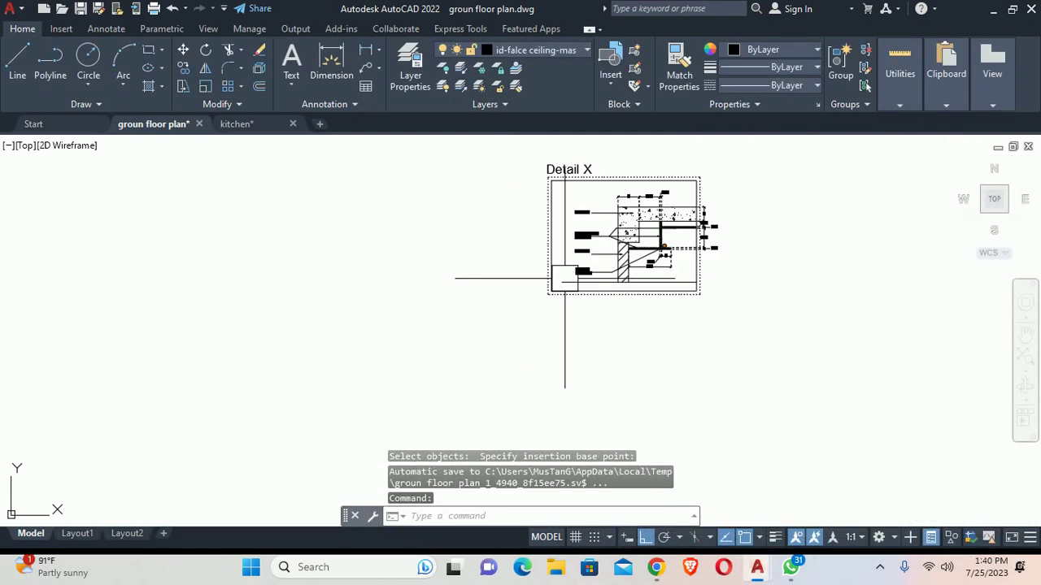
Step: Move the Detail X block to the left of Section About BB'
{"action": "key", "text": "Escape"}
{"action": "scroll", "coordinate": [612, 274], "scroll_direction": "down", "scroll_amount": 5}
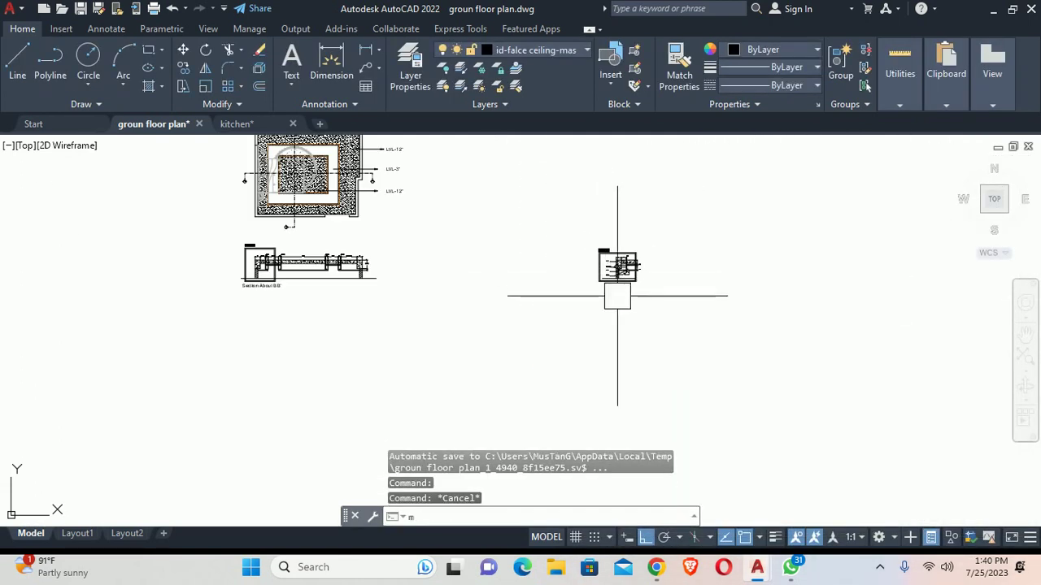
{"action": "type", "text": "m"}
{"action": "key", "text": "Return"}
{"action": "left_click", "coordinate": [618, 264]}
{"action": "key", "text": "Return"}
{"action": "left_click", "coordinate": [598, 281]}
{"action": "scroll", "coordinate": [161, 288], "scroll_direction": "up", "scroll_amount": 4}
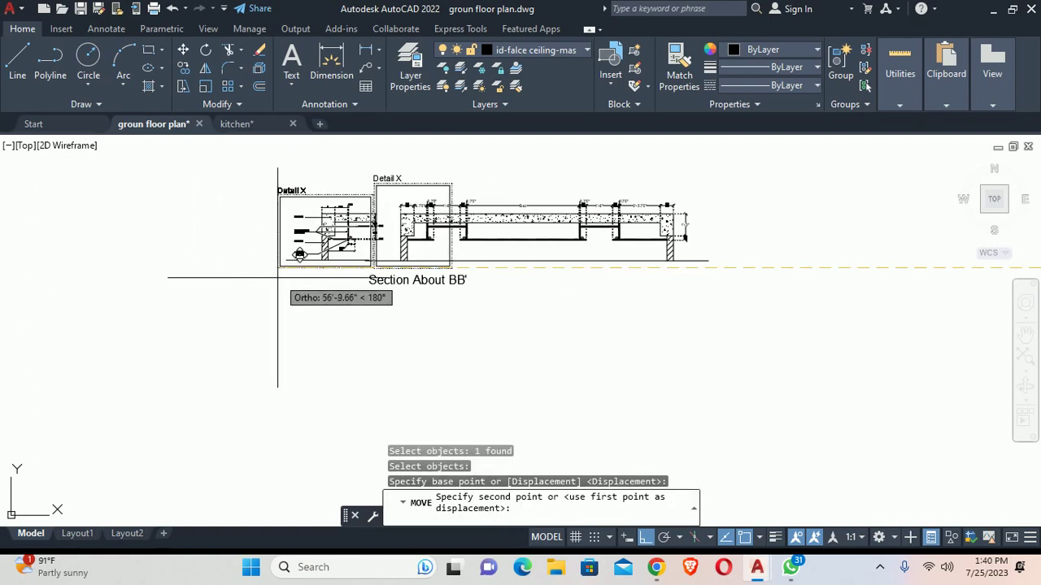
{"action": "left_click", "coordinate": [195, 262]}
{"action": "key", "text": "Escape"}
{"action": "key", "text": "Escape"}
{"action": "type", "text": "s"}
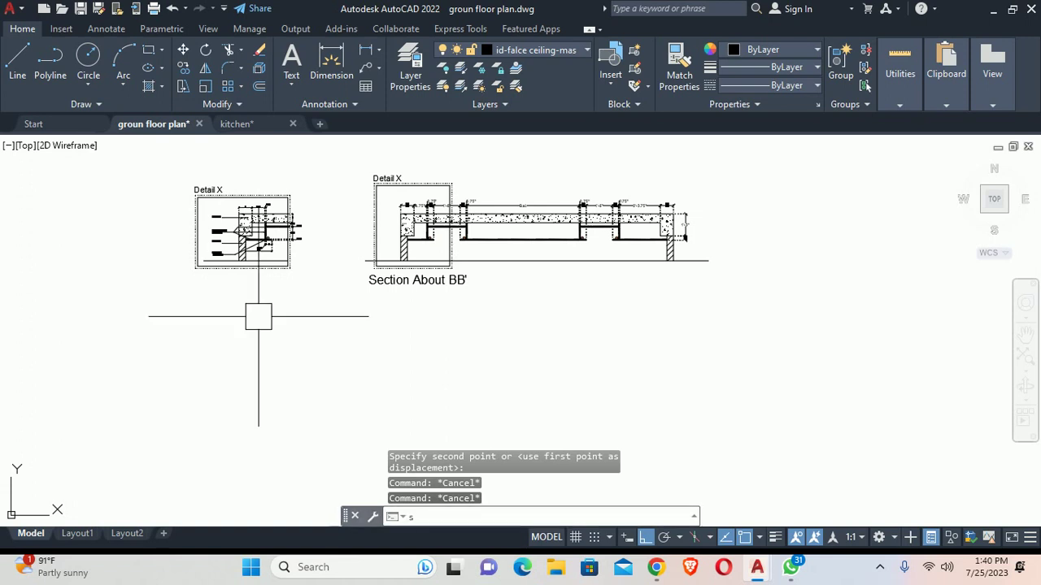
Step: Scale the Detail X block by a factor of 2 from its corner
{"action": "type", "text": "c"}
{"action": "key", "text": "Return"}
{"action": "left_click", "coordinate": [244, 267]}
{"action": "key", "text": "Return"}
{"action": "left_click", "coordinate": [196, 268]}
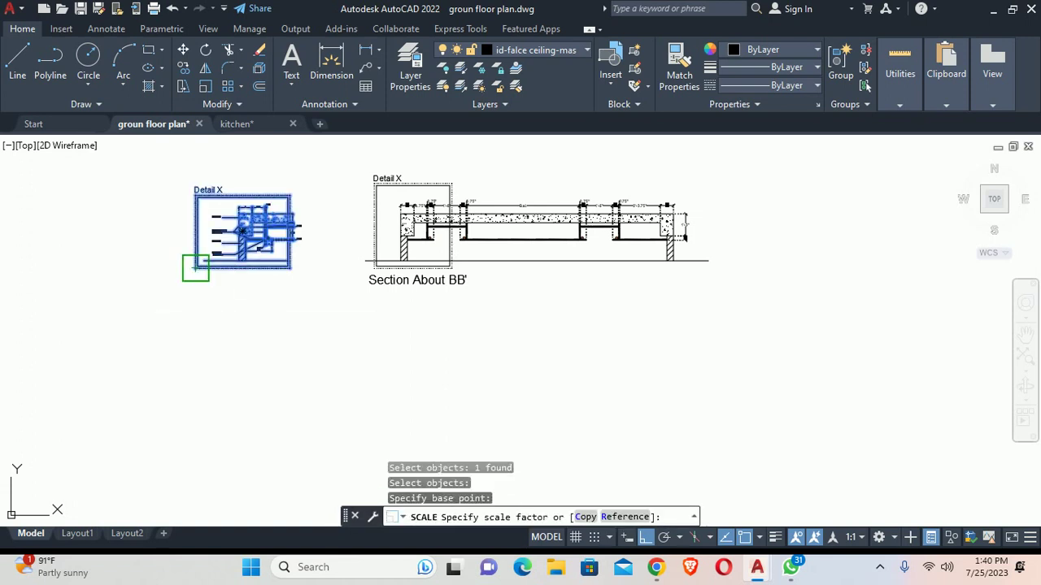
{"action": "type", "text": "2"}
{"action": "key", "text": "Return"}
{"action": "key", "text": "Escape"}
{"action": "key", "text": "Escape"}
Step: Move the enlarged Detail X block into its final place beside the section
{"action": "key", "text": "Return"}
{"action": "left_click", "coordinate": [325, 244]}
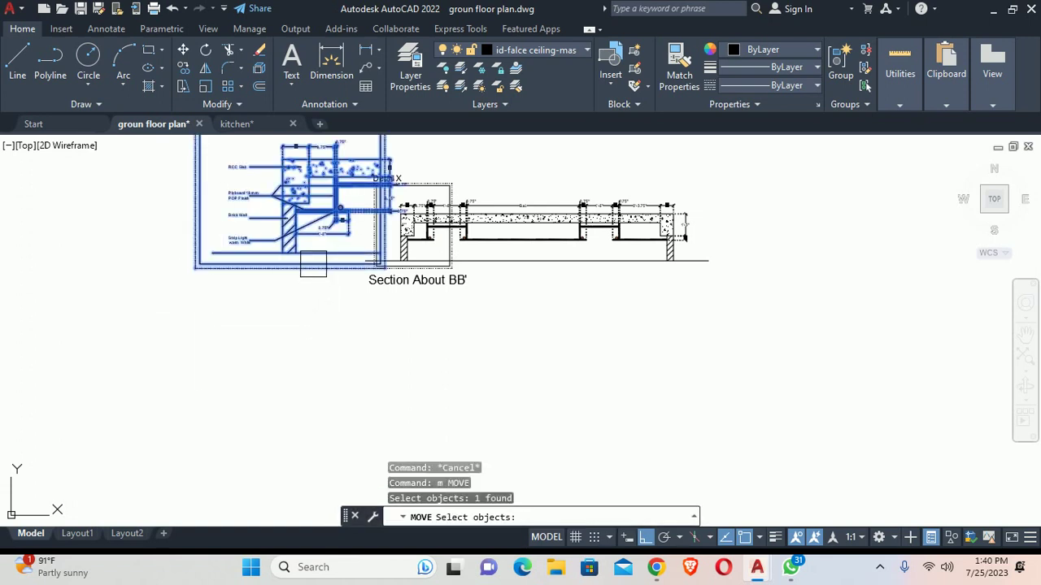
{"action": "key", "text": "Return"}
{"action": "left_click", "coordinate": [256, 281]}
{"action": "scroll", "coordinate": [251, 302], "scroll_direction": "down", "scroll_amount": 2}
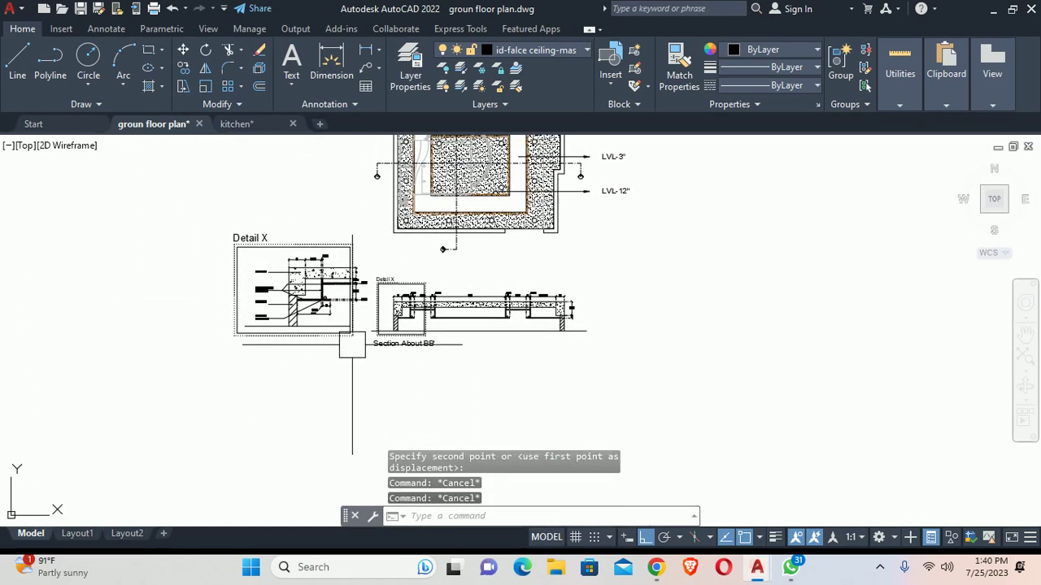
{"action": "scroll", "coordinate": [385, 298], "scroll_direction": "up", "scroll_amount": 4}
{"action": "scroll", "coordinate": [292, 267], "scroll_direction": "up", "scroll_amount": 2}
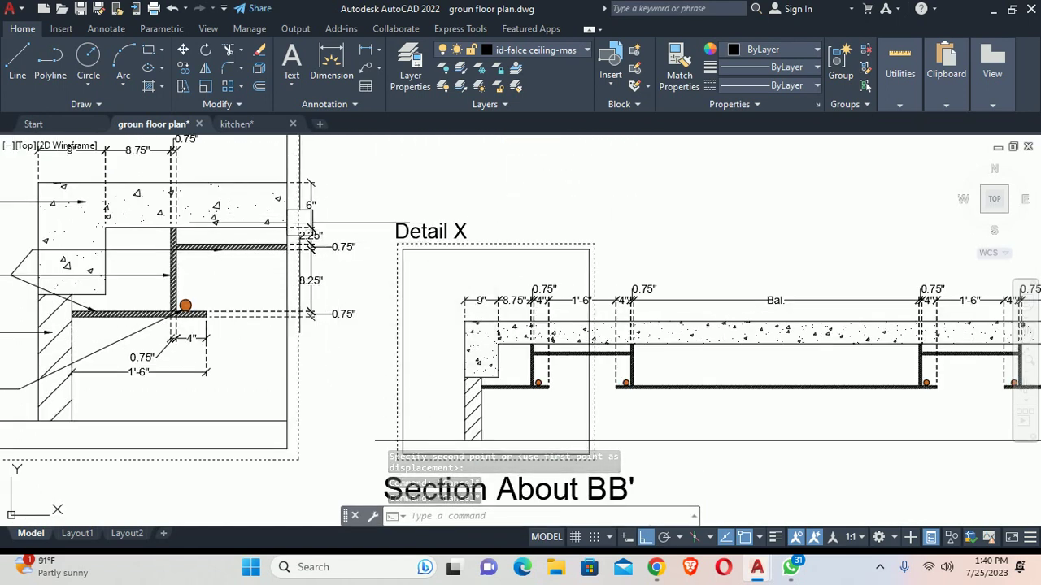
{"action": "scroll", "coordinate": [306, 257], "scroll_direction": "up", "scroll_amount": 2}
{"action": "scroll", "coordinate": [306, 257], "scroll_direction": "down", "scroll_amount": 4}
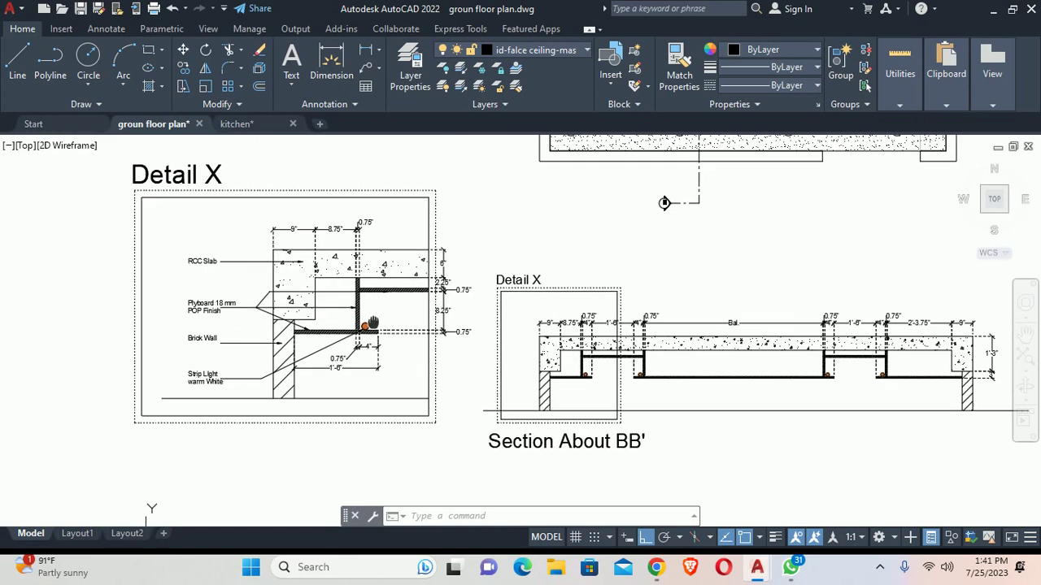
{"action": "middle_click_drag", "start_coordinate": [529, 163], "coordinate": [703, 186]}
Step: Open detail x in the Block Editor and copy its title below the detail
{"action": "type", "text": "be"}
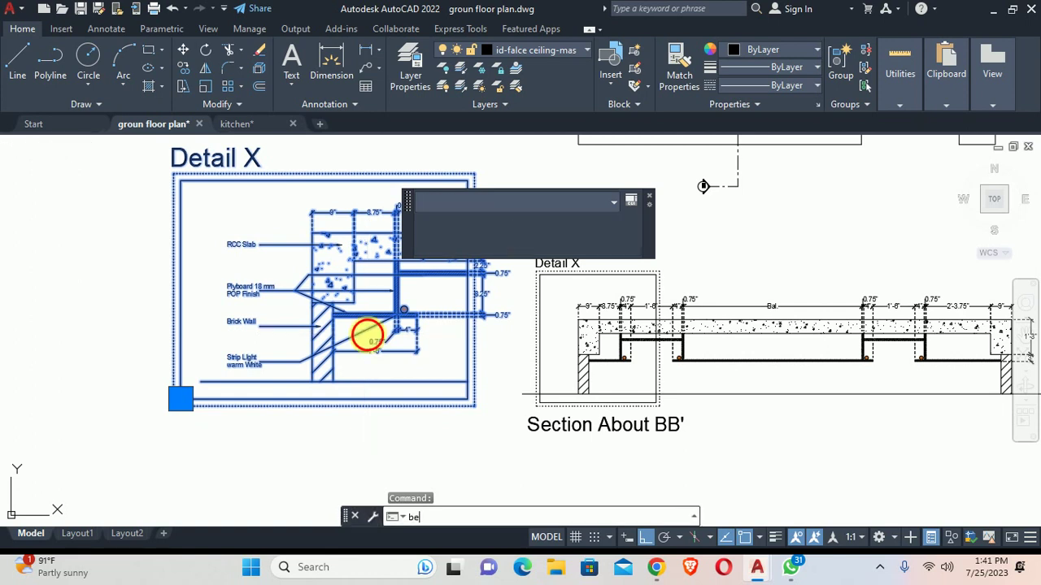
{"action": "key", "text": "Return"}
{"action": "left_click", "coordinate": [490, 370]}
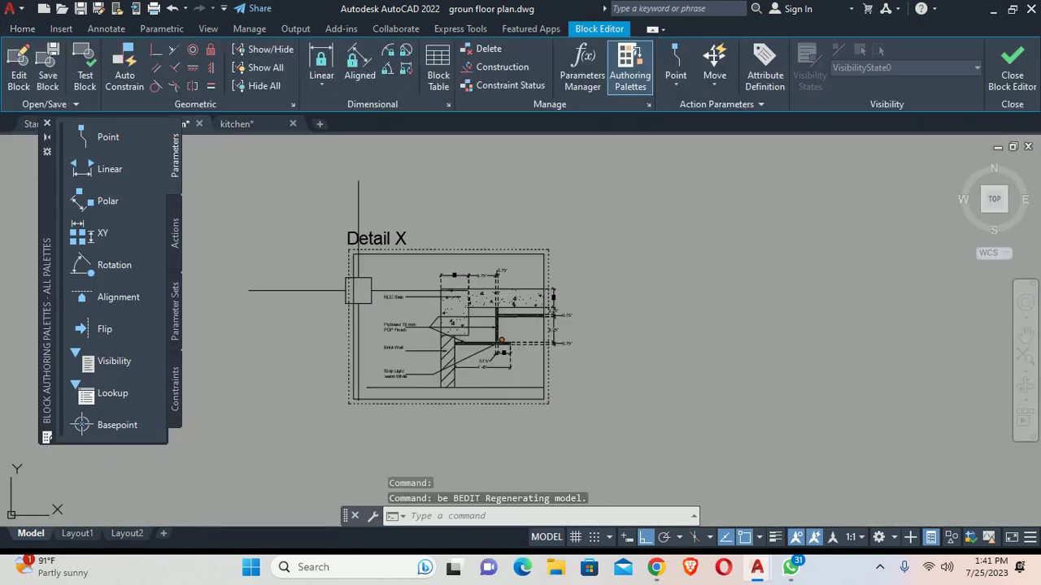
{"action": "type", "text": "co"}
{"action": "key", "text": "Return"}
{"action": "left_click", "coordinate": [370, 288]}
{"action": "key", "text": "Return"}
{"action": "left_click", "coordinate": [349, 251]}
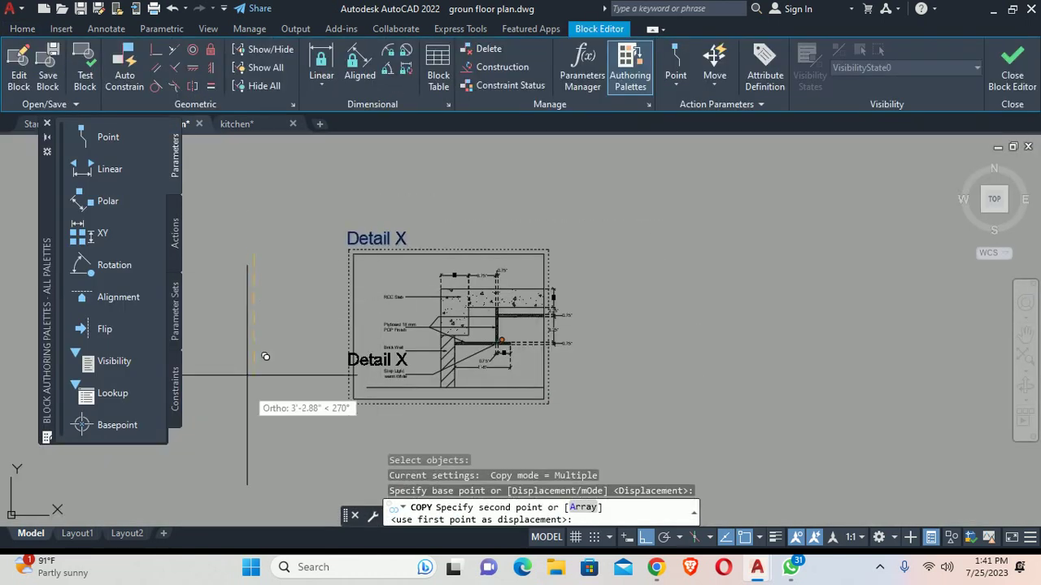
{"action": "left_click", "coordinate": [253, 435]}
Step: Change the copied title to read 'Scale 2:1' with text height 3
{"action": "double_click", "coordinate": [364, 427]}
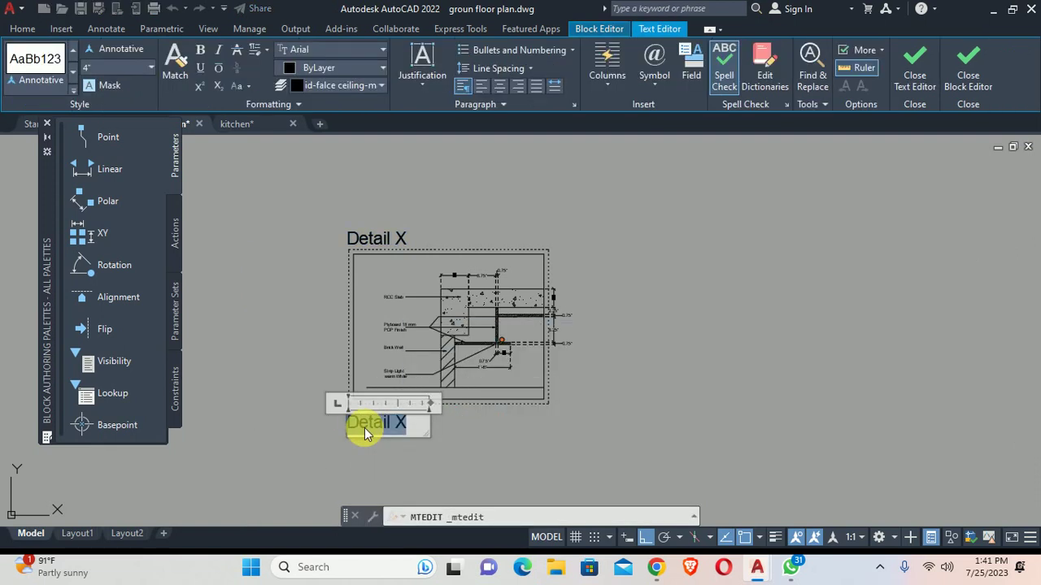
{"action": "type", "text": "Scale 2:1"}
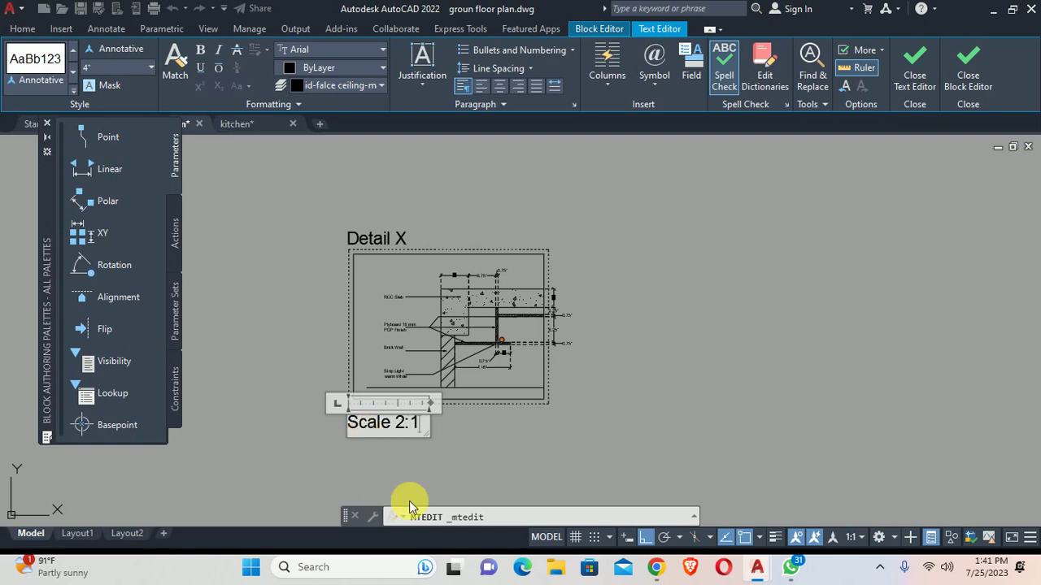
{"action": "key", "text": "Escape"}
{"action": "left_click", "coordinate": [390, 422]}
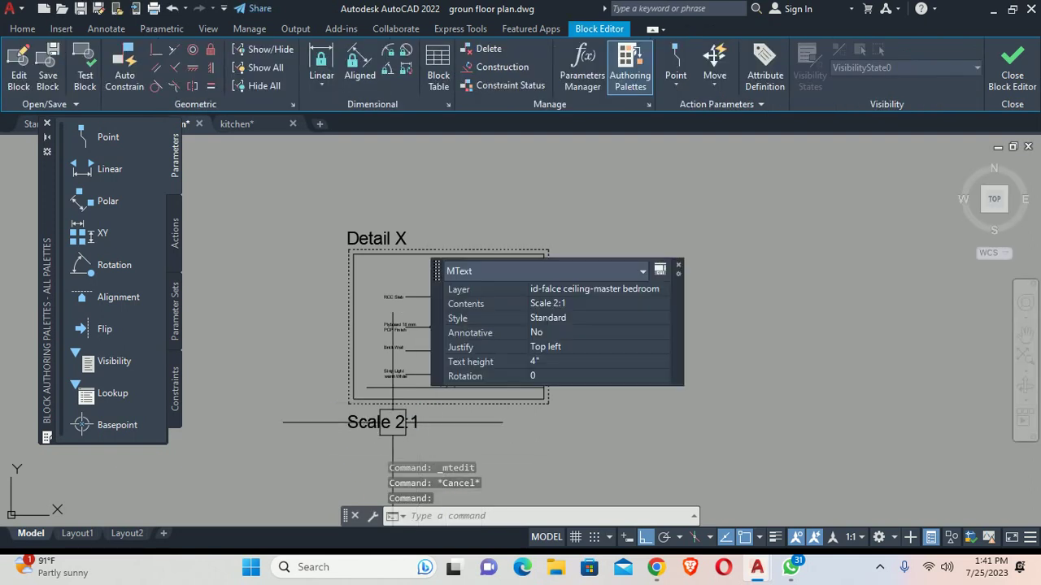
{"action": "left_click", "coordinate": [540, 363]}
{"action": "key", "text": "Return"}
{"action": "key", "text": "Escape"}
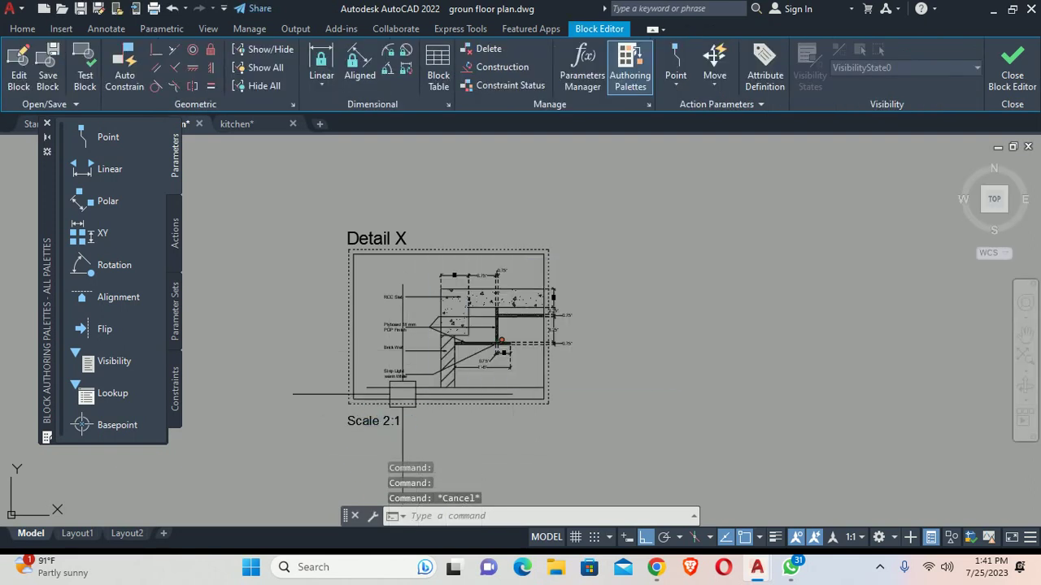
Step: Match properties between the Scale 2:1 caption and the Detail X title
{"action": "type", "text": "ma"}
{"action": "key", "text": "Return"}
{"action": "left_click", "coordinate": [374, 421]}
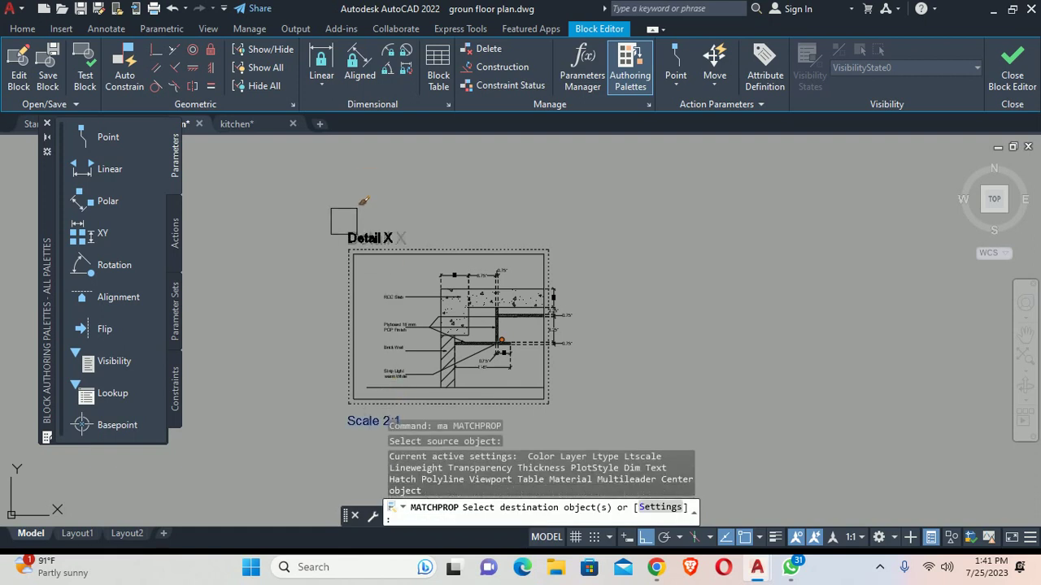
{"action": "left_click", "coordinate": [343, 220]}
{"action": "key", "text": "Escape"}
{"action": "key", "text": "Escape"}
{"action": "scroll", "coordinate": [361, 236], "scroll_direction": "up", "scroll_amount": 1}
{"action": "scroll", "coordinate": [360, 236], "scroll_direction": "up", "scroll_amount": 1}
{"action": "scroll", "coordinate": [360, 236], "scroll_direction": "up", "scroll_amount": 1}
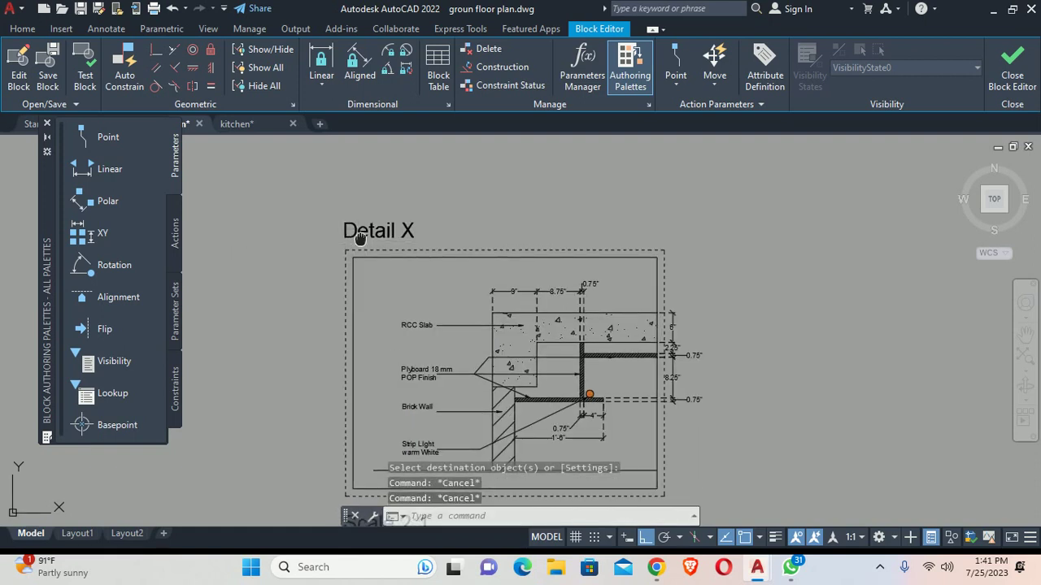
{"action": "middle_click_drag", "start_coordinate": [360, 235], "coordinate": [362, 203]}
{"action": "scroll", "coordinate": [700, 236], "scroll_direction": "up", "scroll_amount": 4}
Step: Move the 2.25" dimension text out beside its dimension
{"action": "scroll", "coordinate": [650, 244], "scroll_direction": "up", "scroll_amount": 2}
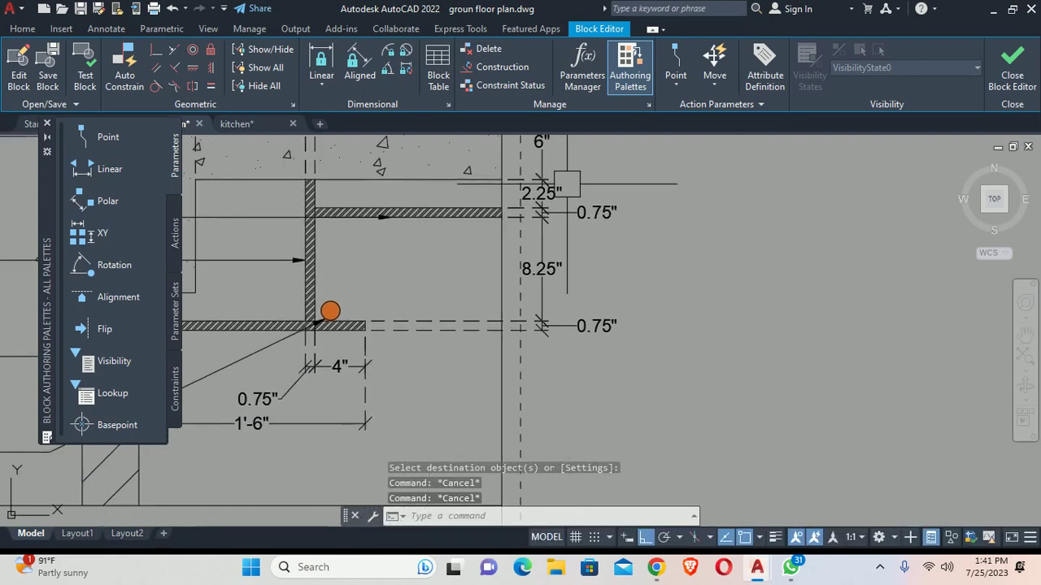
{"action": "scroll", "coordinate": [569, 244], "scroll_direction": "up", "scroll_amount": 3}
{"action": "left_click", "coordinate": [493, 261]}
{"action": "mouse_move", "coordinate": [475, 262]}
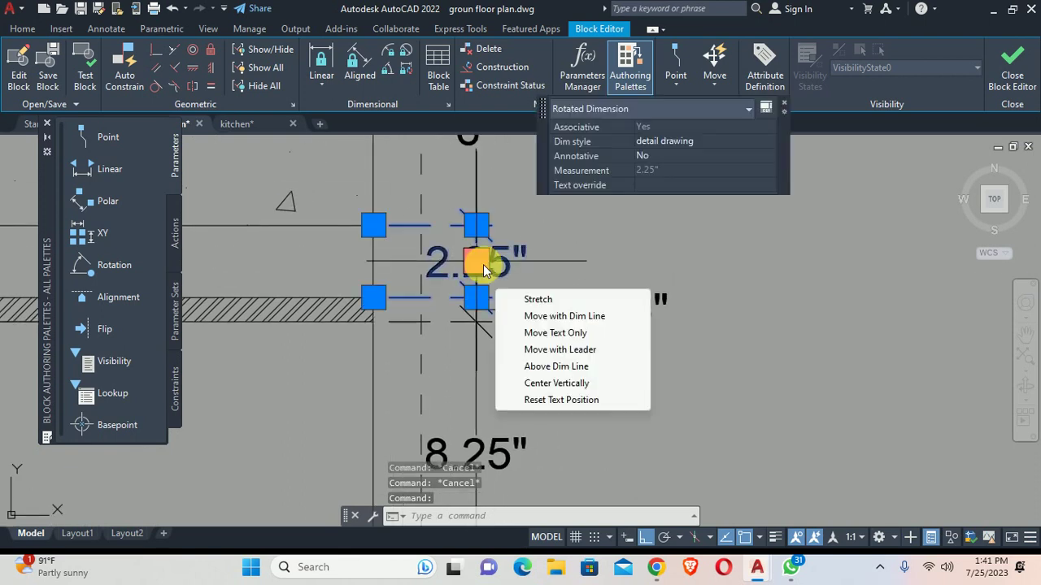
{"action": "key", "text": "Escape"}
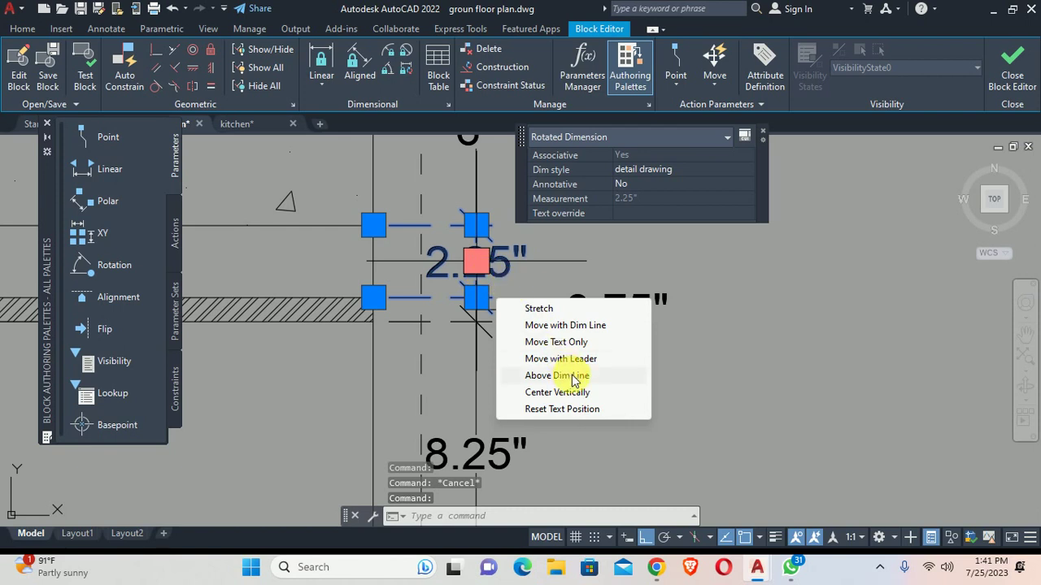
{"action": "left_click", "coordinate": [569, 356]}
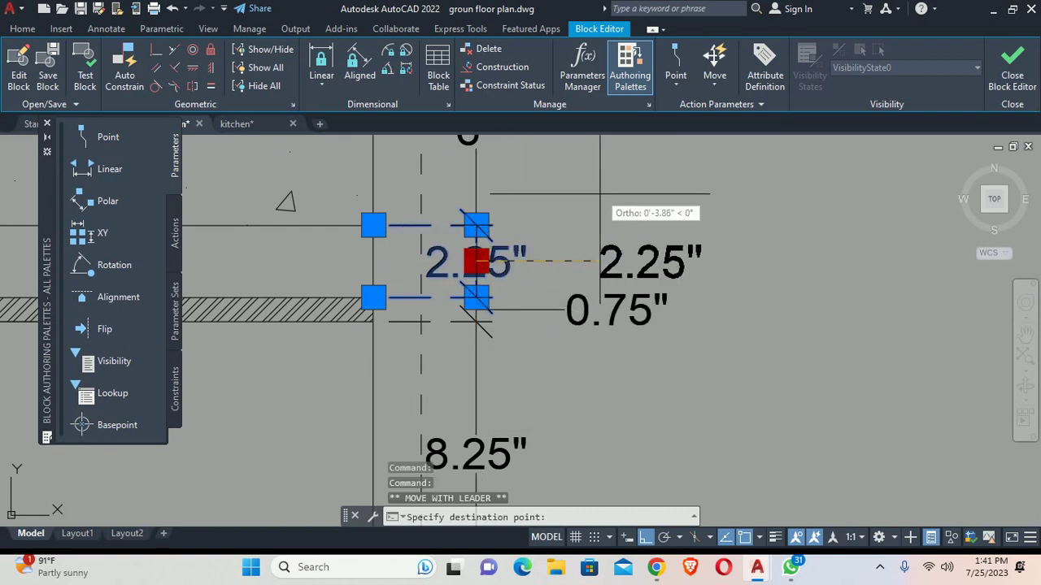
{"action": "key", "text": "F8"}
{"action": "key", "text": "F8"}
{"action": "key", "text": "F8"}
{"action": "left_click", "coordinate": [573, 204]}
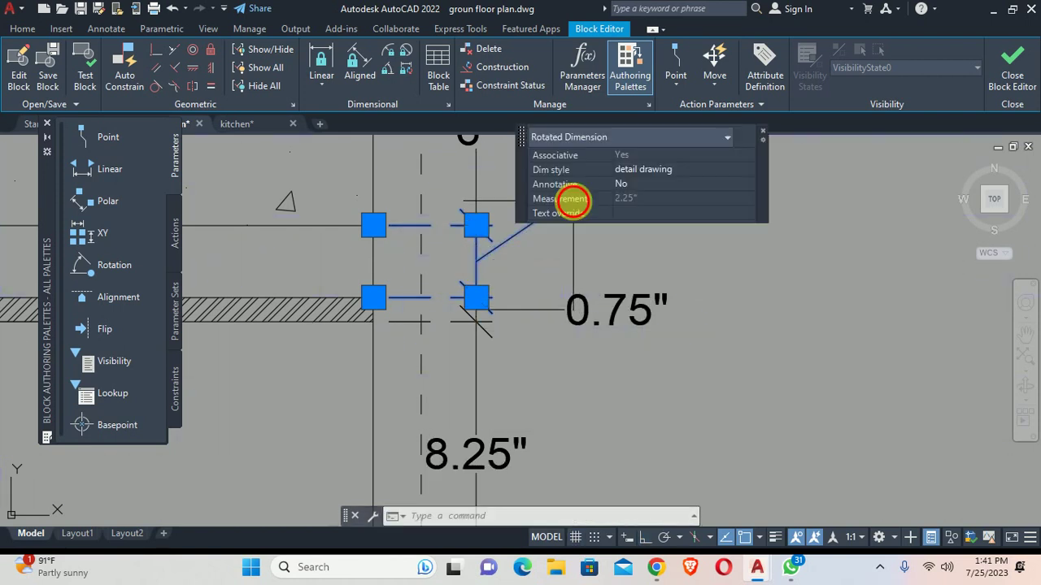
{"action": "key", "text": "Escape"}
Step: Lower the right-hand 0.75" dimension text below the 8.25" dimension
{"action": "scroll", "coordinate": [532, 248], "scroll_direction": "down", "scroll_amount": 2}
{"action": "scroll", "coordinate": [532, 248], "scroll_direction": "down", "scroll_amount": 2}
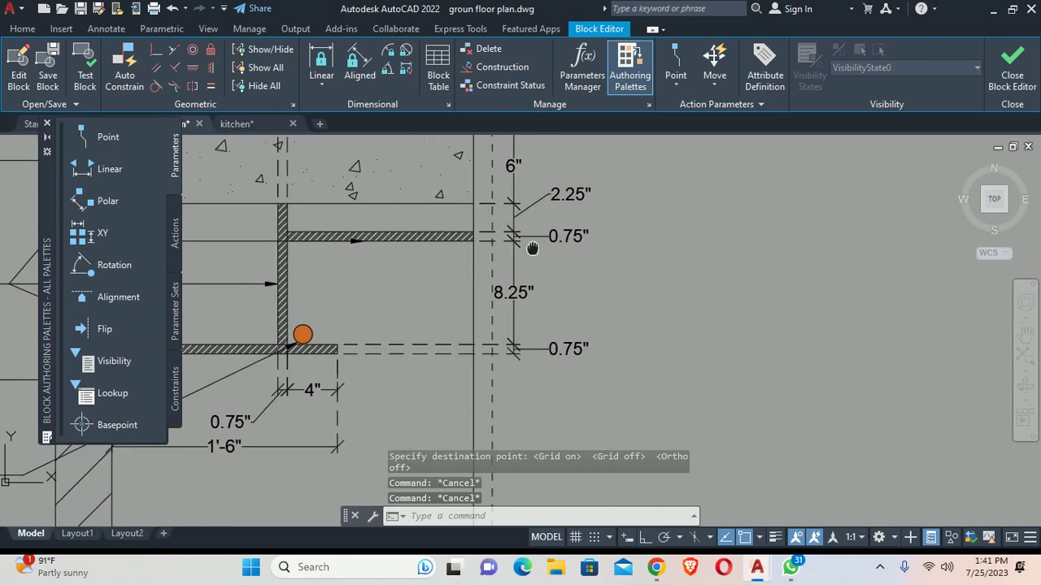
{"action": "middle_click_drag", "start_coordinate": [532, 248], "coordinate": [519, 207]}
{"action": "left_click", "coordinate": [541, 323]}
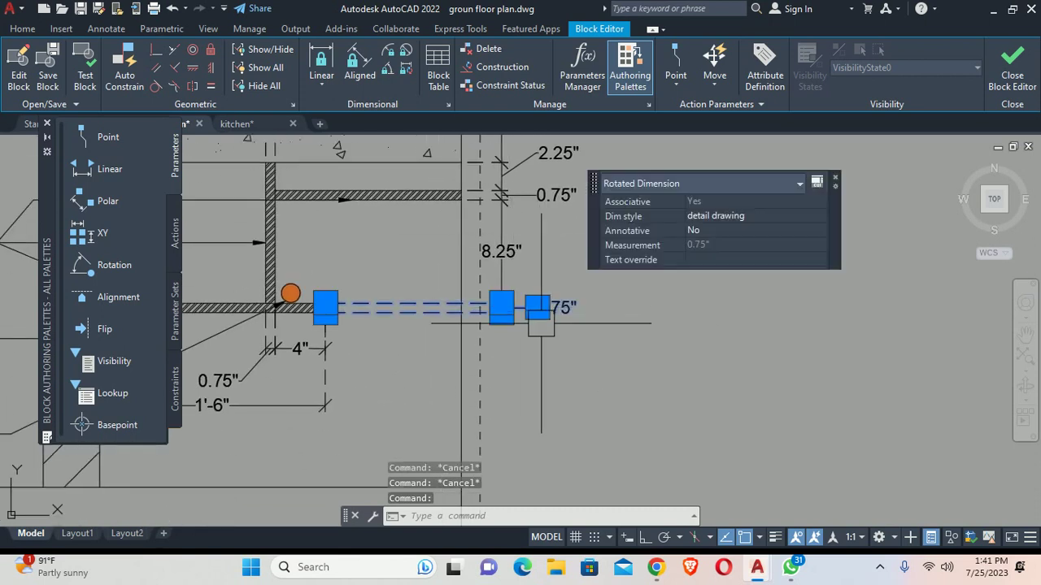
{"action": "left_click", "coordinate": [537, 308]}
{"action": "scroll", "coordinate": [483, 369], "scroll_direction": "up", "scroll_amount": 4}
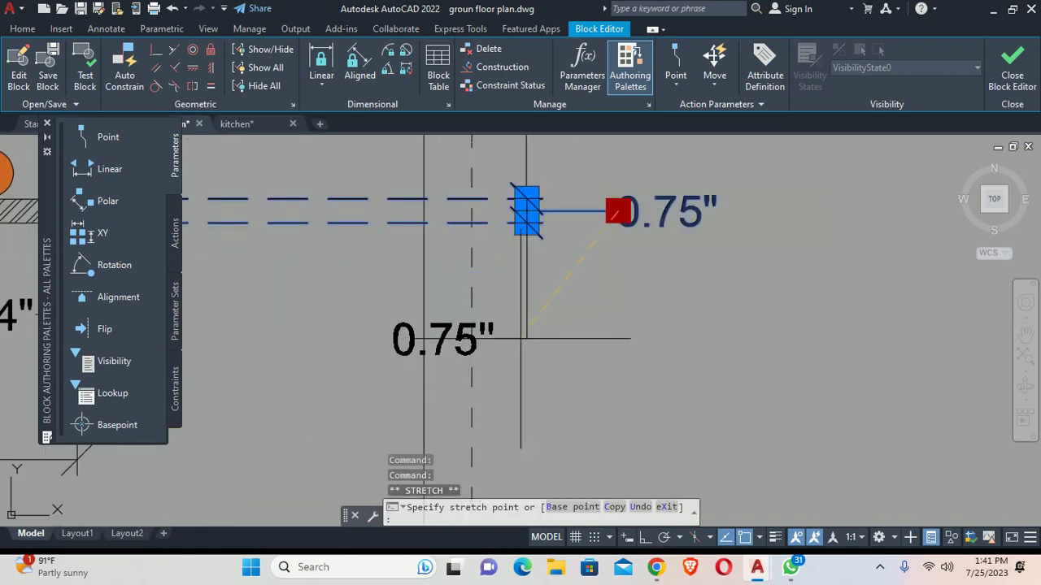
{"action": "left_click", "coordinate": [523, 339]}
{"action": "left_click", "coordinate": [522, 339]}
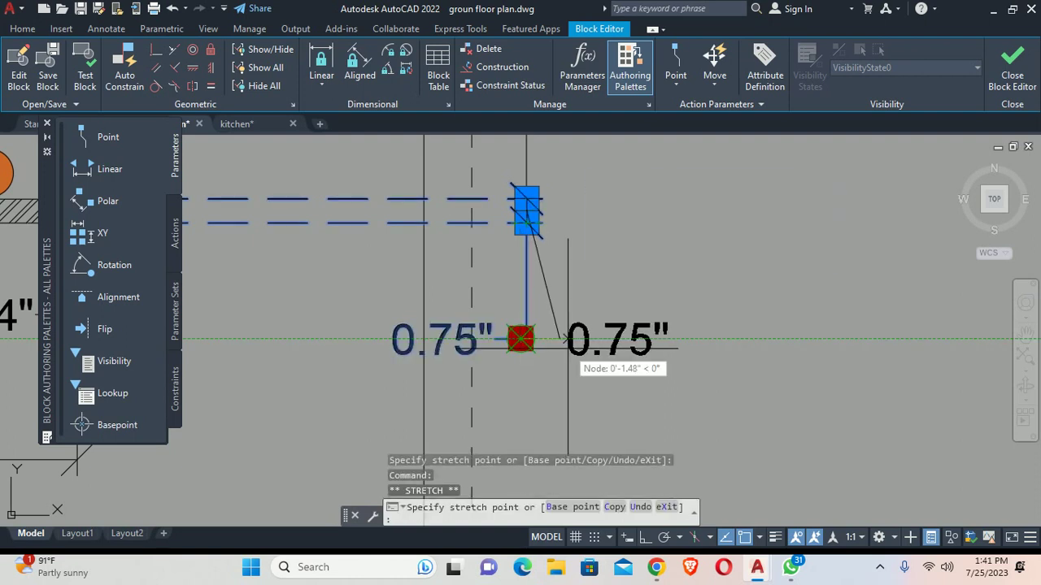
{"action": "left_click", "coordinate": [537, 340]}
{"action": "key", "text": "Escape"}
{"action": "scroll", "coordinate": [606, 337], "scroll_direction": "down", "scroll_amount": 5}
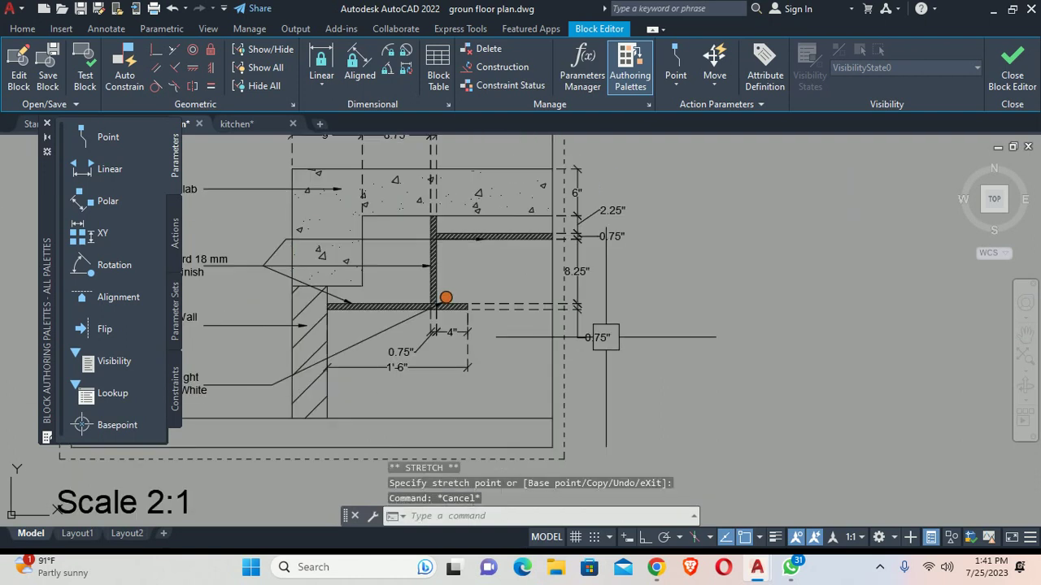
{"action": "key", "text": "Escape"}
{"action": "scroll", "coordinate": [618, 329], "scroll_direction": "down", "scroll_amount": 2}
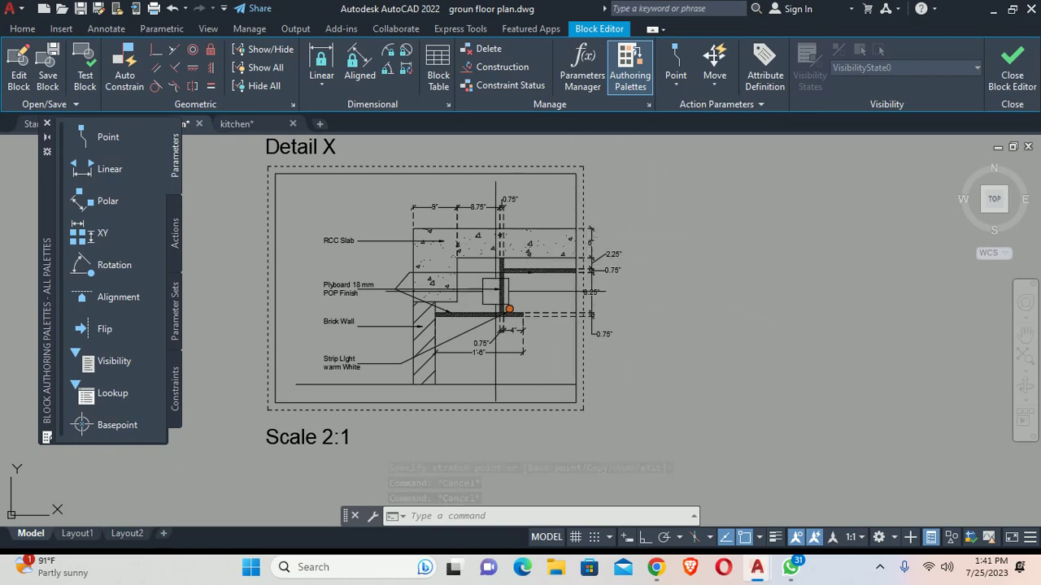
{"action": "scroll", "coordinate": [483, 297], "scroll_direction": "up", "scroll_amount": 2}
{"action": "scroll", "coordinate": [452, 320], "scroll_direction": "up", "scroll_amount": 2}
Step: Try linear dimensions on the ceiling board, cancelling the misplaced attempts
{"action": "type", "text": "d"}
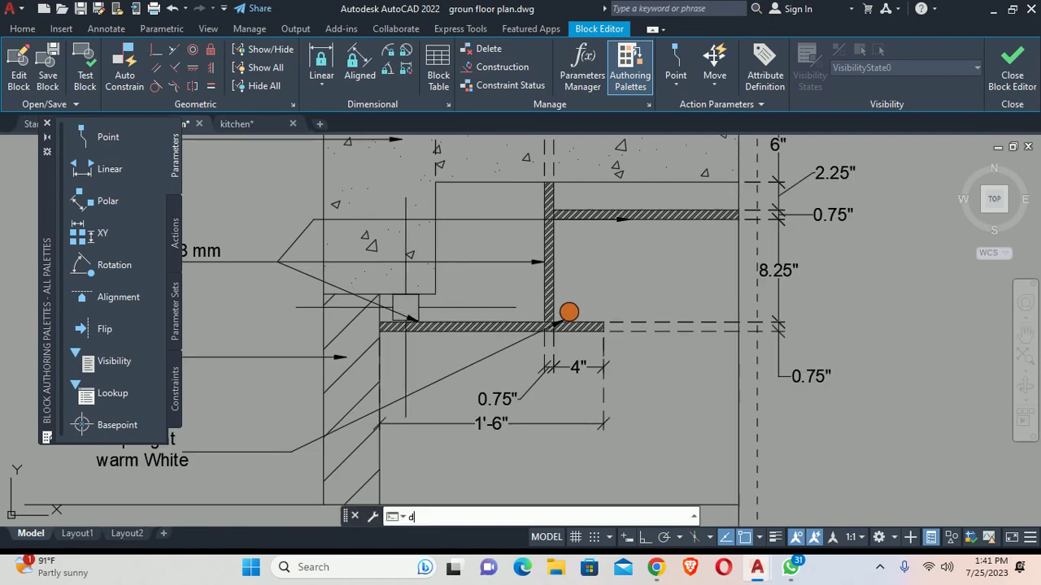
{"action": "type", "text": "li"}
{"action": "key", "text": "Return"}
{"action": "scroll", "coordinate": [394, 298], "scroll_direction": "up", "scroll_amount": 4}
{"action": "left_click", "coordinate": [358, 279]}
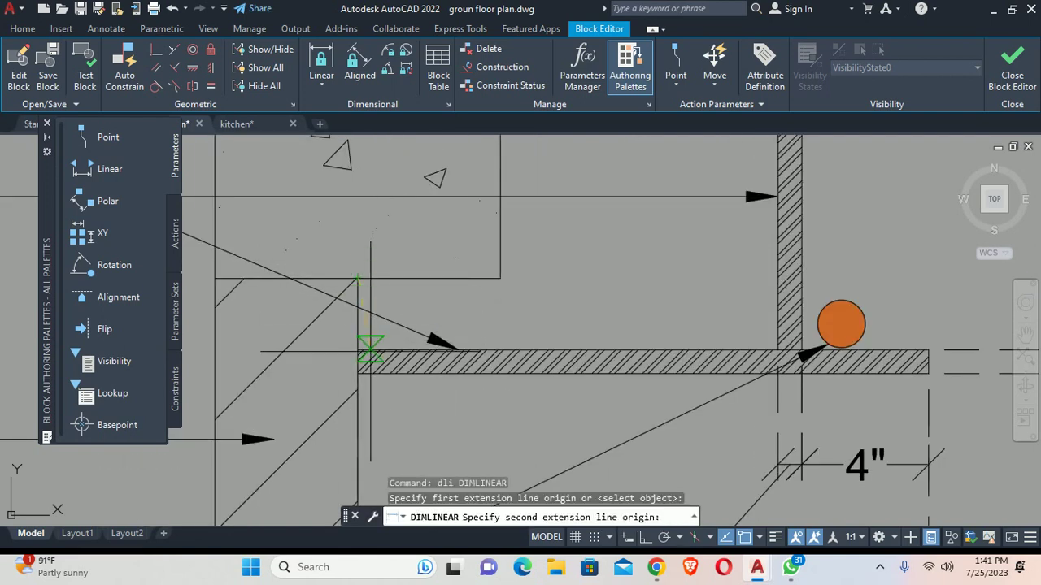
{"action": "key", "text": "Escape"}
{"action": "key", "text": "Return"}
{"action": "left_click", "coordinate": [499, 279]}
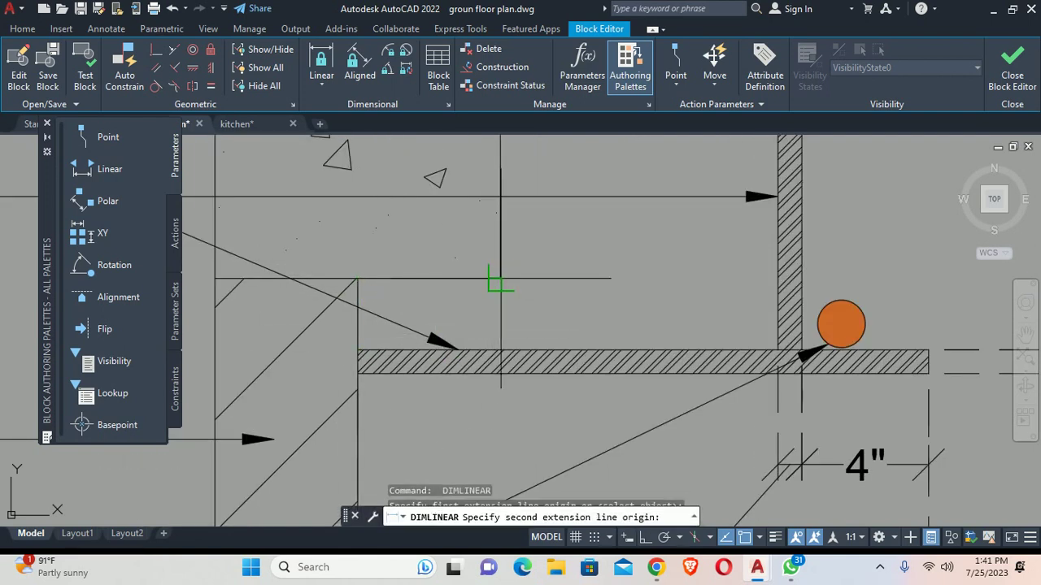
{"action": "left_click", "coordinate": [496, 353]}
{"action": "scroll", "coordinate": [509, 336], "scroll_direction": "down", "scroll_amount": 2}
{"action": "scroll", "coordinate": [366, 276], "scroll_direction": "down", "scroll_amount": 2}
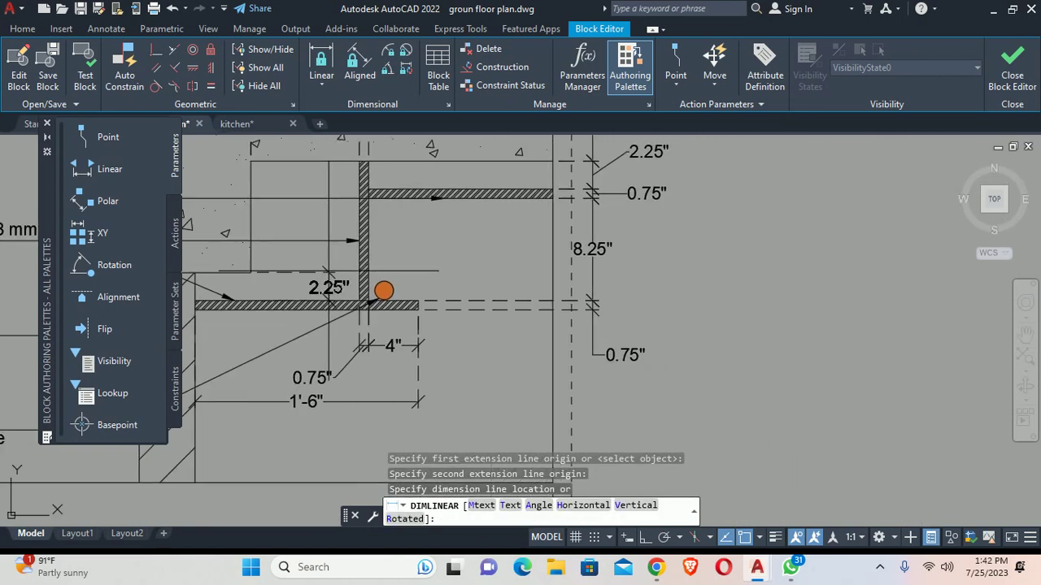
{"action": "scroll", "coordinate": [384, 290], "scroll_direction": "up", "scroll_amount": 2}
{"action": "scroll", "coordinate": [448, 311], "scroll_direction": "up", "scroll_amount": 1}
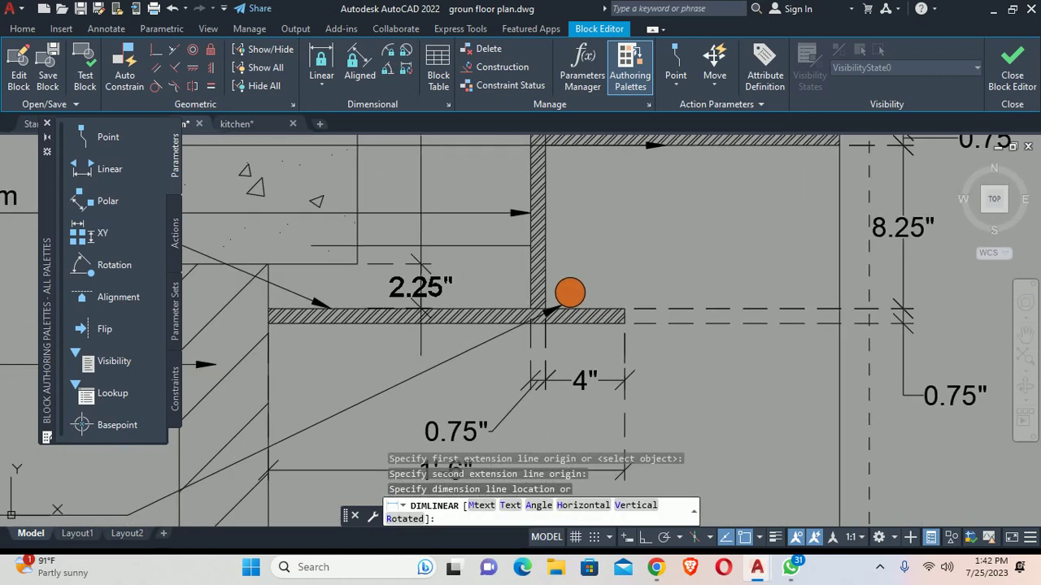
{"action": "key", "text": "Escape"}
Step: Add a 3" vertical dimension at the left end of the lower ceiling board
{"action": "middle_click_drag", "start_coordinate": [426, 251], "coordinate": [625, 227]}
{"action": "key", "text": "Return"}
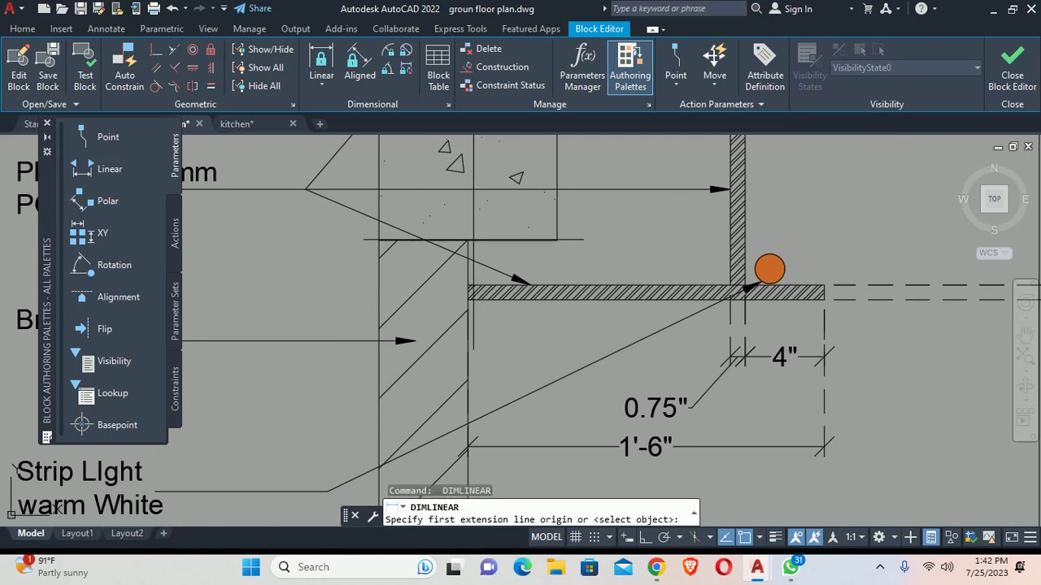
{"action": "left_click", "coordinate": [468, 241]}
{"action": "left_click", "coordinate": [469, 301]}
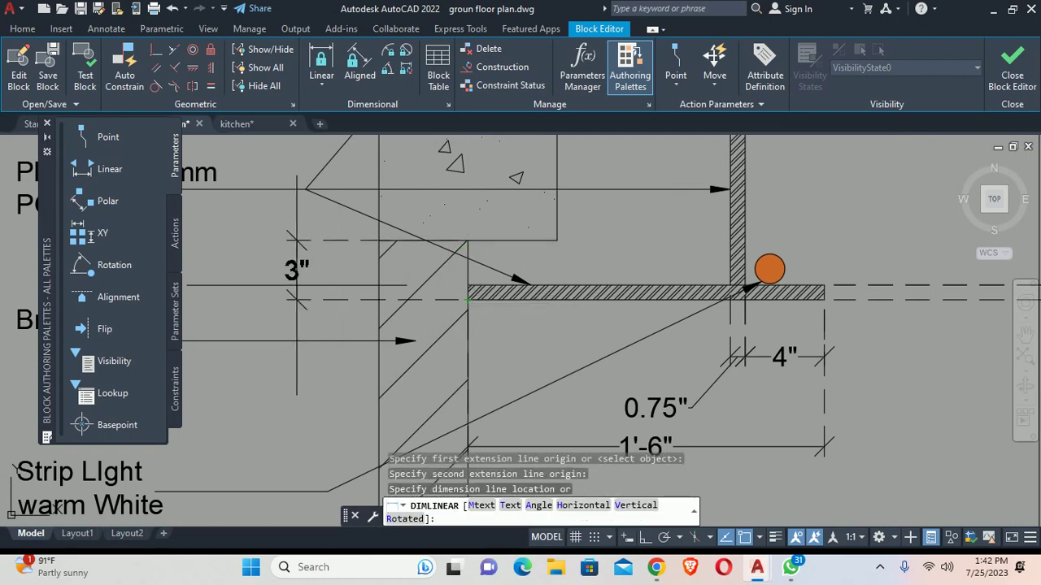
{"action": "left_click", "coordinate": [297, 270]}
{"action": "left_click", "coordinate": [297, 269]}
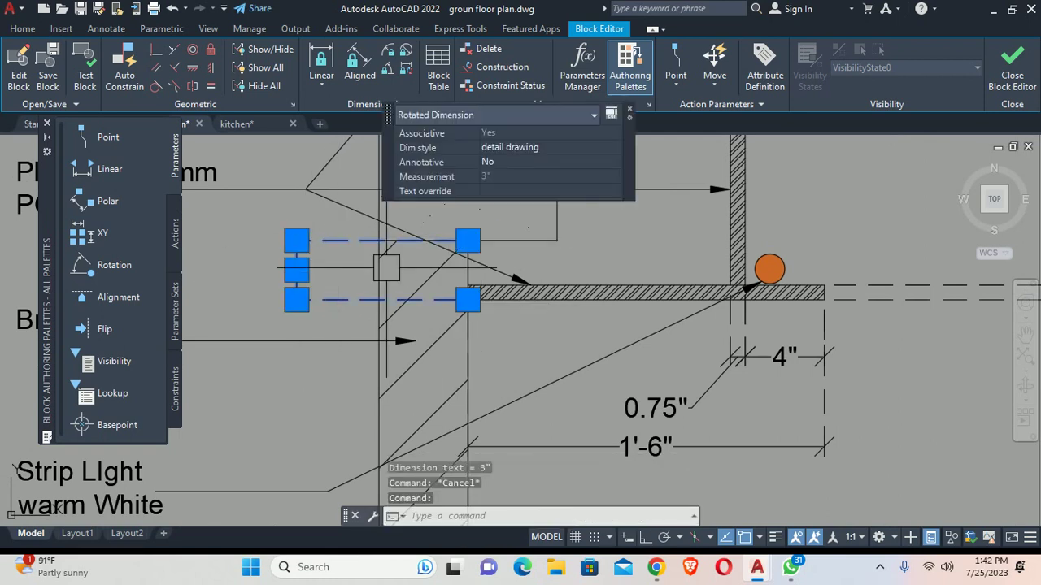
{"action": "left_click", "coordinate": [468, 240]}
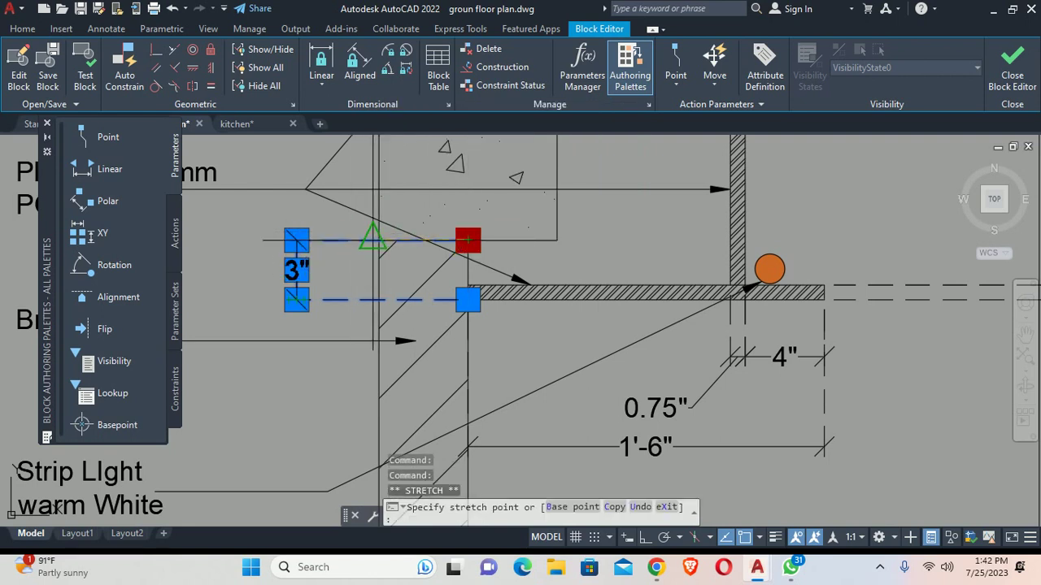
{"action": "scroll", "coordinate": [398, 256], "scroll_direction": "up", "scroll_amount": 5}
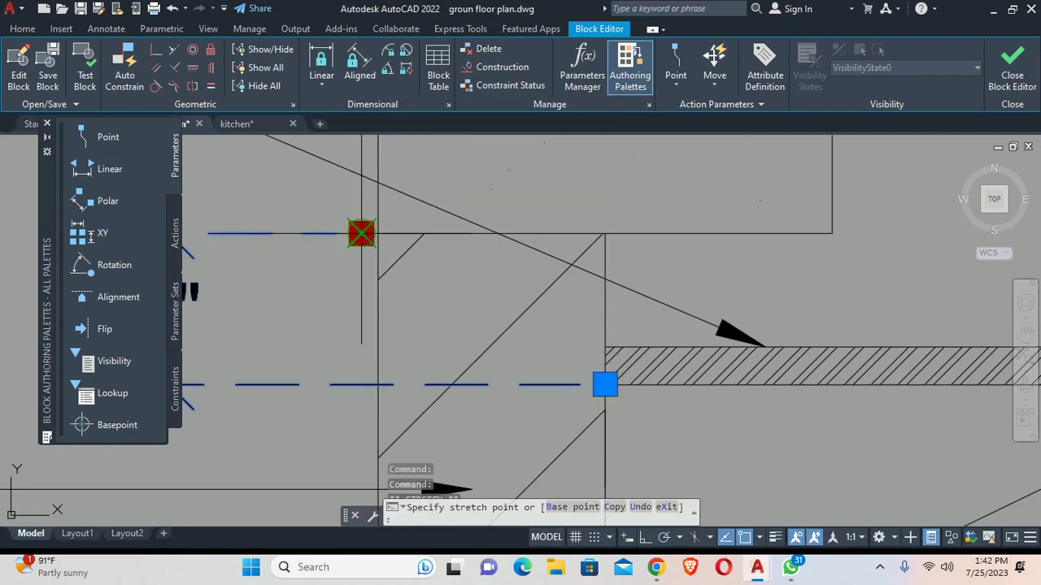
{"action": "key", "text": "Escape"}
{"action": "key", "text": "Escape"}
{"action": "scroll", "coordinate": [651, 293], "scroll_direction": "down", "scroll_amount": 4}
{"action": "scroll", "coordinate": [591, 305], "scroll_direction": "down", "scroll_amount": 2}
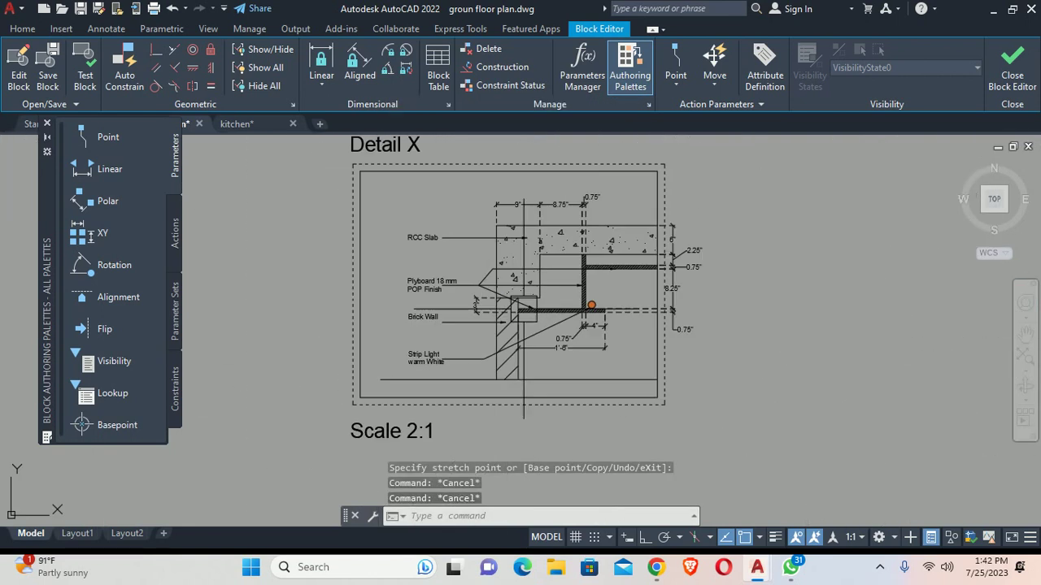
Step: Close the Block Editor, saving the changes to detail x
{"action": "left_click", "coordinate": [1013, 75]}
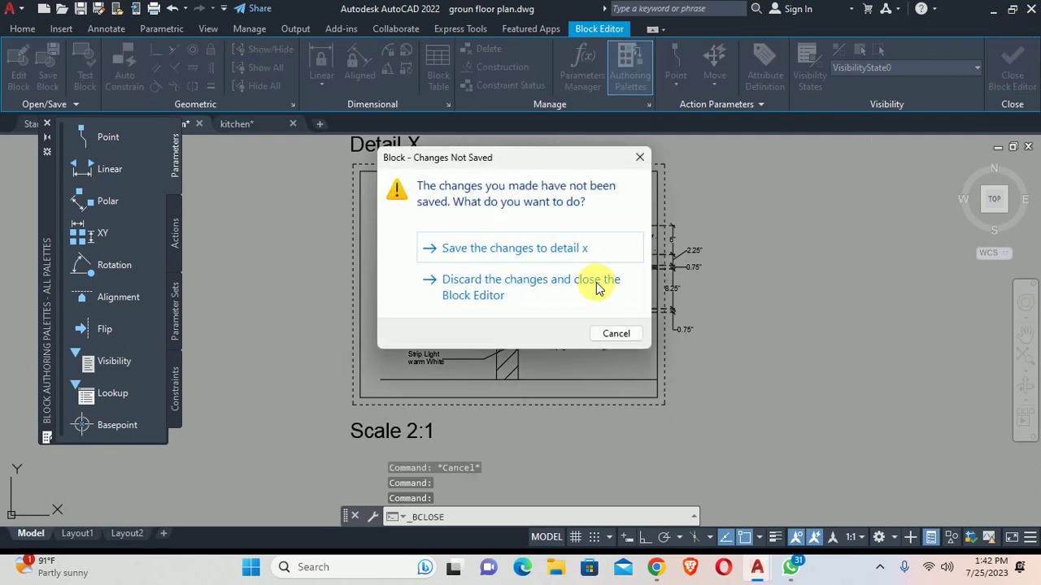
{"action": "left_click", "coordinate": [504, 254]}
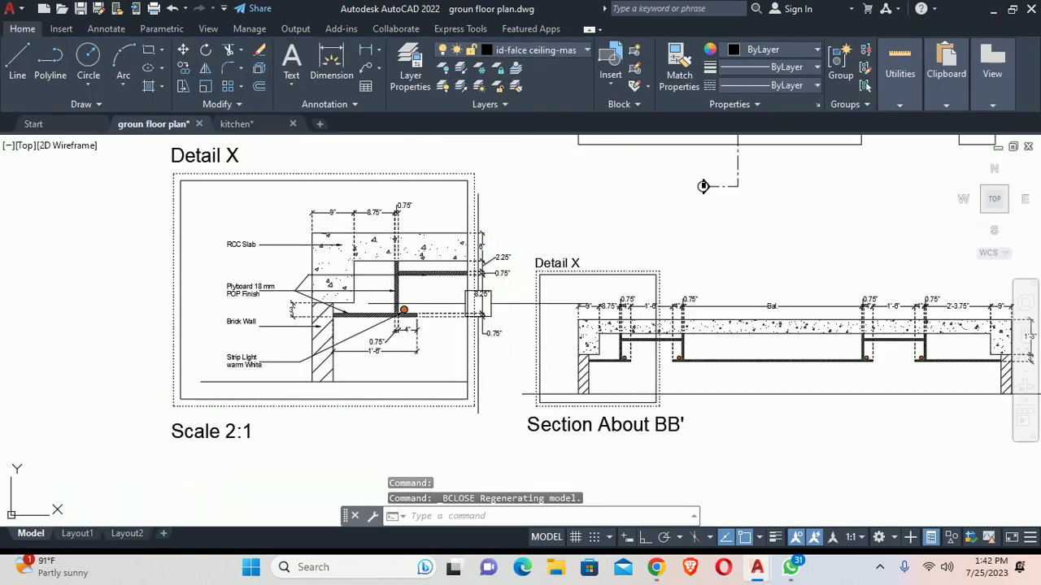
{"action": "scroll", "coordinate": [350, 249], "scroll_direction": "down", "scroll_amount": 3}
{"action": "scroll", "coordinate": [420, 269], "scroll_direction": "up", "scroll_amount": 2}
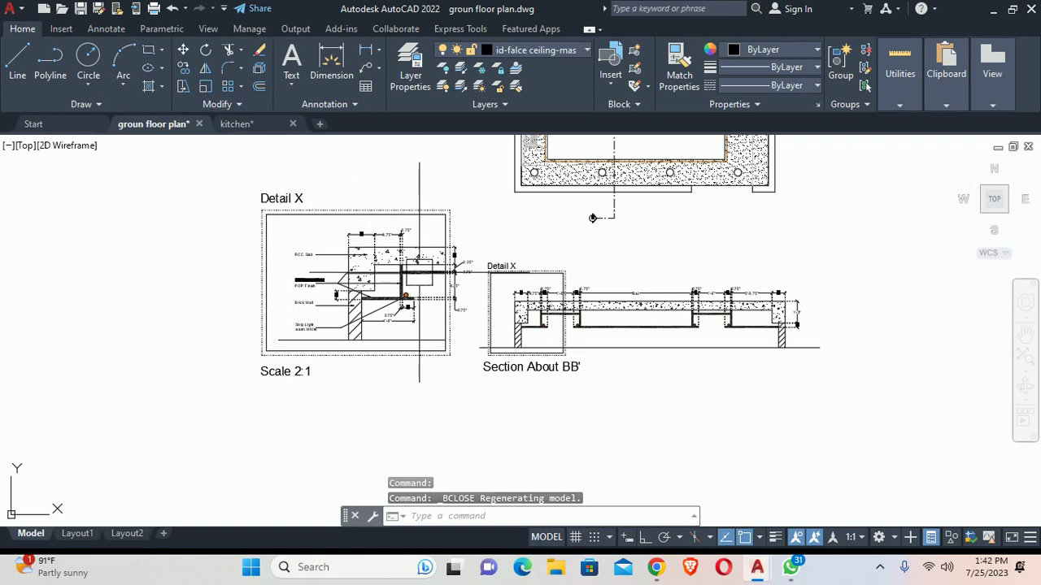
{"action": "middle_click_drag", "start_coordinate": [419, 268], "coordinate": [371, 316]}
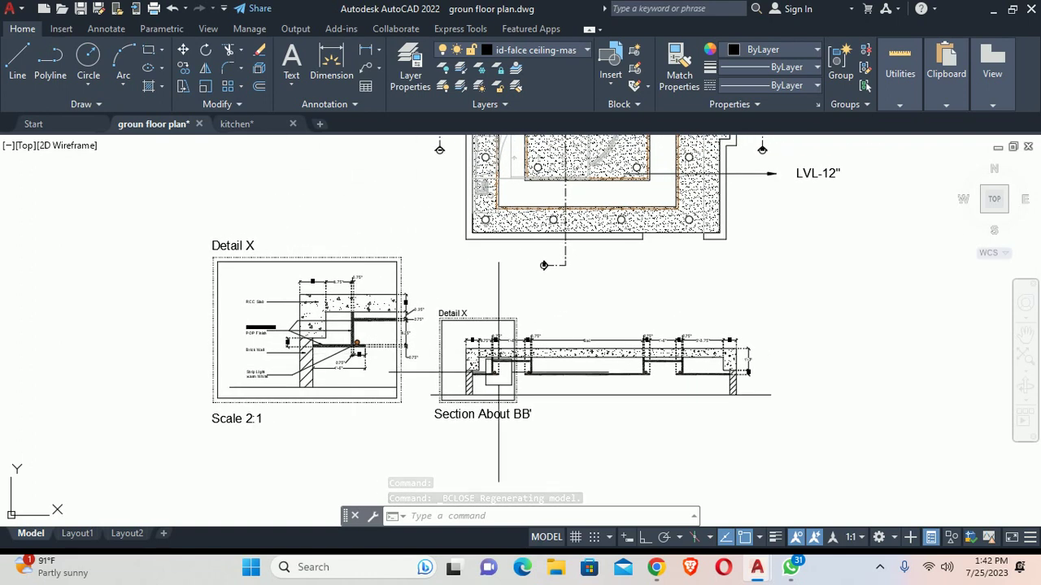
Step: Zoom and pan to review the plan, Detail X and Section About BB'
{"action": "scroll", "coordinate": [498, 371], "scroll_direction": "down", "scroll_amount": 2}
{"action": "scroll", "coordinate": [488, 199], "scroll_direction": "up", "scroll_amount": 1}
{"action": "scroll", "coordinate": [488, 199], "scroll_direction": "up", "scroll_amount": 1}
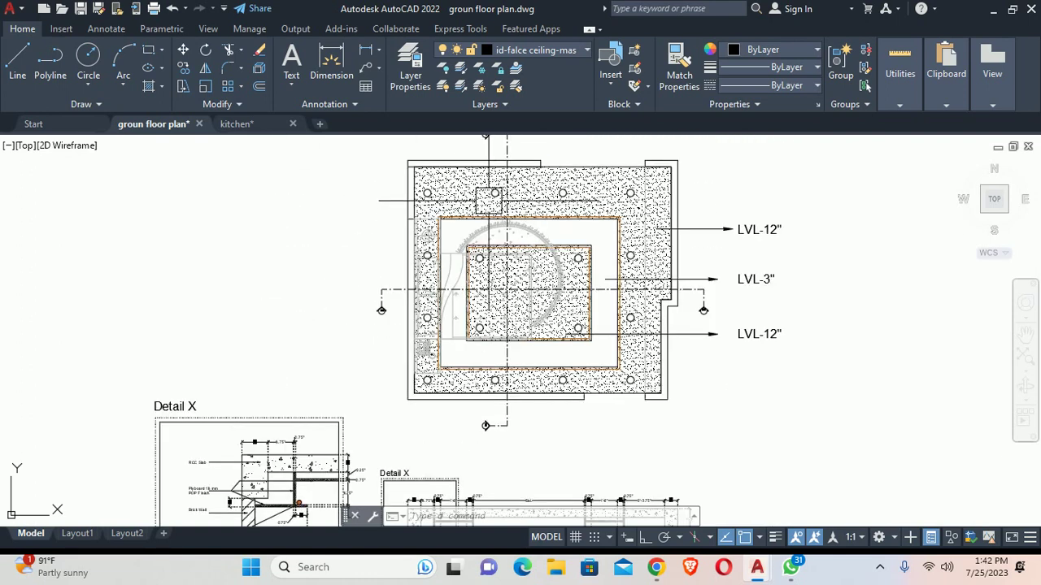
{"action": "scroll", "coordinate": [486, 188], "scroll_direction": "down", "scroll_amount": 2}
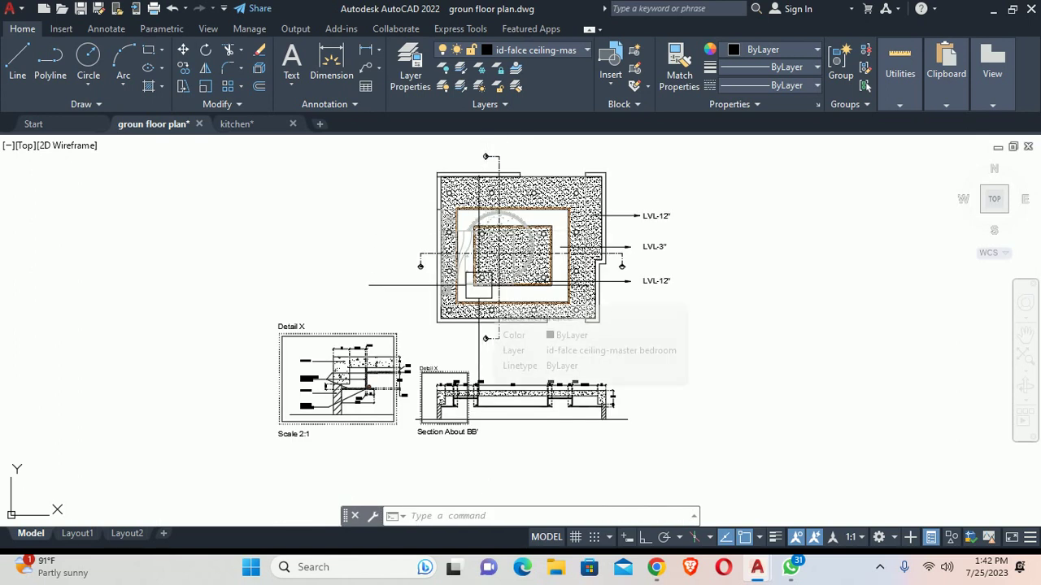
{"action": "scroll", "coordinate": [505, 189], "scroll_direction": "up", "scroll_amount": 2}
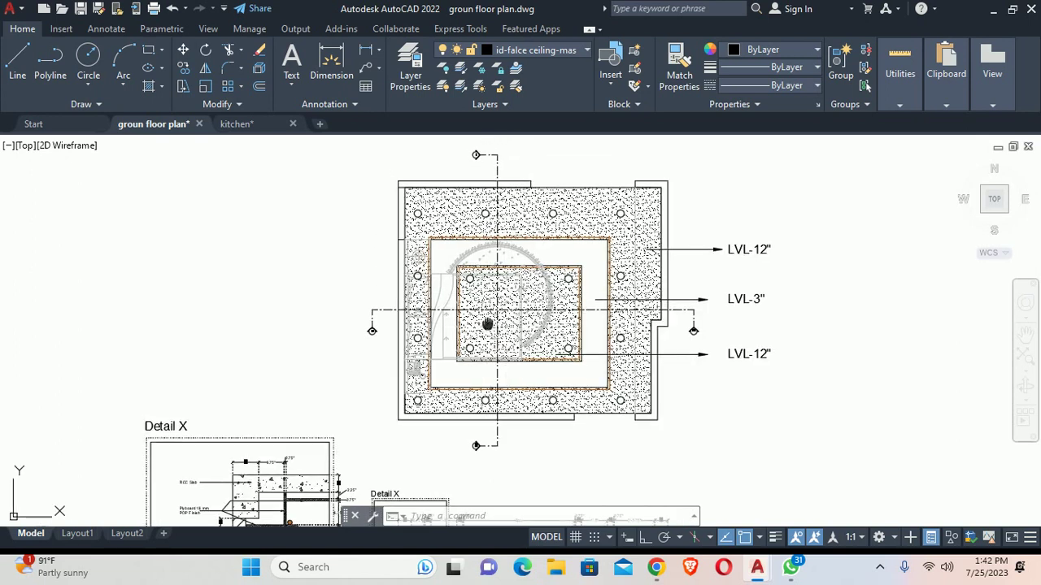
{"action": "scroll", "coordinate": [512, 276], "scroll_direction": "down", "scroll_amount": 2}
{"action": "scroll", "coordinate": [459, 295], "scroll_direction": "up", "scroll_amount": 3}
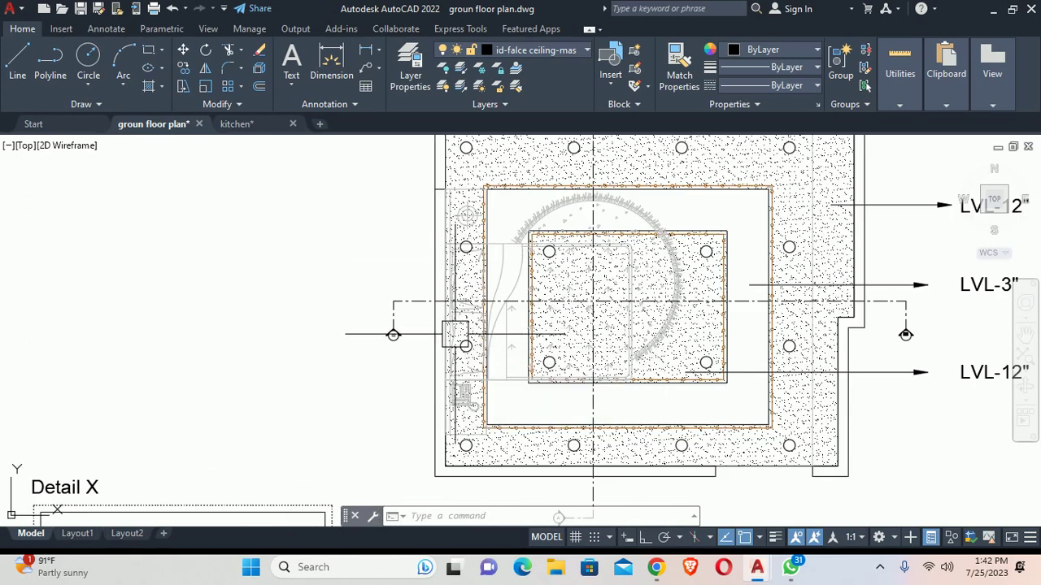
{"action": "scroll", "coordinate": [456, 334], "scroll_direction": "up", "scroll_amount": 3}
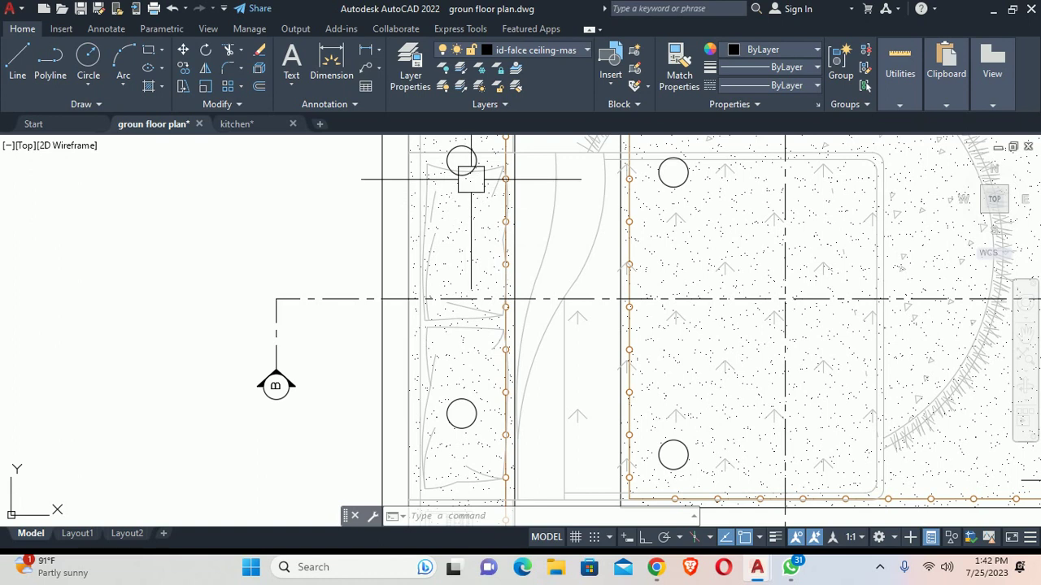
{"action": "scroll", "coordinate": [470, 185], "scroll_direction": "down", "scroll_amount": 3}
{"action": "middle_click_drag", "start_coordinate": [471, 244], "coordinate": [471, 183]}
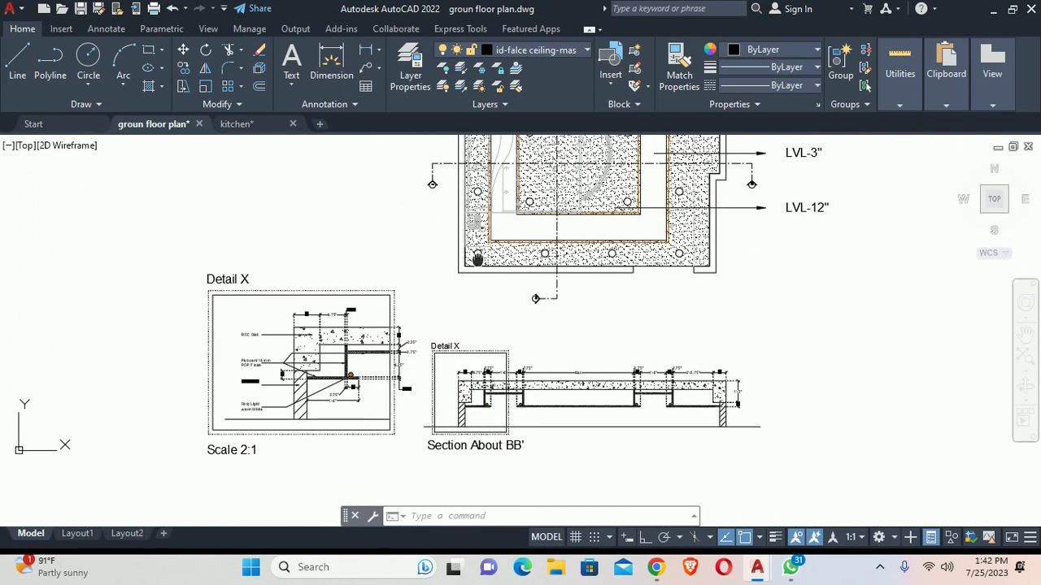
{"action": "scroll", "coordinate": [432, 330], "scroll_direction": "up", "scroll_amount": 4}
Step: Draw a 5 by 0.5 rectangle below the false-ceiling drop in Section About BB'
{"action": "middle_click_drag", "start_coordinate": [432, 331], "coordinate": [421, 189]}
{"action": "type", "text": "rec"}
{"action": "key", "text": "Return"}
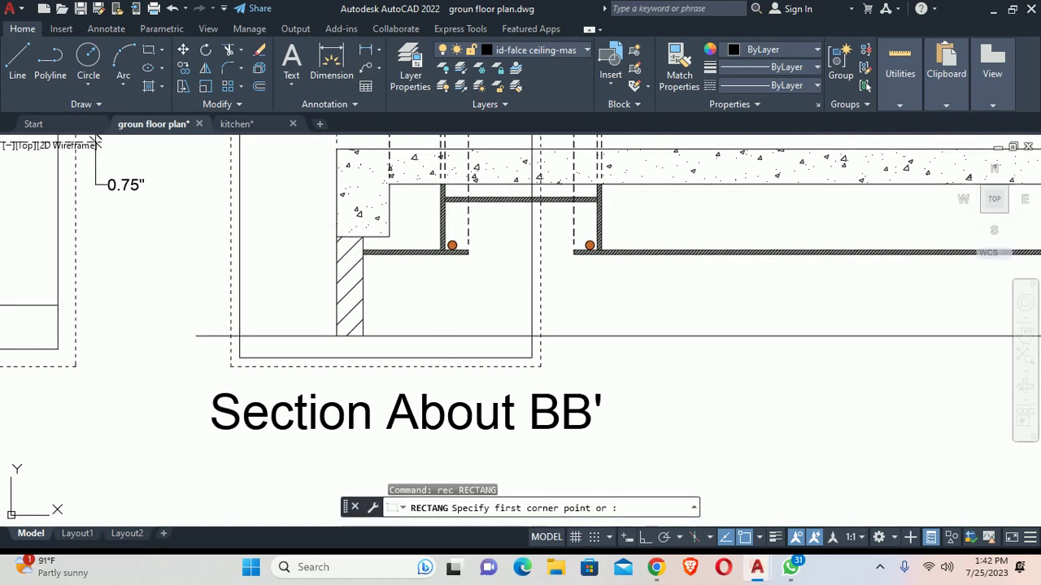
{"action": "scroll", "coordinate": [309, 233], "scroll_direction": "up", "scroll_amount": 3}
{"action": "left_click", "coordinate": [308, 259]}
{"action": "type", "text": "d"}
{"action": "key", "text": "Return"}
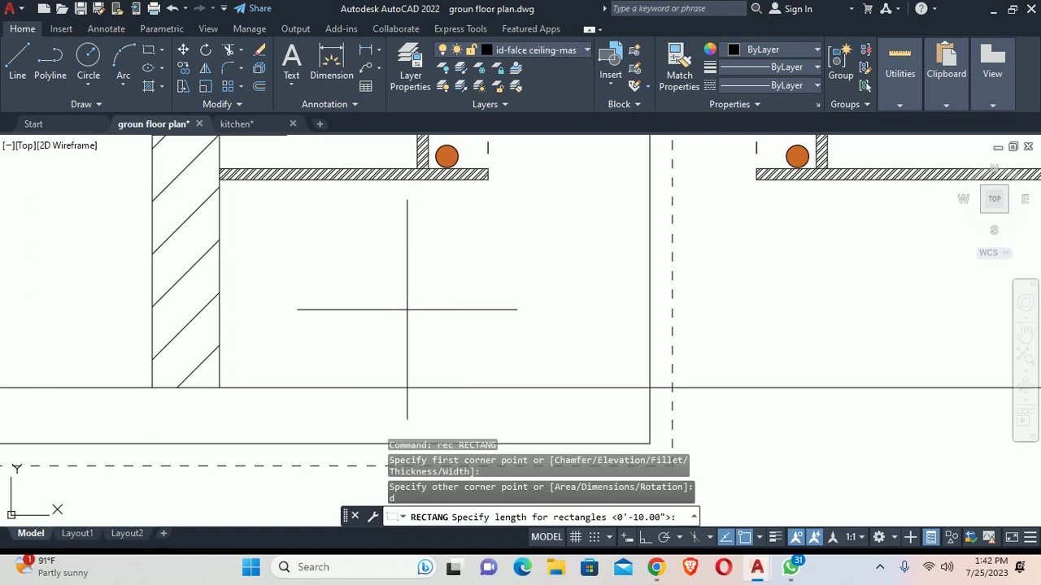
{"action": "type", "text": "5"}
{"action": "key", "text": "Return"}
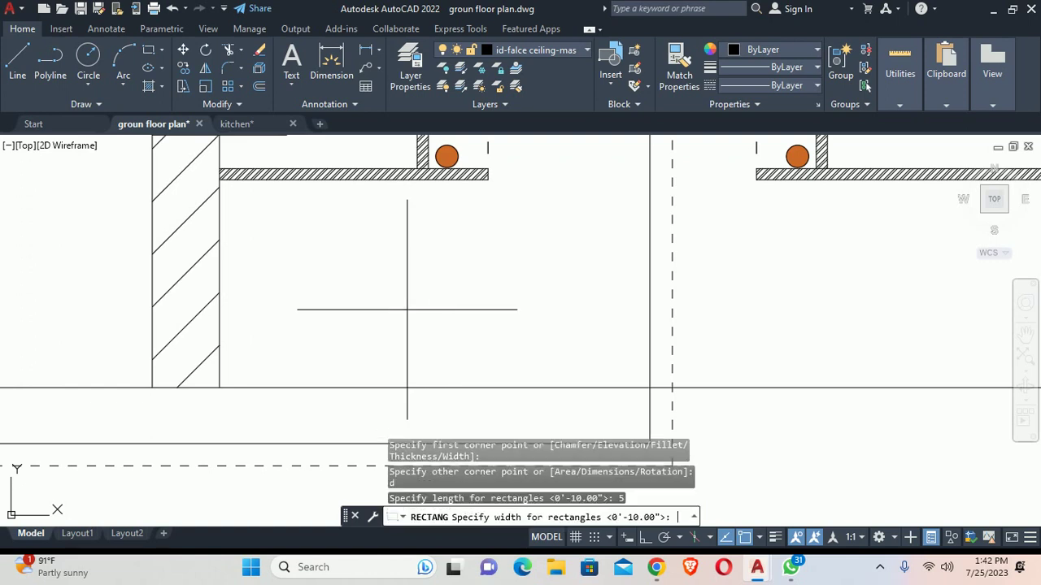
{"action": "type", "text": ".5"}
{"action": "key", "text": "Return"}
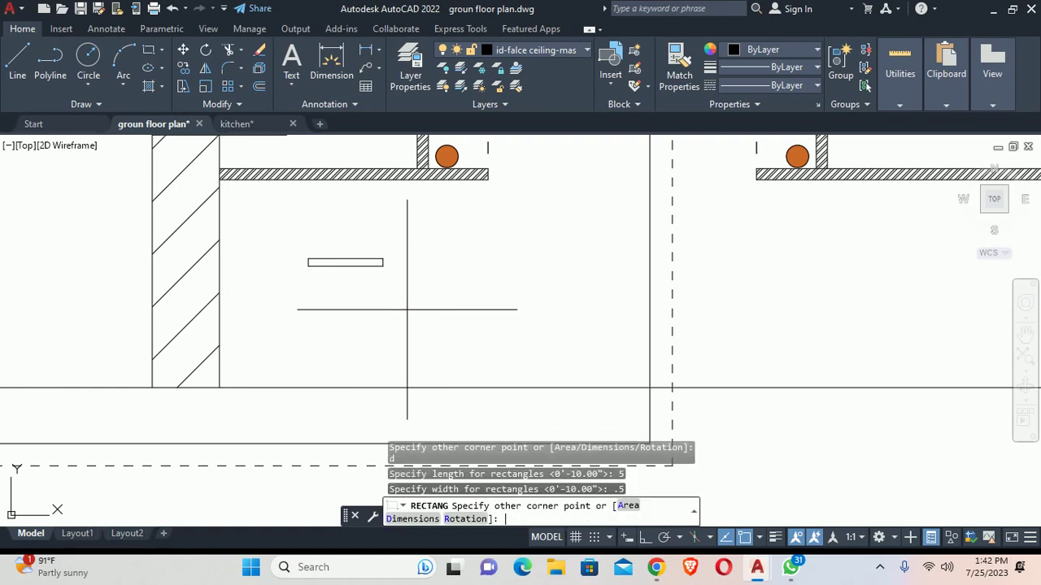
{"action": "key", "text": "Return"}
{"action": "left_click", "coordinate": [404, 304]}
Step: Fill the rectangle with a Solid hatch in colour 254,204,102
{"action": "scroll", "coordinate": [380, 280], "scroll_direction": "up", "scroll_amount": 2}
{"action": "scroll", "coordinate": [378, 279], "scroll_direction": "up", "scroll_amount": 4}
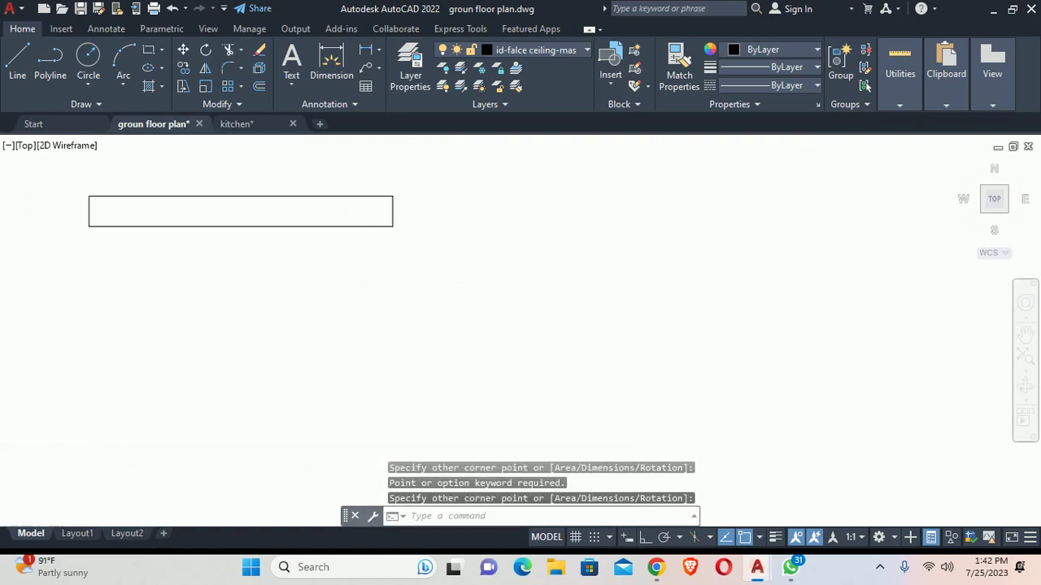
{"action": "scroll", "coordinate": [453, 376], "scroll_direction": "down", "scroll_amount": 5}
{"action": "type", "text": "h"}
{"action": "key", "text": "Return"}
{"action": "left_click", "coordinate": [144, 70]}
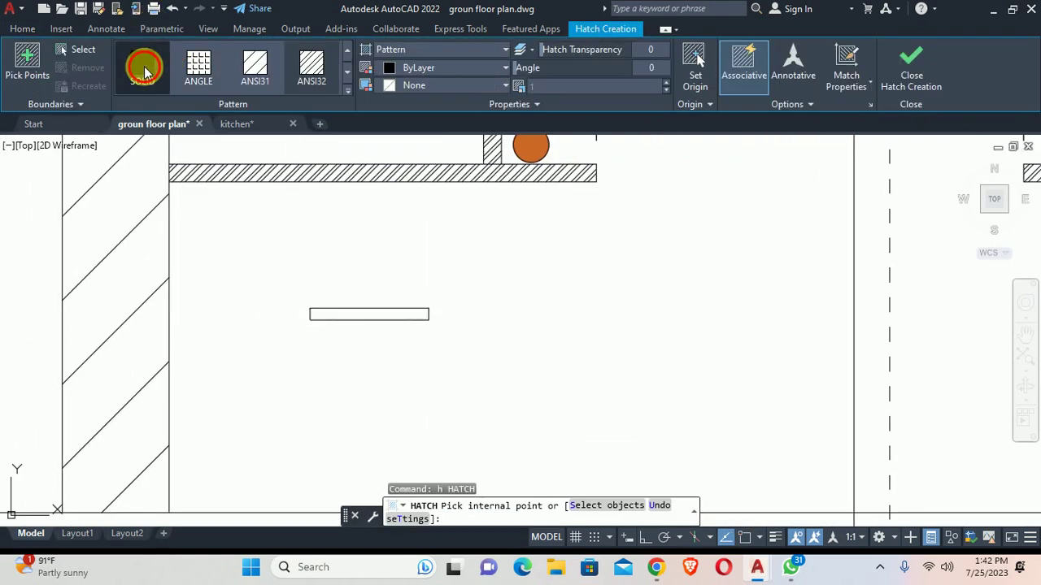
{"action": "left_click", "coordinate": [345, 173]}
{"action": "left_click", "coordinate": [421, 50]}
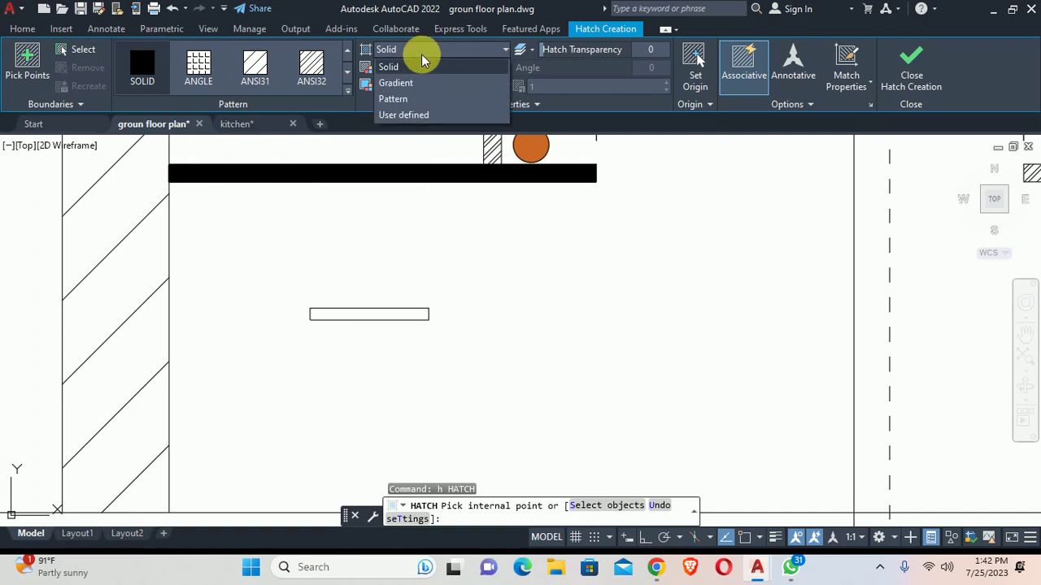
{"action": "left_click", "coordinate": [420, 56]}
{"action": "left_click", "coordinate": [423, 68]}
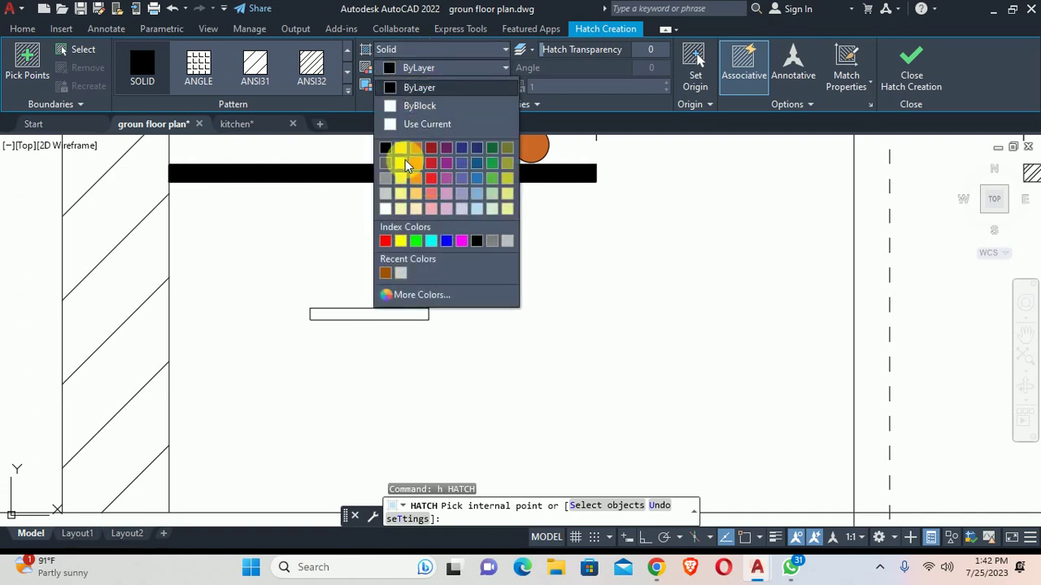
{"action": "left_click", "coordinate": [412, 190]}
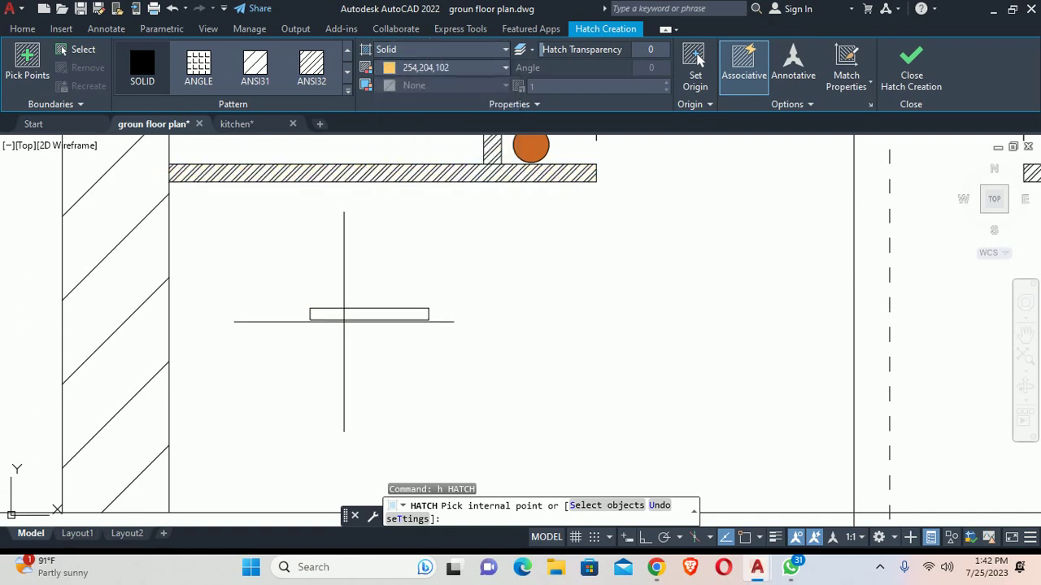
{"action": "left_click", "coordinate": [358, 315]}
{"action": "key", "text": "Escape"}
Step: Group the strip light rectangle and its yellow hatch into one object
{"action": "scroll", "coordinate": [447, 301], "scroll_direction": "down", "scroll_amount": 2}
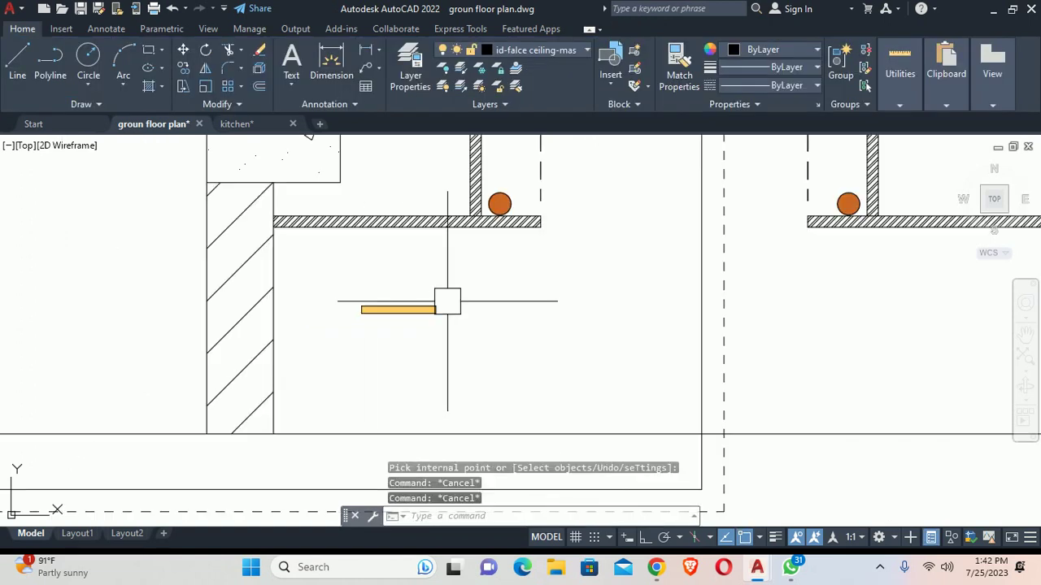
{"action": "type", "text": "group"}
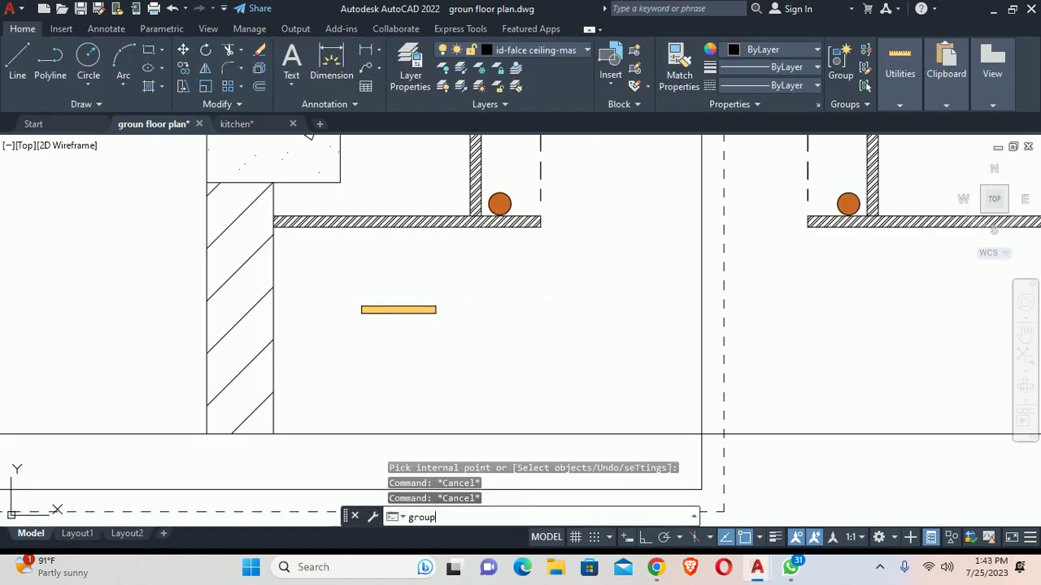
{"action": "key", "text": "Return"}
{"action": "left_click", "coordinate": [490, 366]}
{"action": "left_click", "coordinate": [315, 218]}
{"action": "key", "text": "Return"}
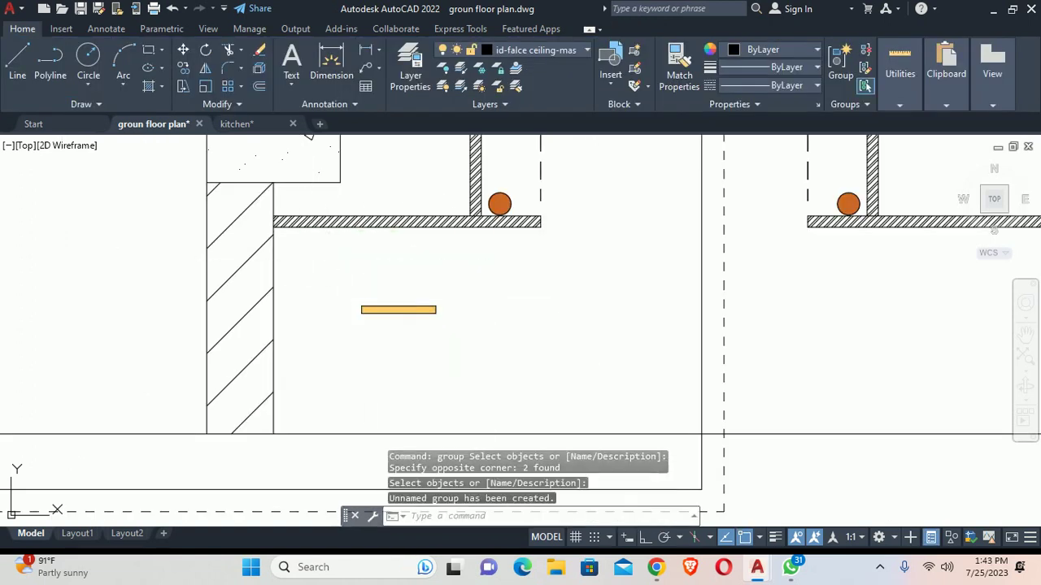
{"action": "left_click", "coordinate": [397, 310]}
{"action": "key", "text": "Escape"}
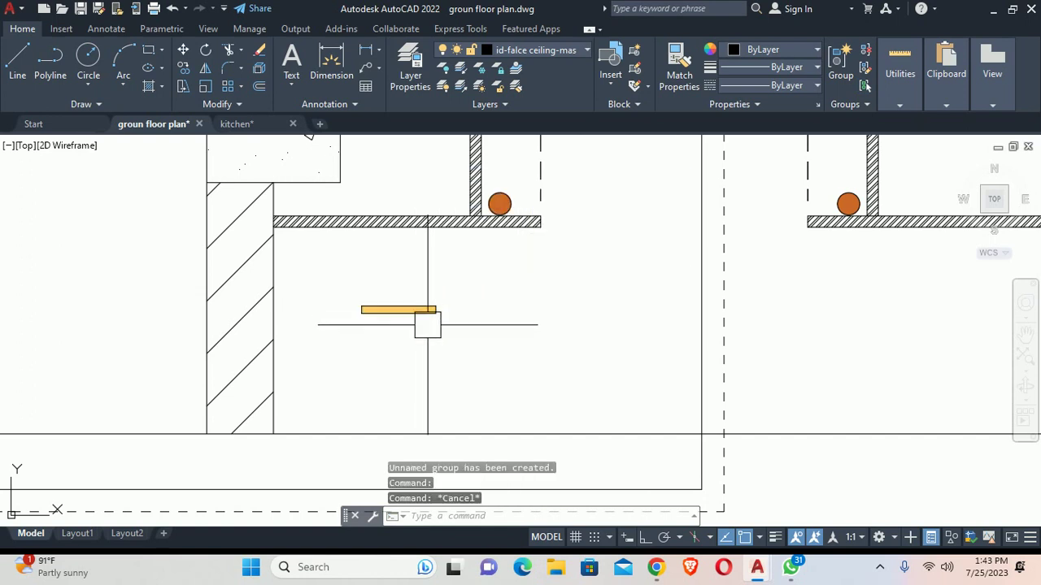
Step: Turn on Group Selection and move the grouped strip light up beneath the ceiling drop
{"action": "key", "text": "ctrl+shift+a"}
{"action": "type", "text": "m"}
{"action": "key", "text": "Return"}
{"action": "left_click", "coordinate": [410, 317]}
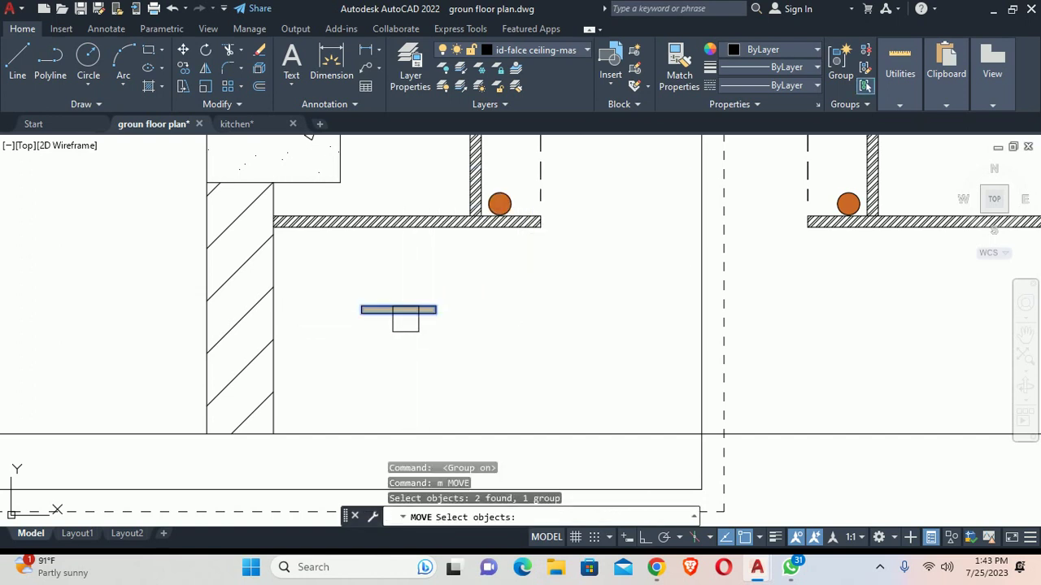
{"action": "key", "text": "Return"}
{"action": "scroll", "coordinate": [397, 299], "scroll_direction": "up", "scroll_amount": 2}
{"action": "left_click", "coordinate": [398, 315]}
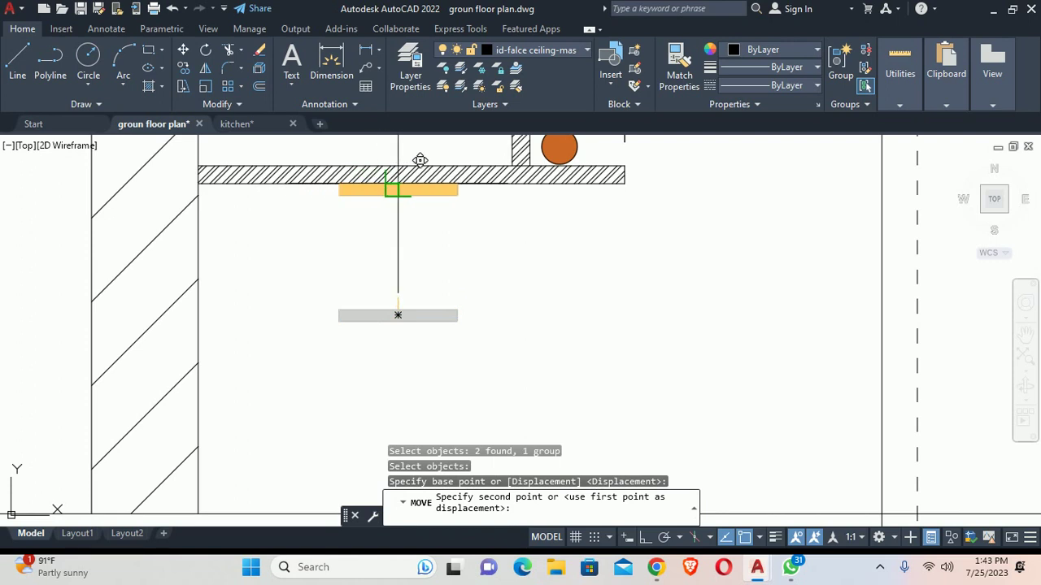
{"action": "key", "text": "Escape"}
{"action": "key", "text": "Escape"}
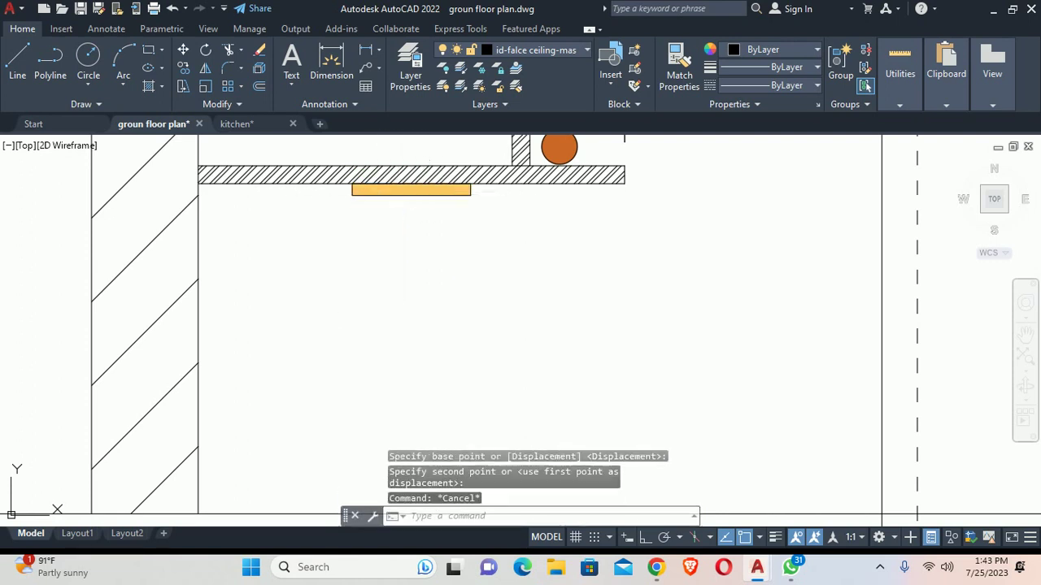
{"action": "scroll", "coordinate": [415, 203], "scroll_direction": "down", "scroll_amount": 3}
{"action": "middle_click_drag", "start_coordinate": [415, 203], "coordinate": [396, 286]}
Step: Copy the strip light under the next ceiling drop to the right
{"action": "key", "text": "Return"}
{"action": "scroll", "coordinate": [409, 274], "scroll_direction": "up", "scroll_amount": 3}
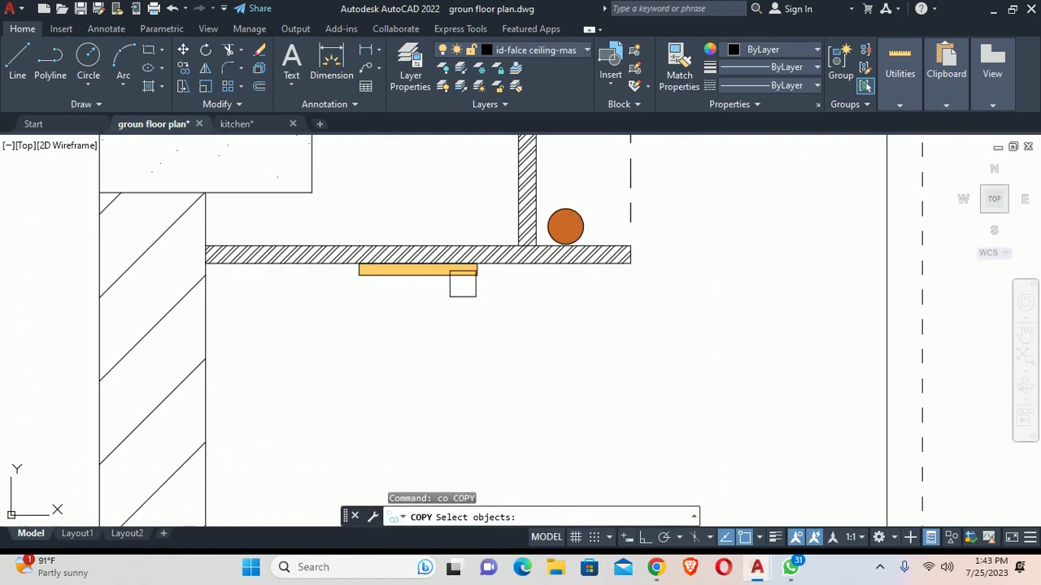
{"action": "left_click", "coordinate": [461, 271]}
{"action": "key", "text": "Return"}
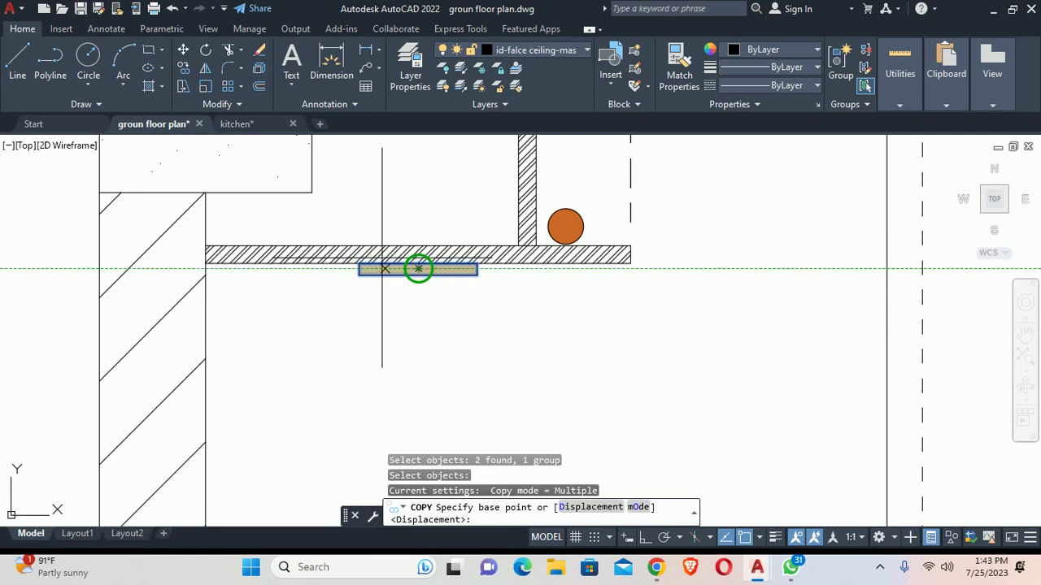
{"action": "left_click", "coordinate": [359, 264]}
{"action": "scroll", "coordinate": [249, 275], "scroll_direction": "down", "scroll_amount": 4}
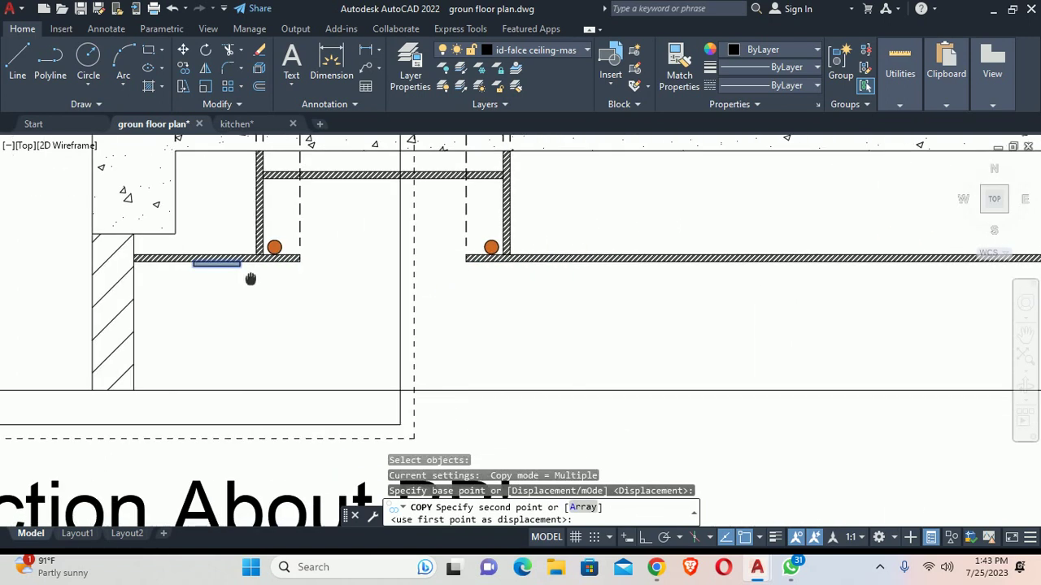
{"action": "scroll", "coordinate": [407, 267], "scroll_direction": "up", "scroll_amount": 2}
{"action": "left_click", "coordinate": [503, 248]}
{"action": "key", "text": "Escape"}
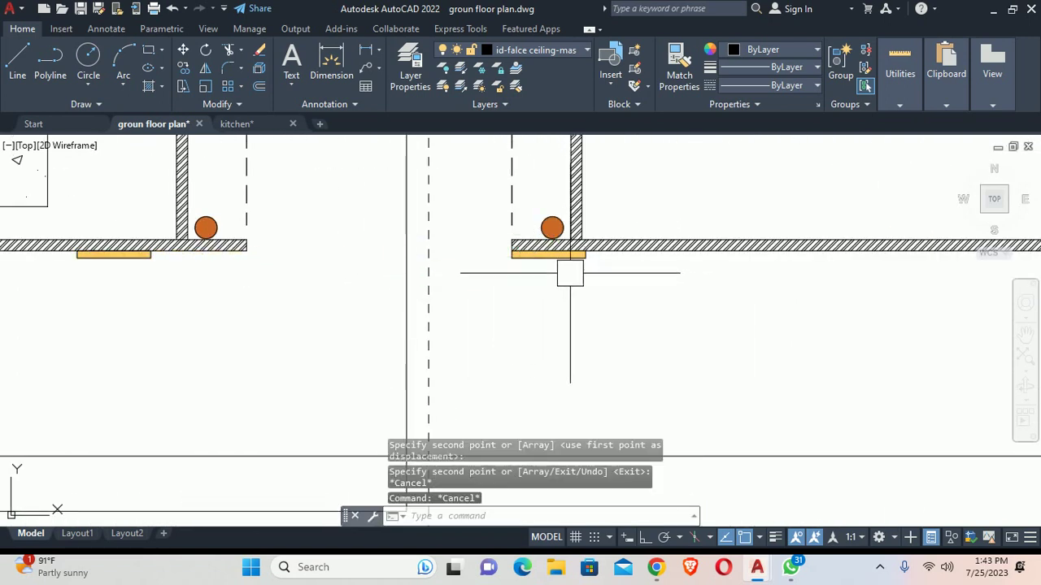
Step: Move the copied strip light 9 units along the ceiling
{"action": "type", "text": "m"}
{"action": "key", "text": "Return"}
{"action": "left_click", "coordinate": [562, 254]}
{"action": "key", "text": "Return"}
{"action": "left_click", "coordinate": [520, 301]}
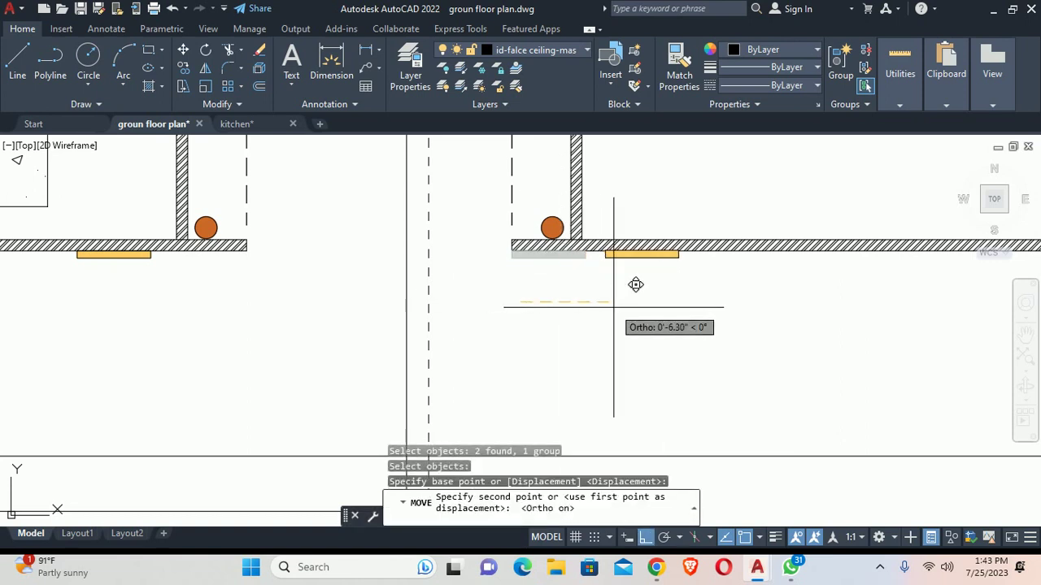
{"action": "key", "text": "Escape"}
Step: Mirror the strip light across a vertical line, keeping the original
{"action": "type", "text": "mi"}
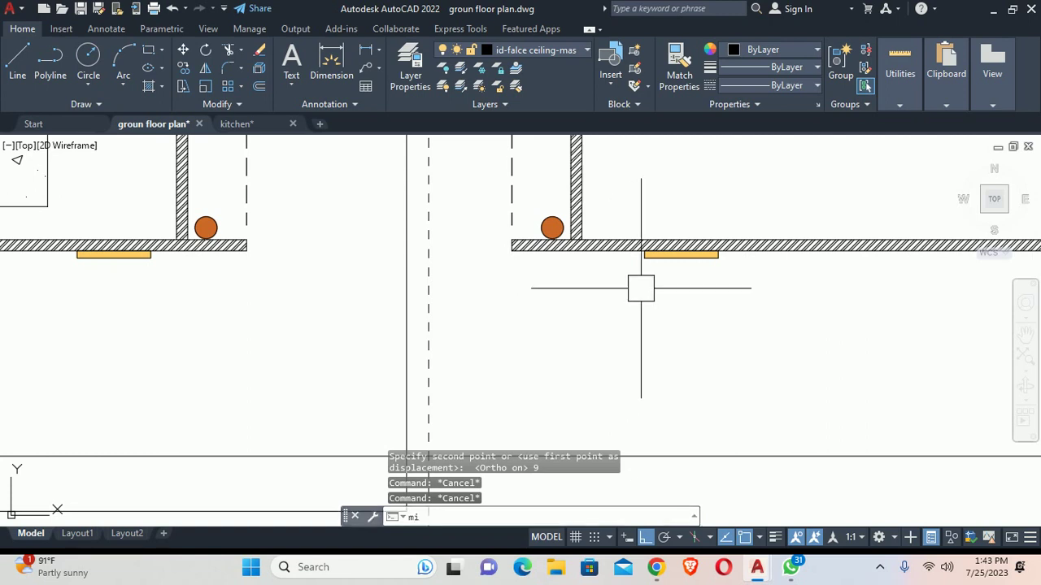
{"action": "key", "text": "Return"}
{"action": "scroll", "coordinate": [407, 457], "scroll_direction": "down", "scroll_amount": 4}
{"action": "key", "text": "Return"}
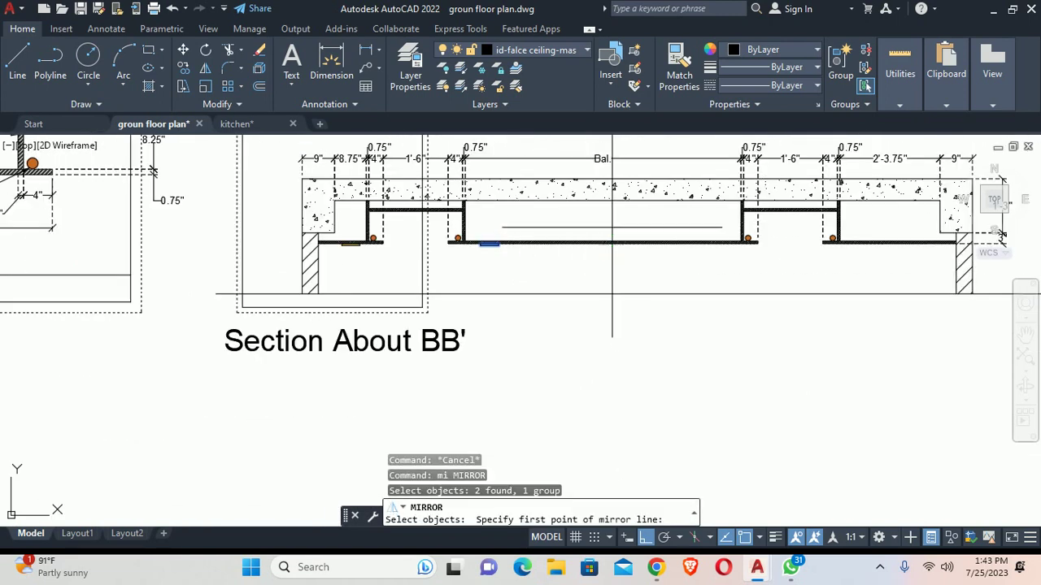
{"action": "left_click", "coordinate": [603, 240]}
{"action": "left_click", "coordinate": [609, 309]}
{"action": "key", "text": "Return"}
{"action": "key", "text": "Escape"}
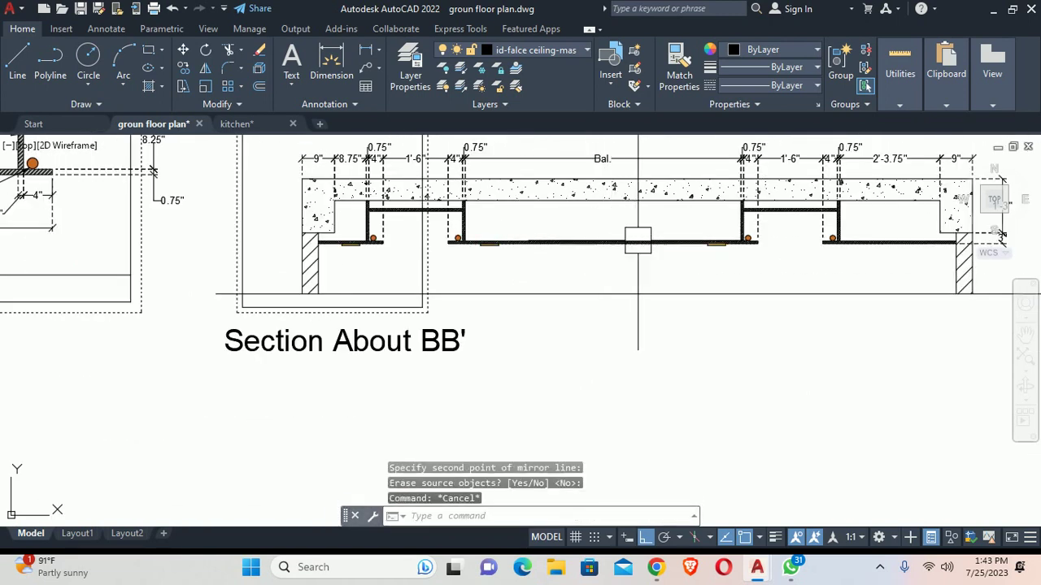
Step: Mirror the strip lights about the section centreline onto the opposite drops, keeping the originals
{"action": "key", "text": "Return"}
{"action": "scroll", "coordinate": [338, 247], "scroll_direction": "up", "scroll_amount": 5}
{"action": "left_click", "coordinate": [350, 235]}
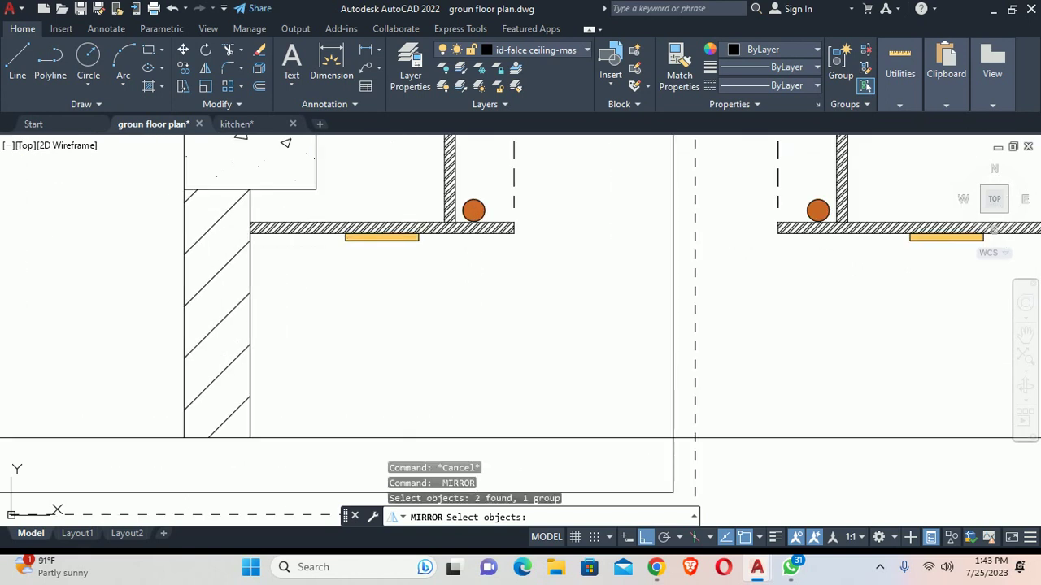
{"action": "scroll", "coordinate": [350, 234], "scroll_direction": "down", "scroll_amount": 8}
{"action": "middle_click_drag", "start_coordinate": [420, 270], "coordinate": [610, 287]}
{"action": "scroll", "coordinate": [465, 293], "scroll_direction": "up", "scroll_amount": 1}
{"action": "key", "text": "Return"}
{"action": "scroll", "coordinate": [450, 258], "scroll_direction": "up", "scroll_amount": 5}
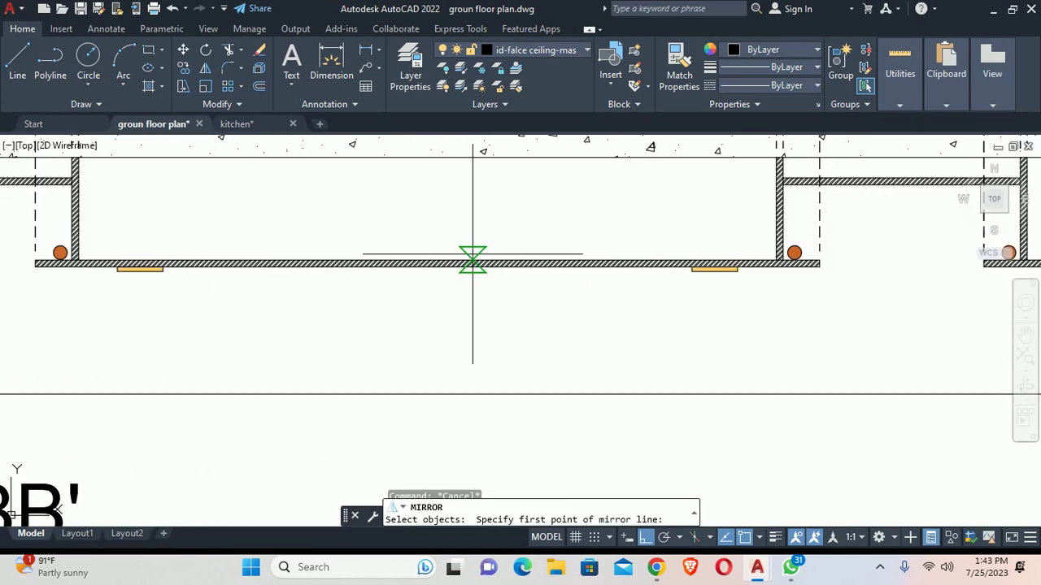
{"action": "left_click", "coordinate": [427, 260]}
{"action": "left_click", "coordinate": [428, 146]}
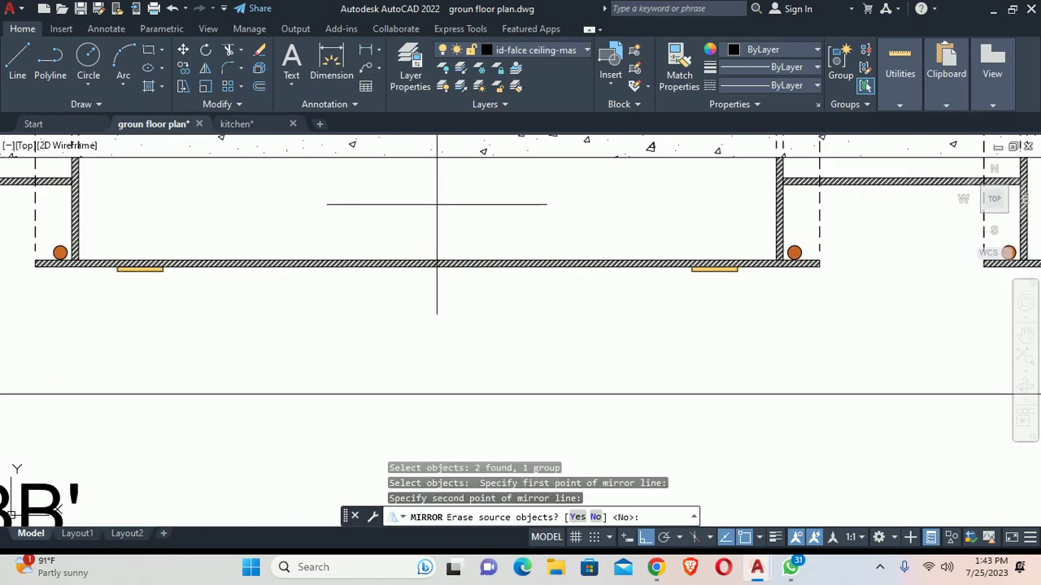
{"action": "scroll", "coordinate": [437, 144], "scroll_direction": "down", "scroll_amount": 3}
{"action": "key", "text": "Return"}
{"action": "scroll", "coordinate": [676, 264], "scroll_direction": "down", "scroll_amount": 2}
{"action": "key", "text": "Escape"}
{"action": "key", "text": "Escape"}
{"action": "scroll", "coordinate": [569, 309], "scroll_direction": "down", "scroll_amount": 2}
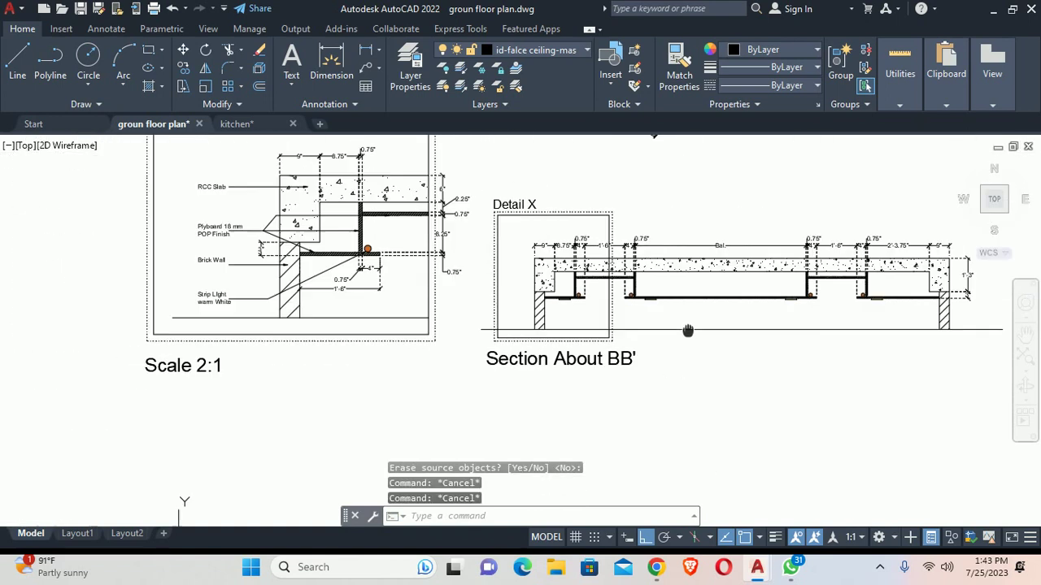
{"action": "middle_click_drag", "start_coordinate": [585, 317], "coordinate": [616, 325]}
Step: Start copying the strip light from a base point, then cancel the copy
{"action": "type", "text": "co"}
{"action": "key", "text": "Return"}
{"action": "scroll", "coordinate": [619, 309], "scroll_direction": "up", "scroll_amount": 5}
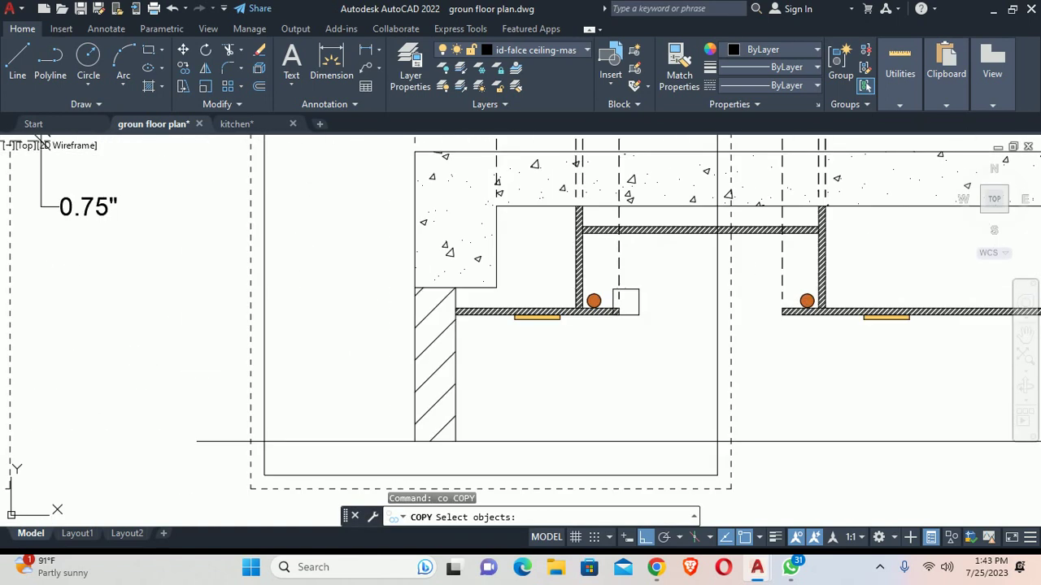
{"action": "left_click", "coordinate": [537, 317]}
{"action": "key", "text": "Return"}
{"action": "left_click", "coordinate": [437, 298]}
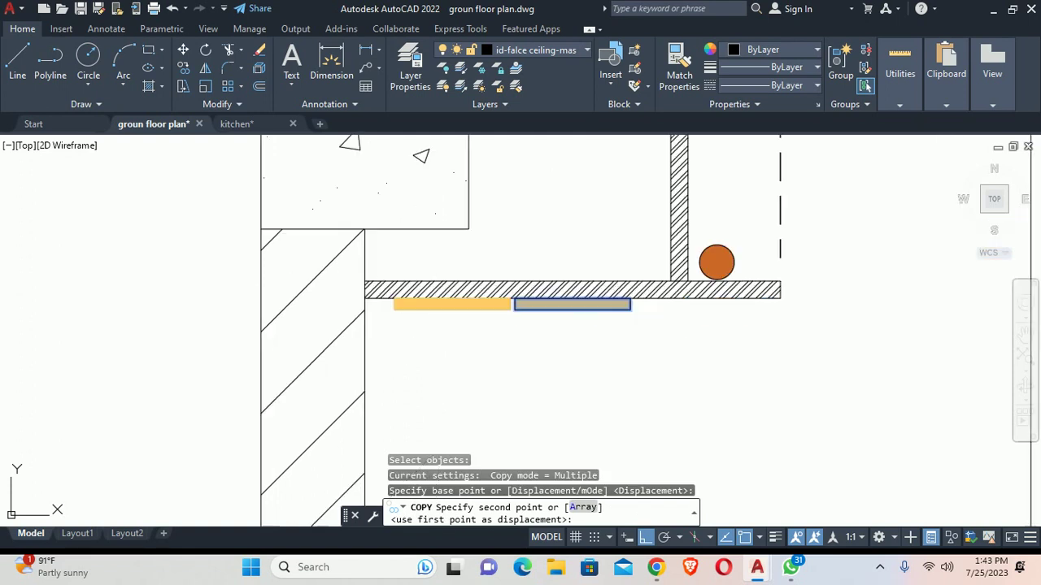
{"action": "scroll", "coordinate": [916, 295], "scroll_direction": "up", "scroll_amount": 3}
{"action": "scroll", "coordinate": [785, 281], "scroll_direction": "down", "scroll_amount": 4}
{"action": "key", "text": "Escape"}
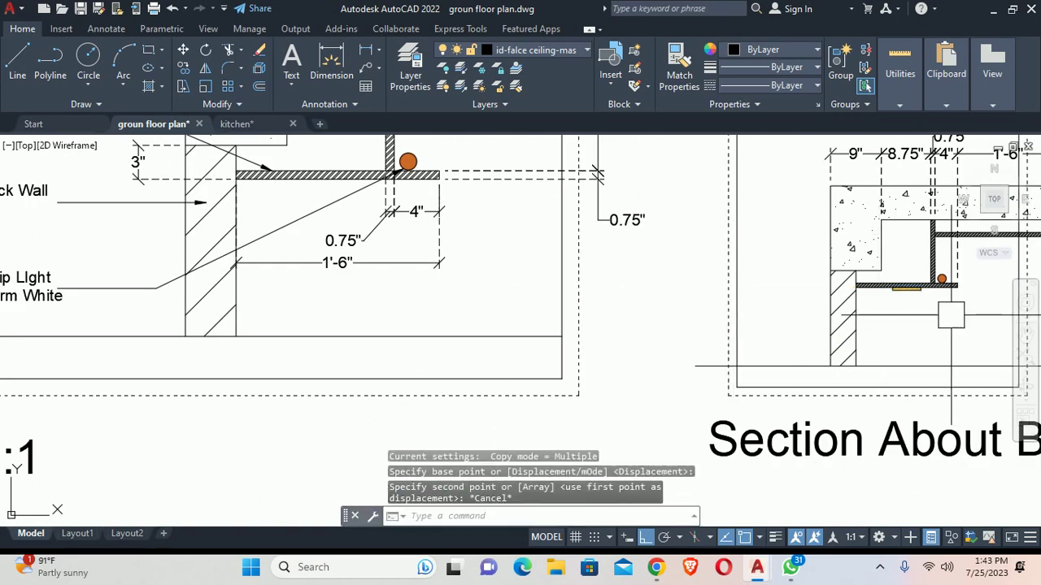
Step: Copy the strip light group to the clipboard and select the Detail X block
{"action": "scroll", "coordinate": [897, 292], "scroll_direction": "up", "scroll_amount": 4}
{"action": "left_click", "coordinate": [860, 280]}
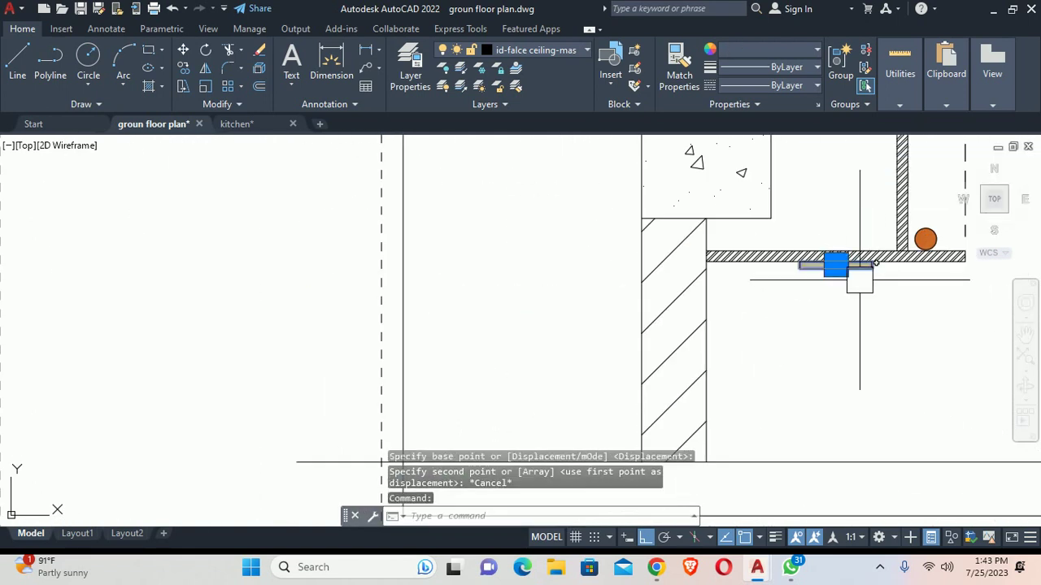
{"action": "key", "text": "ctrl+c"}
{"action": "key", "text": "Escape"}
{"action": "scroll", "coordinate": [404, 243], "scroll_direction": "down", "scroll_amount": 5}
{"action": "left_click", "coordinate": [324, 213]}
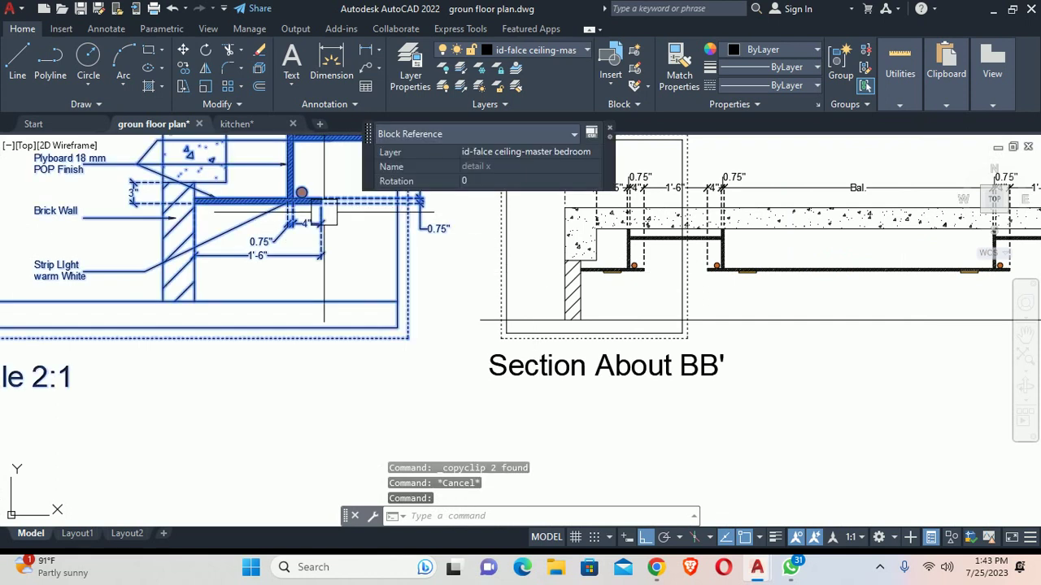
Step: Open the detail x block in the Block Editor, cancelling an accidental paste
{"action": "type", "text": "be"}
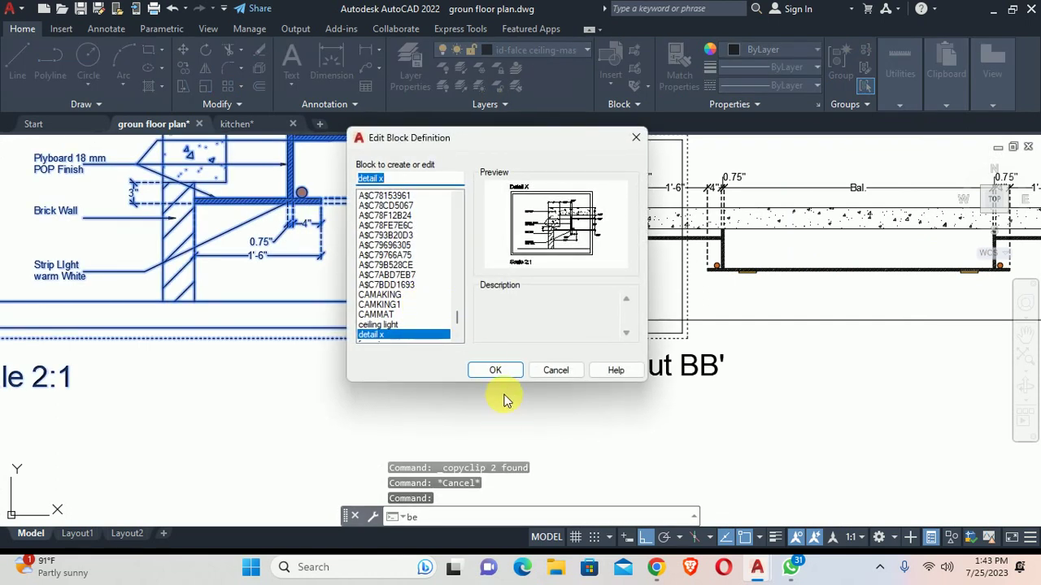
{"action": "left_click", "coordinate": [498, 370]}
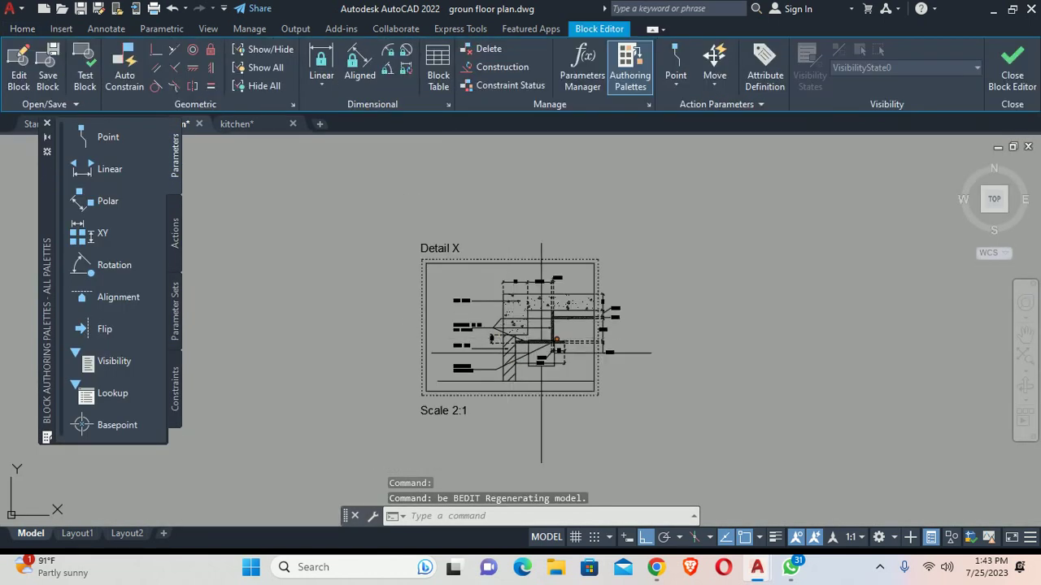
{"action": "key", "text": "ctrl+v"}
{"action": "scroll", "coordinate": [540, 353], "scroll_direction": "up", "scroll_amount": 5}
{"action": "key", "text": "Escape"}
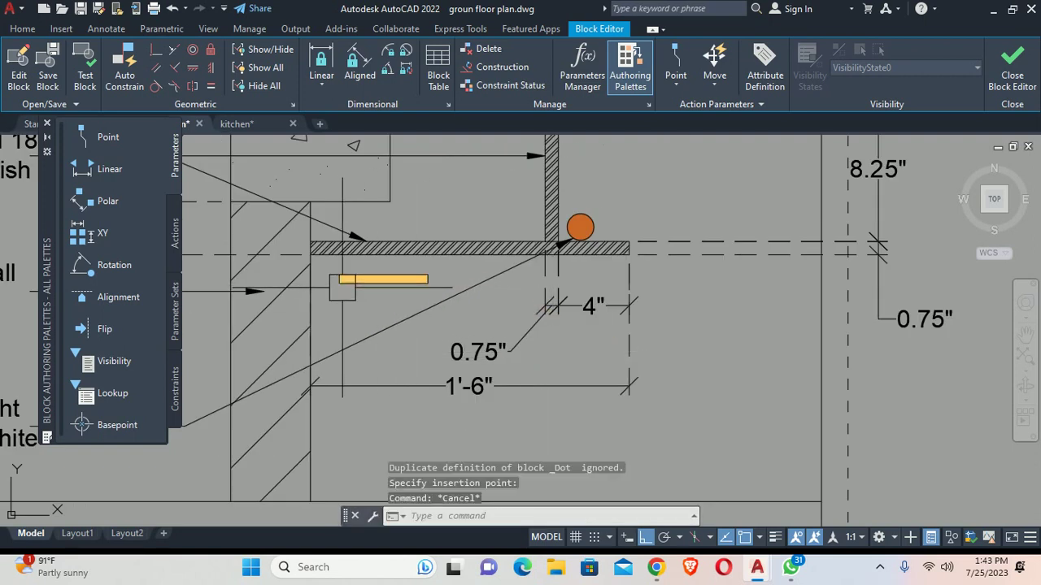
Step: Move the yellow strip light from its midpoint up to sit right under the ceiling board
{"action": "scroll", "coordinate": [342, 287], "scroll_direction": "up", "scroll_amount": 4}
{"action": "type", "text": "m"}
{"action": "key", "text": "Return"}
{"action": "left_click", "coordinate": [411, 295]}
{"action": "left_click", "coordinate": [339, 253]}
{"action": "key", "text": "Return"}
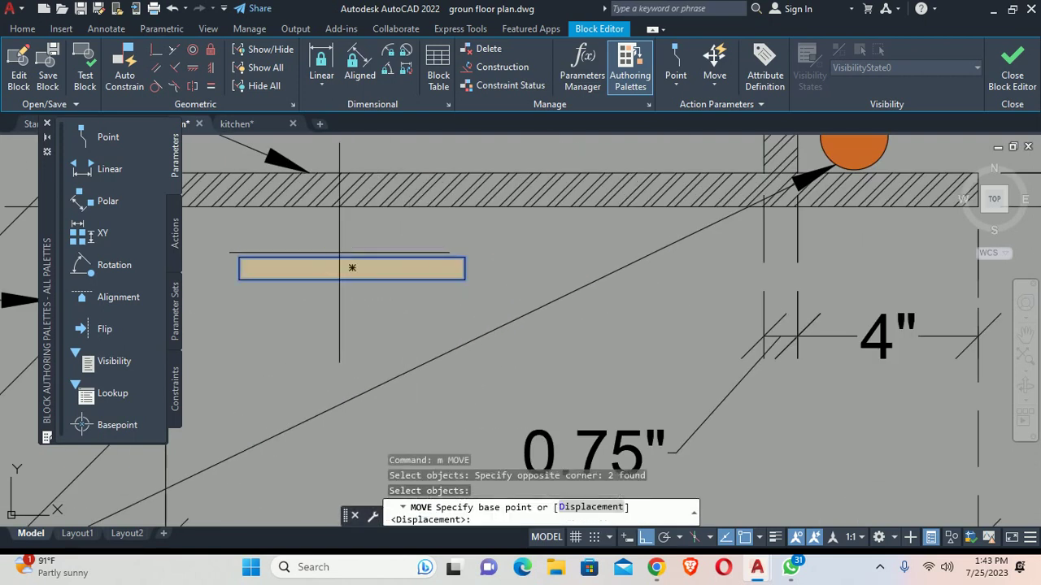
{"action": "left_click", "coordinate": [352, 258]}
{"action": "scroll", "coordinate": [547, 235], "scroll_direction": "down", "scroll_amount": 4}
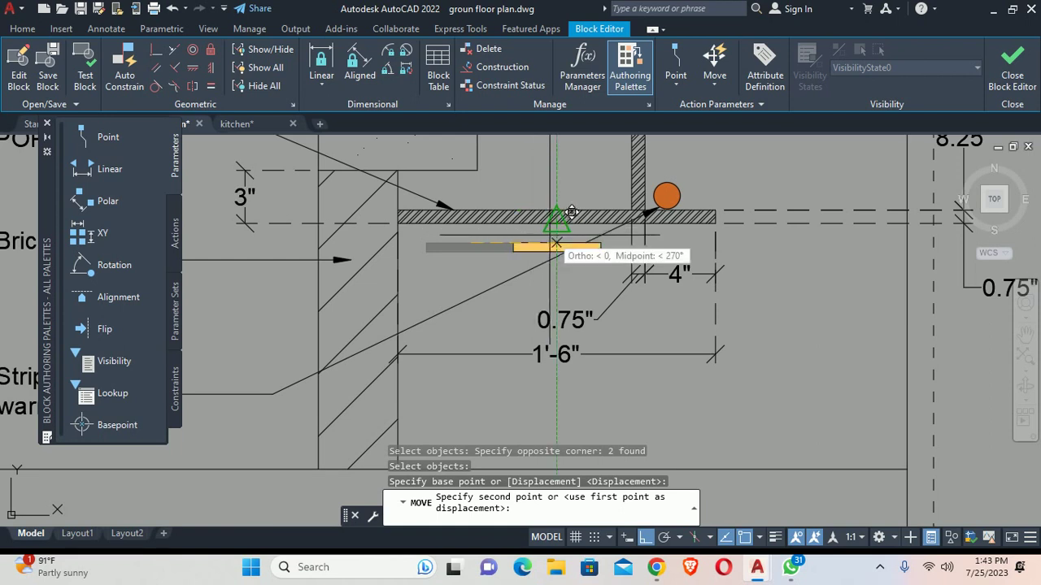
{"action": "left_click", "coordinate": [557, 222]}
{"action": "key", "text": "Escape"}
{"action": "key", "text": "Escape"}
{"action": "key", "text": "Escape"}
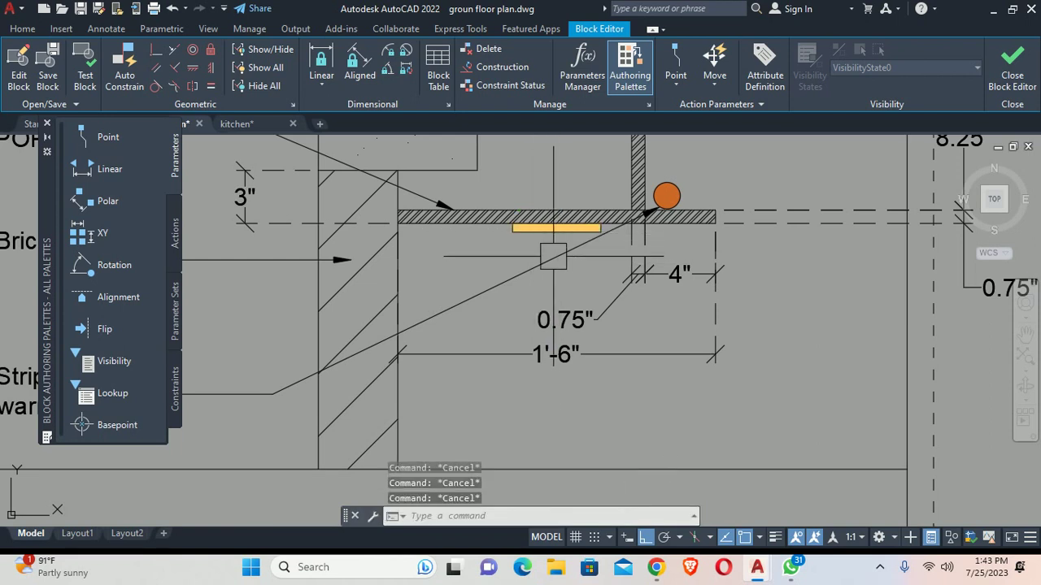
Step: Close the Block Editor, saving the changes to Detail X
{"action": "scroll", "coordinate": [553, 256], "scroll_direction": "down", "scroll_amount": 4}
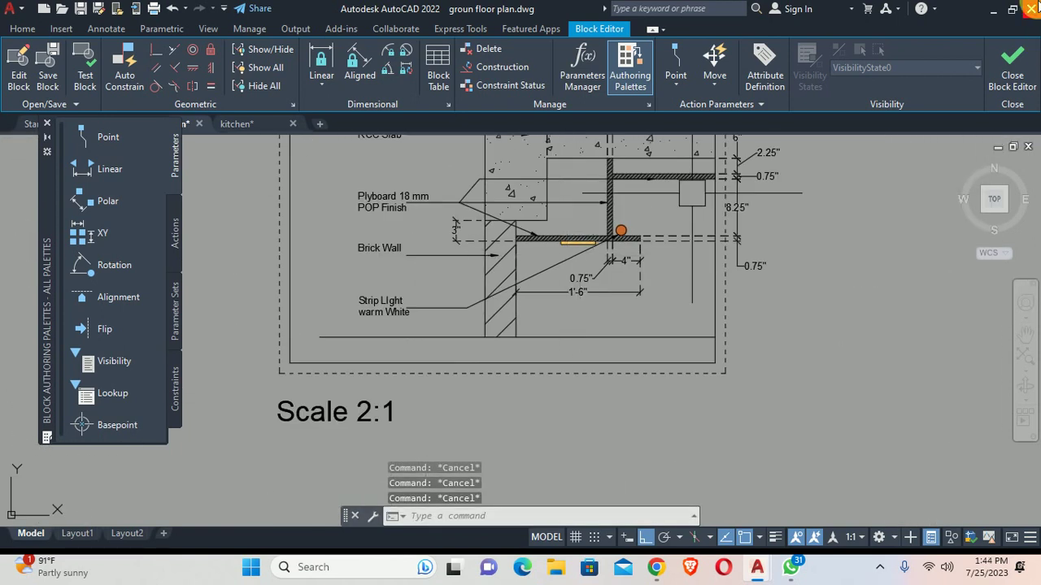
{"action": "left_click", "coordinate": [1008, 45]}
{"action": "left_click", "coordinate": [506, 263]}
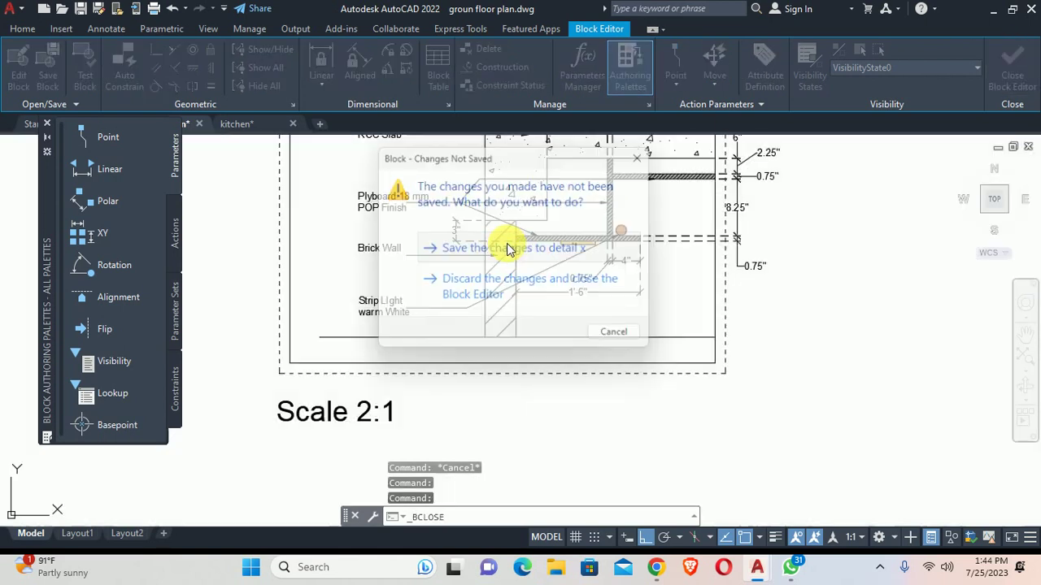
{"action": "middle_click_drag", "start_coordinate": [623, 274], "coordinate": [517, 254]}
Step: Add a 9" linear dimension from the wall corner to the first strip light
{"action": "type", "text": "dli"}
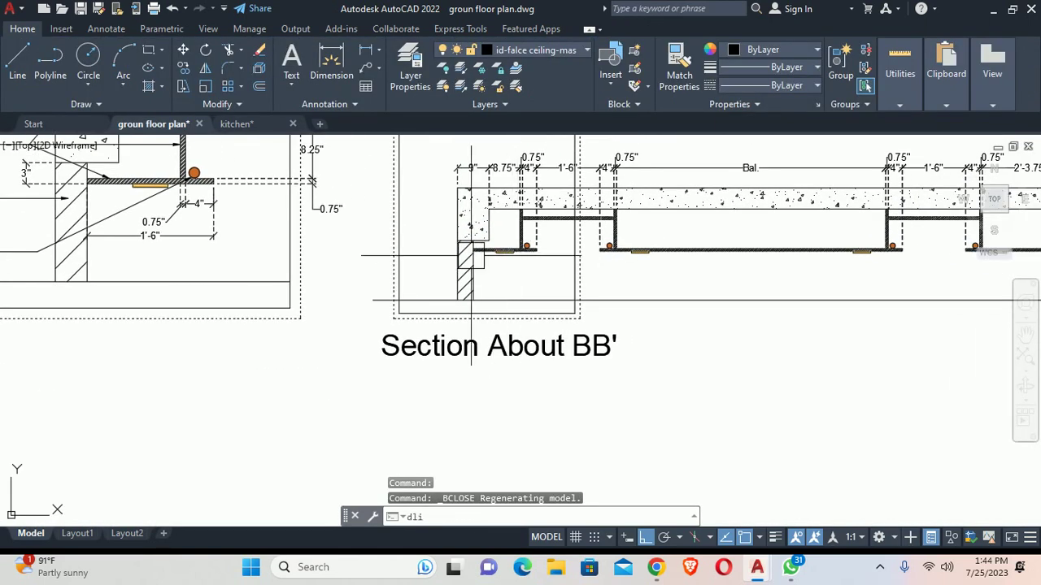
{"action": "key", "text": "Return"}
{"action": "scroll", "coordinate": [471, 255], "scroll_direction": "up", "scroll_amount": 5}
{"action": "left_click", "coordinate": [480, 238]}
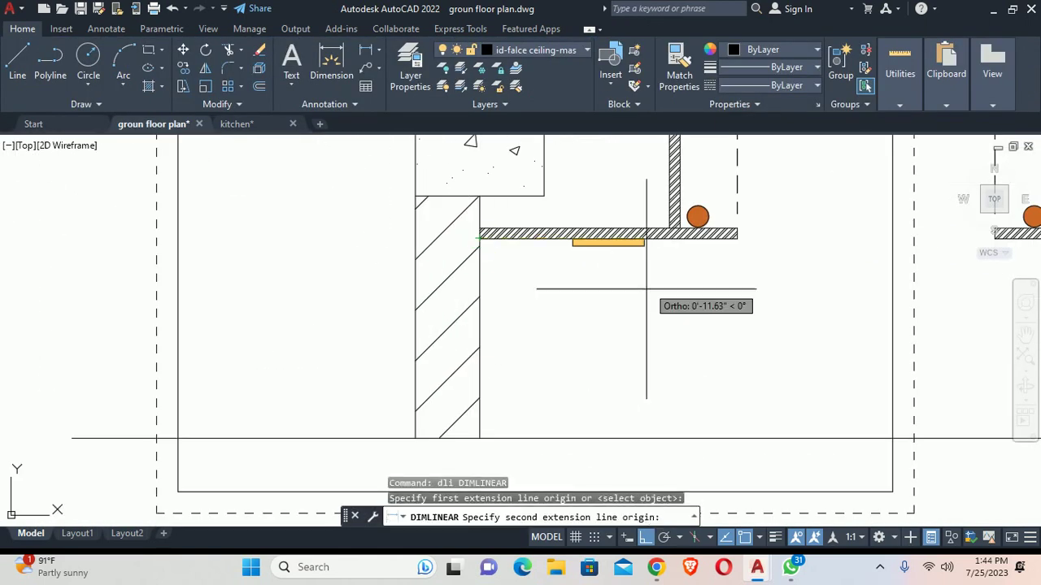
{"action": "left_click", "coordinate": [608, 242]}
{"action": "left_click", "coordinate": [582, 303]}
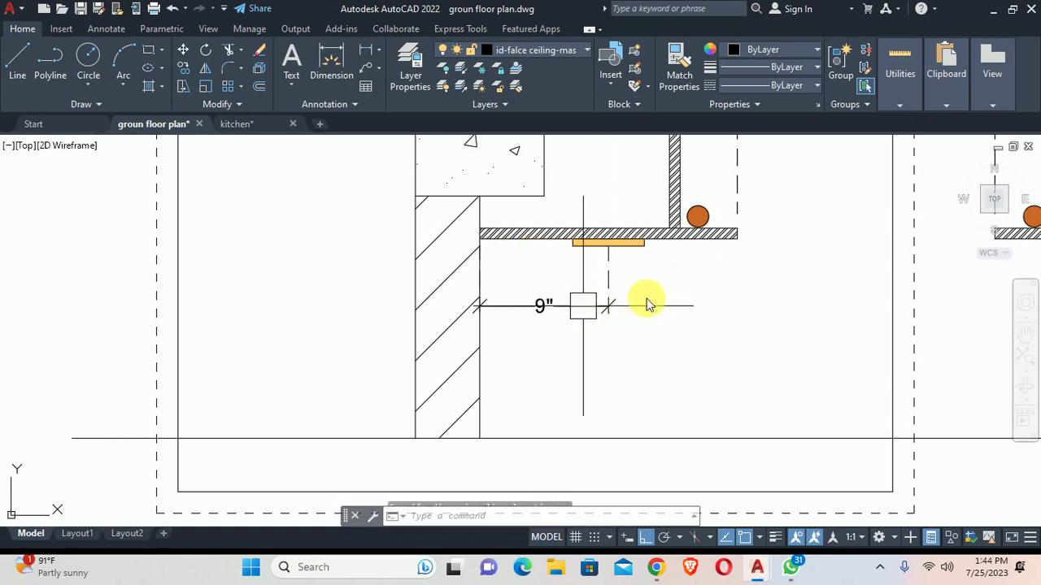
{"action": "key", "text": "Escape"}
{"action": "scroll", "coordinate": [493, 295], "scroll_direction": "down", "scroll_amount": 3}
Step: Continue the chain across the strip lights to the right wall: 5'-3", 3'-2.5", 2'-4"
{"action": "type", "text": "co"}
{"action": "key", "text": "Return"}
{"action": "scroll", "coordinate": [546, 287], "scroll_direction": "up", "scroll_amount": 2}
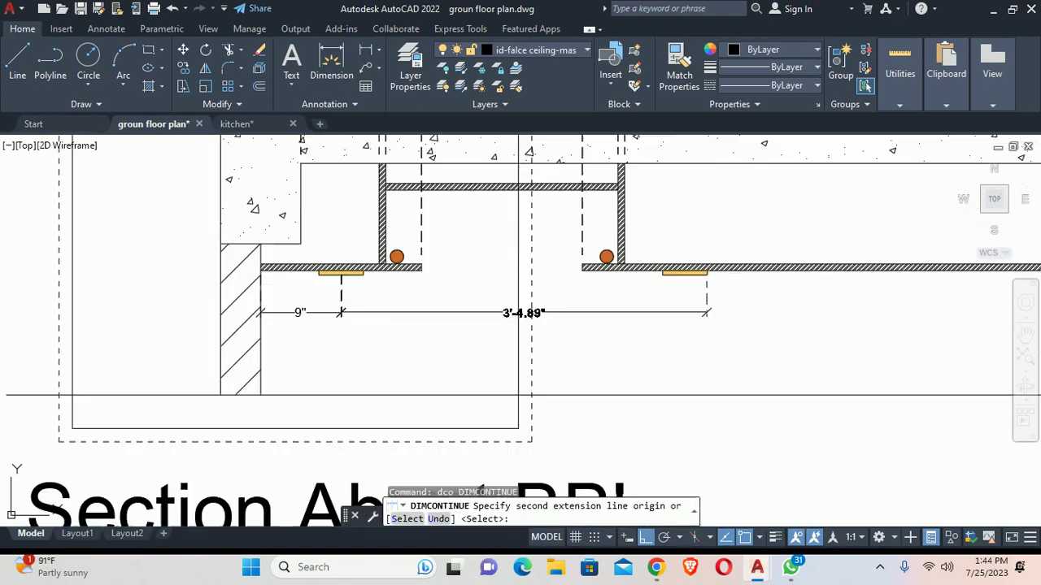
{"action": "scroll", "coordinate": [569, 309], "scroll_direction": "up", "scroll_amount": 3}
{"action": "scroll", "coordinate": [653, 360], "scroll_direction": "down", "scroll_amount": 3}
{"action": "middle_click_drag", "start_coordinate": [825, 295], "coordinate": [423, 293]}
{"action": "scroll", "coordinate": [694, 281], "scroll_direction": "up", "scroll_amount": 3}
{"action": "left_click", "coordinate": [683, 260]}
{"action": "scroll", "coordinate": [418, 302], "scroll_direction": "down", "scroll_amount": 3}
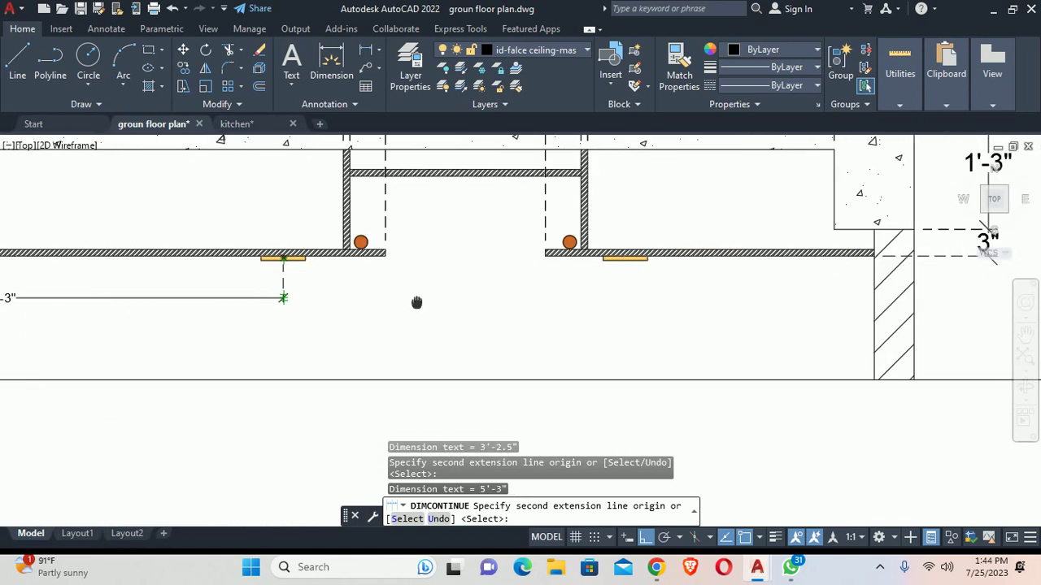
{"action": "scroll", "coordinate": [558, 244], "scroll_direction": "up", "scroll_amount": 3}
{"action": "scroll", "coordinate": [653, 309], "scroll_direction": "up", "scroll_amount": 2}
{"action": "left_click", "coordinate": [652, 210]}
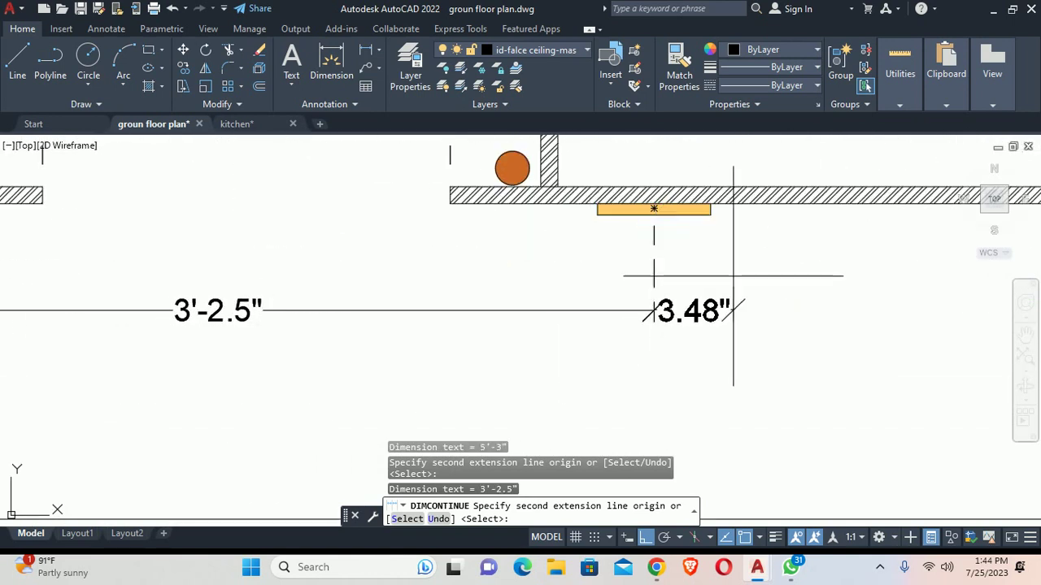
{"action": "scroll", "coordinate": [697, 302], "scroll_direction": "down", "scroll_amount": 2}
{"action": "middle_click_drag", "start_coordinate": [696, 301], "coordinate": [252, 272]}
{"action": "left_click", "coordinate": [246, 282]}
{"action": "scroll", "coordinate": [244, 279], "scroll_direction": "down", "scroll_amount": 3}
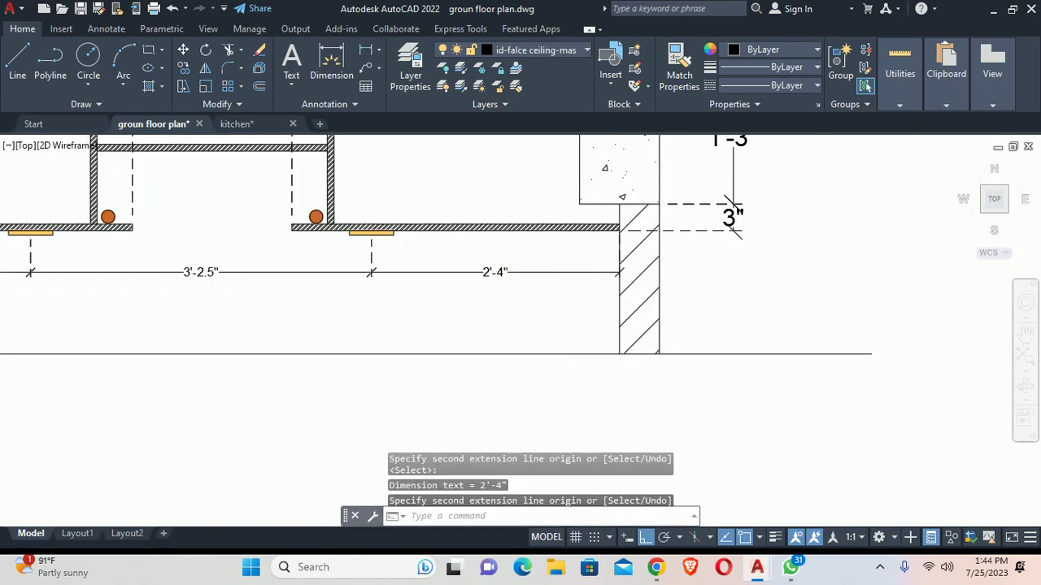
{"action": "key", "text": "Escape"}
Step: Replace the 5'-3" dimension text with Bal
{"action": "middle_click_drag", "start_coordinate": [455, 277], "coordinate": [664, 277]}
{"action": "scroll", "coordinate": [460, 268], "scroll_direction": "up", "scroll_amount": 2}
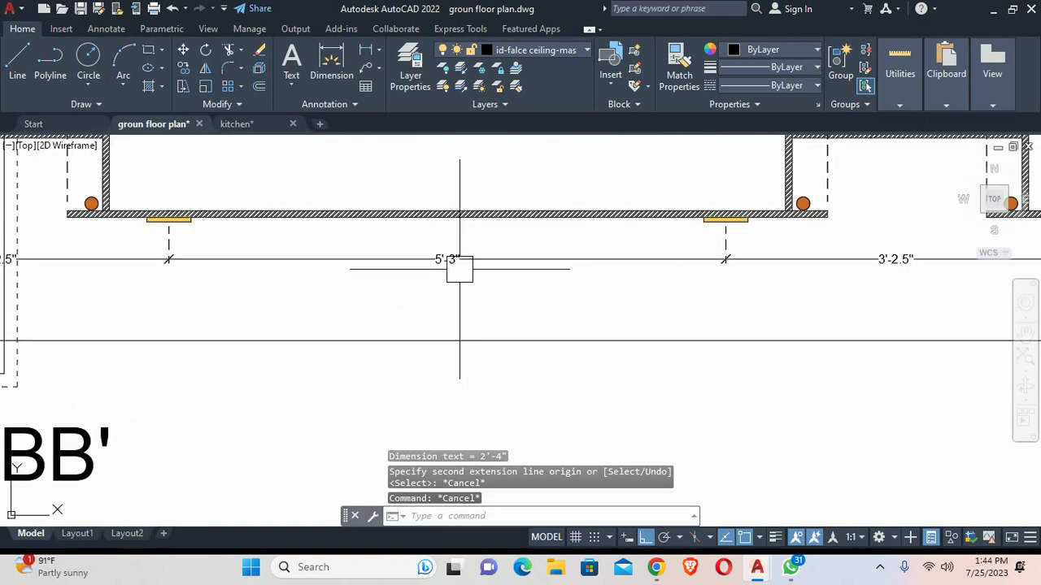
{"action": "double_click", "coordinate": [443, 260]}
{"action": "type", "text": "Bal"}
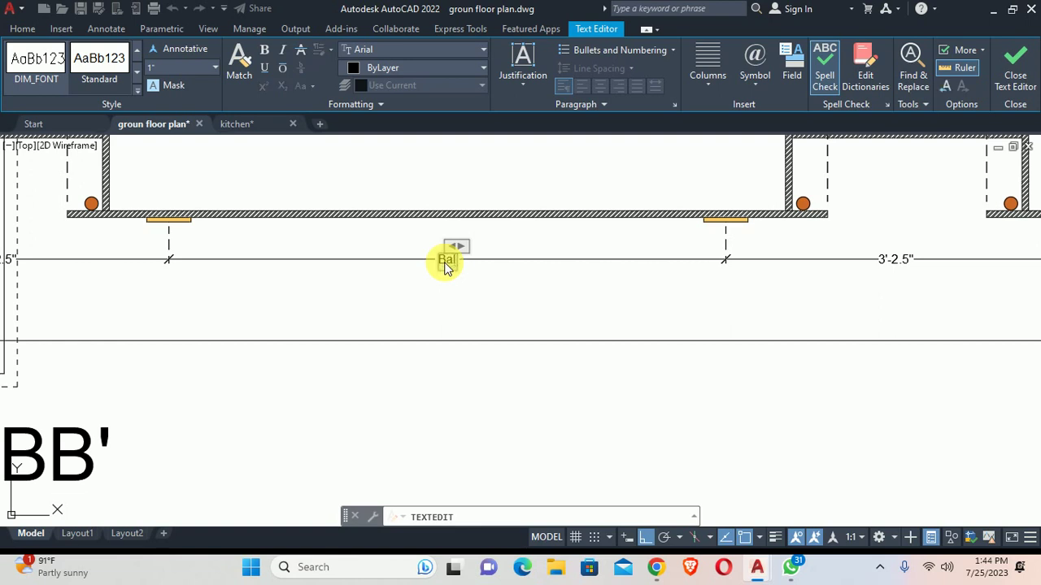
{"action": "left_click", "coordinate": [455, 301]}
{"action": "key", "text": "Escape"}
{"action": "scroll", "coordinate": [439, 276], "scroll_direction": "down", "scroll_amount": 5}
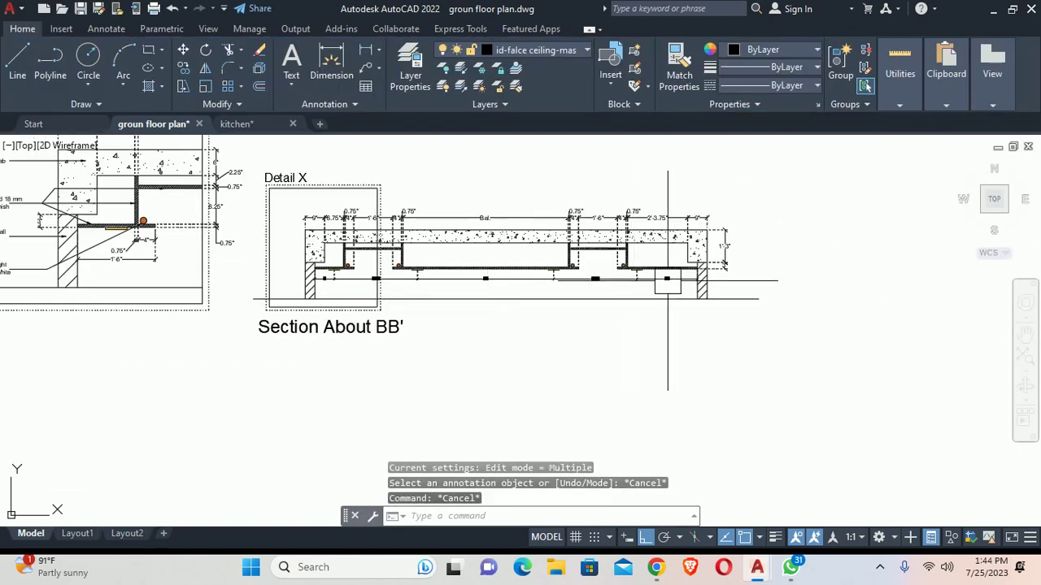
{"action": "scroll", "coordinate": [413, 262], "scroll_direction": "up", "scroll_amount": 2}
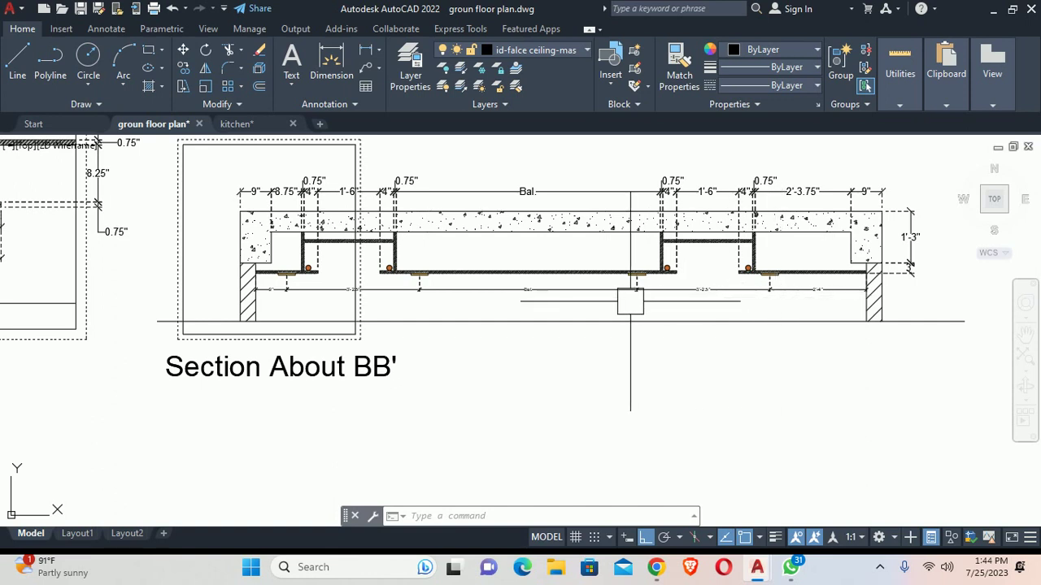
{"action": "scroll", "coordinate": [631, 301], "scroll_direction": "down", "scroll_amount": 4}
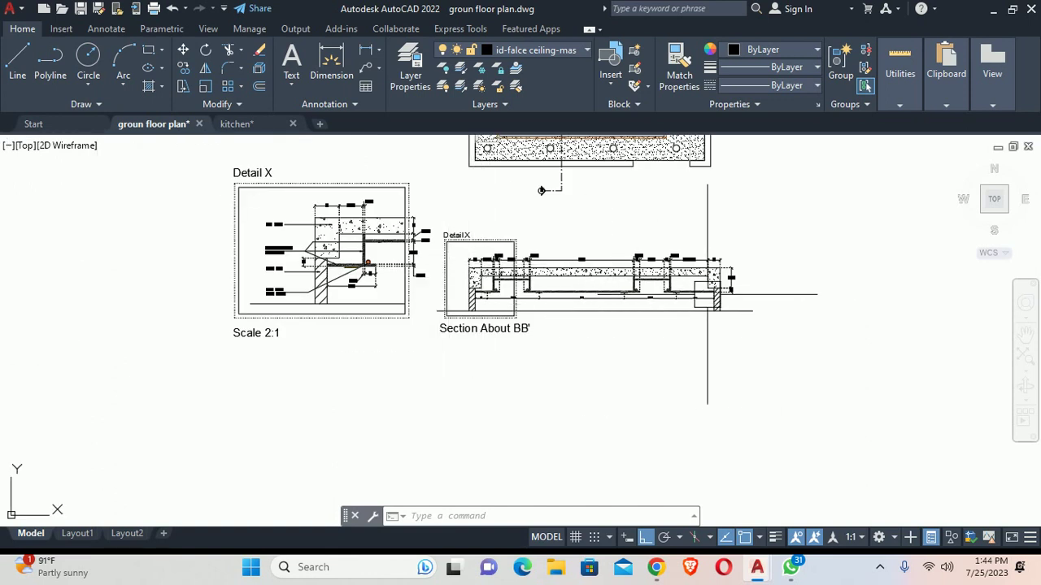
{"action": "mouse_move", "coordinate": [643, 215]}
{"action": "middle_mouse_down"}
{"action": "mouse_move", "coordinate": [612, 299]}
{"action": "mouse_move", "coordinate": [539, 407]}
{"action": "middle_mouse_up"}
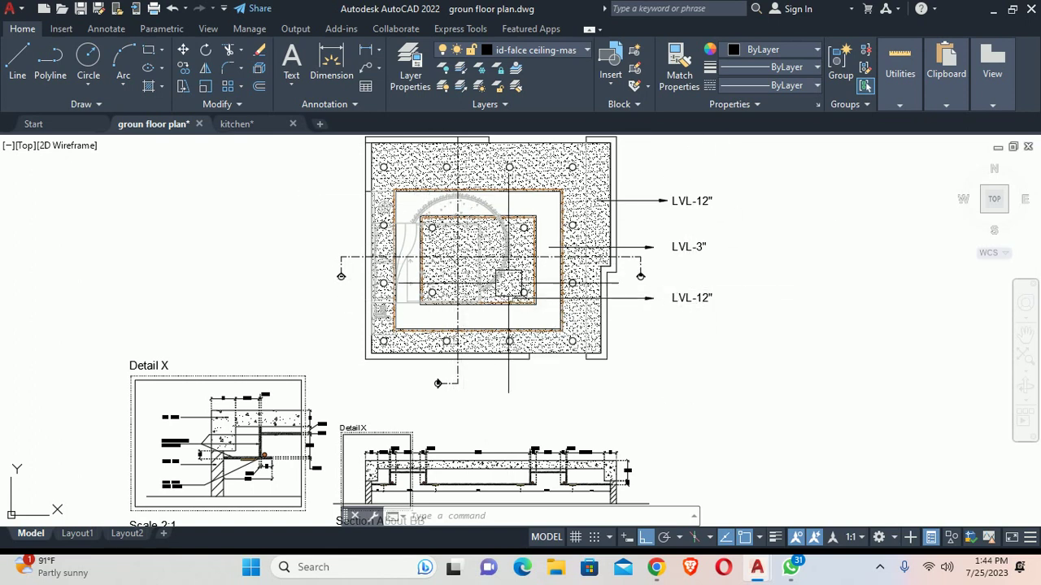
{"action": "scroll", "coordinate": [508, 283], "scroll_direction": "down", "scroll_amount": 2}
{"action": "scroll", "coordinate": [513, 284], "scroll_direction": "down", "scroll_amount": 2}
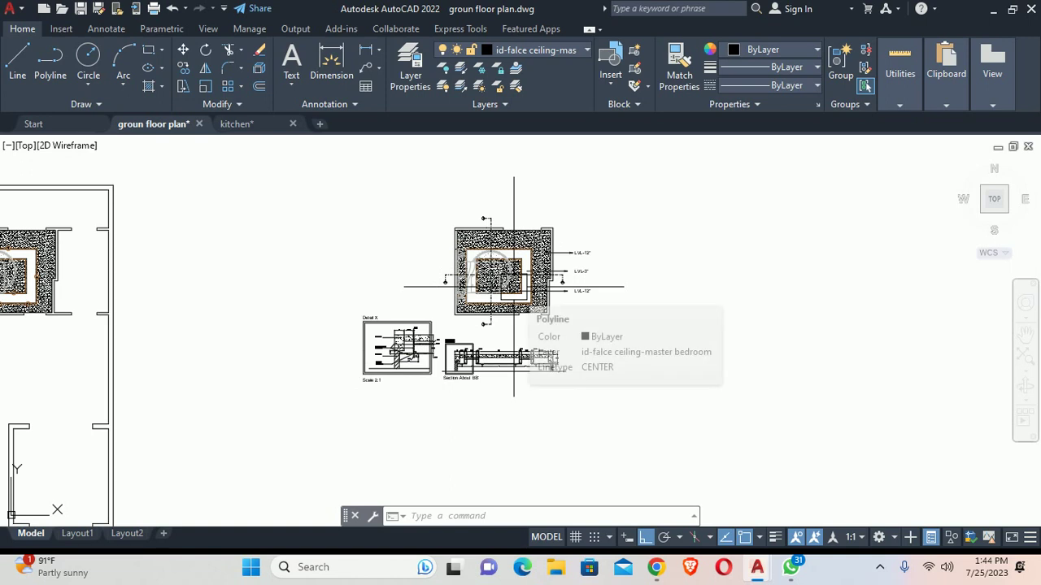